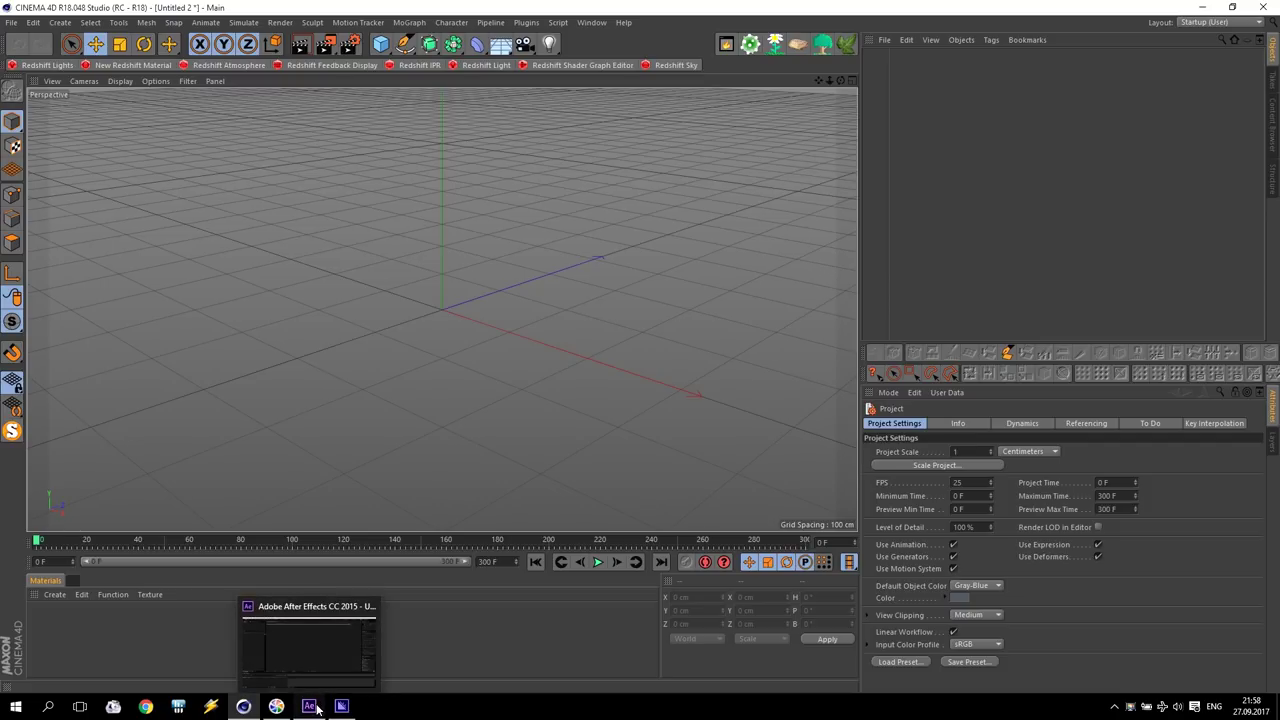
- Minimize Cinema 4D and Media Encoder and bring the six desktop MP4 clips into After Effects
left_click(310, 707)
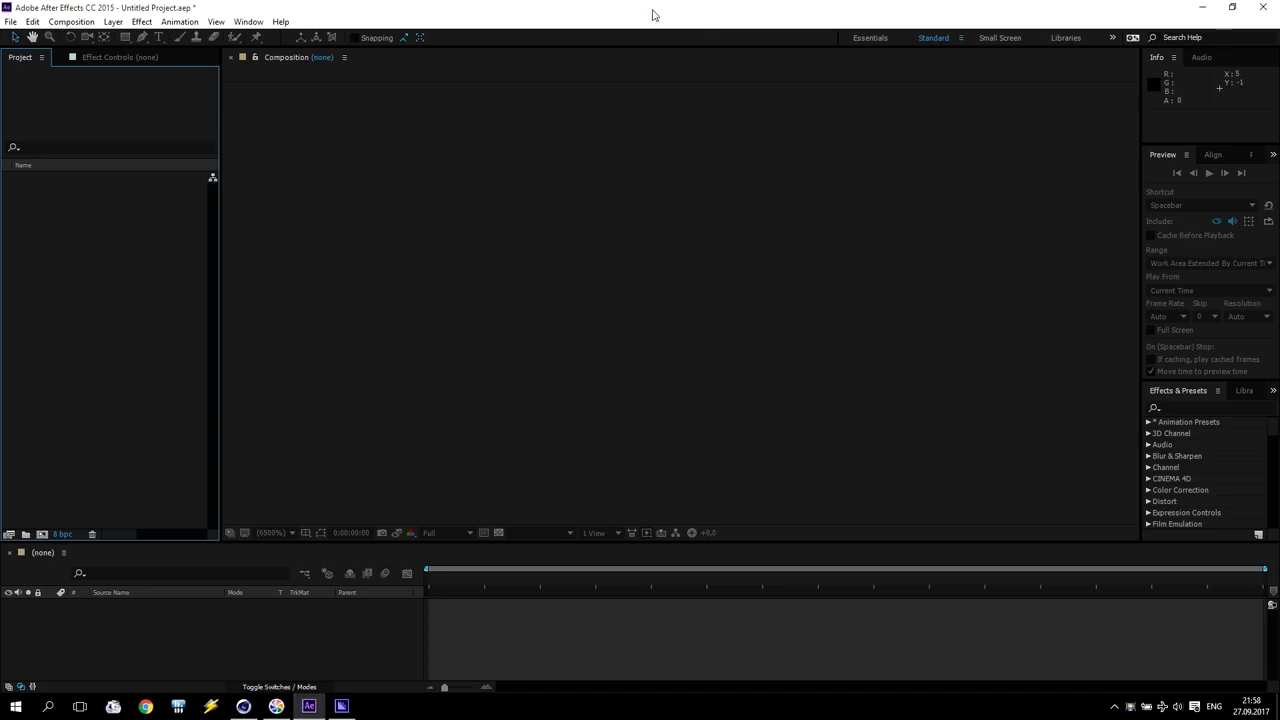
left_click_drag(636, 14, 734, 114)
left_click(1205, 9)
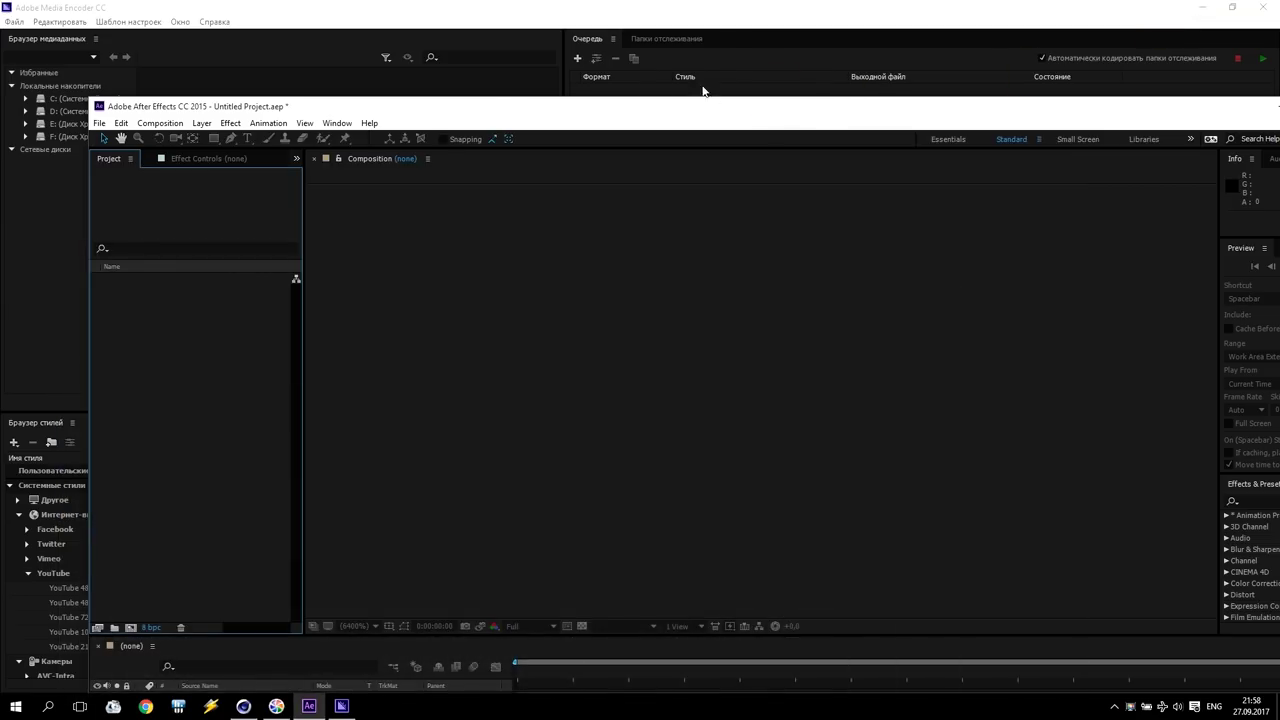
left_click(1180, 7)
left_click(1203, 9)
left_click_drag(534, 108, 559, 61)
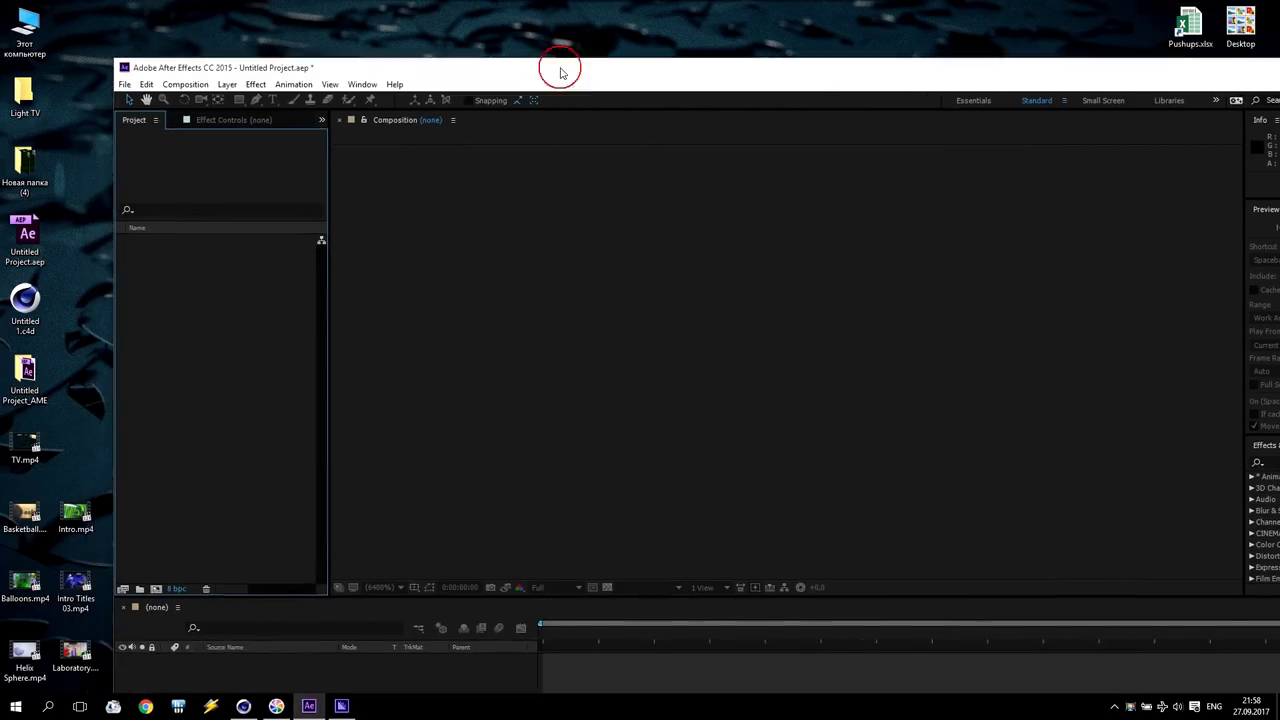
mouse_move(8, 484)
left_mouse_down()
mouse_move(83, 656)
mouse_move(205, 365)
left_mouse_up()
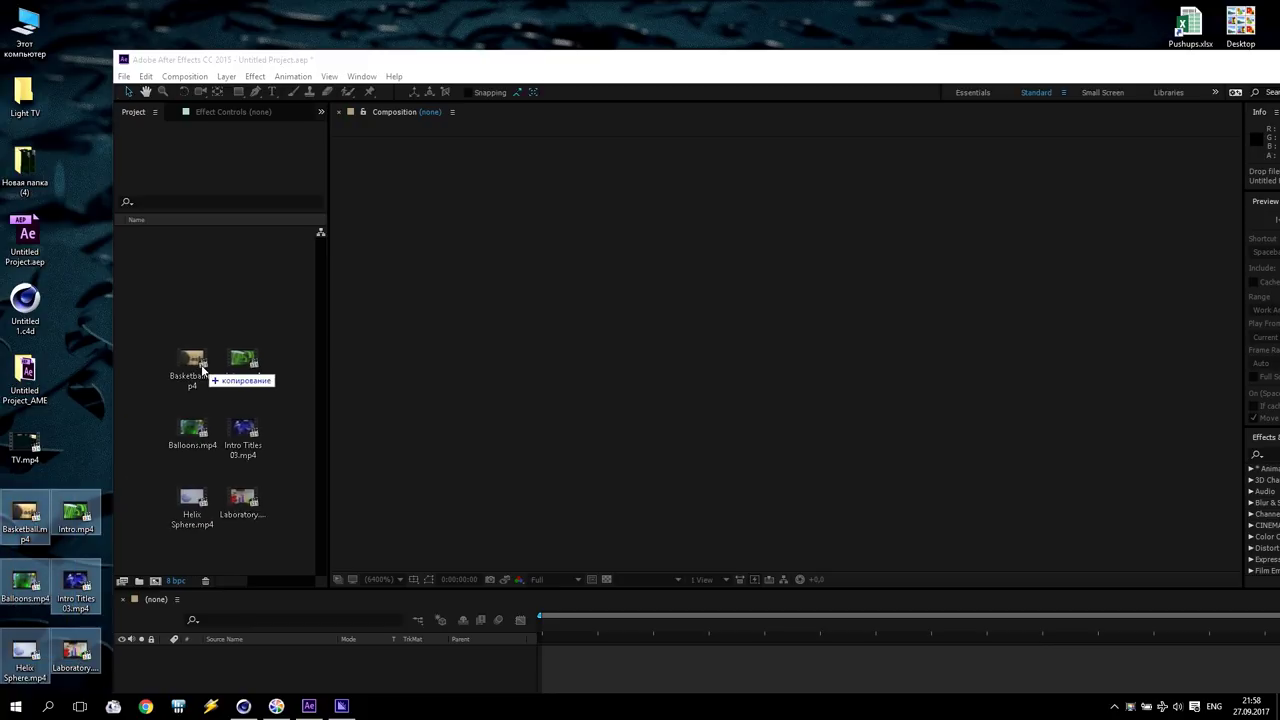
left_click(1150, 67)
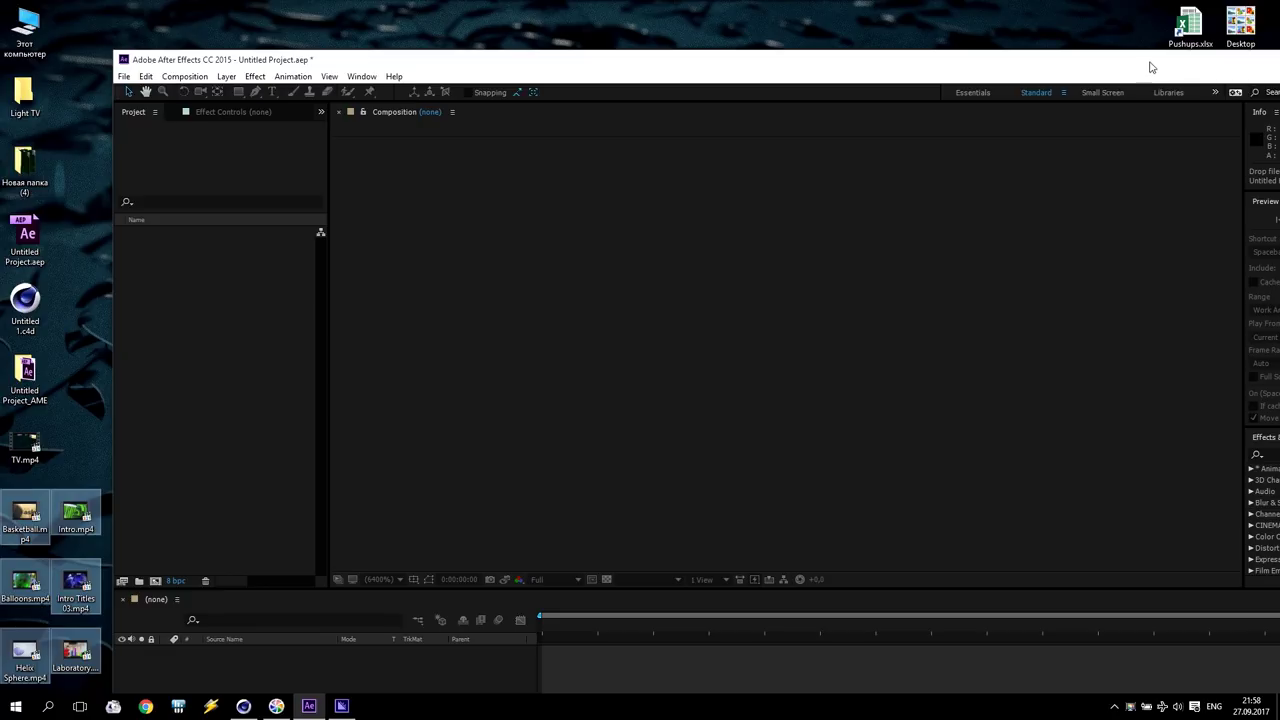
- Create compositions from Balloons.mp4, Basketball.mp4 and Helix Sphere.mp4
double_click(982, 72)
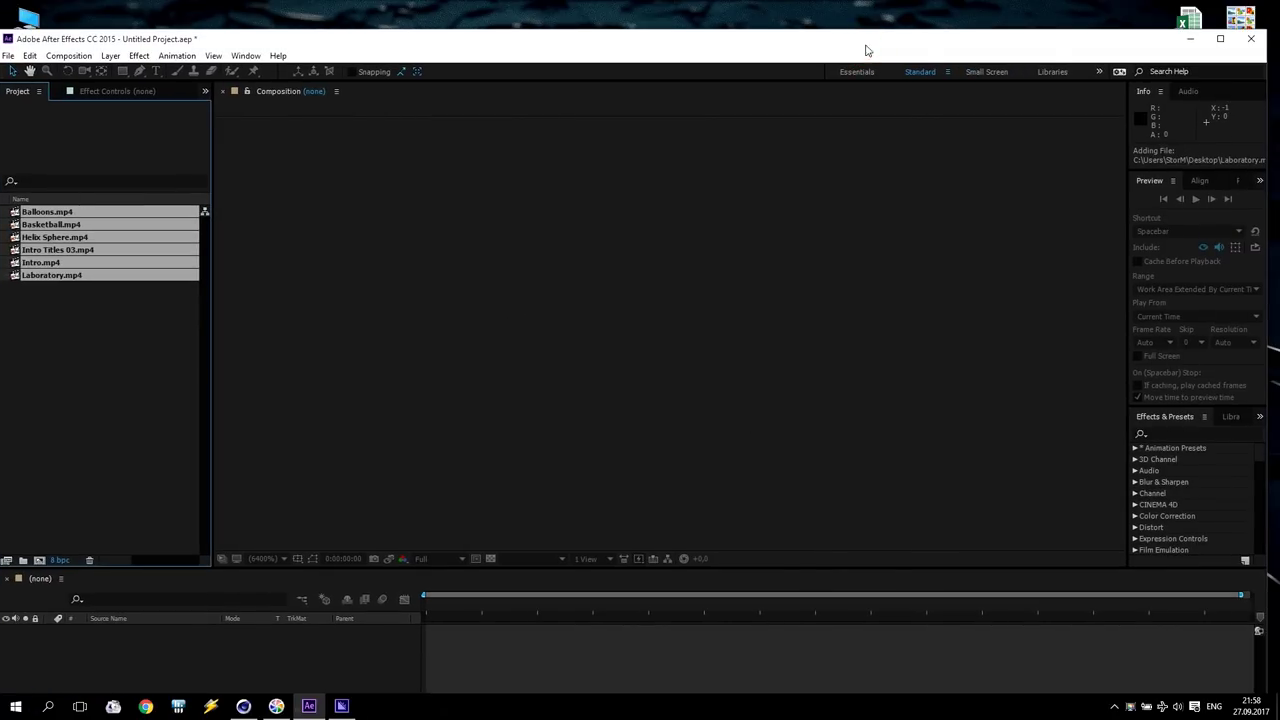
left_click(46, 356)
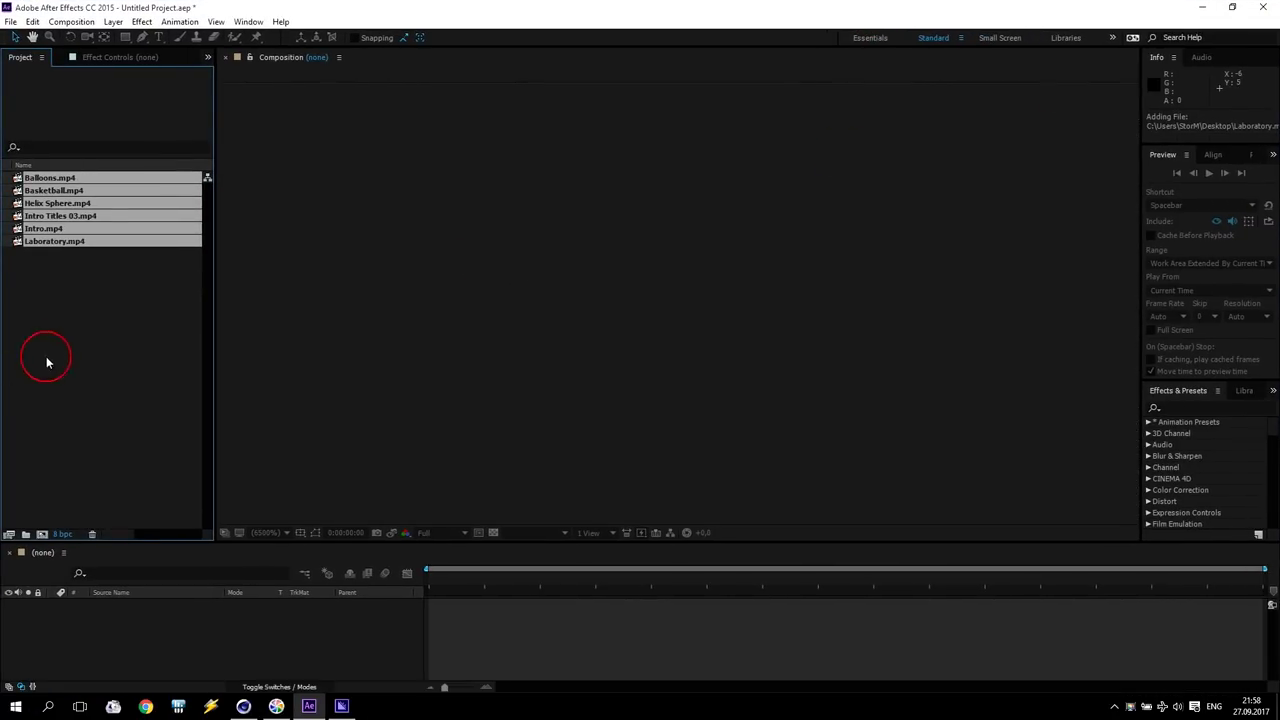
left_click(44, 180)
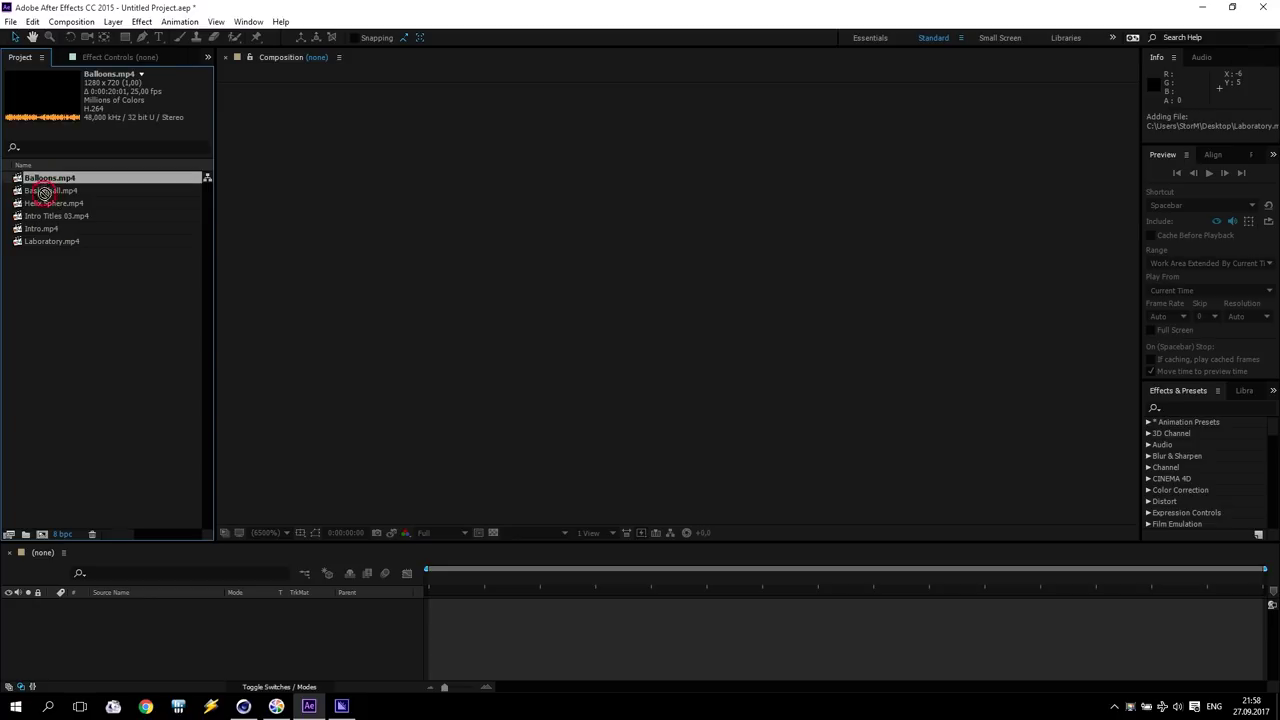
left_click_drag(44, 192, 42, 533)
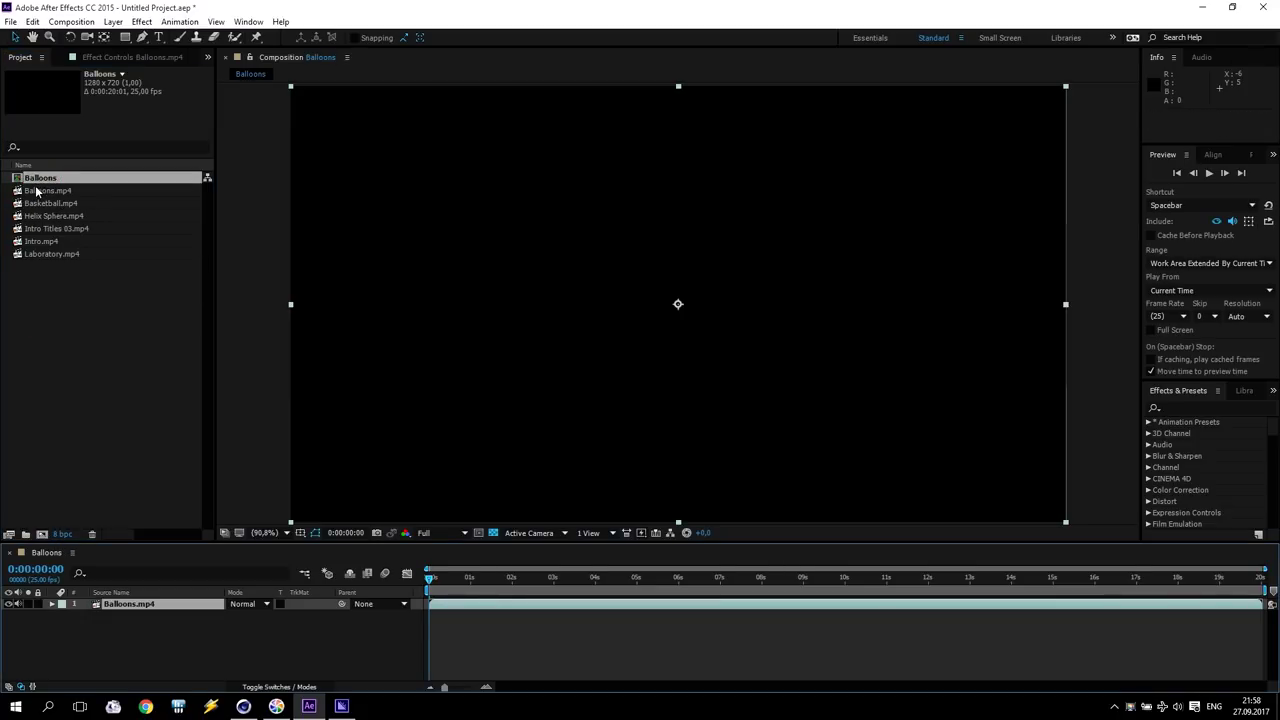
left_click_drag(40, 204, 40, 538)
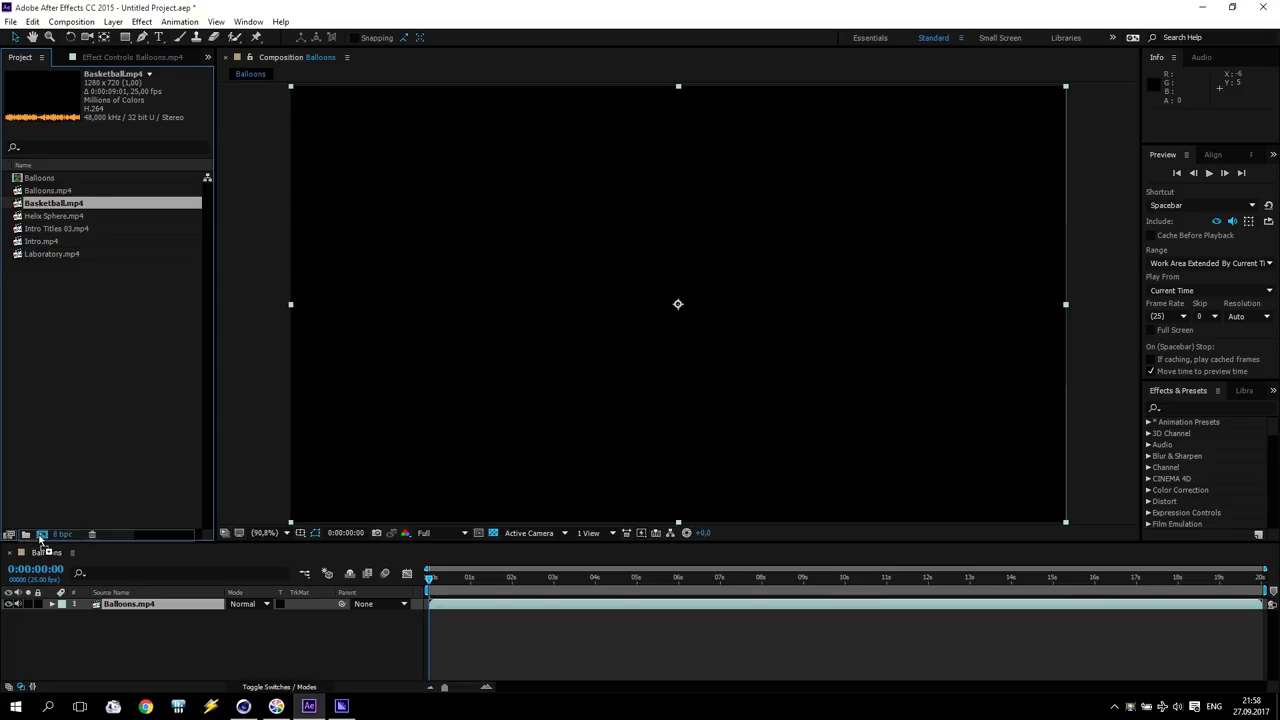
left_click_drag(52, 232, 42, 533)
- Create compositions from Intro Titles 03, Intro and Laboratory, then view Balloons at 0:00:04:06
left_click(55, 254)
left_click_drag(58, 265, 42, 533)
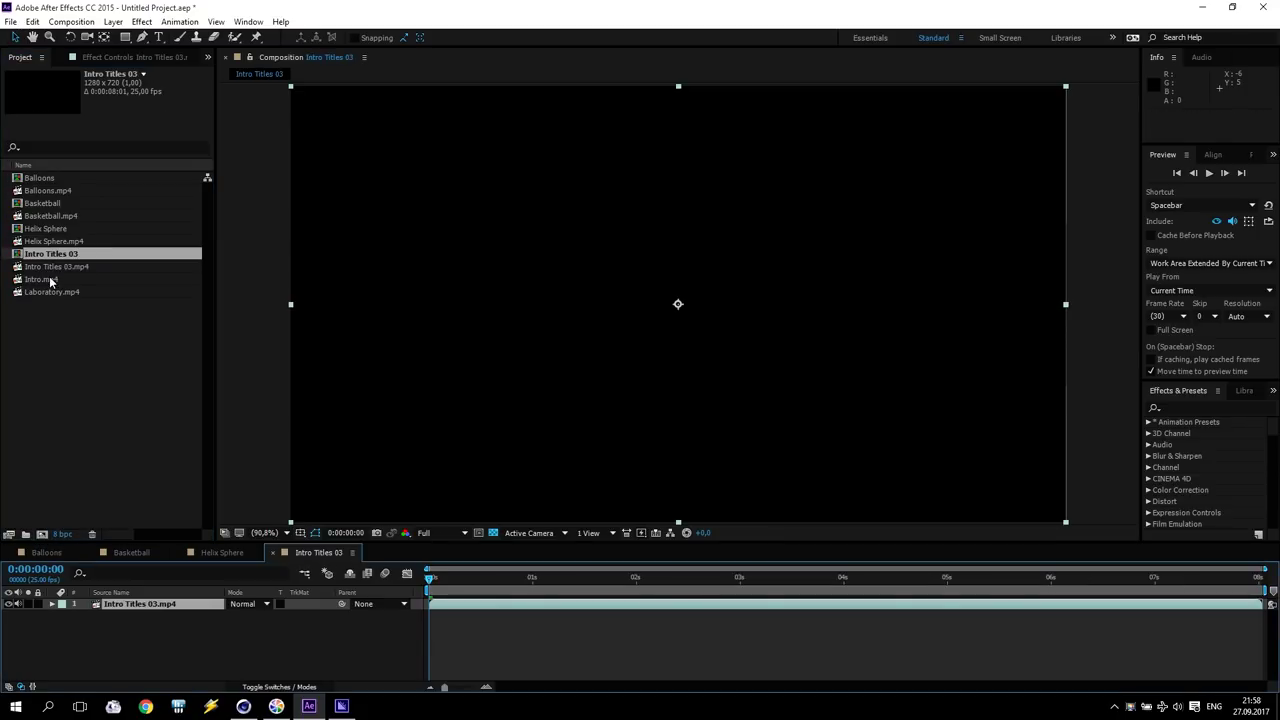
left_click_drag(50, 280, 42, 534)
left_click_drag(42, 304, 40, 533)
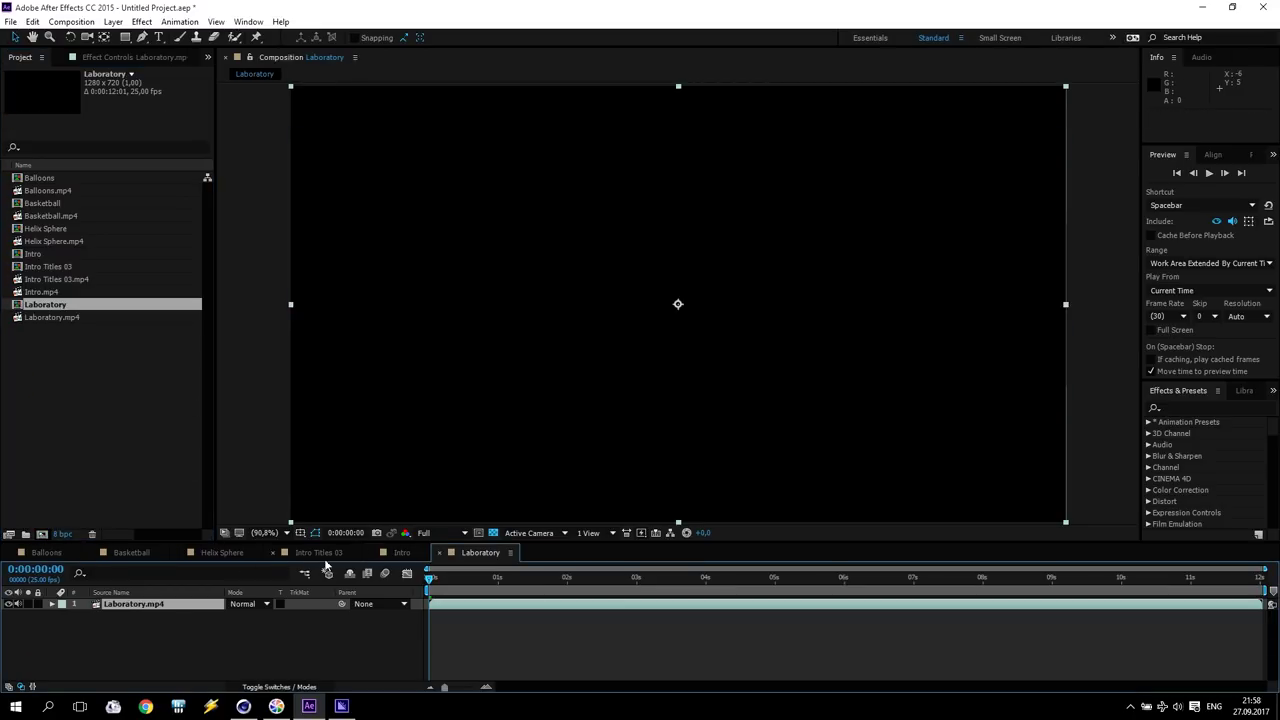
left_click(46, 552)
left_click_drag(528, 578, 605, 578)
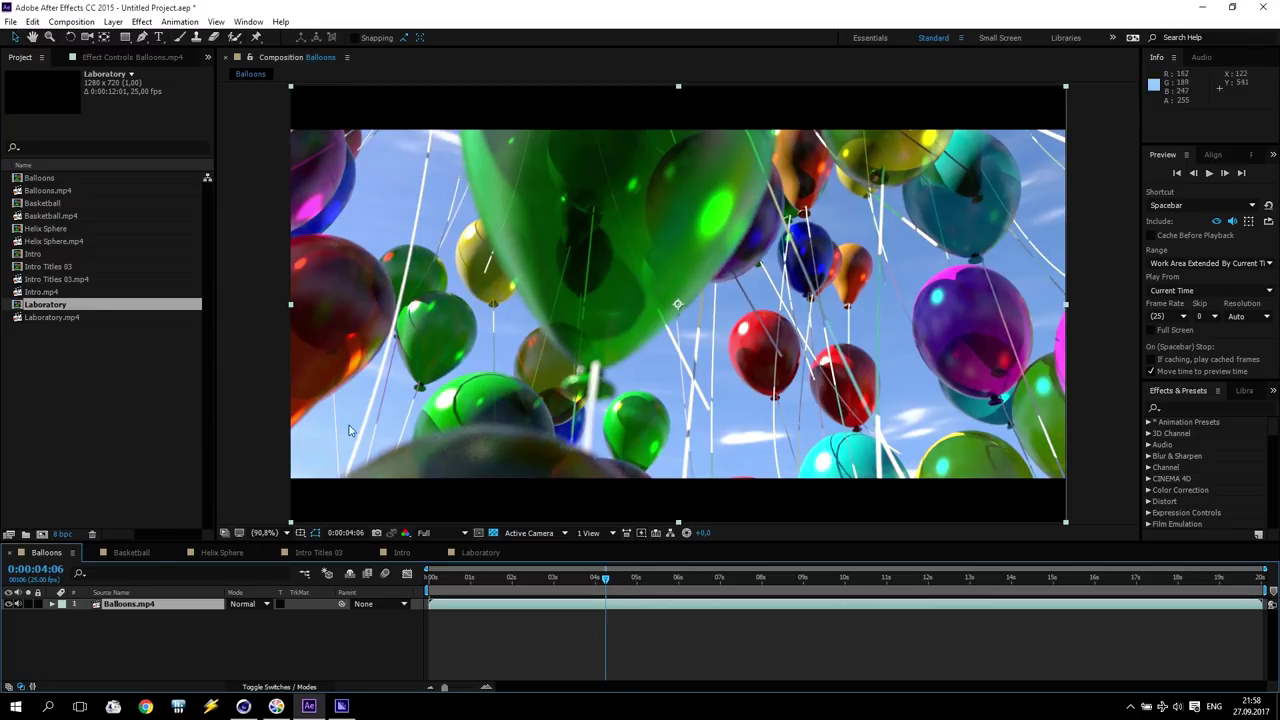
- Apply Universe Stylize Holomatrix to the Balloons footage with the Display - LCD preset
left_click(148, 22)
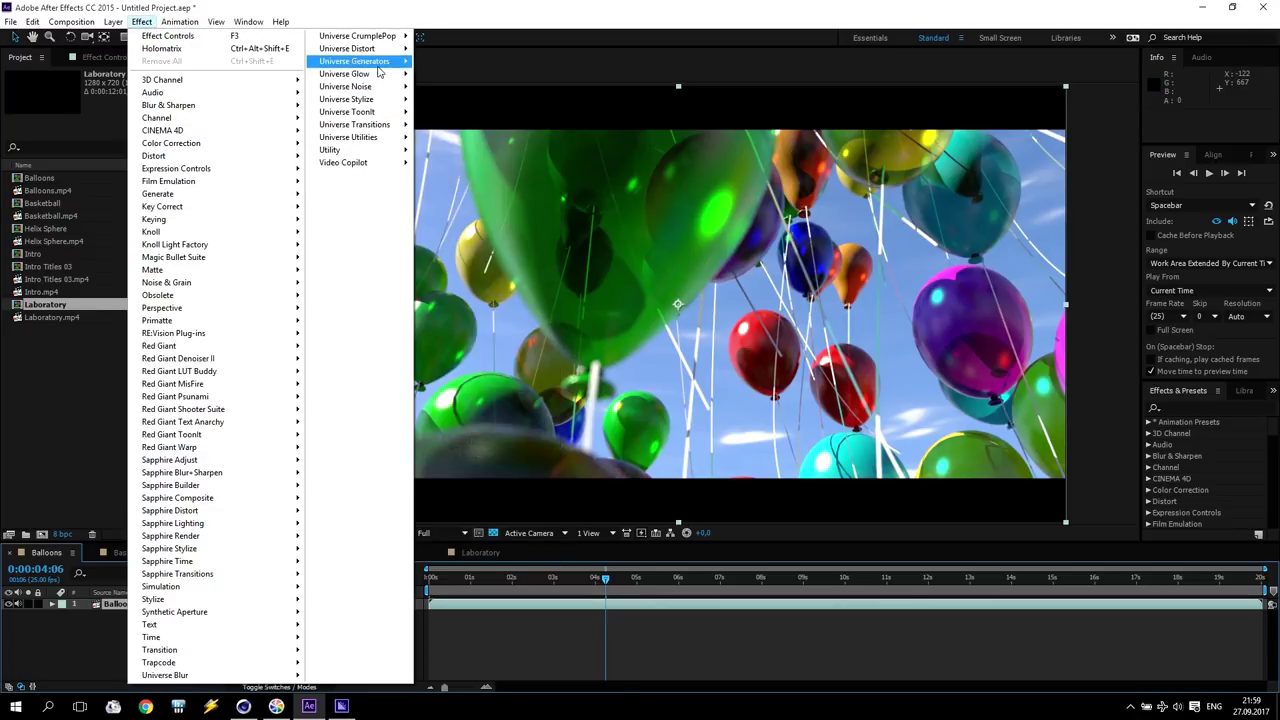
mouse_move(348, 99)
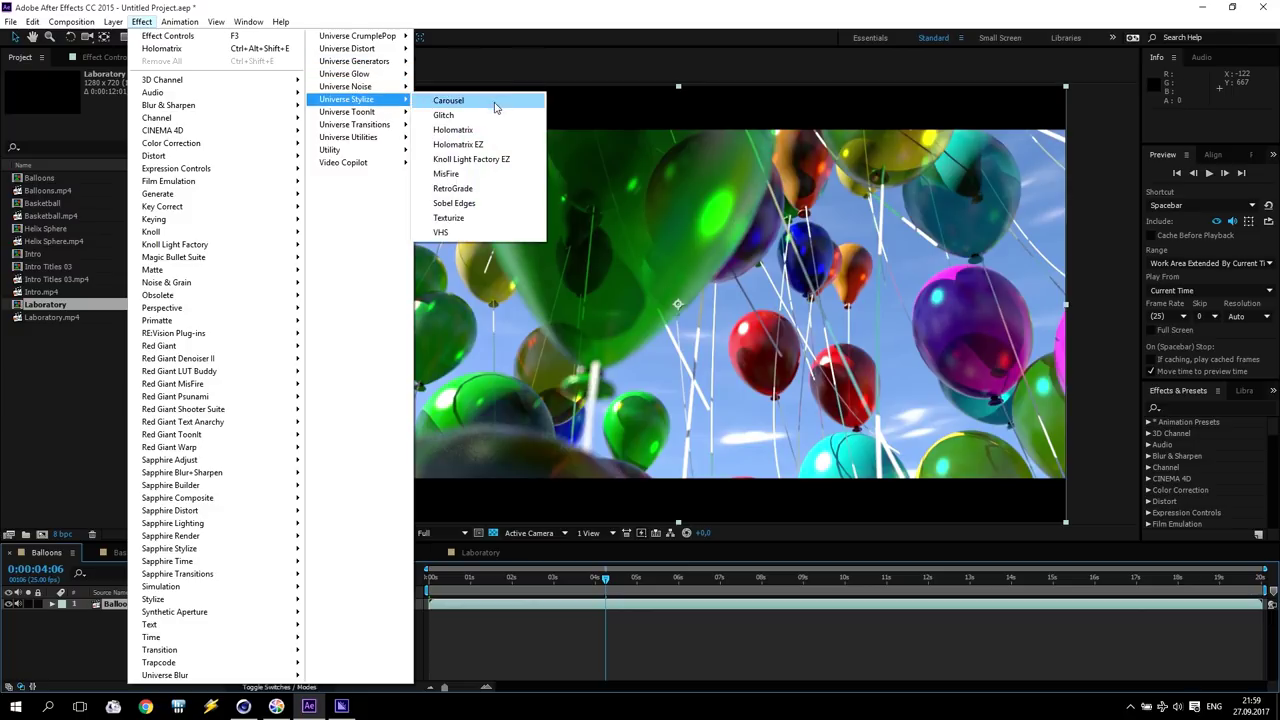
left_click(498, 129)
left_click(150, 97)
left_click(175, 95)
left_click(175, 97)
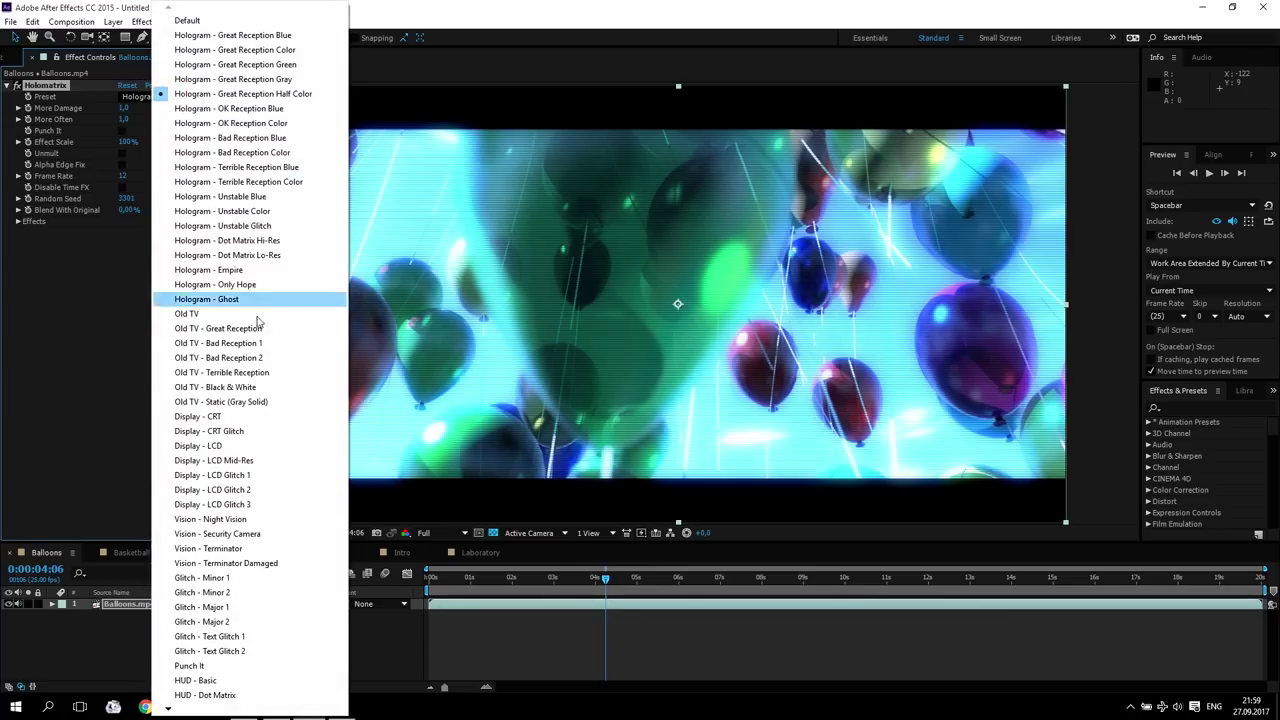
left_click(233, 445)
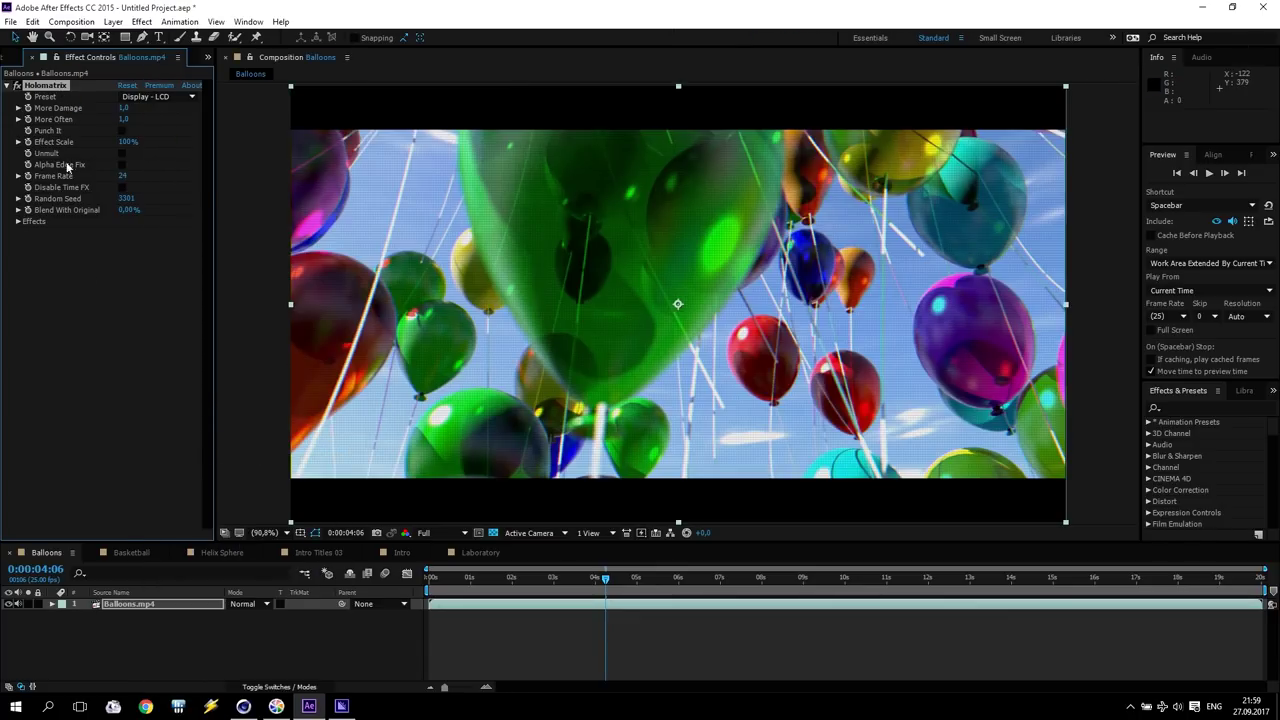
left_click(127, 552)
- Review the Helix Sphere, Intro Titles 03, Intro and Laboratory comps, Laboratory at 0:00:06:01, then return to Balloons
left_click(222, 552)
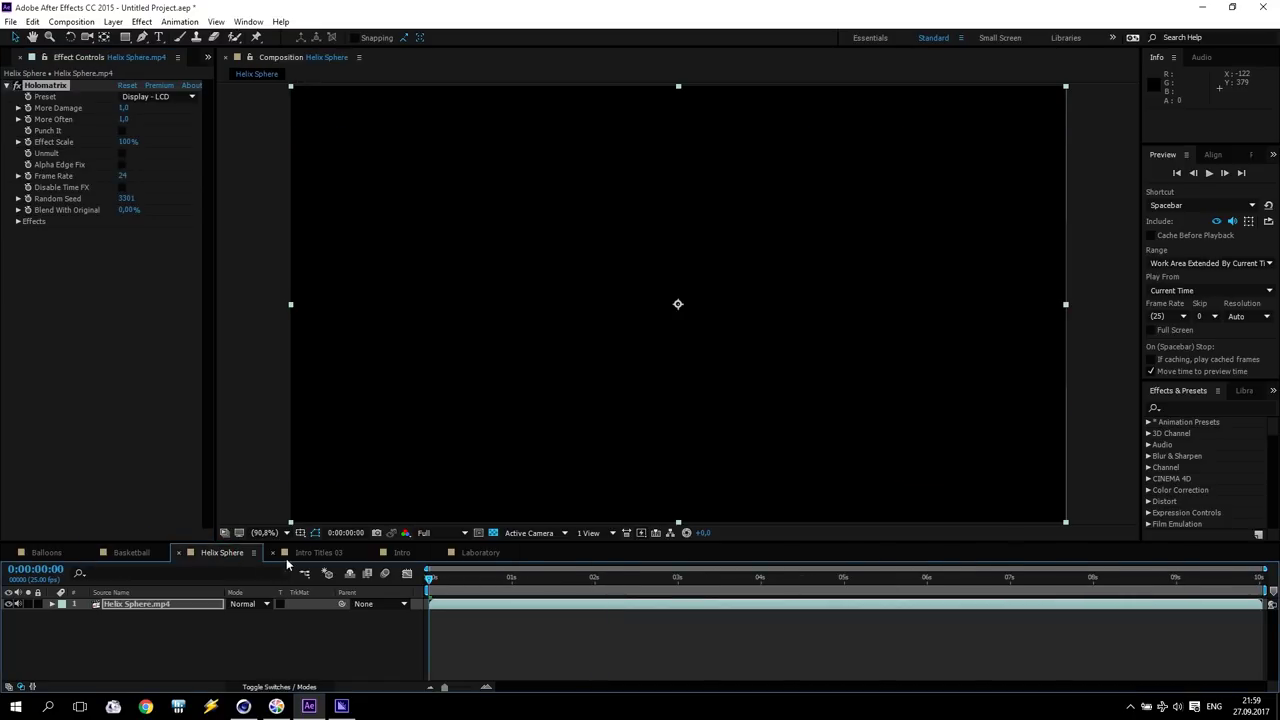
left_click(318, 555)
left_click(401, 552)
left_click(480, 552)
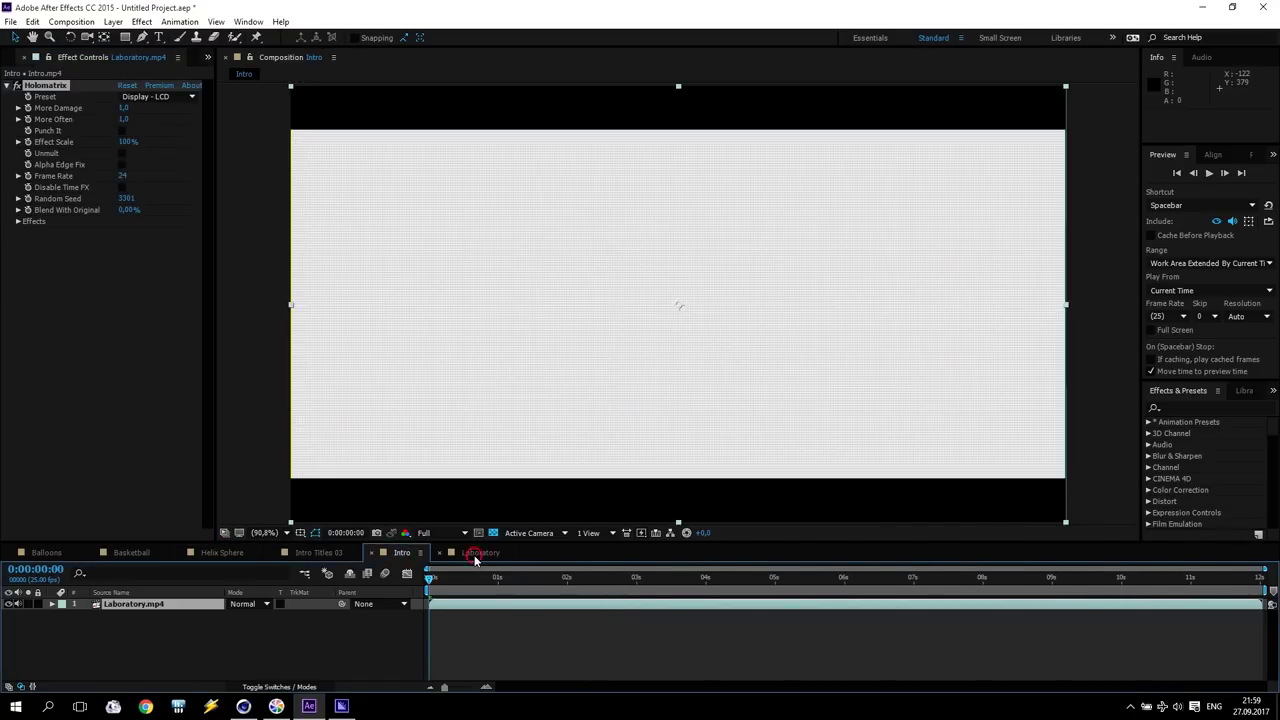
left_click_drag(603, 588, 846, 580)
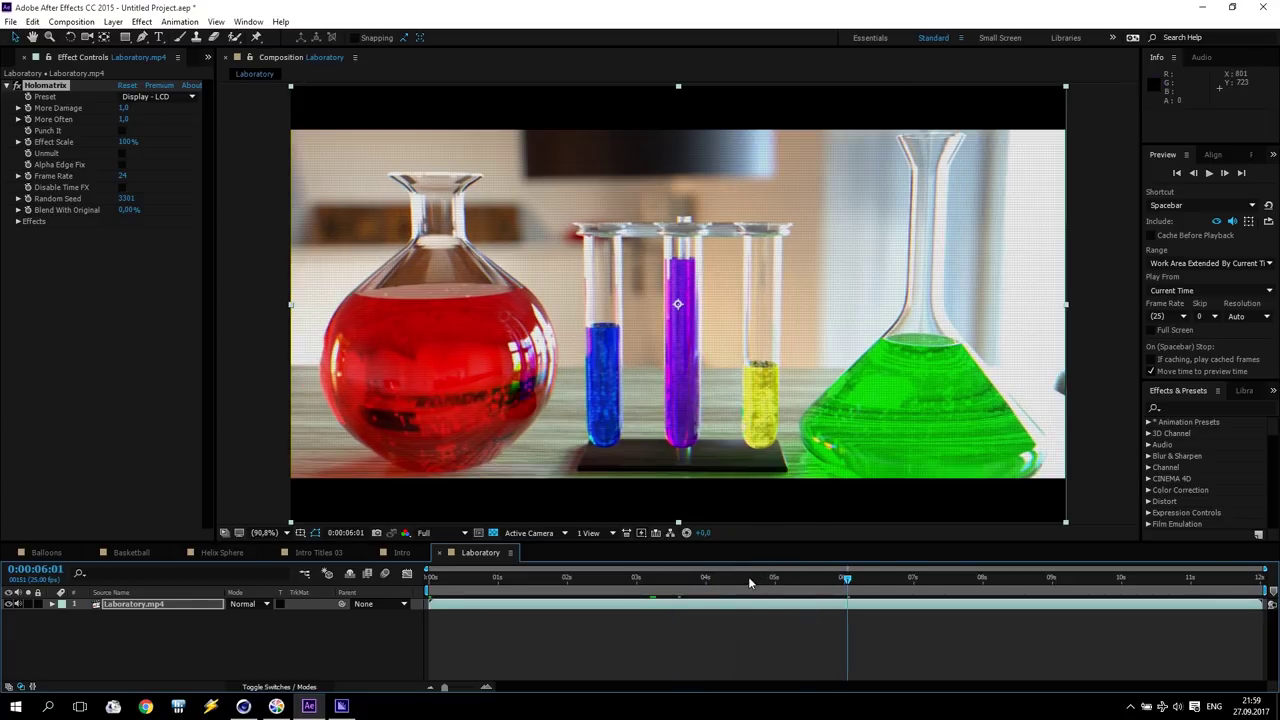
left_click(40, 553)
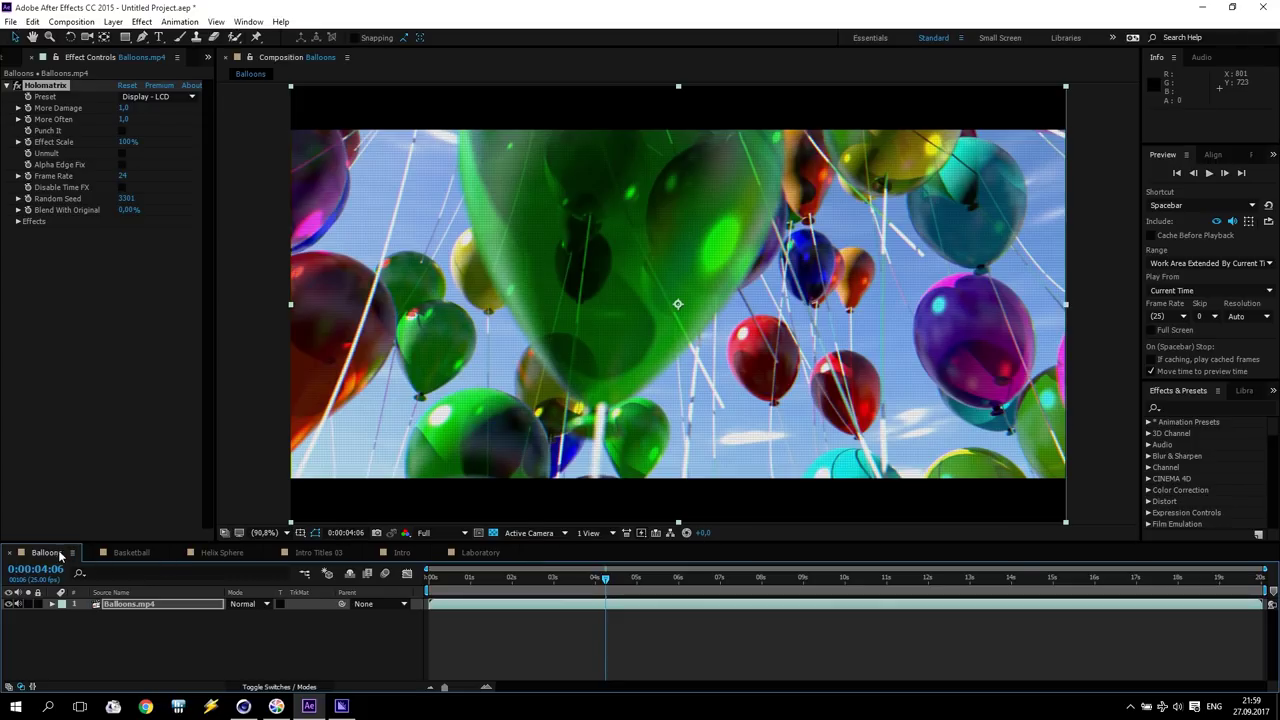
left_click(71, 21)
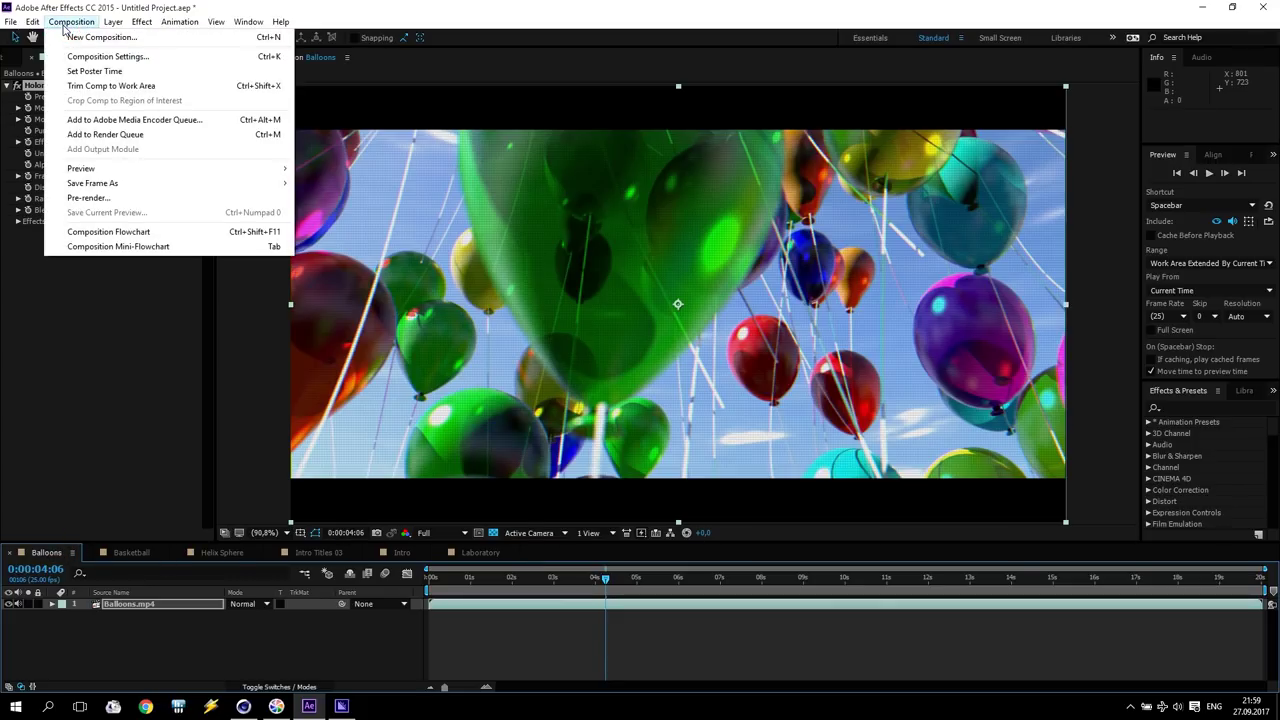
- Add the Balloons comp to the Media Encoder queue with the PNG image sequence preset
left_click(160, 120)
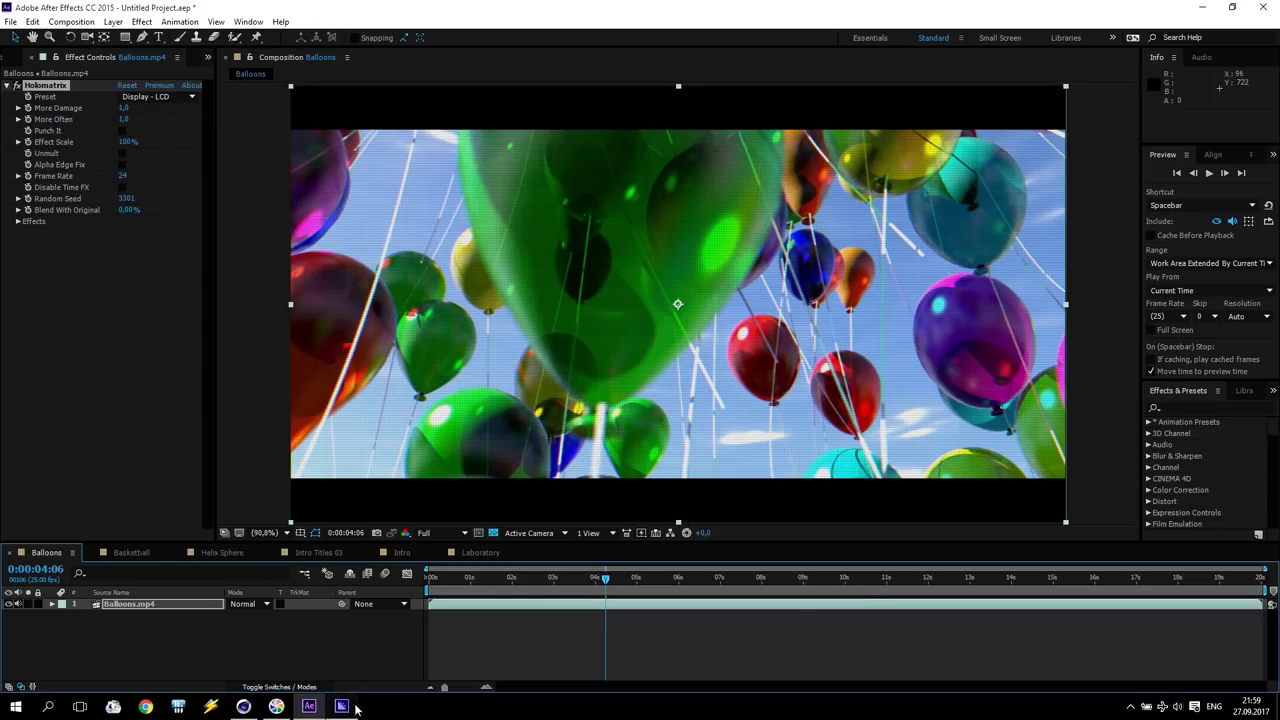
left_click(355, 708)
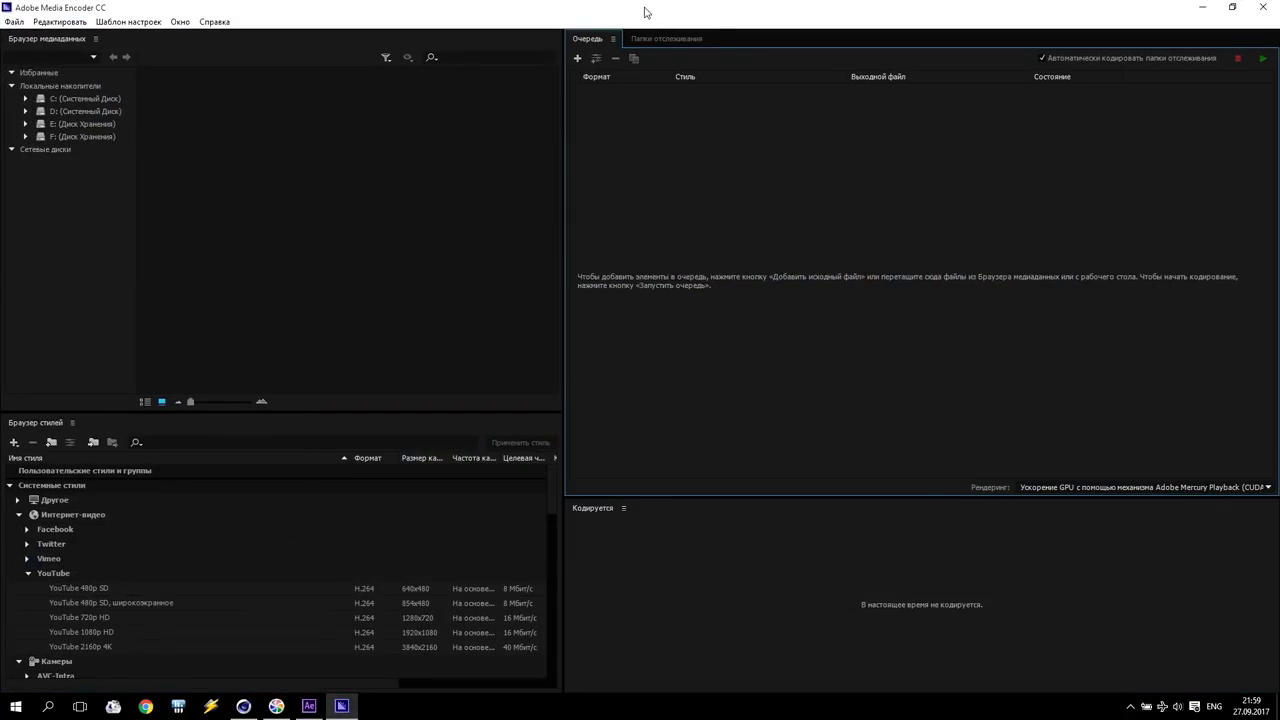
left_click(309, 706)
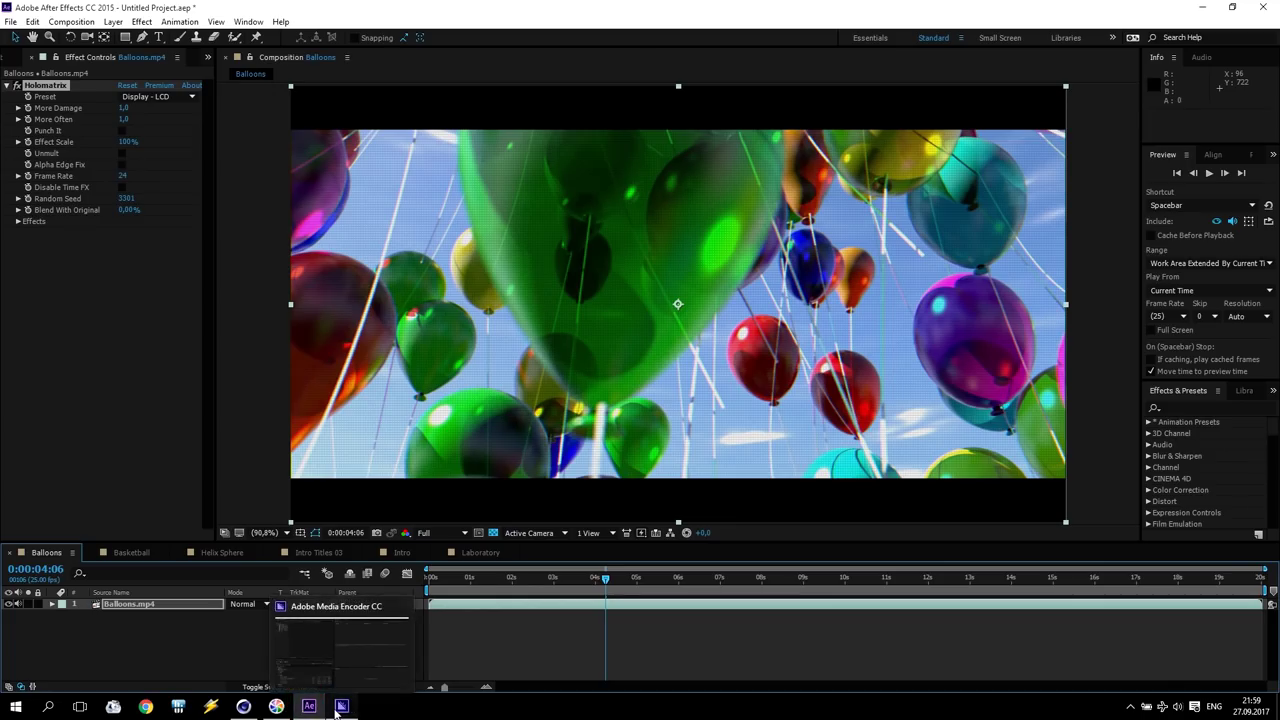
left_click(337, 709)
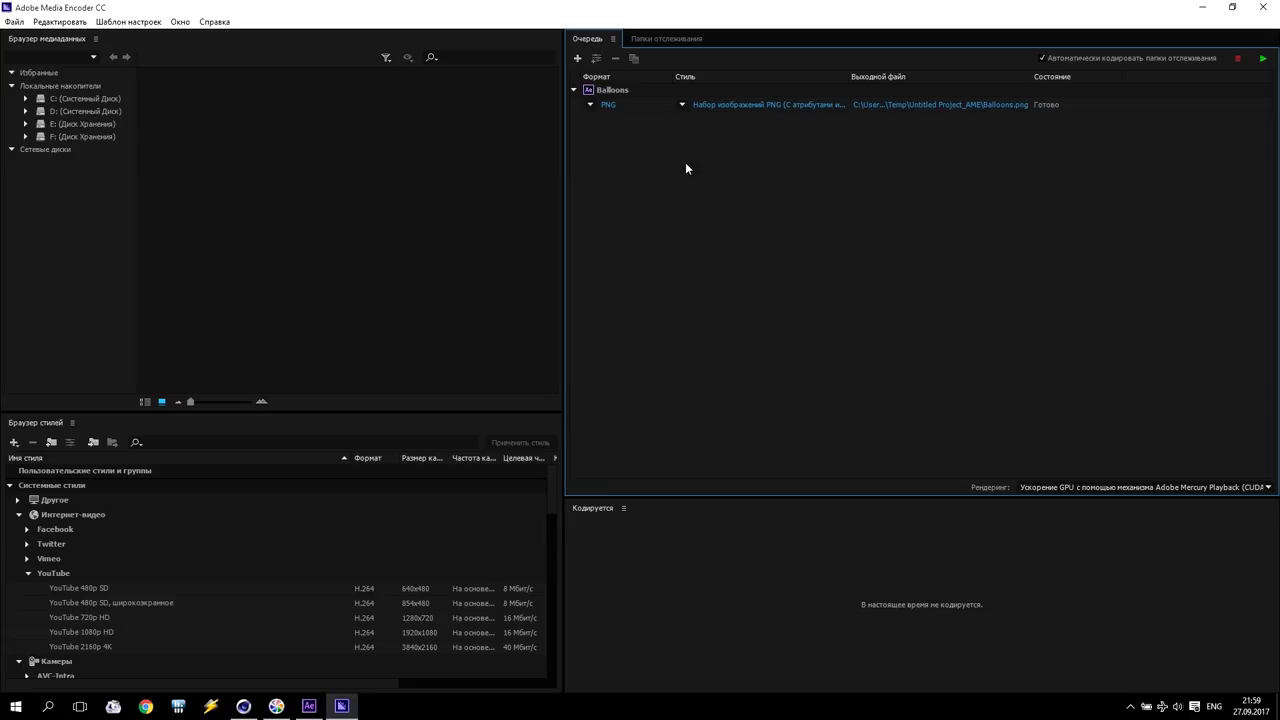
left_click_drag(553, 488, 559, 572)
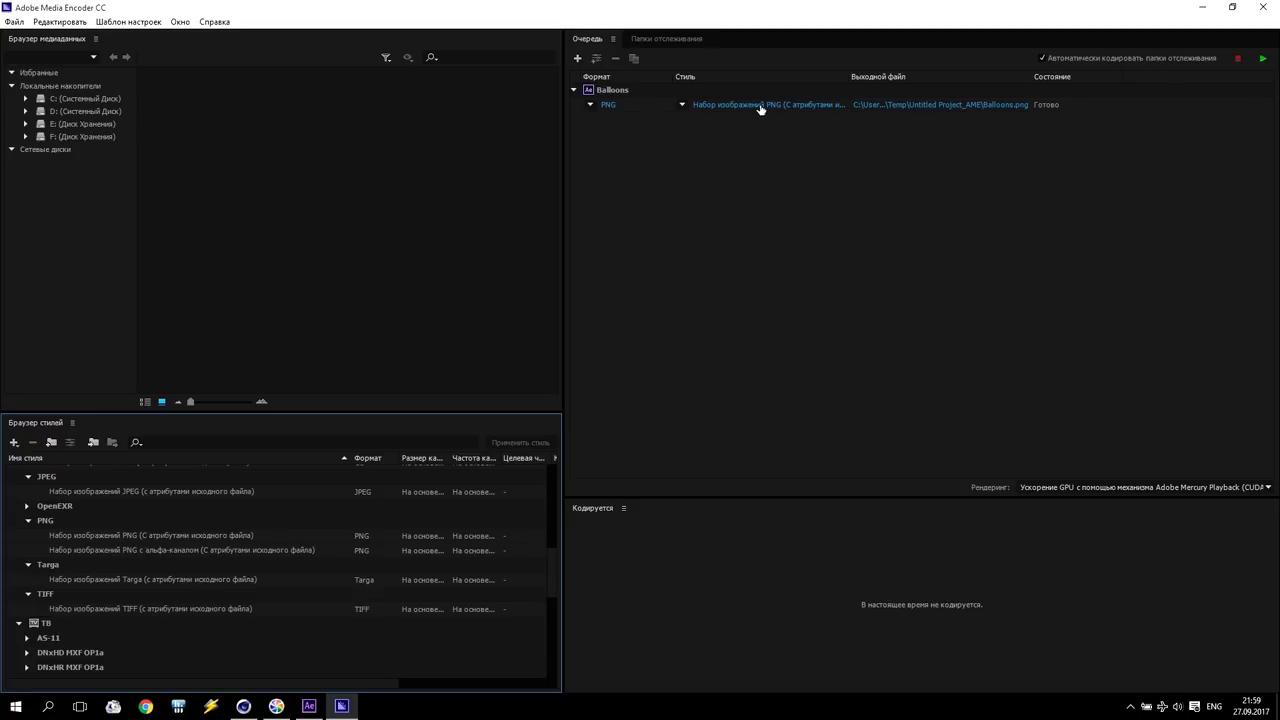
left_click(185, 536)
left_click_drag(185, 536, 730, 107)
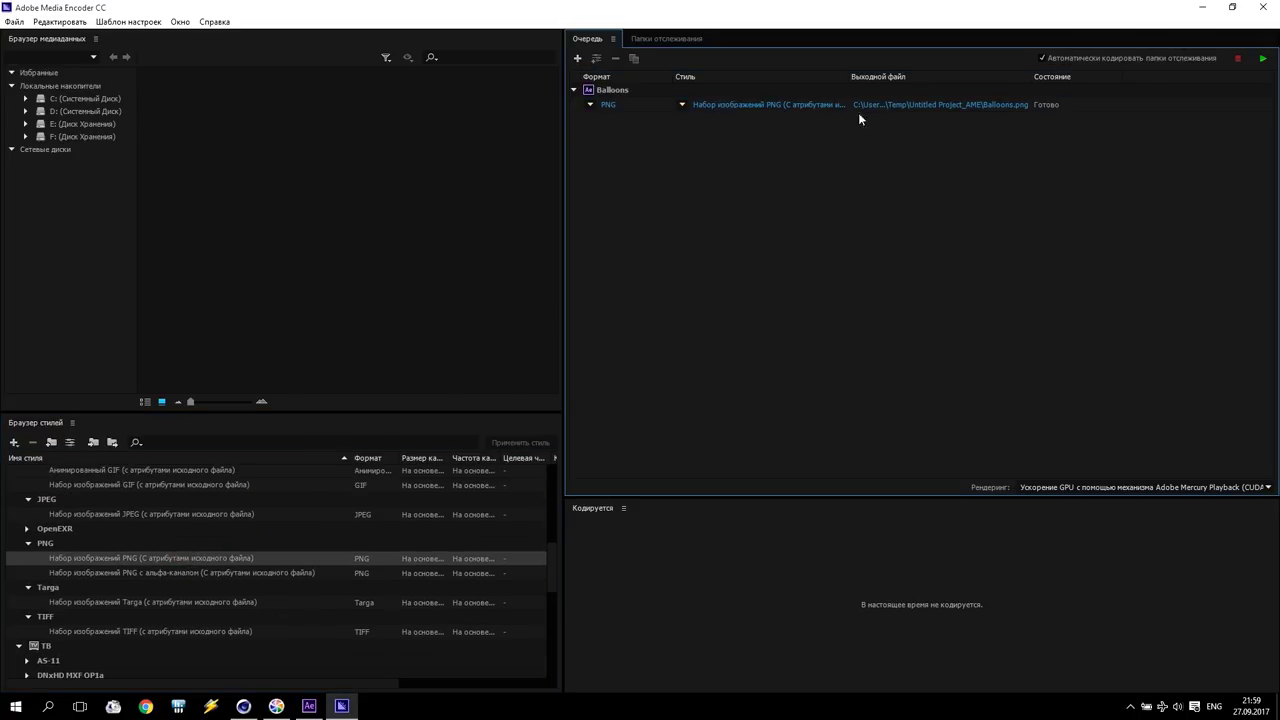
- Set the Balloons output location to the Desktop\Light TV folder
left_click(919, 106)
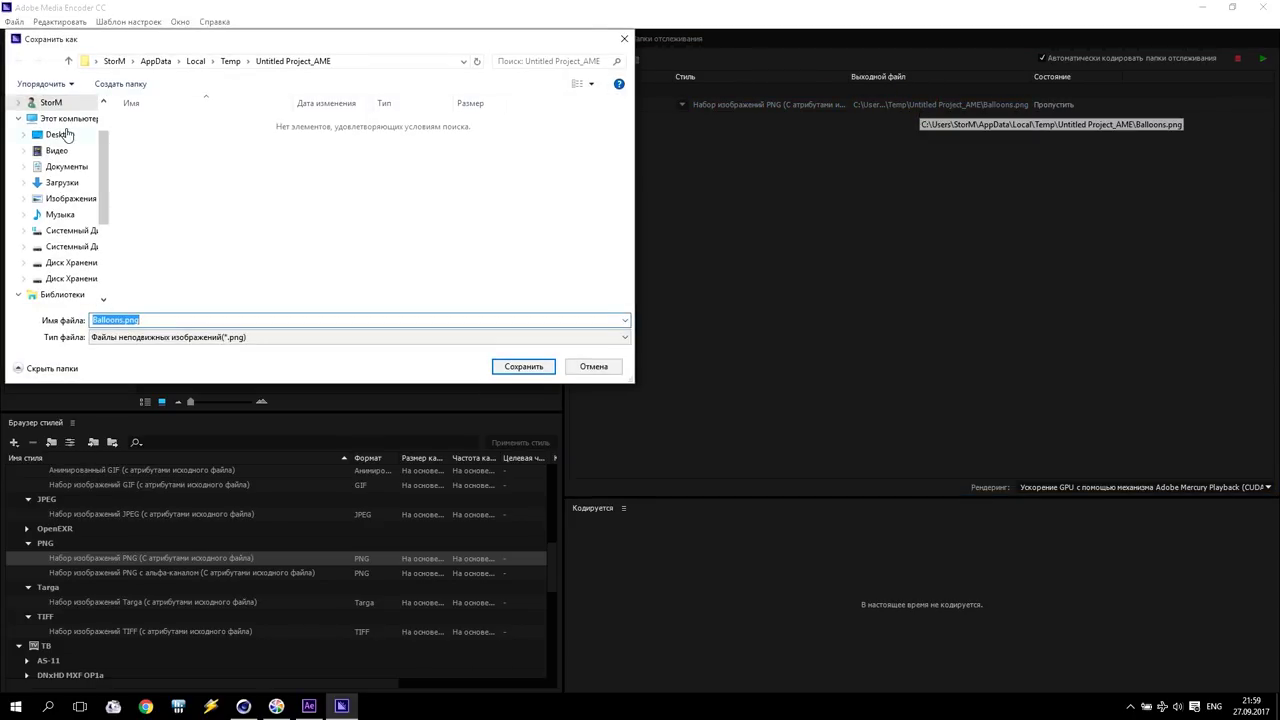
left_click(60, 135)
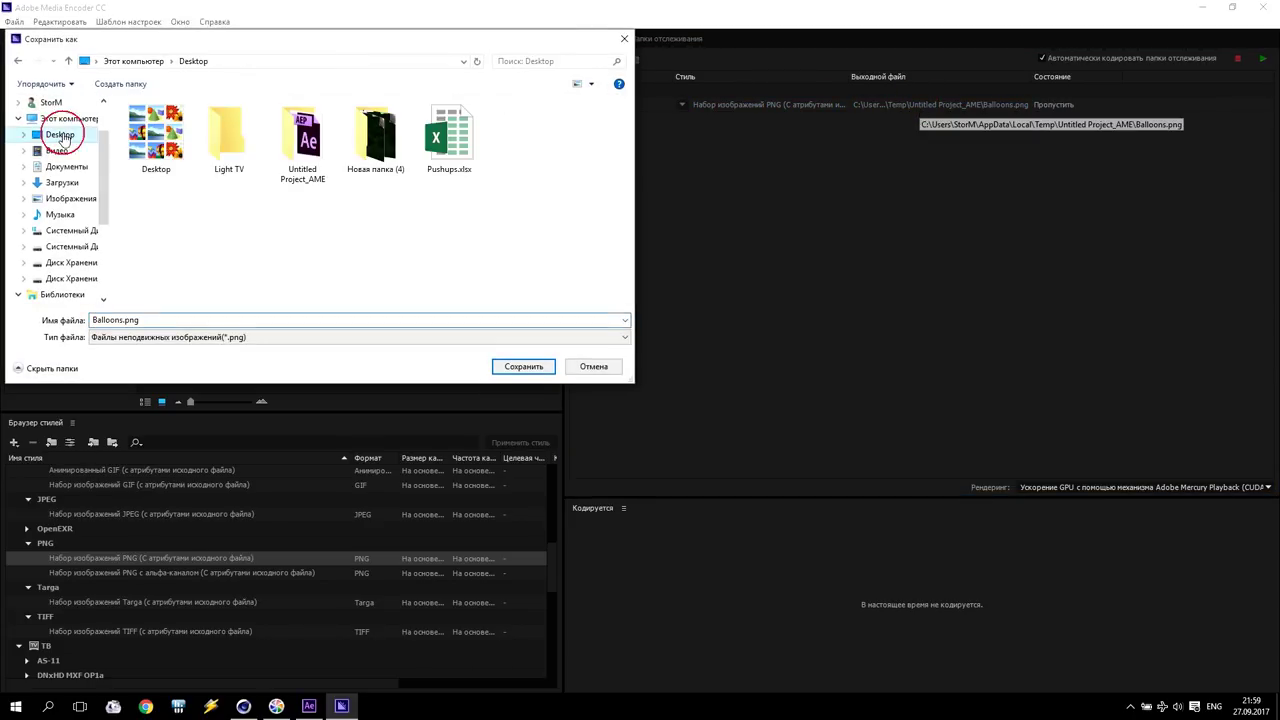
double_click(227, 137)
left_click(523, 366)
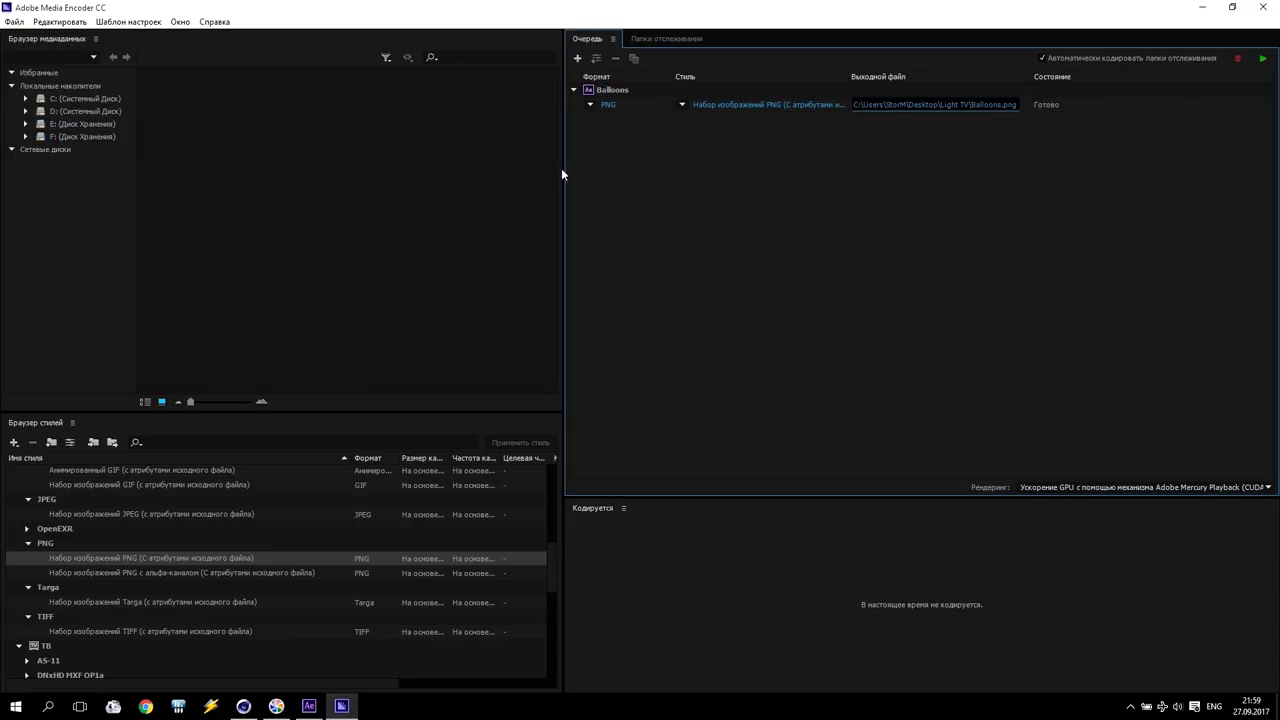
left_click(309, 705)
left_click(127, 553)
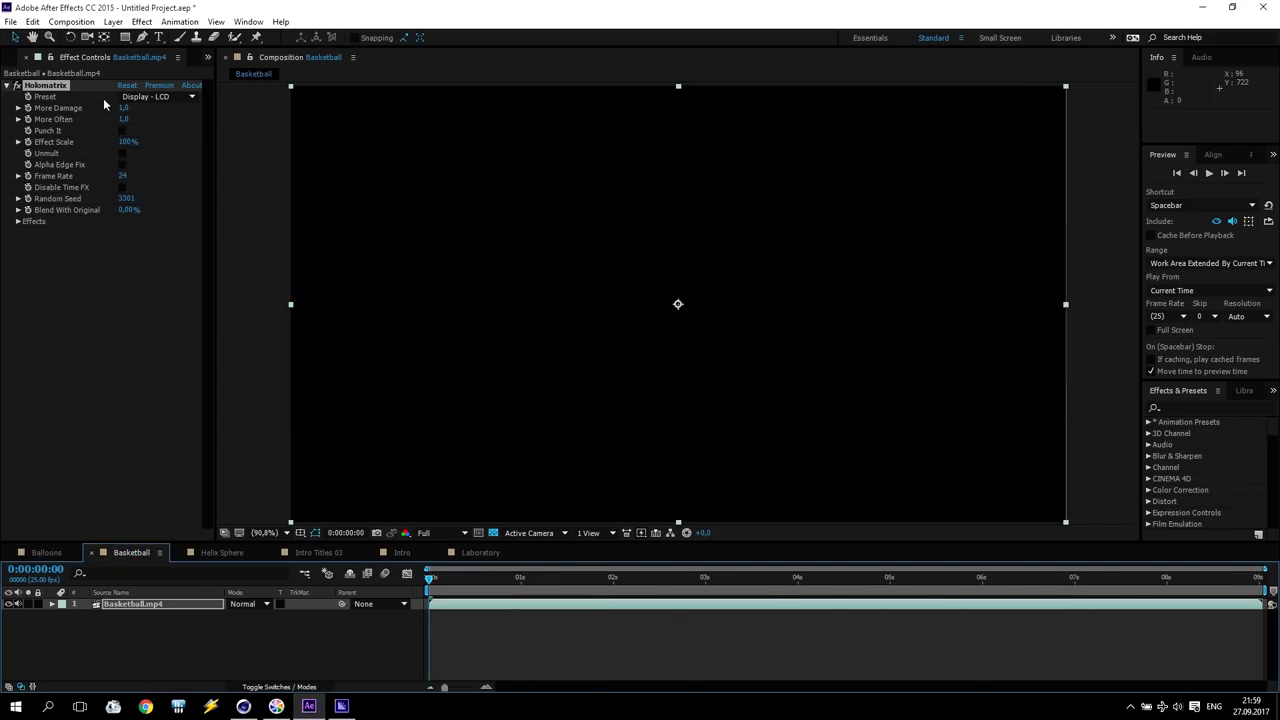
- Add Basketball to the Media Encoder queue with output saved to Desktop\Light TV
left_click(71, 21)
left_click(155, 120)
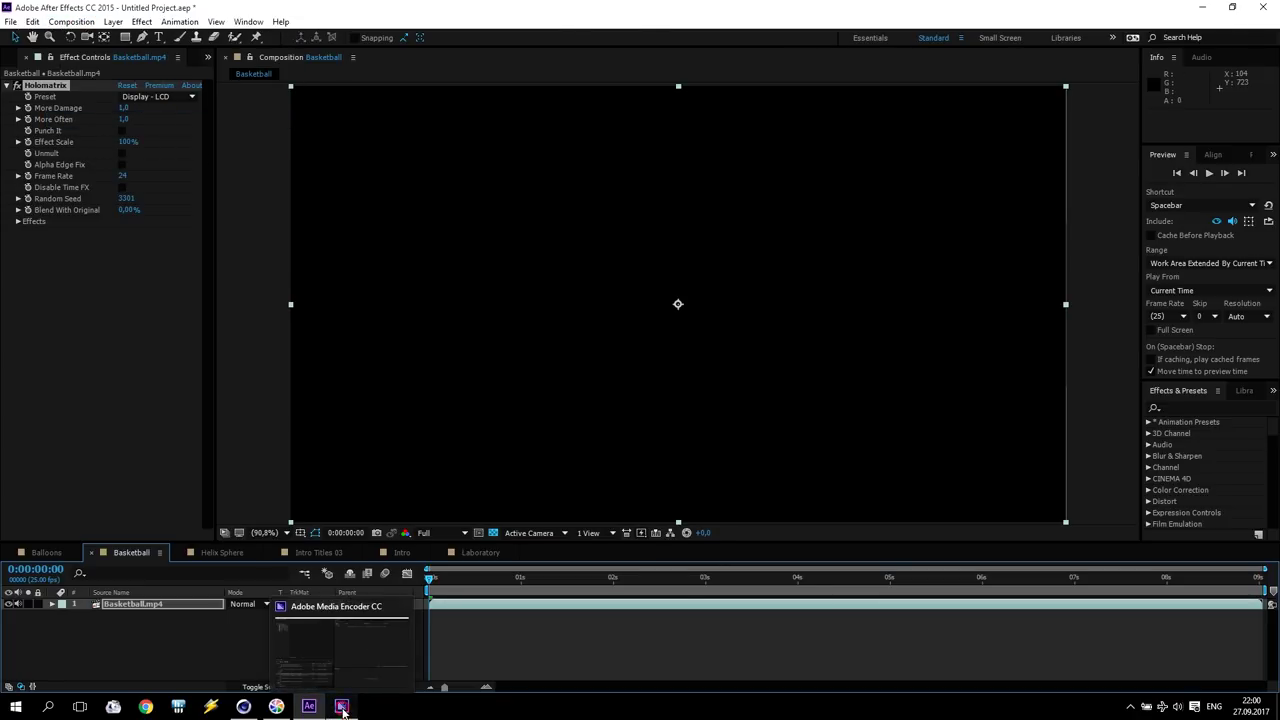
left_click(342, 707)
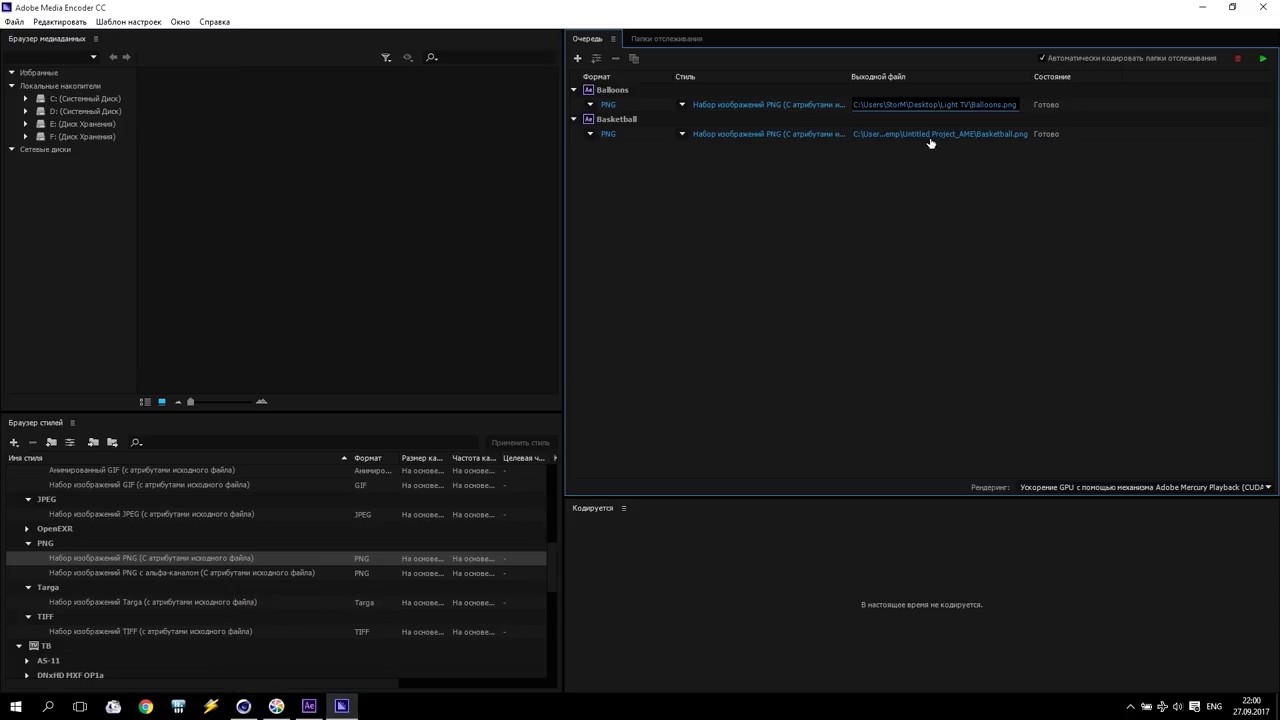
left_click(940, 135)
left_click(70, 135)
double_click(236, 140)
left_click(532, 368)
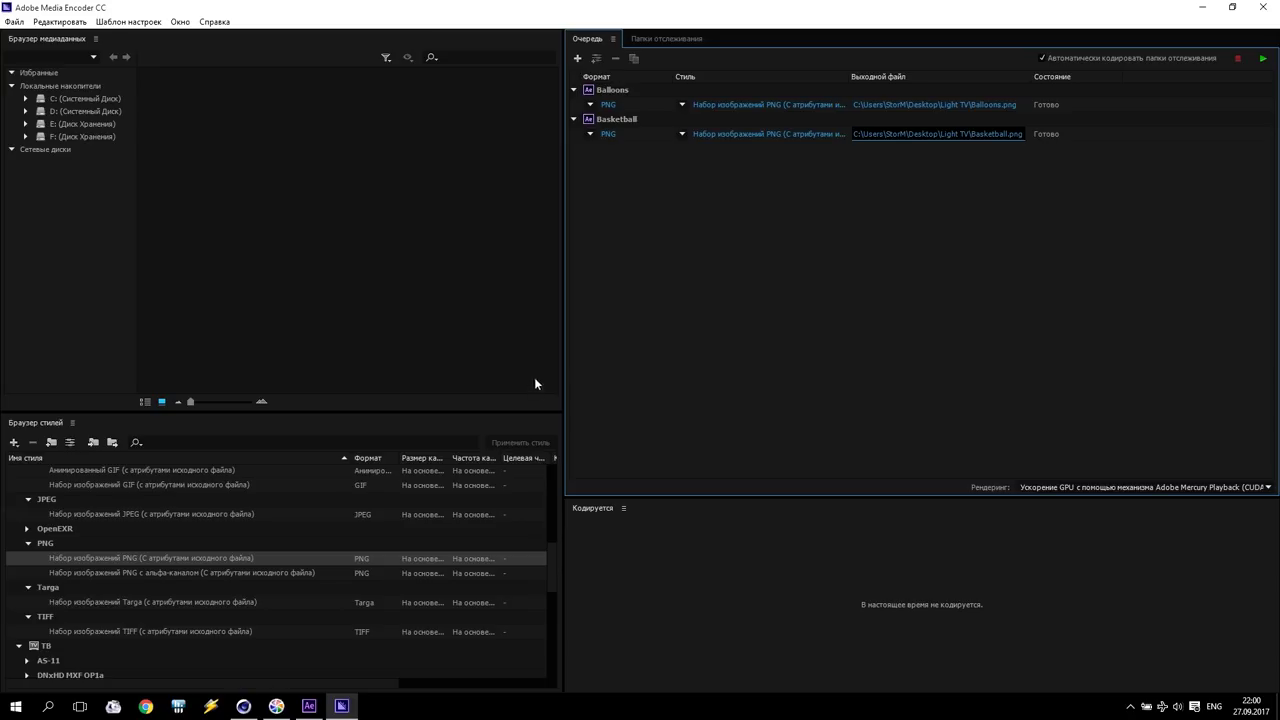
left_click(309, 706)
- Add Helix Sphere to the Media Encoder queue with output saved to Desktop\Light TV
left_click(222, 552)
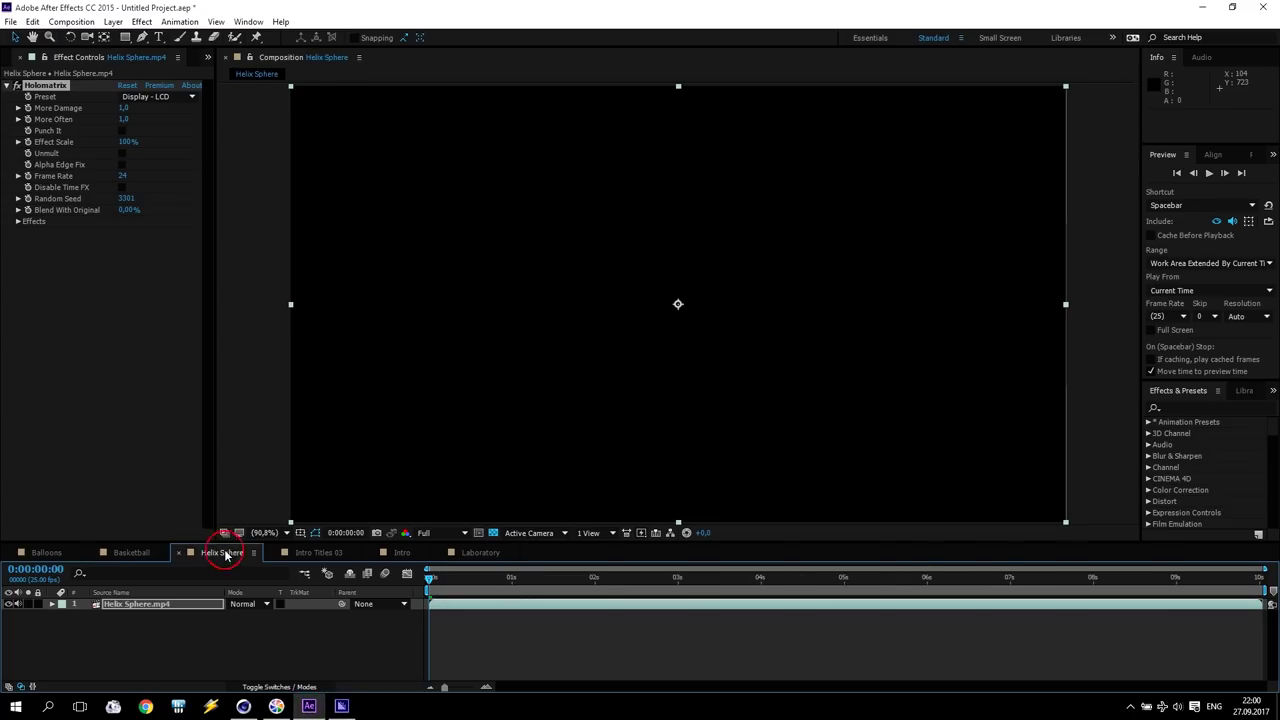
left_click(82, 21)
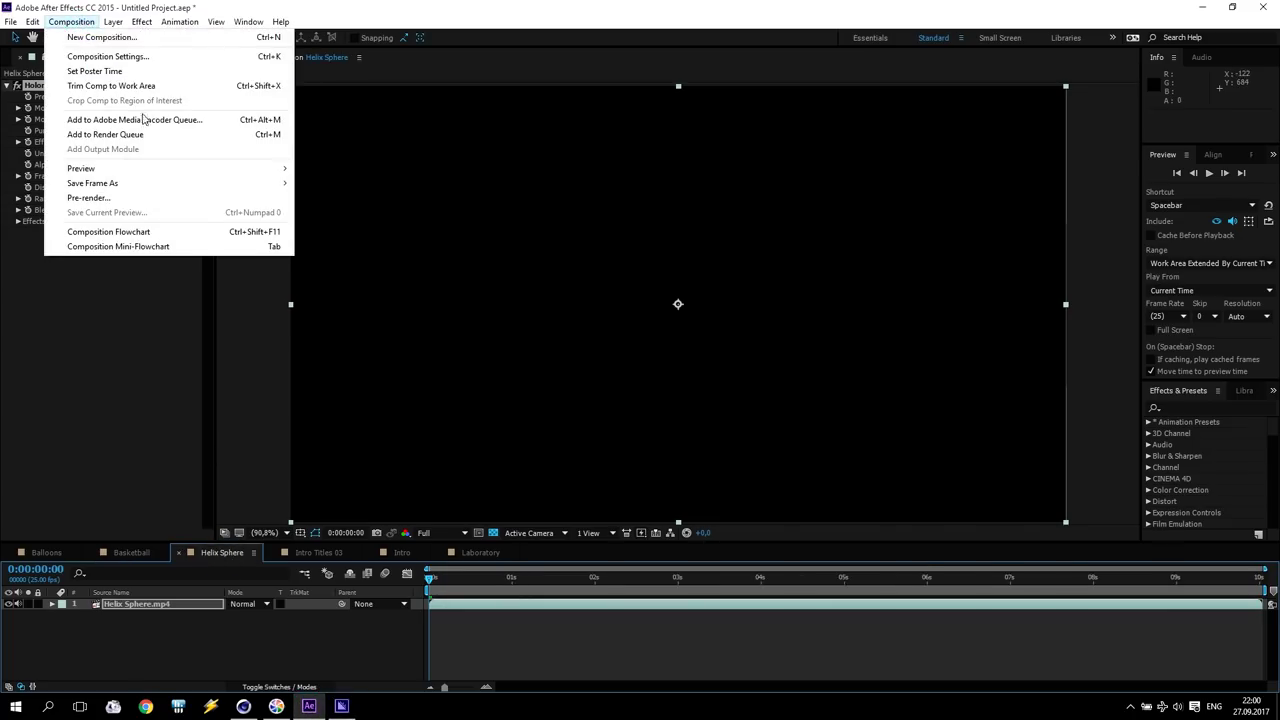
left_click(145, 120)
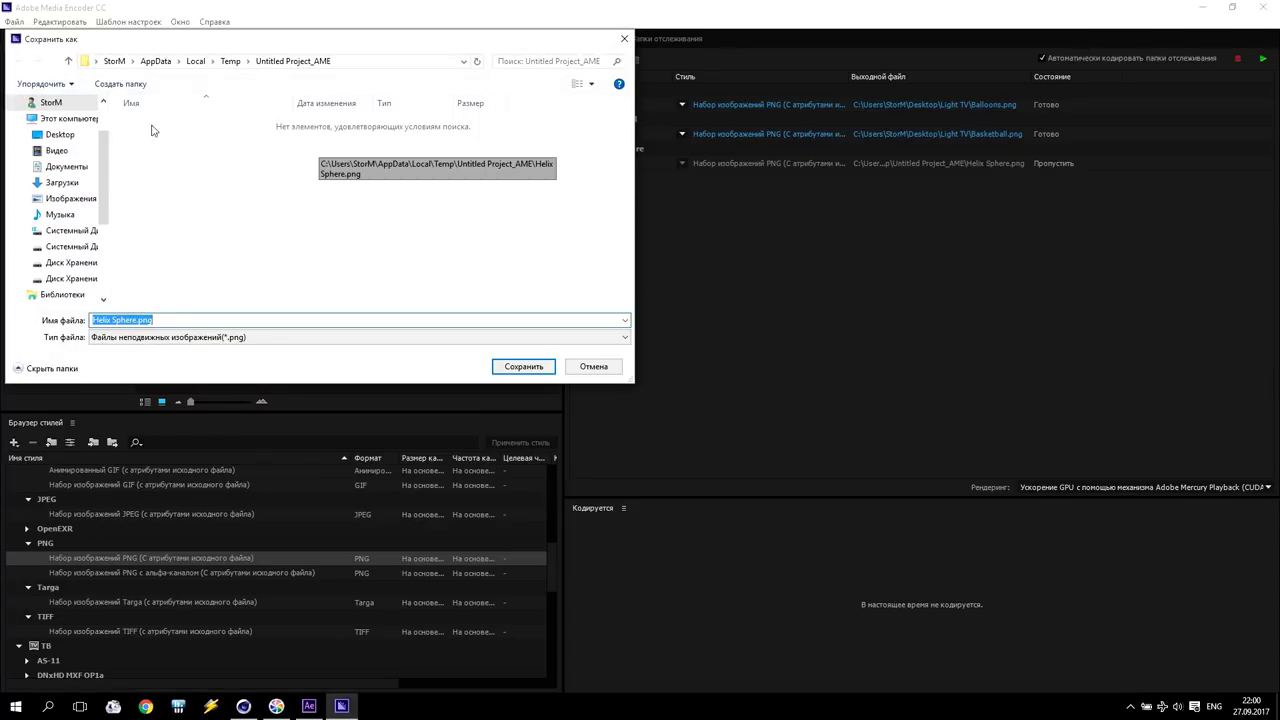
left_click(59, 134)
left_click(200, 135)
double_click(200, 135)
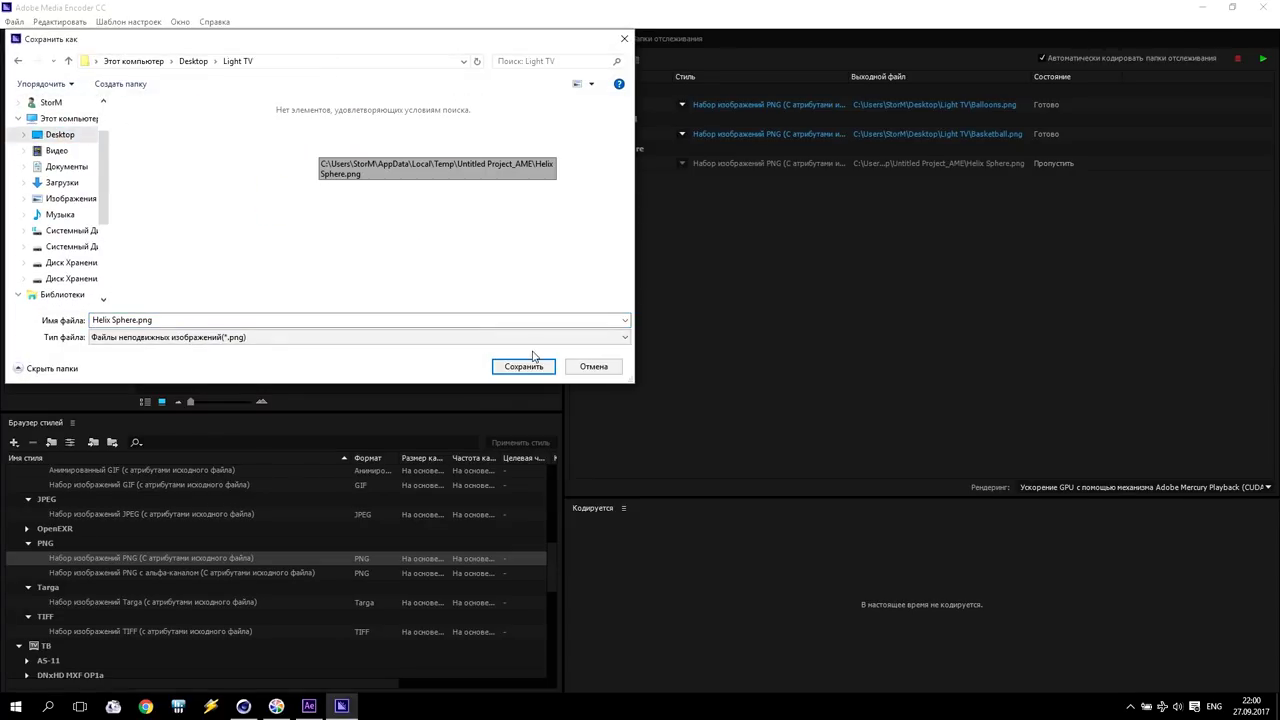
left_click(523, 366)
left_click(309, 706)
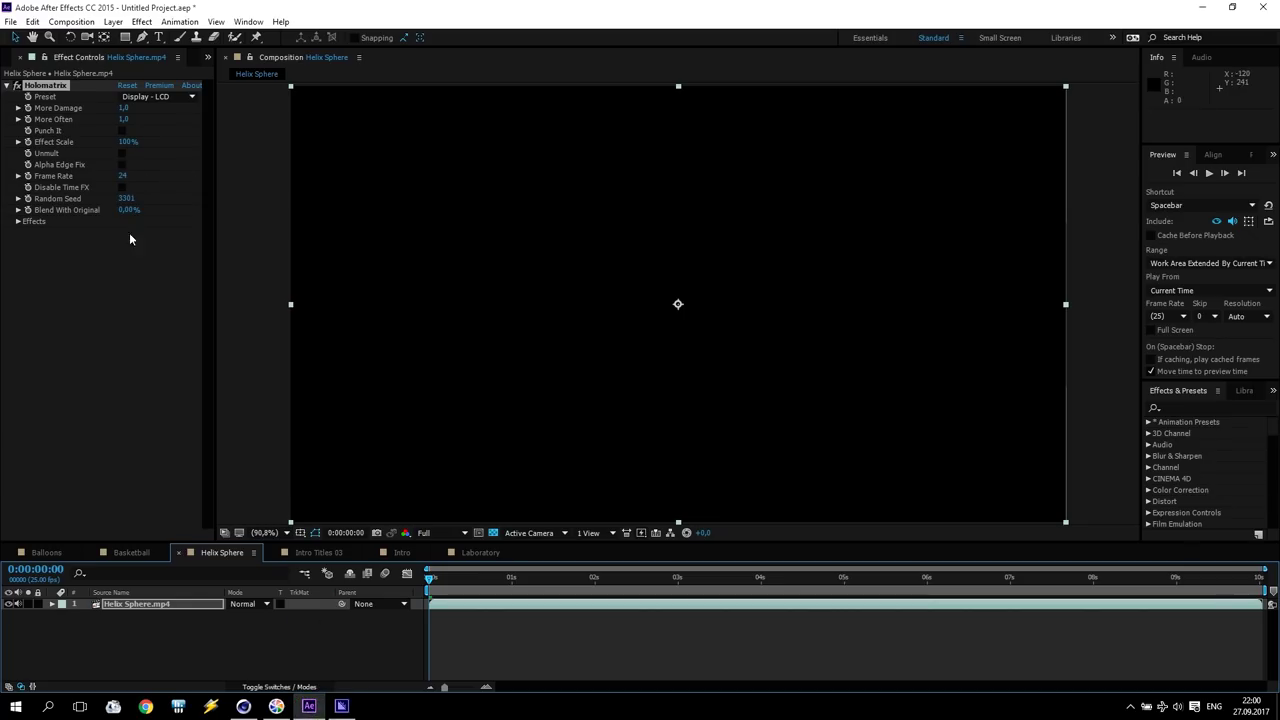
left_click(322, 553)
- Queue Intro Titles 03 in Media Encoder with output saved to Desktop\Light TV
left_click(71, 21)
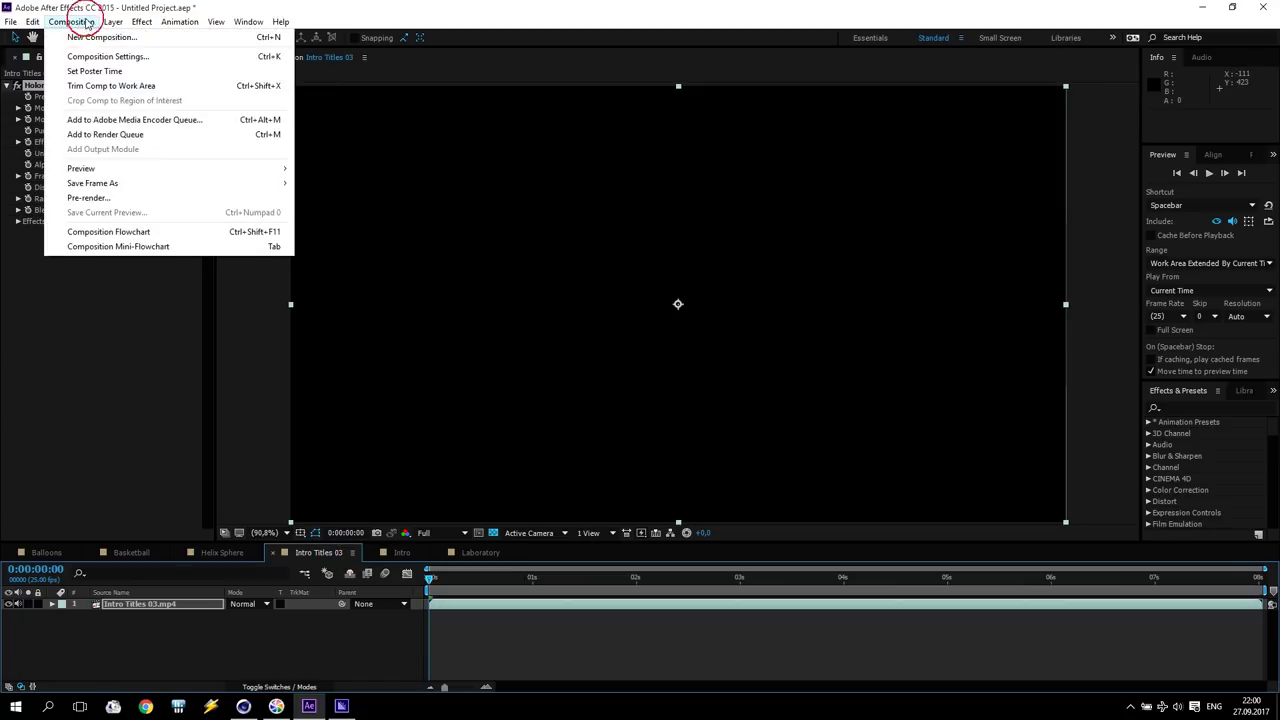
left_click(125, 119)
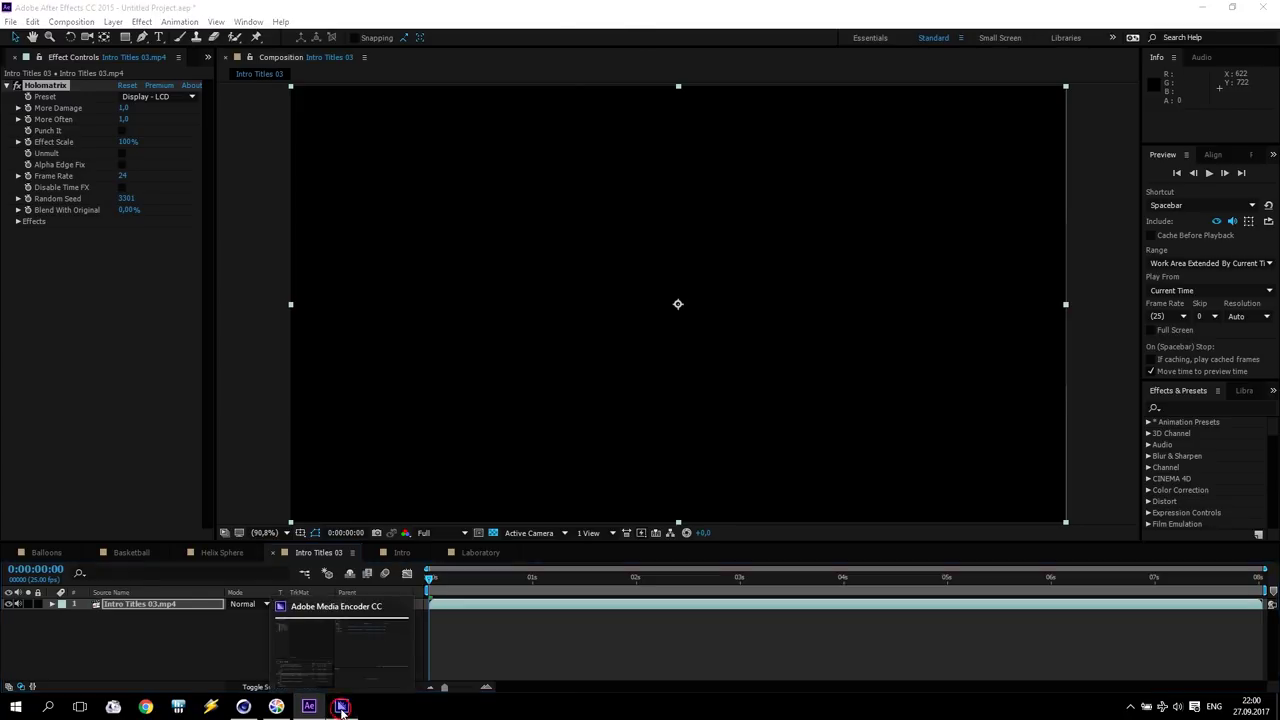
left_click(341, 707)
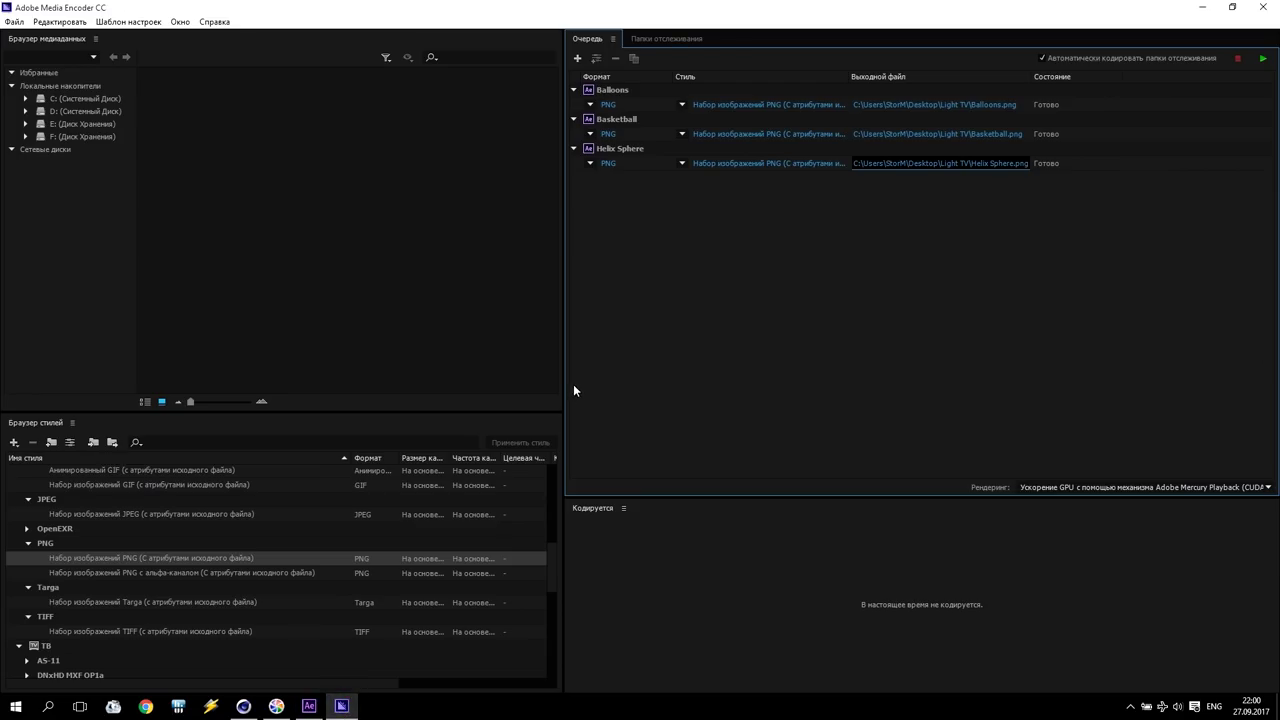
left_click(897, 192)
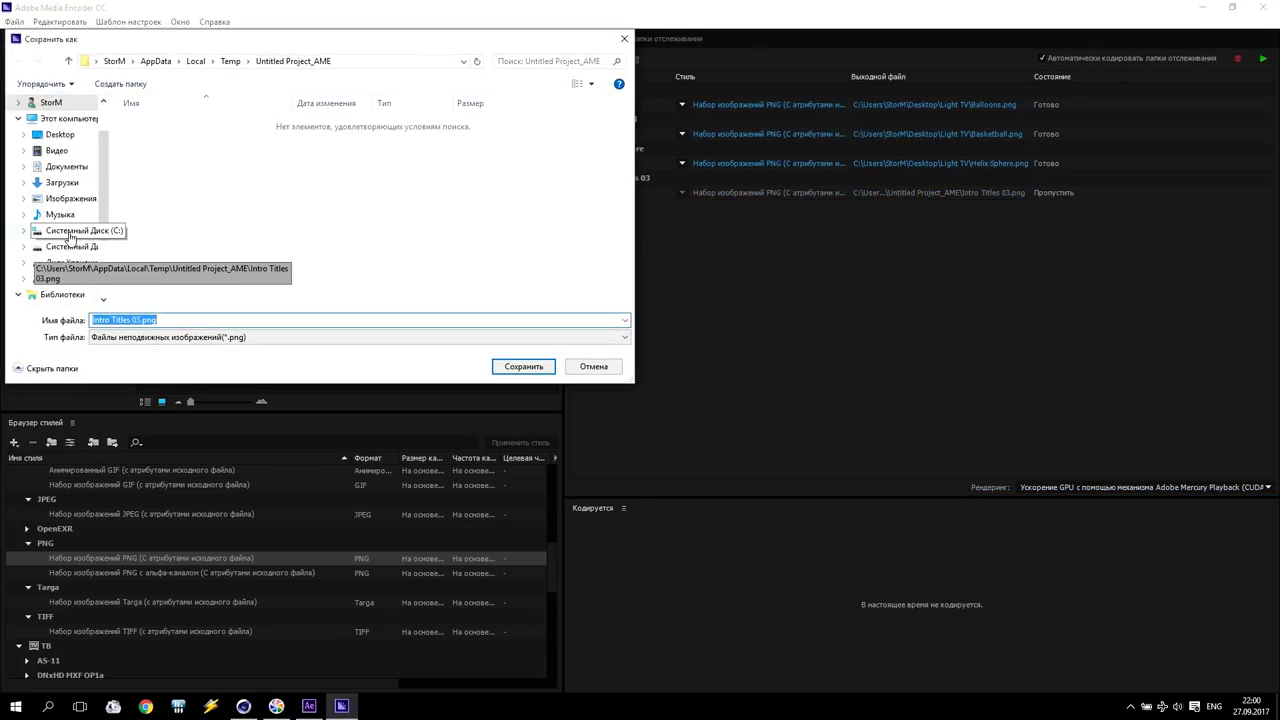
left_click(62, 135)
double_click(228, 135)
left_click(521, 370)
left_click(308, 706)
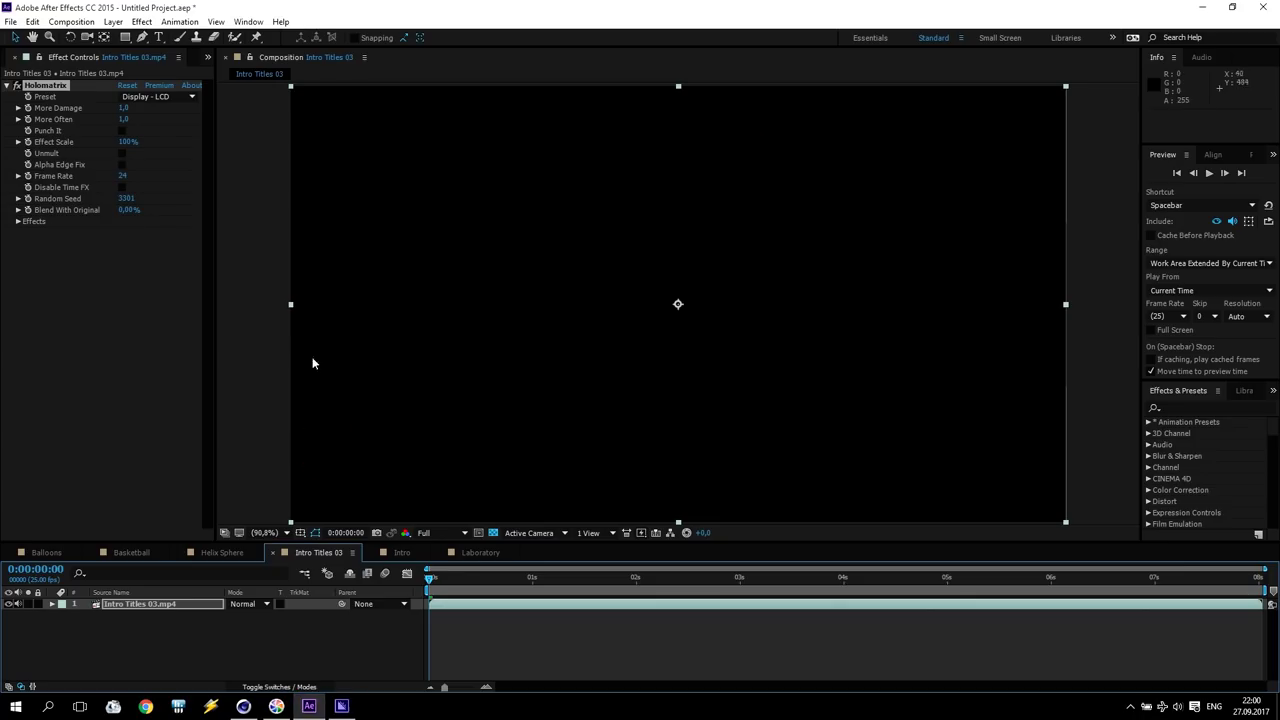
- Queue the Intro comp in Media Encoder with output saved to Desktop\Light TV
left_click(401, 552)
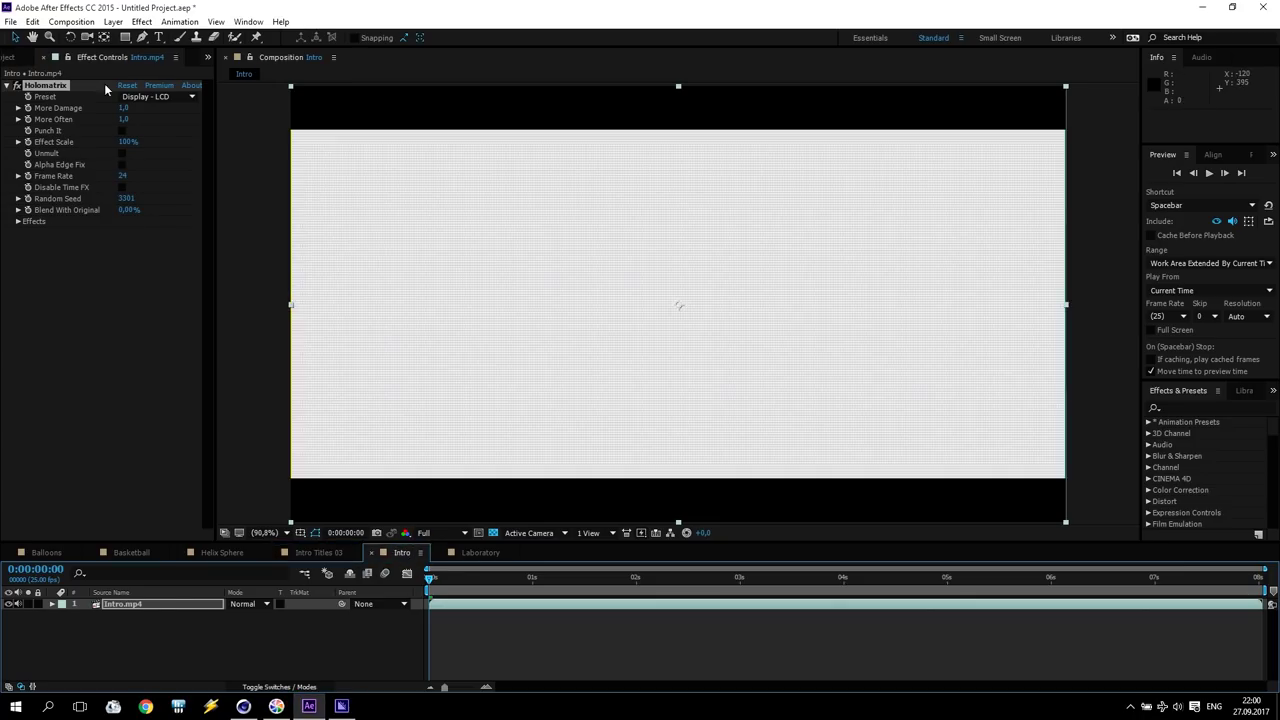
left_click(88, 21)
left_click(160, 118)
left_click(341, 706)
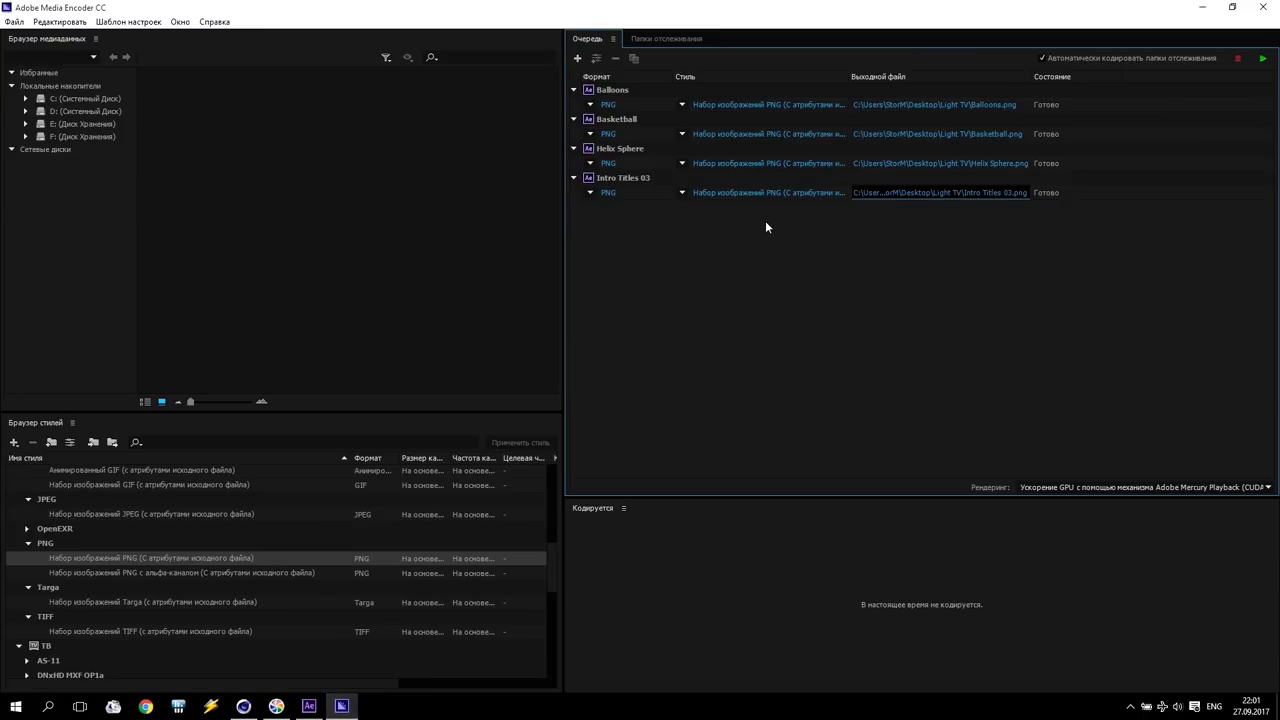
left_click(925, 222)
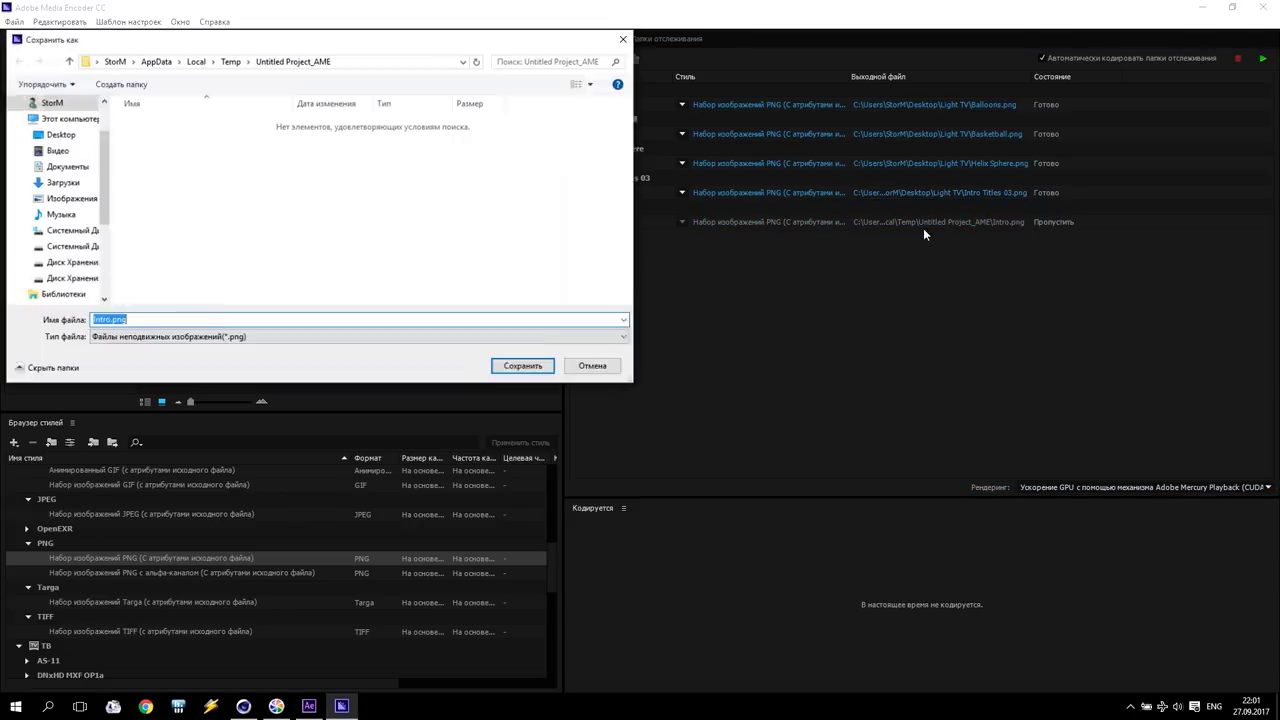
left_click(60, 134)
double_click(222, 137)
left_click(515, 366)
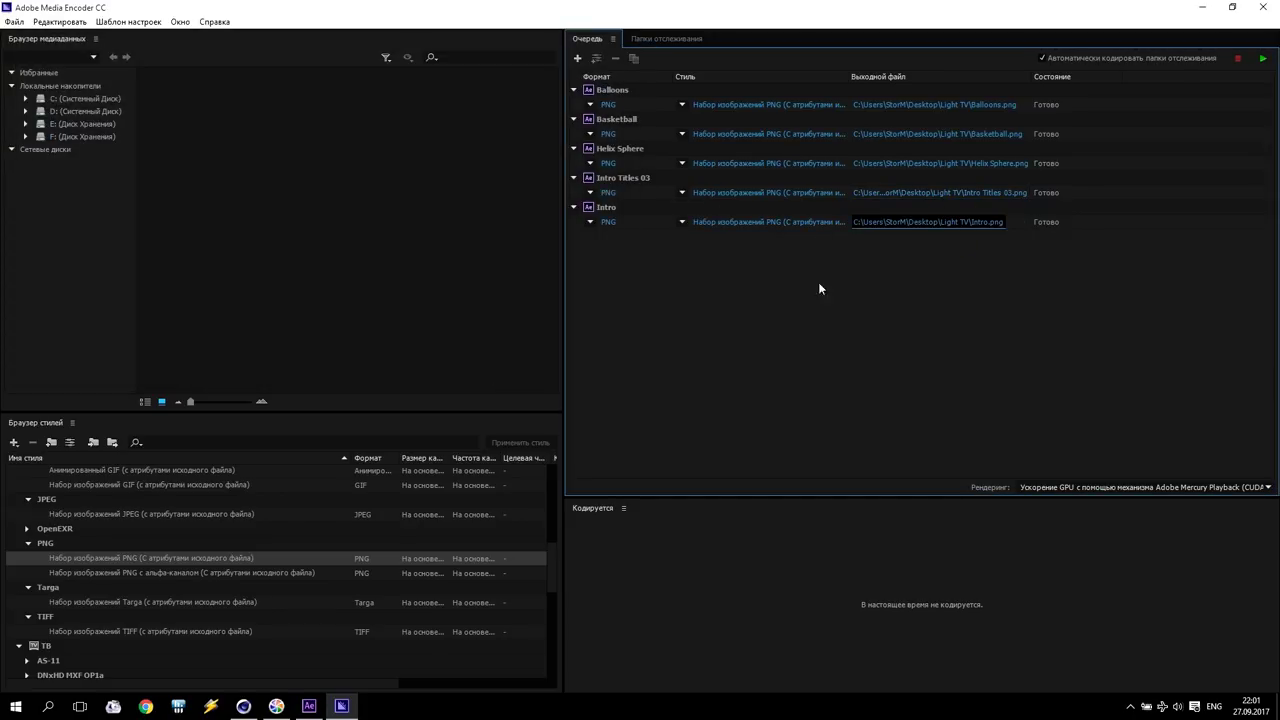
left_click(1202, 7)
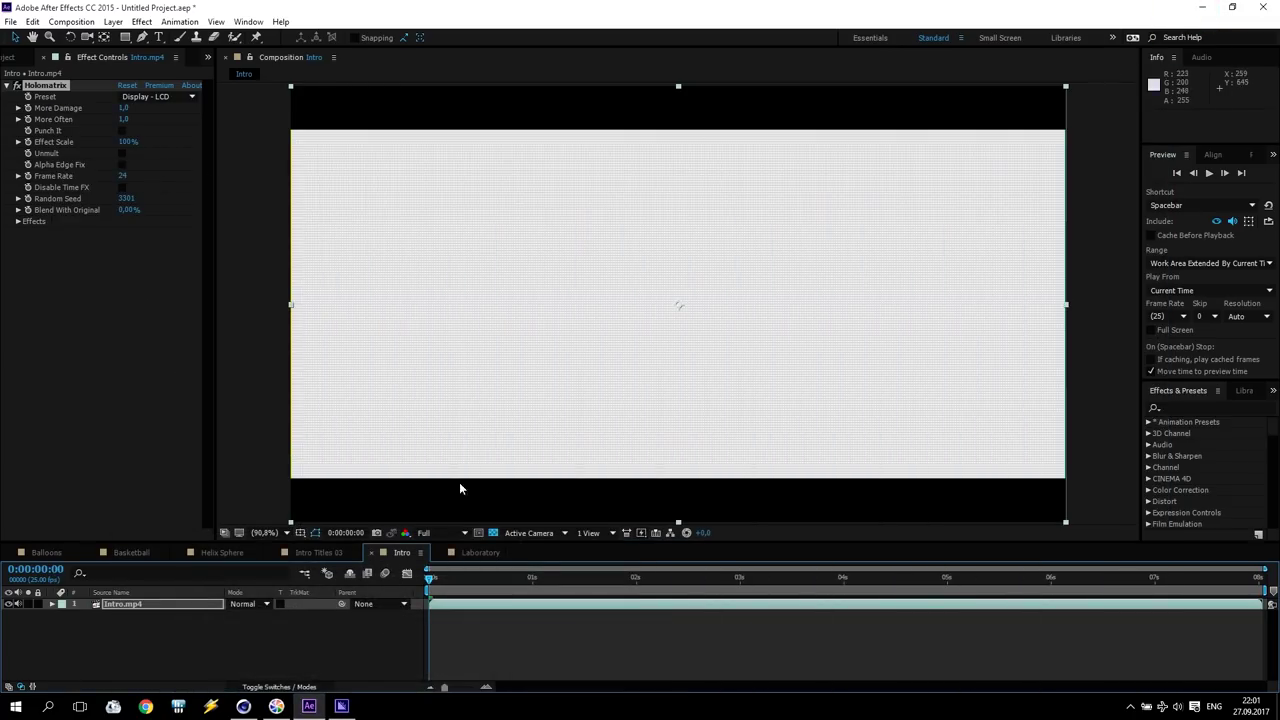
- Queue Laboratory with output to Desktop\Light TV, then start encoding the whole queue
left_click(480, 552)
left_click(74, 21)
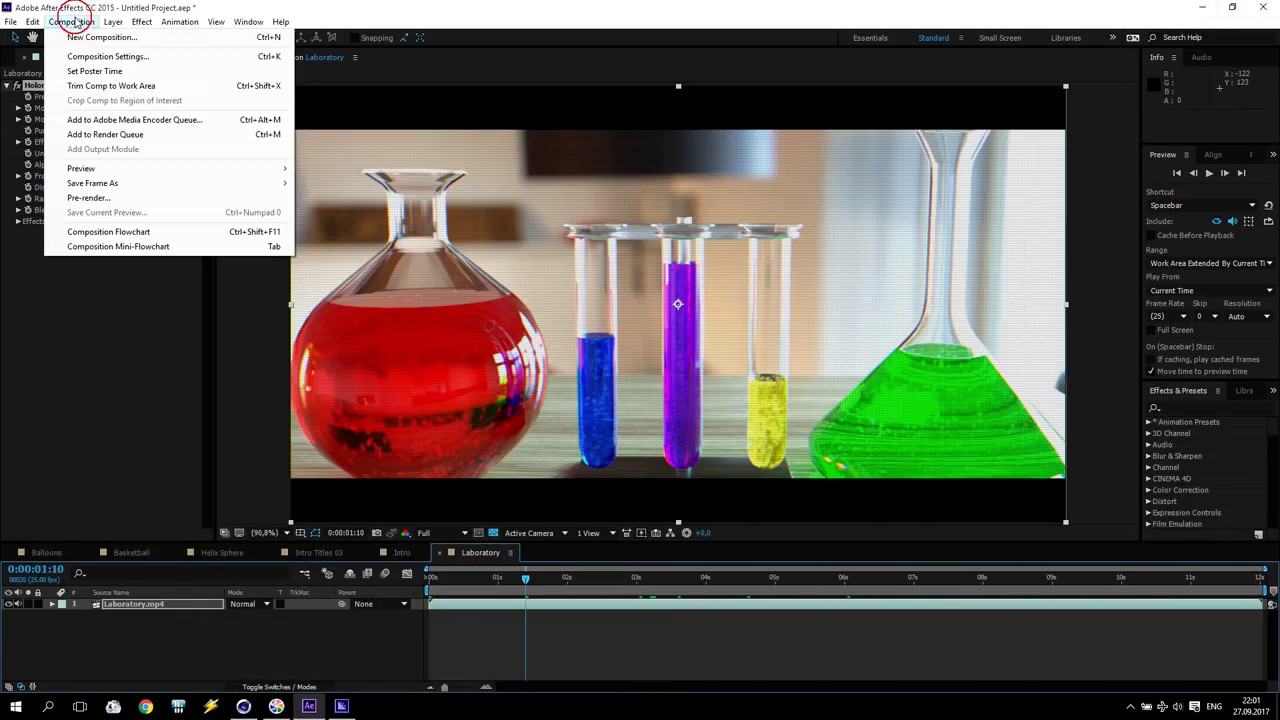
left_click(140, 117)
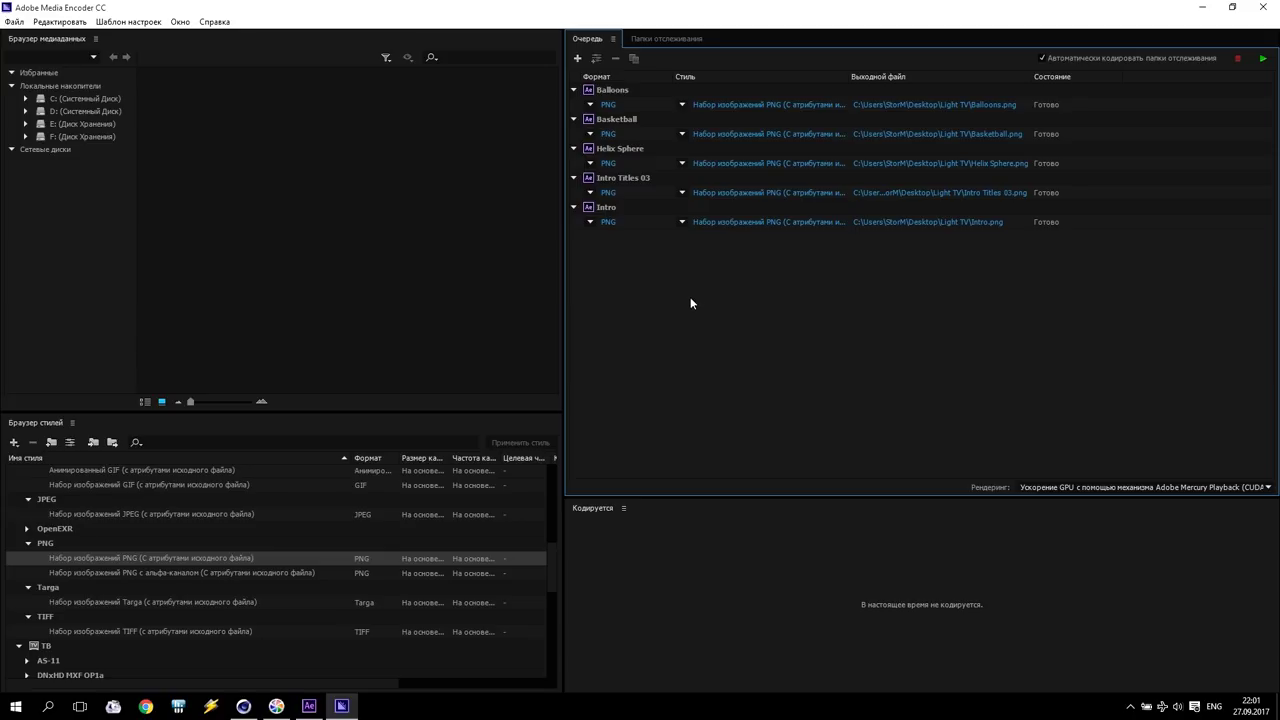
left_click(930, 251)
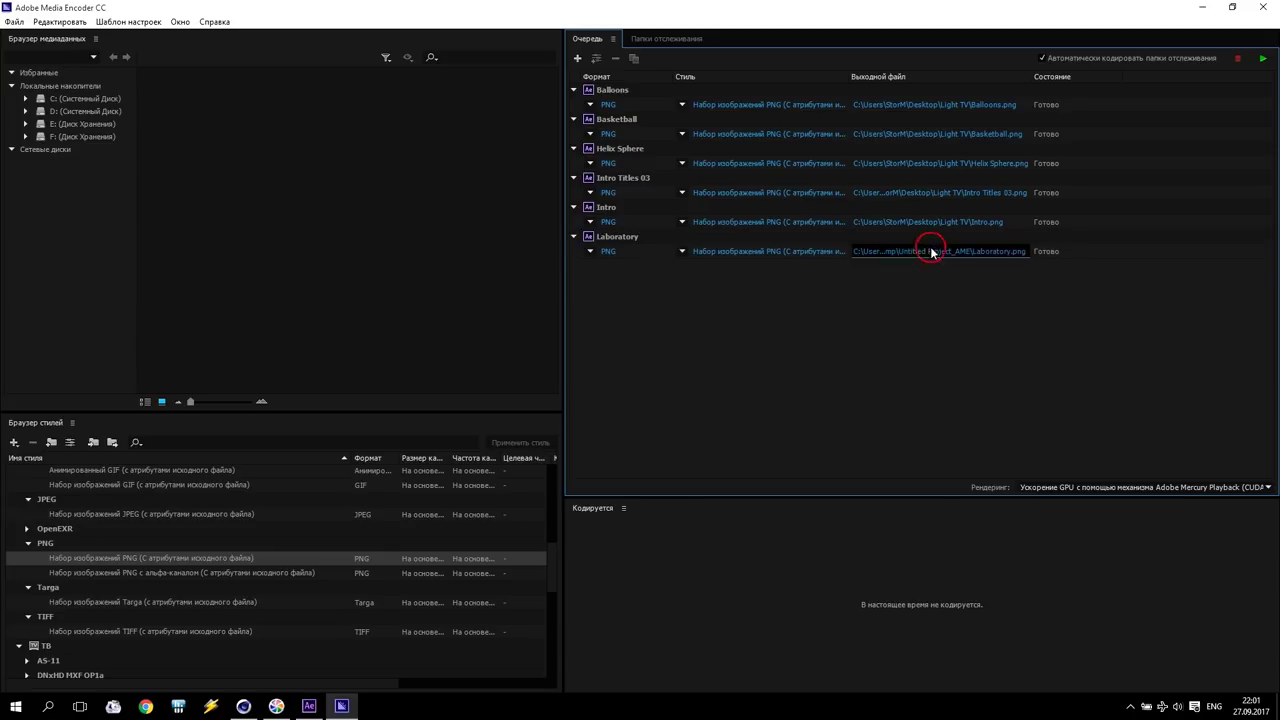
left_click(66, 138)
double_click(230, 135)
left_click(523, 366)
left_click(1263, 58)
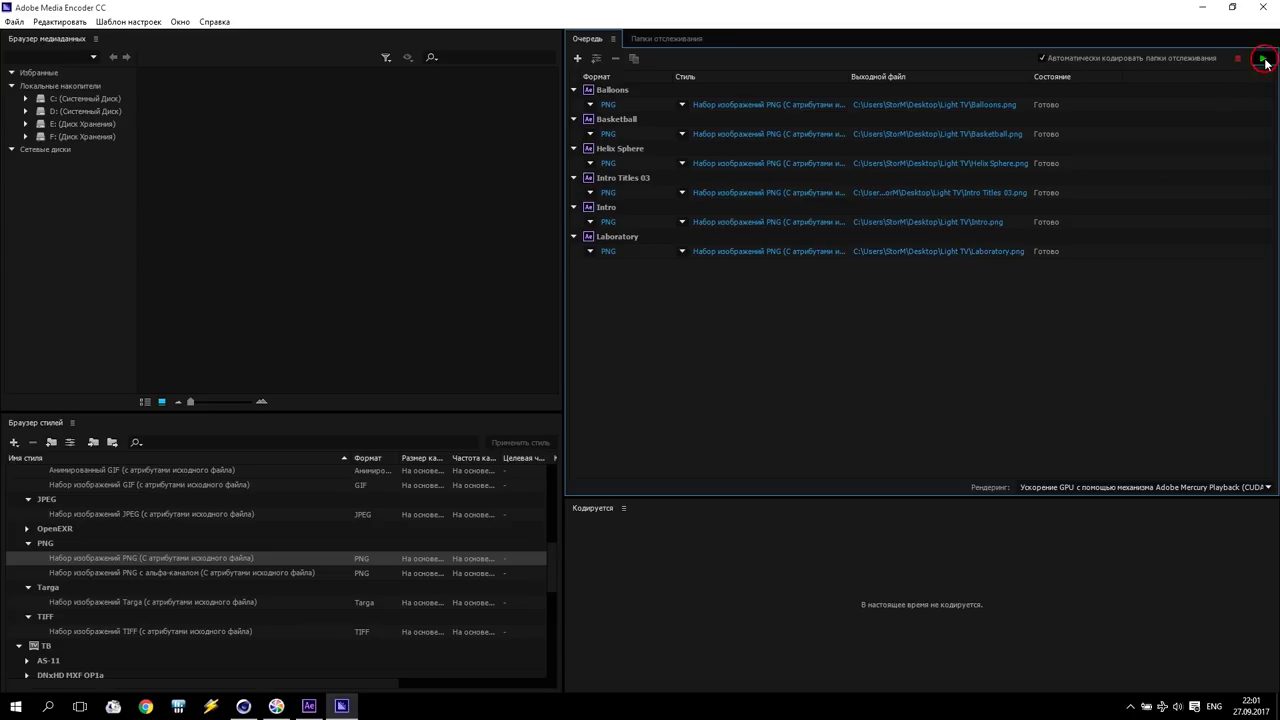
left_click(243, 707)
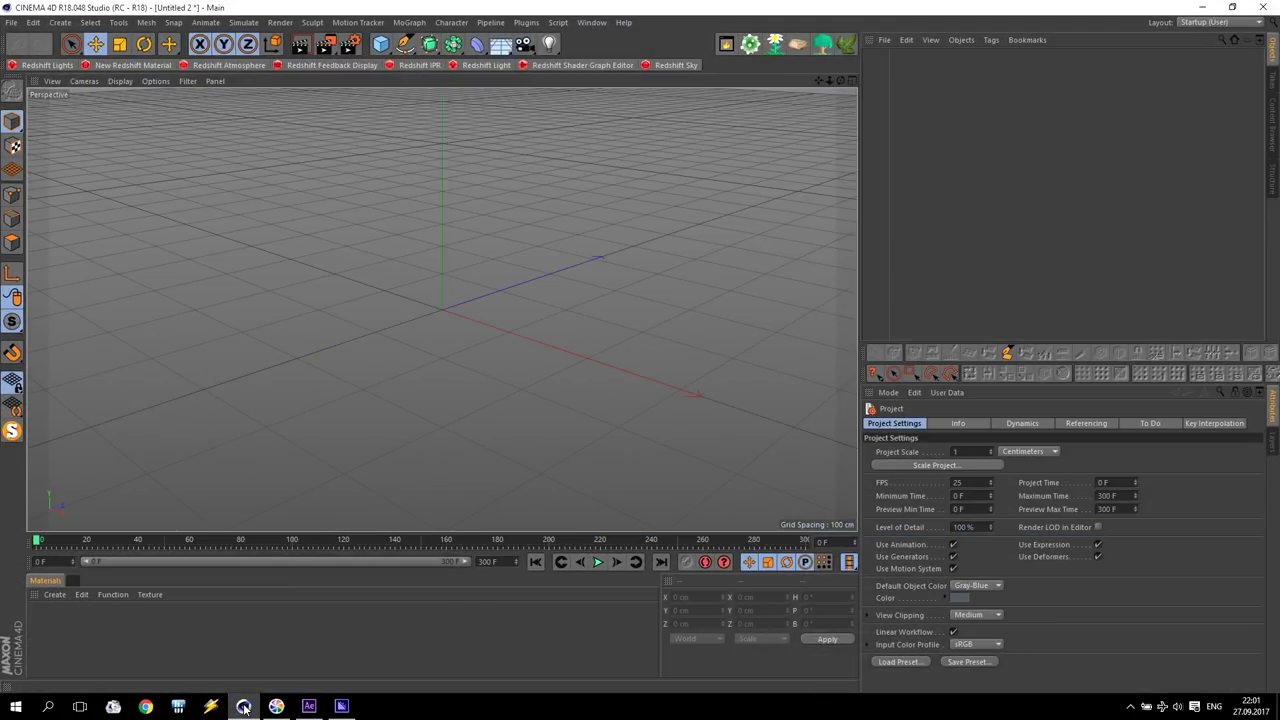
- In Cinema 4D render settings, switch the renderer to Redshift and set output height to 576
left_click(341, 706)
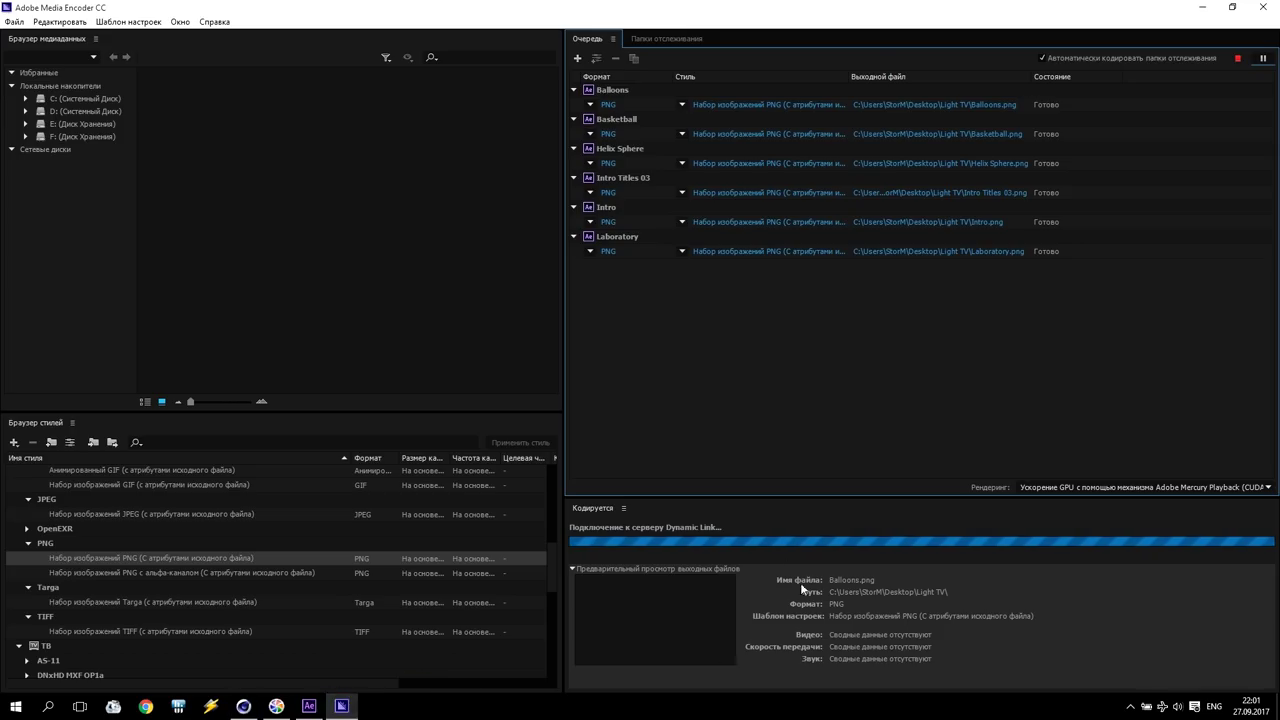
left_click(243, 706)
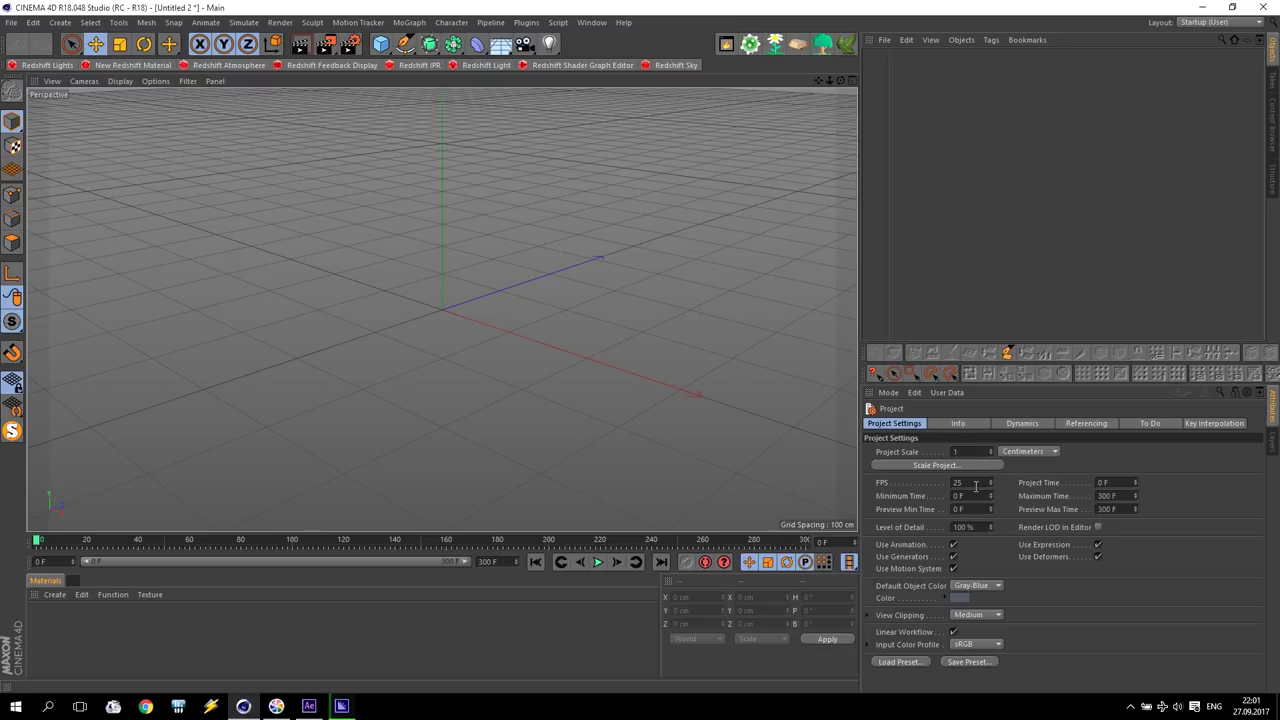
left_click(508, 561)
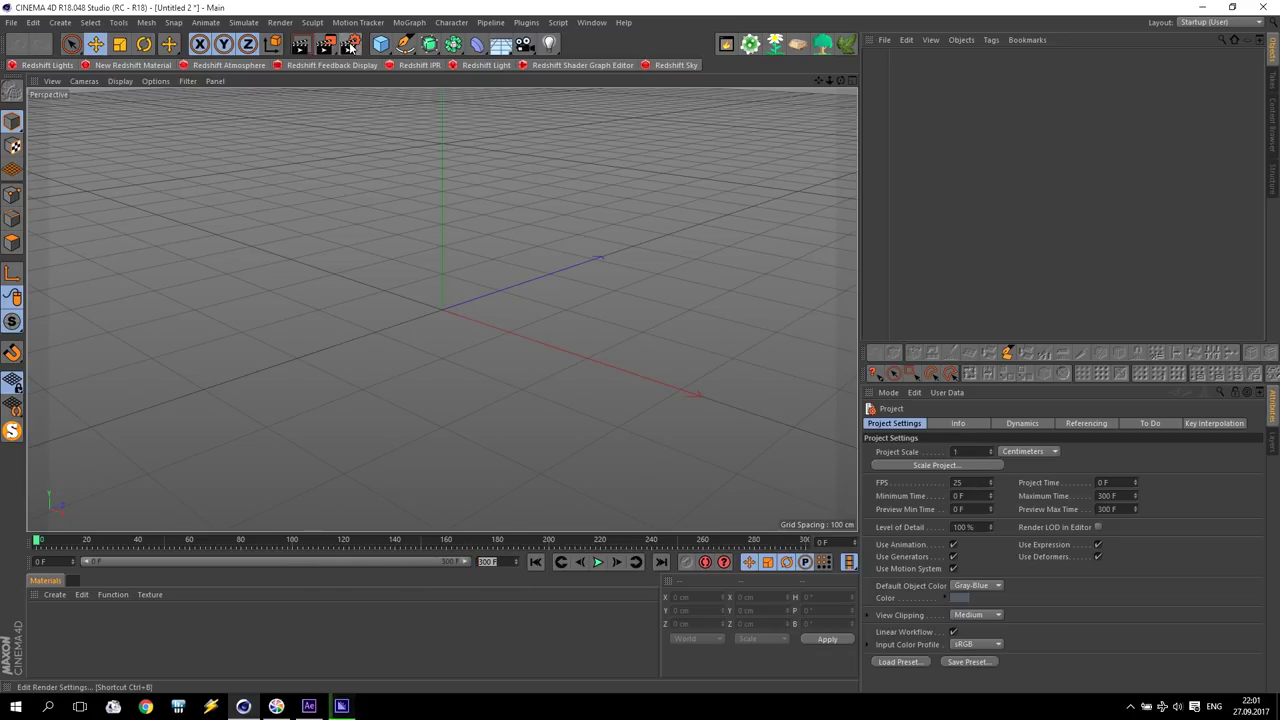
left_click(350, 46)
left_click_drag(263, 20, 346, 75)
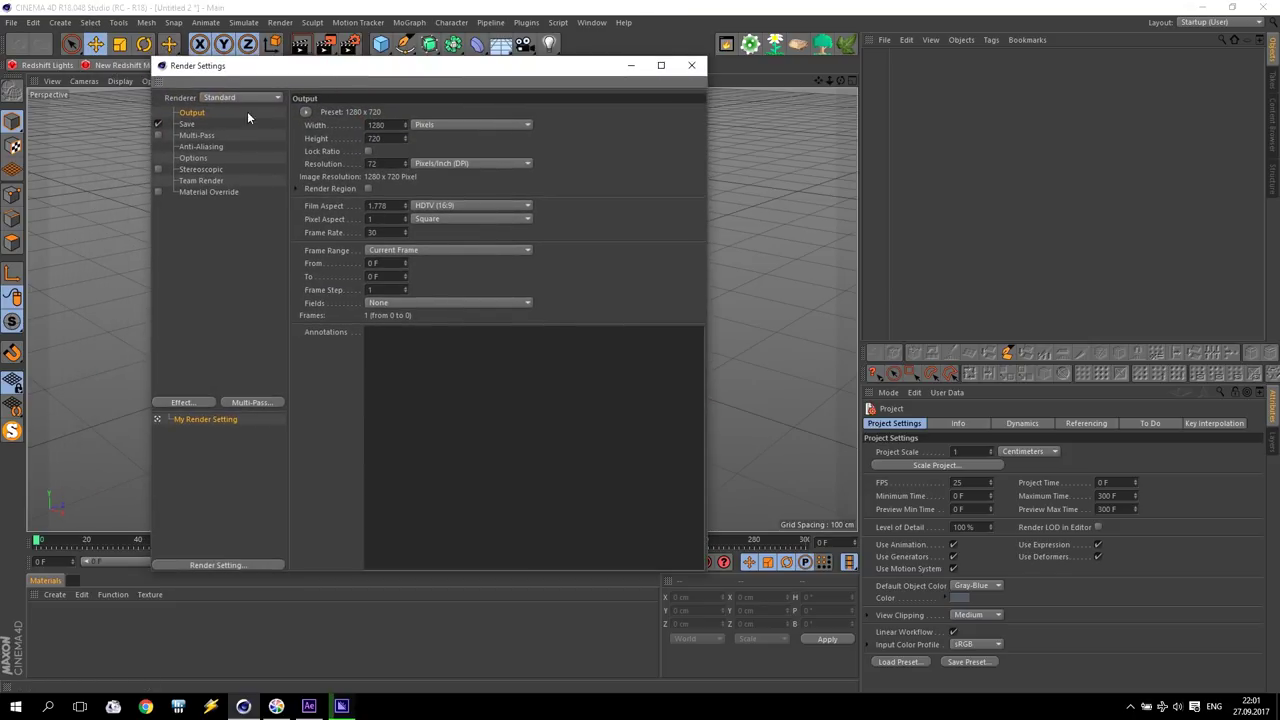
left_click(238, 96)
left_click(236, 164)
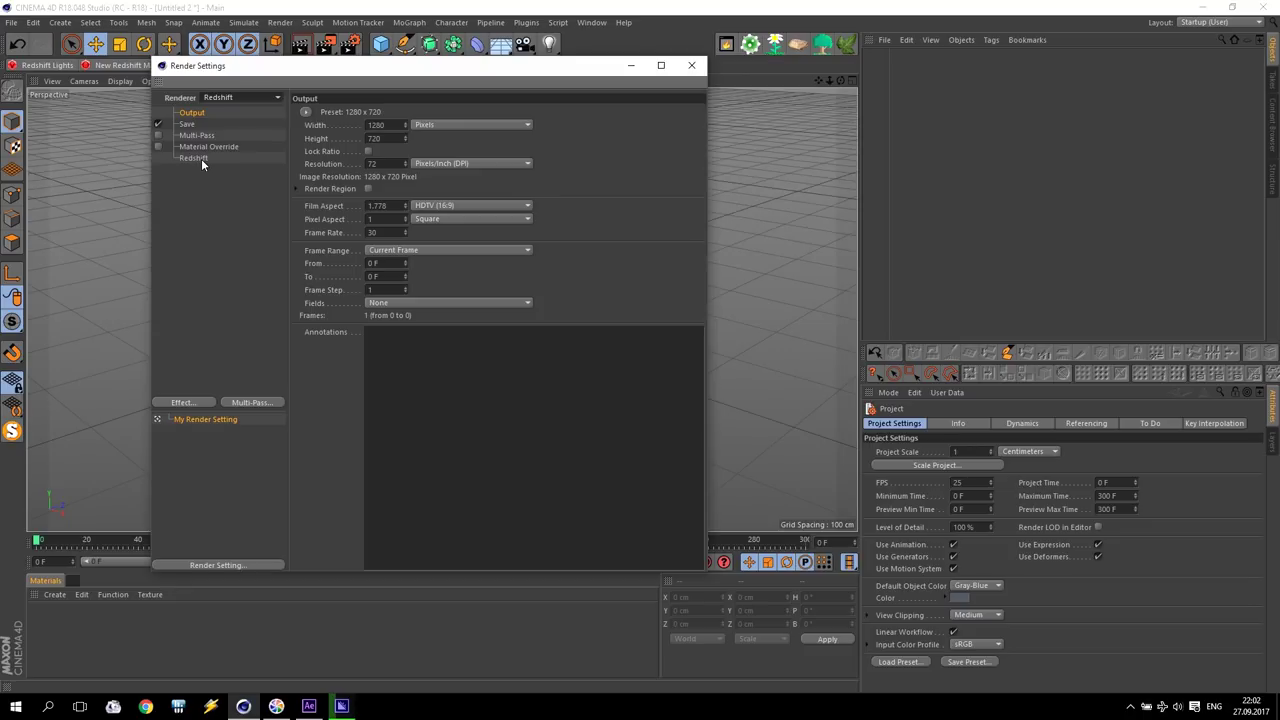
double_click(385, 138)
type("576")
left_click(335, 231)
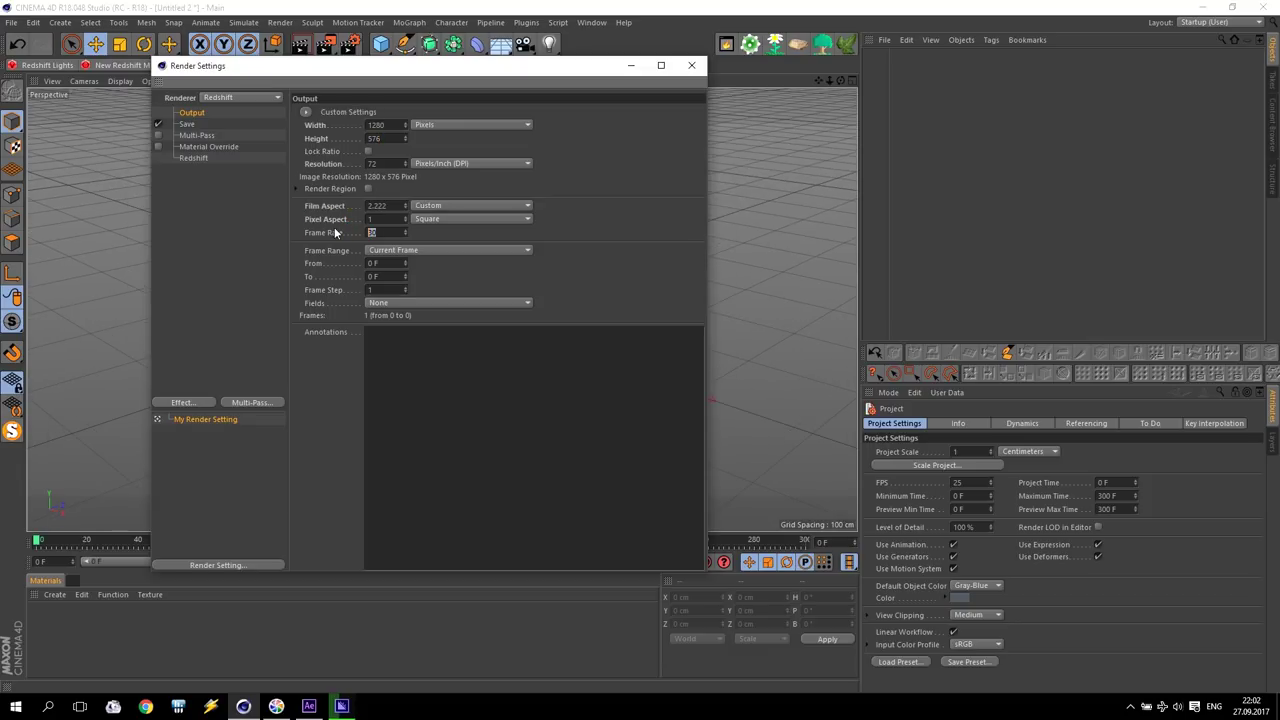
- Turn off progressive rendering for IPR and set Redshift Samples Max to 4
left_click(197, 160)
left_click(396, 176)
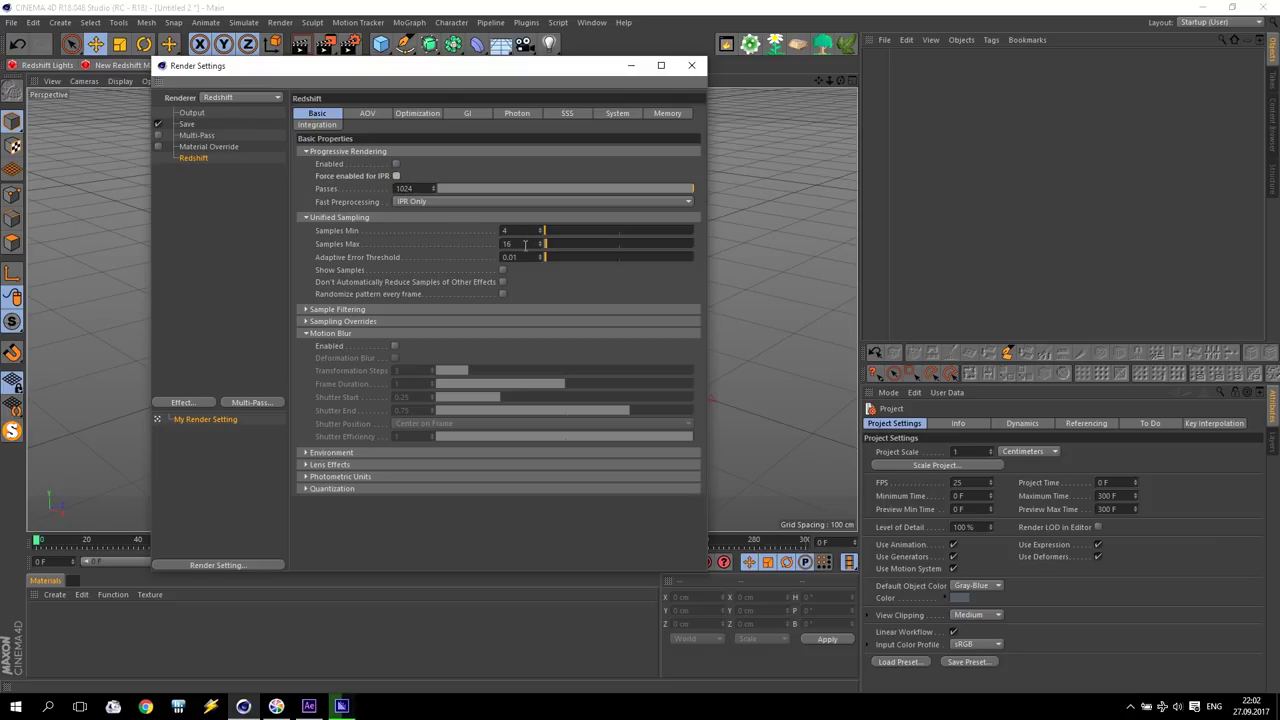
type("4")
key("shift+Tab")
type("2")
- Set Redshift System bucket size to 256 and bucket order to Spiral, then close the settings
left_click(617, 113)
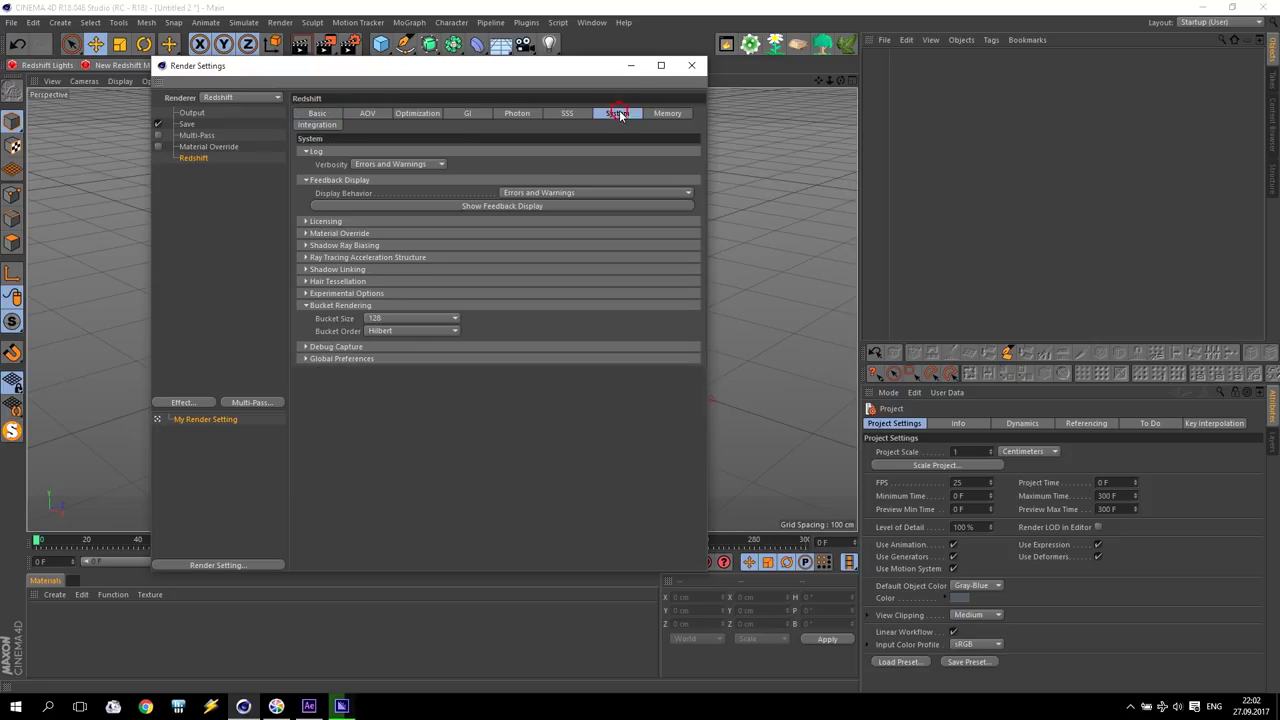
left_click(394, 317)
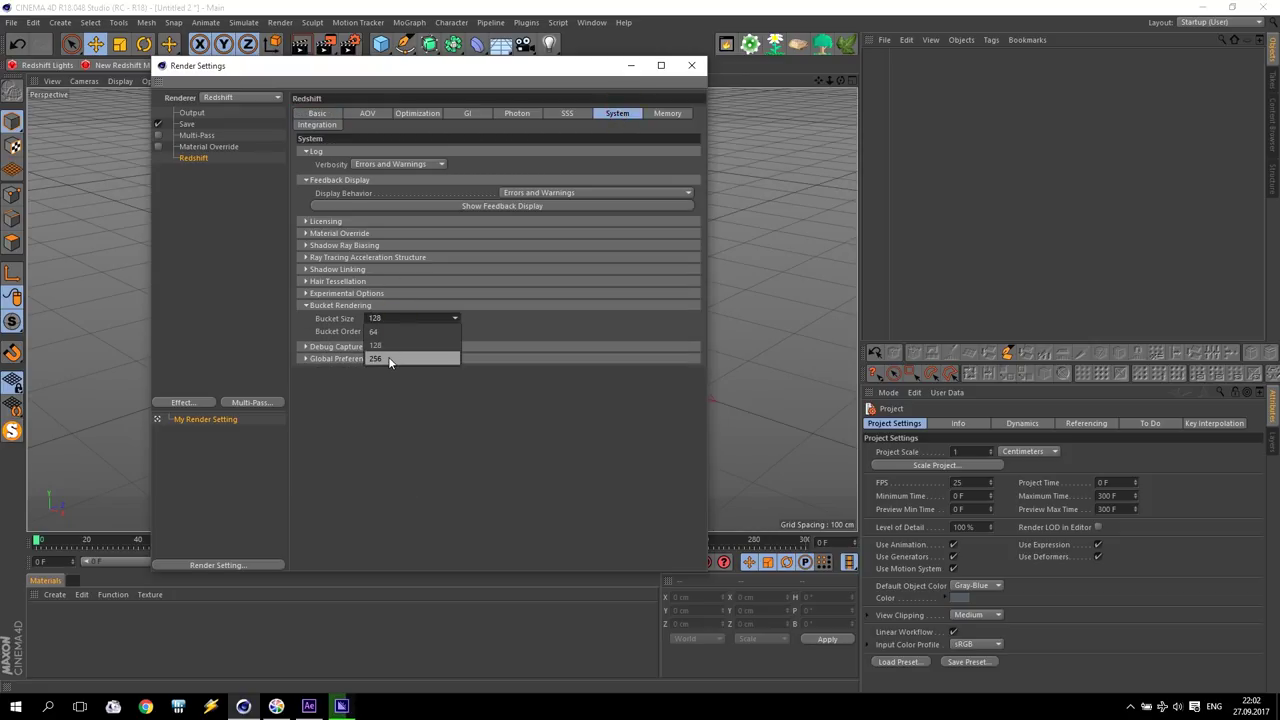
left_click(388, 356)
left_click(396, 334)
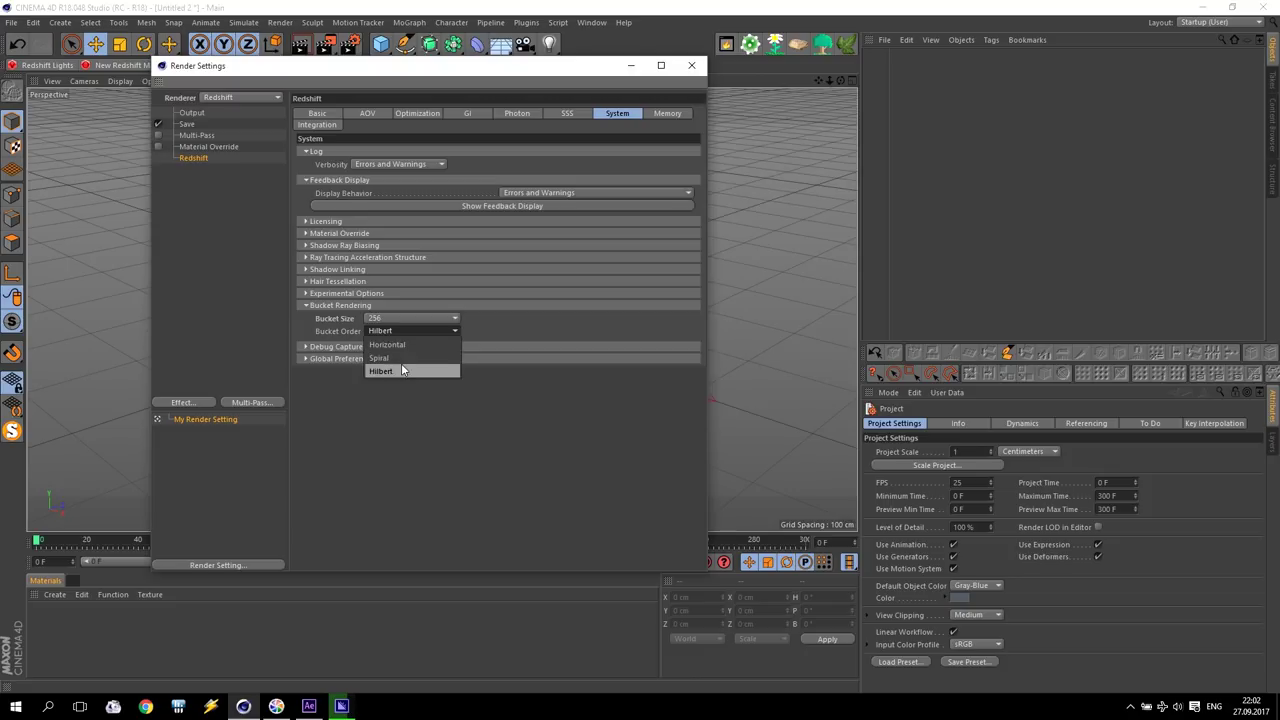
left_click(401, 363)
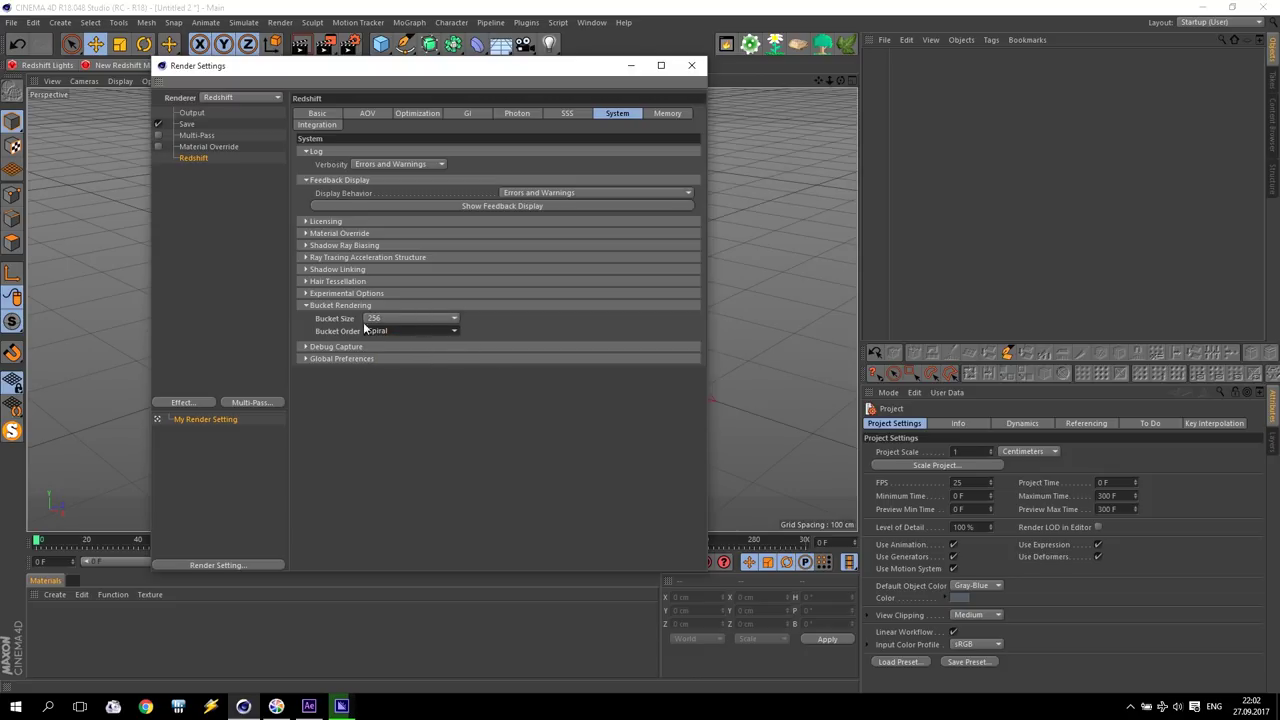
left_click(690, 66)
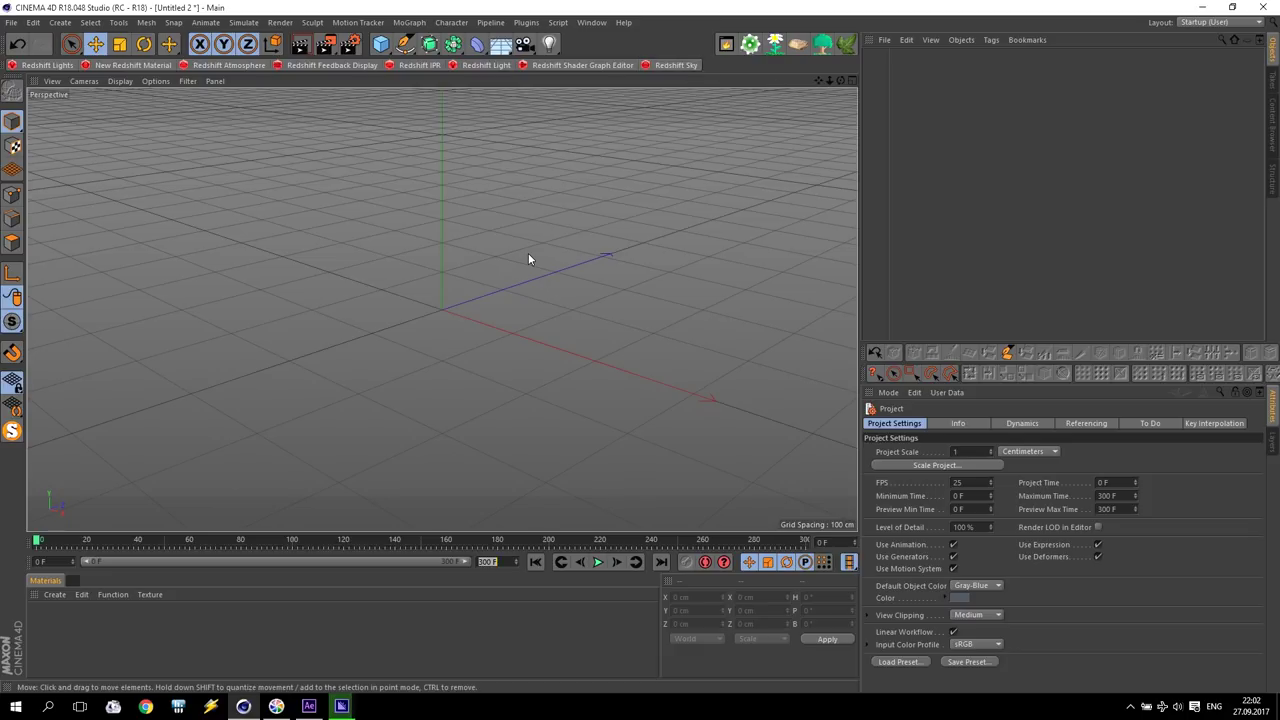
- Add a Cube primitive sized X 4, Y 40, Z 70 cm
left_click(381, 44)
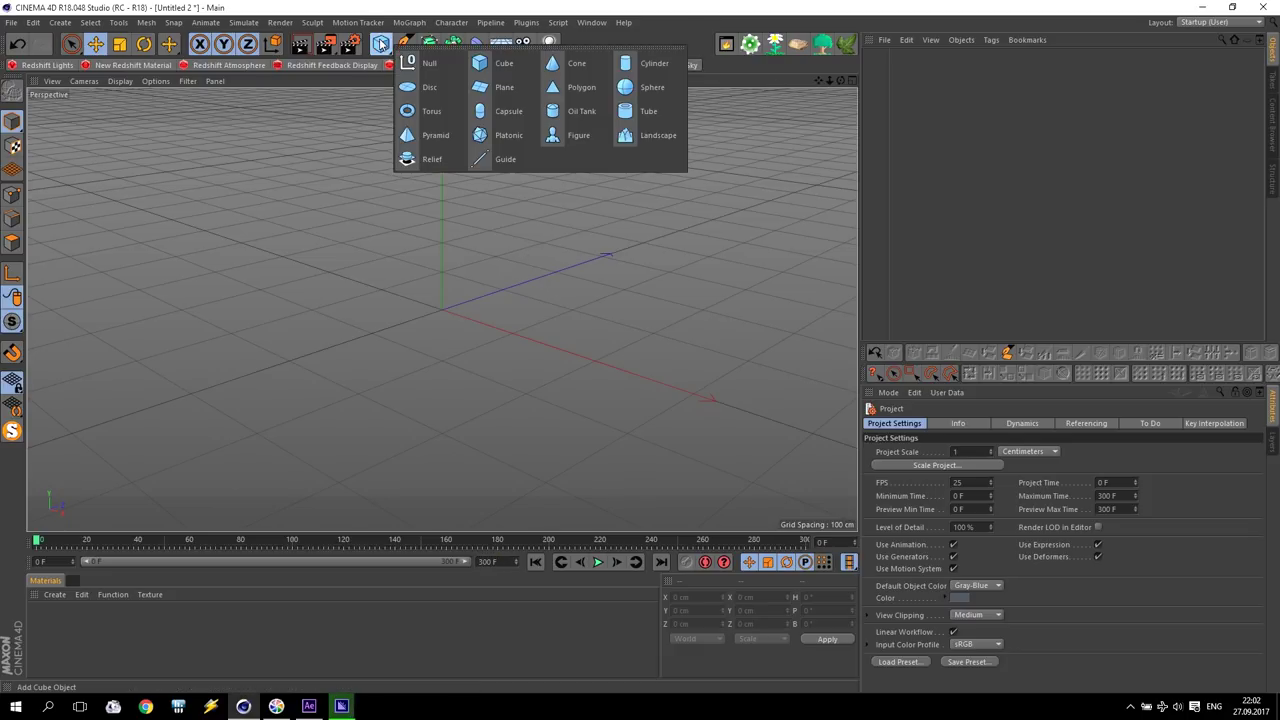
left_click(506, 66)
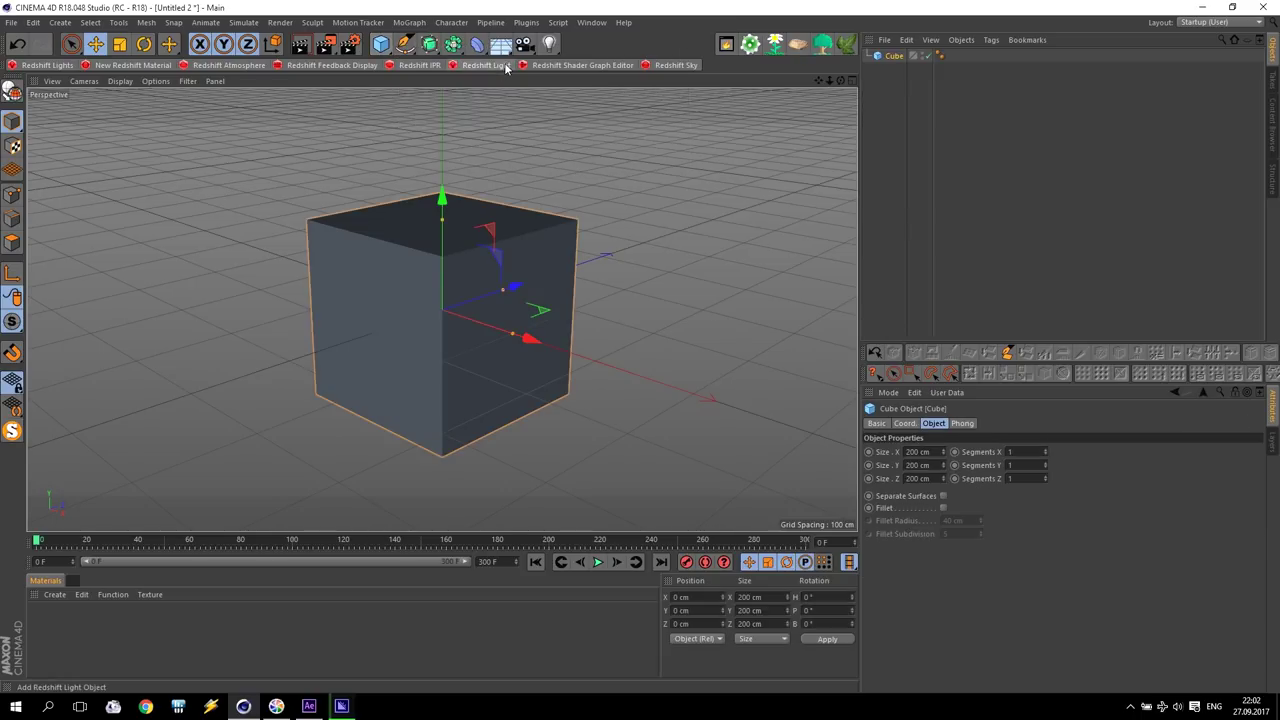
left_click(932, 465)
type("40")
key("Return")
left_click(930, 478)
type("70")
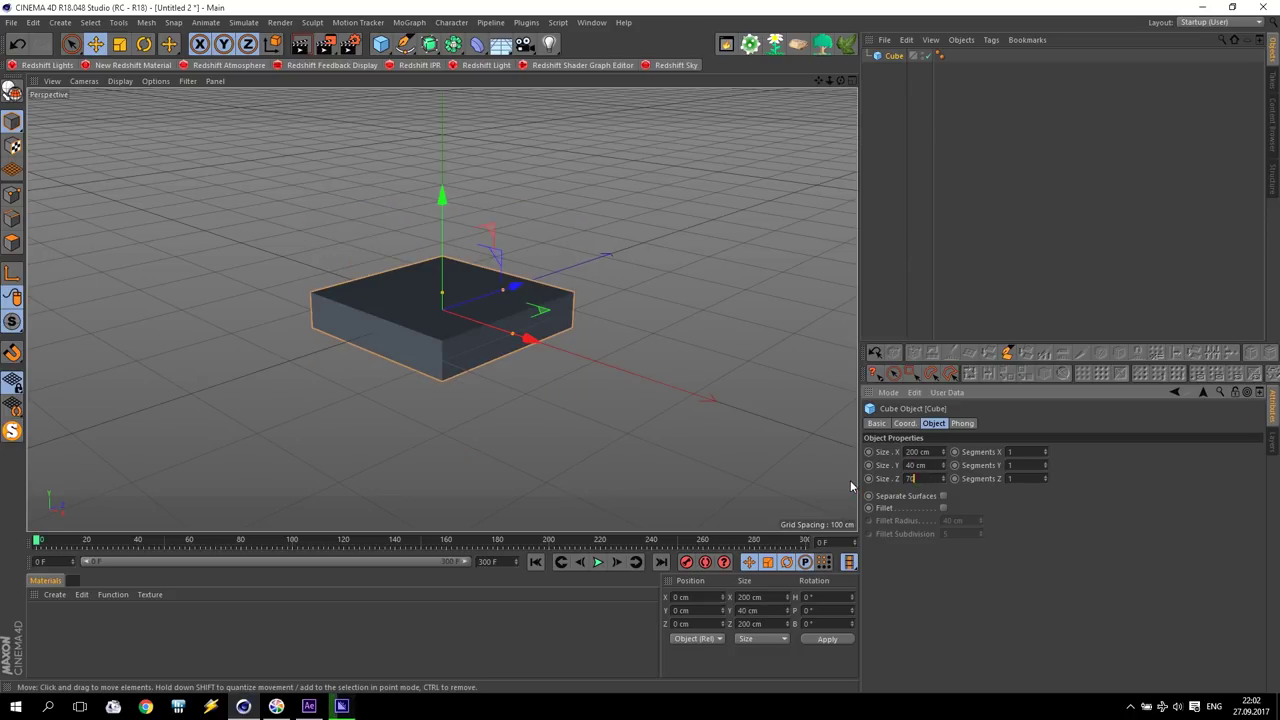
key("Return")
left_click(922, 452)
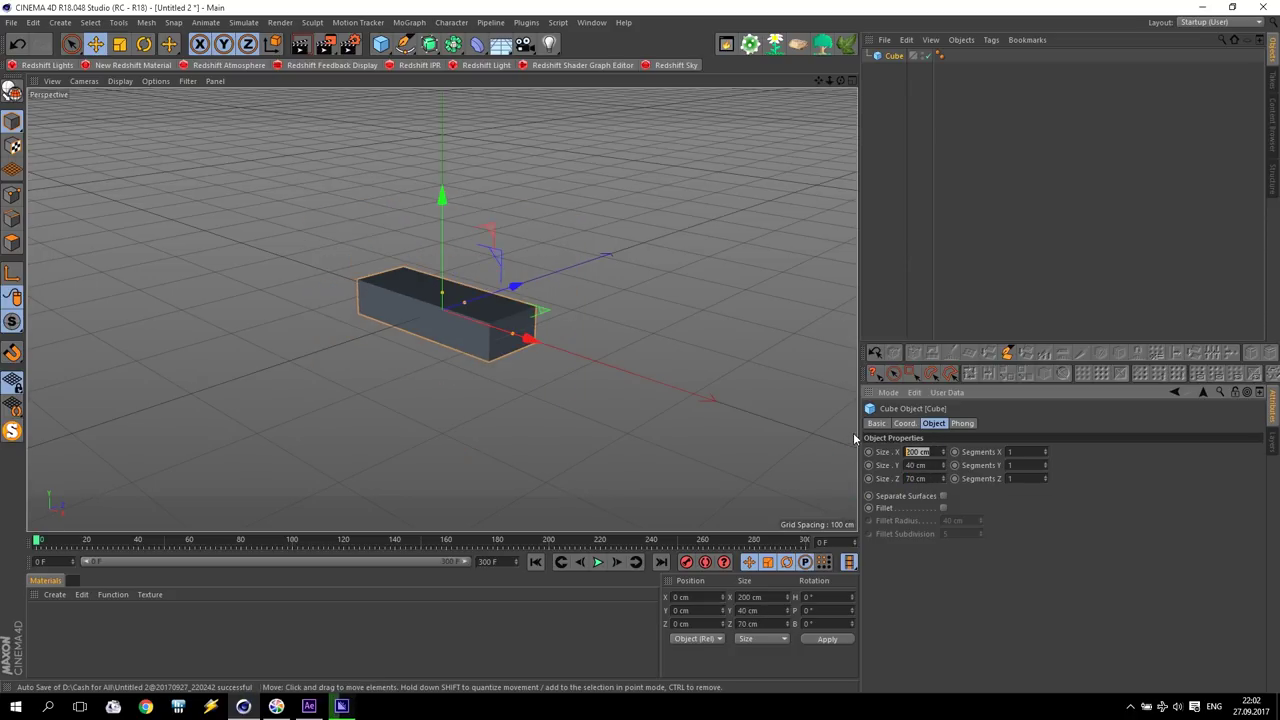
type("4")
key("Return")
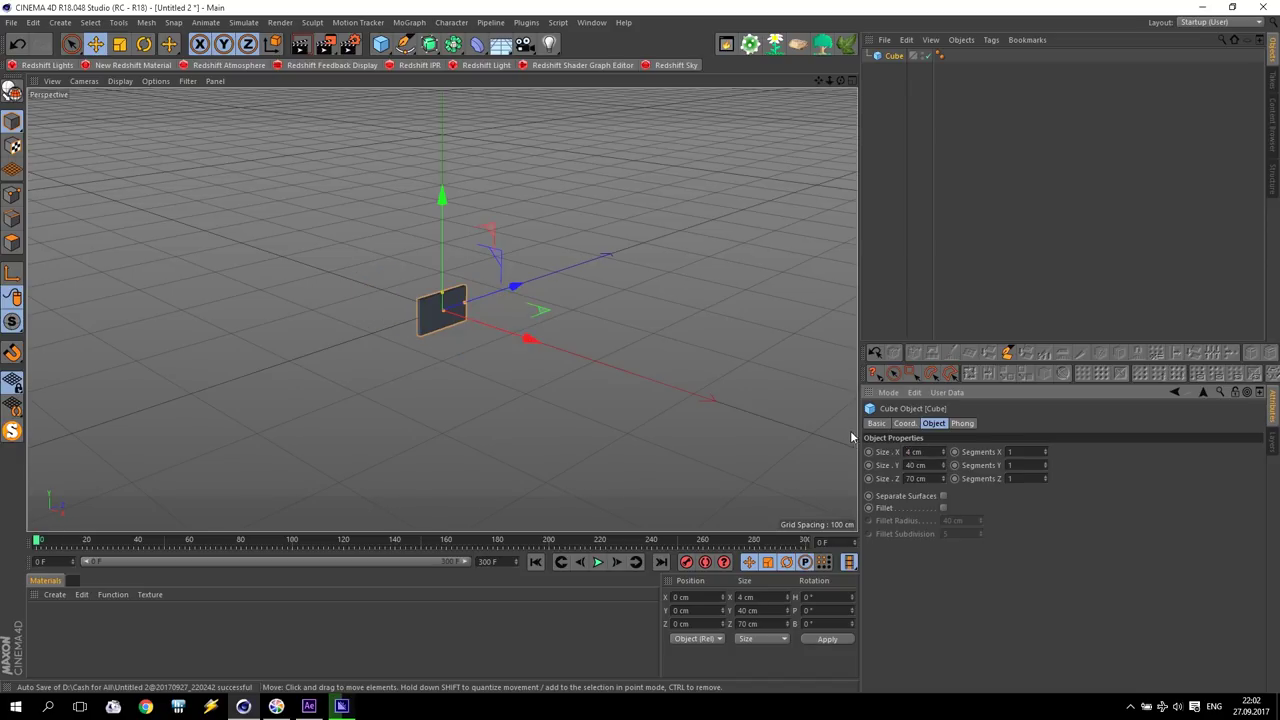
- Try raising the cube along Y, undo the move, and make the cube editable
scroll(441, 315, "up", 3)
scroll(450, 300, "up", 3)
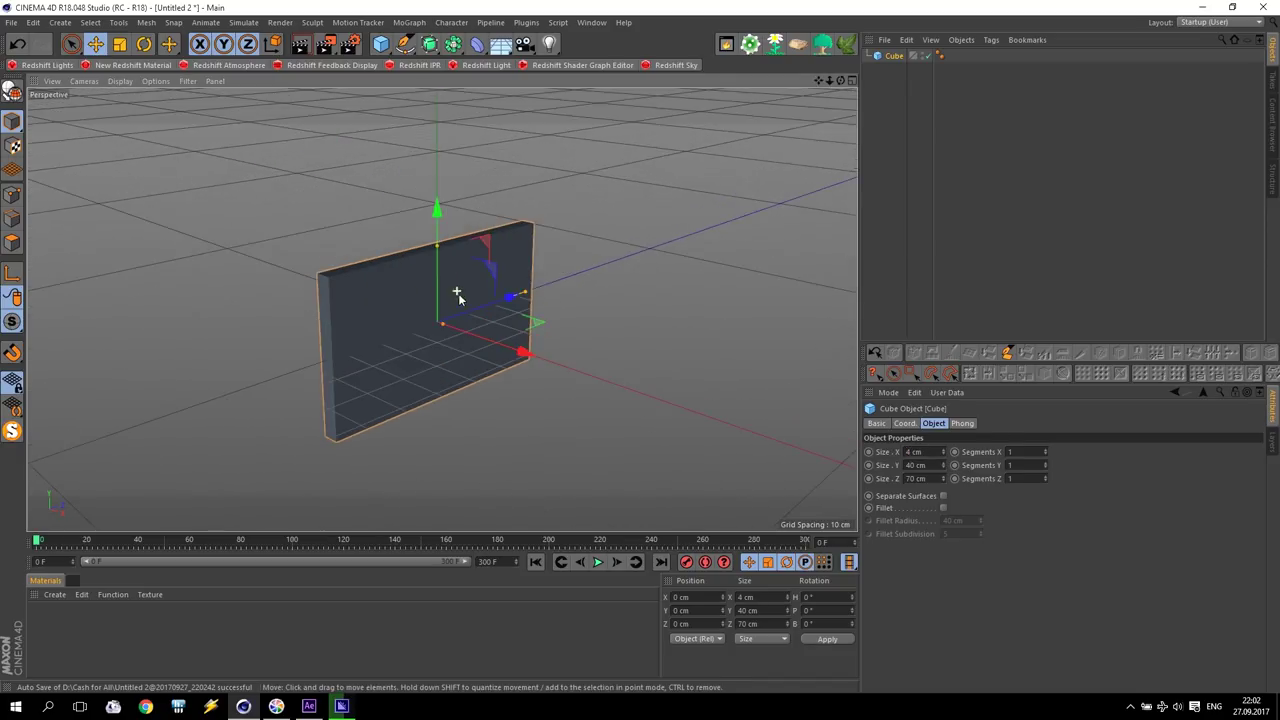
scroll(454, 312, "up", 3)
left_click_drag(427, 300, 425, 128)
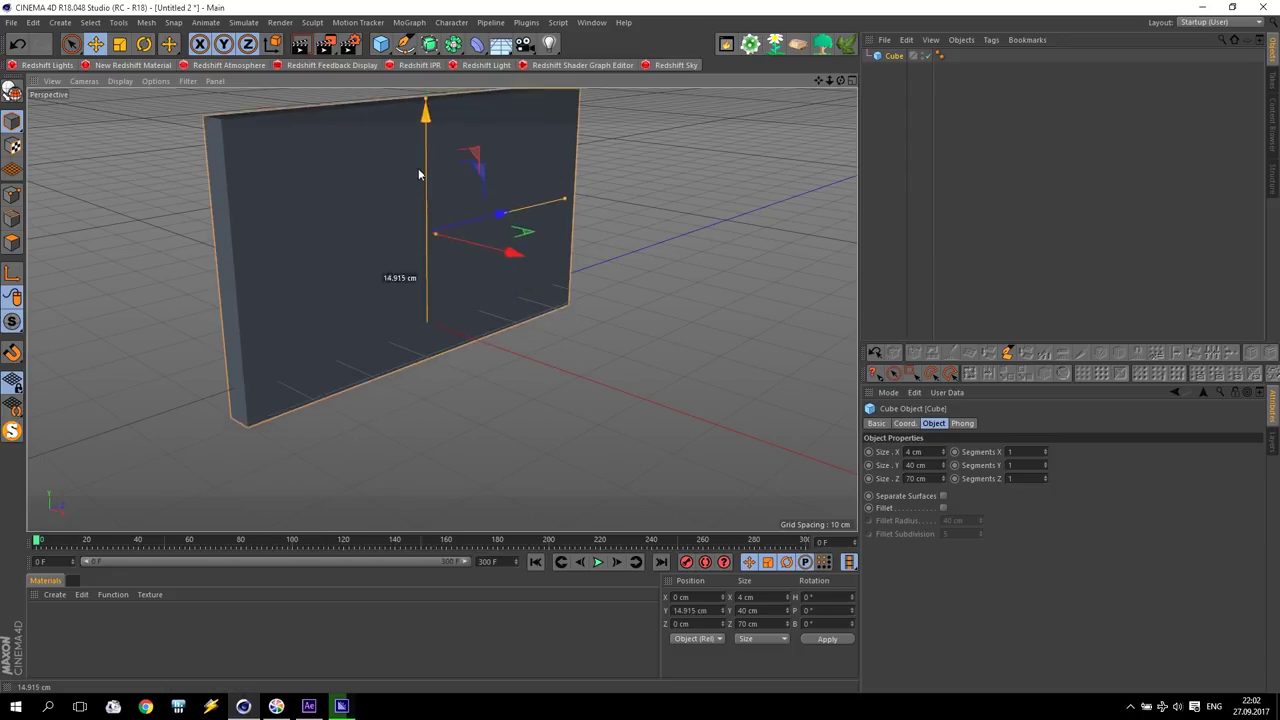
left_click(17, 44)
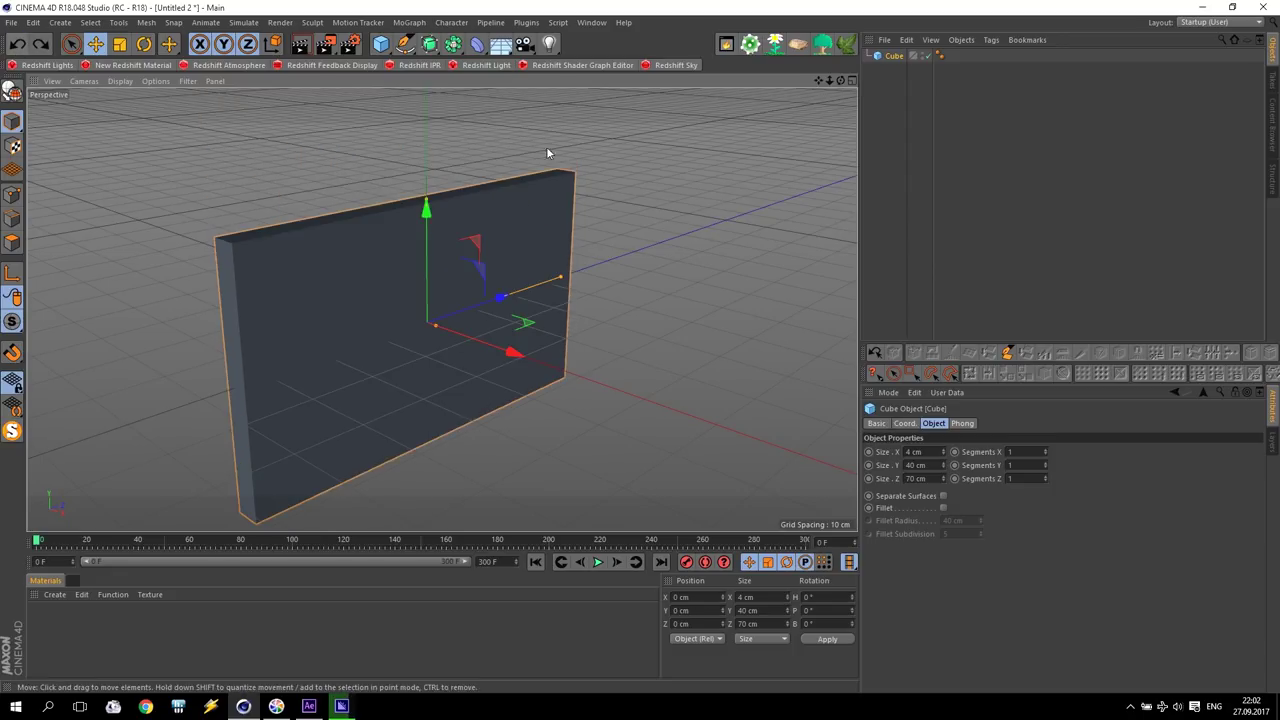
left_click(10, 94)
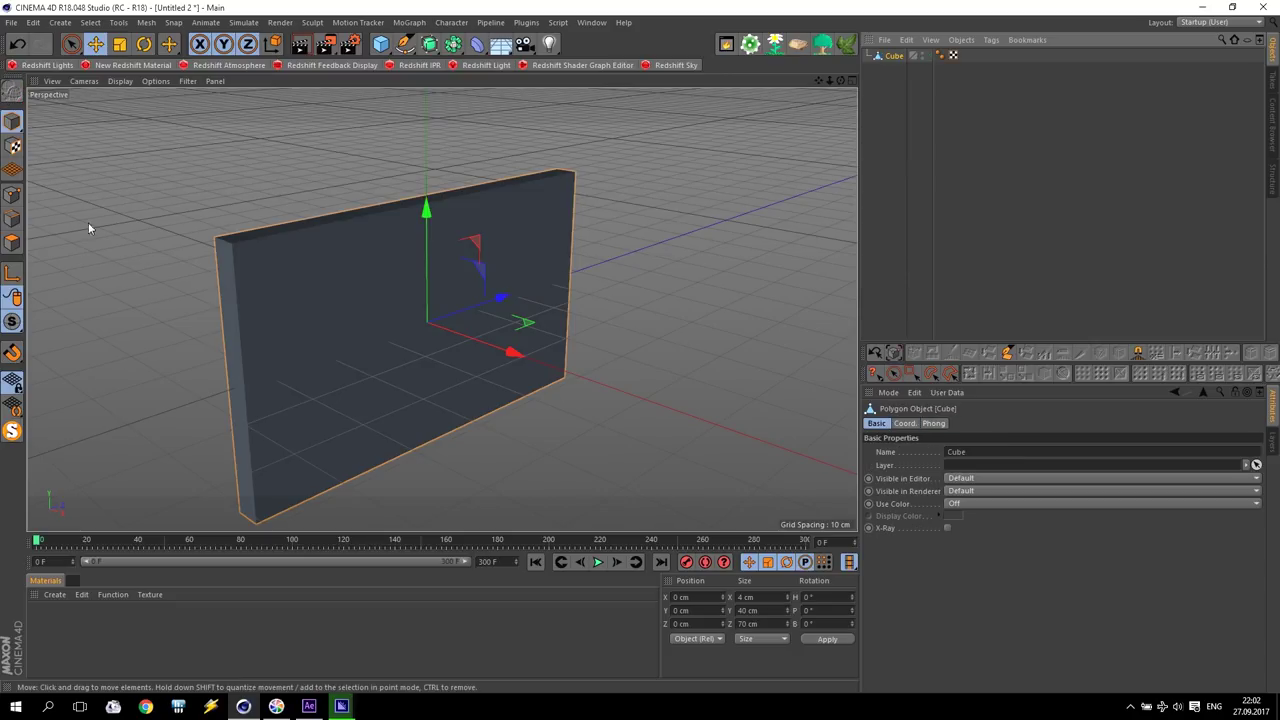
- In Polygon mode, inset the cube's front face 1 cm with Extrude Inner
left_click(12, 244)
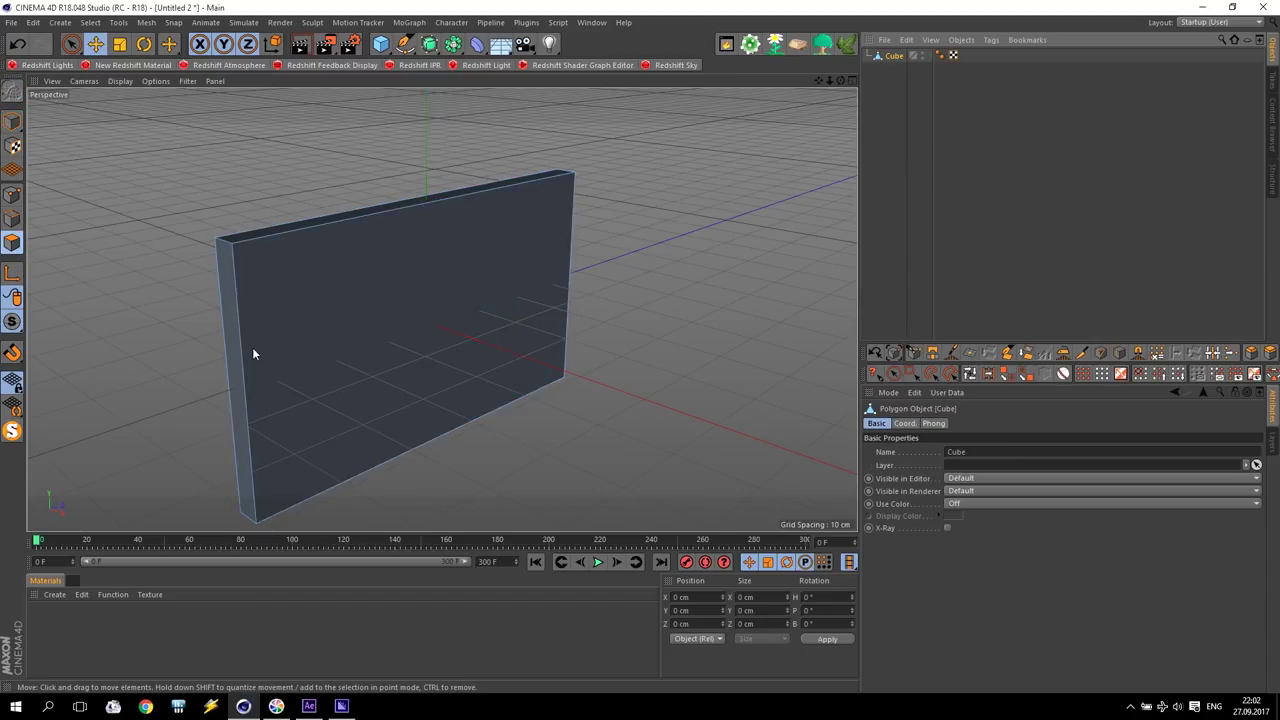
left_click(351, 314)
right_click(328, 298)
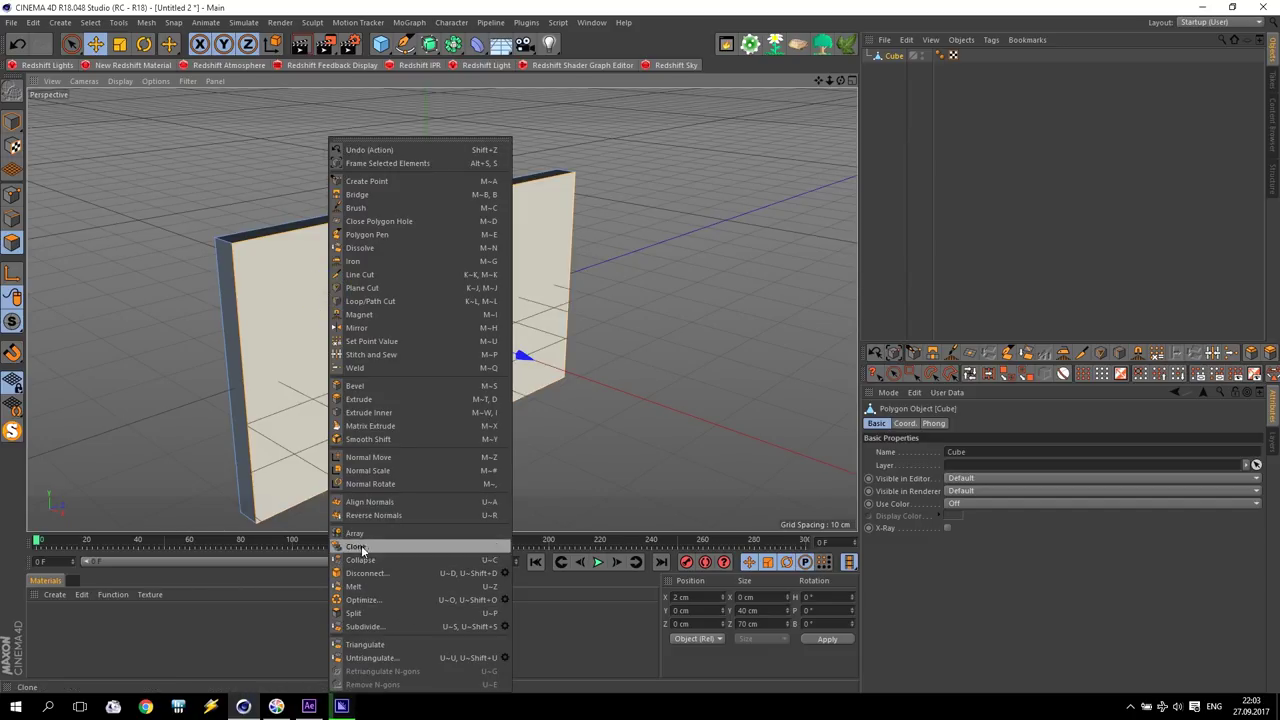
left_click(387, 418)
mouse_move(390, 418)
left_mouse_down()
mouse_move(410, 418)
mouse_move(378, 418)
left_mouse_up()
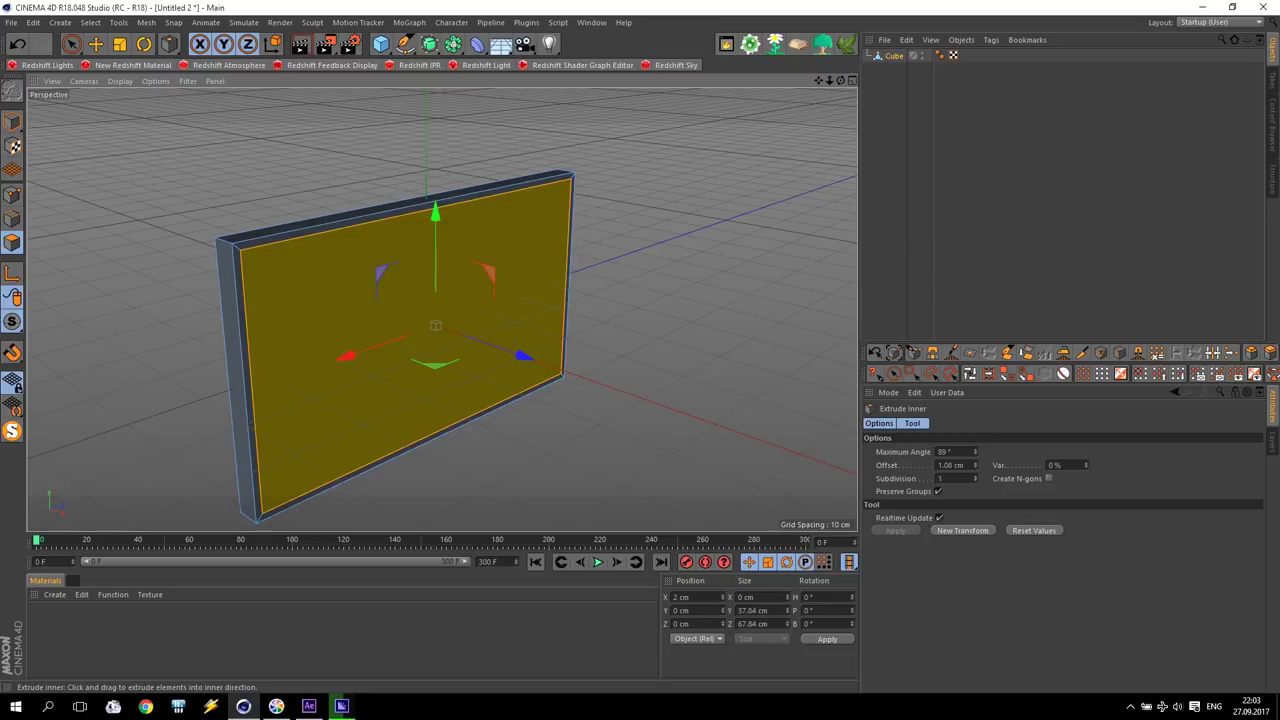
left_click_drag(229, 268, 273, 281)
- Extrude the inset face -3 cm into the cube and split it off as Cube.1
right_click(273, 281)
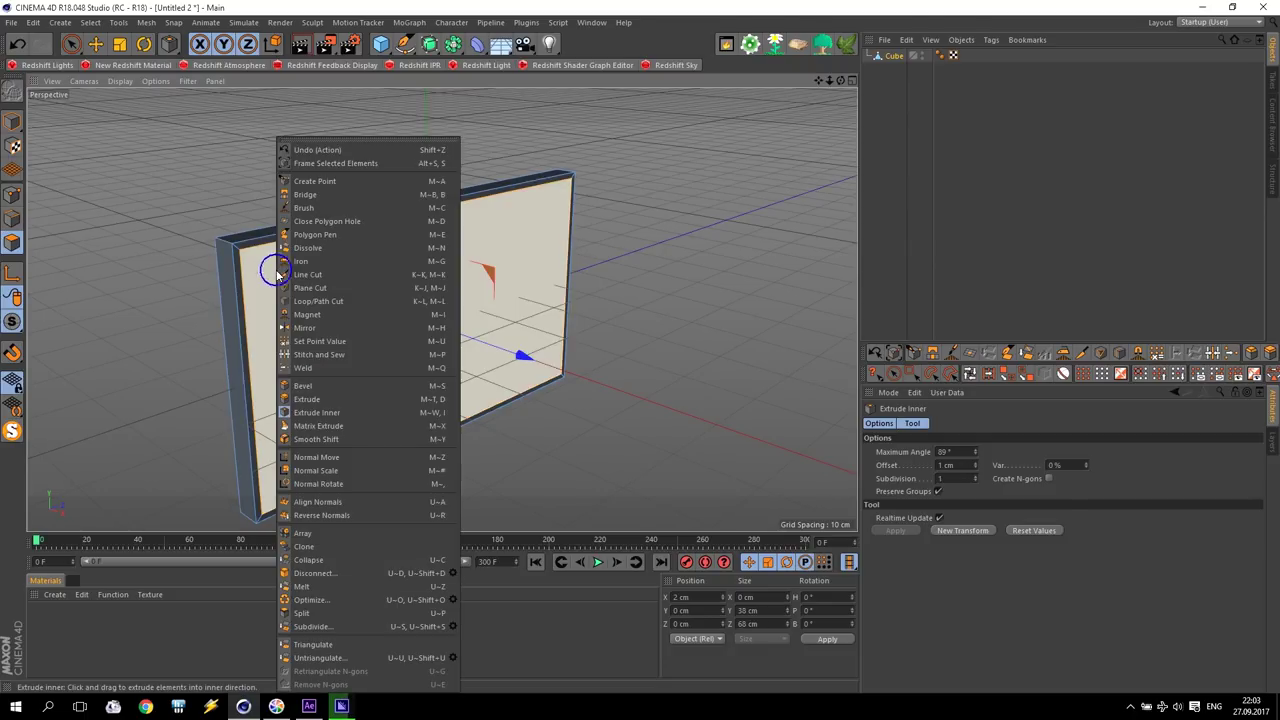
left_click(312, 401)
left_click_drag(314, 314, 316, 460)
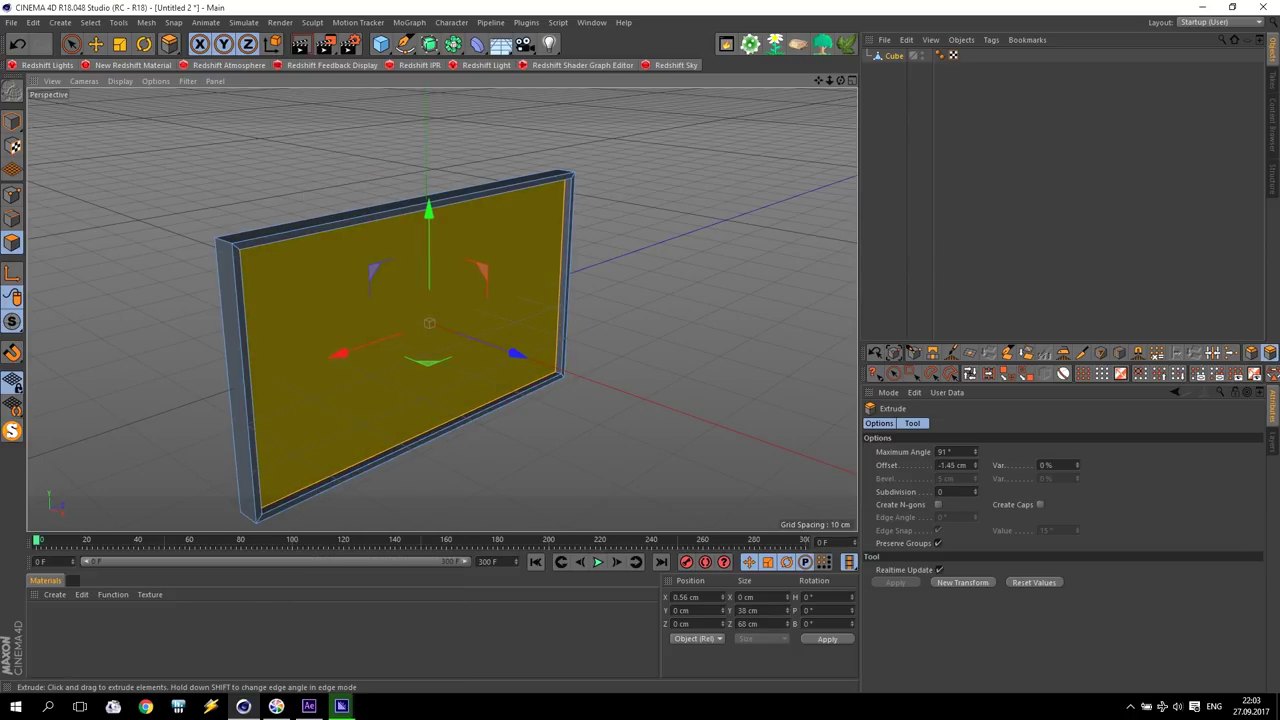
mouse_move(316, 460)
left_mouse_down()
mouse_move(318, 640)
mouse_move(318, 600)
left_mouse_up()
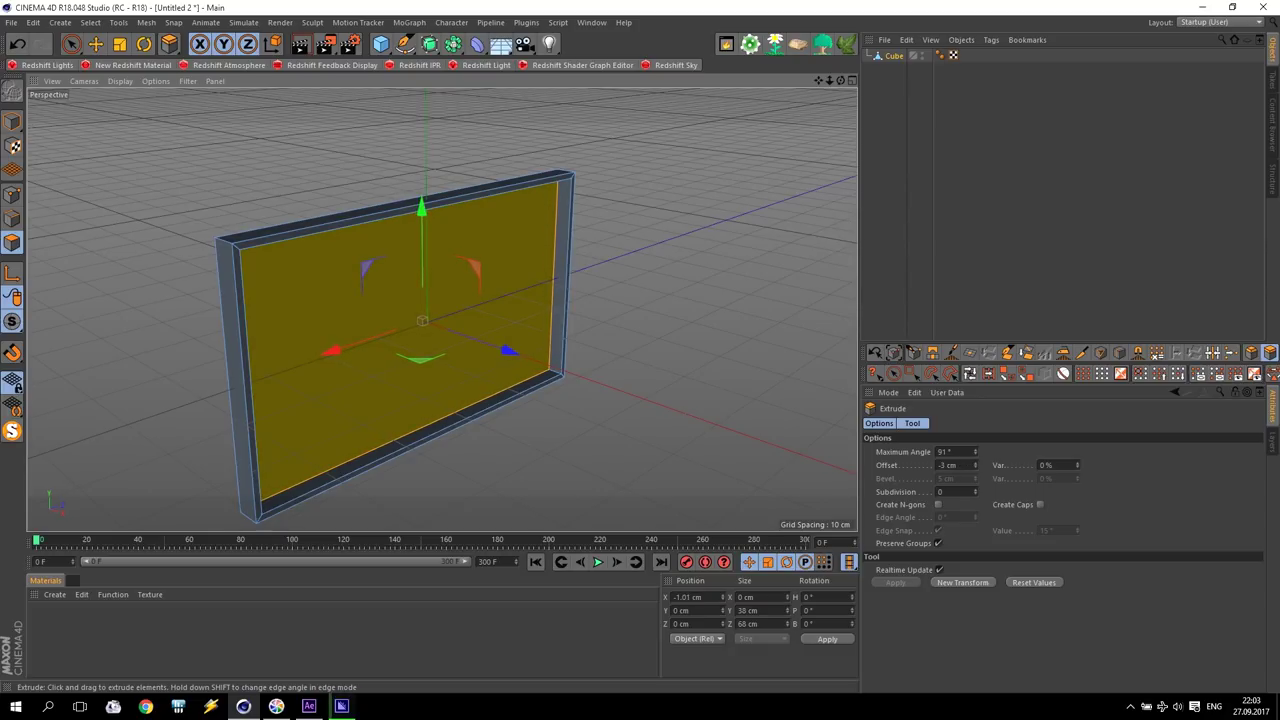
left_click_drag(314, 310, 582, 290)
key("Delete")
right_click(297, 277)
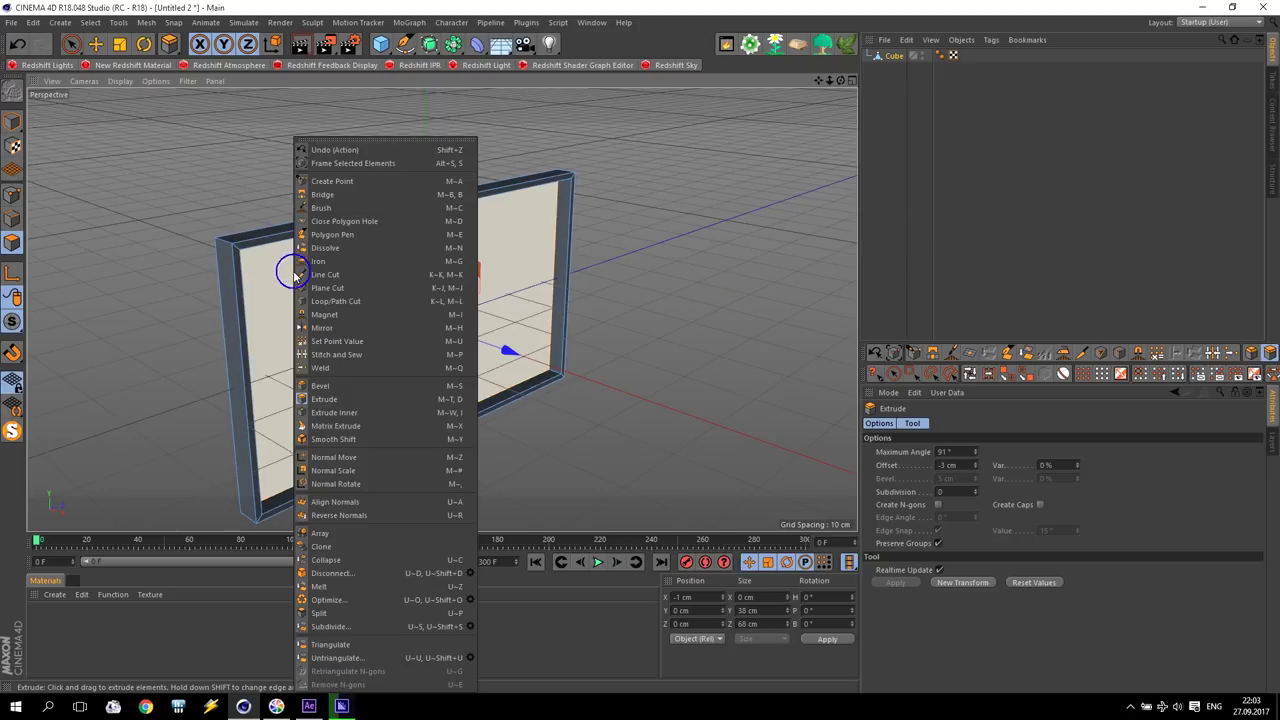
left_click(348, 614)
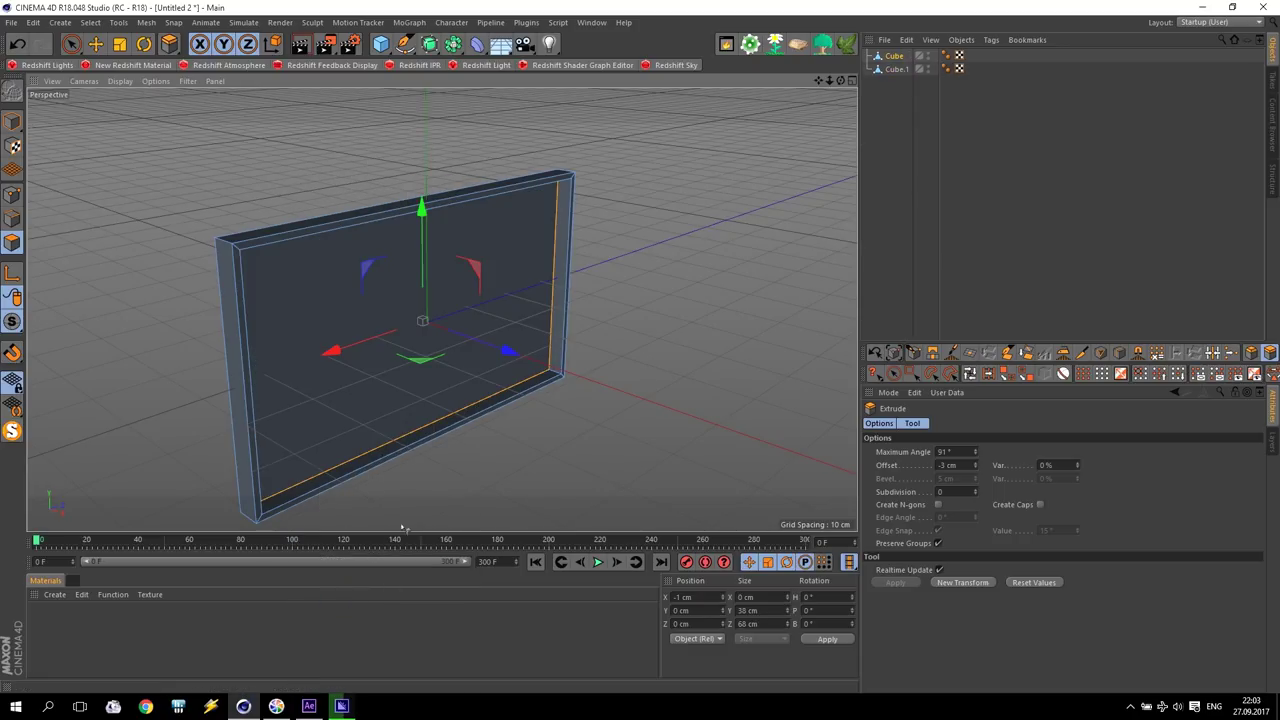
- In Model mode, try sliding the frame Cube along X, then undo the move
left_click(95, 43)
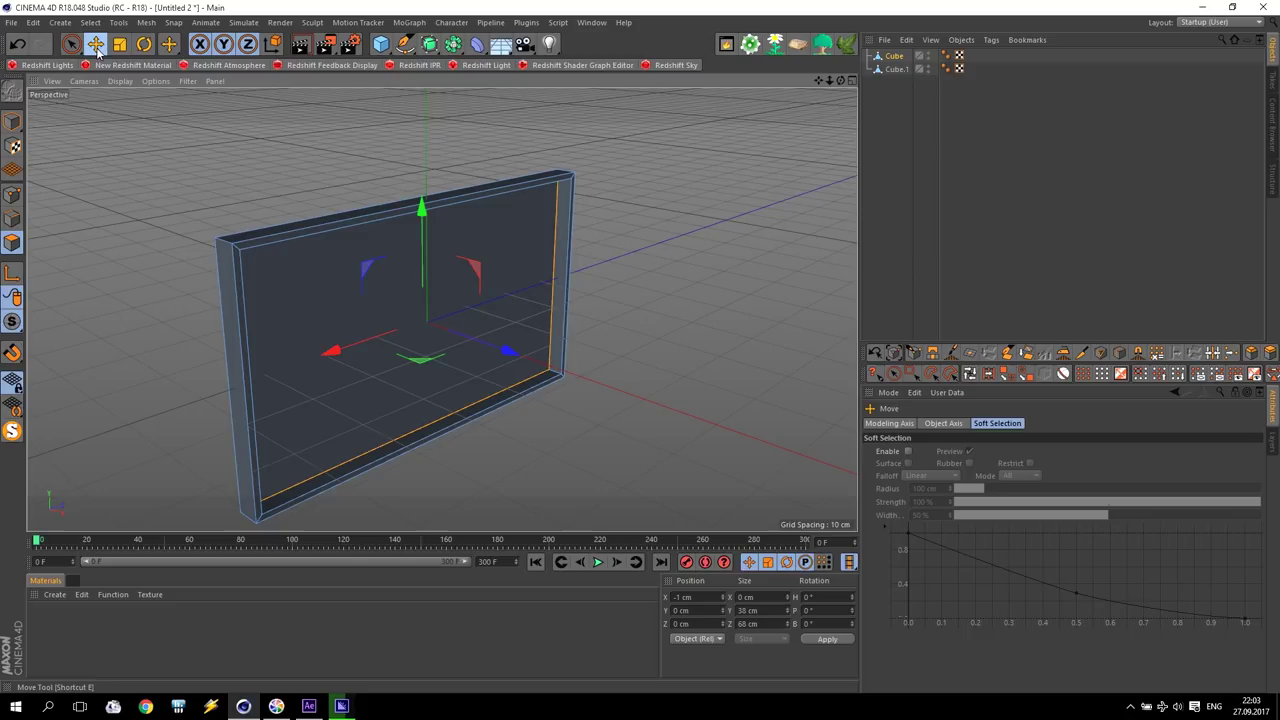
left_click(12, 120)
left_click(892, 69)
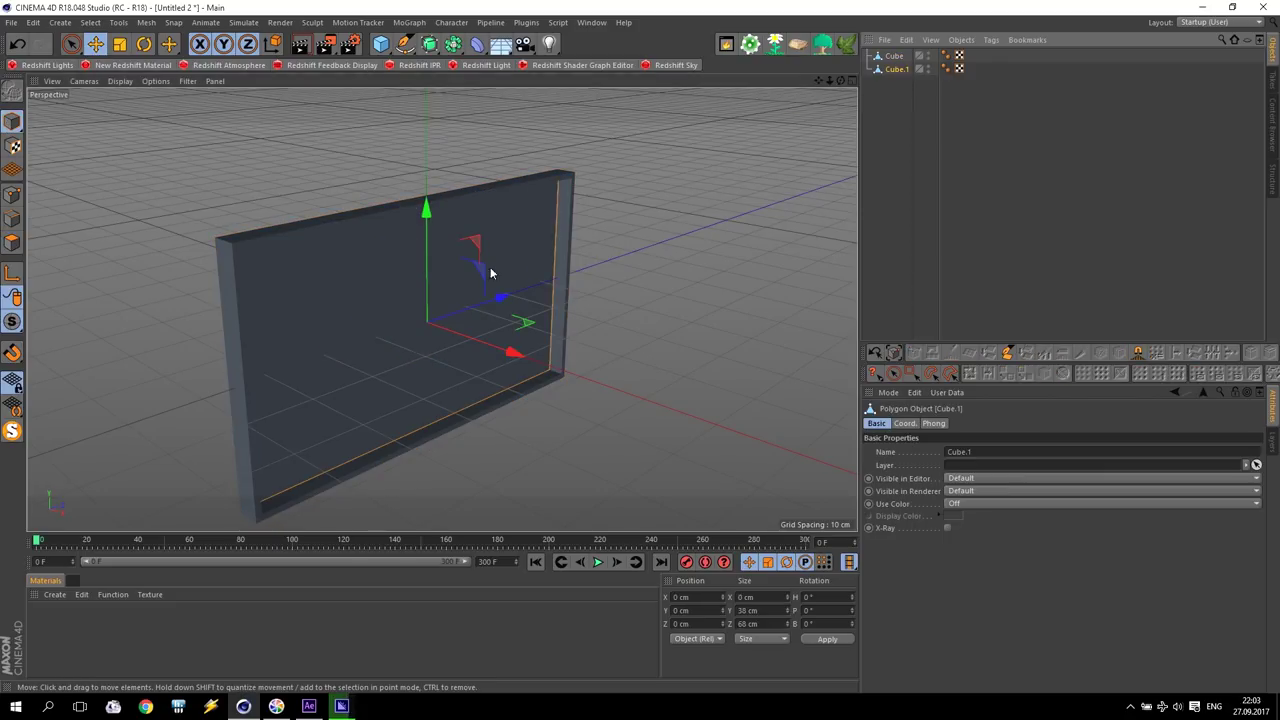
left_click(895, 56)
left_click(895, 69)
left_click(895, 56)
left_click(895, 69)
left_click(895, 56)
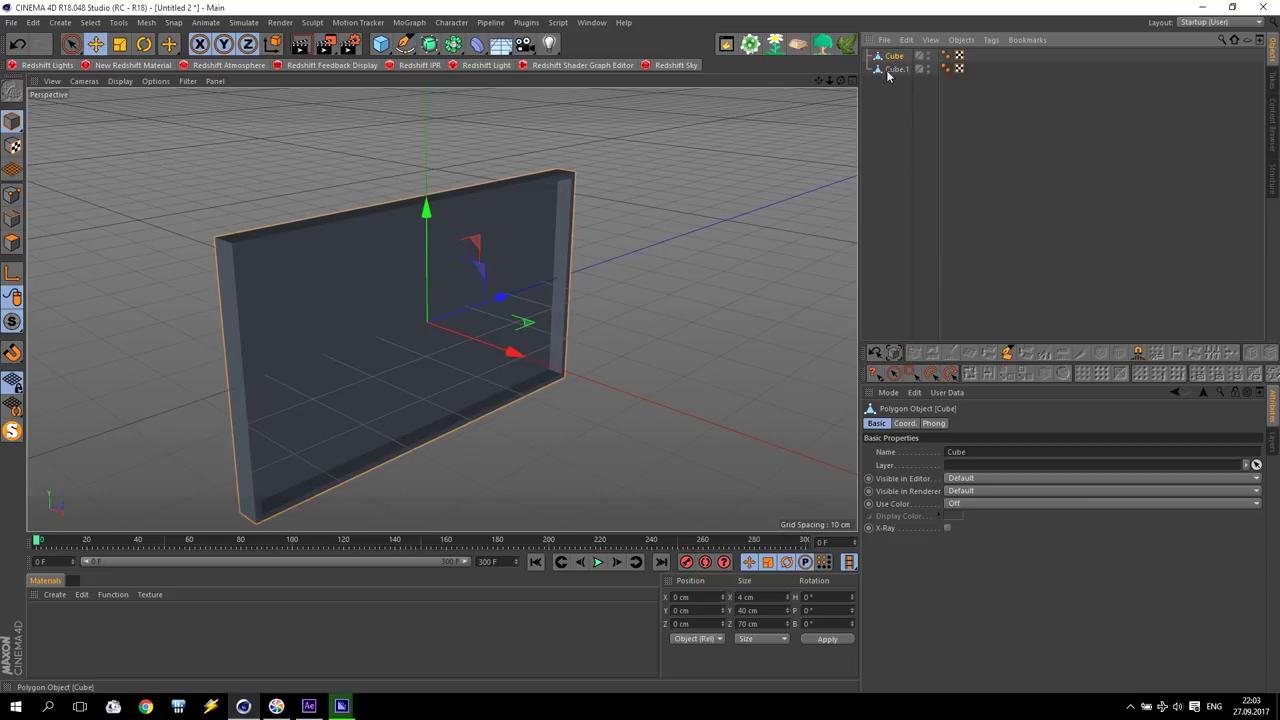
mouse_move(505, 350)
left_mouse_down()
mouse_move(609, 388)
mouse_move(694, 382)
mouse_move(440, 260)
left_mouse_up()
left_click(17, 43)
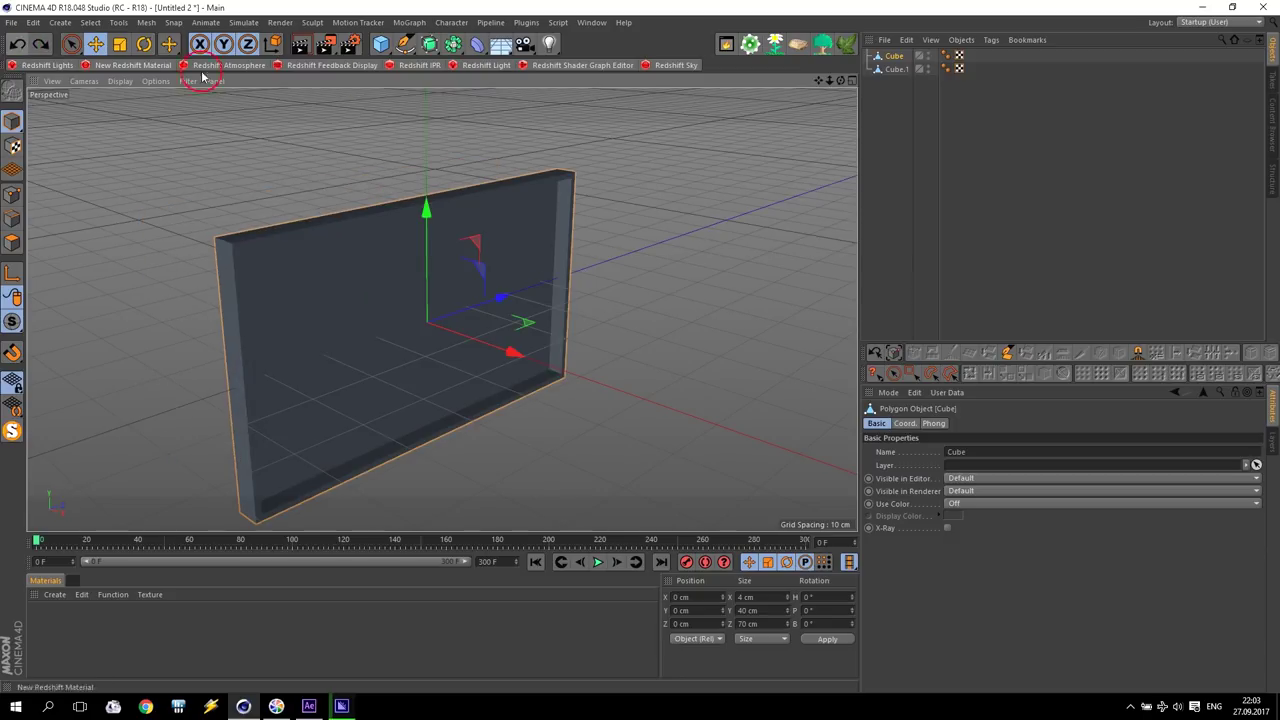
- Slide the Cube.1 panel back into the frame's recess and set its Position X to 2.5 cm
left_click(895, 69)
mouse_move(514, 351)
left_mouse_down()
mouse_move(772, 453)
mouse_move(597, 400)
left_mouse_up()
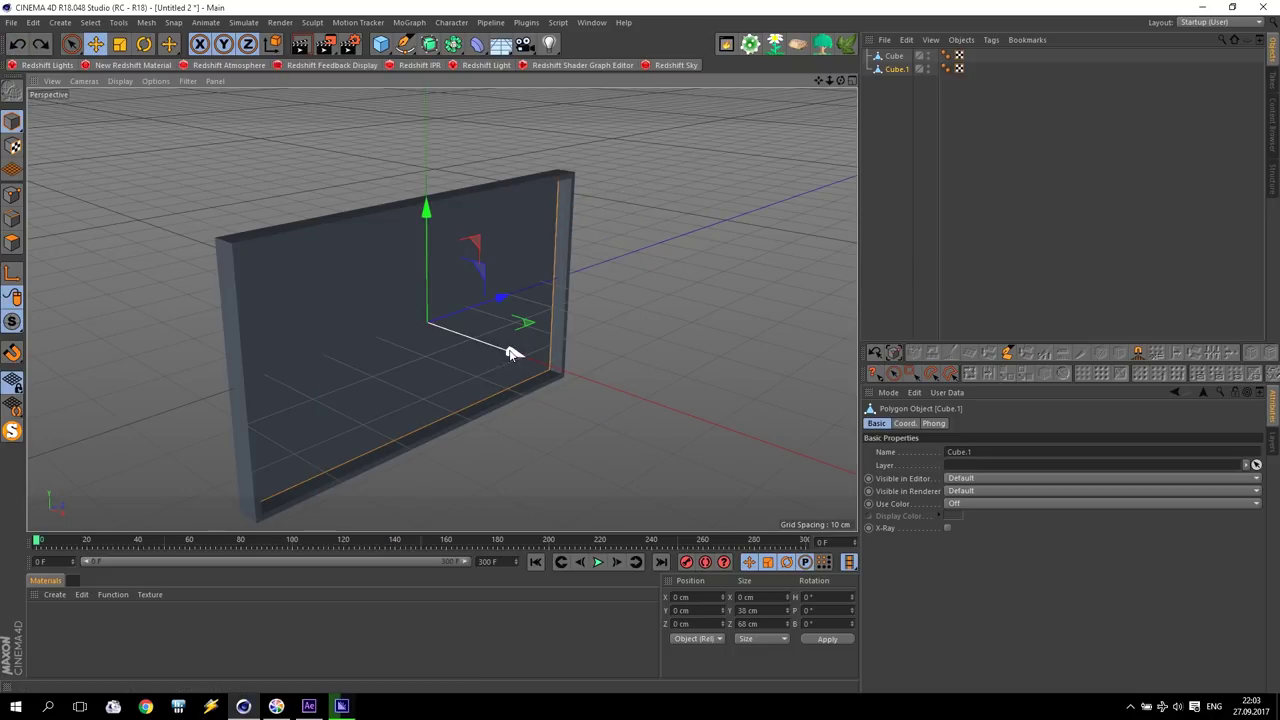
left_click_drag(508, 352, 518, 357)
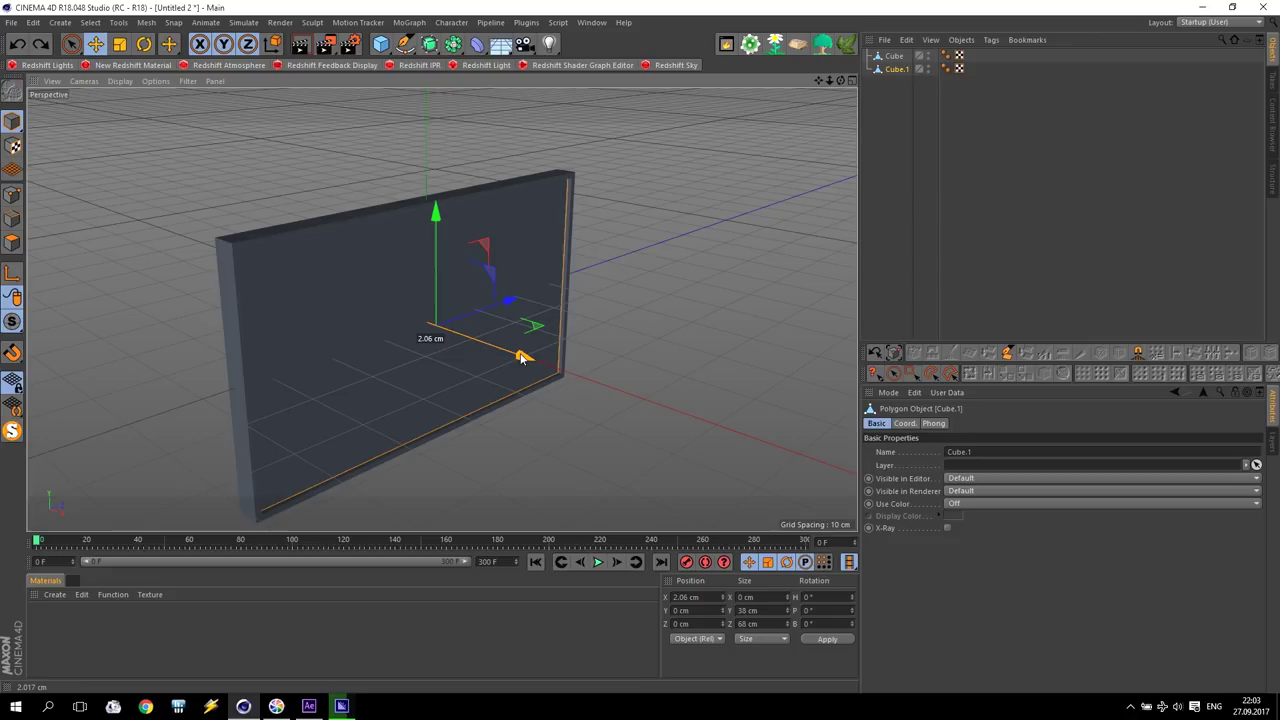
left_click_drag(518, 357, 523, 357)
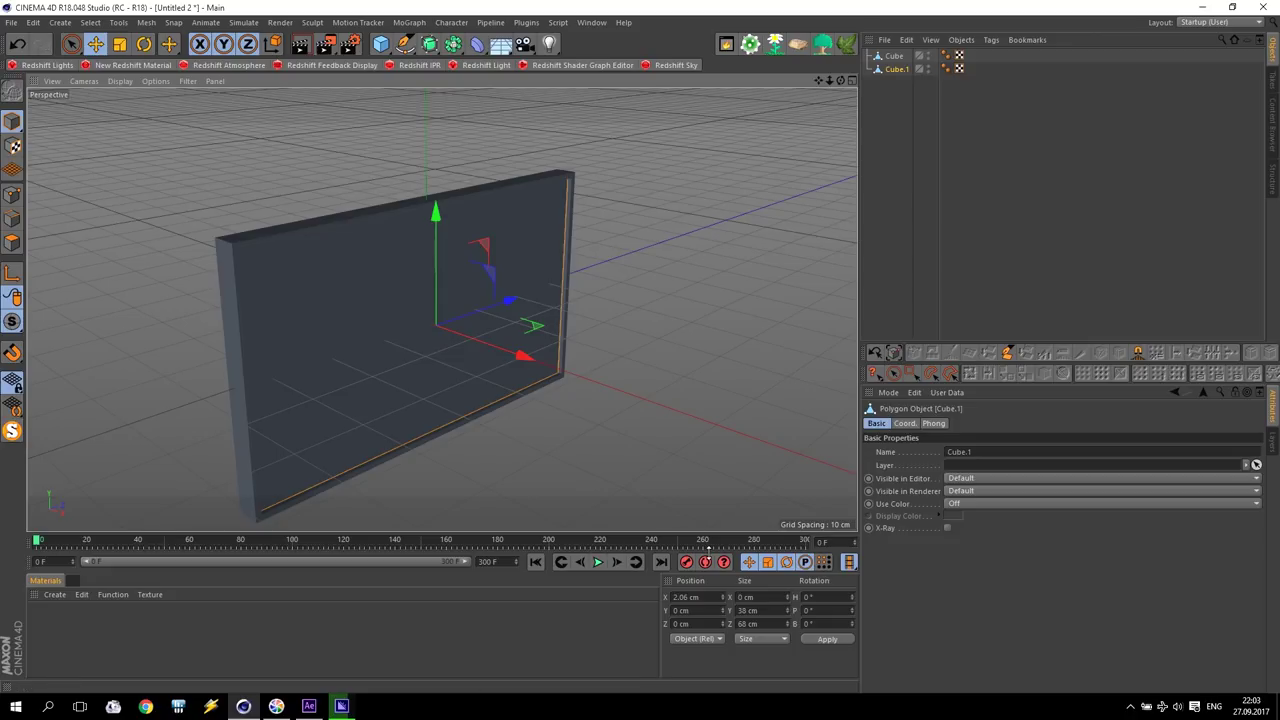
left_click(683, 597)
type("2.5")
key("Return")
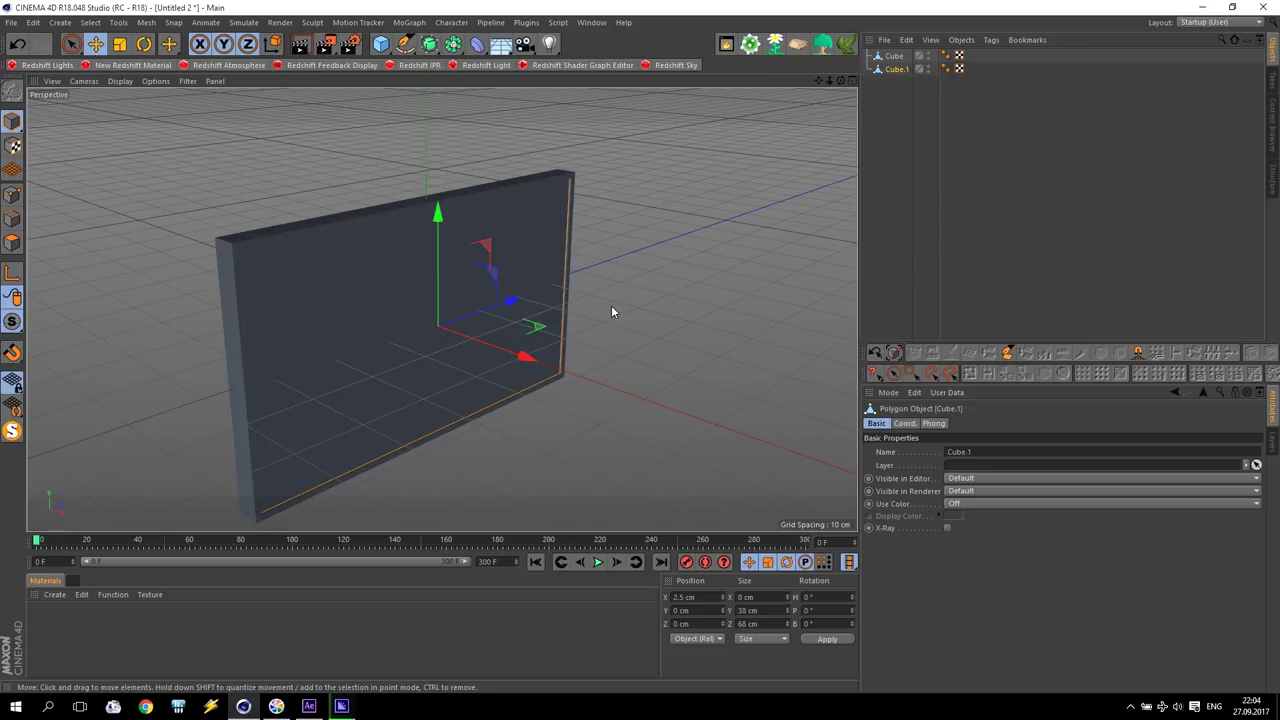
left_click(688, 597)
- Set Cube.1's Position X to 2 cm and rename it Screen
type("2")
key("Return")
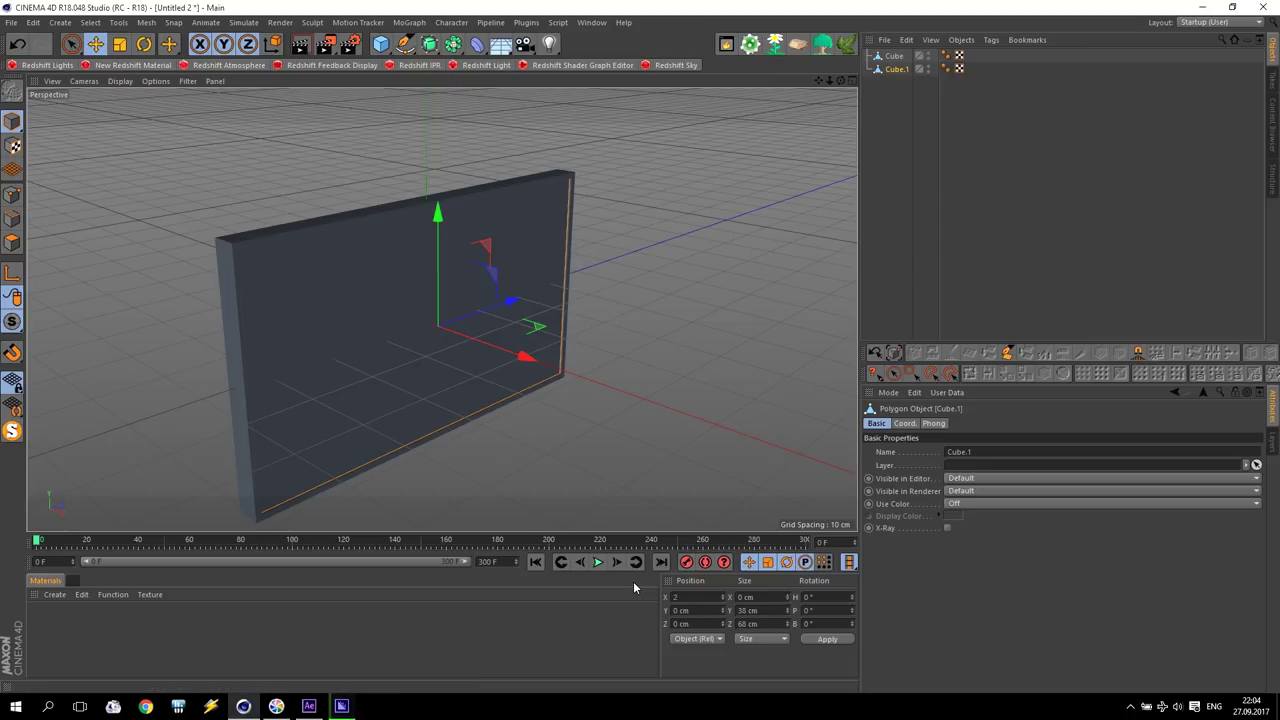
double_click(897, 69)
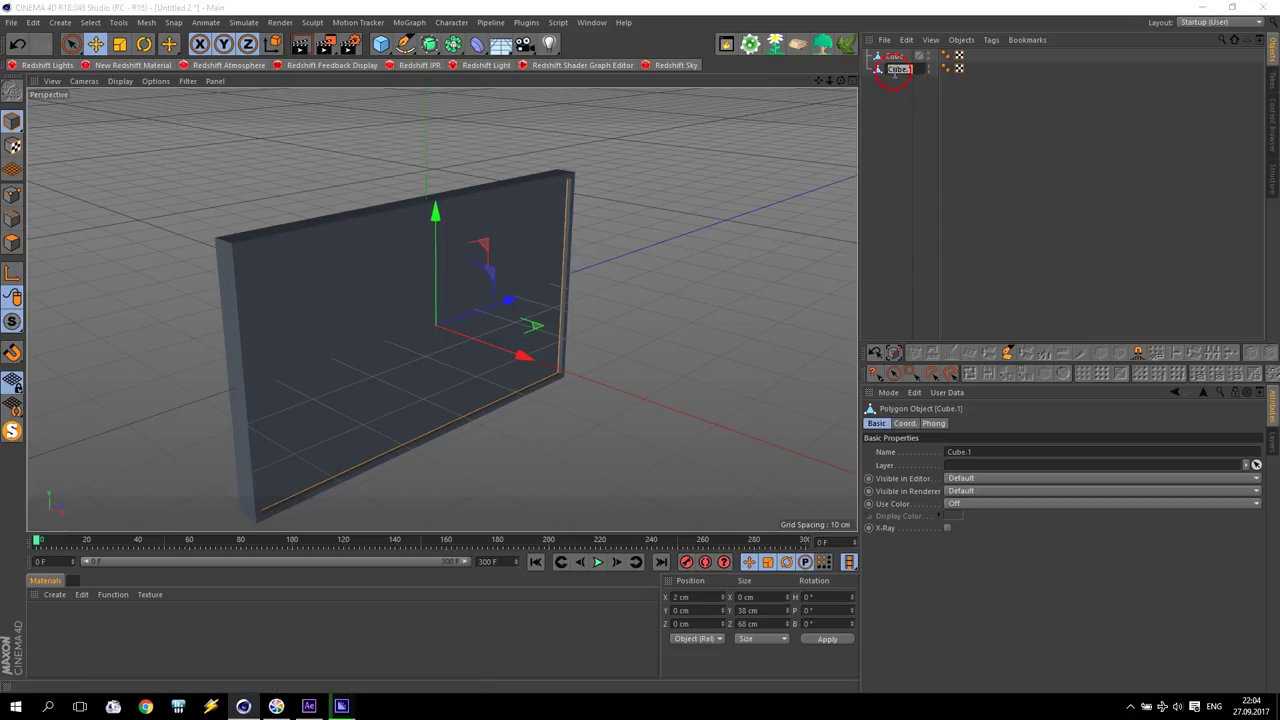
type("s")
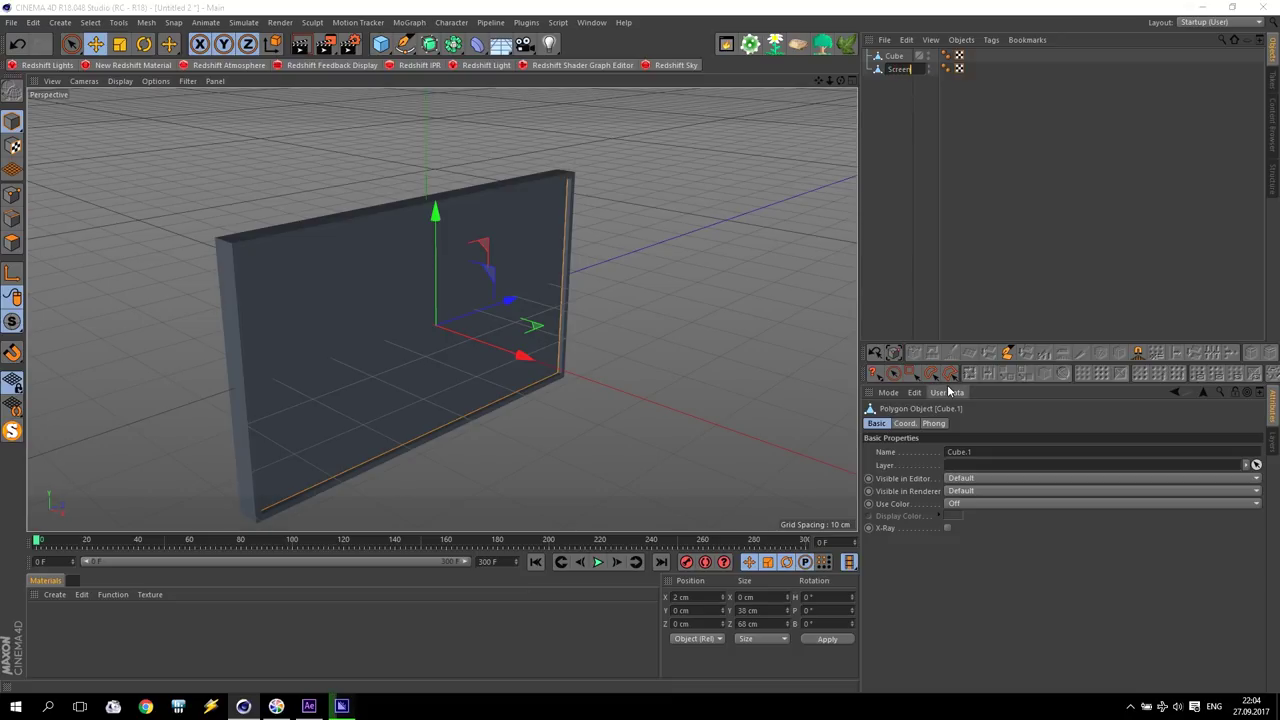
left_click(880, 131)
- Rename the outer board Cube to TV
double_click(897, 56)
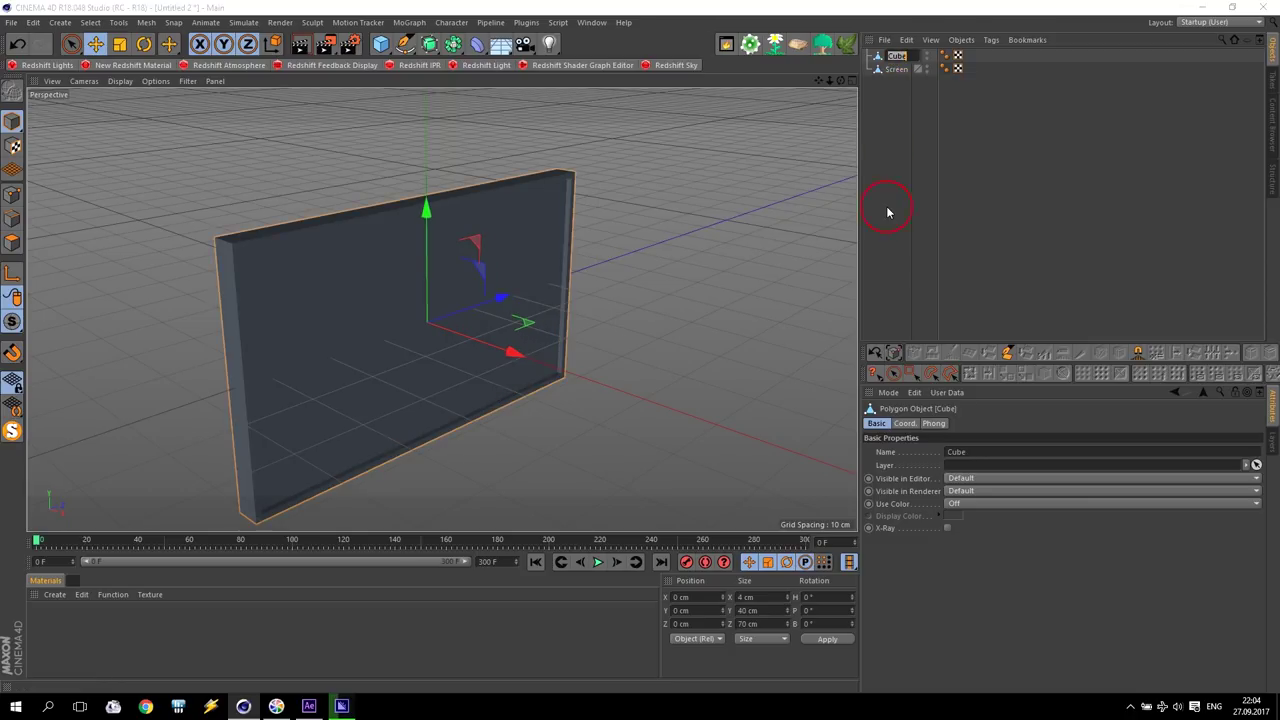
type("TV")
left_click(888, 211)
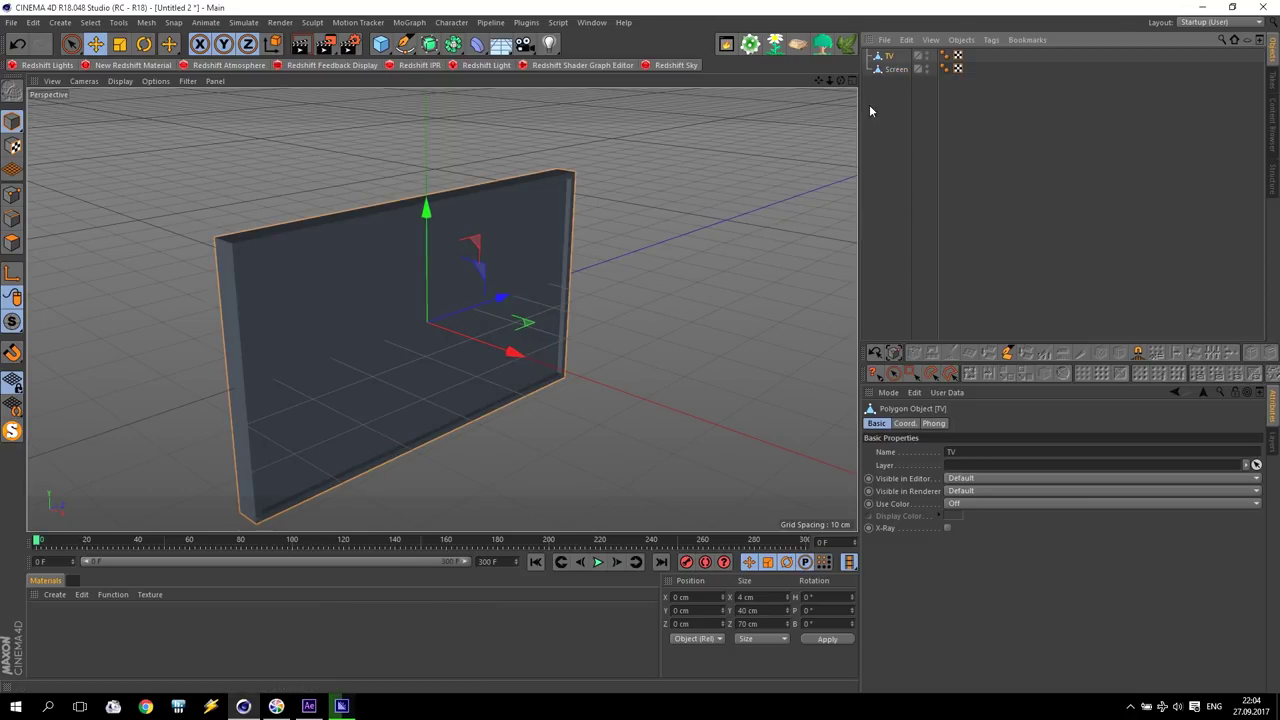
- Add a Cylinder with a 2 cm radius and 80 cm height
left_click(380, 43)
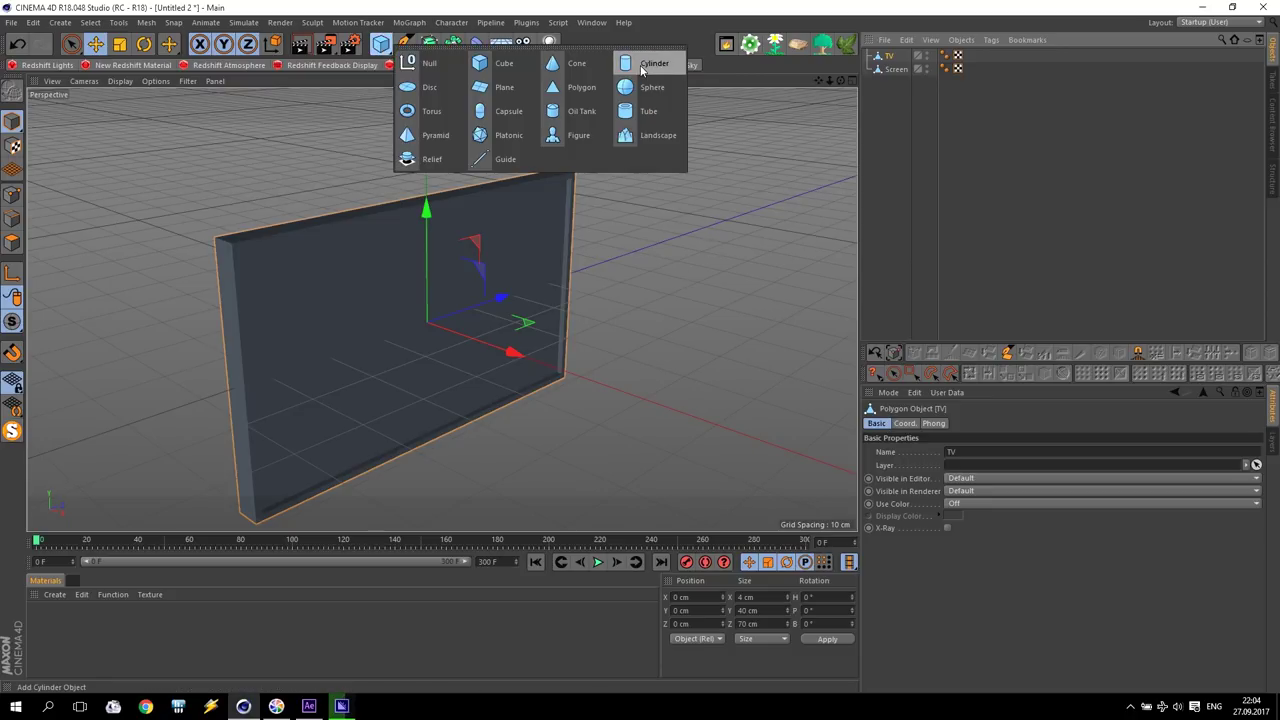
left_click(641, 66)
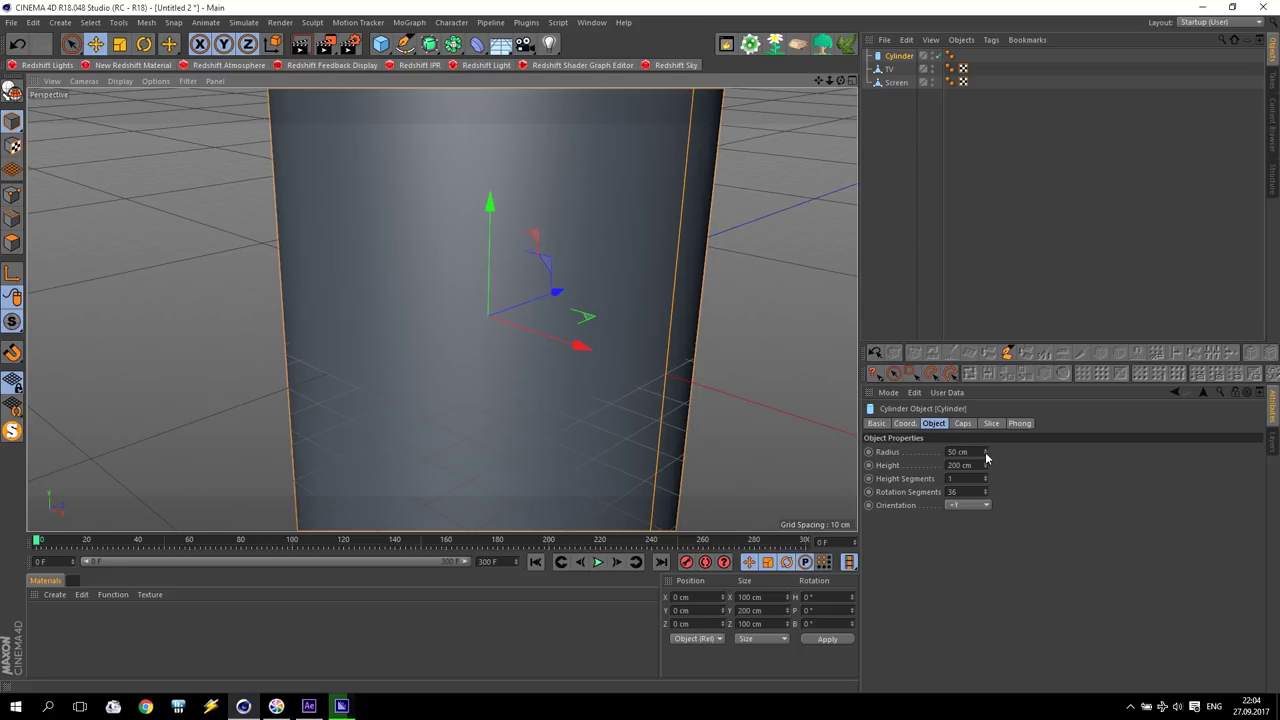
left_click_drag(986, 452, 986, 490)
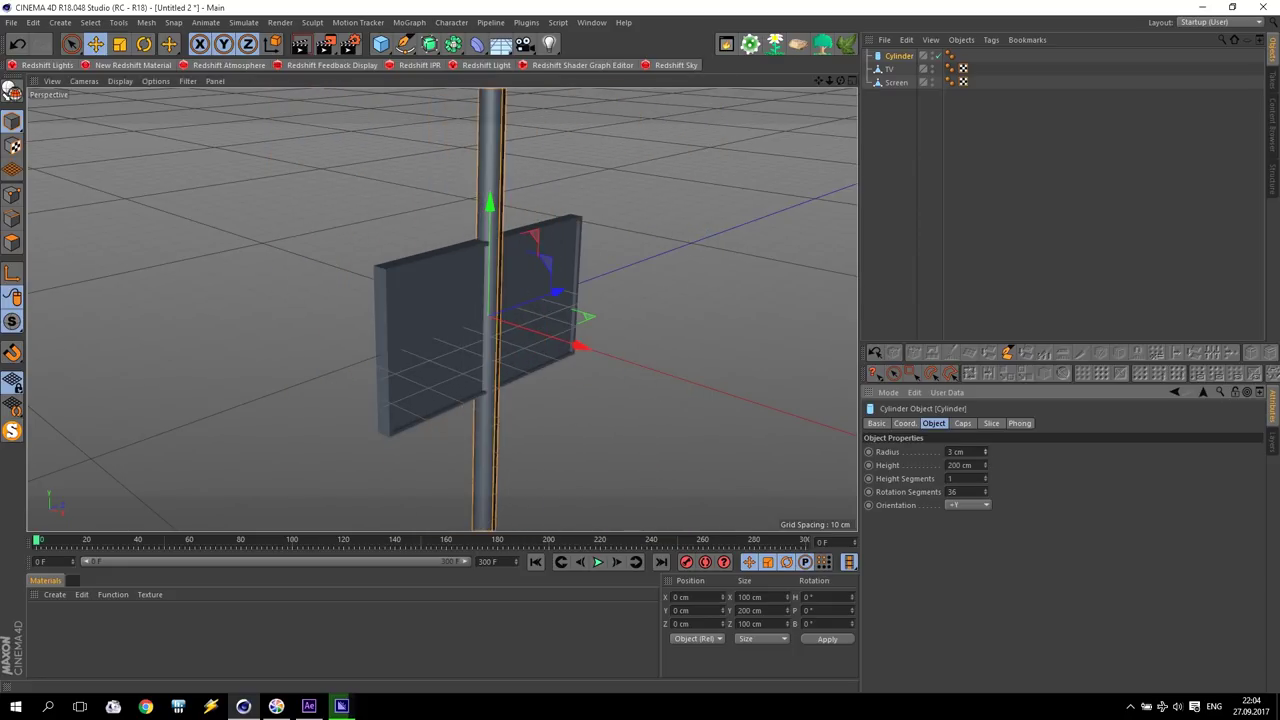
left_click(984, 455)
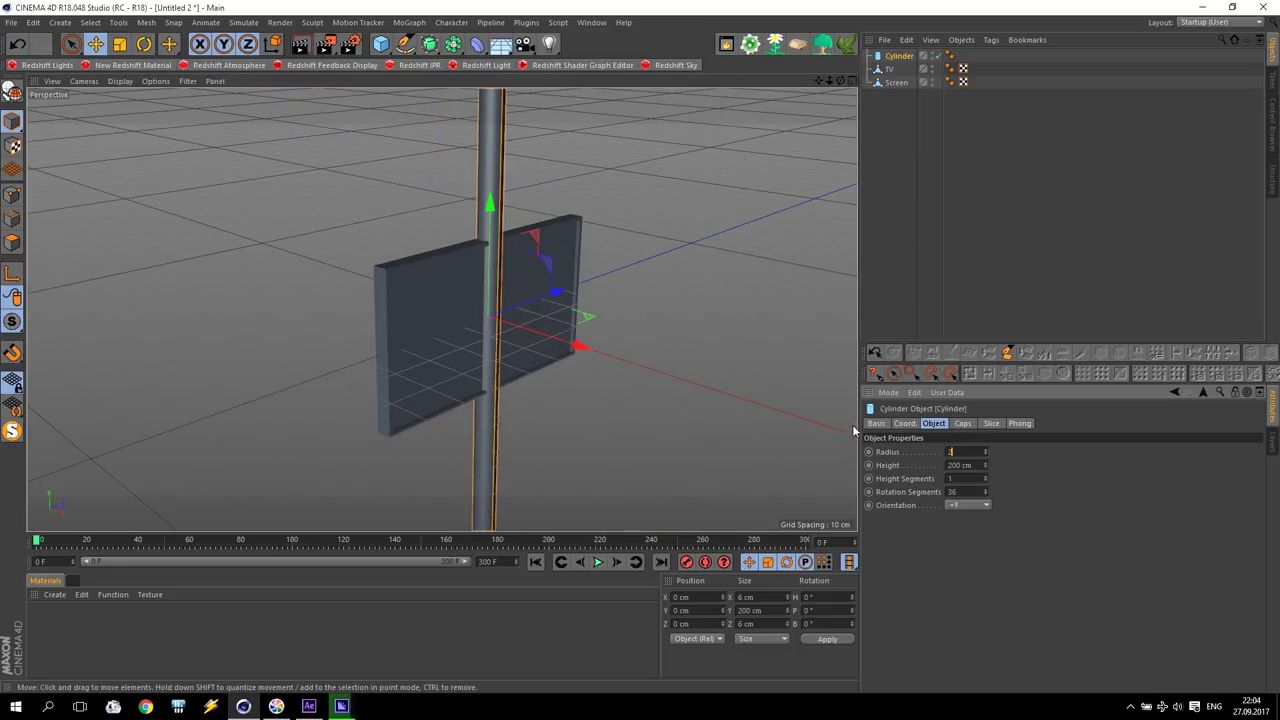
left_click_drag(984, 467, 979, 457)
type("55")
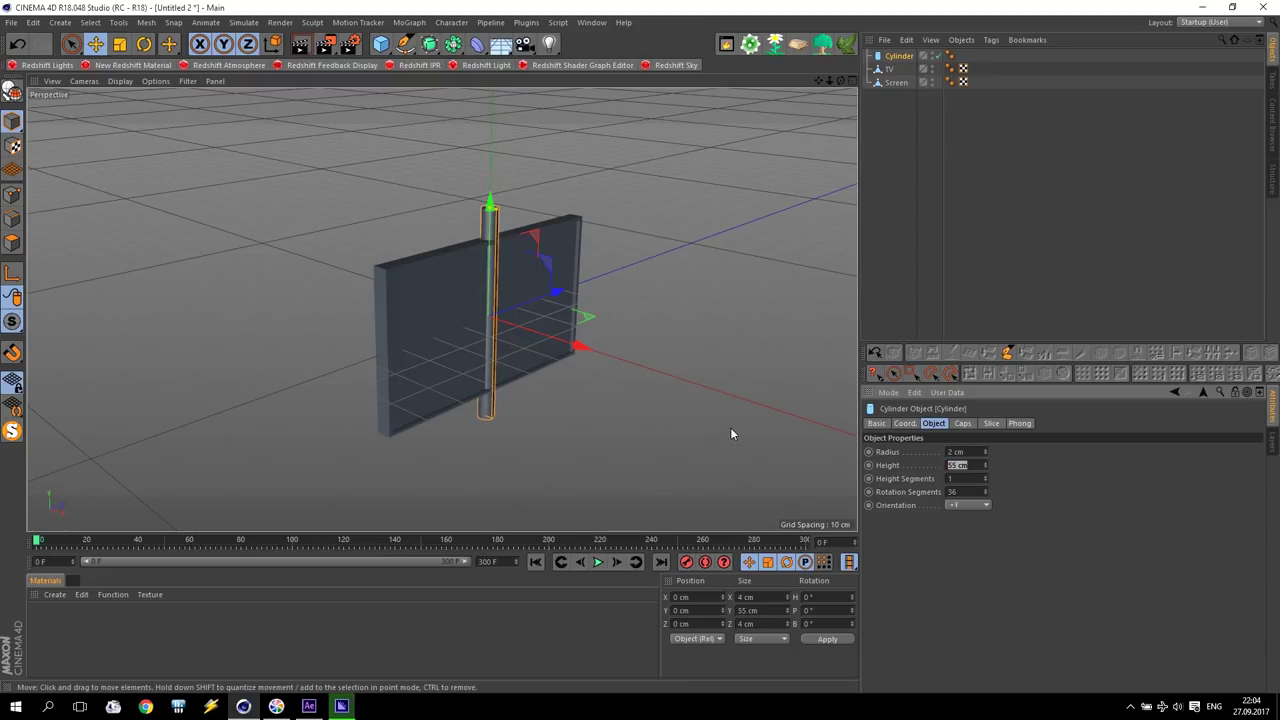
type("80")
key("Return")
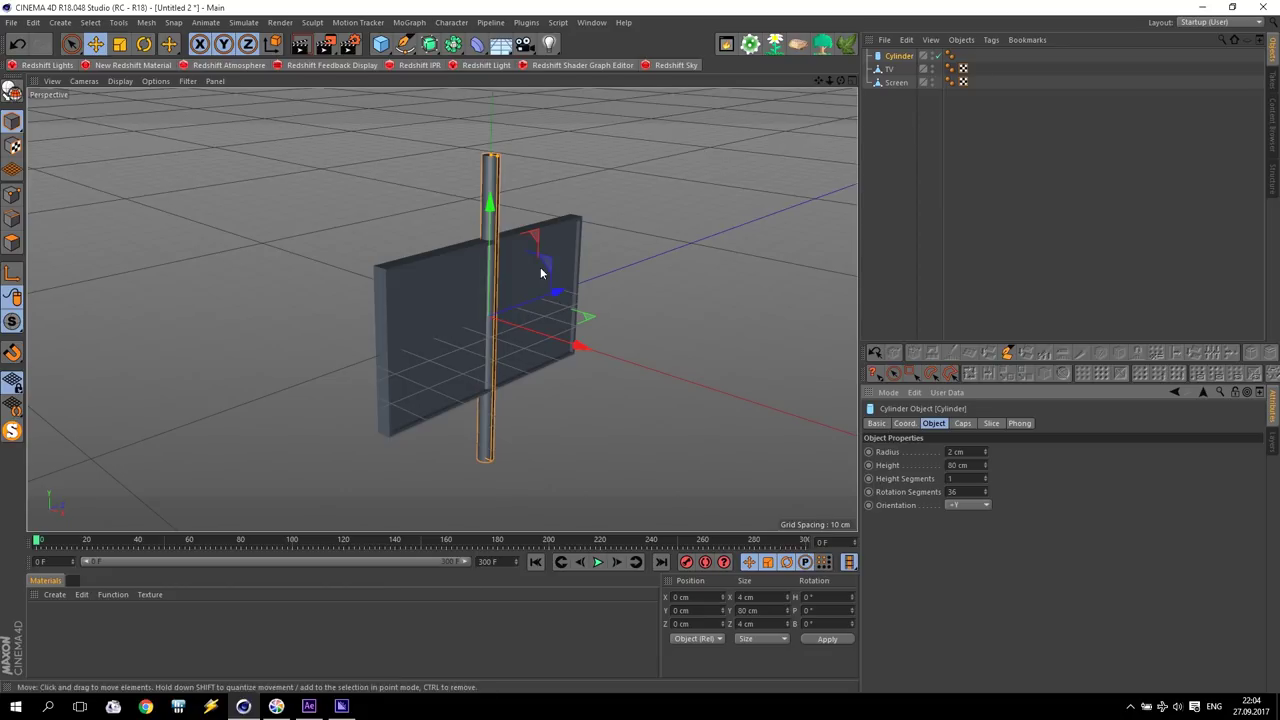
- Move the cylinder down and centre it beneath the TV board as a stand
left_click_drag(490, 235, 517, 343)
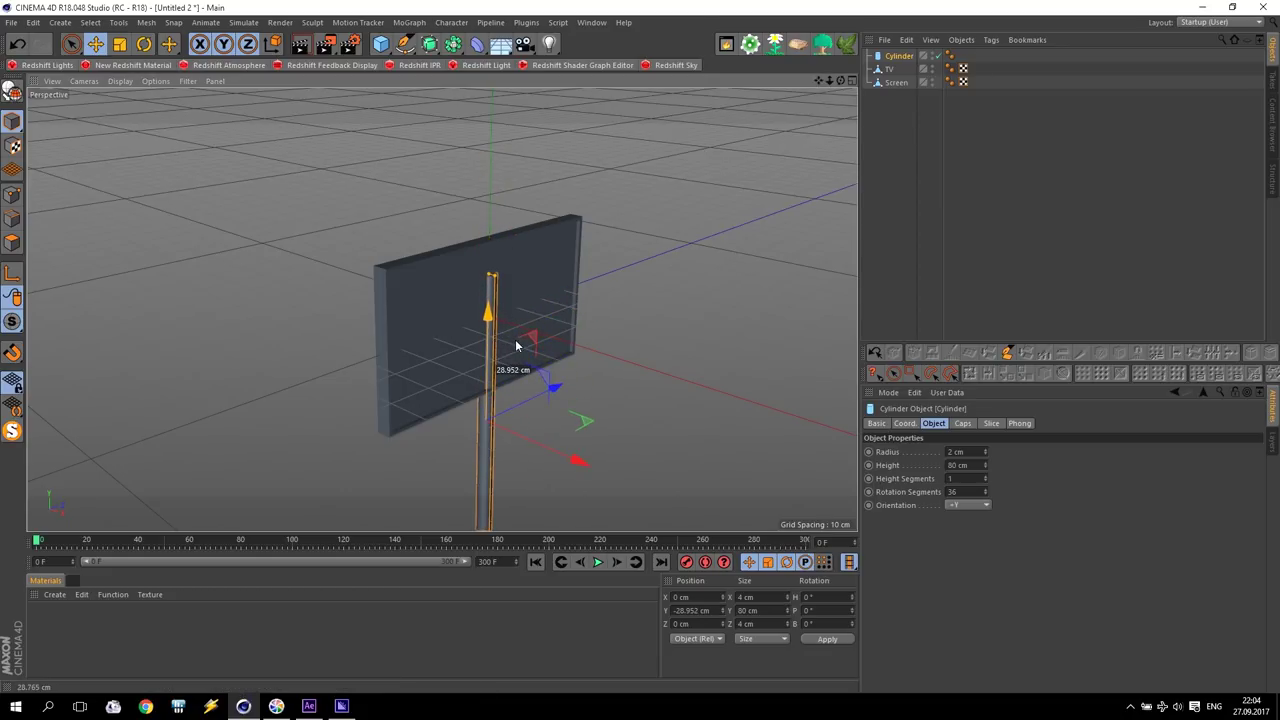
middle_click(441, 393)
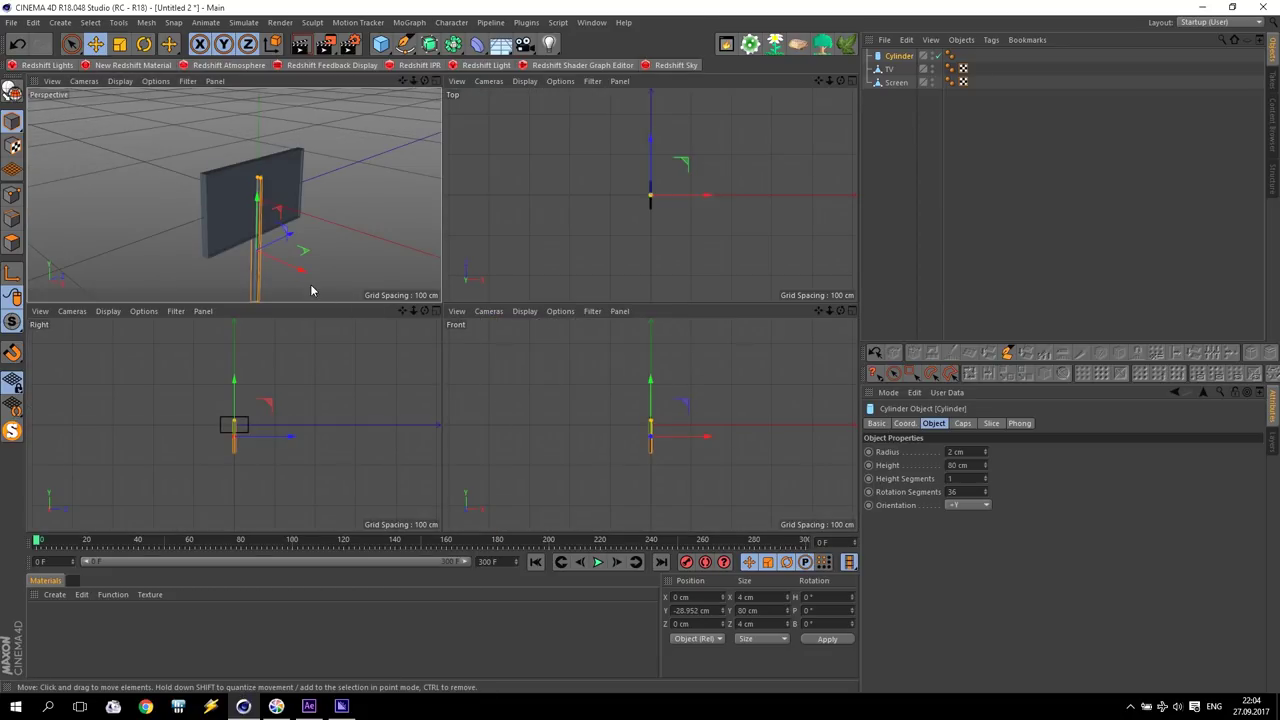
left_click_drag(300, 276, 295, 274)
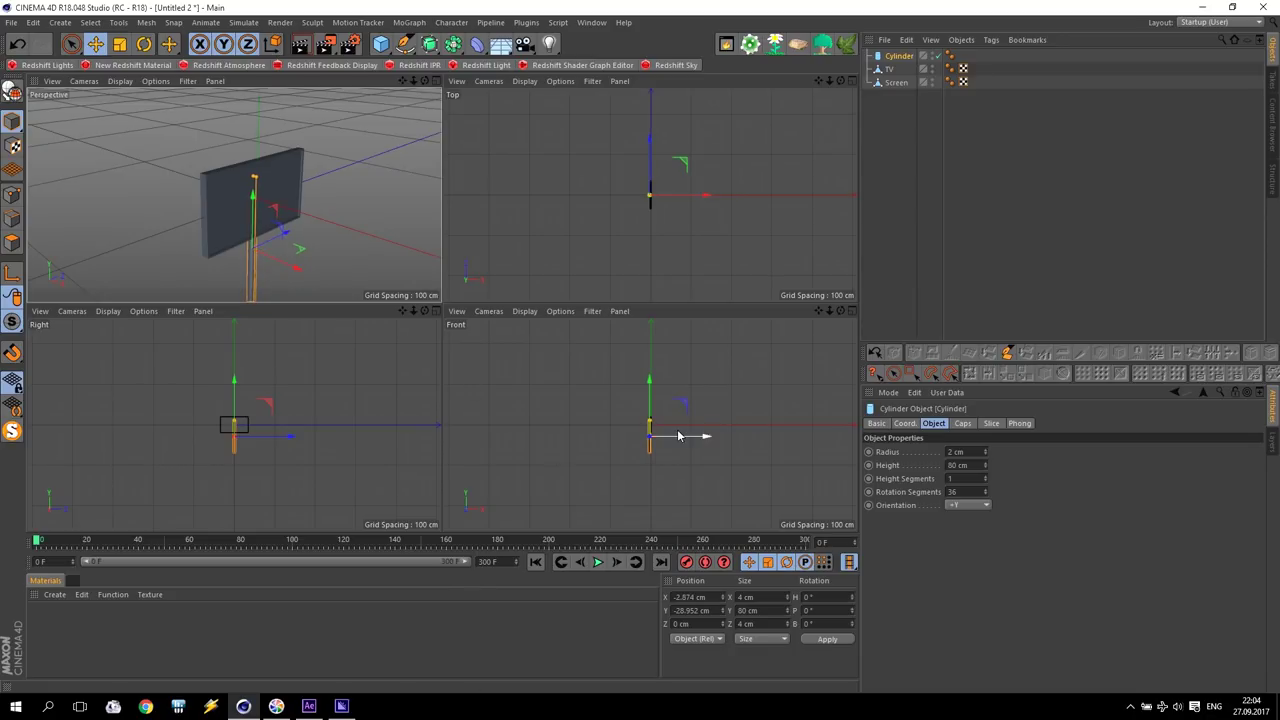
middle_click(678, 436)
scroll(297, 363, "up", 3)
scroll(504, 391, "up", 3)
left_click_drag(527, 395, 523, 393)
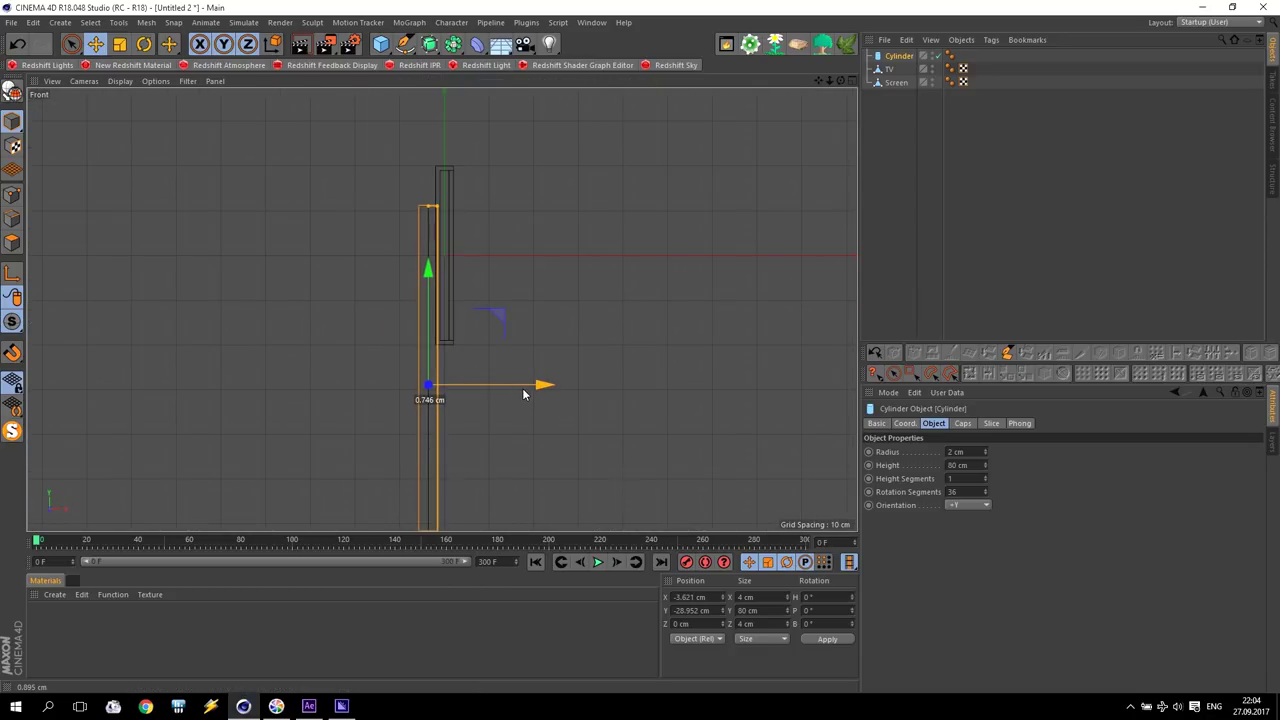
scroll(453, 406, "down", 2)
mouse_move(443, 347)
left_mouse_down()
mouse_move(609, 421)
mouse_move(526, 361)
mouse_move(314, 369)
mouse_move(283, 417)
mouse_move(488, 417)
left_mouse_up()
key("F5")
key("F1")
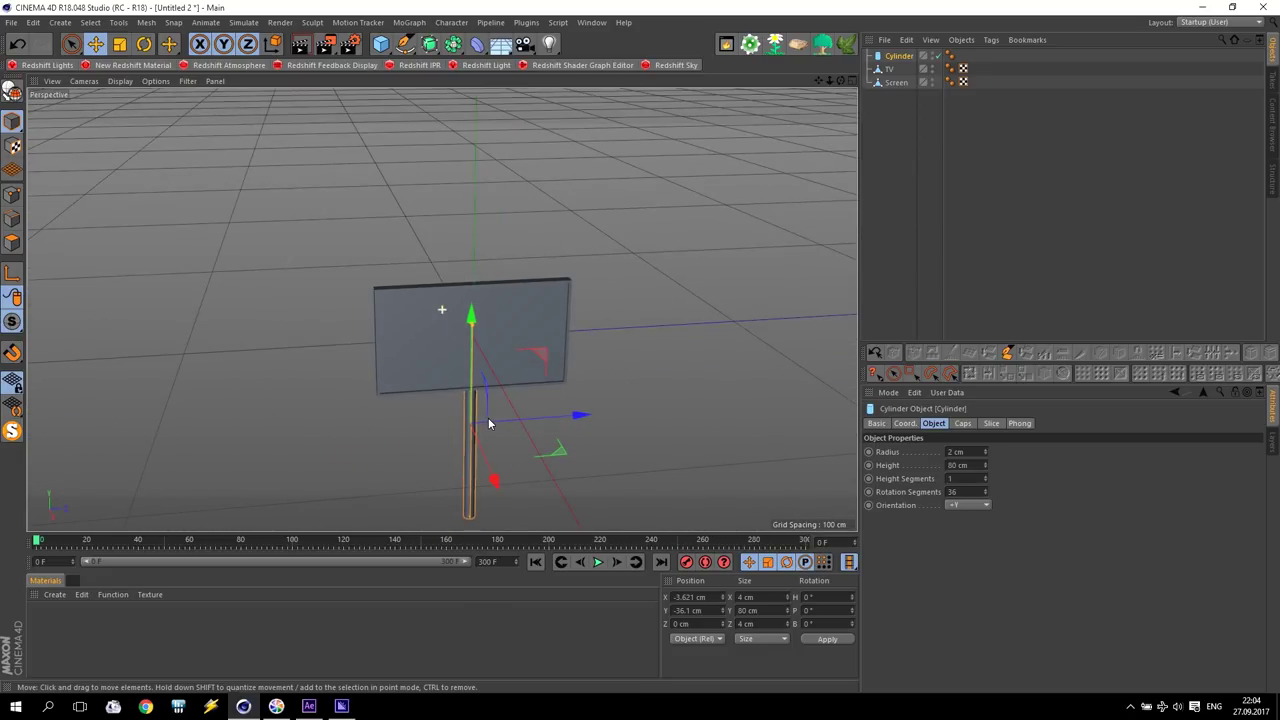
scroll(491, 478, "up", 5)
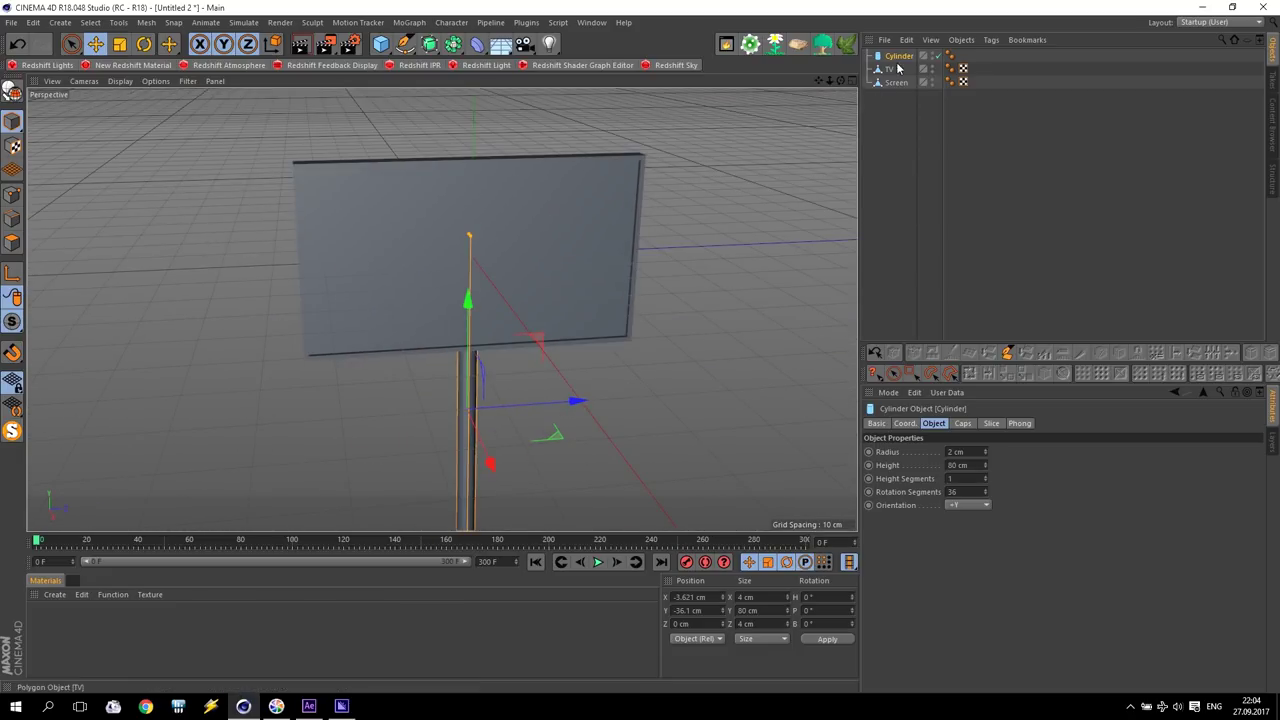
- Make the cylinder editable and move its pivot axis to the pole's base
left_click(12, 90)
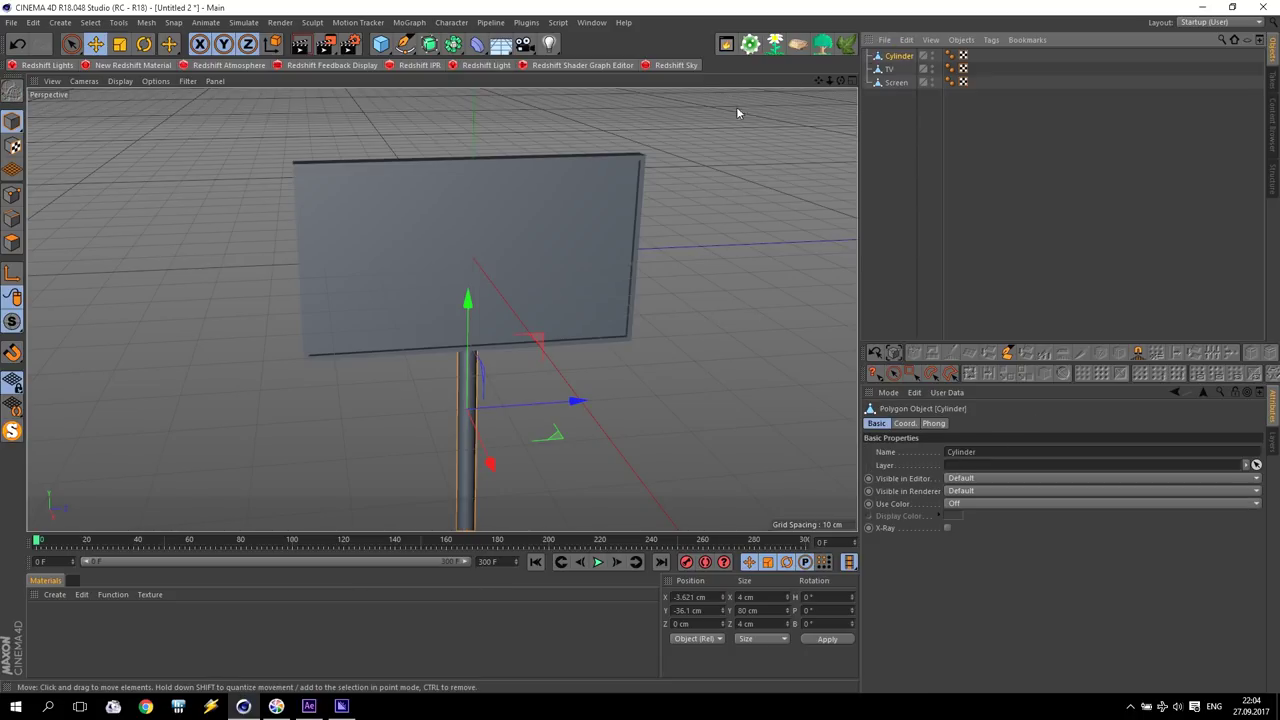
left_click_drag(822, 82, 823, 80)
left_click(12, 274)
left_click_drag(454, 179, 474, 355)
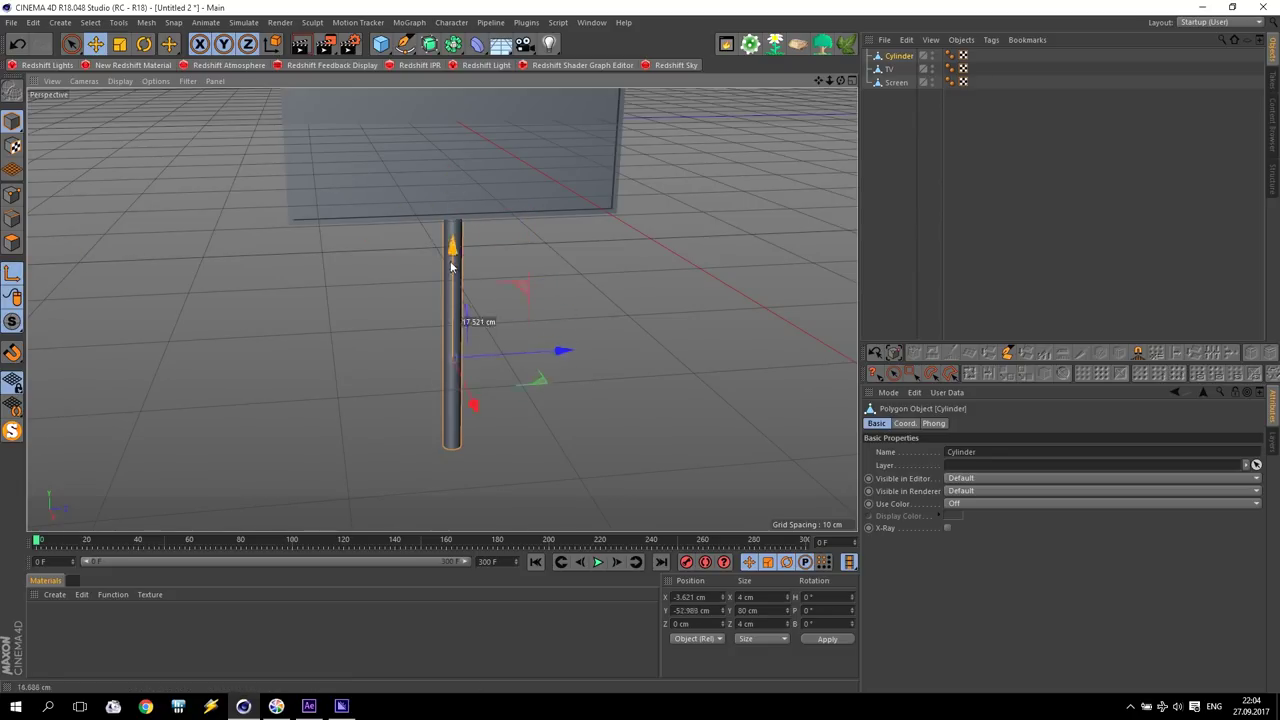
middle_click(476, 356)
middle_click(722, 404)
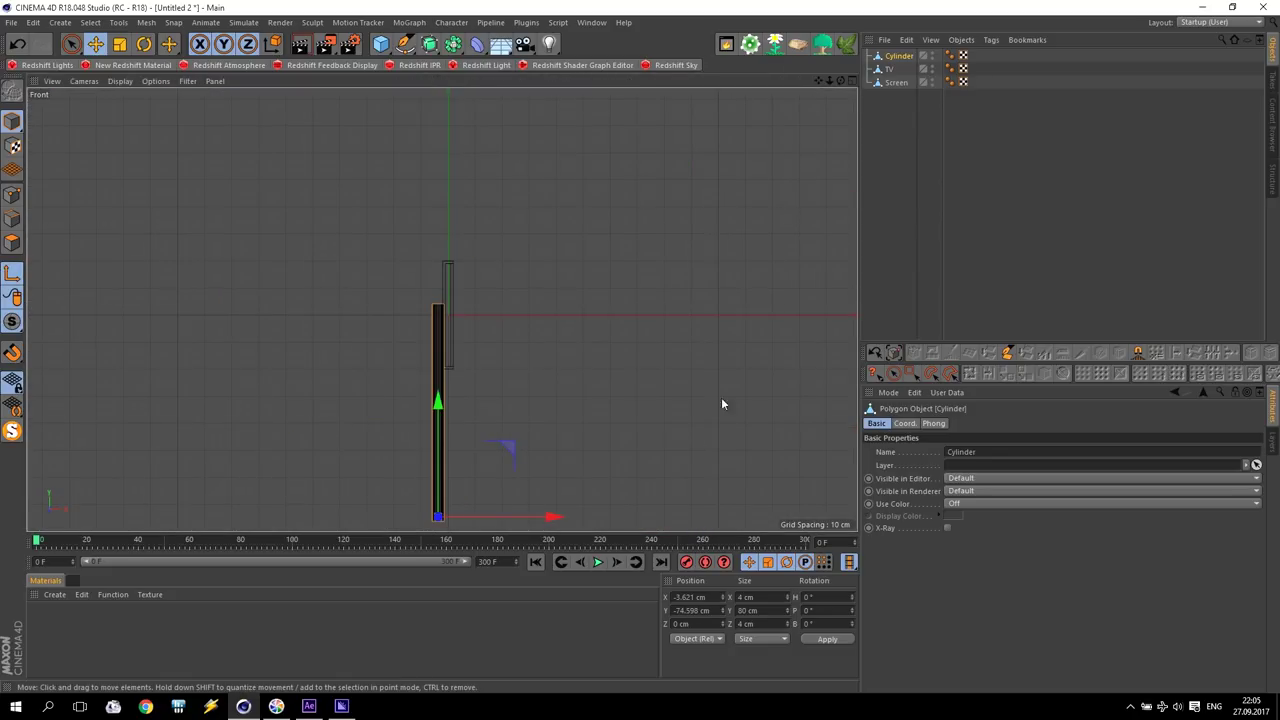
scroll(449, 471, "up", 1)
scroll(511, 346, "up", 3)
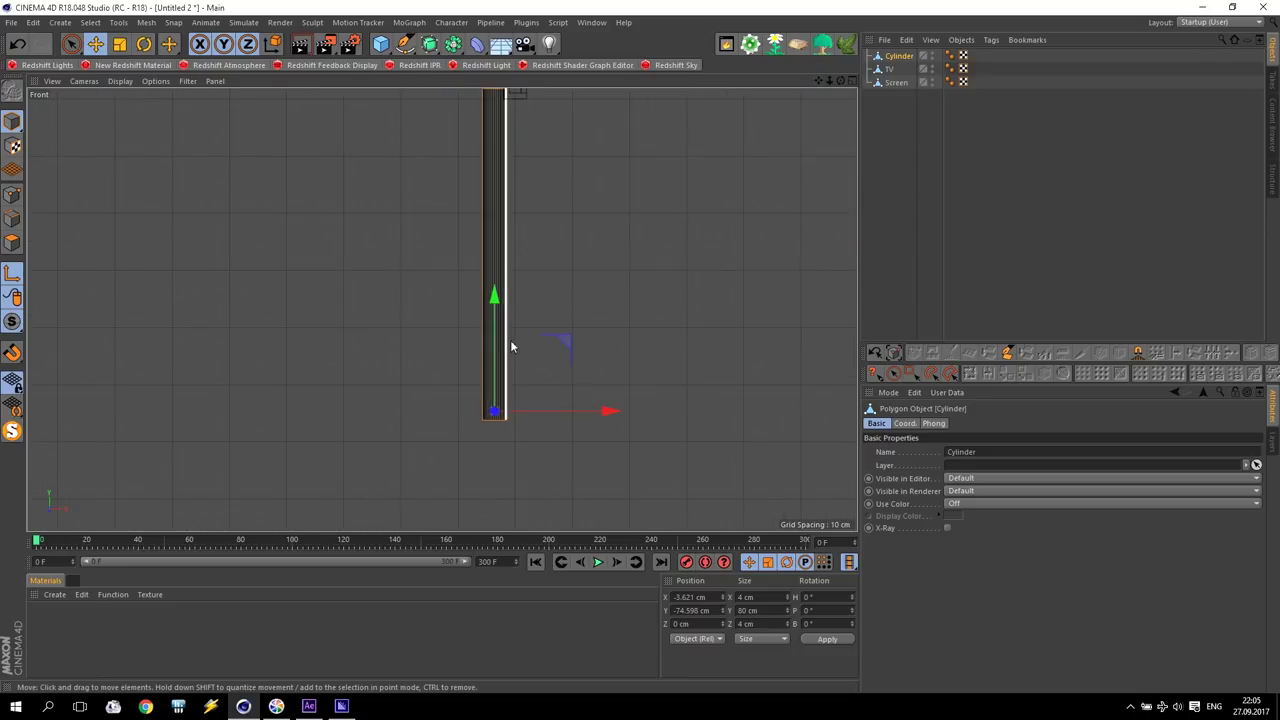
left_click_drag(499, 350, 495, 358)
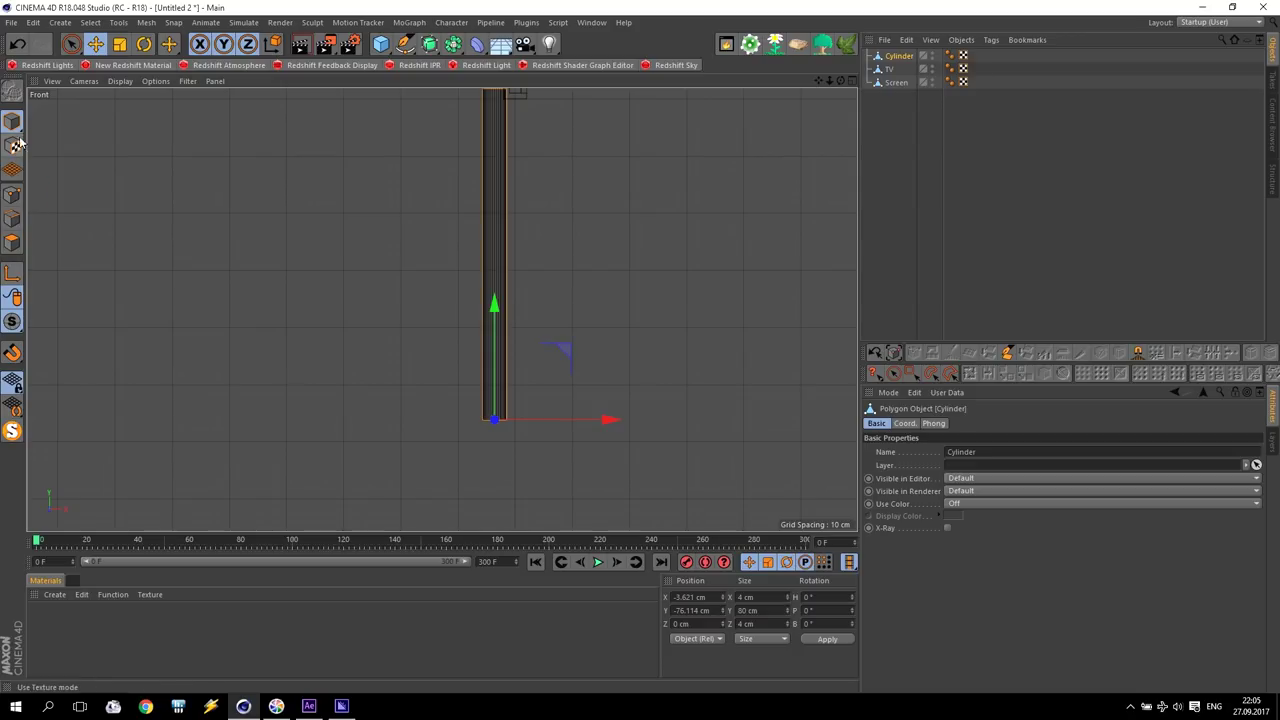
left_click(649, 194)
scroll(634, 197, "down", 1)
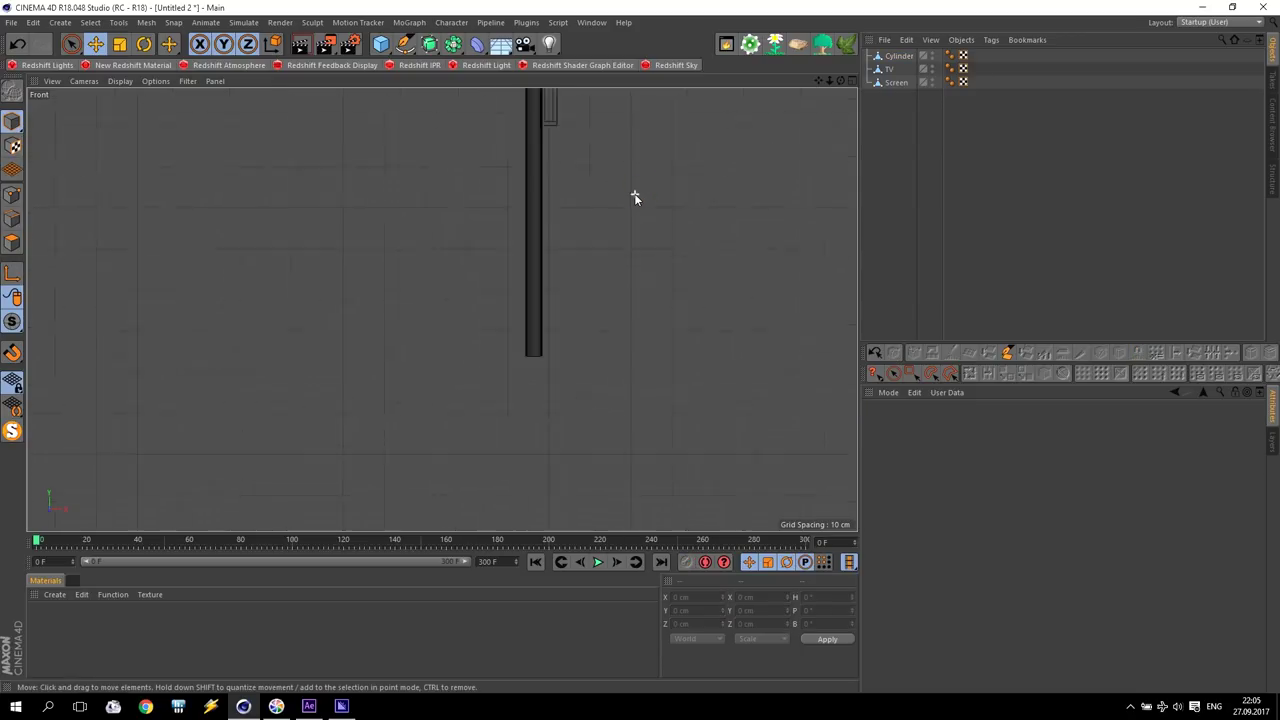
scroll(634, 197, "down", 1)
left_click_drag(818, 80, 775, 160)
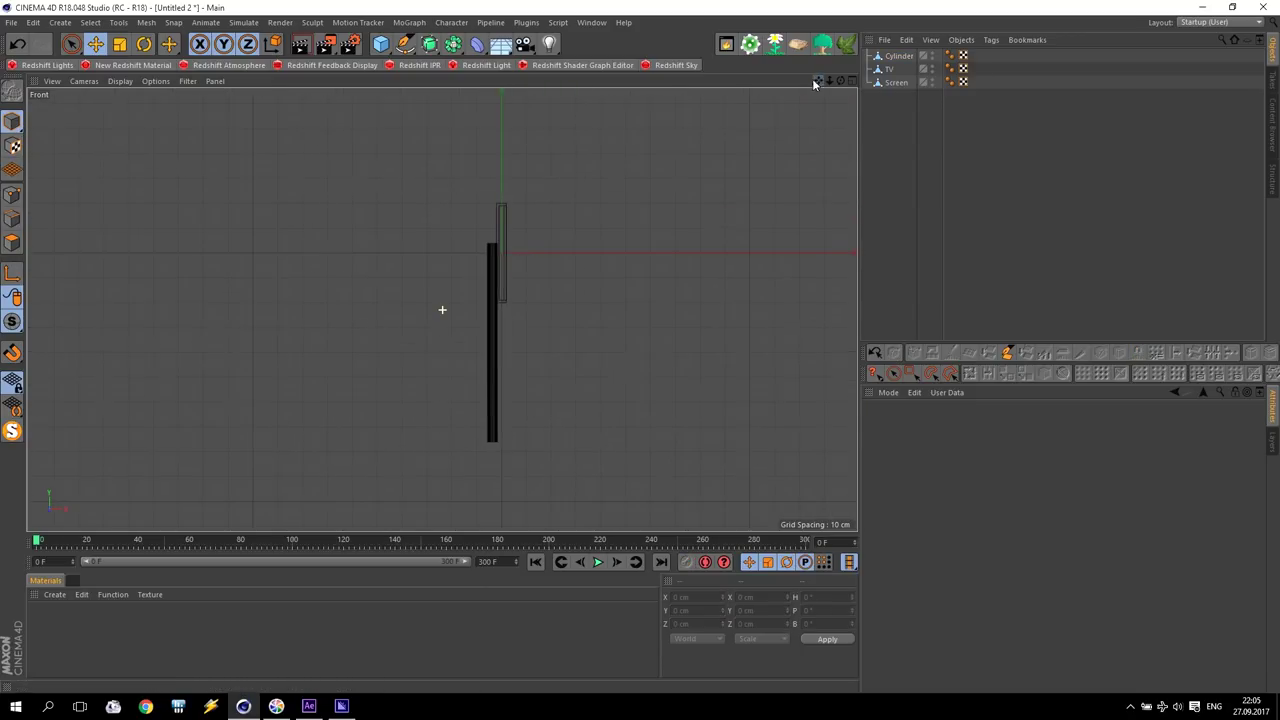
- Rename the pole TV and parent the Screen and TV board under it
double_click(909, 57)
type("TV")
key("Return")
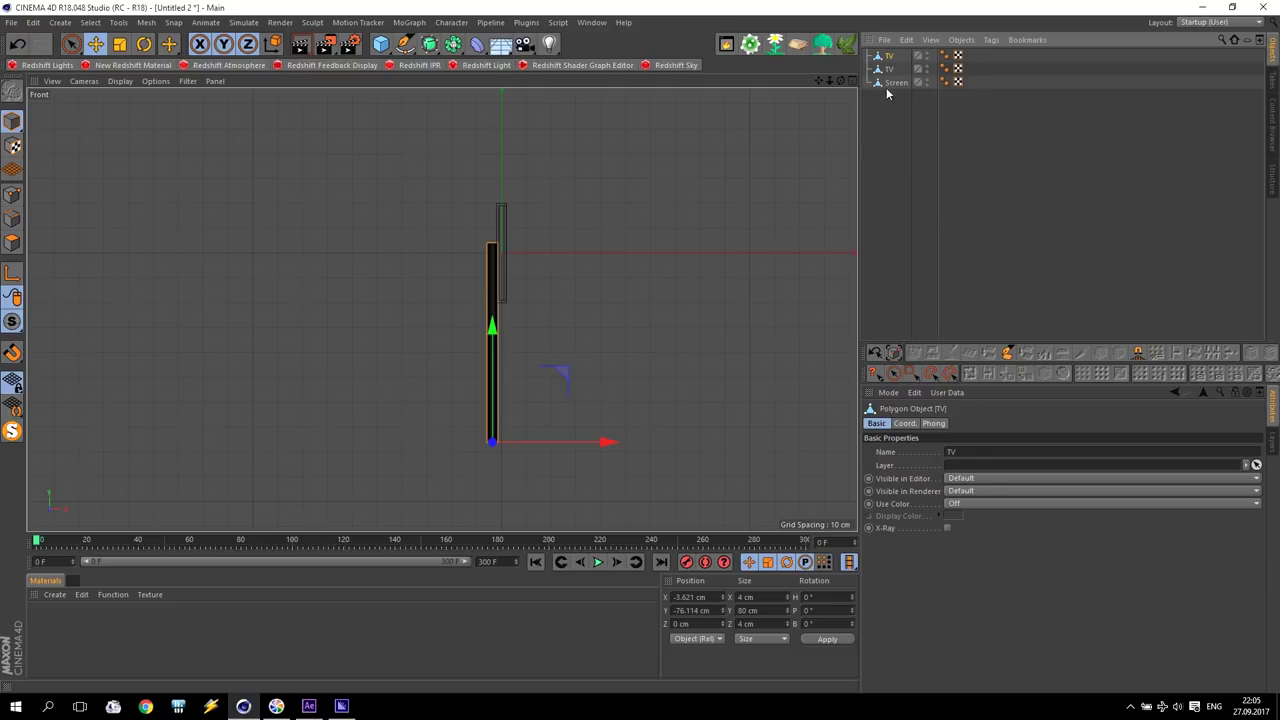
left_click(894, 82)
left_click_drag(894, 82, 889, 57)
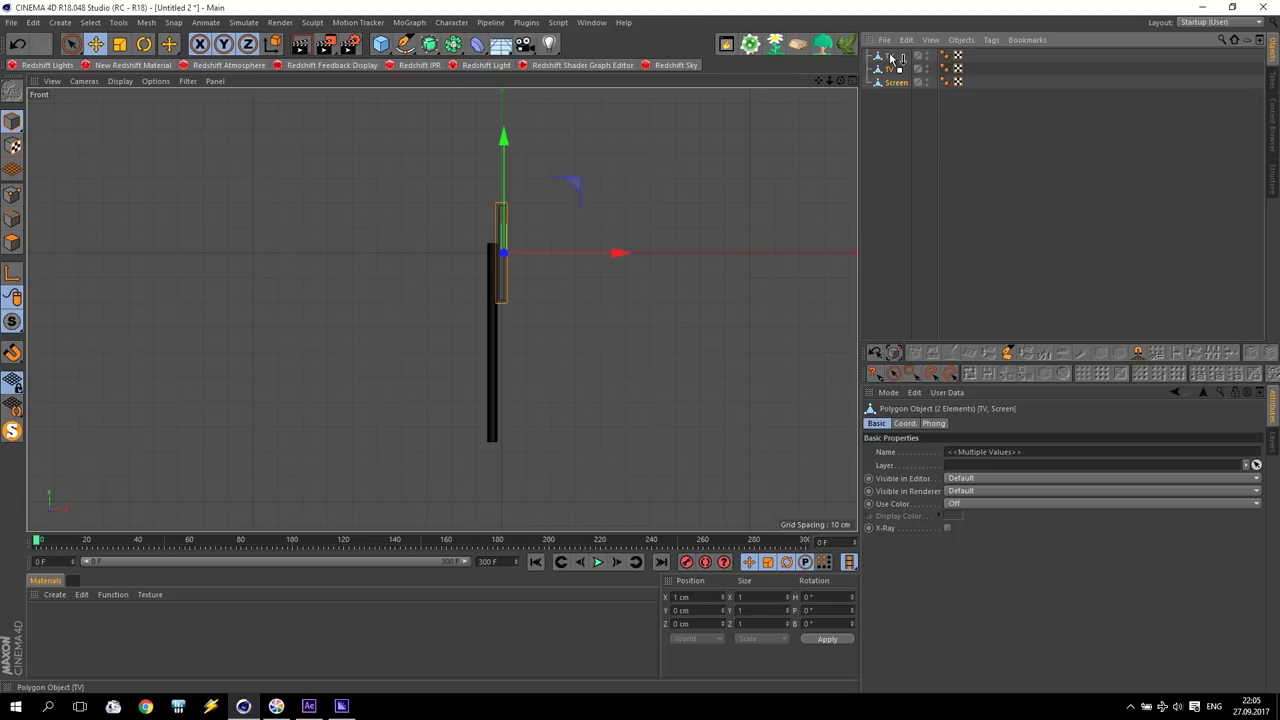
left_click(877, 58)
left_click(867, 56)
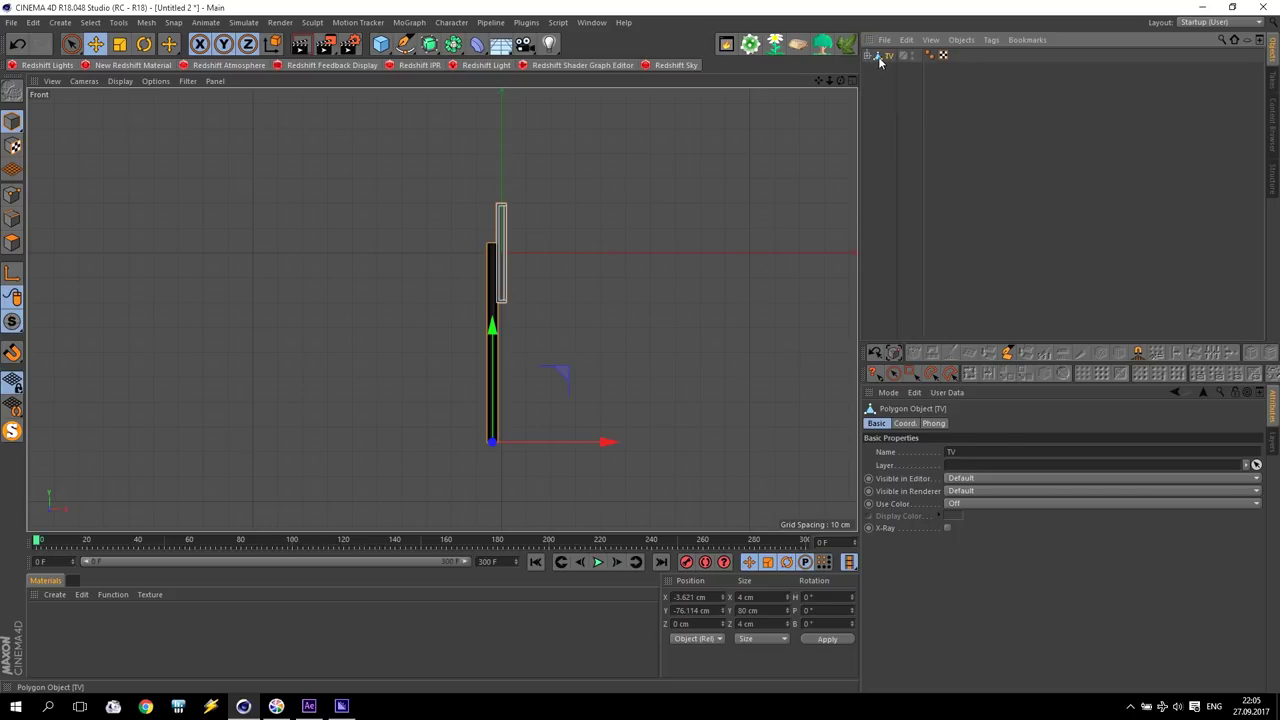
- Frame the whole sign in perspective and tilt it to test the base pivot
middle_click(466, 286)
middle_click(251, 234)
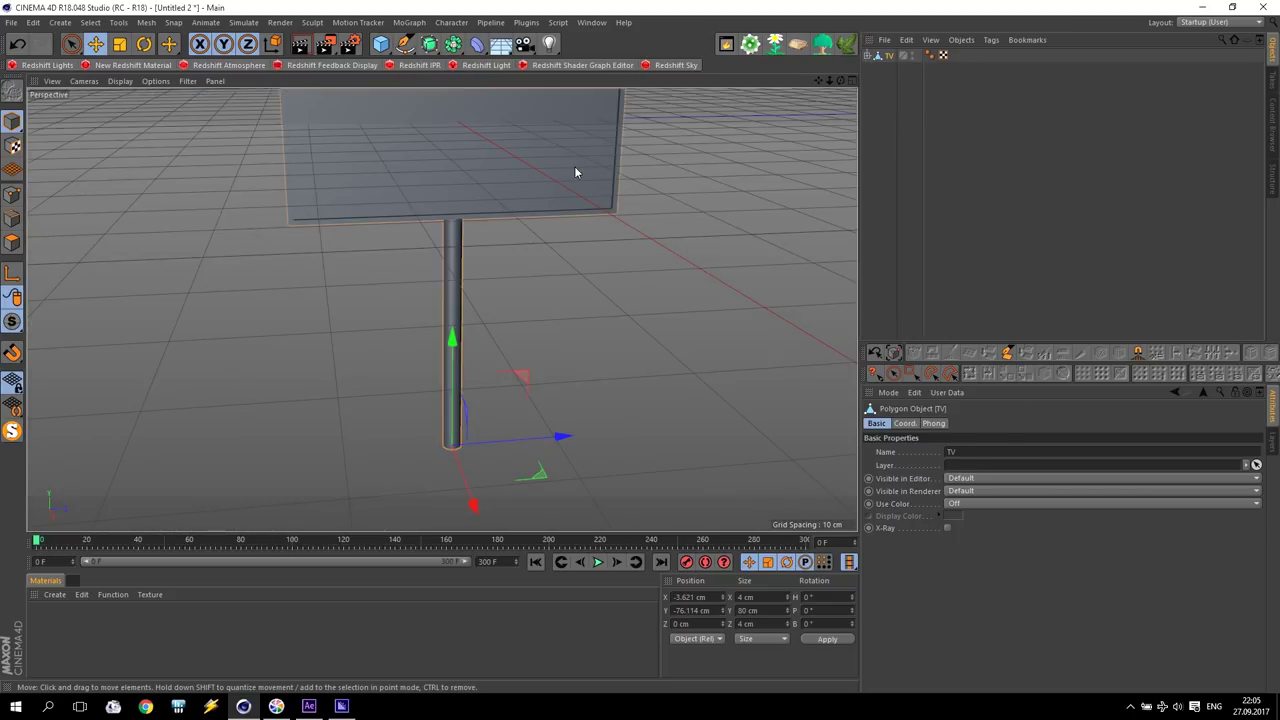
left_click_drag(829, 80, 443, 309)
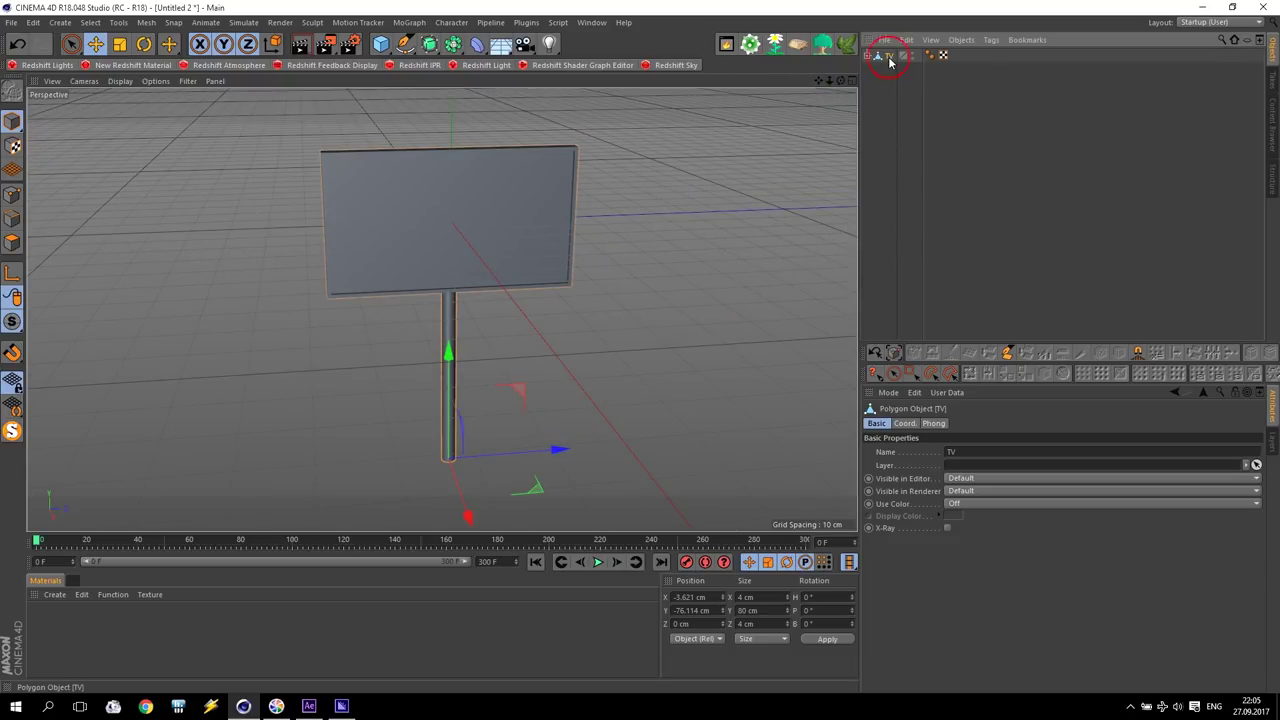
left_click(144, 43)
mouse_move(458, 395)
left_mouse_down()
mouse_move(527, 400)
mouse_move(471, 382)
left_mouse_up()
- Undo the test tilt and add a Redshift Area Light
left_click(17, 43)
left_click(686, 329)
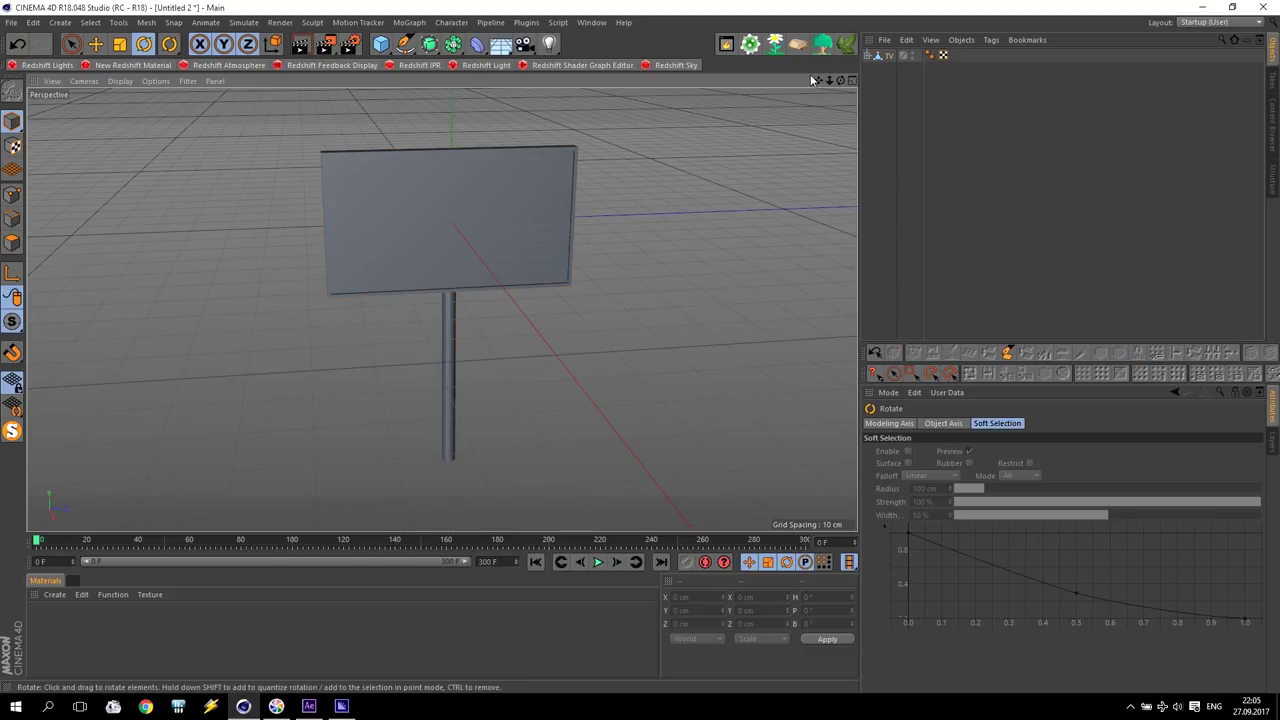
left_click(45, 65)
mouse_move(92, 70)
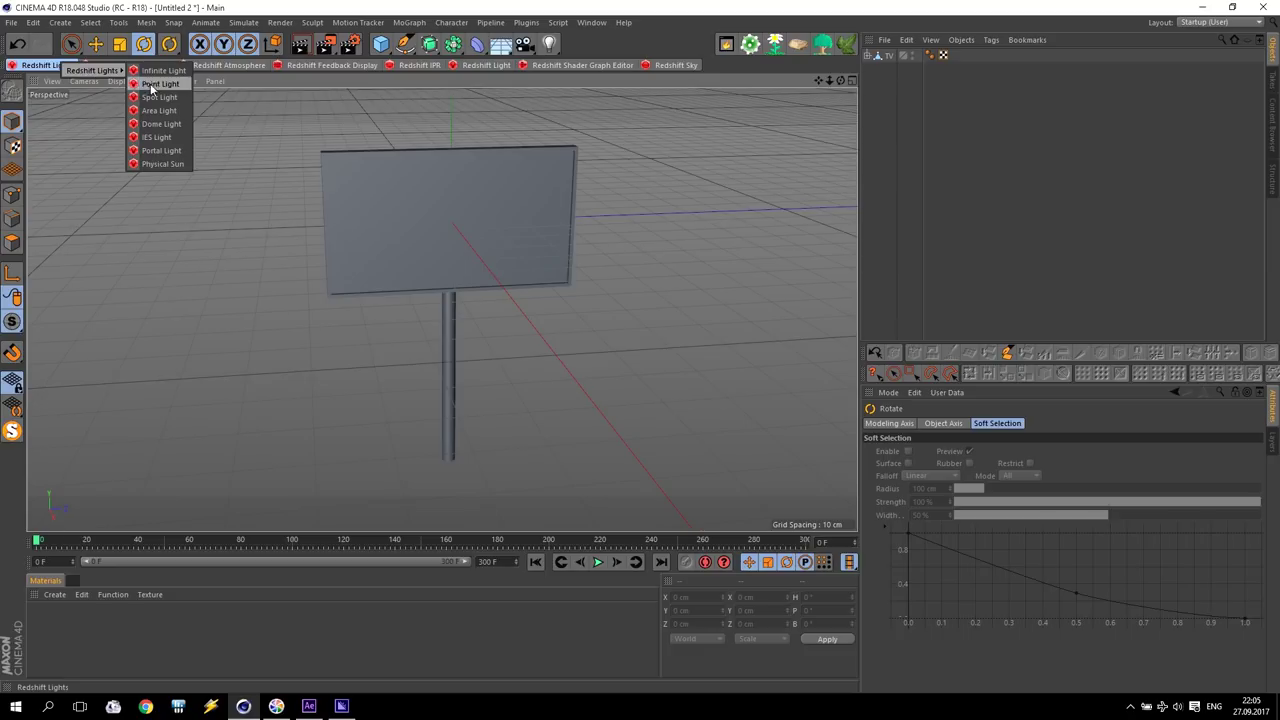
left_click(160, 110)
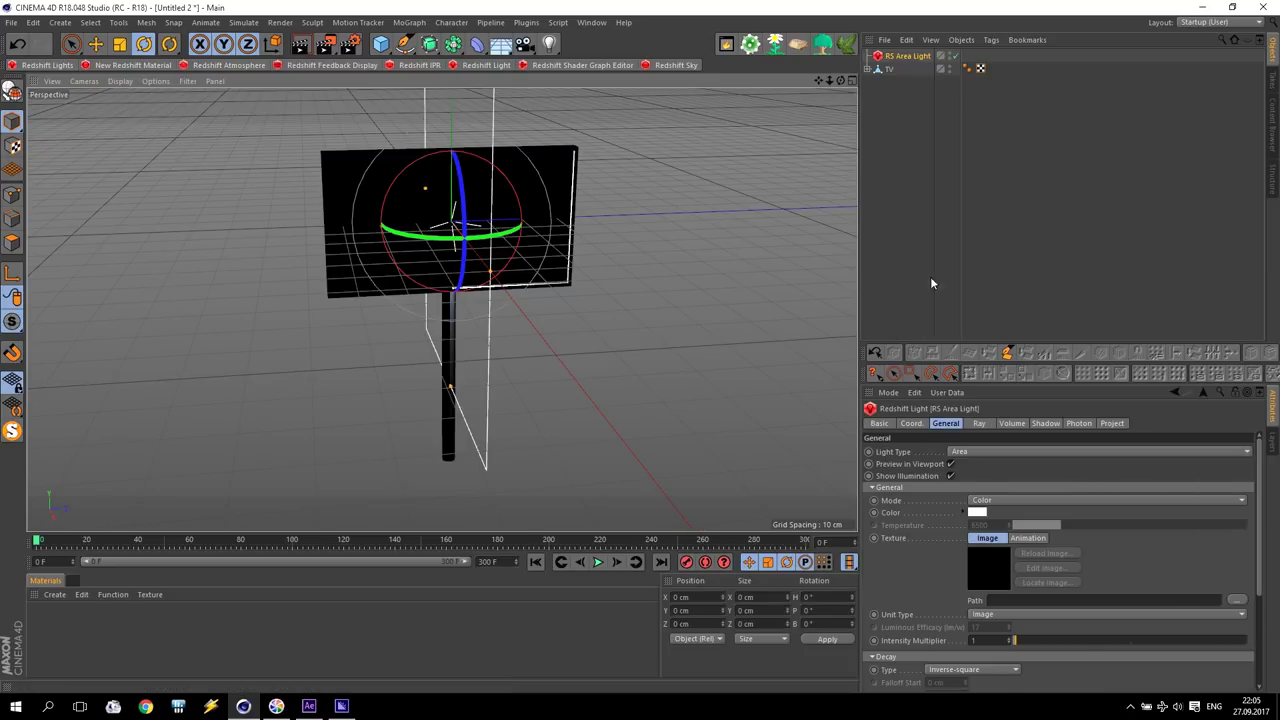
- Set the light's Area Shape to Mesh and link the Screen object as its mesh
scroll(1052, 590, "down", 5)
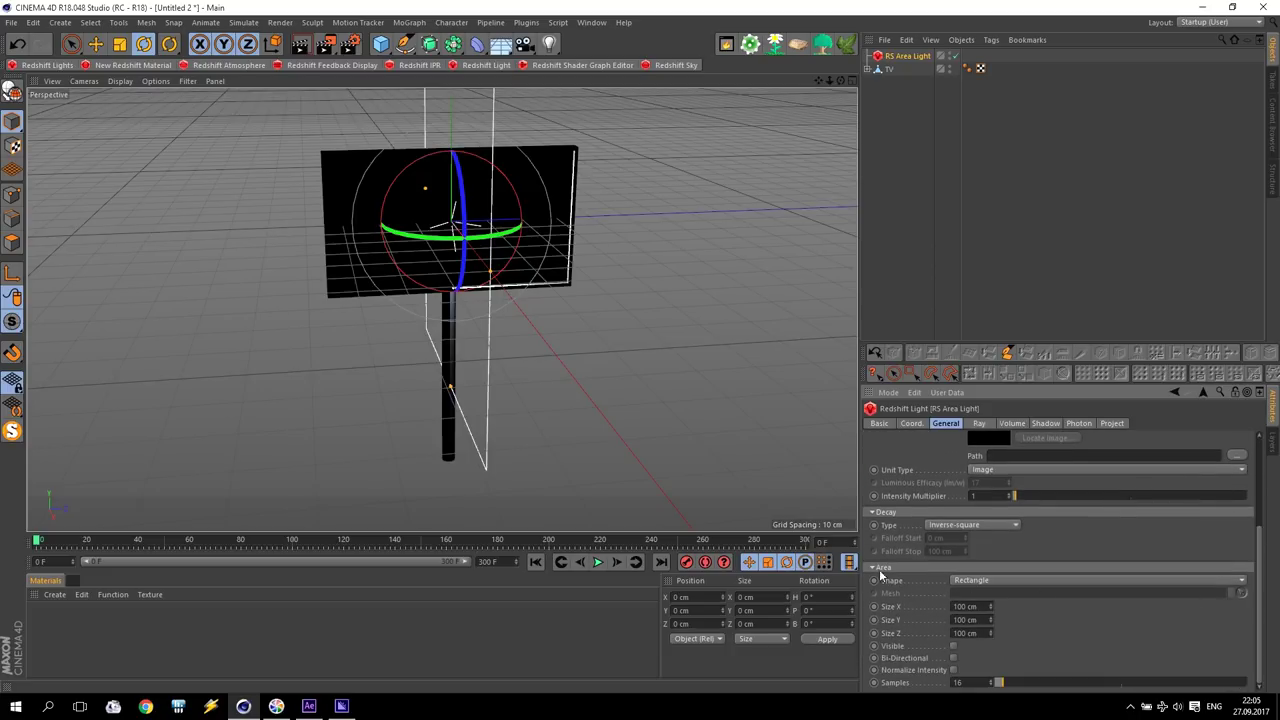
left_click(992, 582)
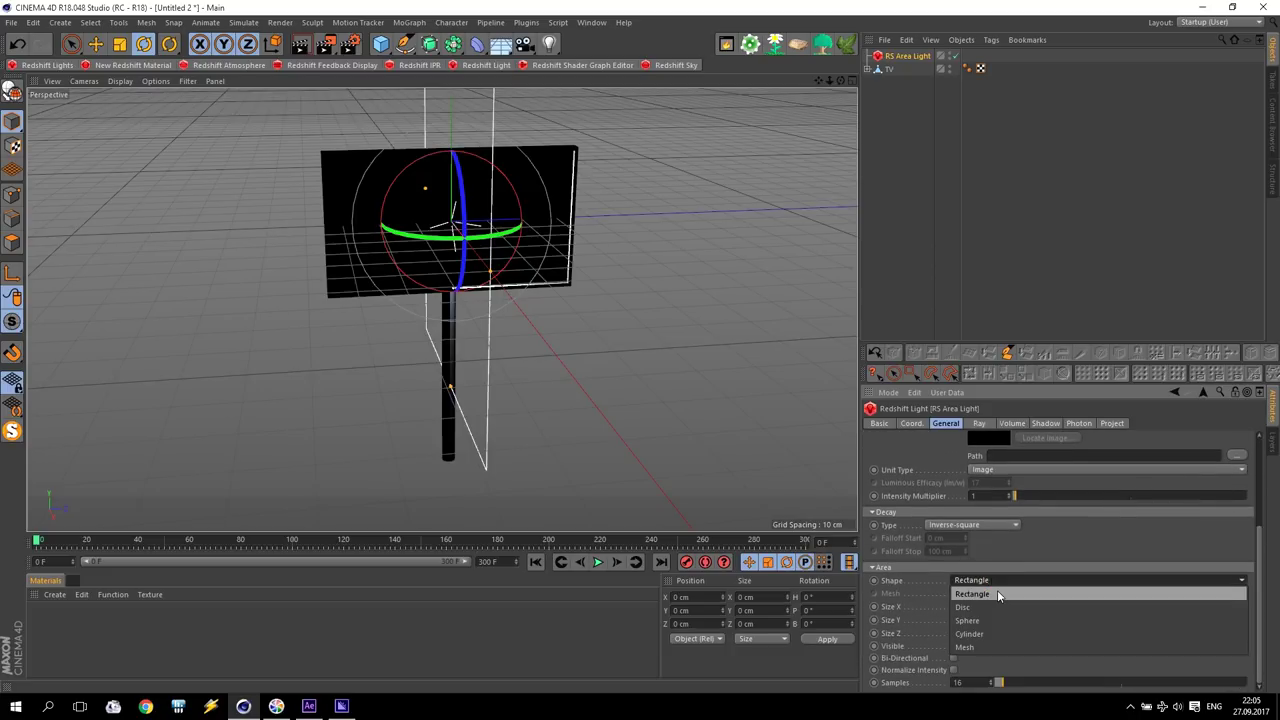
left_click(980, 647)
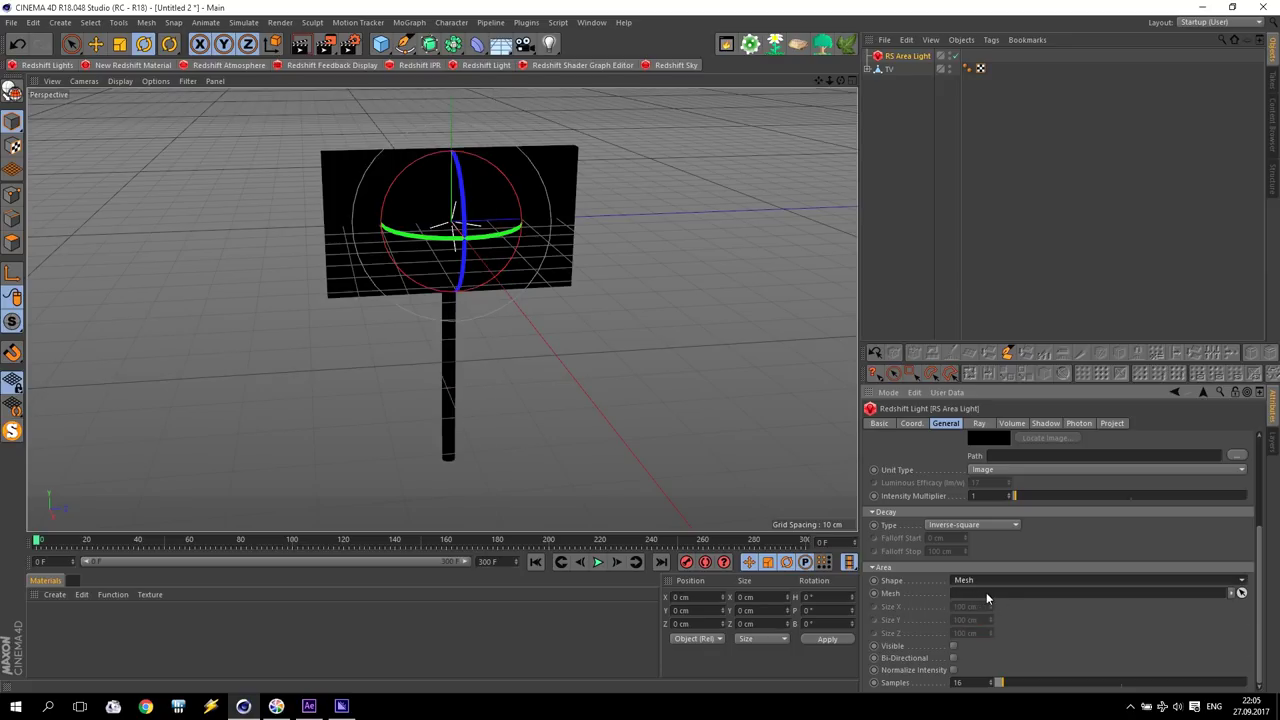
left_click(867, 69)
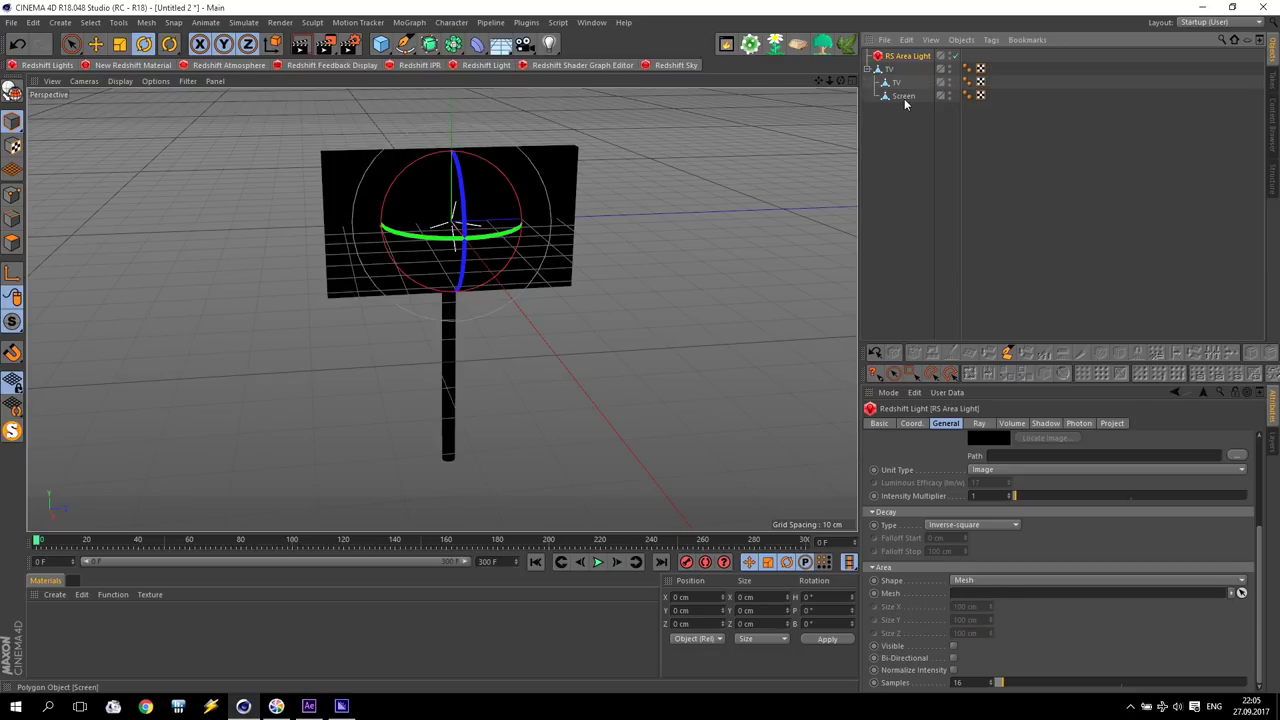
left_click_drag(903, 96, 986, 596)
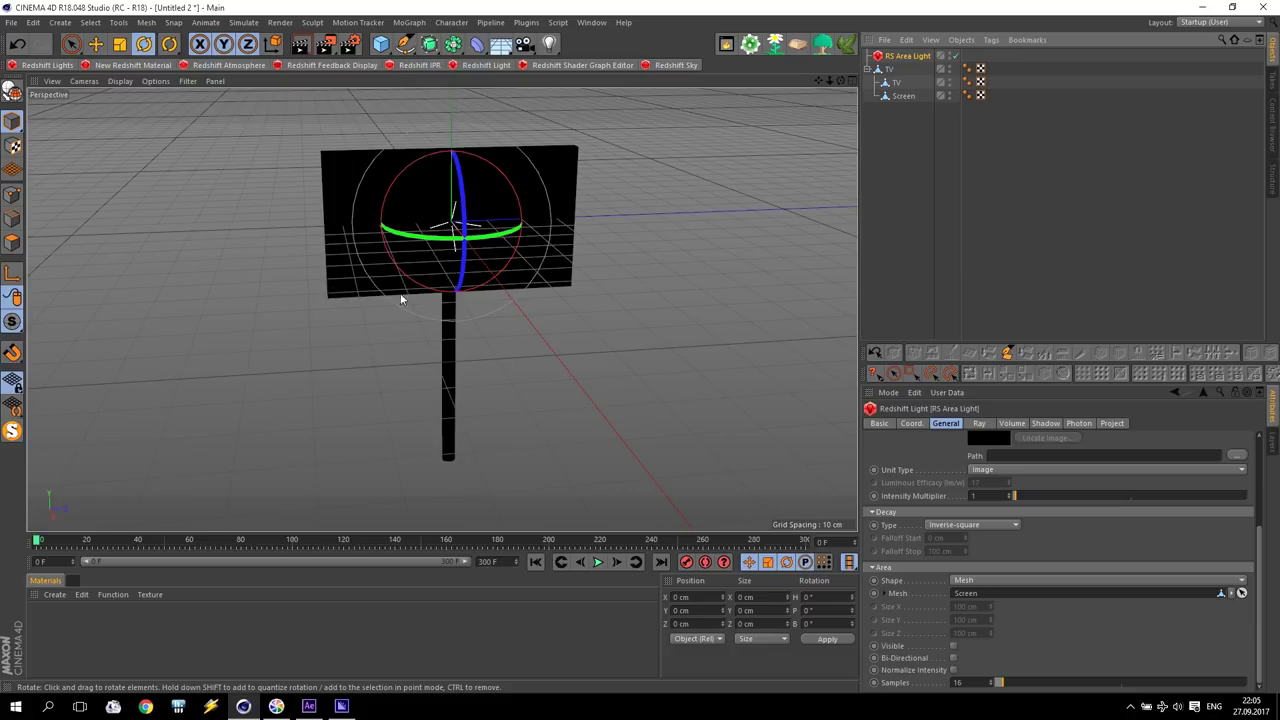
scroll(383, 218, "up", 3)
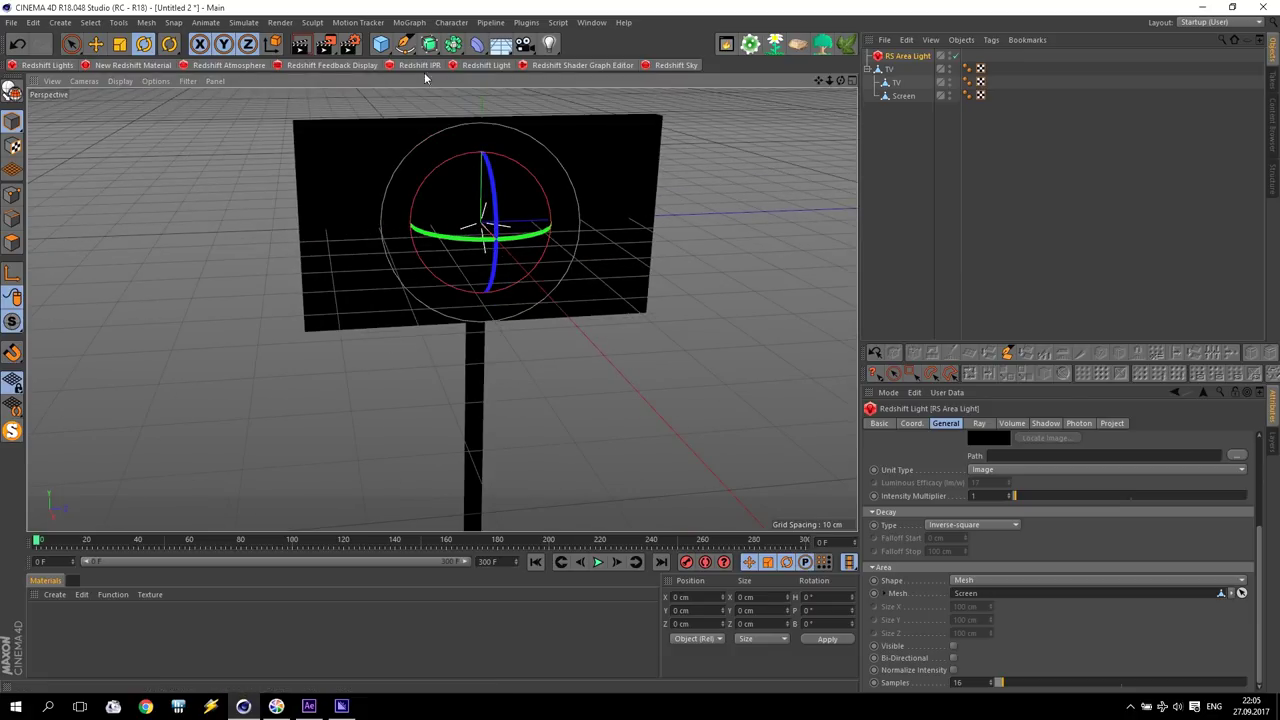
- Switch the viewport to Quick Shading and start a Redshift IPR preview in an enlarged window
left_click(120, 81)
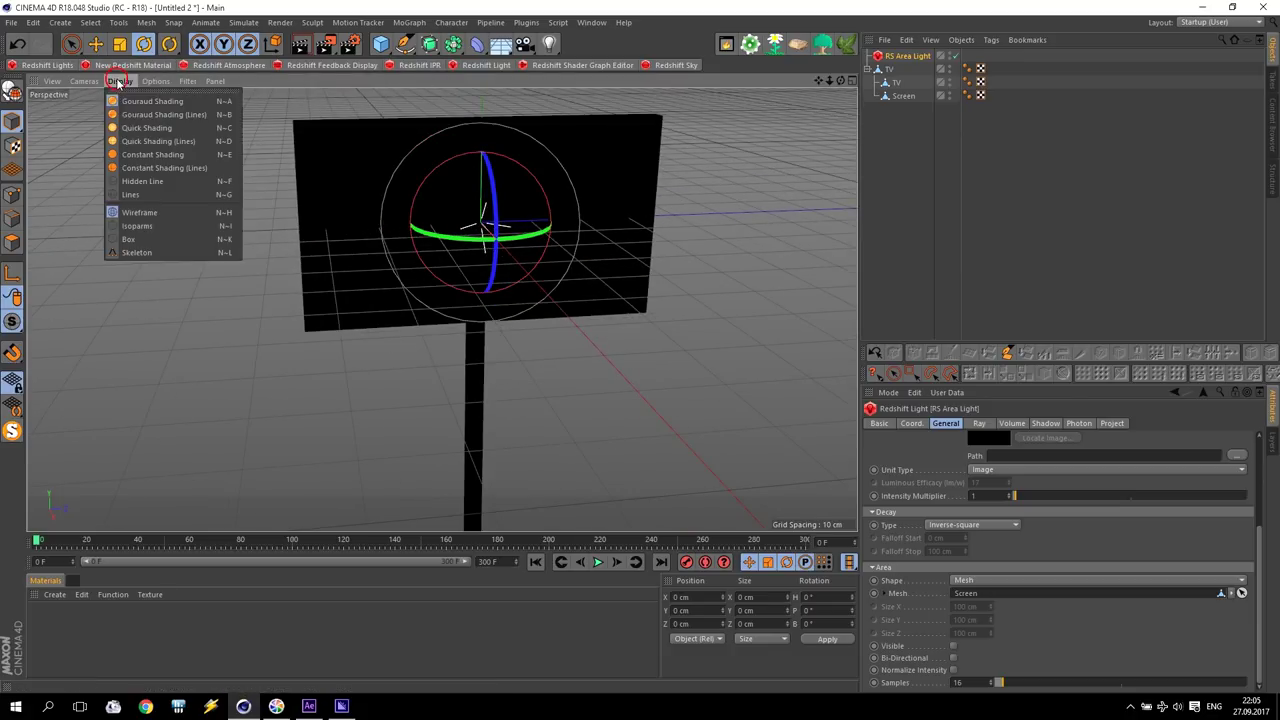
left_click(162, 128)
left_click(420, 65)
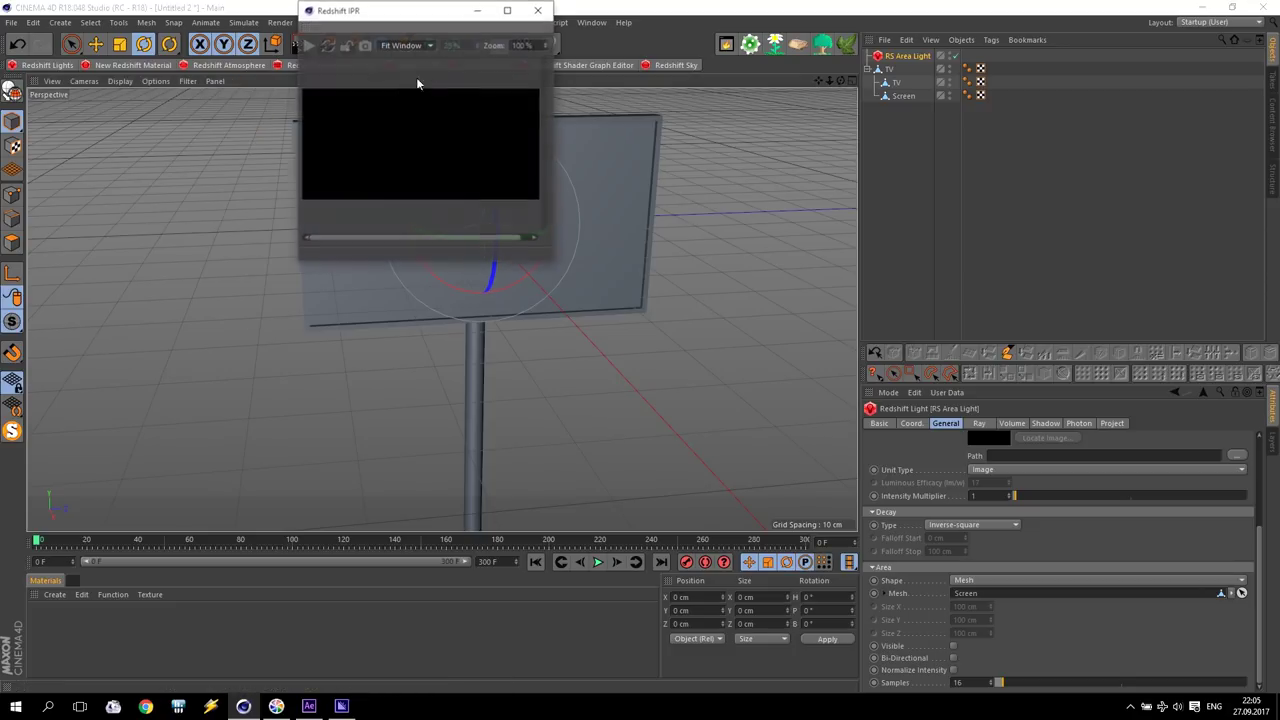
left_click_drag(358, 19, 90, 118)
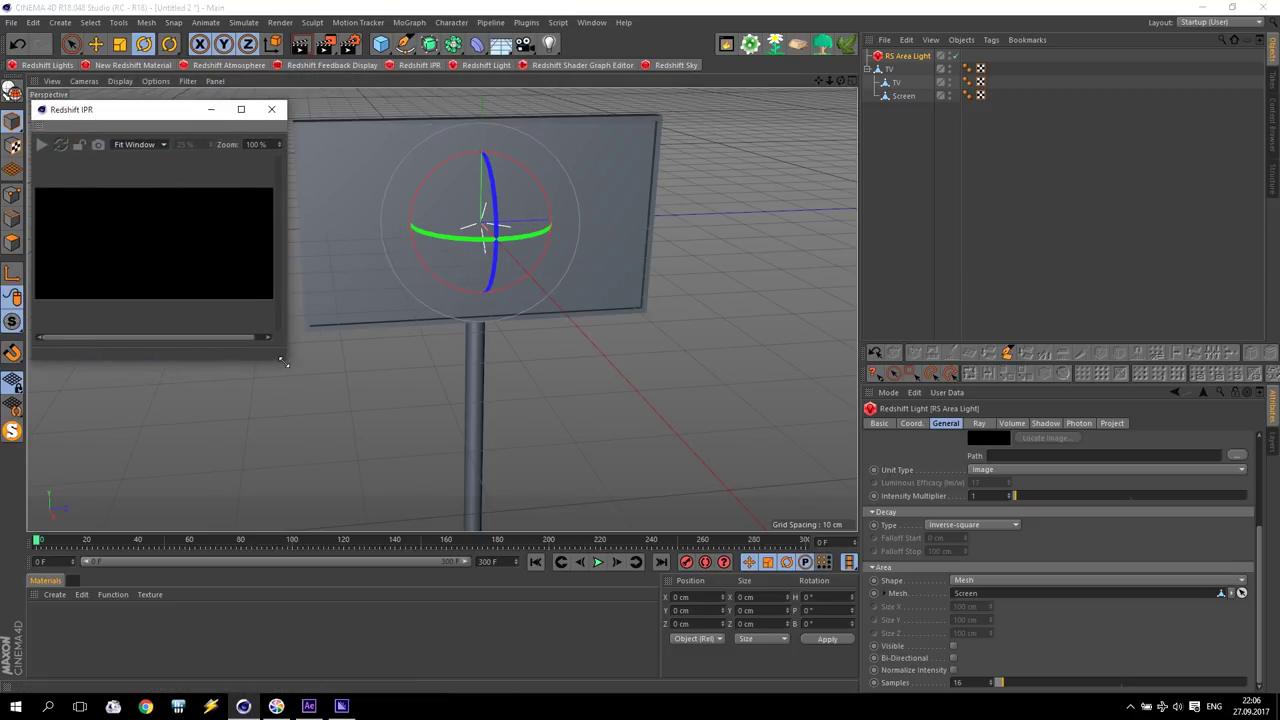
left_click_drag(284, 358, 673, 491)
left_click(42, 145)
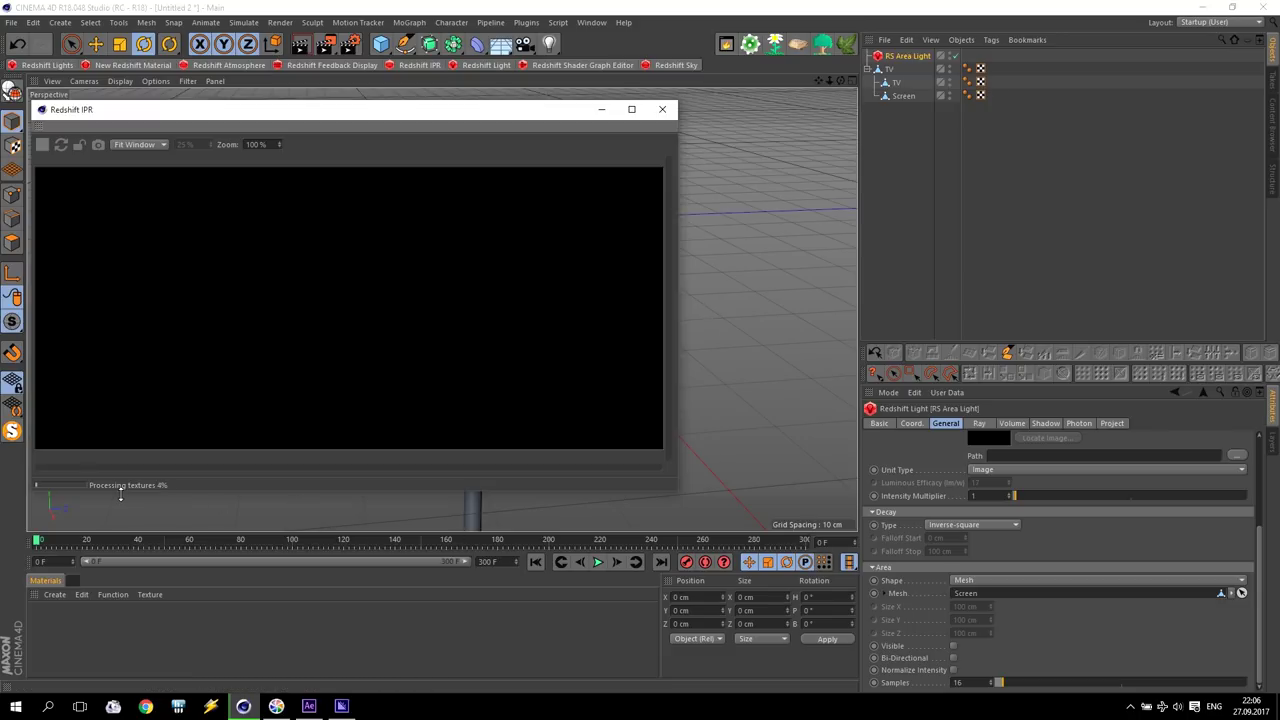
mouse_move(316, 125)
left_mouse_down()
mouse_move(429, 160)
mouse_move(395, 128)
left_mouse_up()
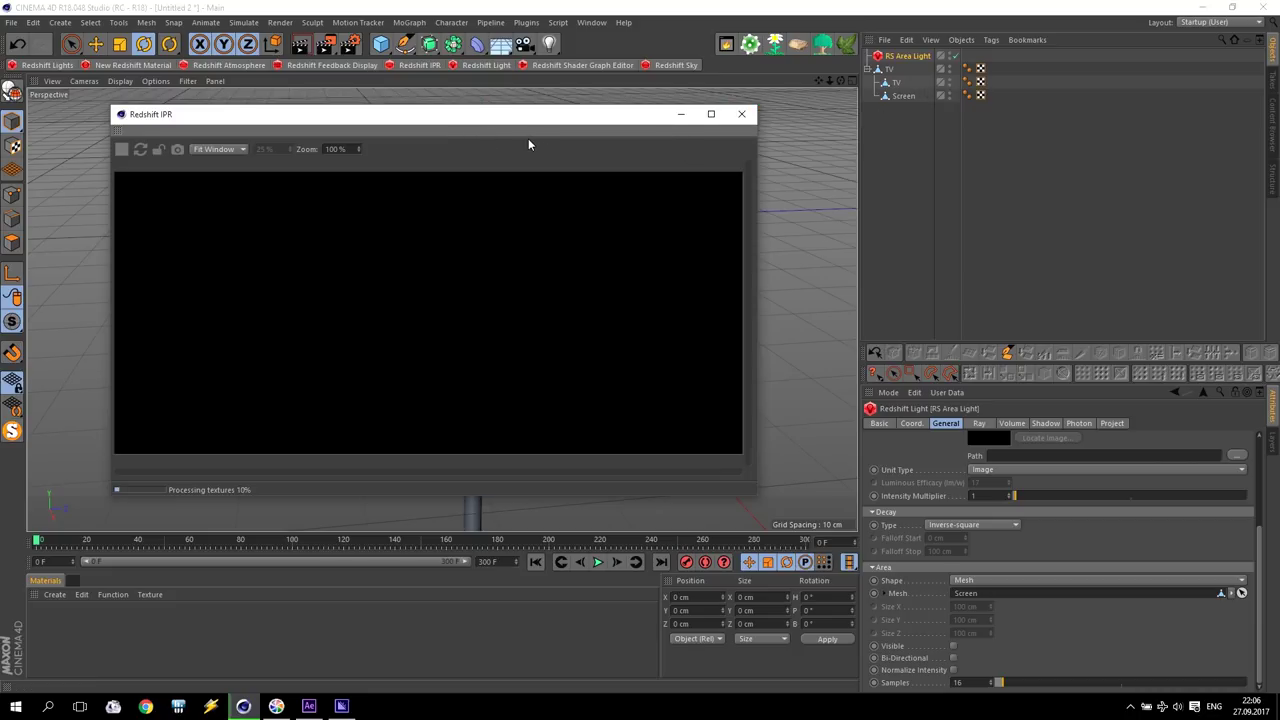
left_click_drag(508, 117, 460, 115)
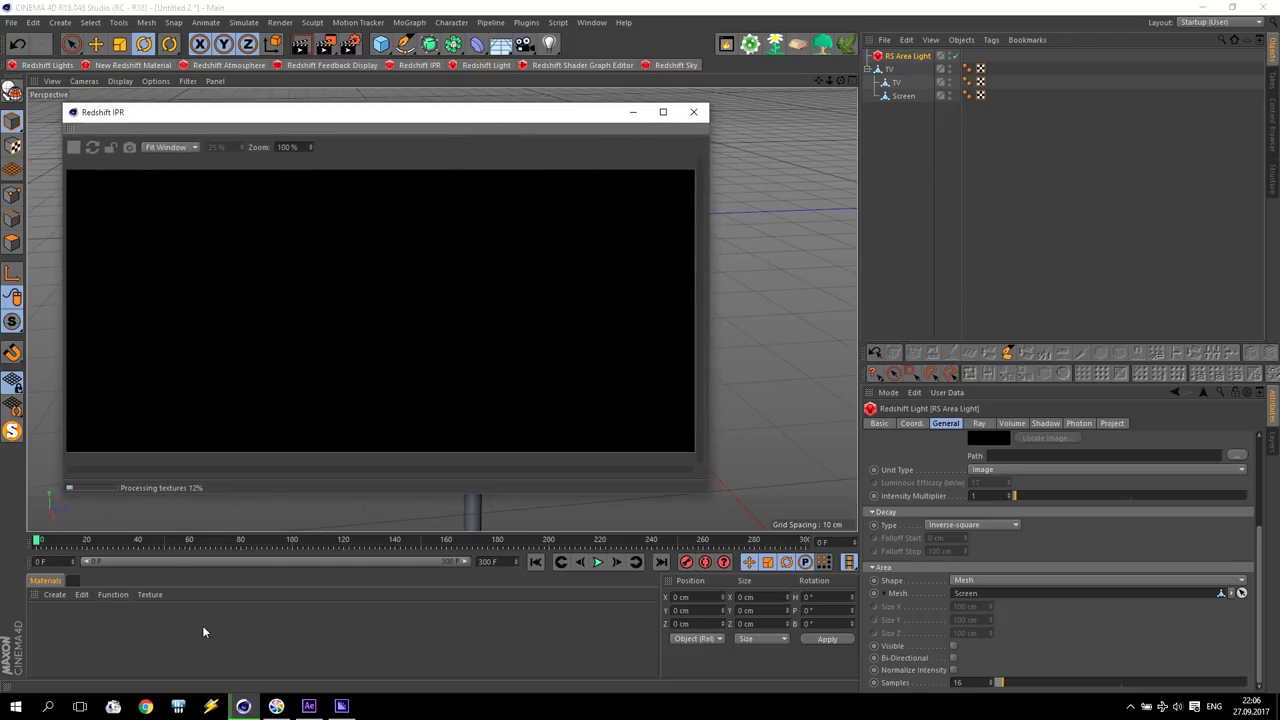
- Create a new RS Material and close the IPR window
left_click(130, 65)
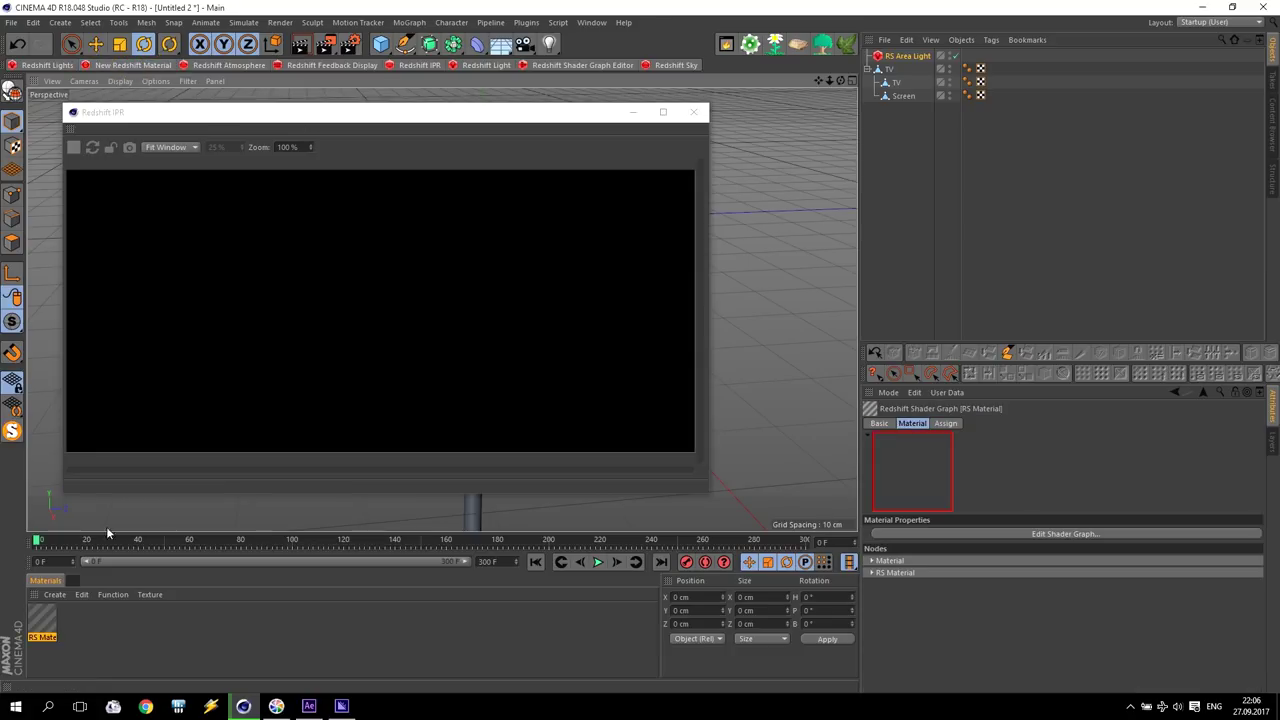
left_click(42, 620)
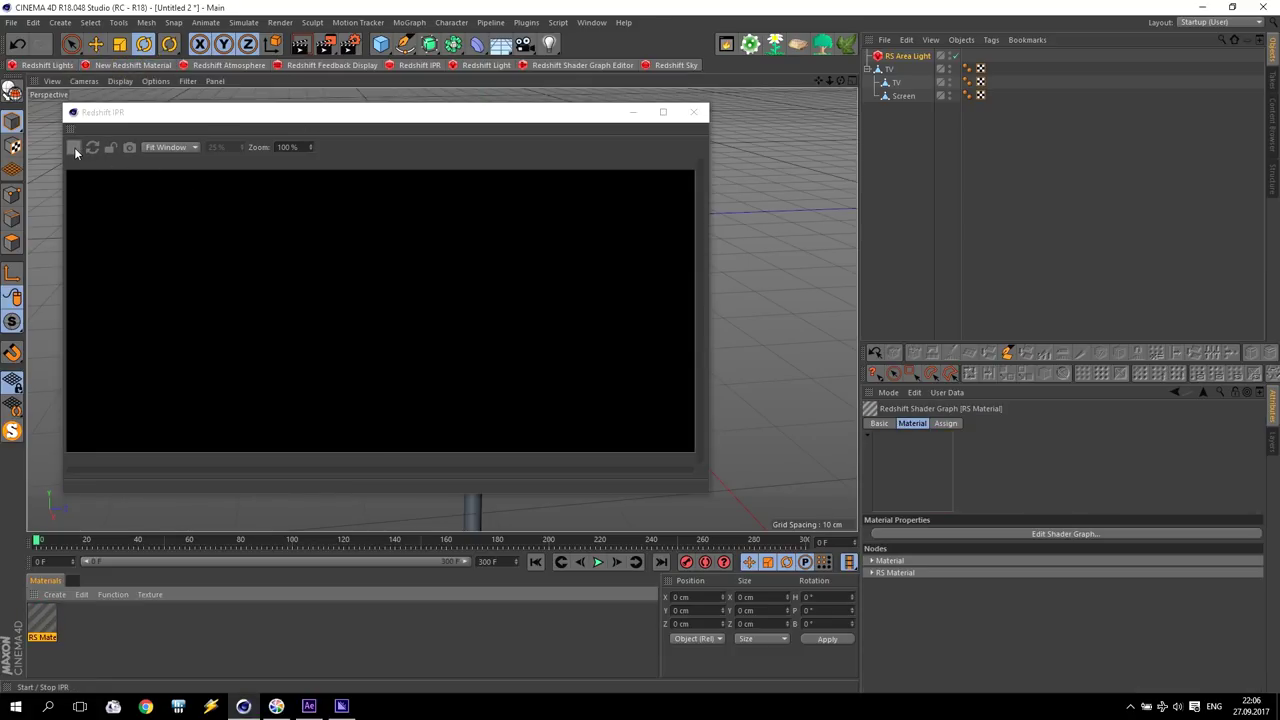
left_click(693, 112)
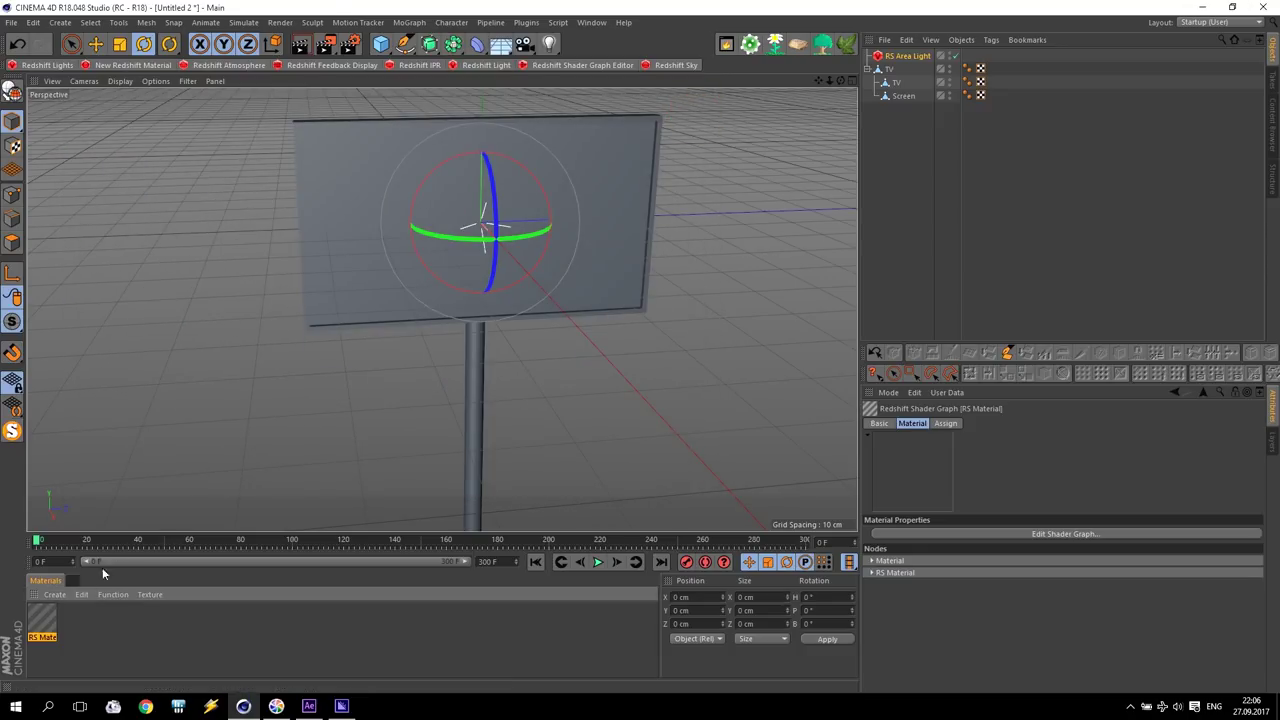
- Check Media Encoder, then deselect the light and orbit until the TV sign faces the view squarely
left_click(342, 706)
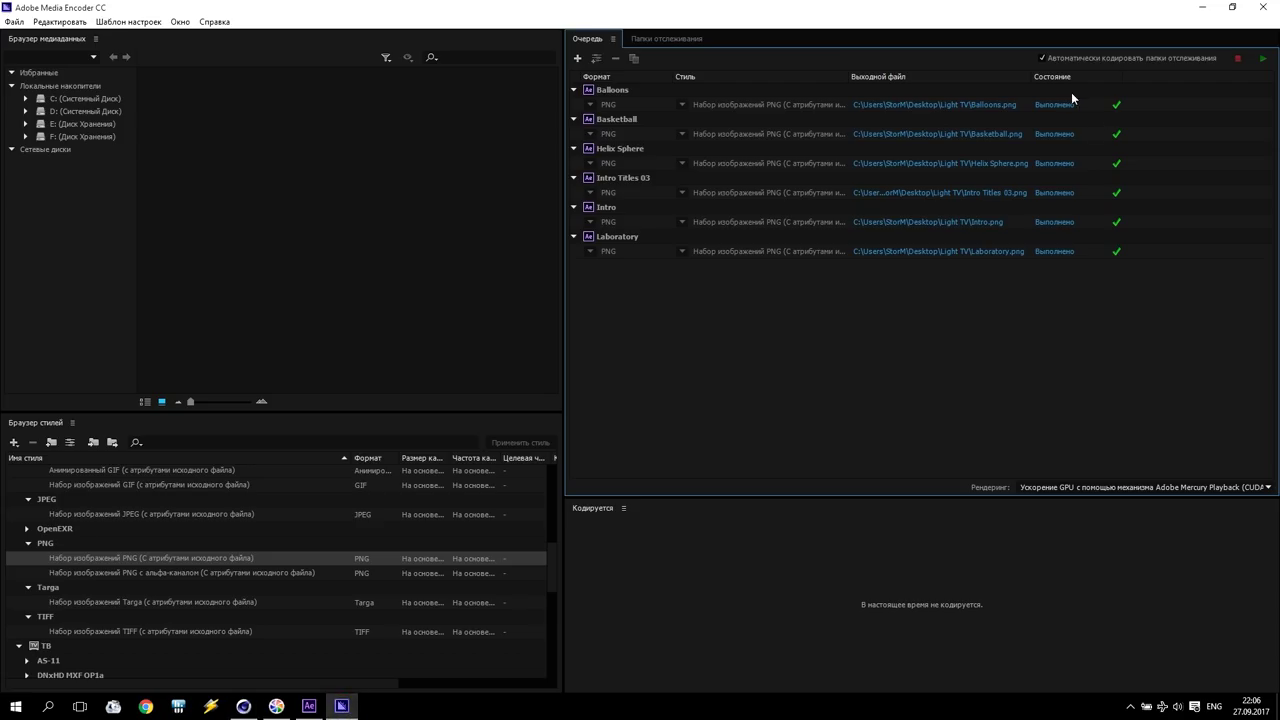
left_click(1204, 10)
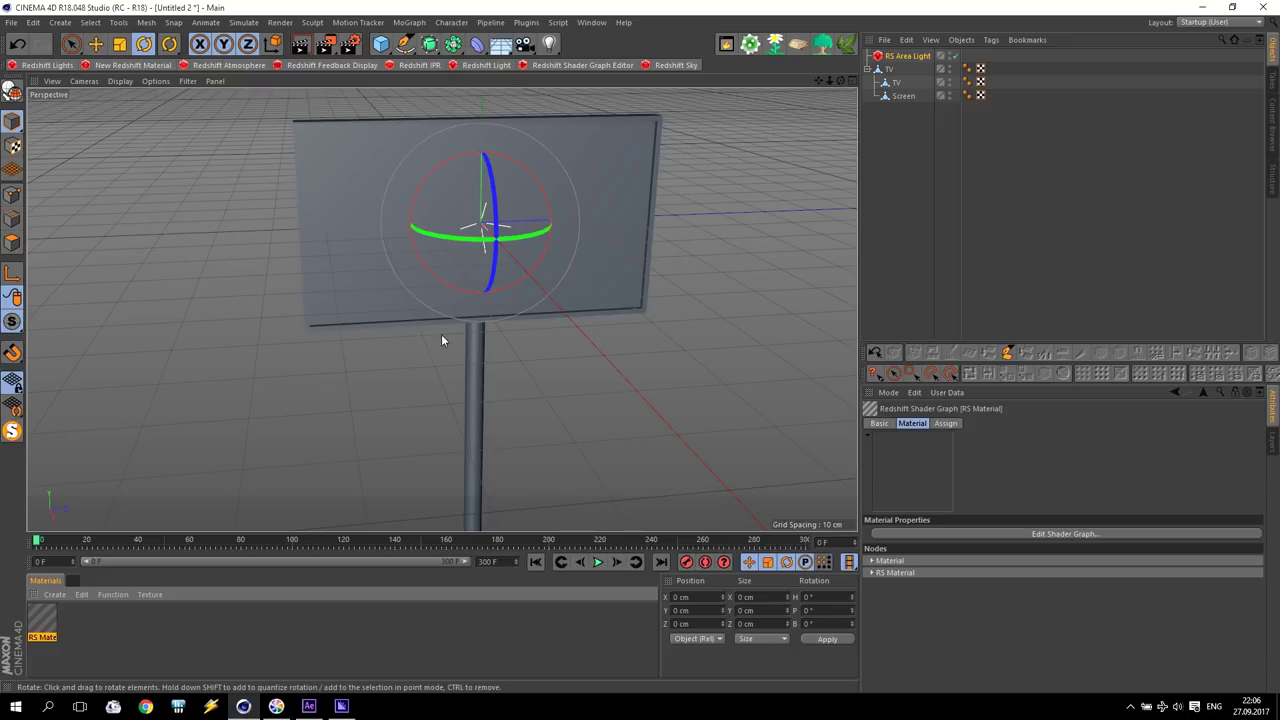
left_click(453, 305)
left_click(171, 357)
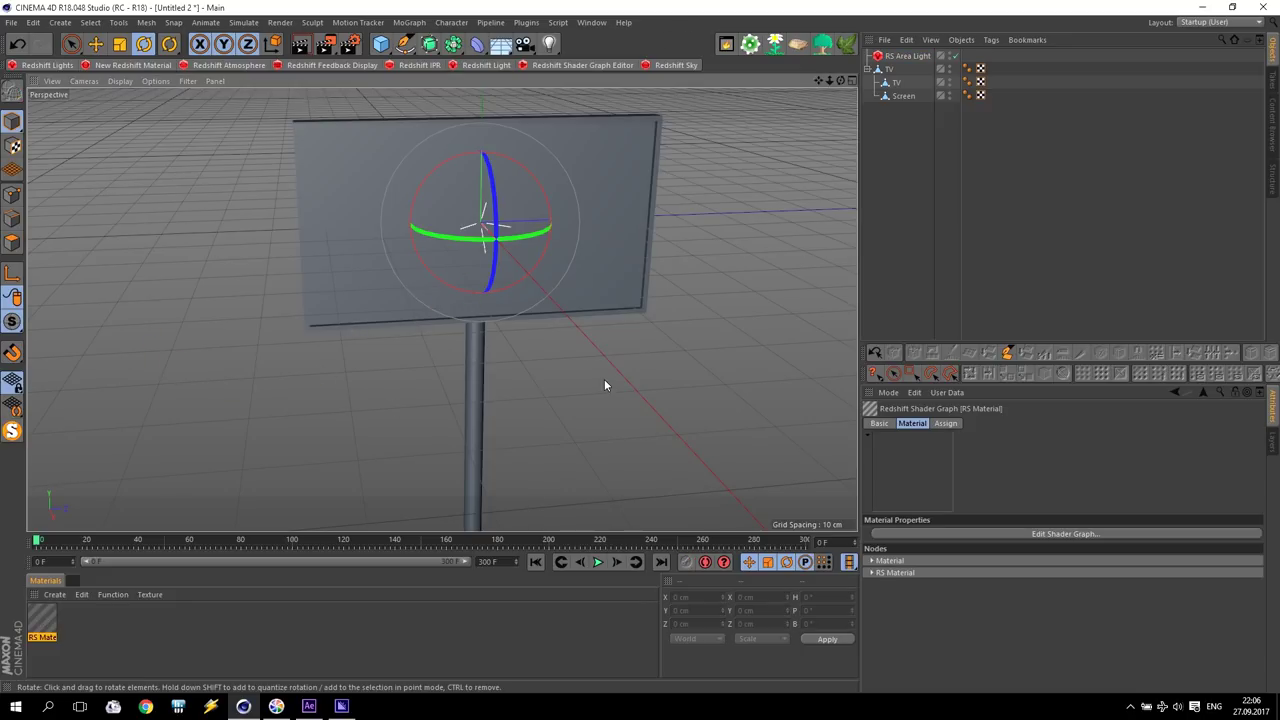
scroll(606, 380, "up", 3)
scroll(608, 376, "down", 2)
scroll(544, 316, "down", 2)
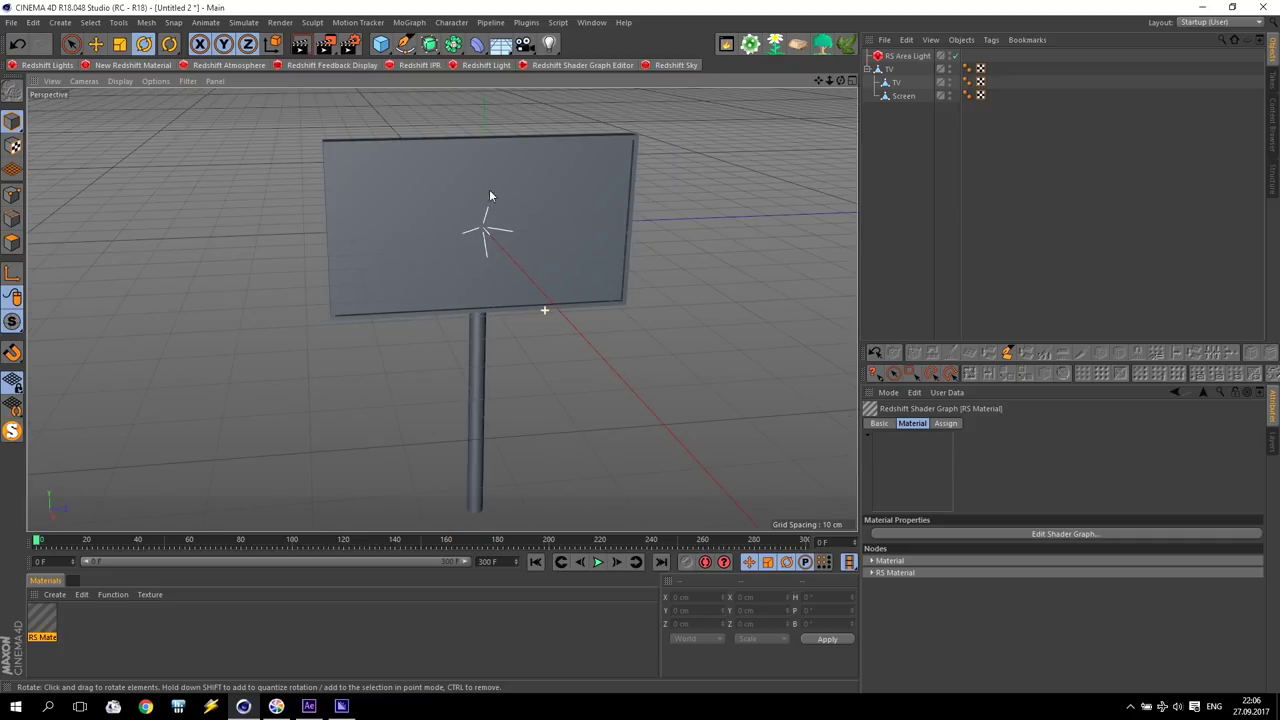
scroll(480, 170, "up", 2)
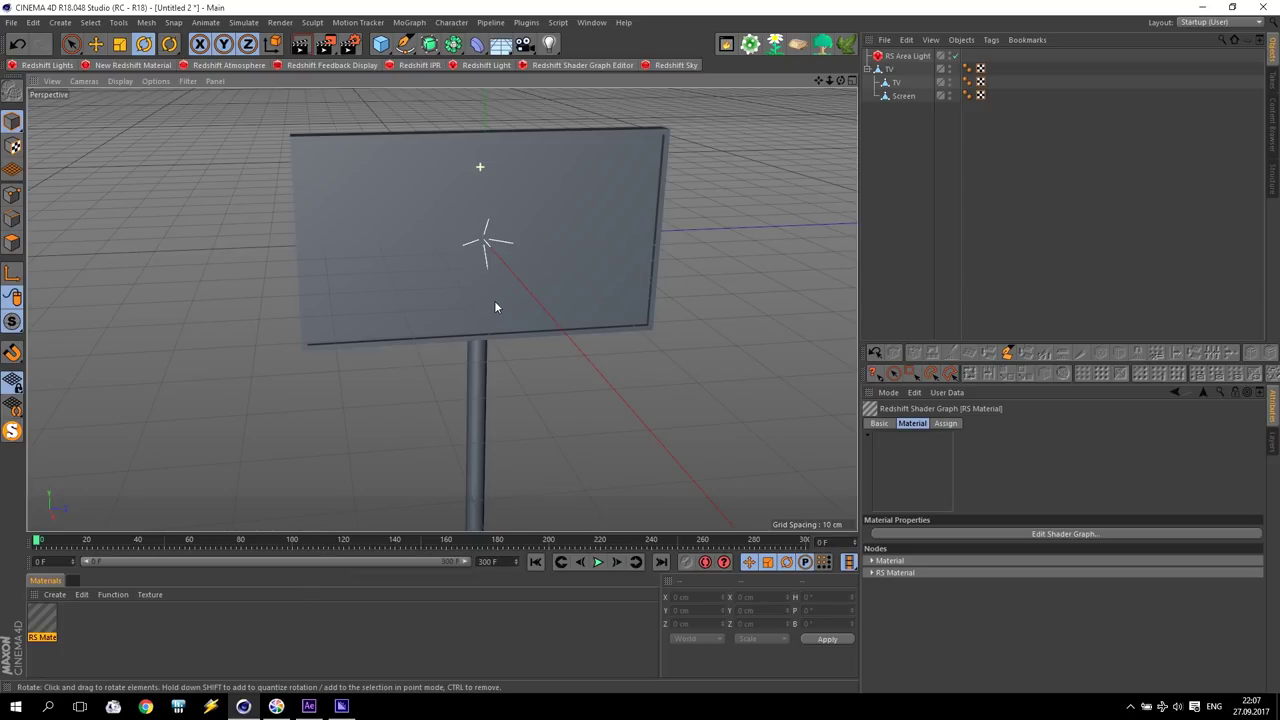
mouse_move(520, 225)
left_mouse_down("alt")
mouse_move(450, 178)
mouse_move(464, 192)
left_mouse_up("alt")
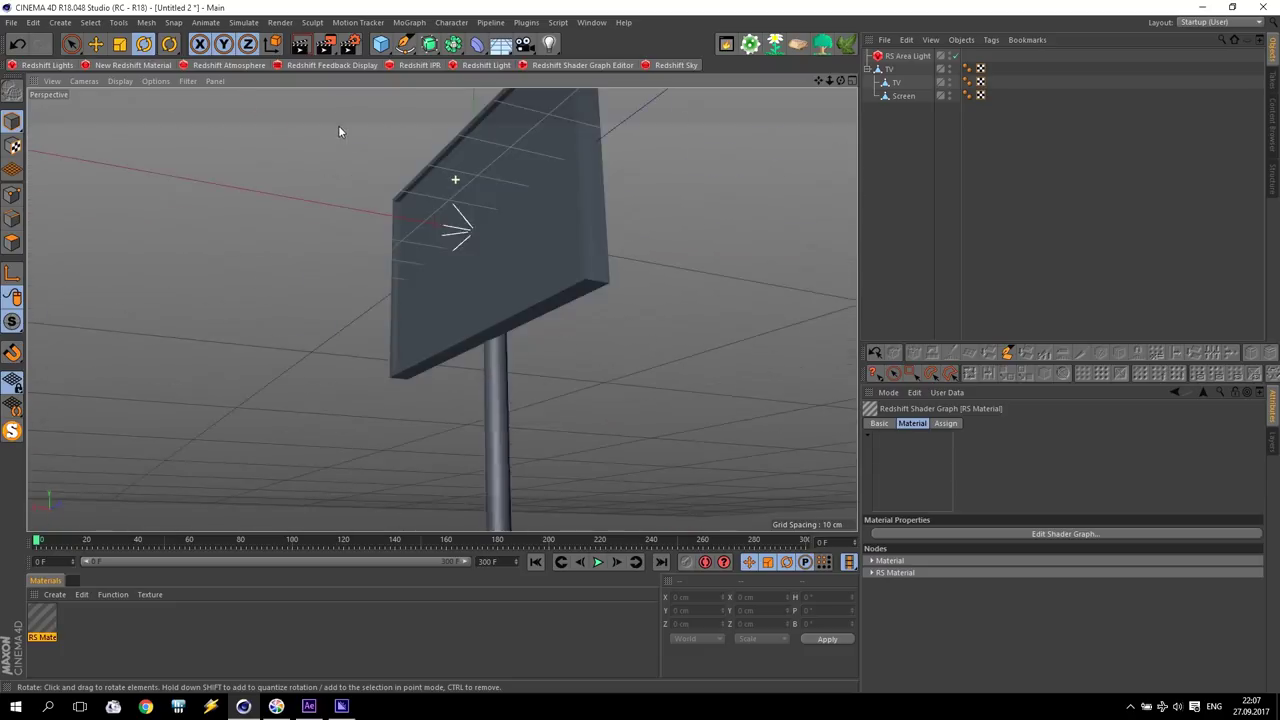
- Render the scene into the Picture Viewer and bring the viewer to the front
left_click(325, 44)
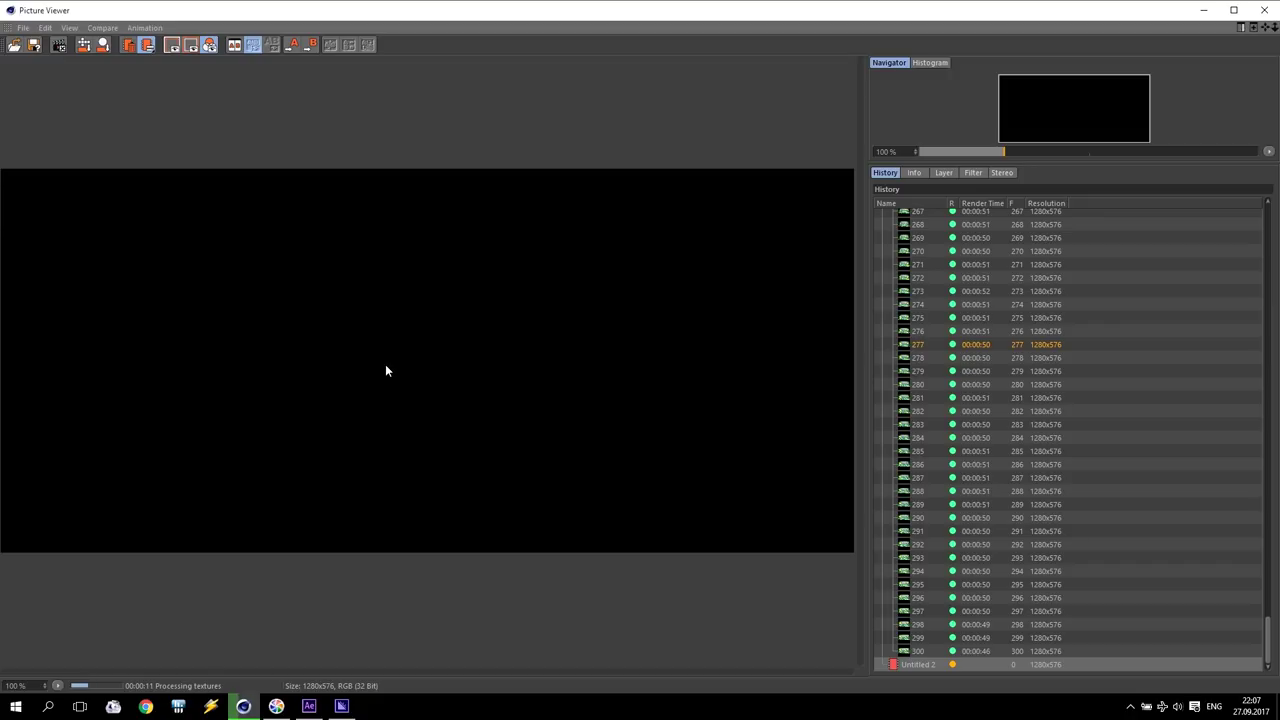
scroll(386, 370, "down", 1)
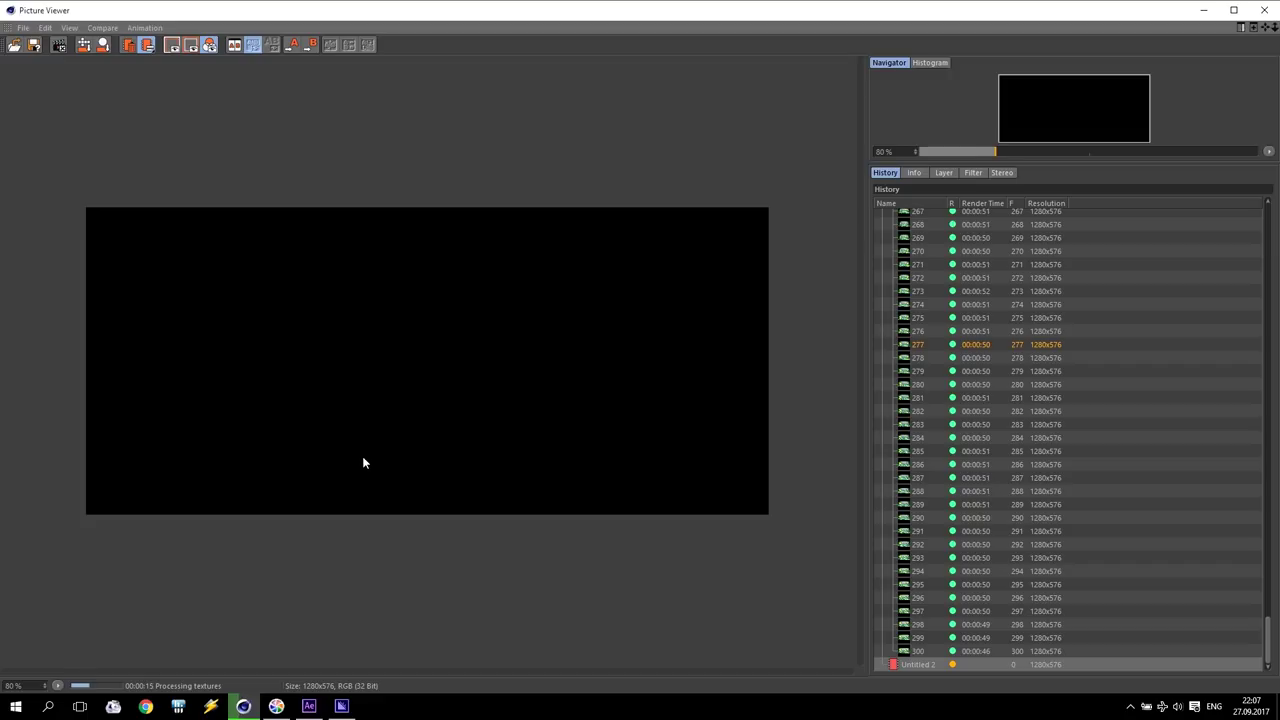
scroll(362, 456, "up", 1)
left_click(264, 707)
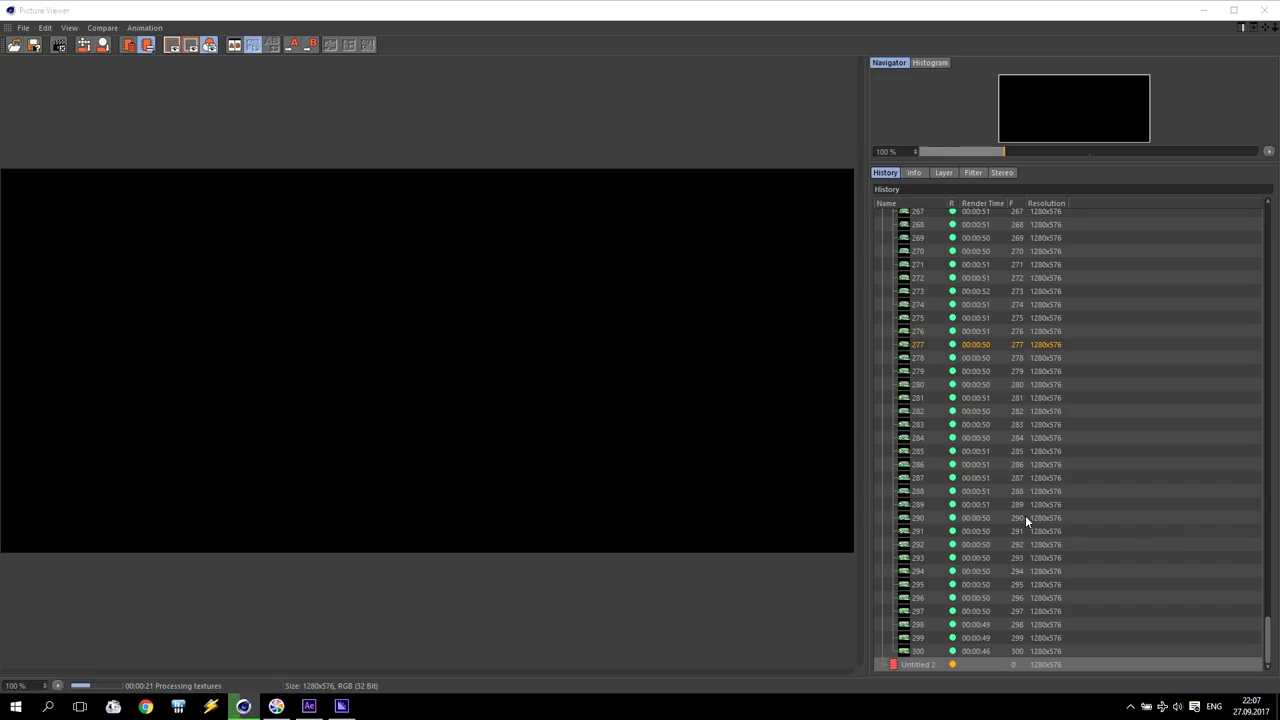
left_click(1272, 628)
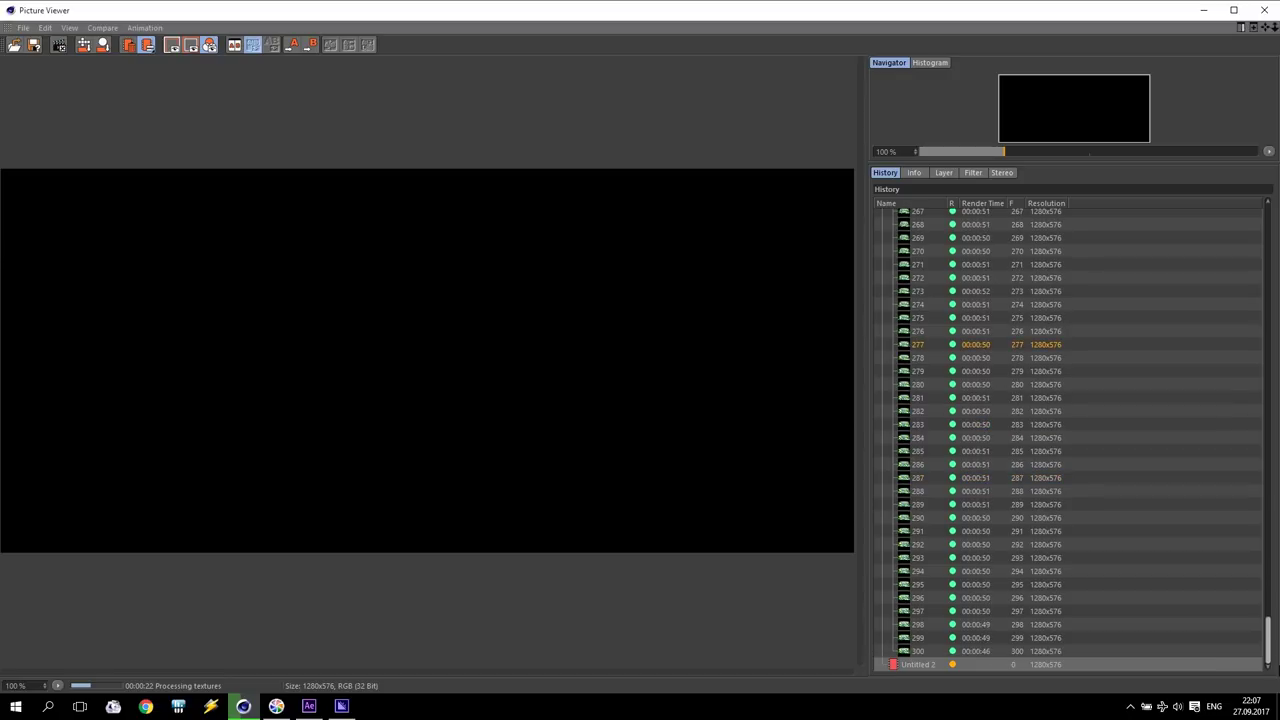
- Display frames 0 through 20 of the earlier TVs render from the history
left_click(927, 659)
left_click(1267, 612)
left_click_drag(1267, 612, 1268, 272)
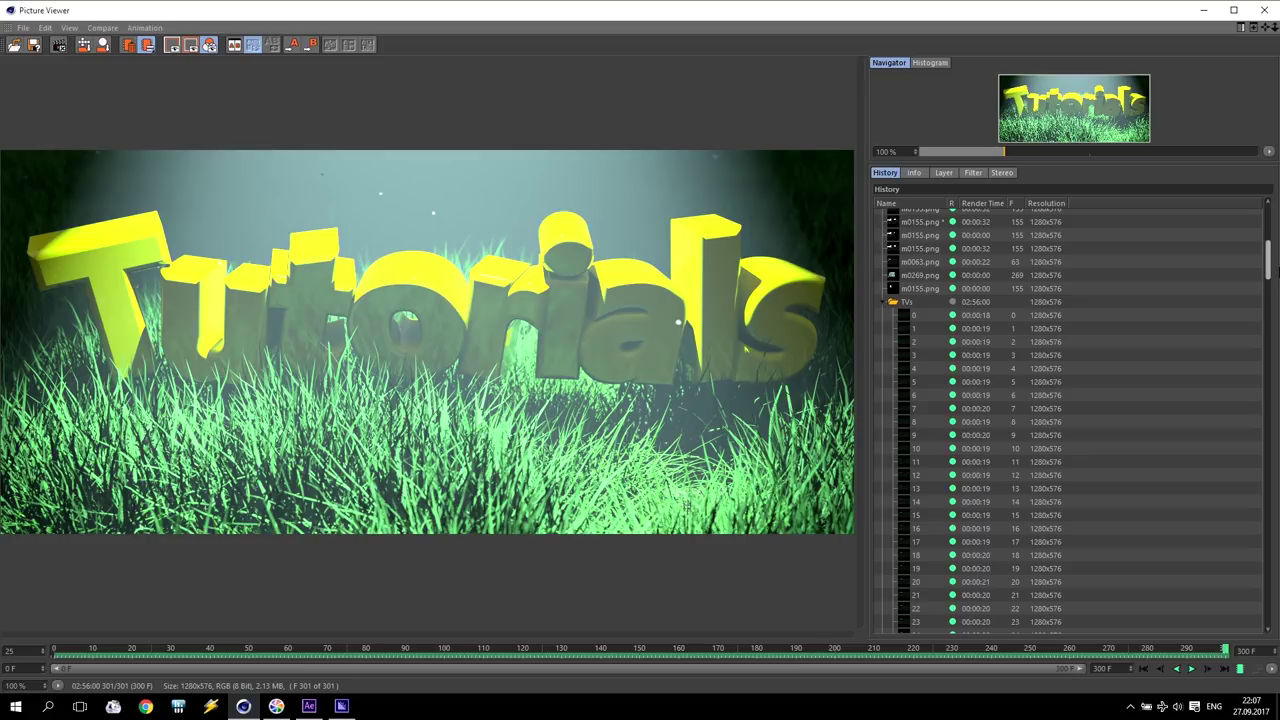
left_click(991, 317)
left_click(987, 329)
left_click(983, 355)
left_click(980, 408)
left_click(980, 461)
left_click(981, 515)
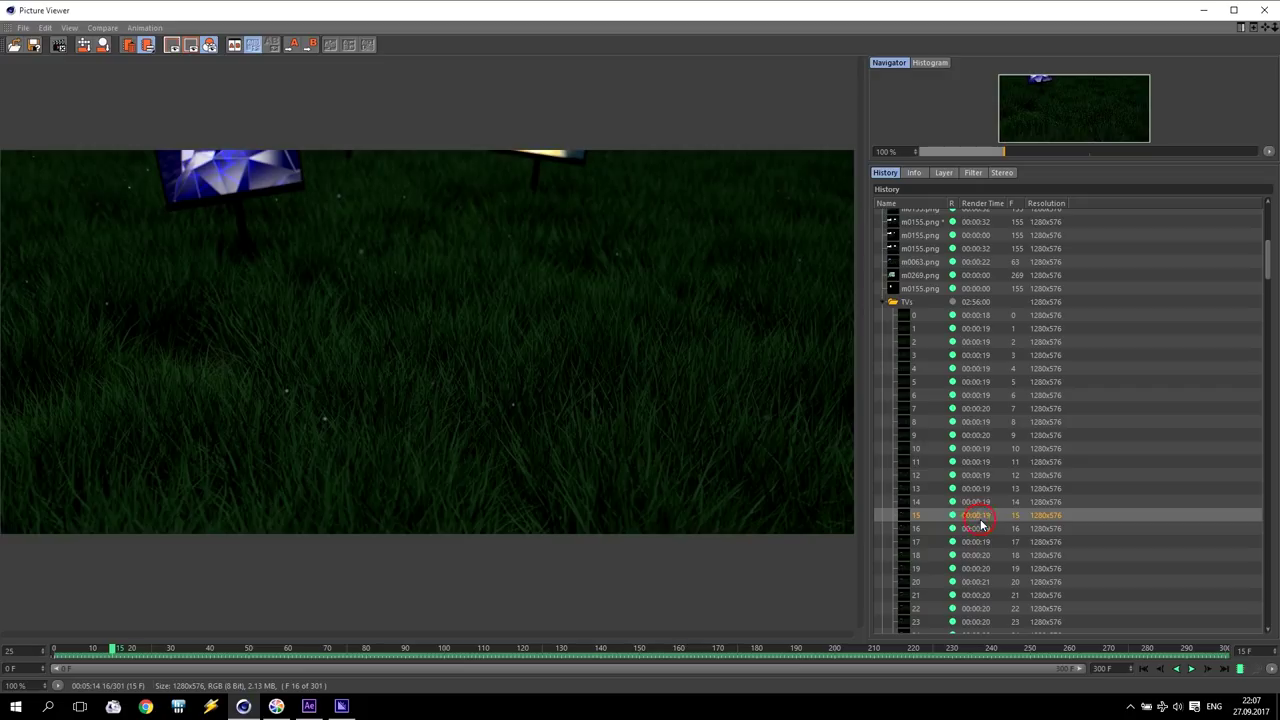
left_click(1002, 581)
scroll(1002, 584, "down", 4)
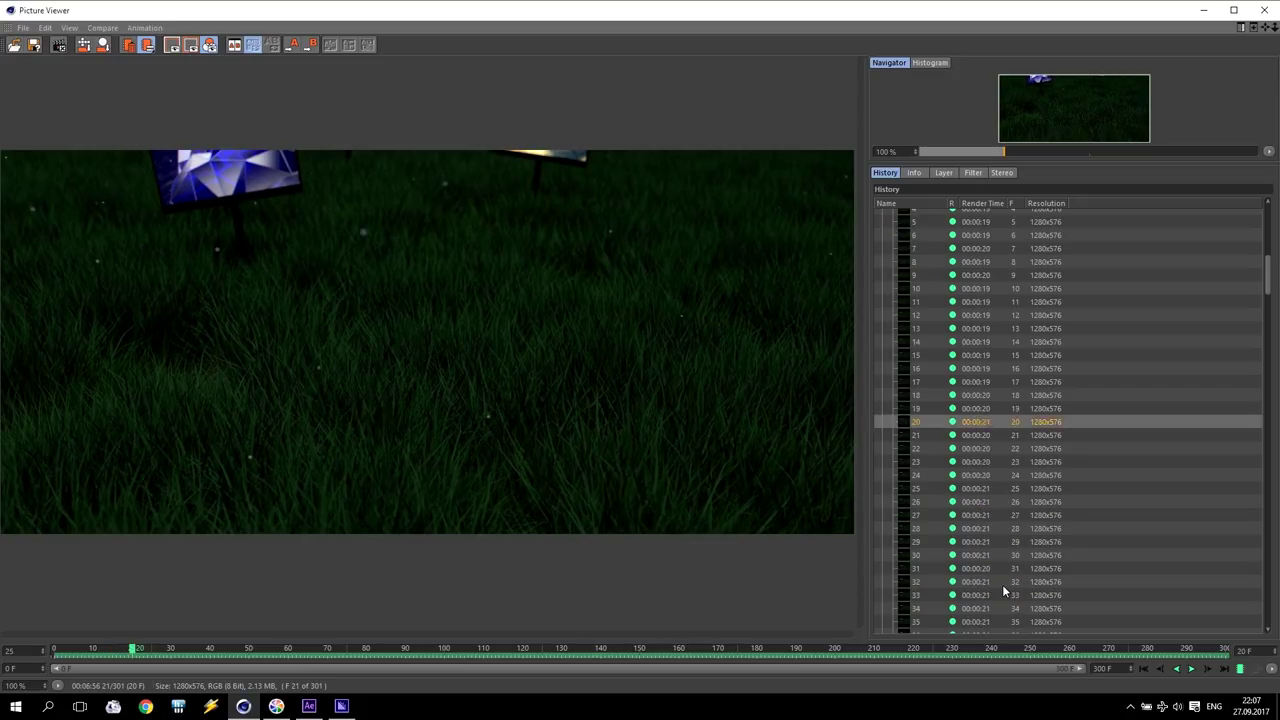
scroll(1002, 584, "down", 2)
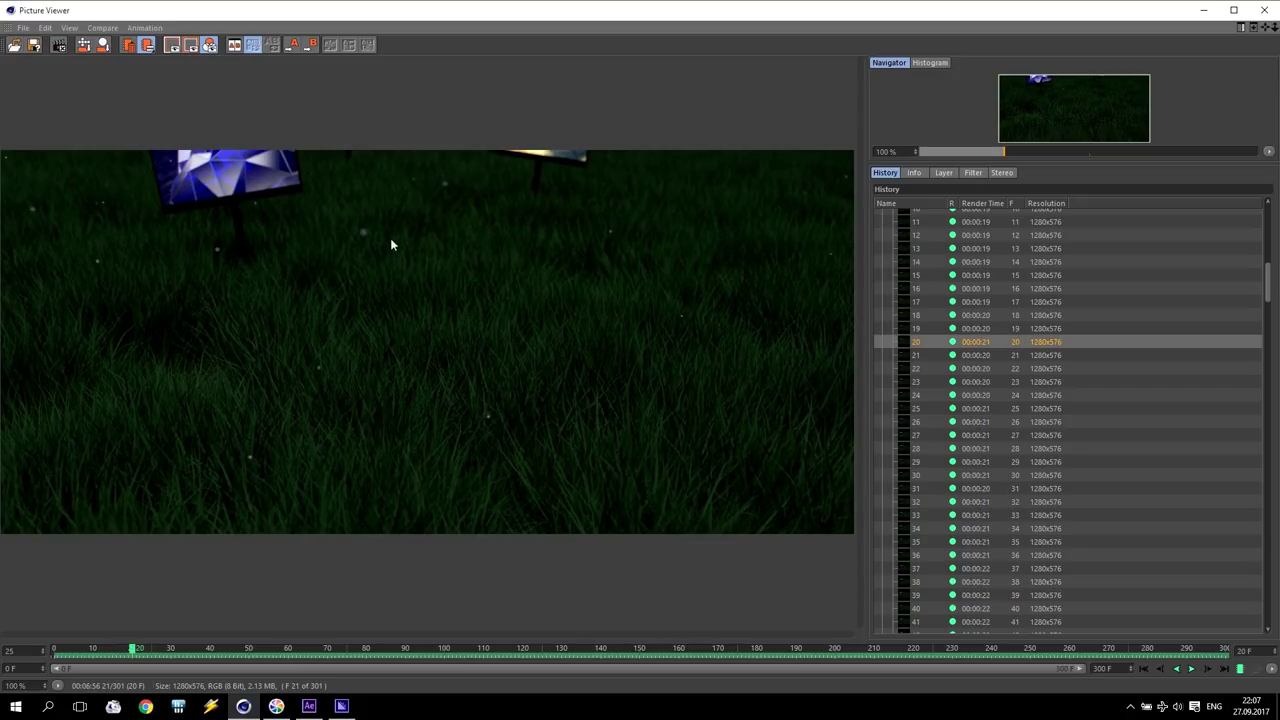
- Step through frames 29, 35, 49, 67 and 87 of the TVs render
left_click(969, 462)
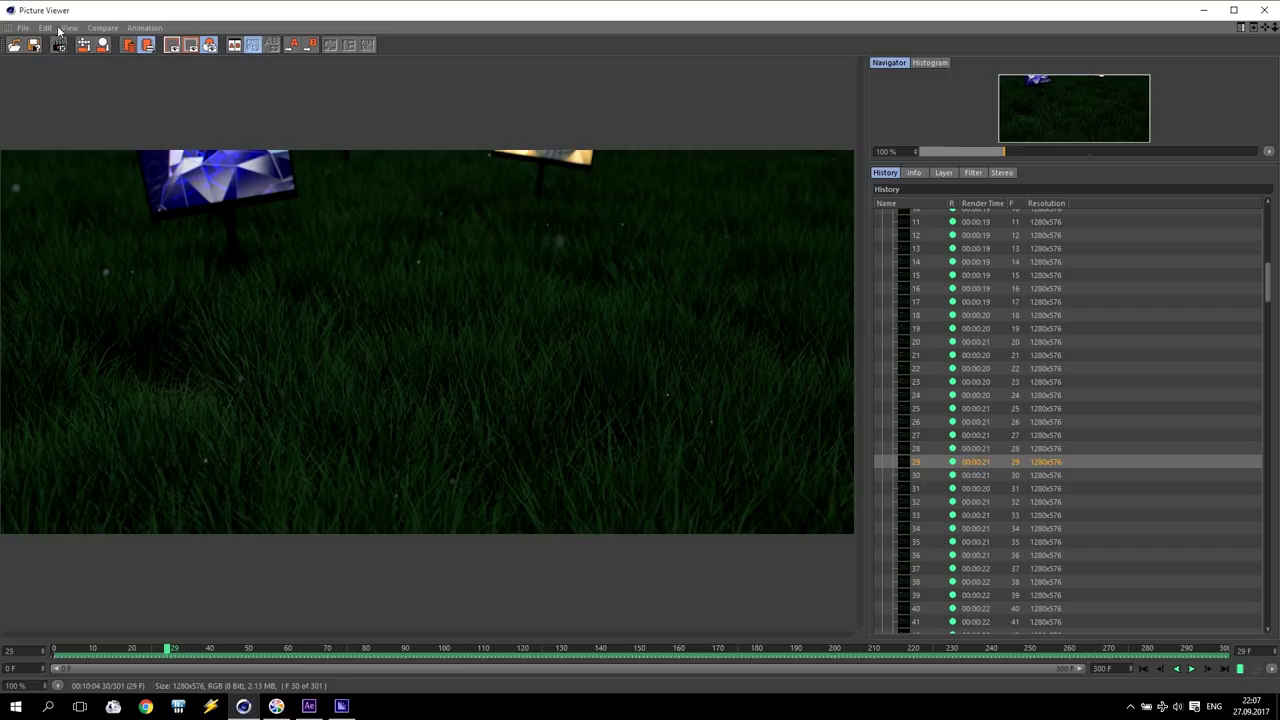
left_click(975, 541)
scroll(813, 509, "down", 1)
scroll(813, 509, "down", 2)
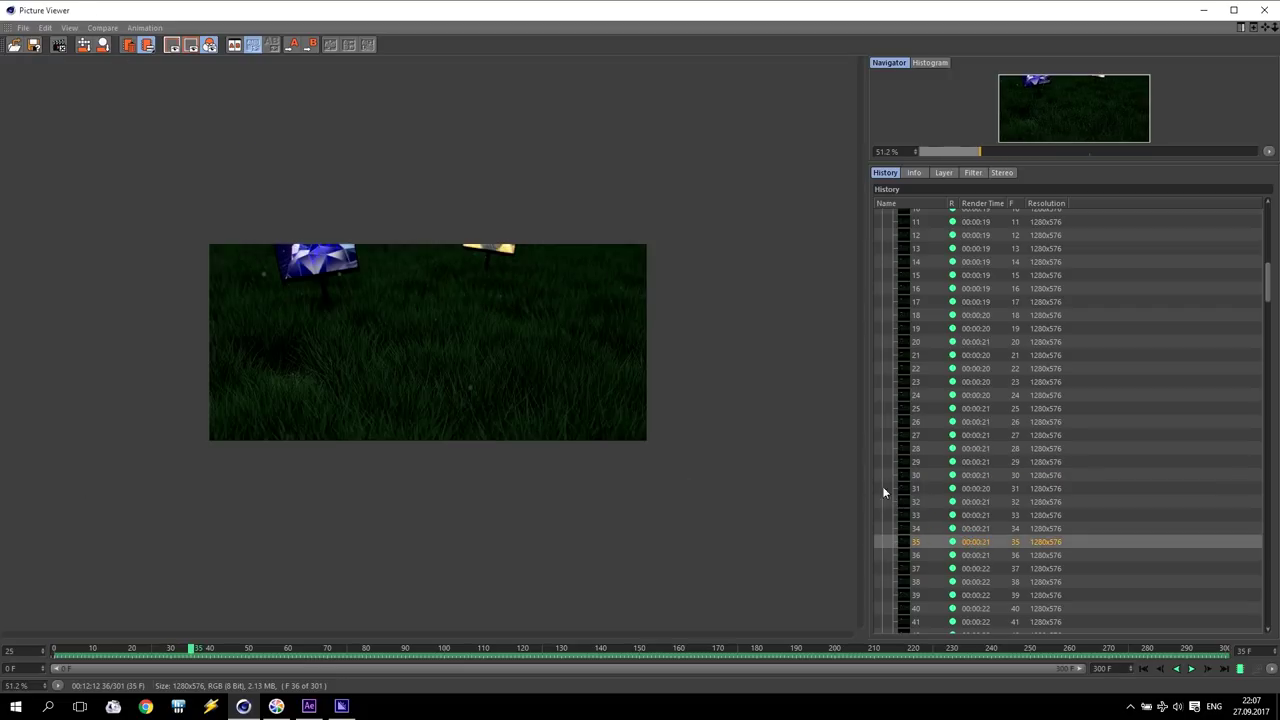
scroll(730, 441, "up", 3)
scroll(953, 554, "down", 2)
scroll(953, 554, "down", 2)
left_click(980, 568)
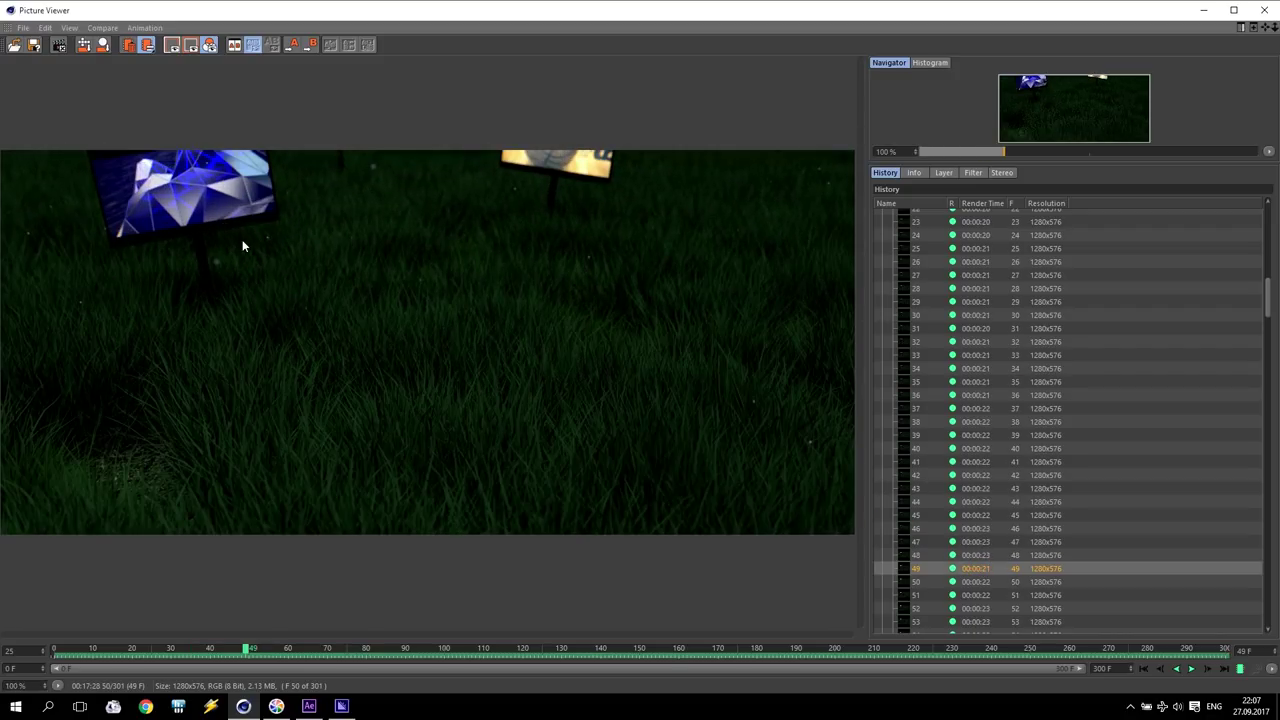
scroll(1014, 470, "down", 8)
left_click(1015, 488)
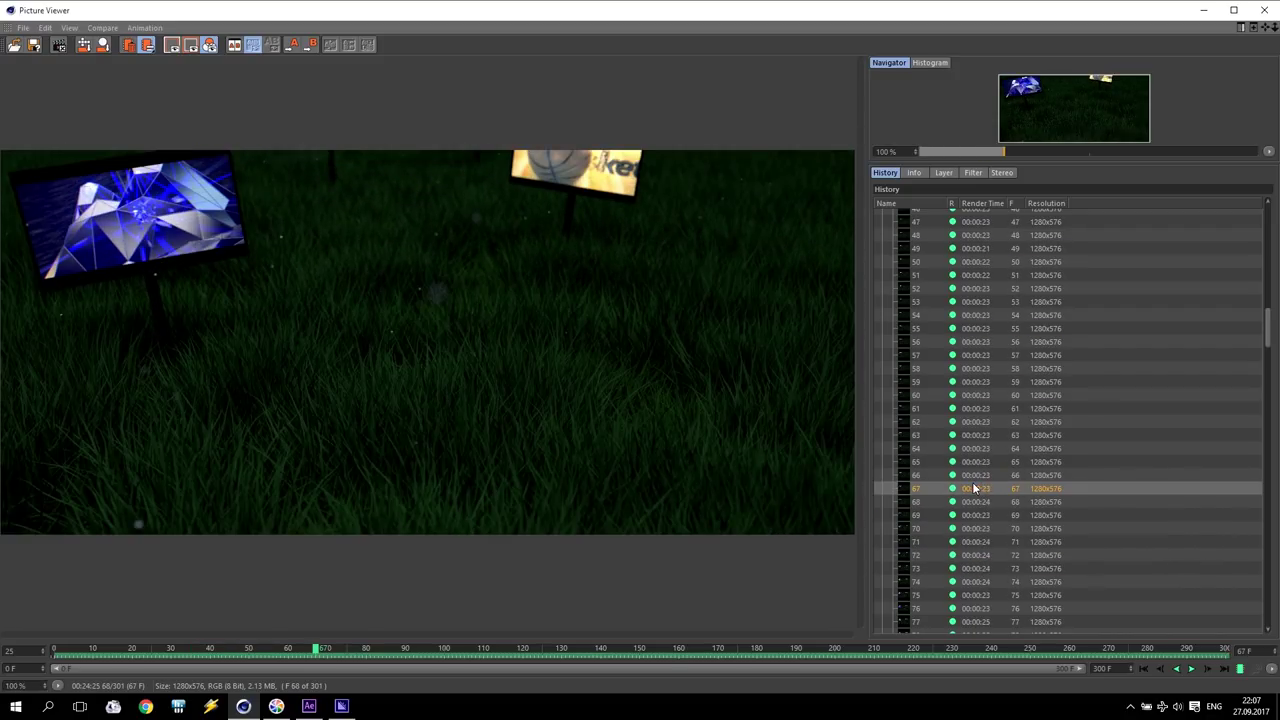
scroll(980, 490, "down", 6)
left_click(980, 515)
- View frames 126, 199 and 230, then scroll down to the new Untitled 2 render
scroll(981, 520, "down", 8)
left_click(984, 530)
scroll(987, 530, "down", 4)
left_click(984, 557)
scroll(985, 564, "down", 12)
left_click(980, 568)
scroll(986, 565, "down", 12)
left_click(977, 570)
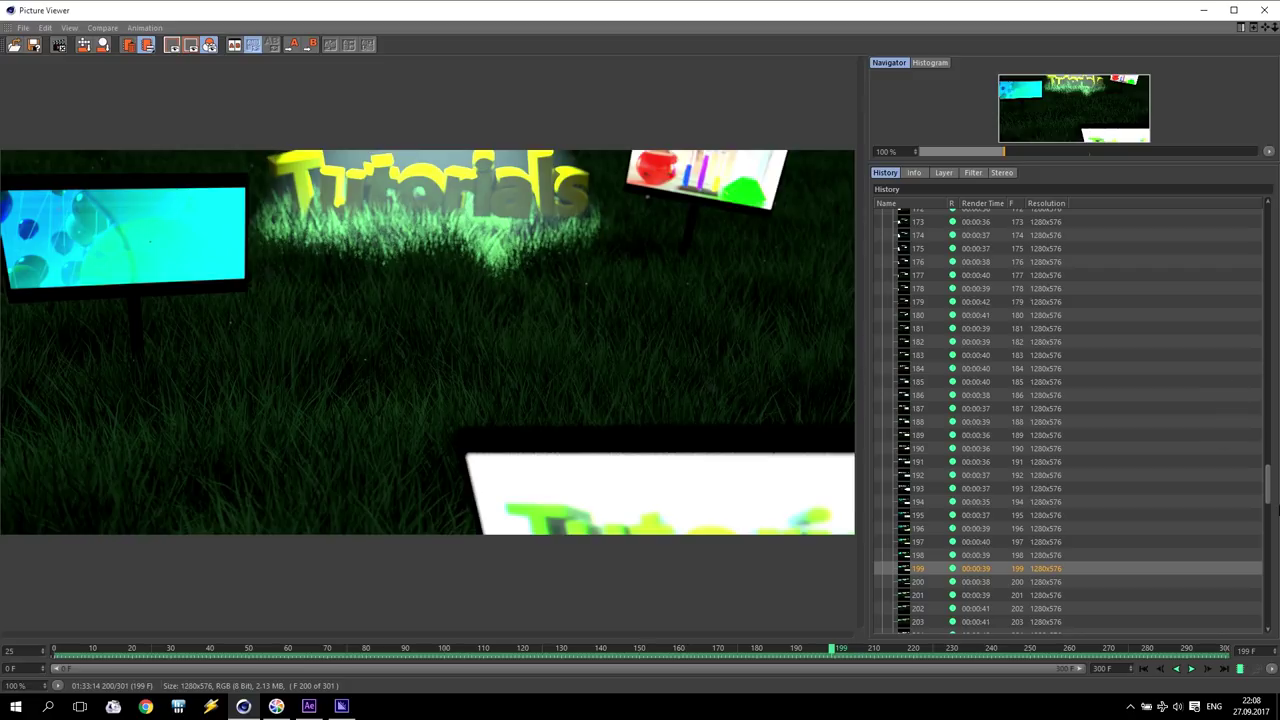
left_click_drag(1271, 486, 1271, 523)
left_click(966, 454)
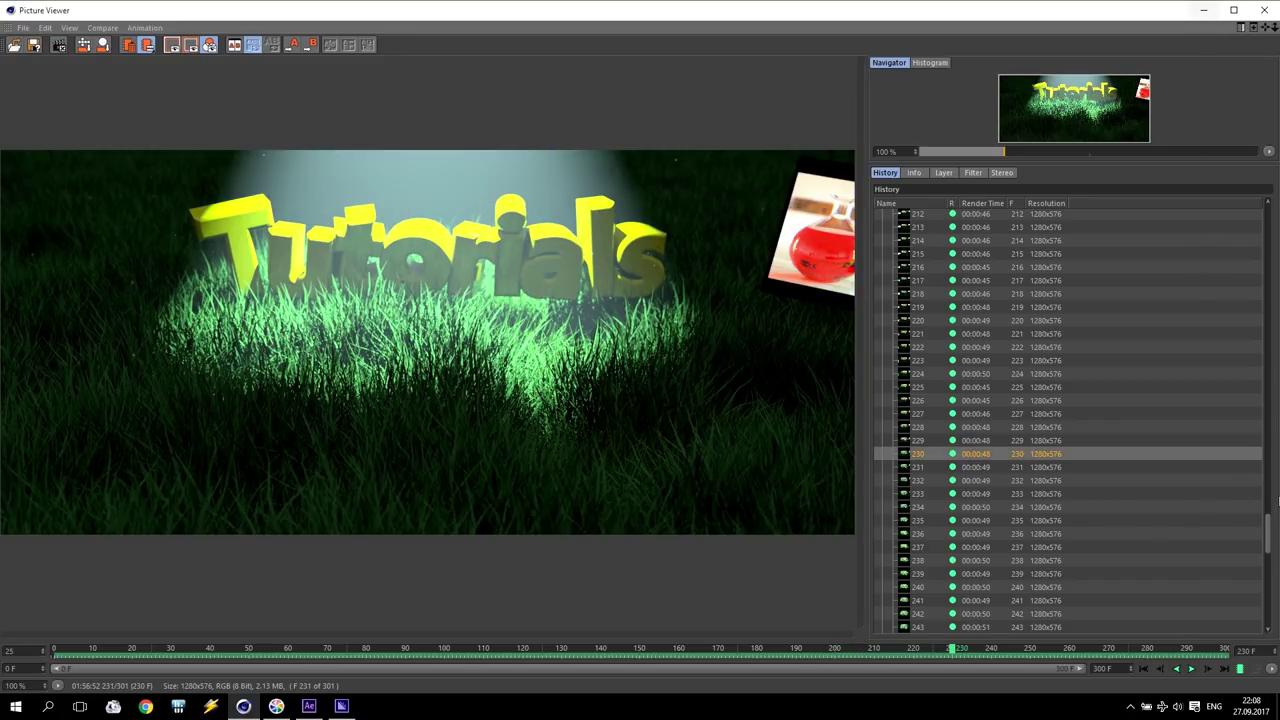
left_click_drag(1271, 520, 1271, 610)
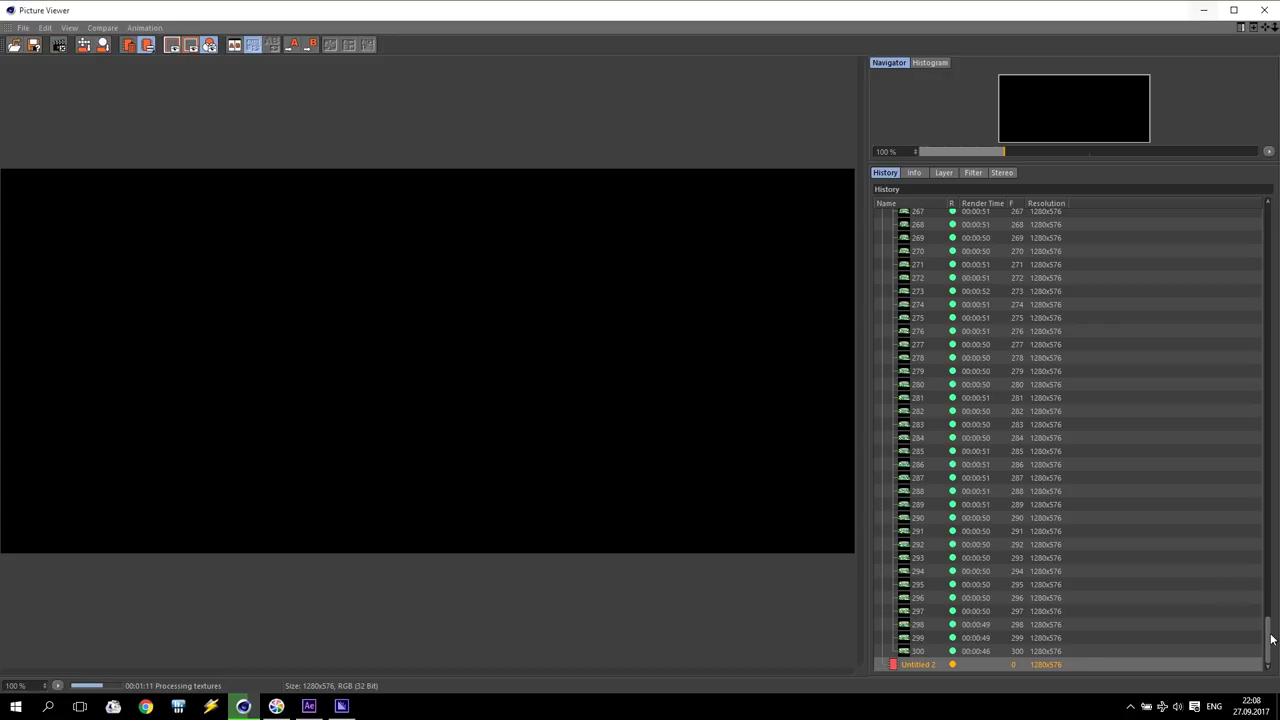
- Wait for the 1280x576 Untitled 2 render to finish, leaving a nearly black image
mouse_move(1268, 640)
left_mouse_down()
mouse_move(1278, 214)
mouse_move(1270, 660)
left_mouse_up()
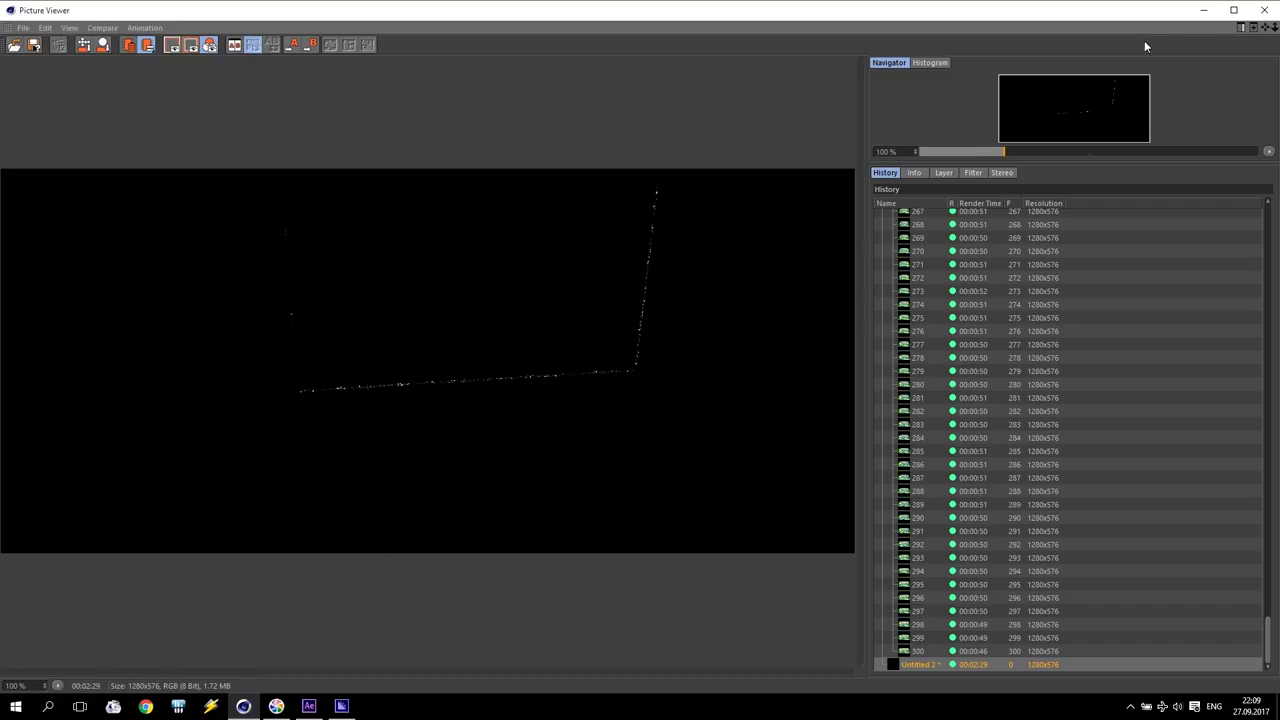
- Close the Picture Viewer and start the Redshift IPR live preview
left_click(1264, 10)
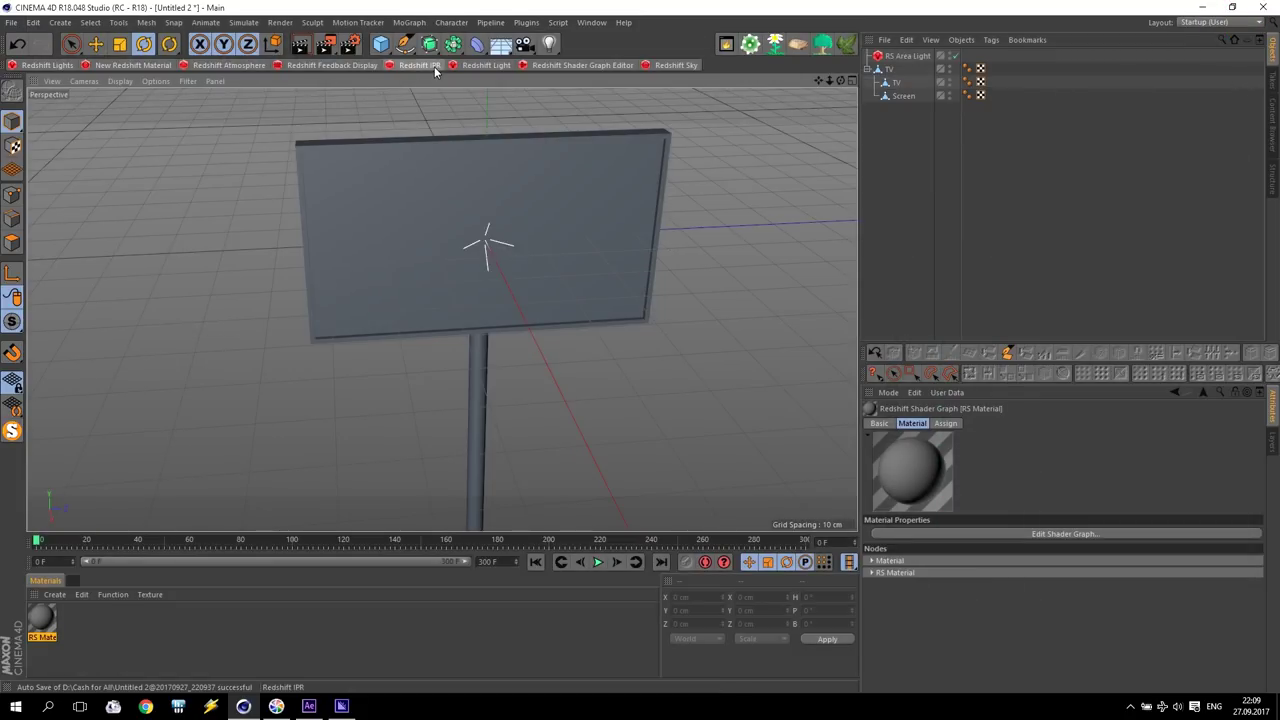
left_click(419, 65)
left_click(73, 147)
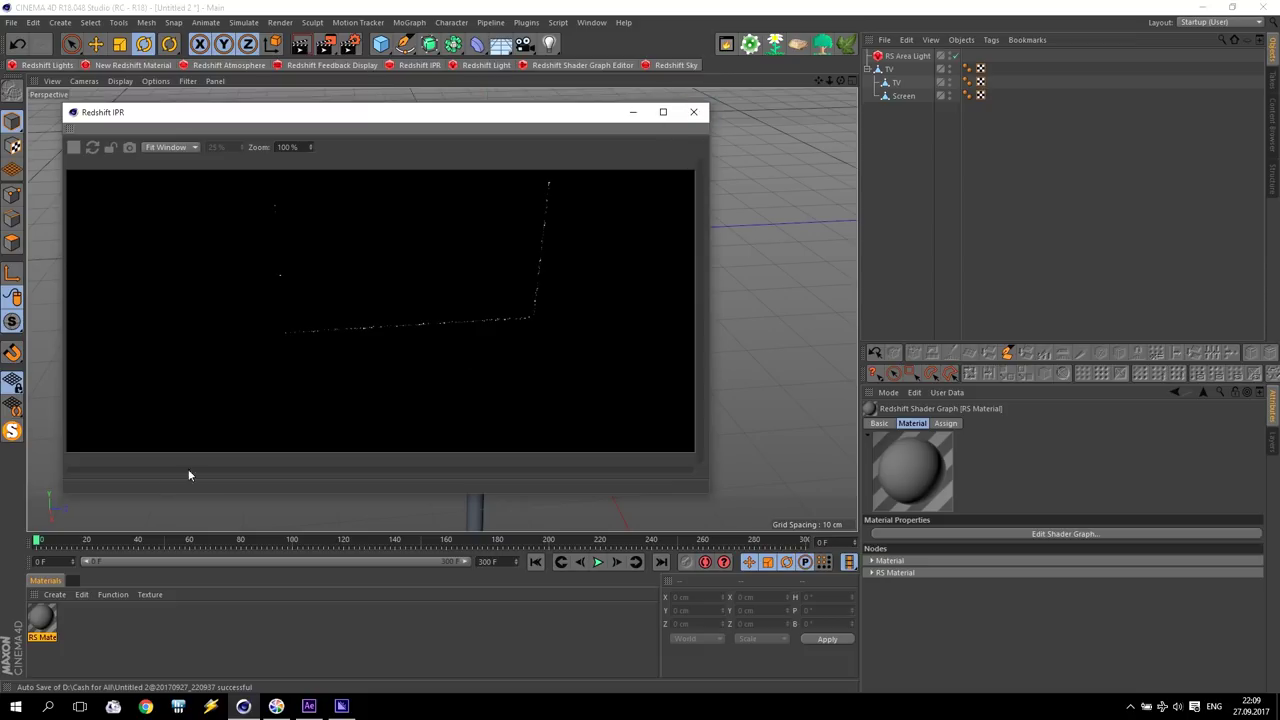
- In the RS Material's Shader Graph, set Diffuse and Reflection Weight to 0
double_click(45, 615)
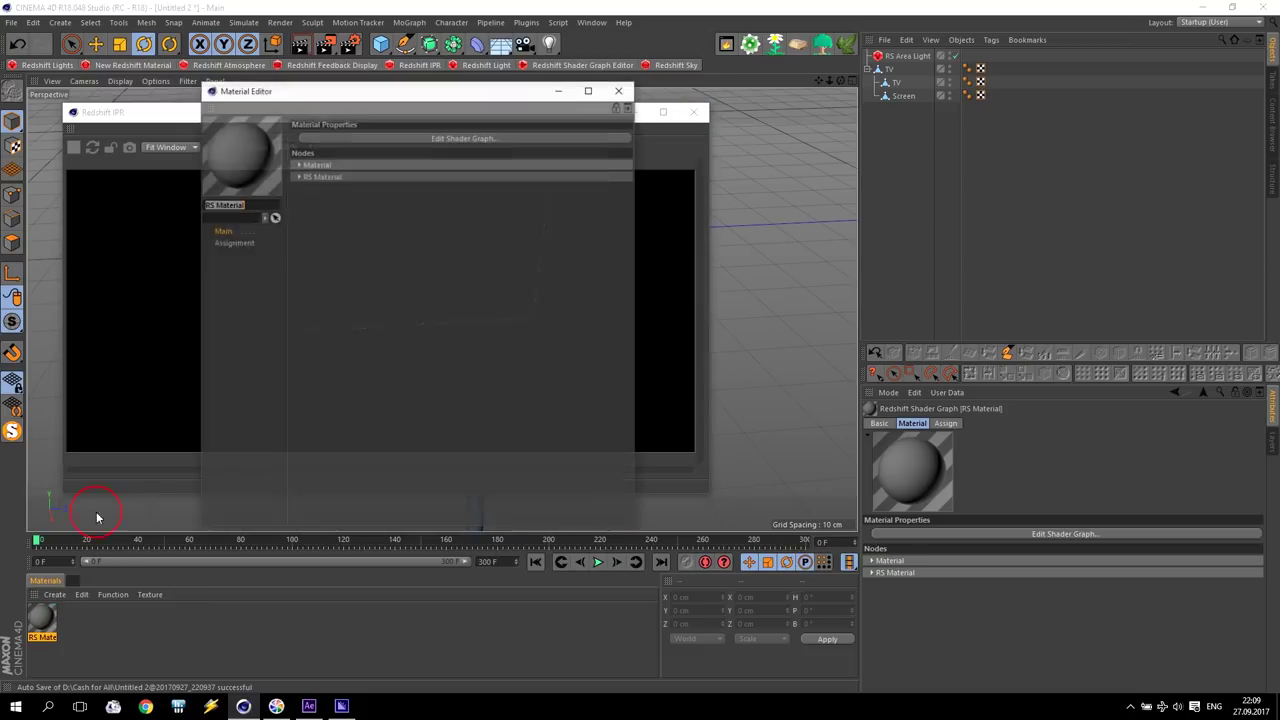
left_click(324, 138)
left_click(238, 278)
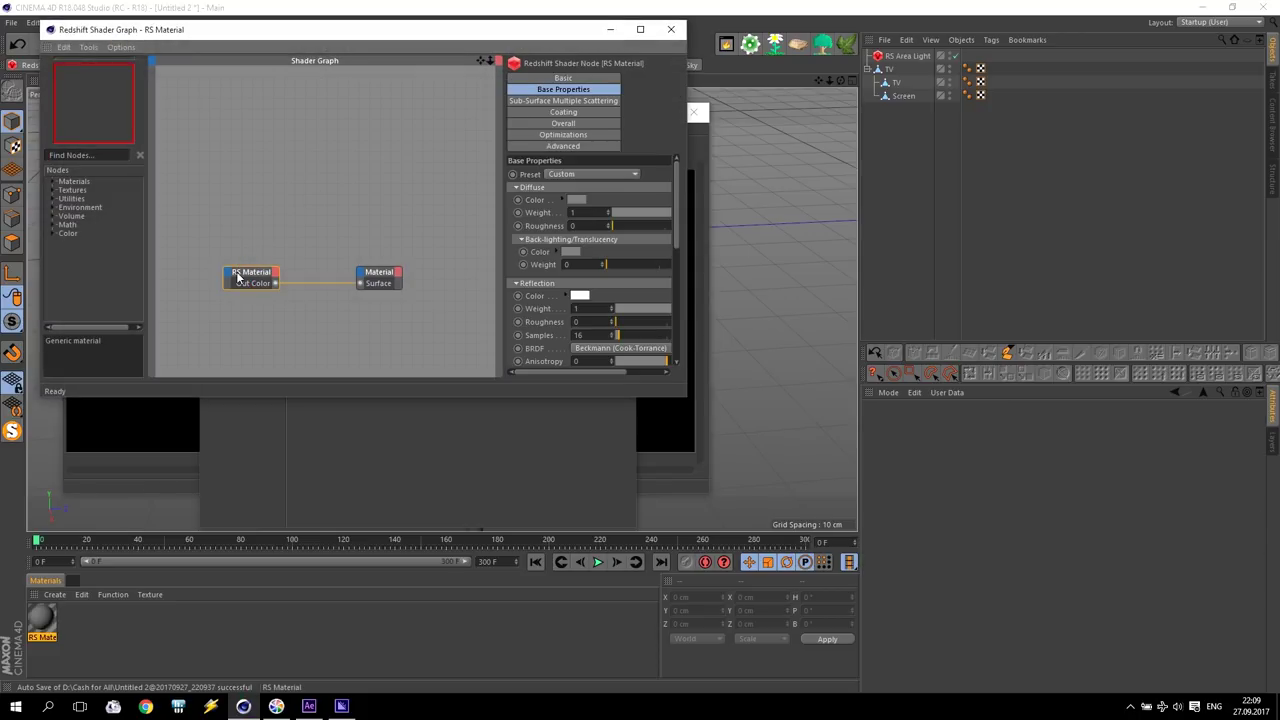
left_click_drag(646, 211, 564, 214)
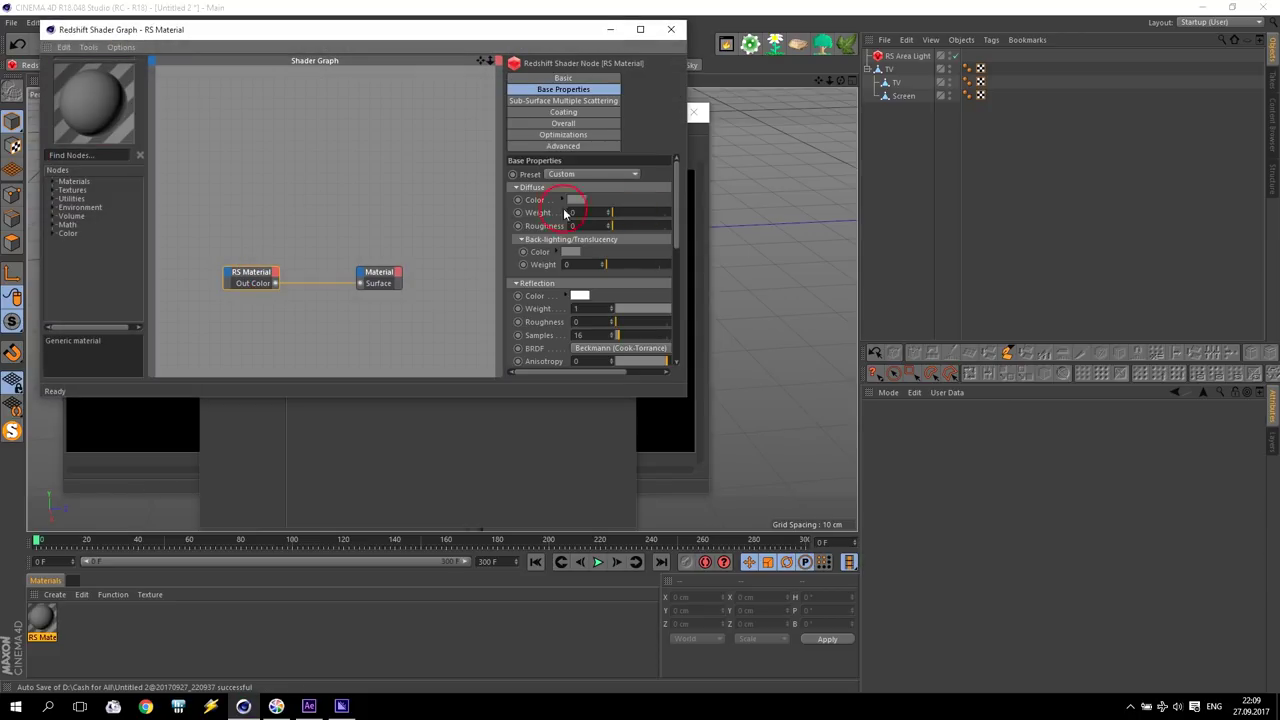
left_click_drag(632, 309, 600, 309)
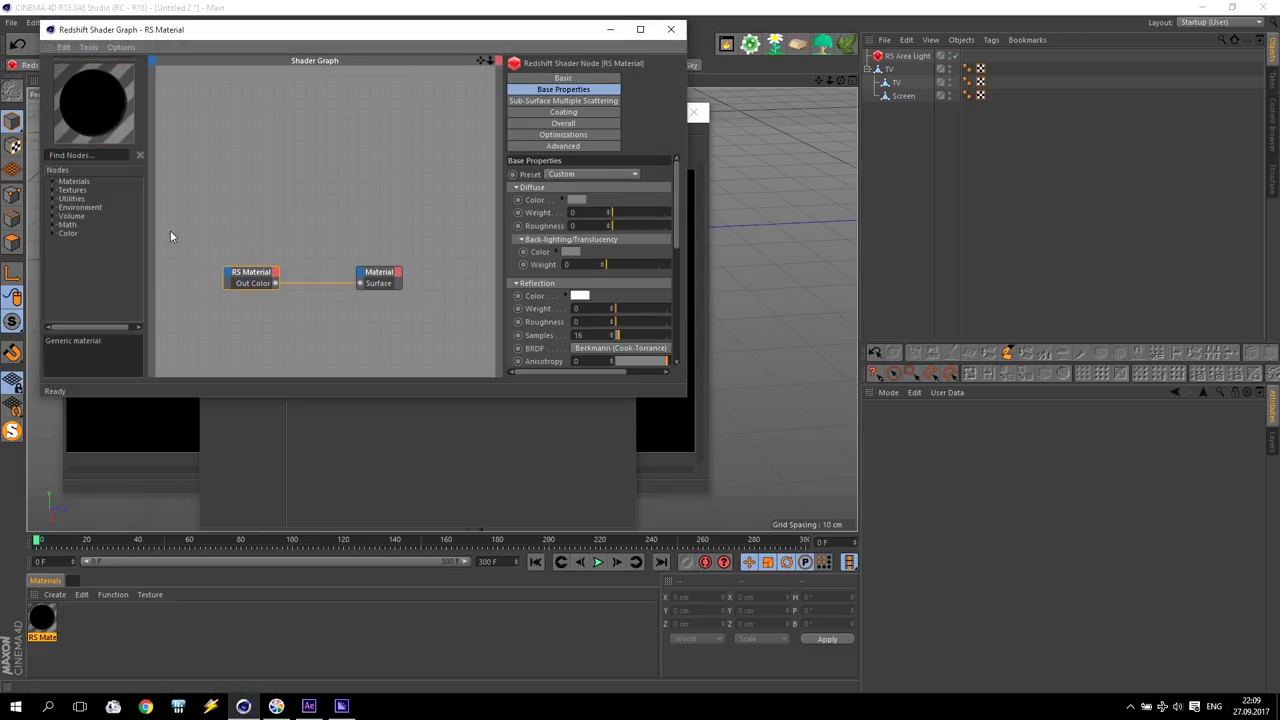
left_click(670, 29)
left_click(620, 89)
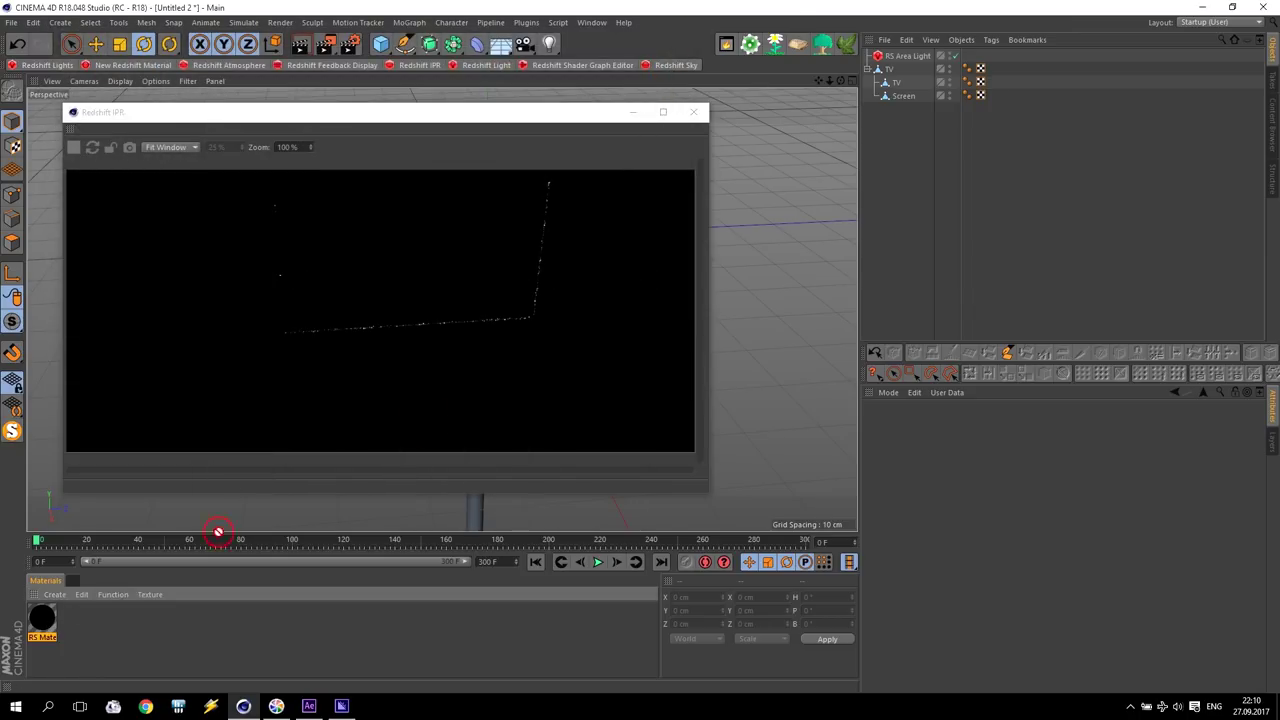
- Assign the RS Material to the TV and its parent TV, then select RS Area Light
left_click_drag(218, 531, 900, 83)
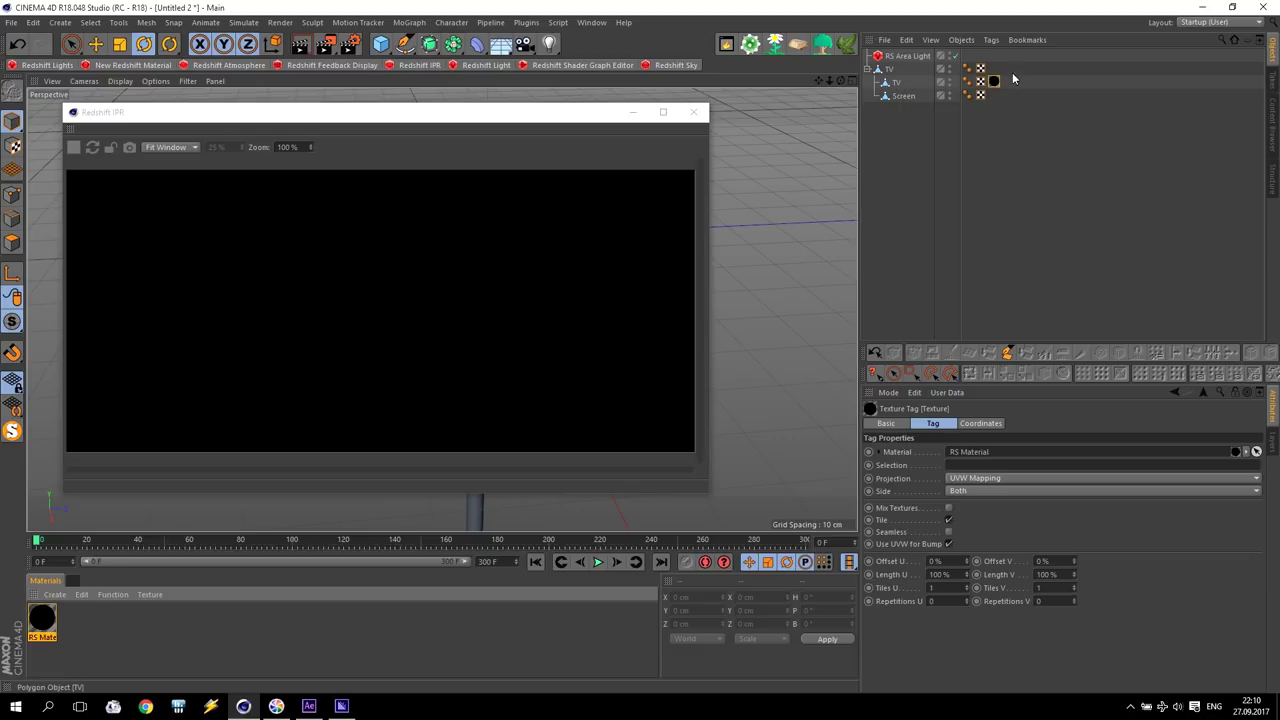
left_click_drag(993, 81, 993, 68, "ctrl")
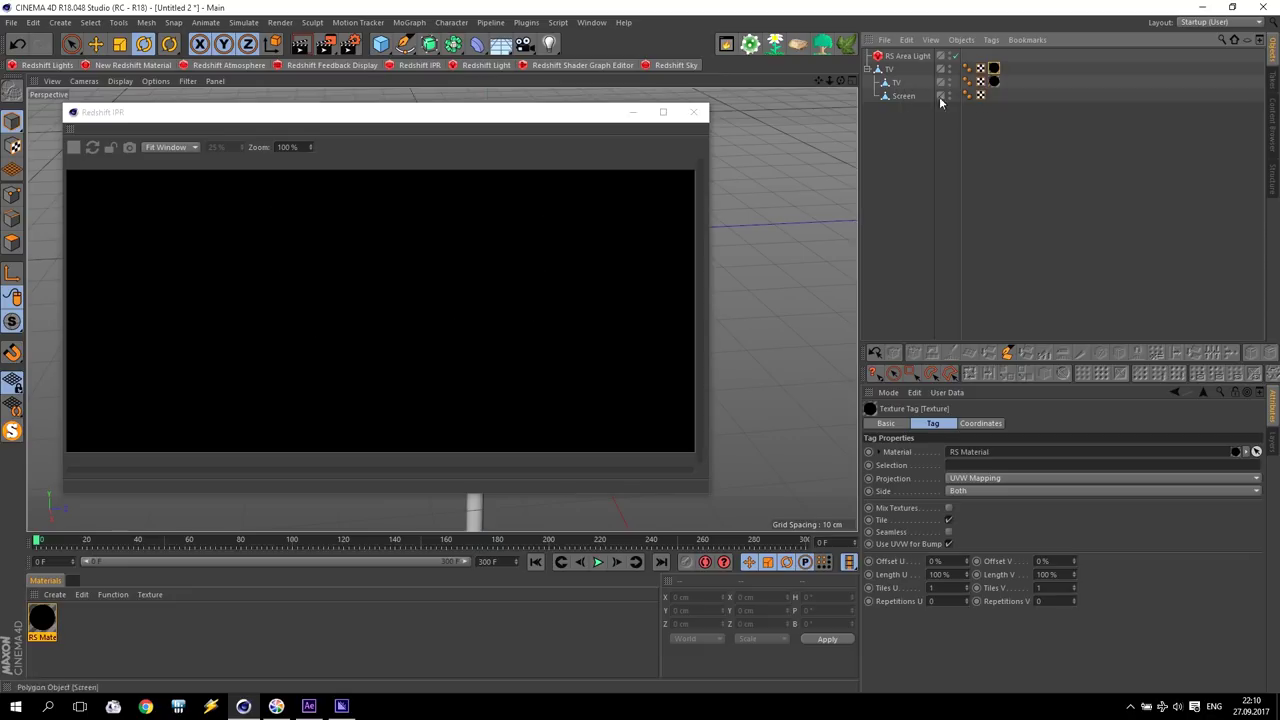
left_click(904, 97)
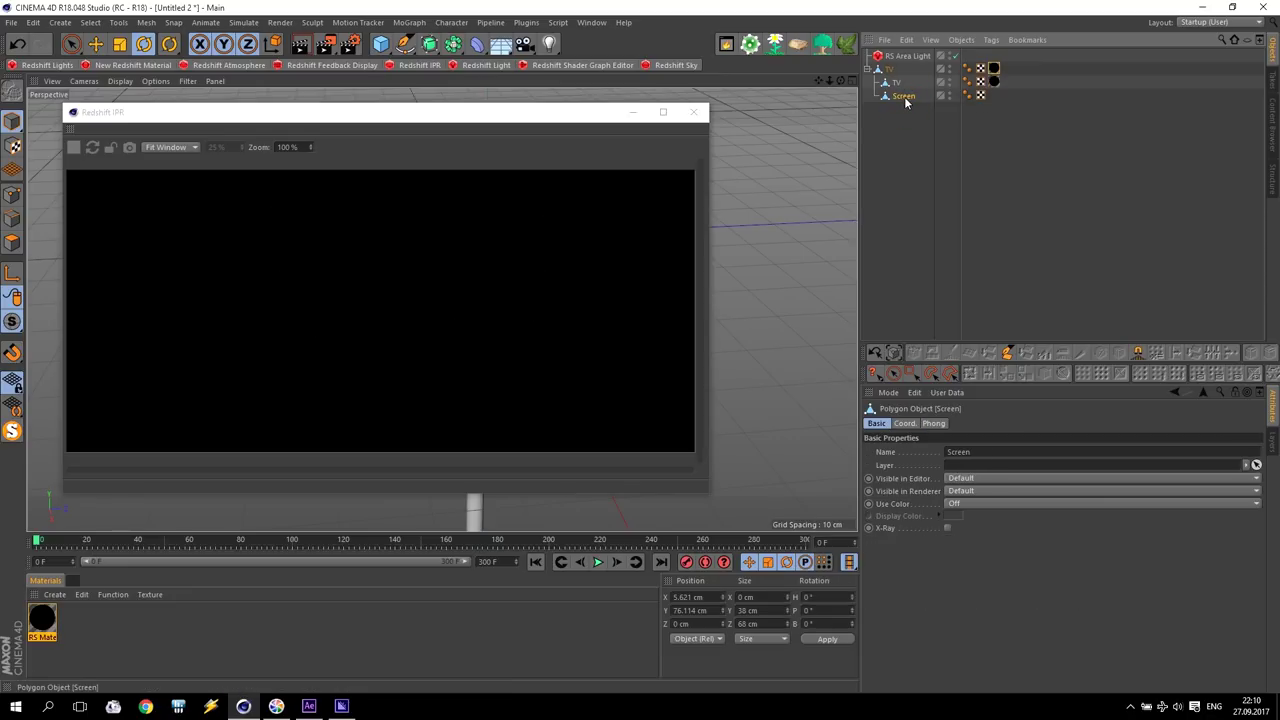
left_click(907, 57)
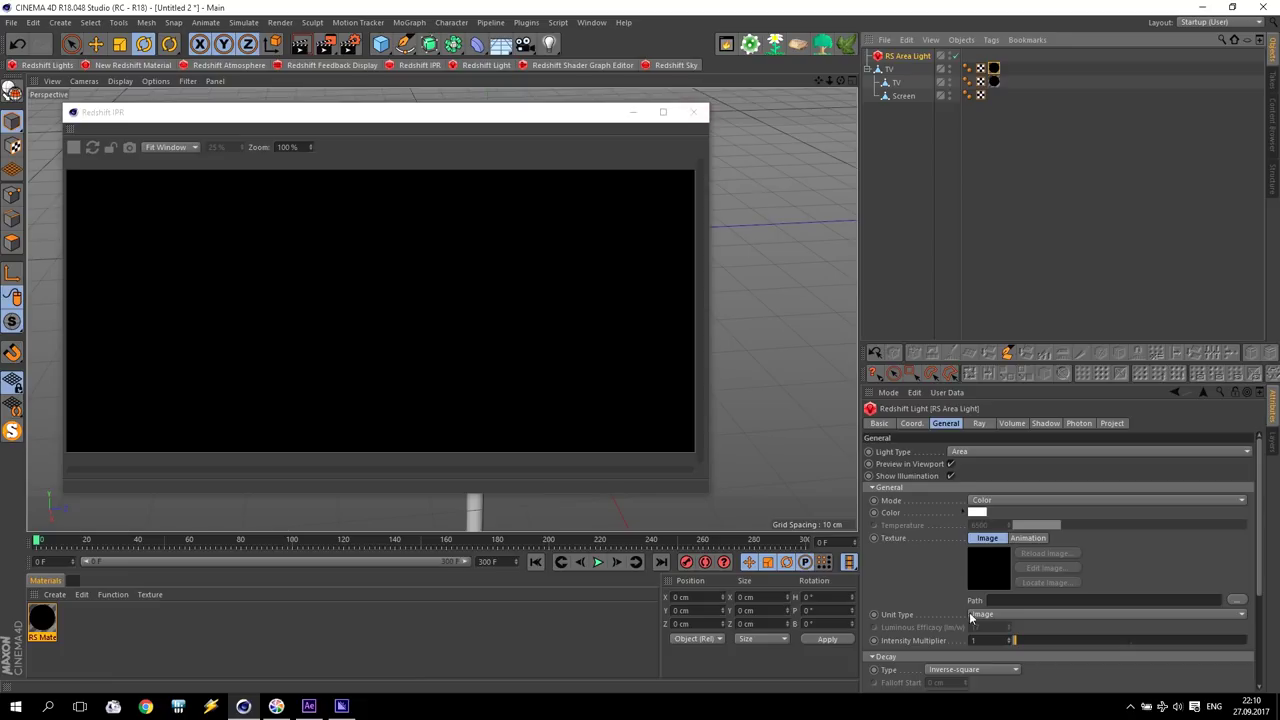
- Load Balloons000.png from Desktop > Light TV as the area light's texture image
left_click(1237, 602)
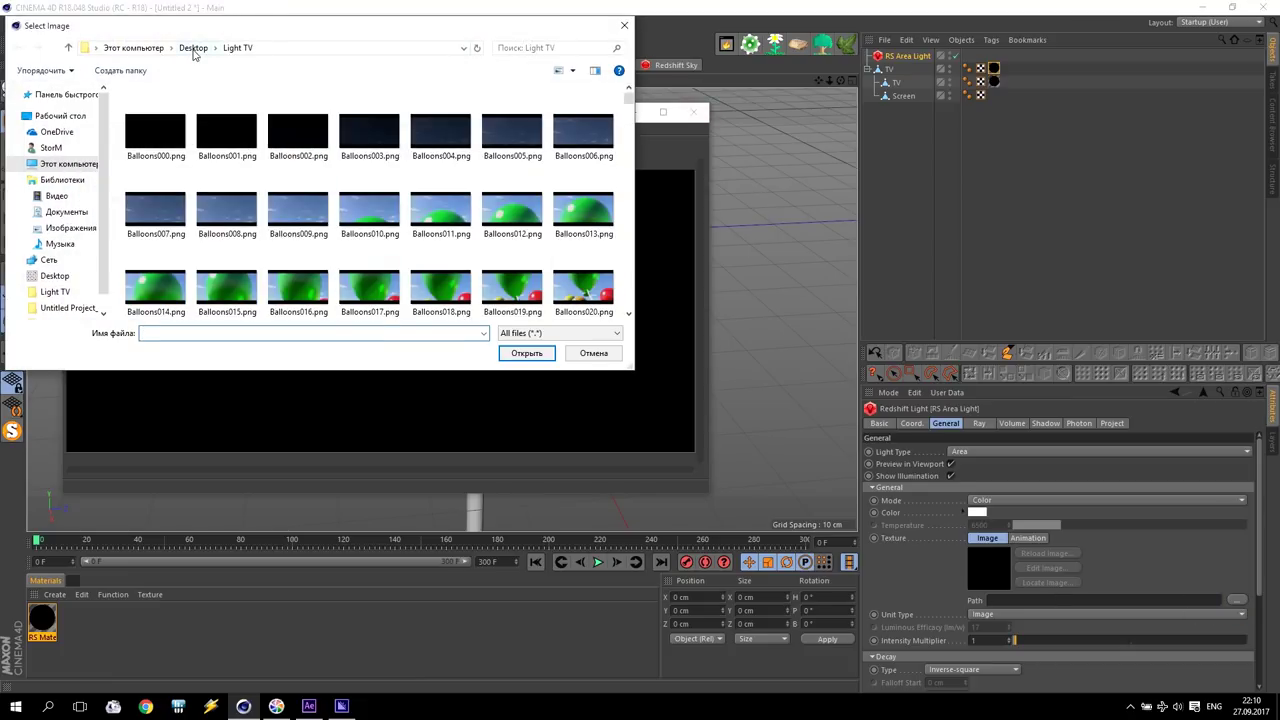
left_click(235, 48)
mouse_move(628, 98)
left_mouse_down()
mouse_move(628, 302)
mouse_move(637, 101)
left_mouse_up()
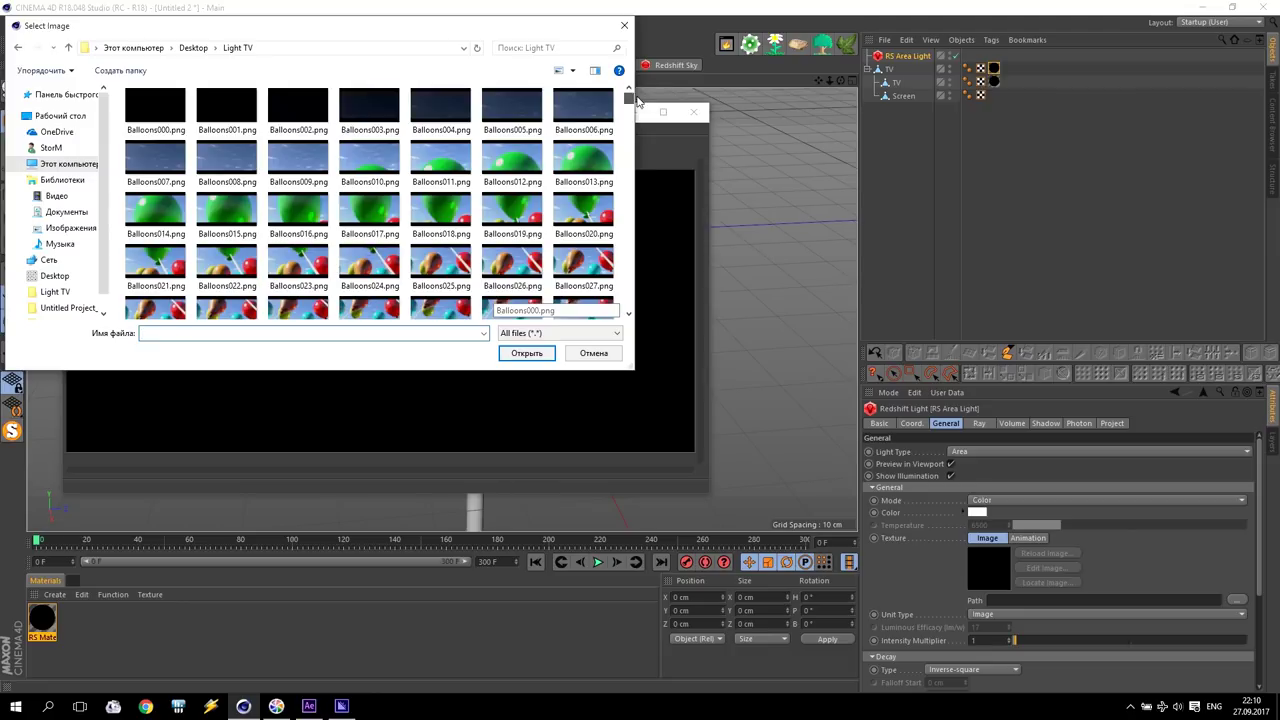
left_click(155, 108)
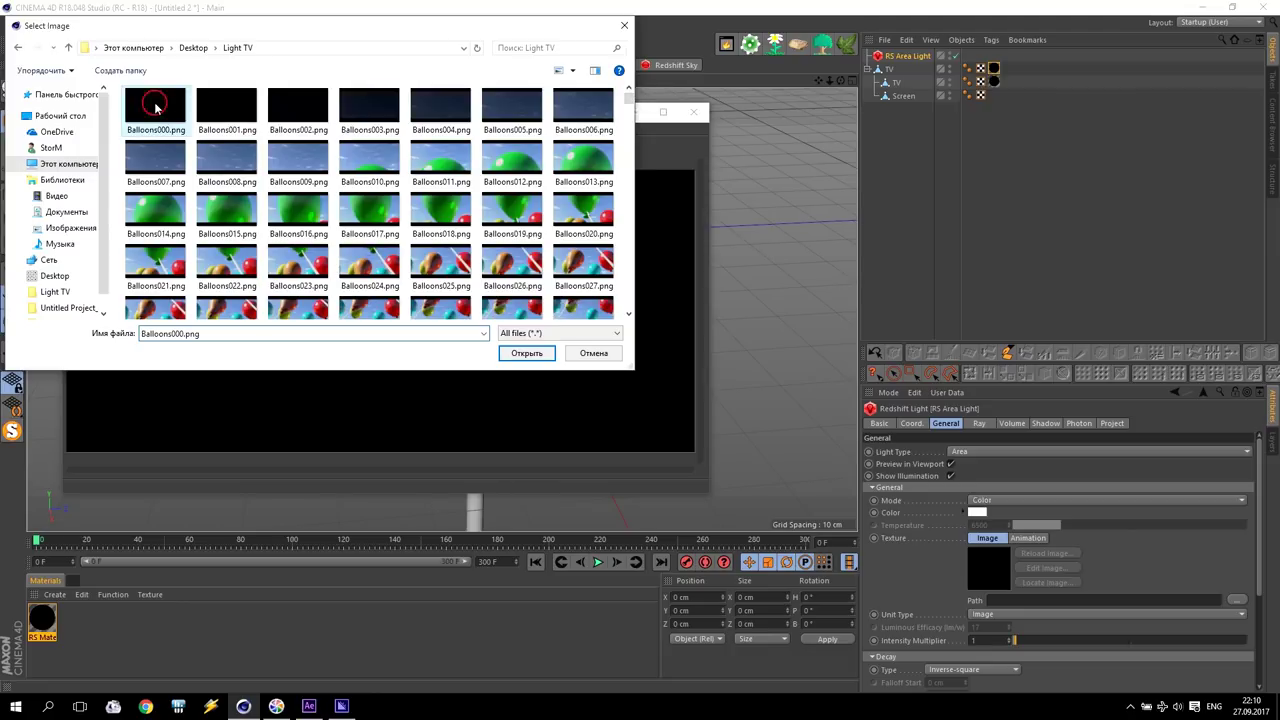
left_click(527, 355)
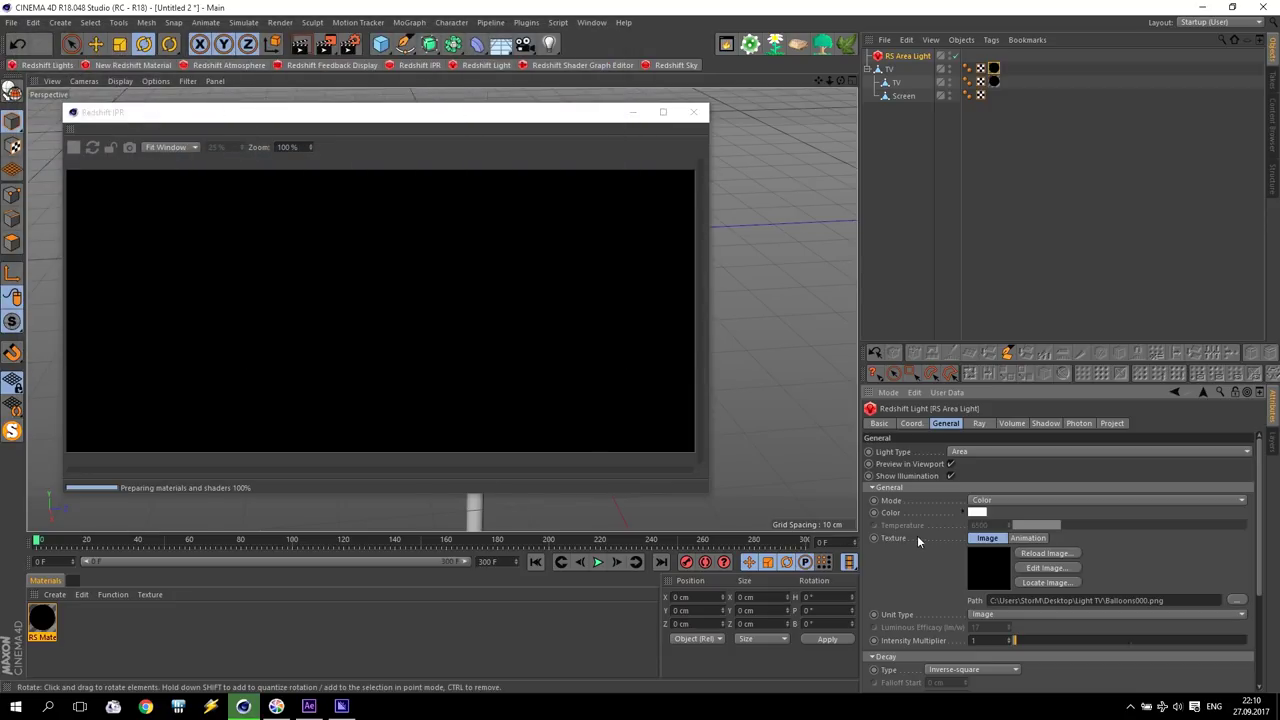
- Set the texture animation to Simple at 25 fps, detect frames 0–500, and scrub to frame 107
left_click(1030, 539)
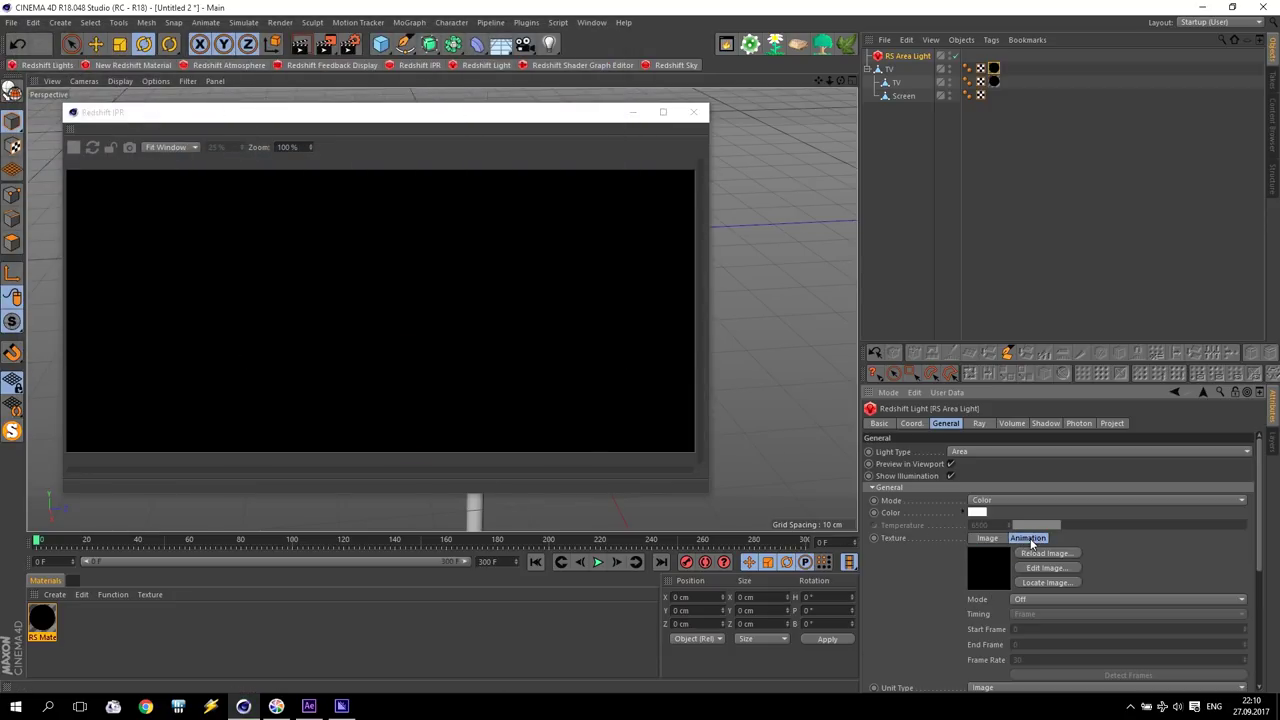
left_click(1021, 598)
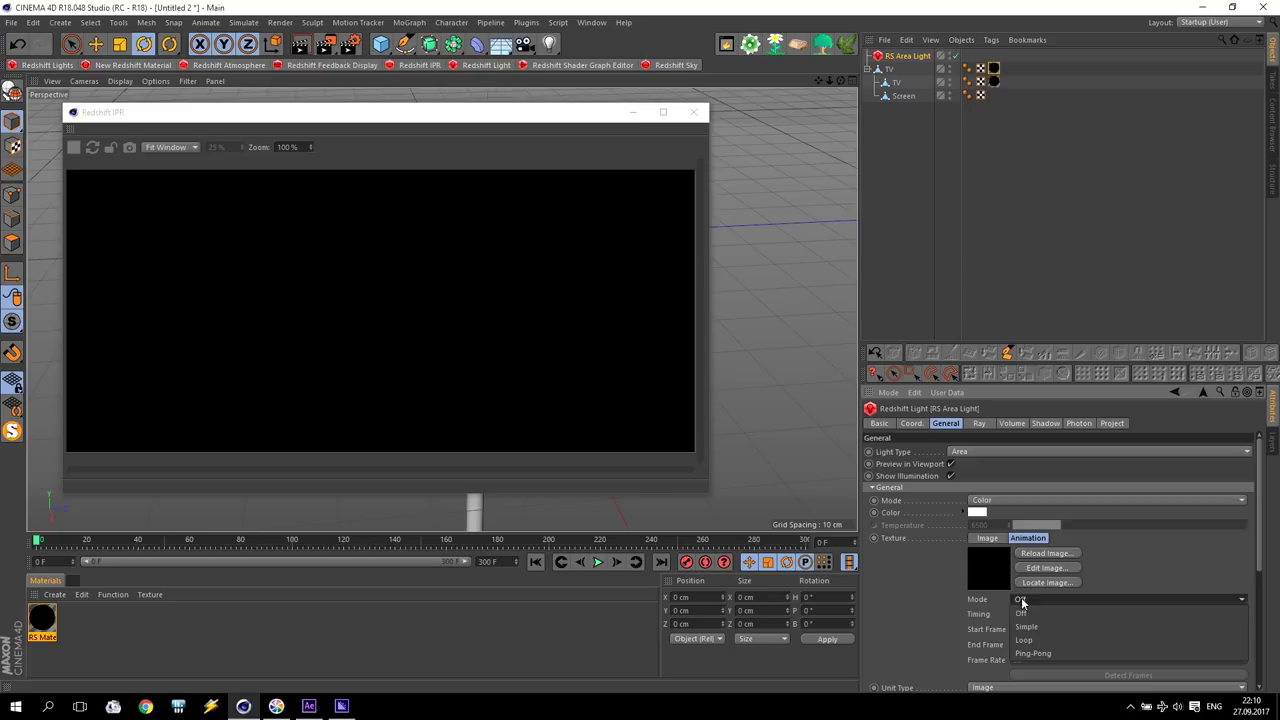
left_click(1038, 628)
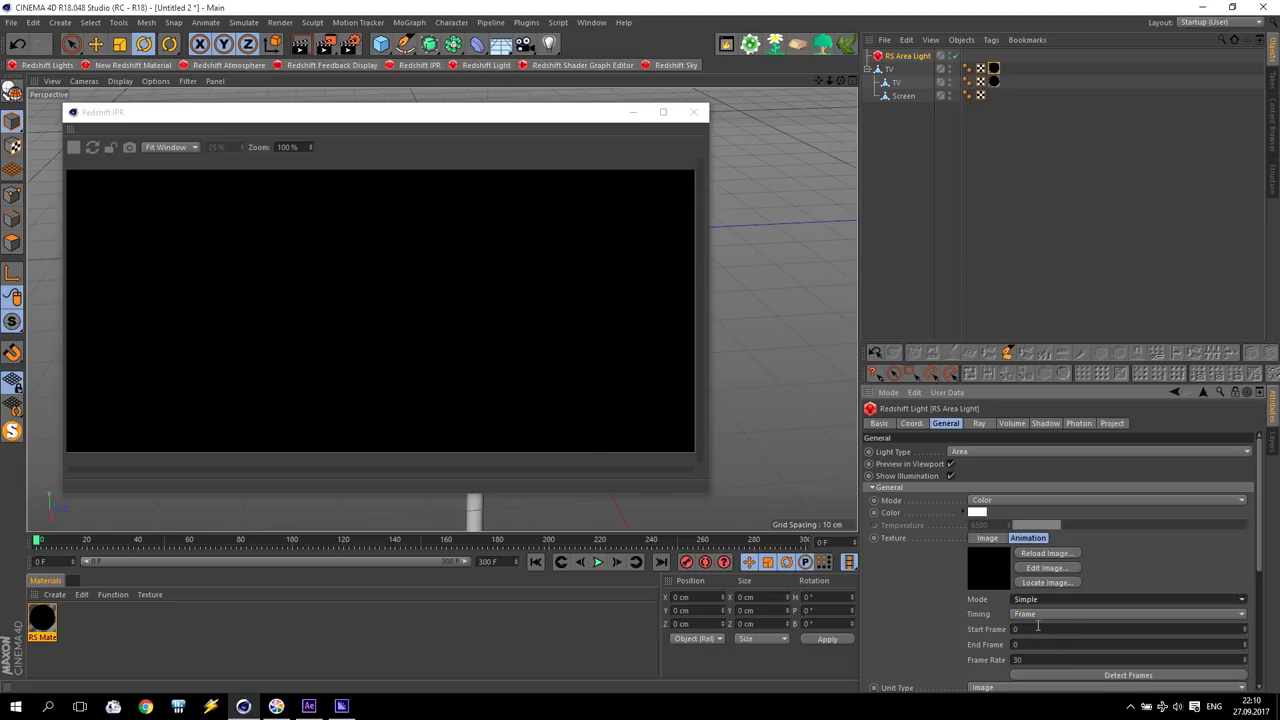
left_click(987, 659)
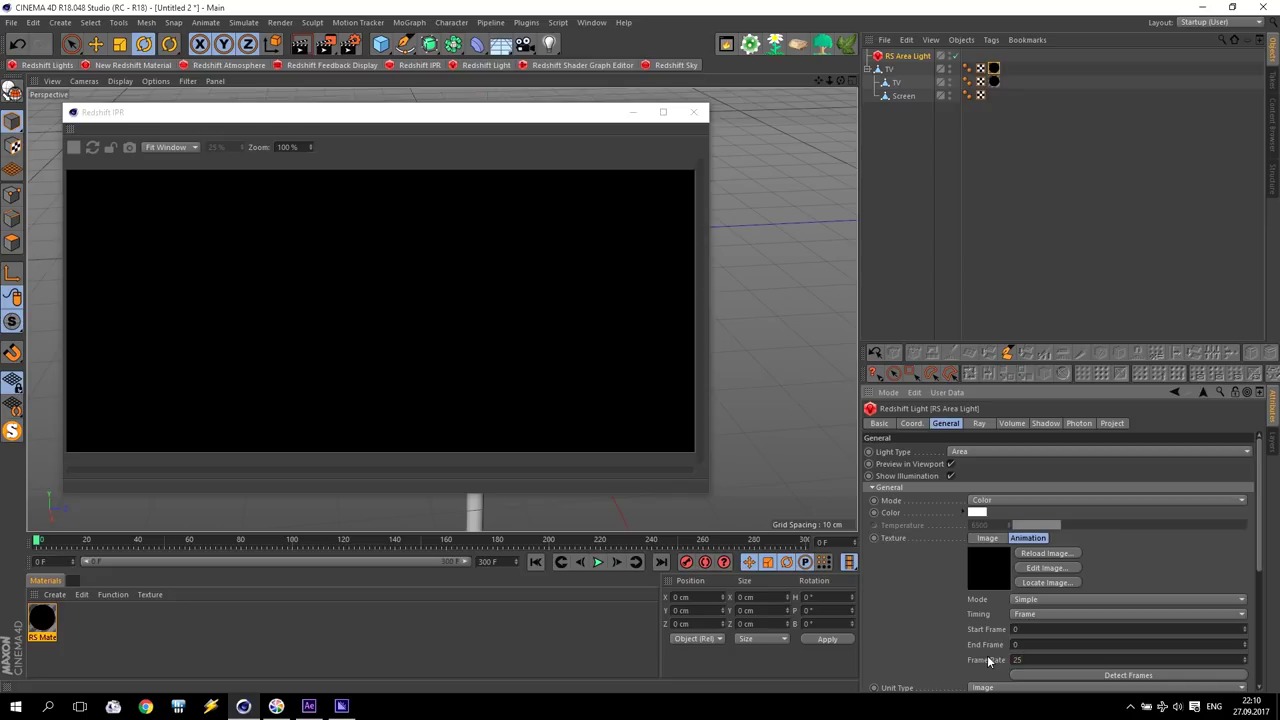
type("25")
left_click(1128, 676)
left_click_drag(1259, 475, 1259, 535)
left_click_drag(152, 545, 374, 541)
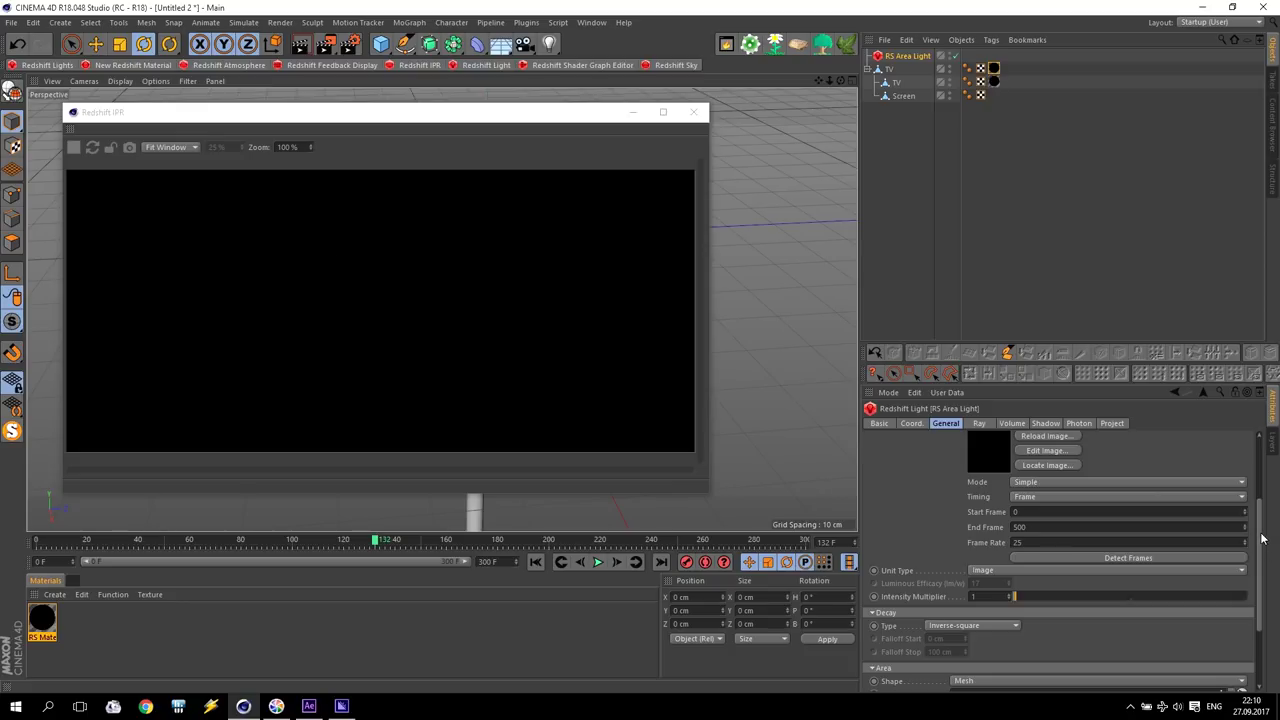
- Tick Visible and Bi-Directional on the RS Area Light so the balloon footage renders
left_click_drag(1261, 539, 1261, 597)
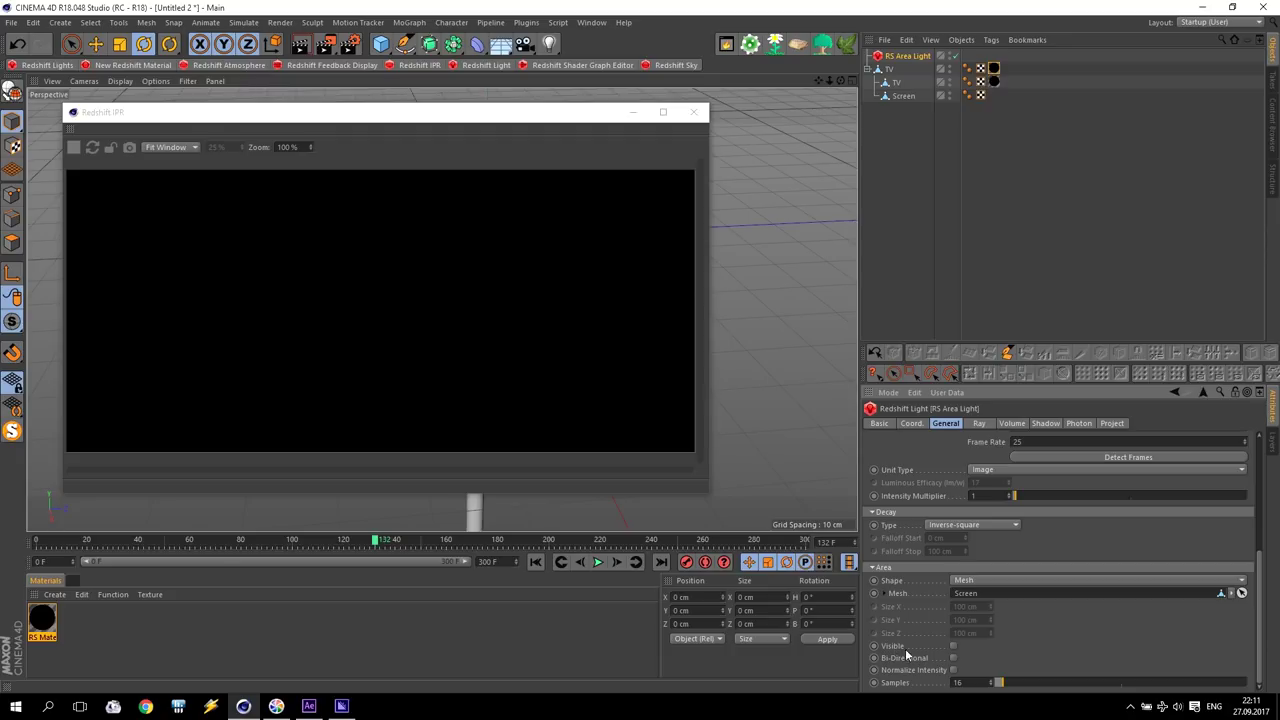
left_click(953, 647)
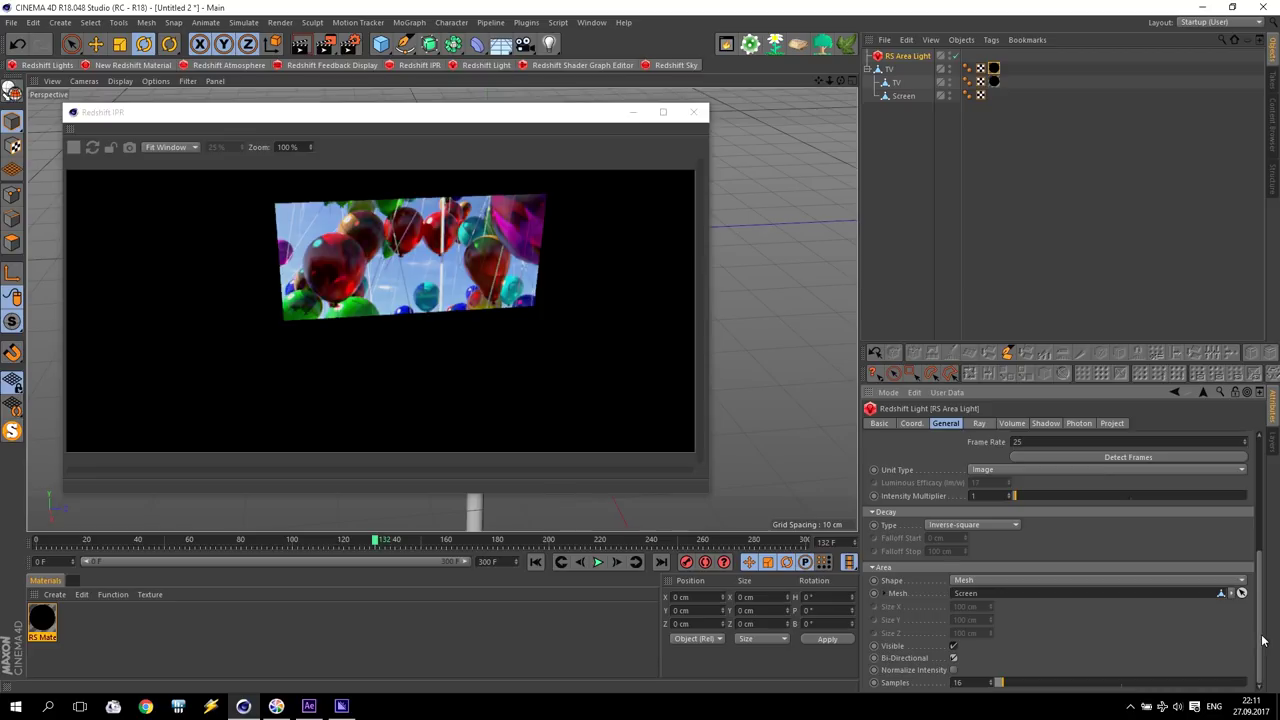
left_click_drag(1263, 640, 1265, 606)
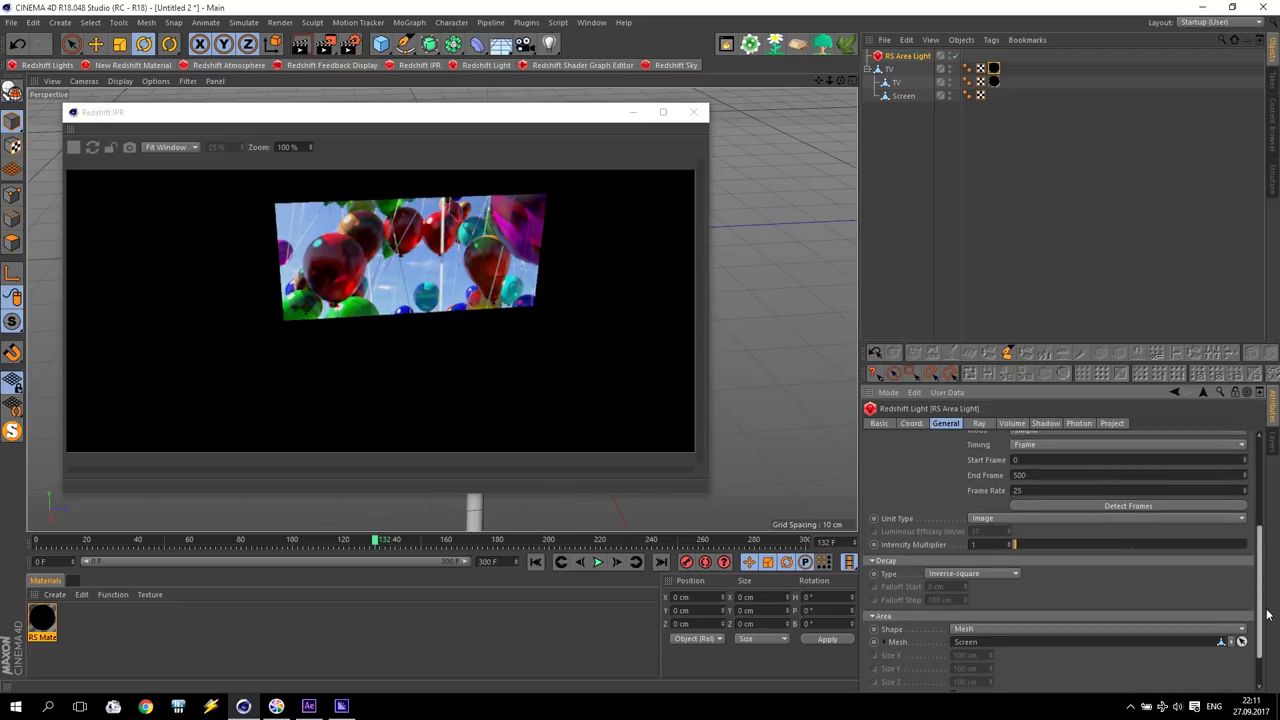
left_click(1006, 532)
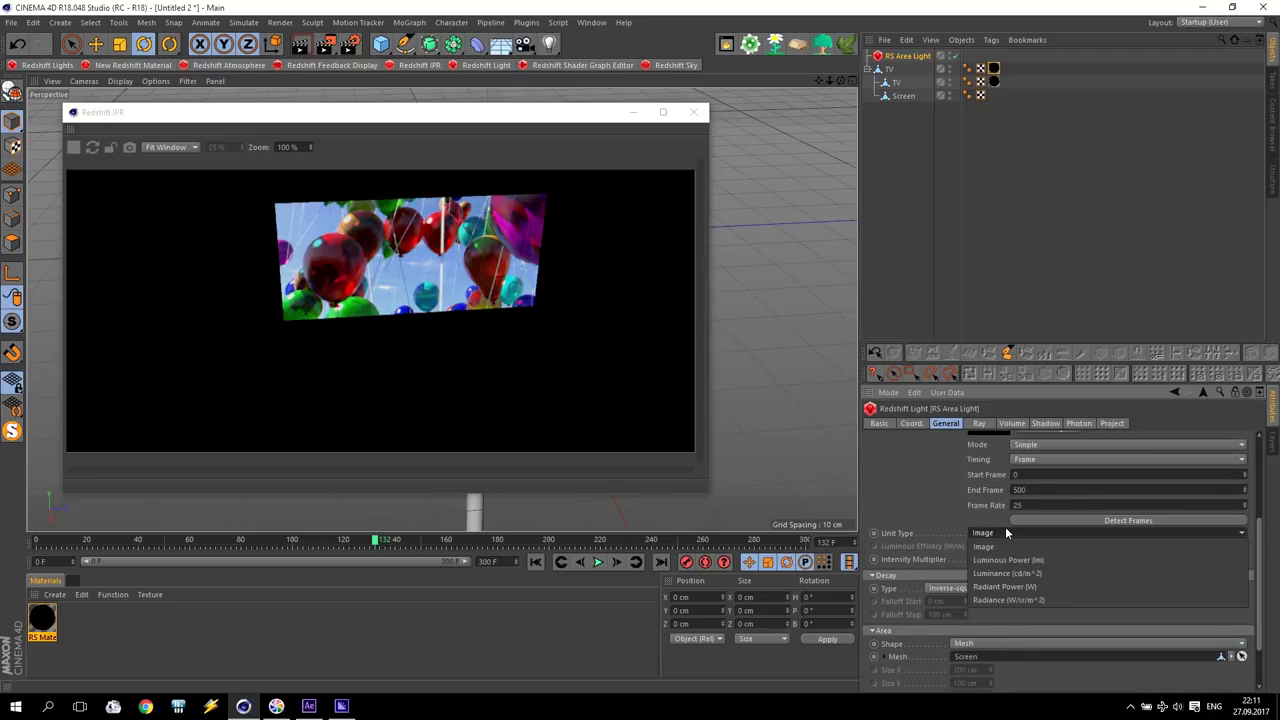
- Set the light unit to Radiant Power with intensity multiplier 10, then close the IPR window
left_click(1016, 588)
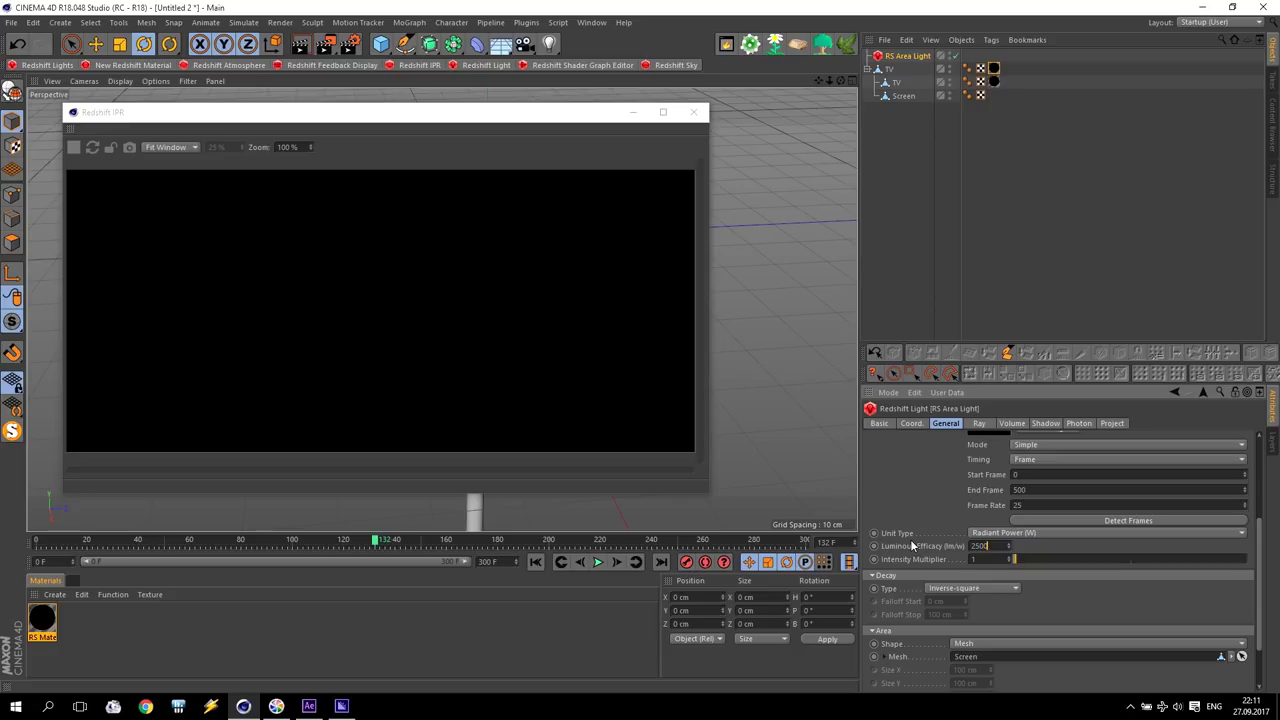
type("2000")
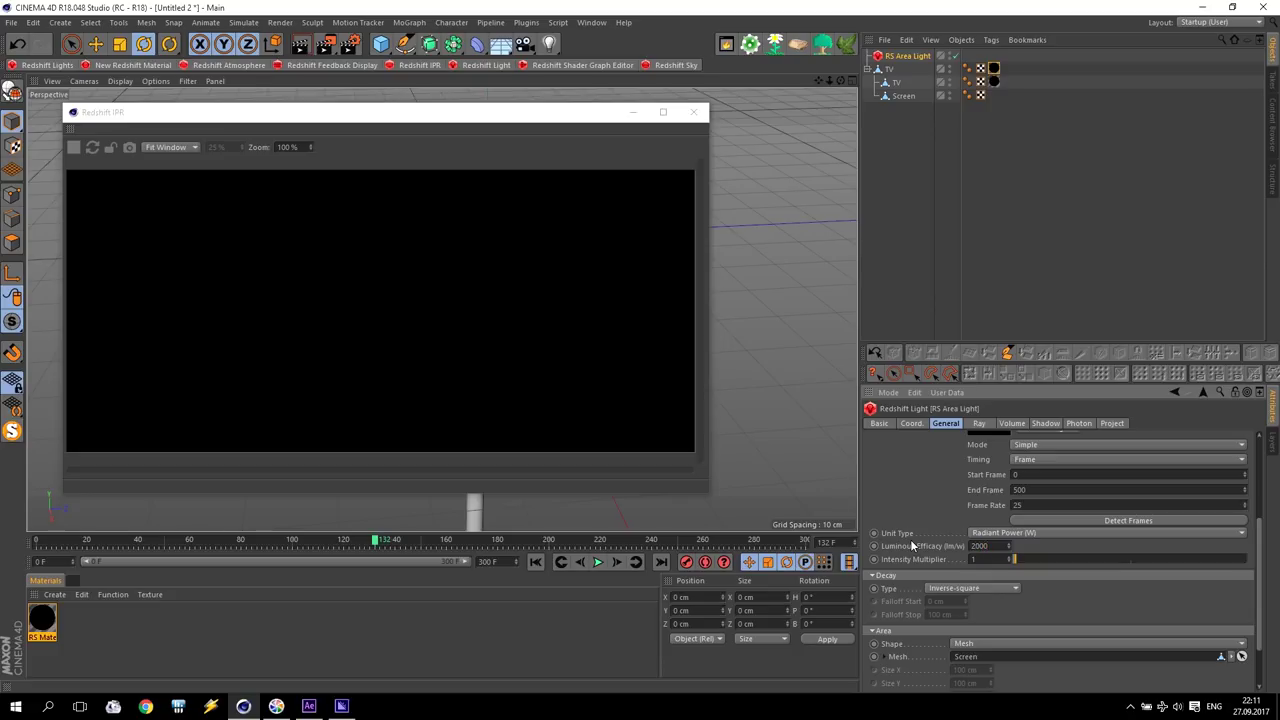
left_click(980, 546)
type("0")
key("Return")
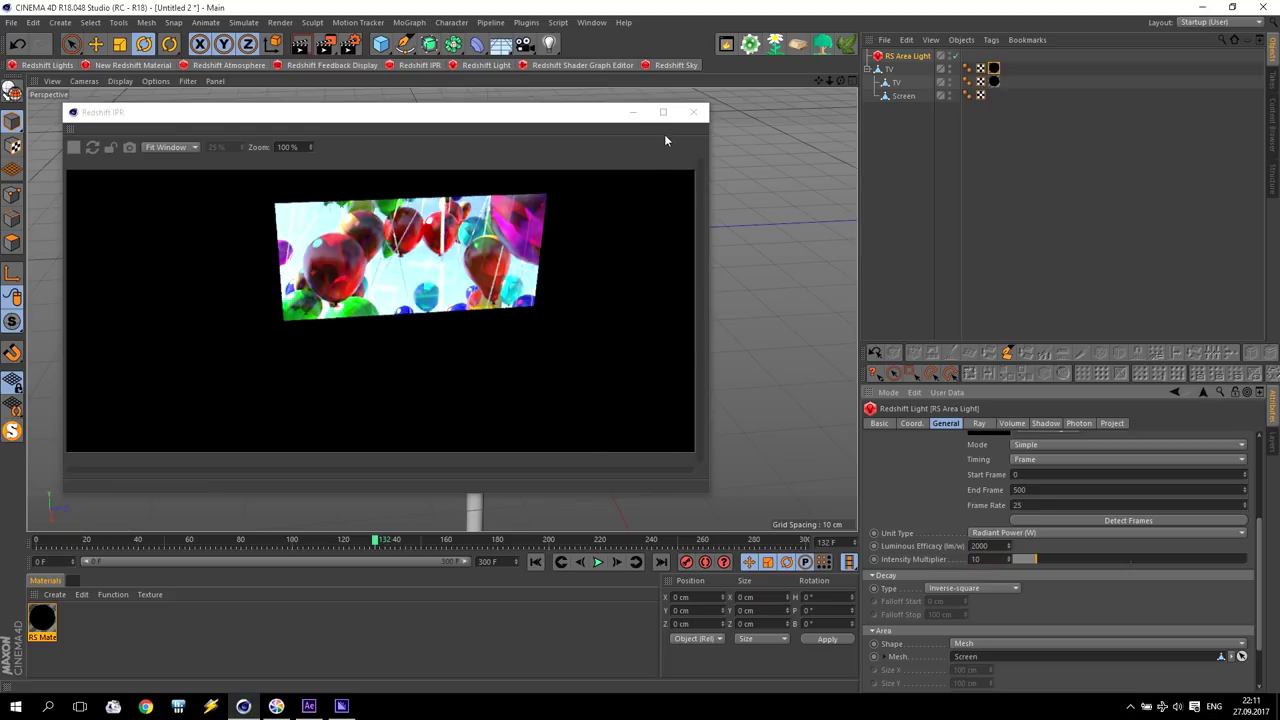
left_click(693, 112)
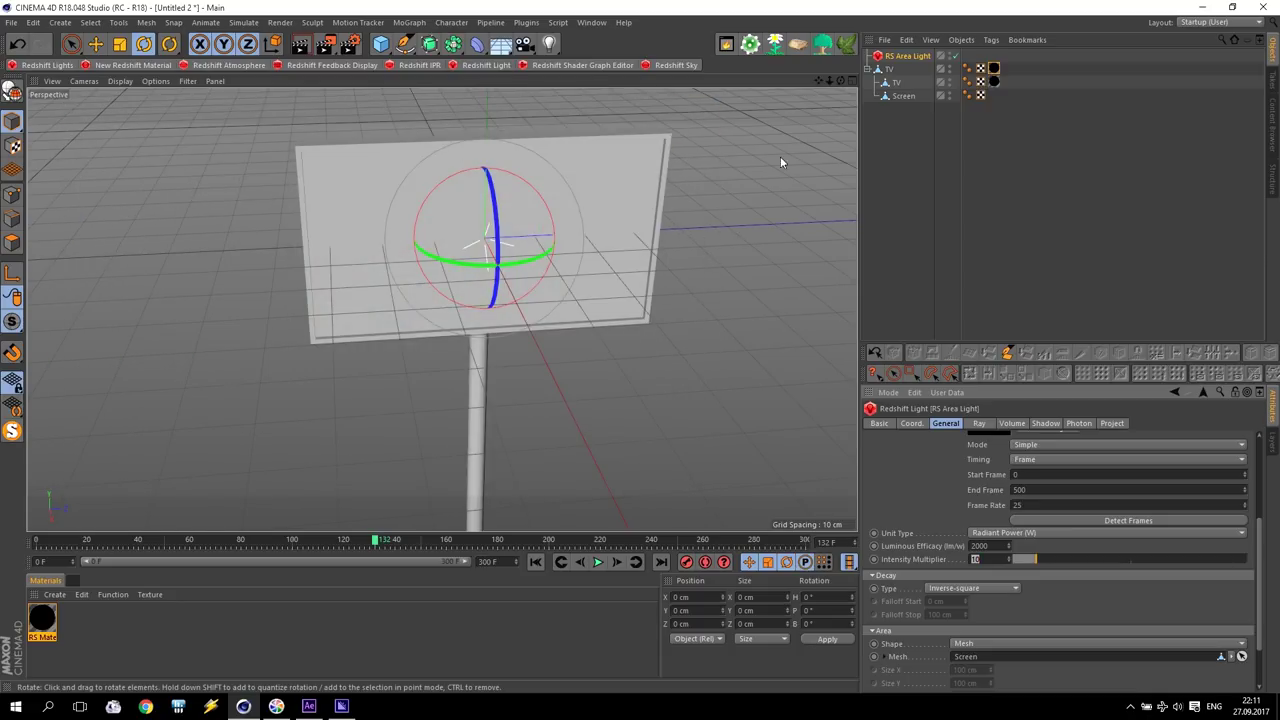
- Ctrl-drag copies of the TV object and the RS Area Light in the Object Manager
left_click(806, 129)
left_click(867, 69)
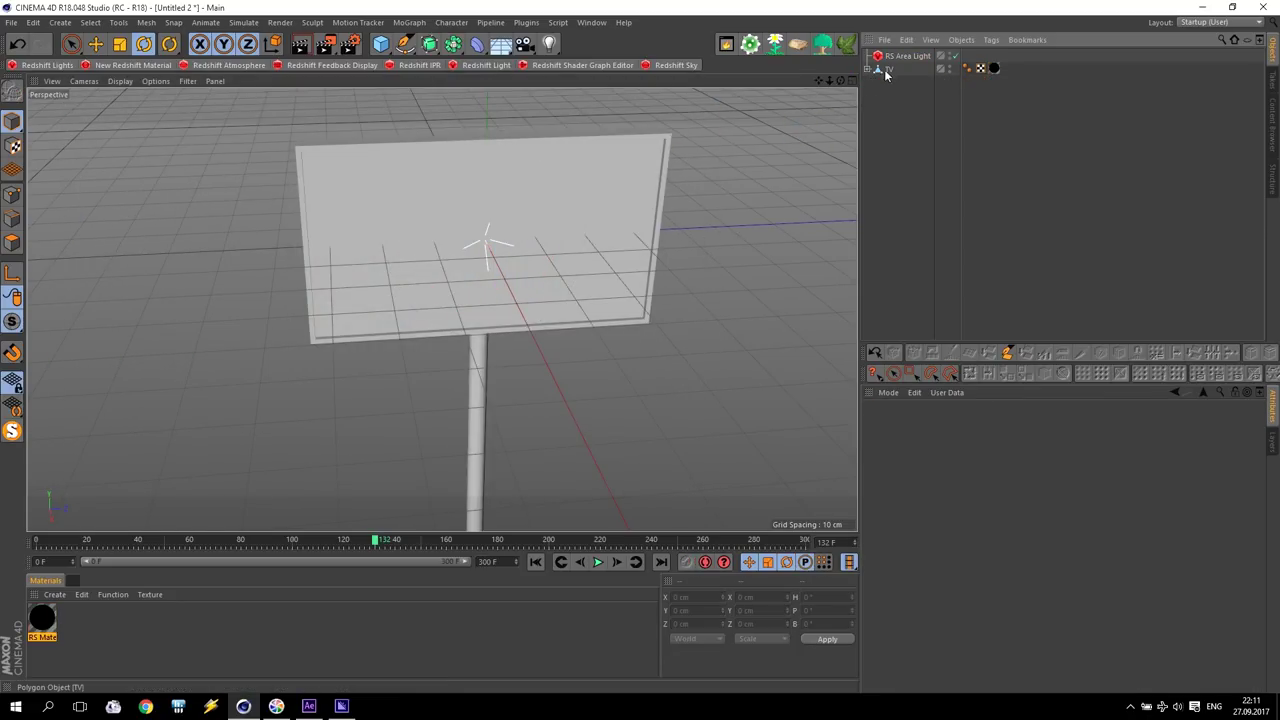
scroll(498, 390, "down", 2)
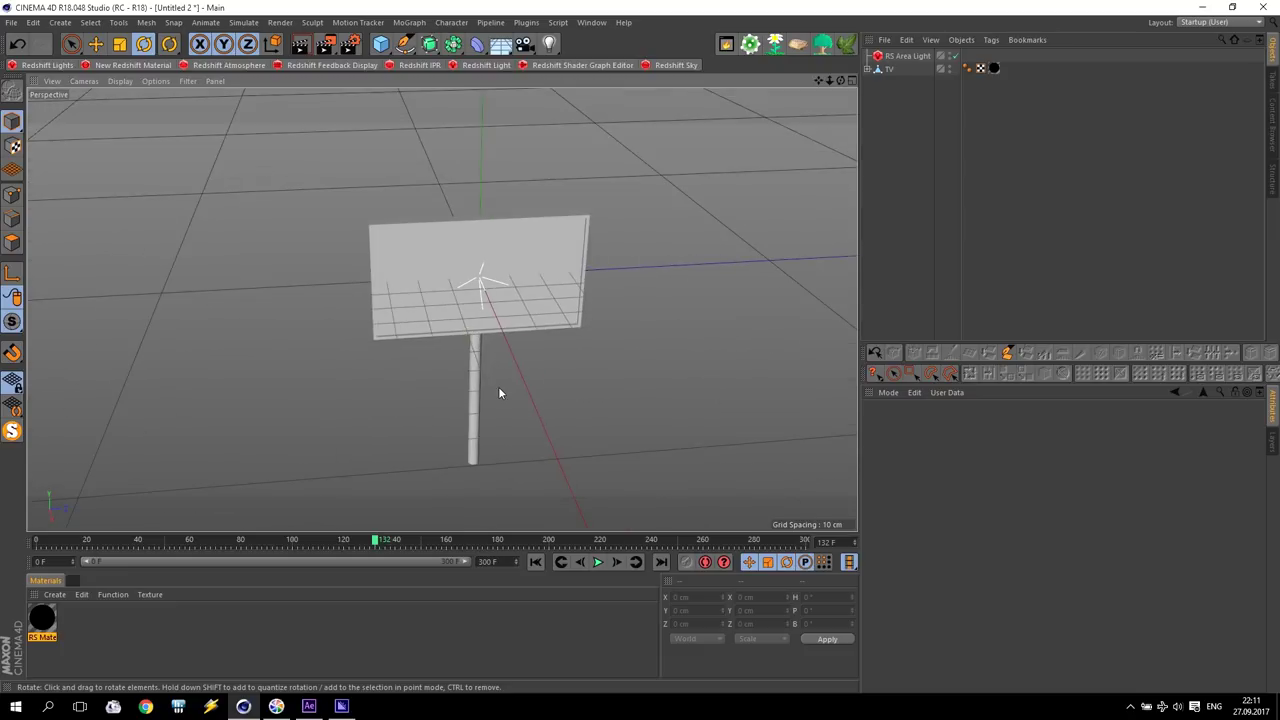
scroll(500, 394, "up", 5)
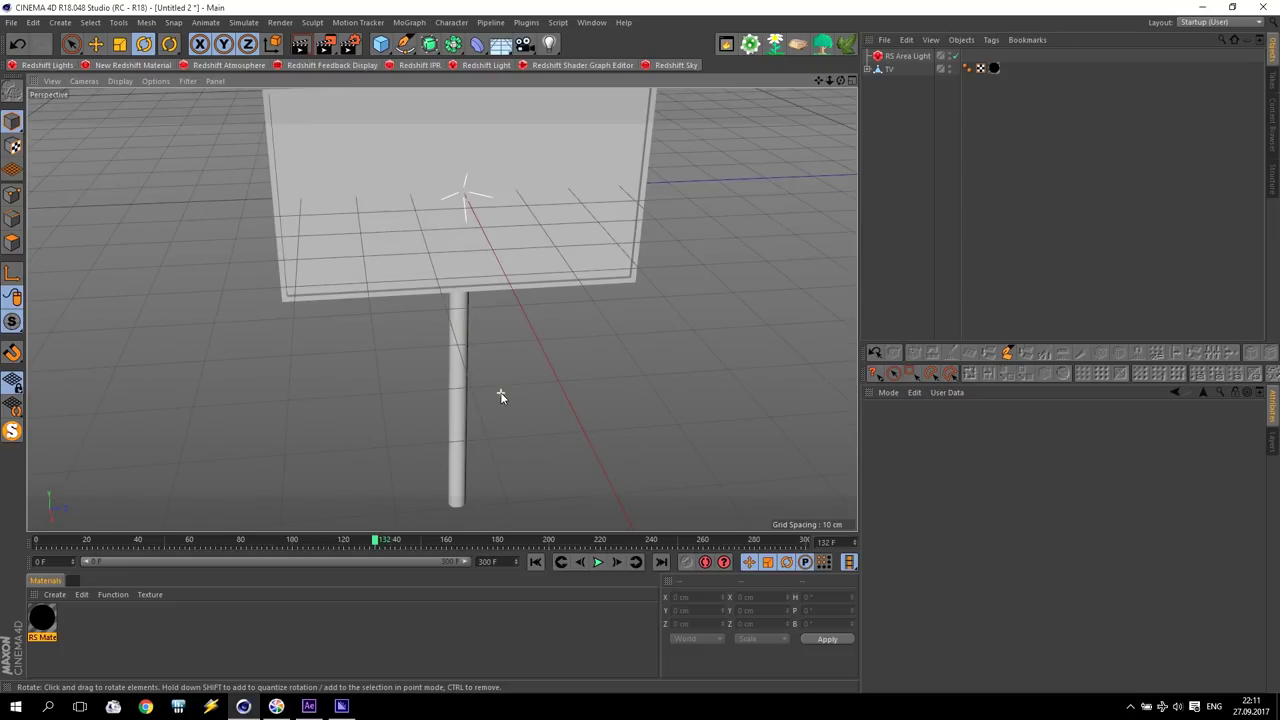
left_click(889, 70)
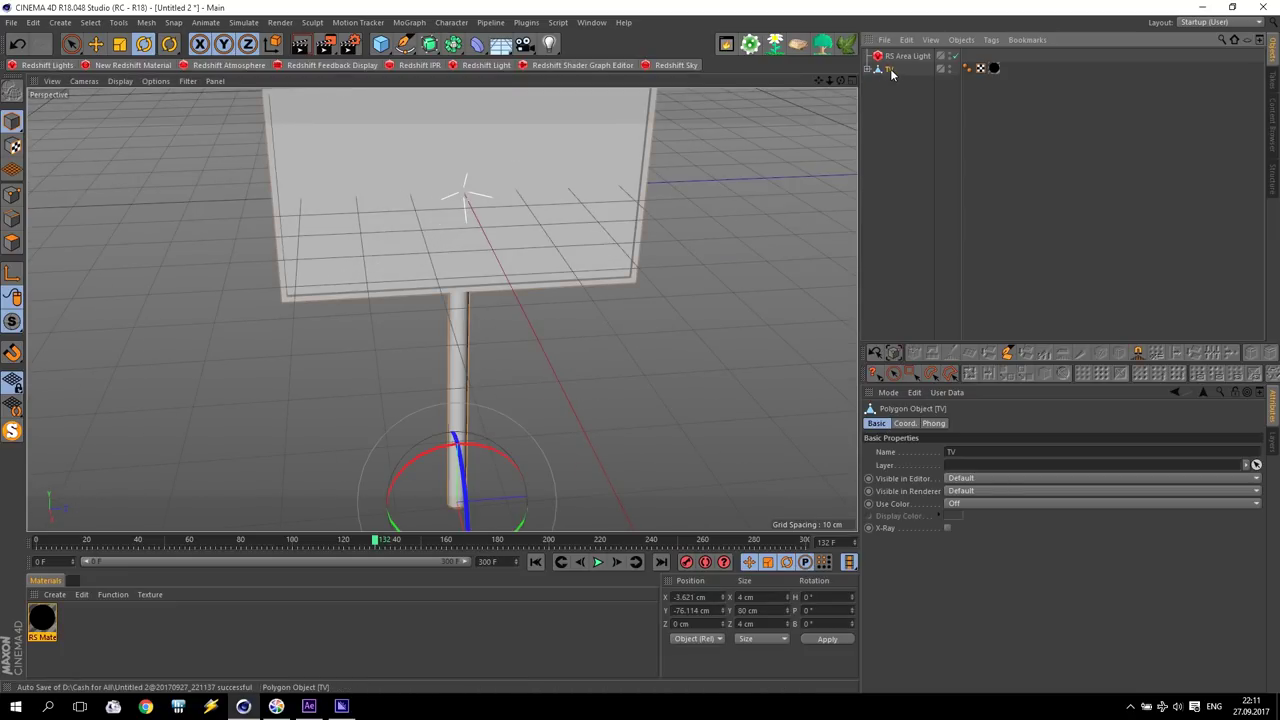
left_click_drag(892, 74, 895, 156, "ctrl")
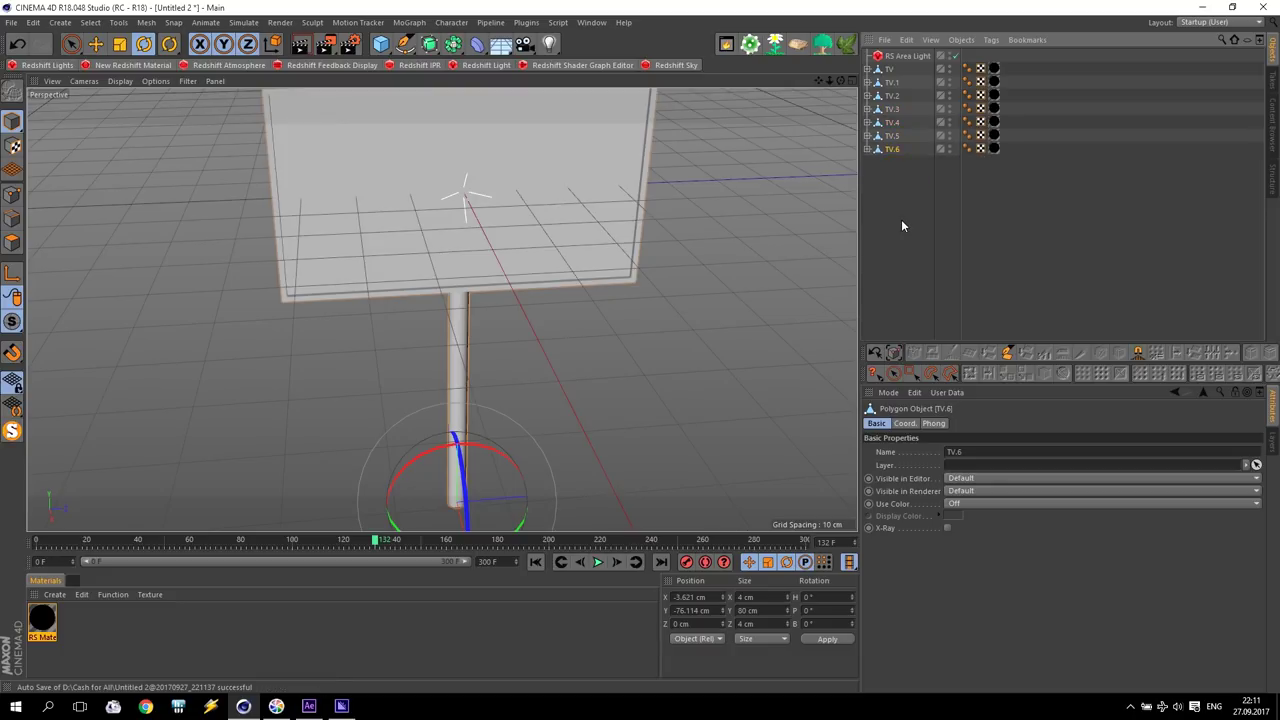
left_click(895, 57)
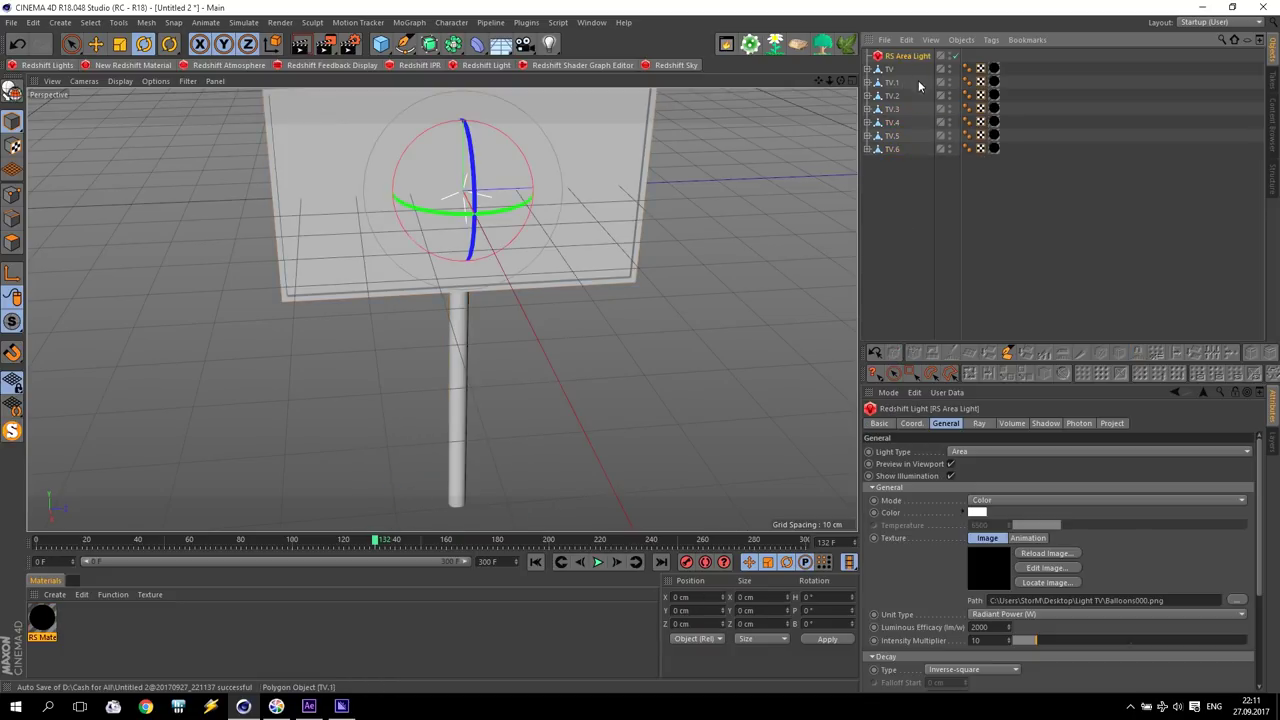
left_click_drag(909, 58, 912, 137, "ctrl")
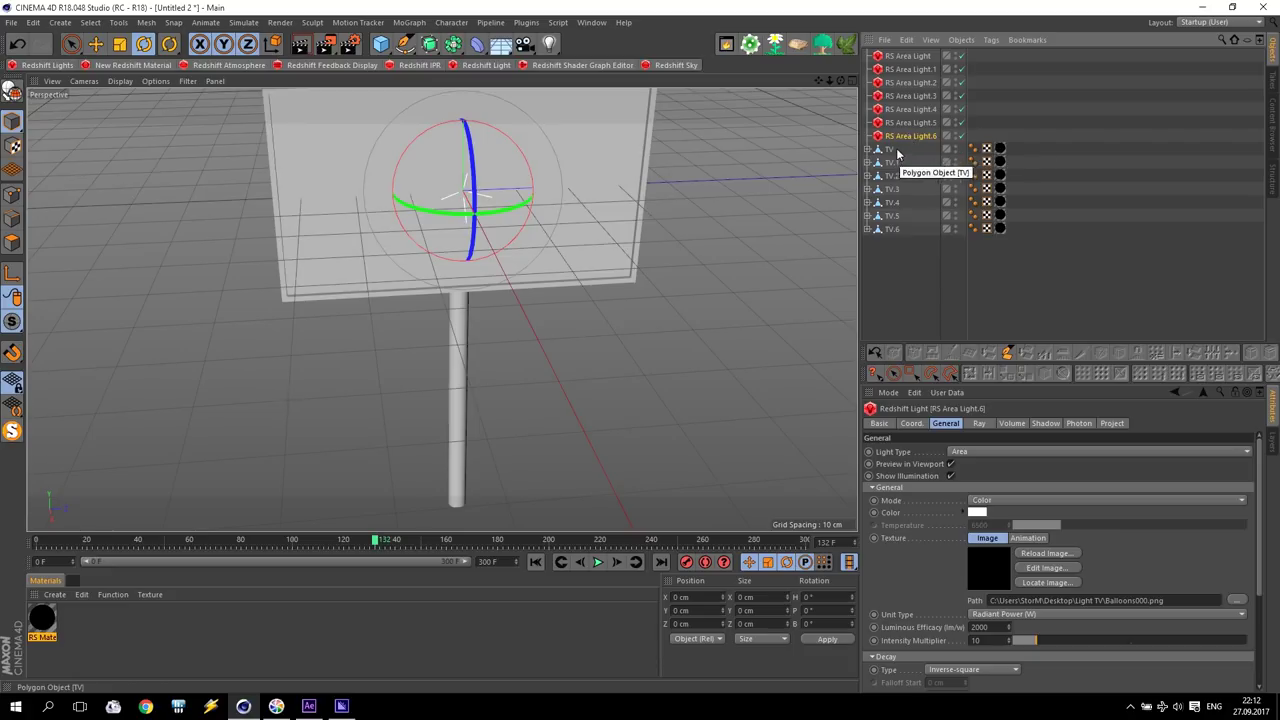
- Delete the surplus TV.6 and RS Area Light.6 copies
left_click(893, 231)
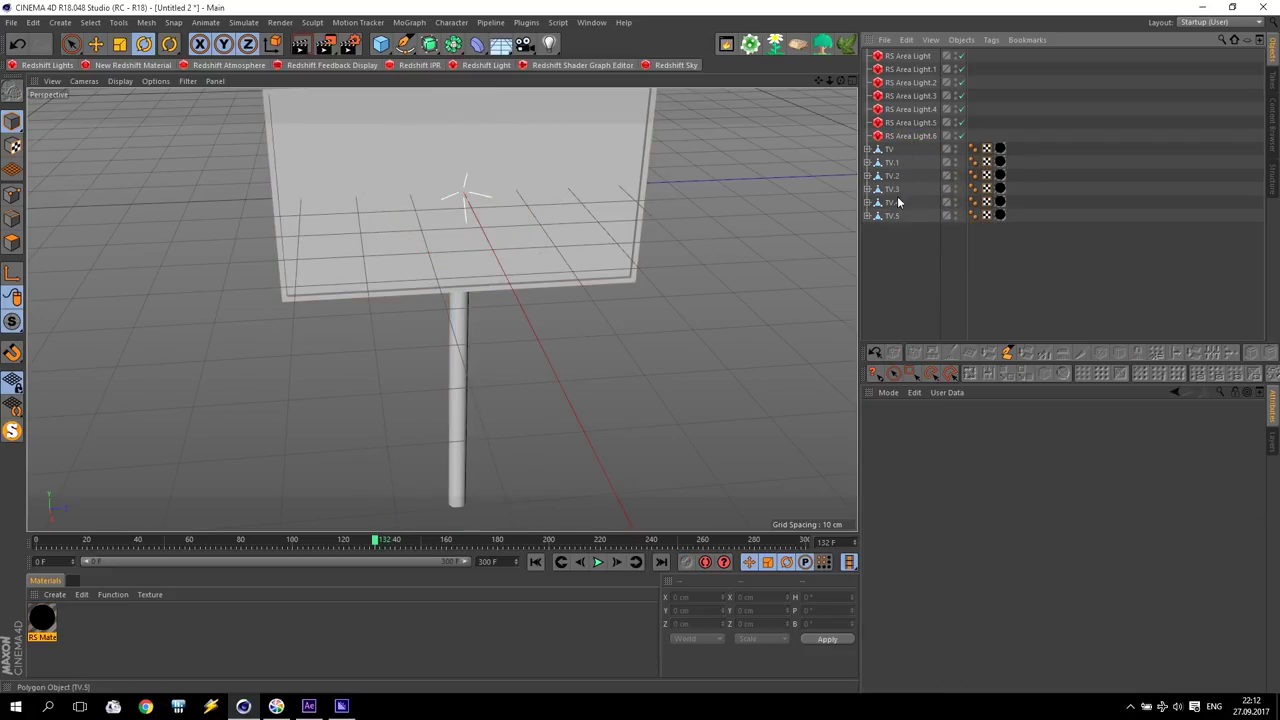
left_click(908, 135, "ctrl")
key("Delete")
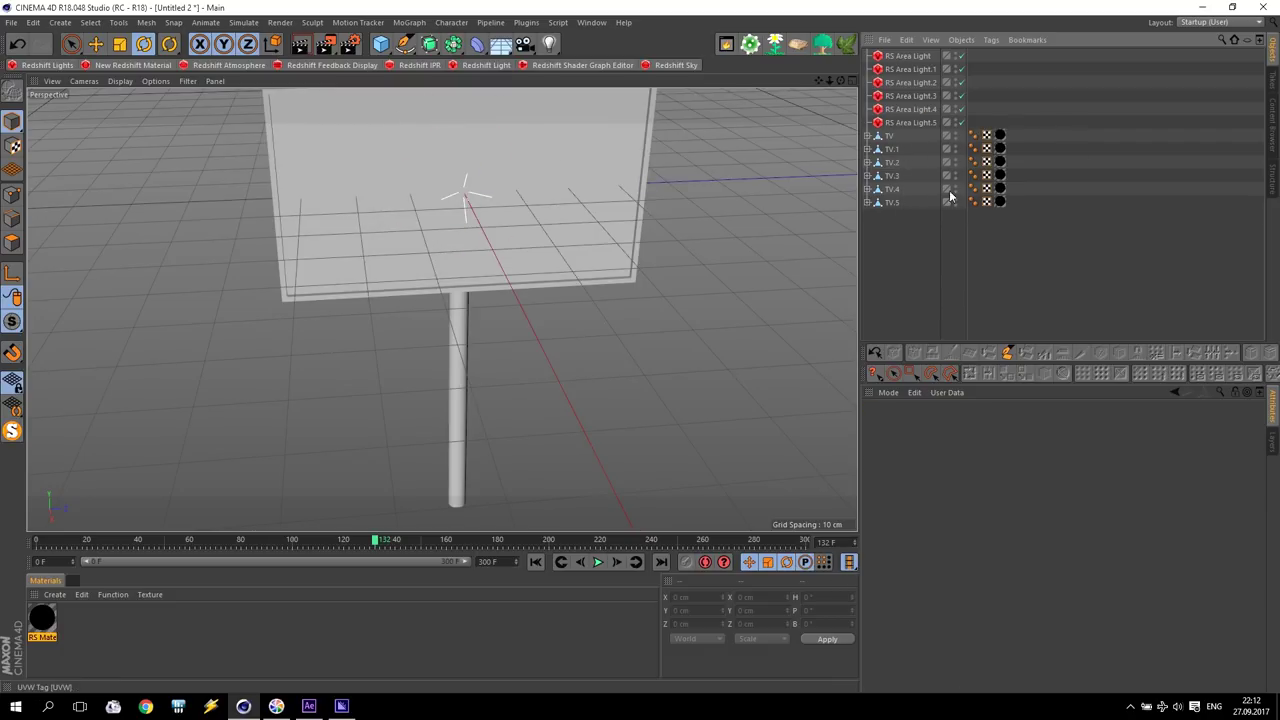
- Give RS Area Light.1 the Basketball000.png sequence and detect its frames, ending at 225
left_click(910, 69)
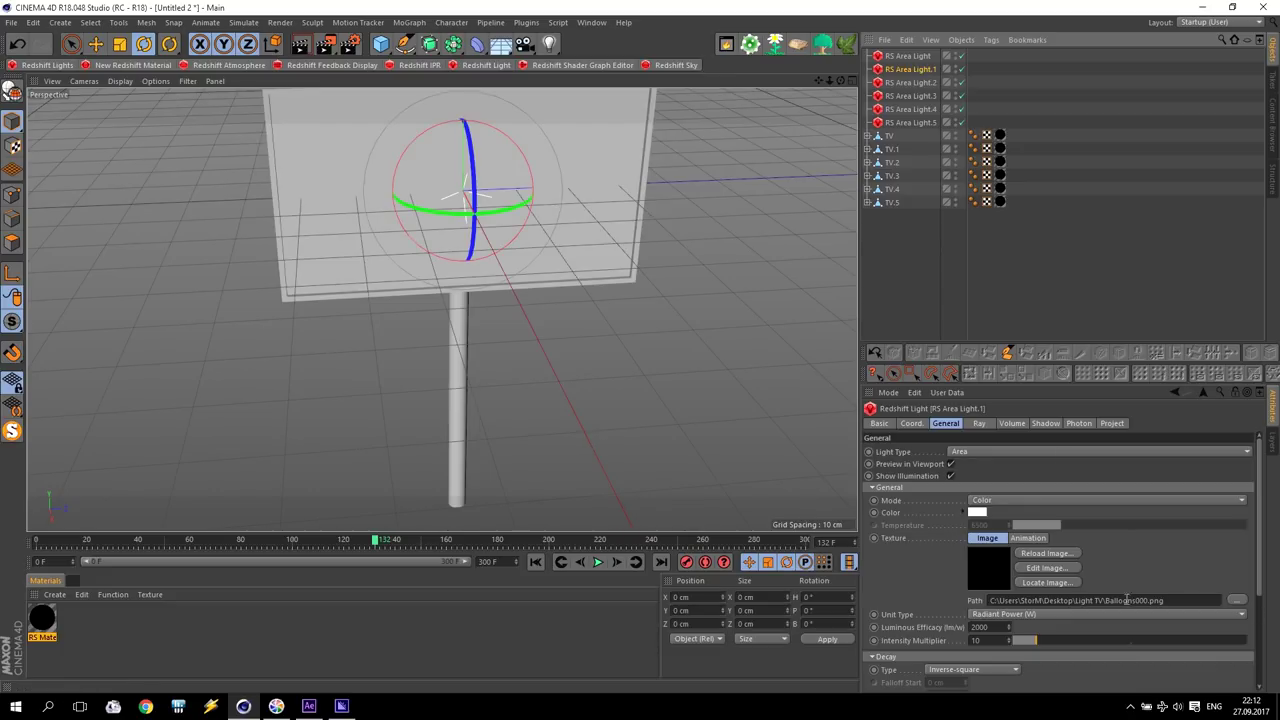
left_click(1236, 601)
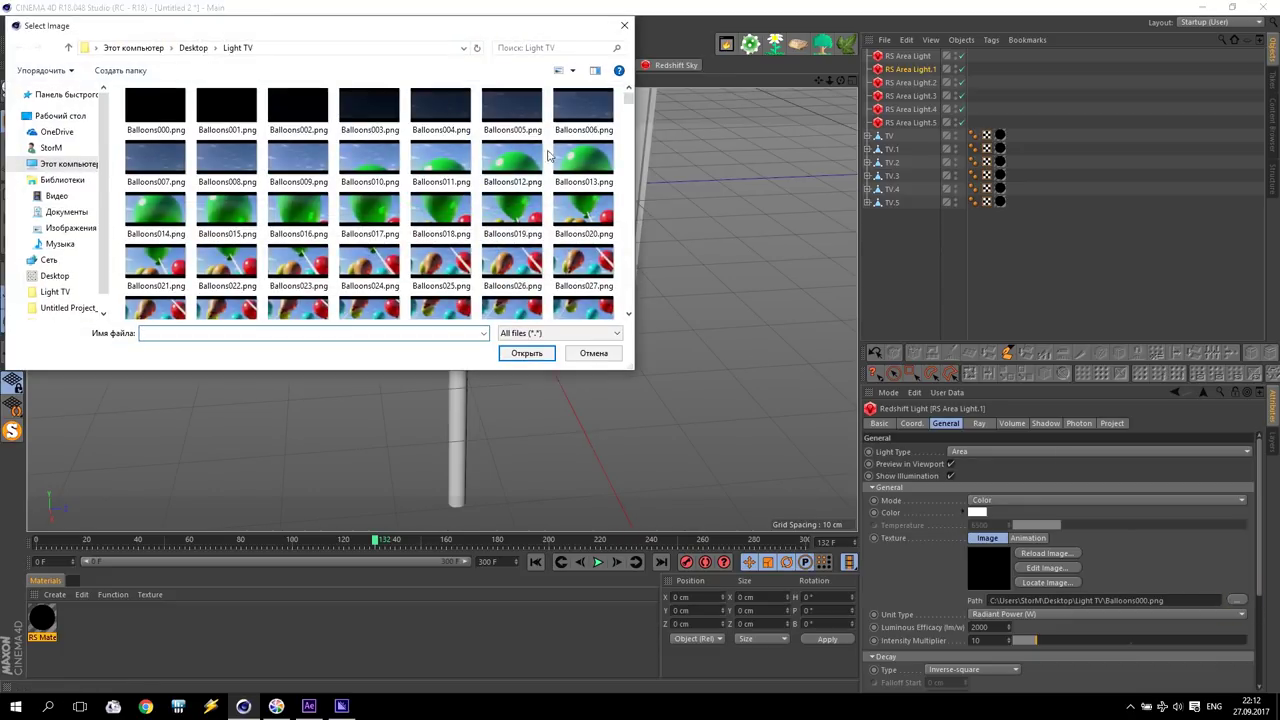
scroll(628, 105, "down", 5)
left_click_drag(628, 105, 640, 160)
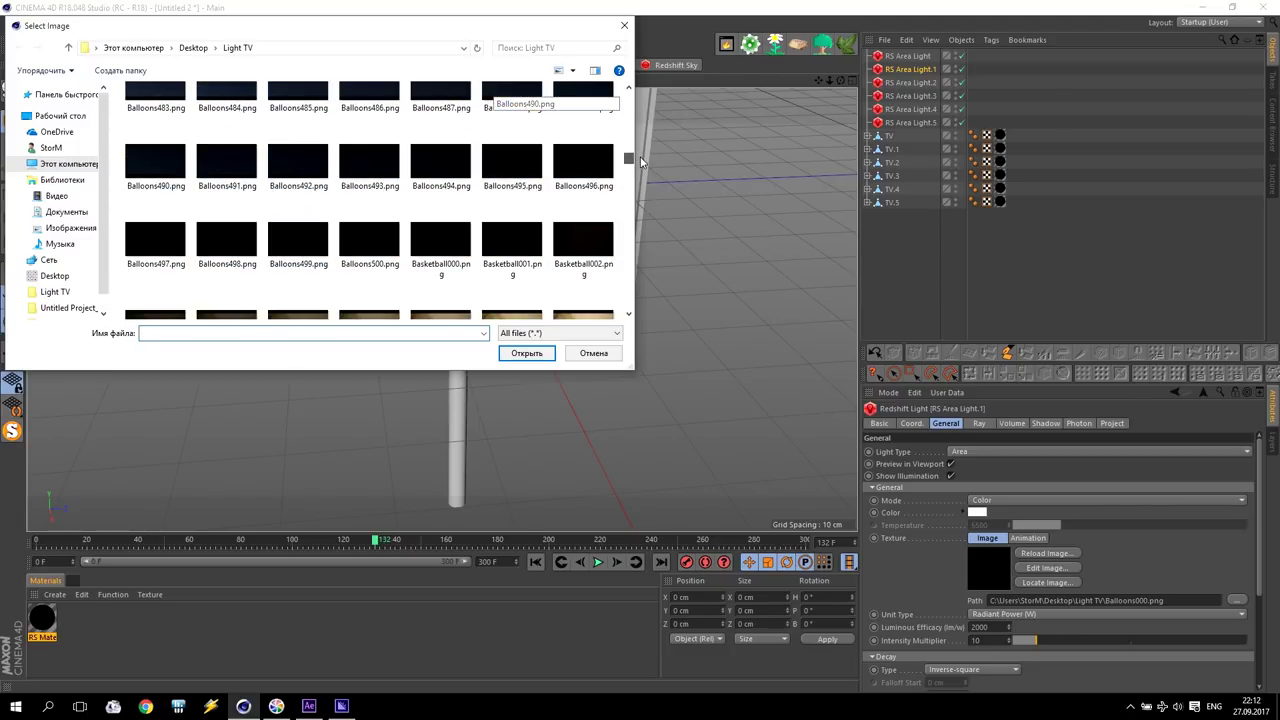
scroll(421, 305, "down", 1)
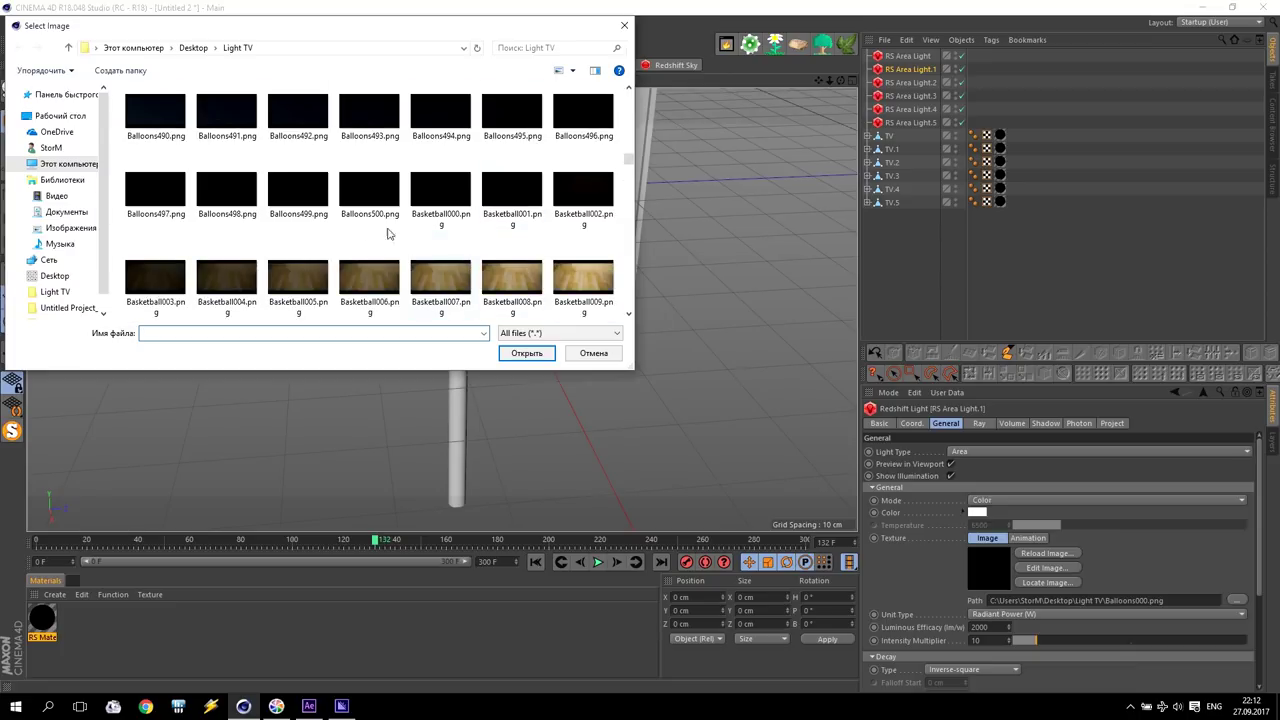
left_click(444, 197)
left_click(526, 353)
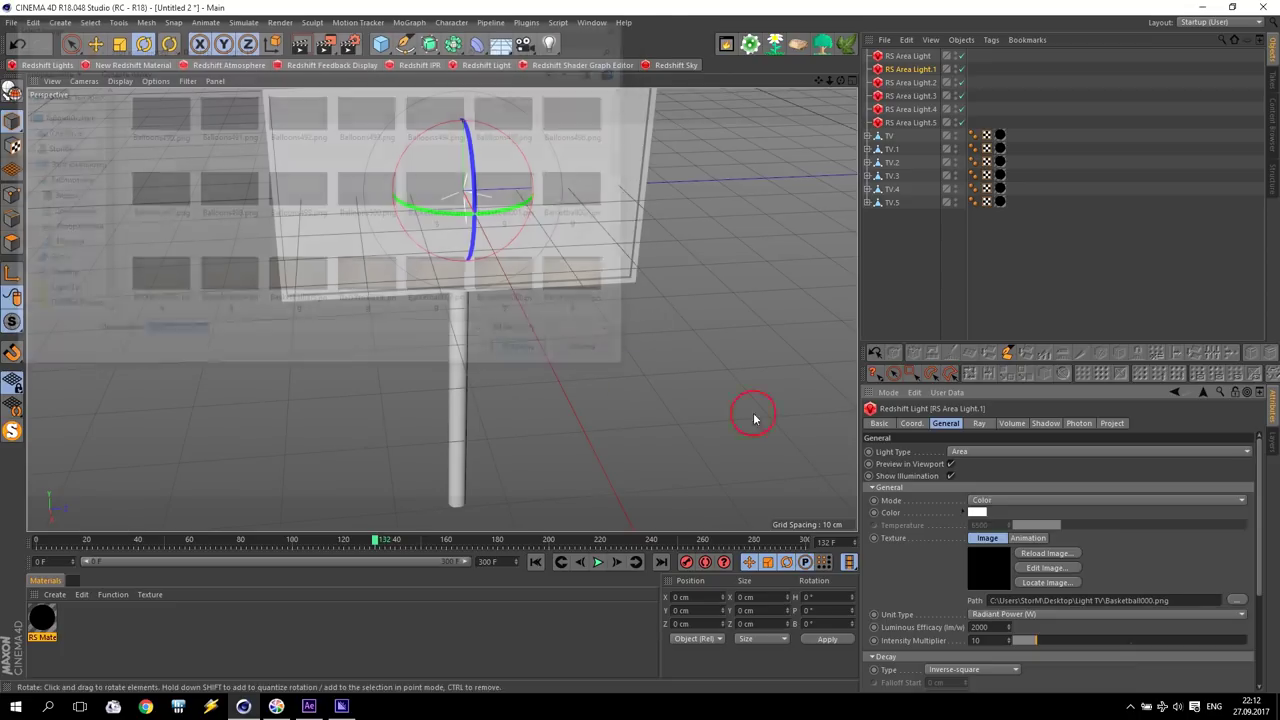
left_click(1024, 538)
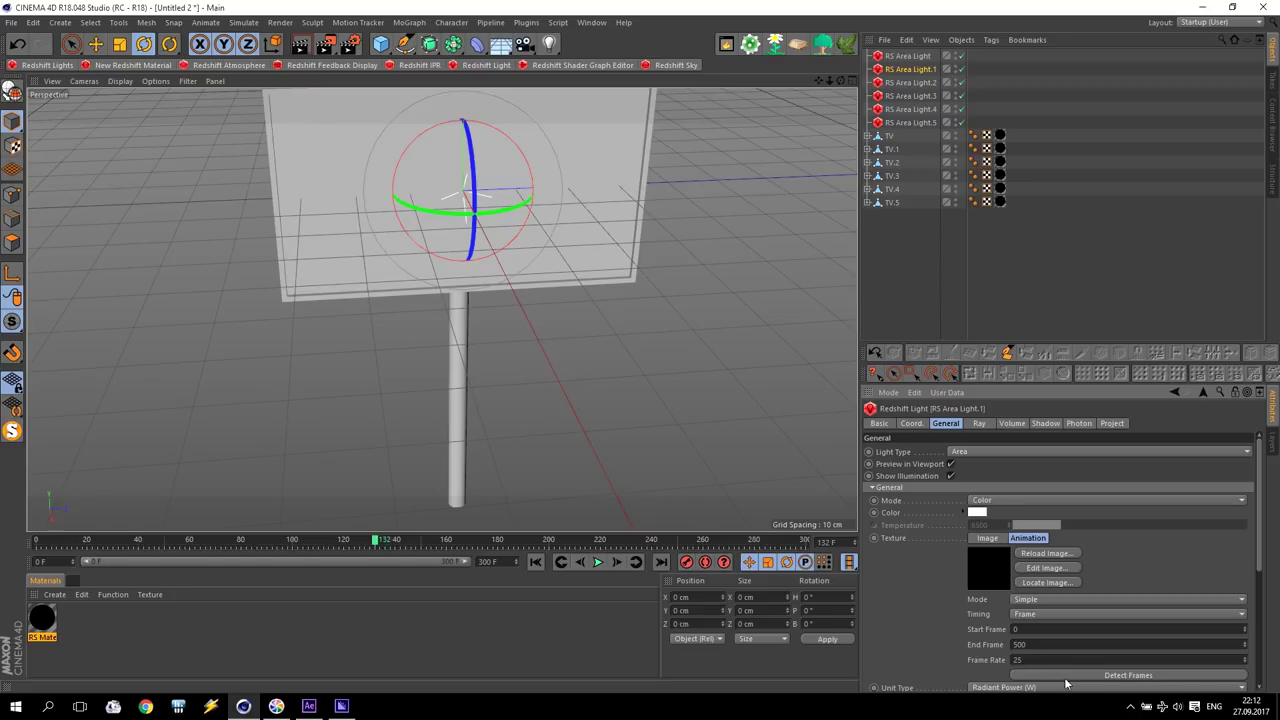
left_click(1097, 680)
- Set TV.1's Screen as RS Area Light.1's mesh
left_click_drag(1260, 492, 1270, 638)
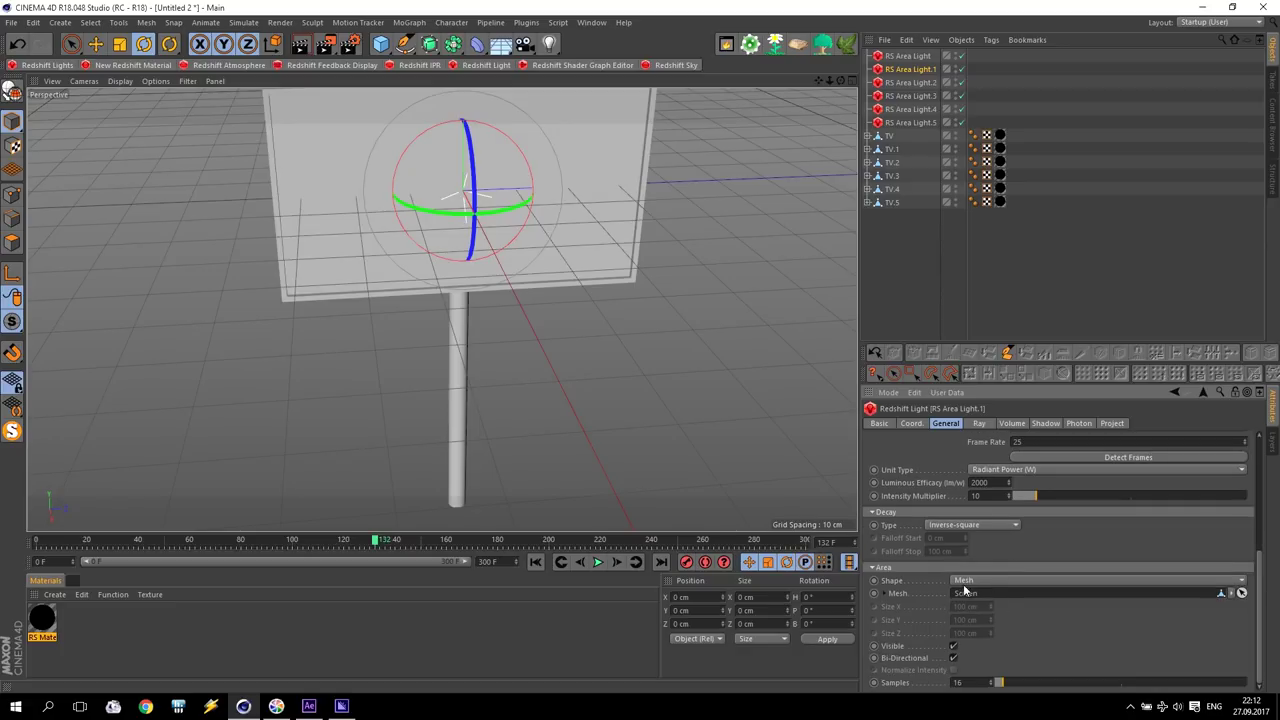
left_click(867, 149)
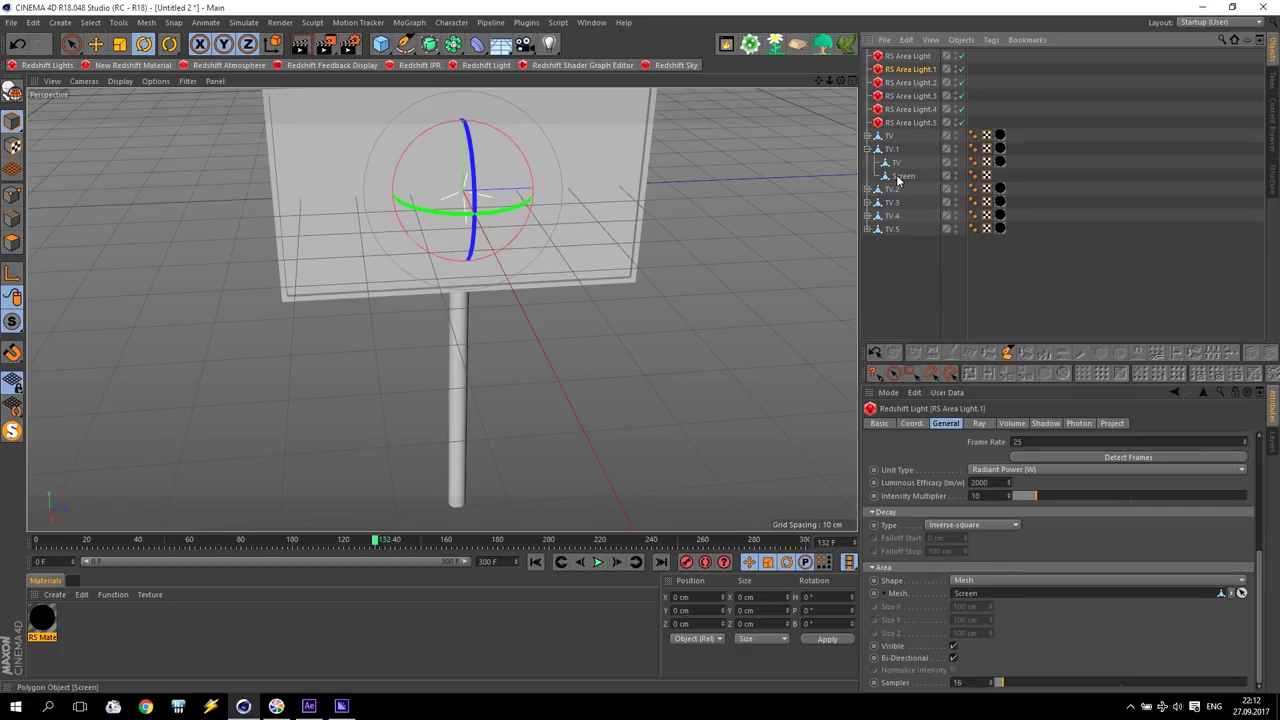
left_click_drag(899, 180, 976, 592)
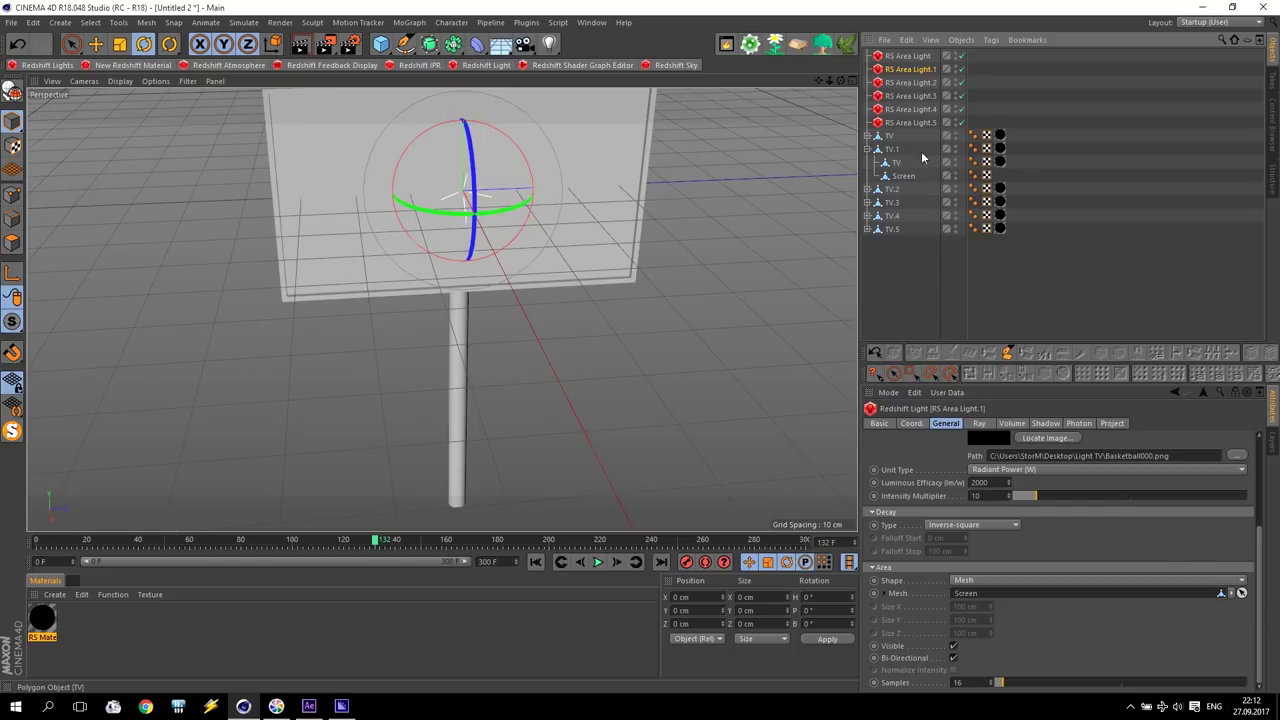
- Swap RS Area Light.2's balloons texture for Helix Sphere000.png from the Light TV folder
left_click(868, 149)
left_click(924, 84)
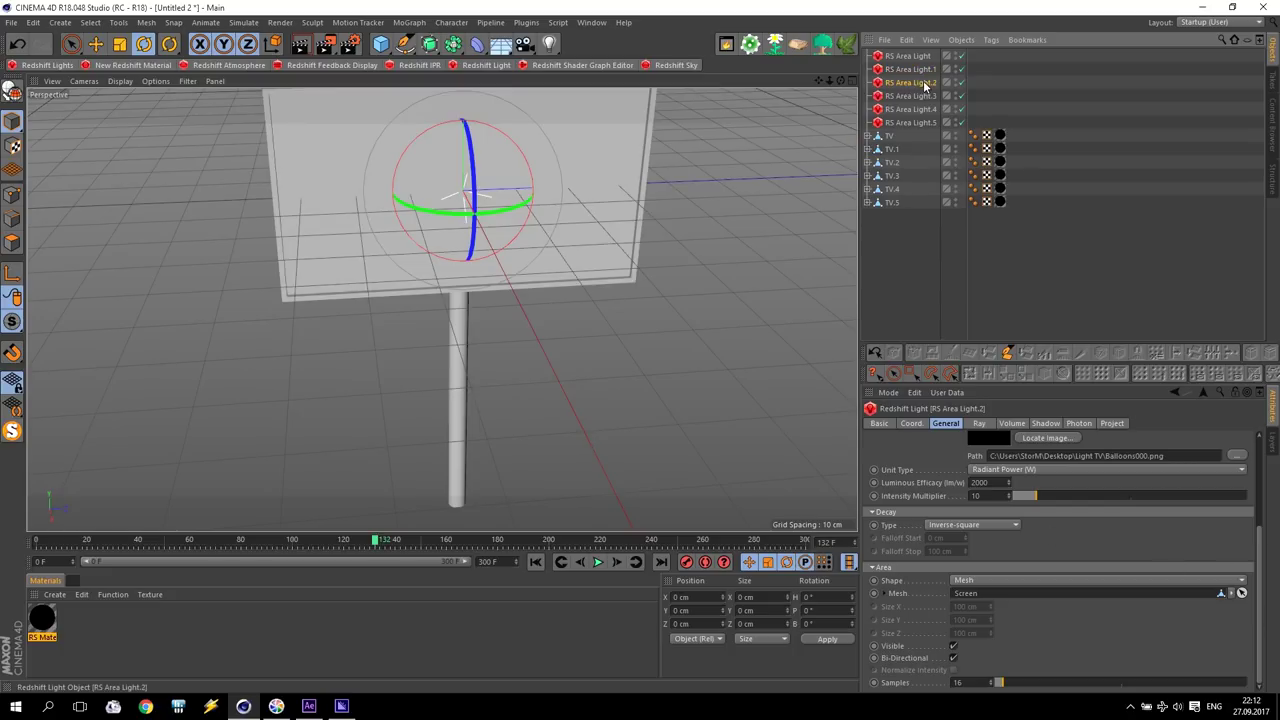
left_click(1236, 456)
left_click_drag(629, 97, 637, 184)
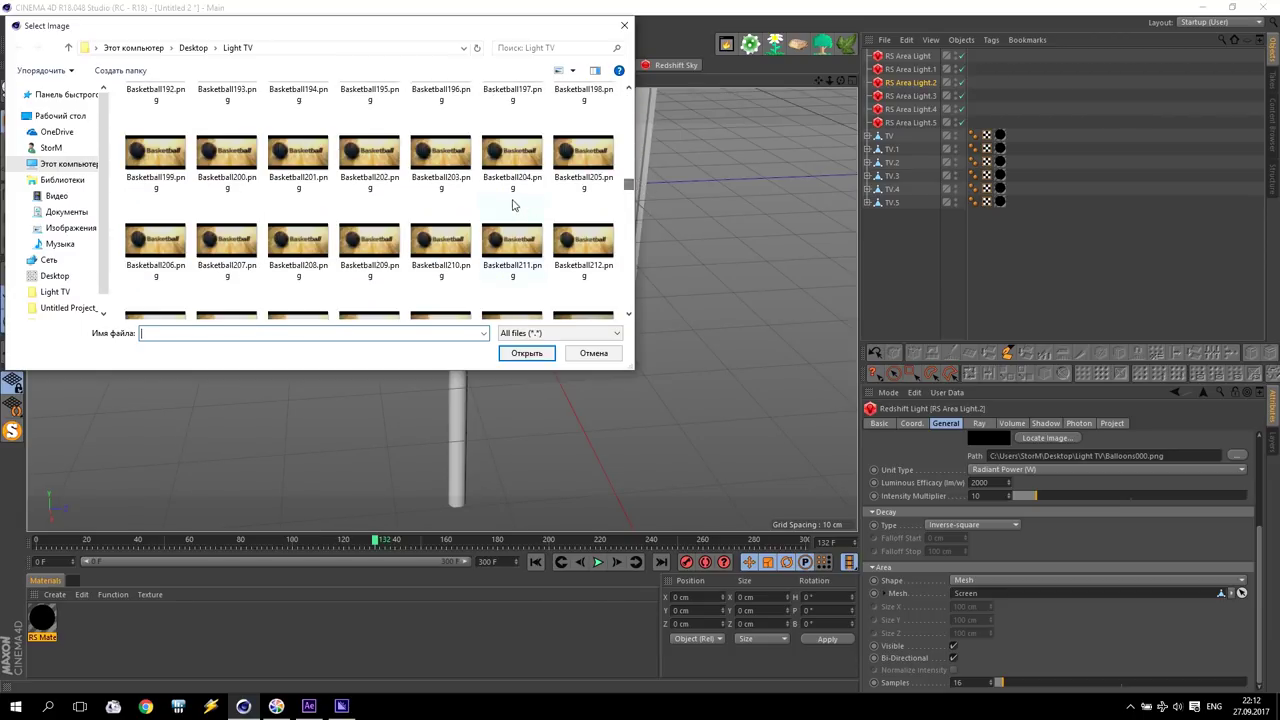
left_click(588, 240)
left_click(527, 353)
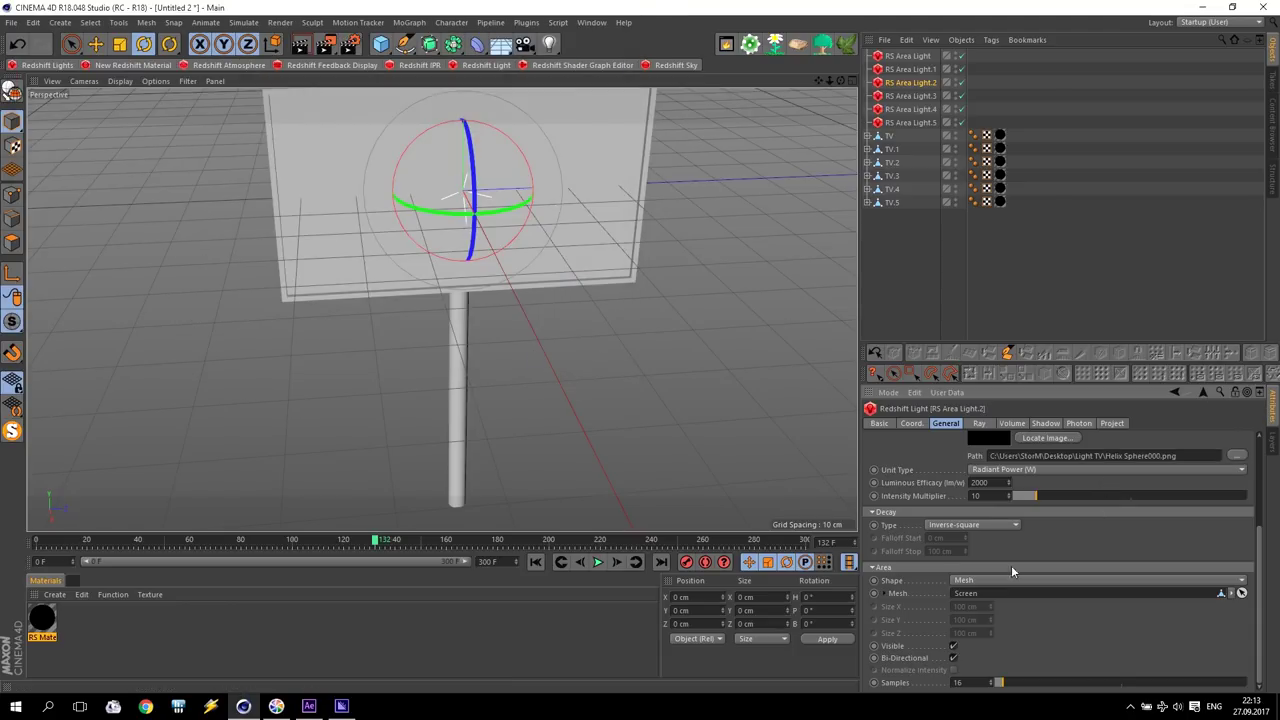
left_click(867, 162)
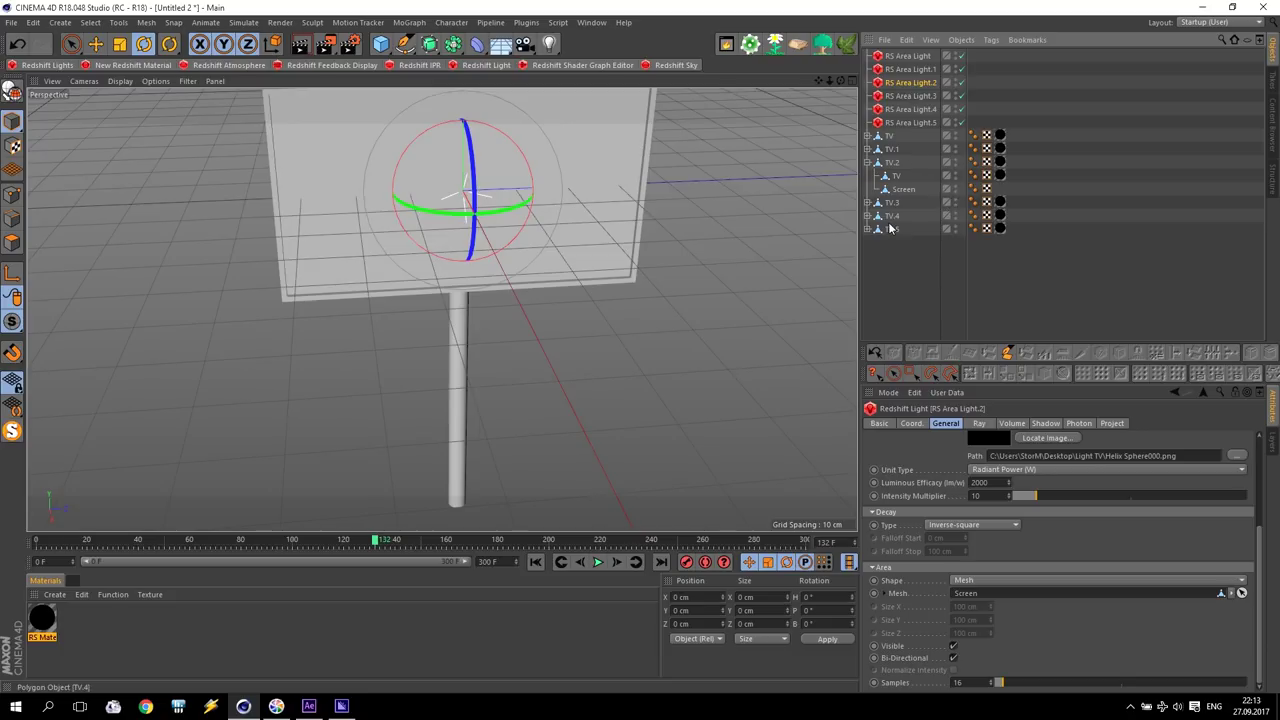
left_click(867, 162)
- Give RS Area Light.3 the Intro Titles 03000.png image as its texture
left_click(910, 95)
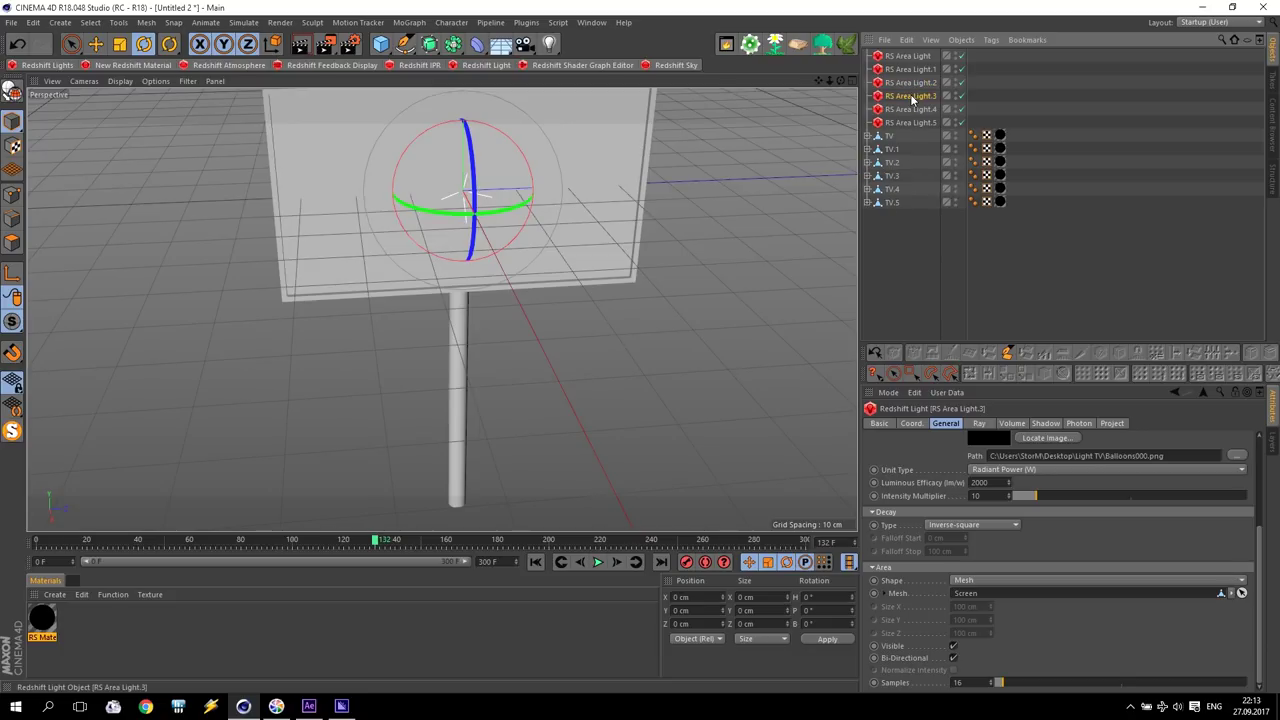
left_click(1237, 455)
mouse_move(628, 97)
left_mouse_down()
mouse_move(643, 204)
mouse_move(632, 213)
left_mouse_up()
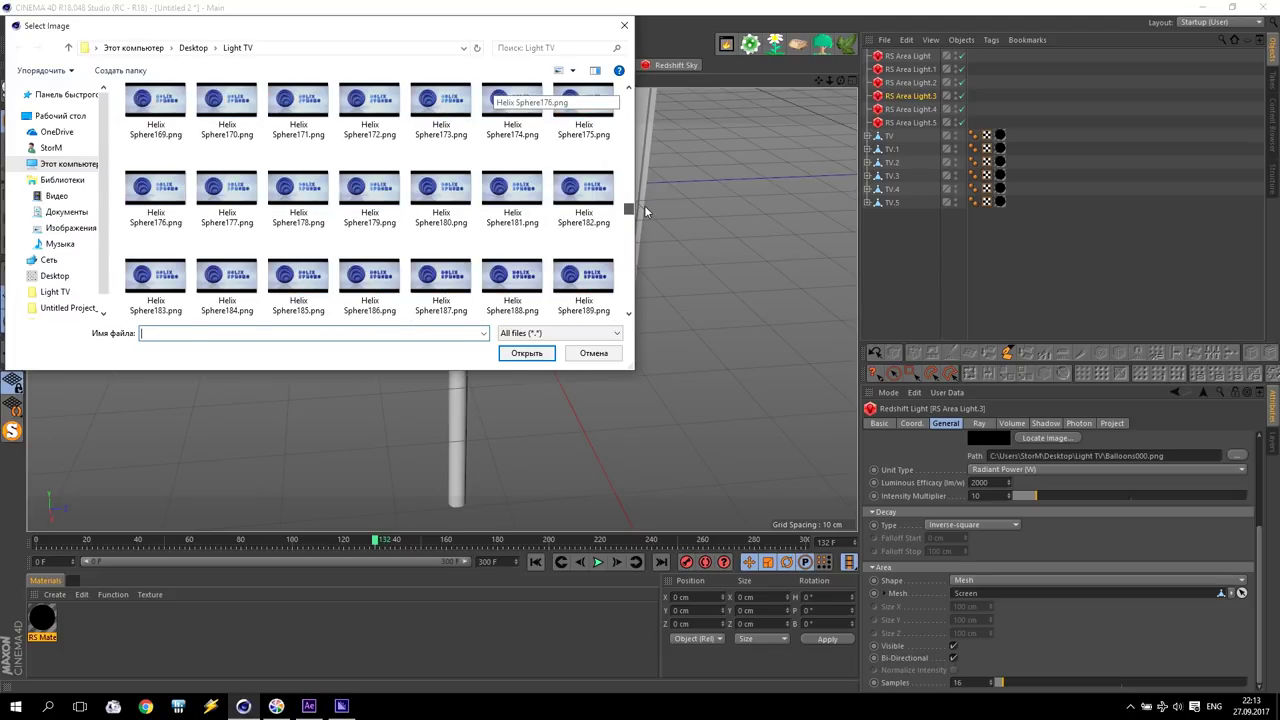
scroll(503, 245, "down", 2)
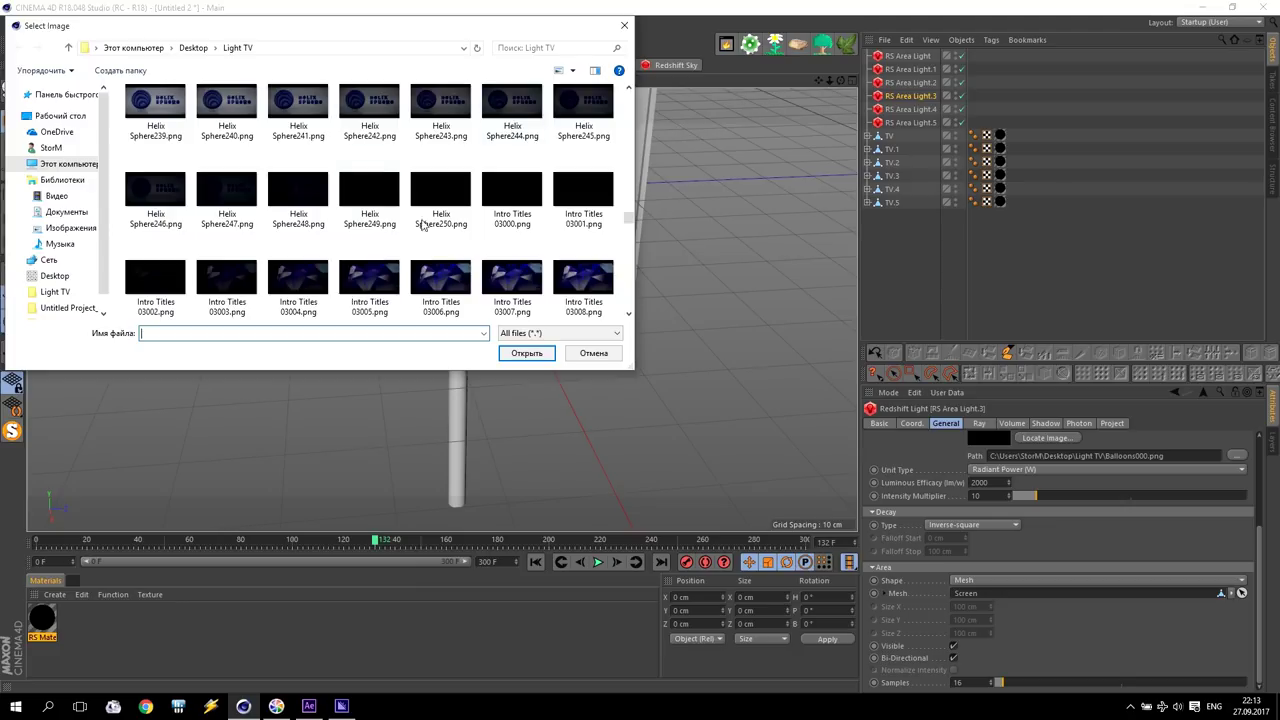
left_click(521, 215)
left_click(526, 353)
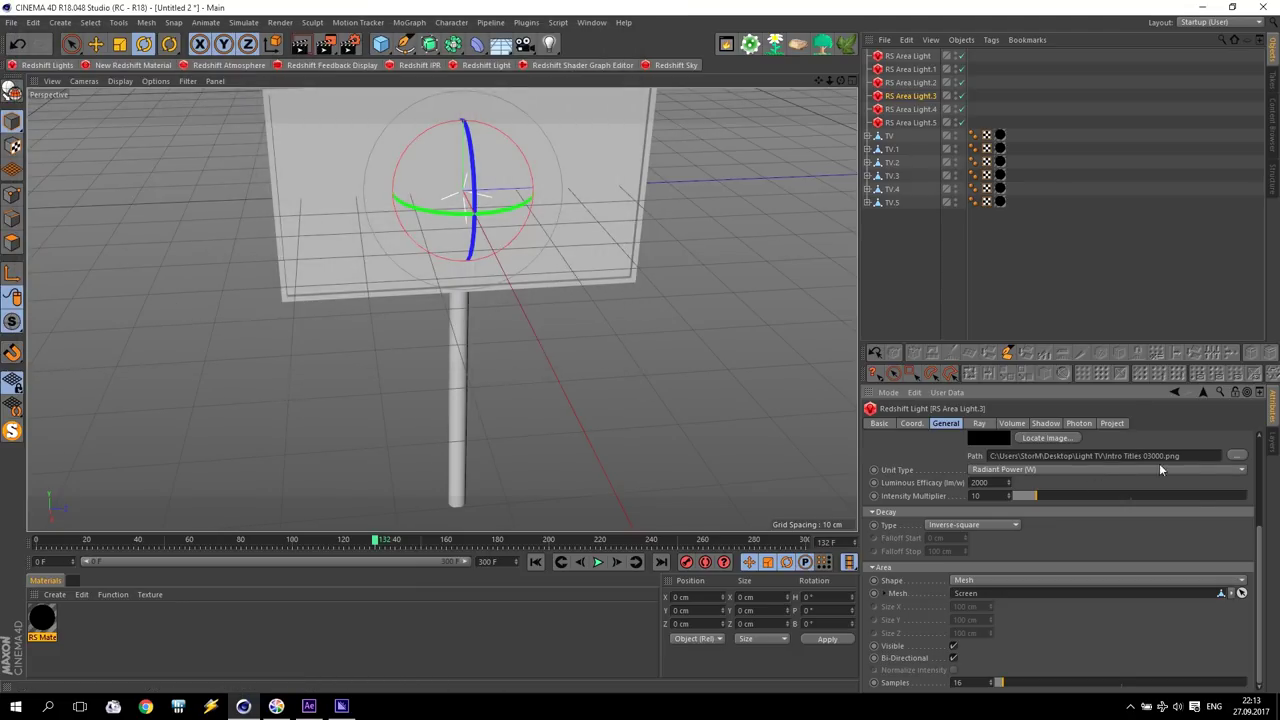
- Set the light's intensity multiplier to 10 and detect the 3000–3200 frame range
left_click(1049, 495)
type("10")
key("Return")
scroll(1257, 537, "up", 2)
left_click(1023, 481)
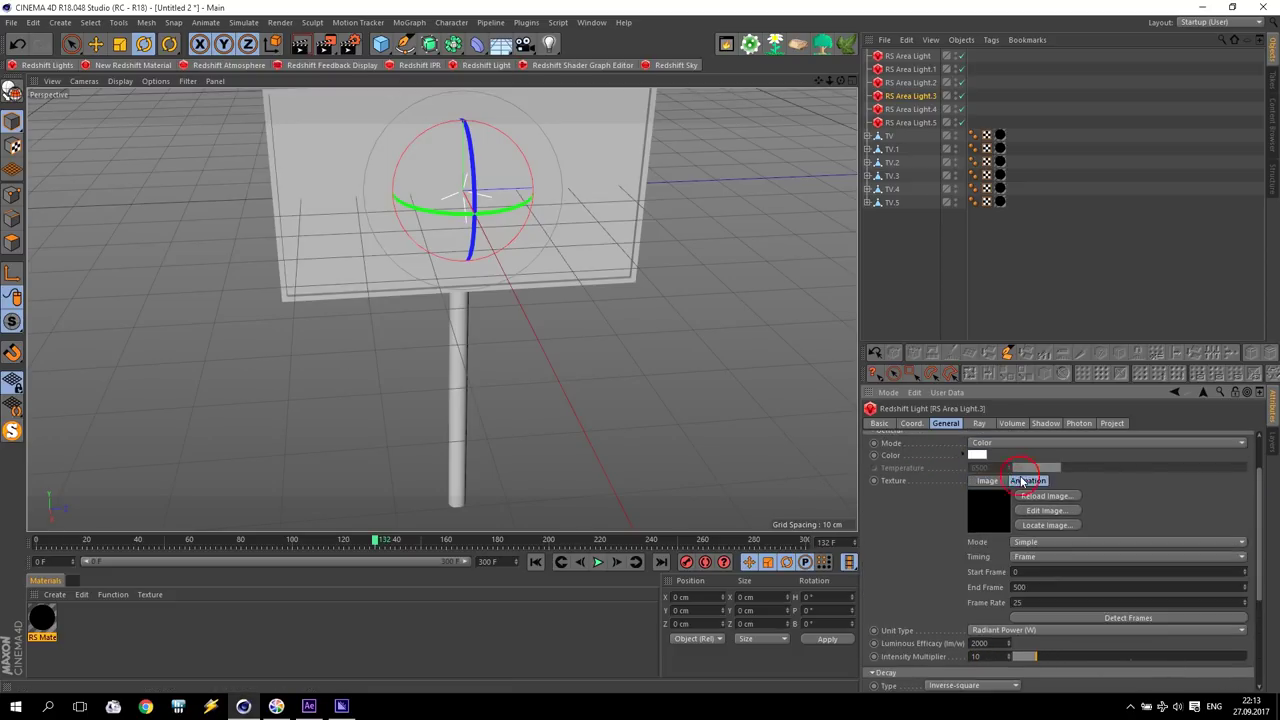
left_click(1072, 618)
scroll(1257, 514, "down", 1)
scroll(1259, 522, "down", 2)
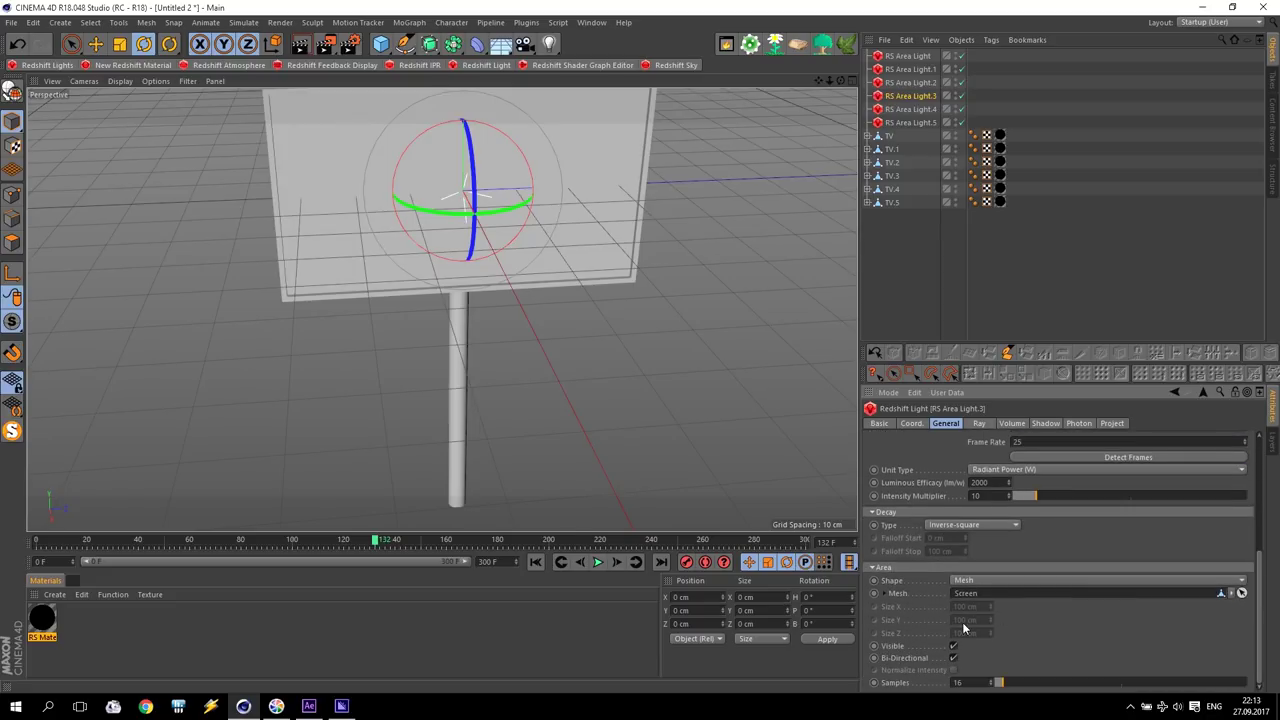
- Check TV.3's Screen, then select RS Area Light.4 for editing
left_click(867, 175)
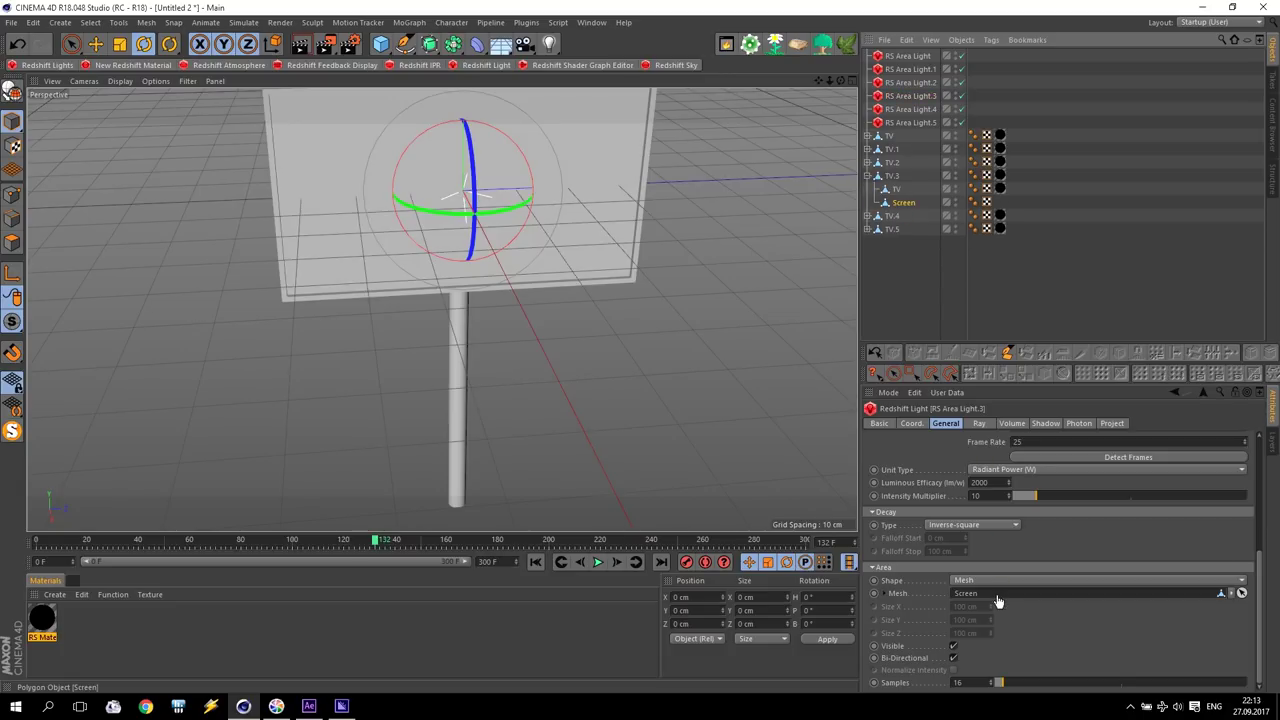
left_click(867, 175)
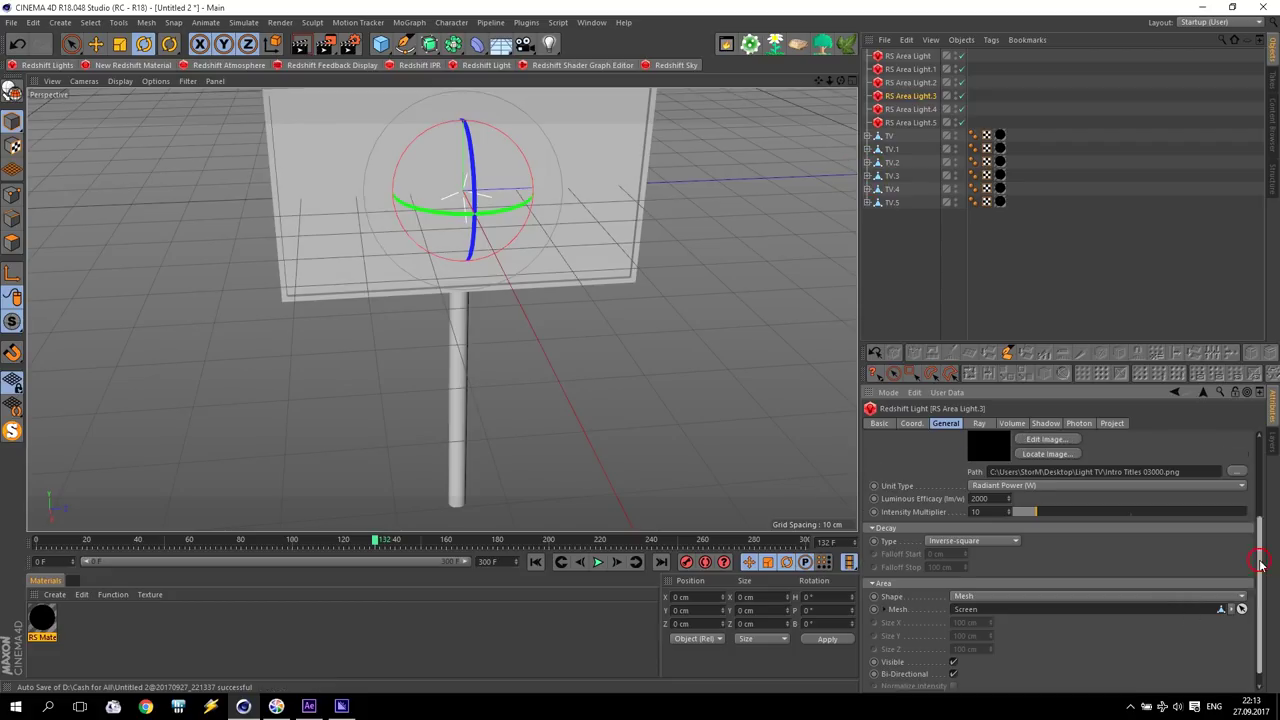
left_click_drag(1262, 575, 1264, 537)
left_click(908, 109)
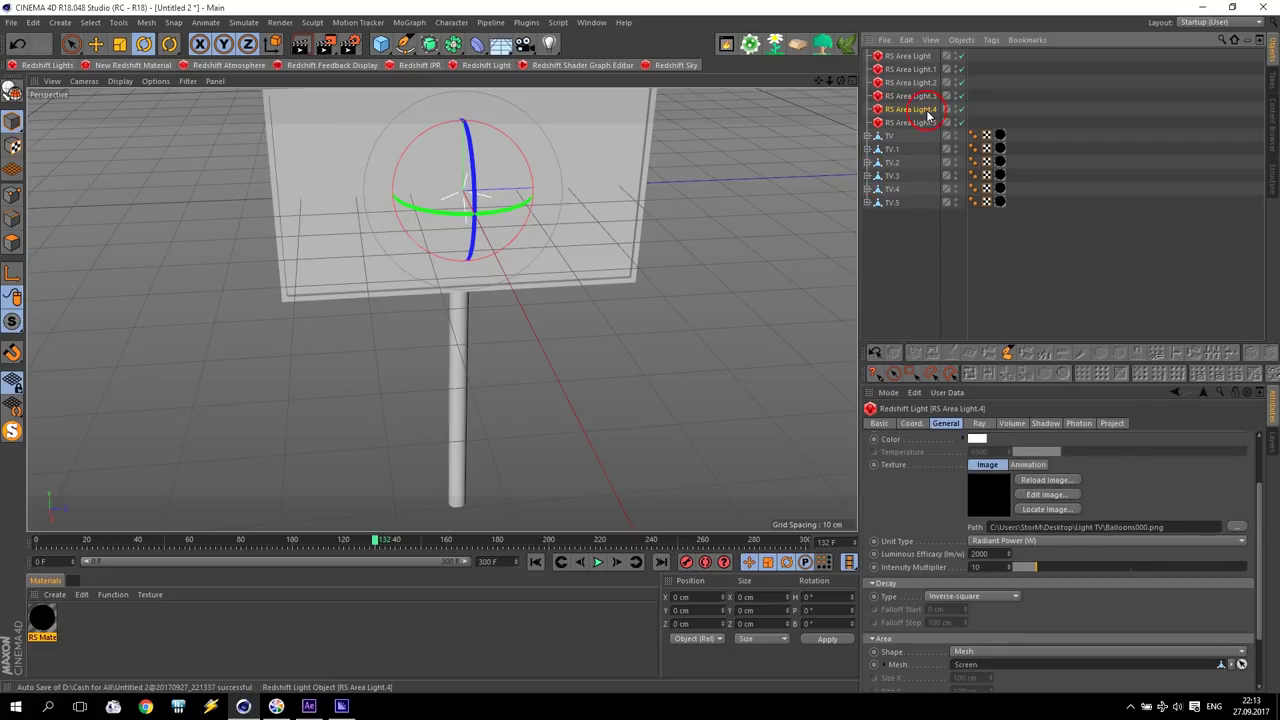
- Give RS Area Light.4 the Intro000.png sequence and detect its 0–200 frame range
left_click(1236, 527)
left_click_drag(628, 100, 631, 237)
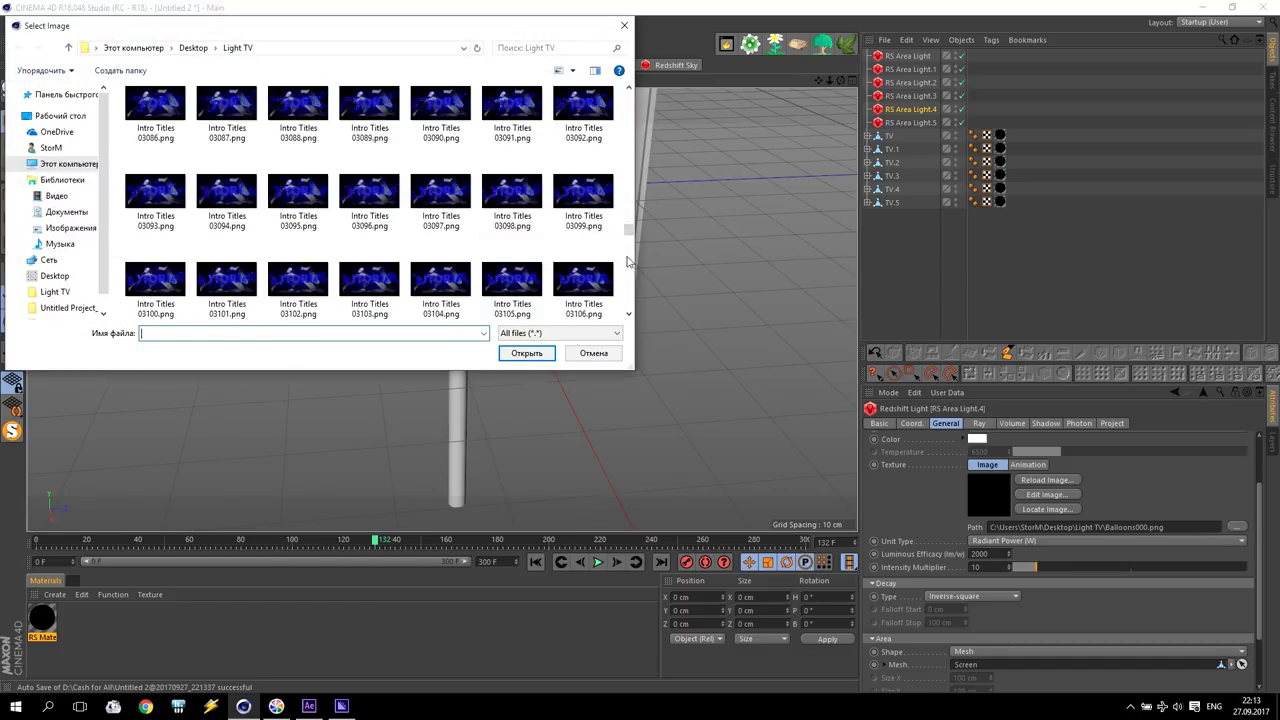
left_click_drag(630, 233, 629, 227)
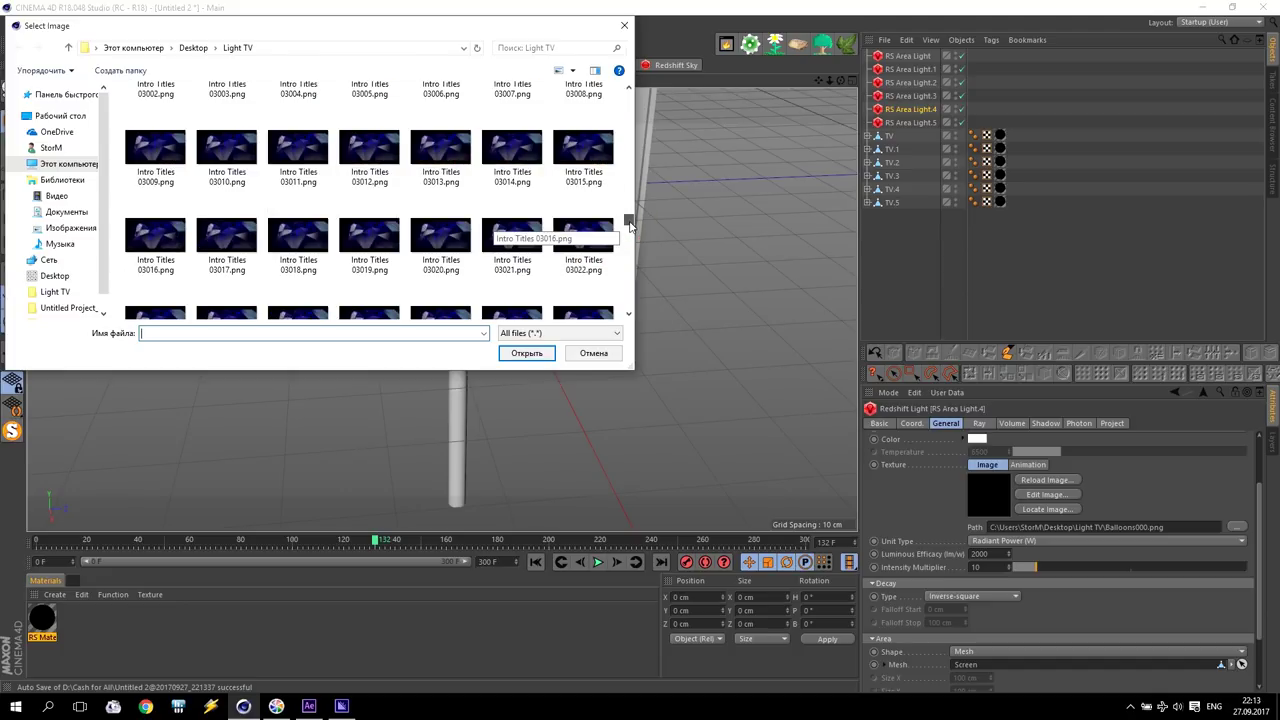
scroll(629, 220, "up", 5)
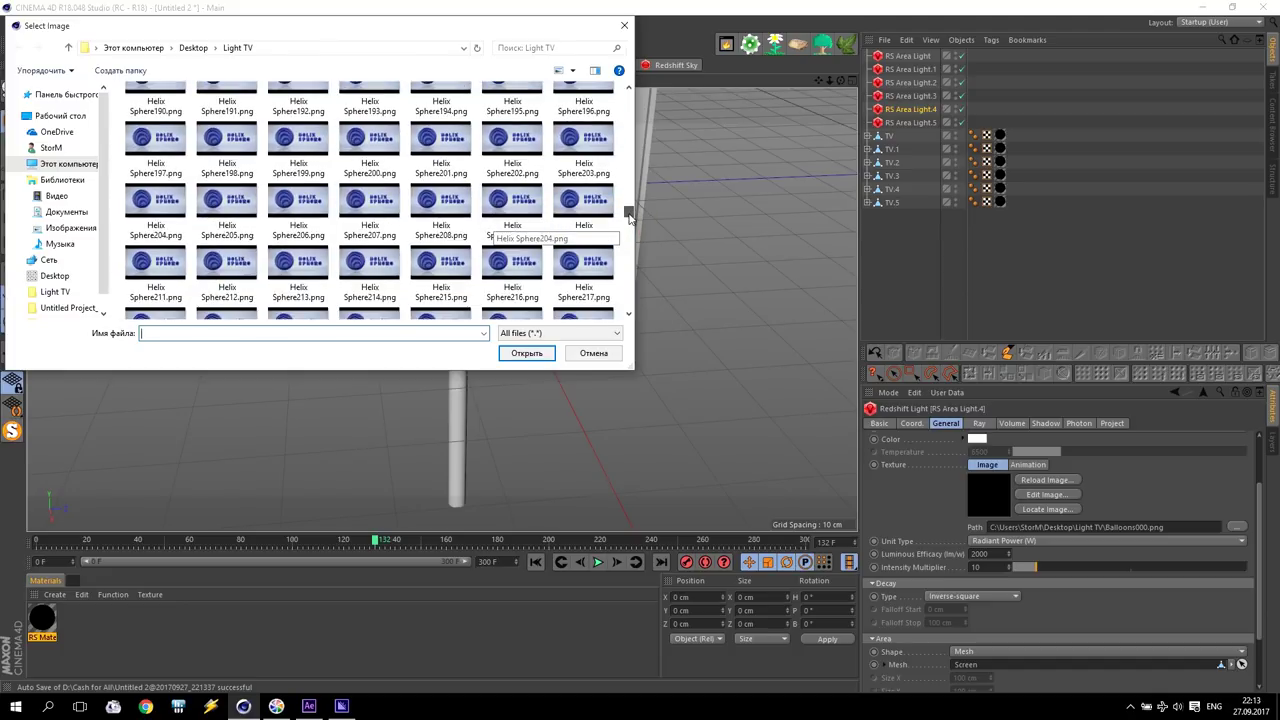
scroll(630, 222, "down", 2)
left_click_drag(629, 222, 630, 248)
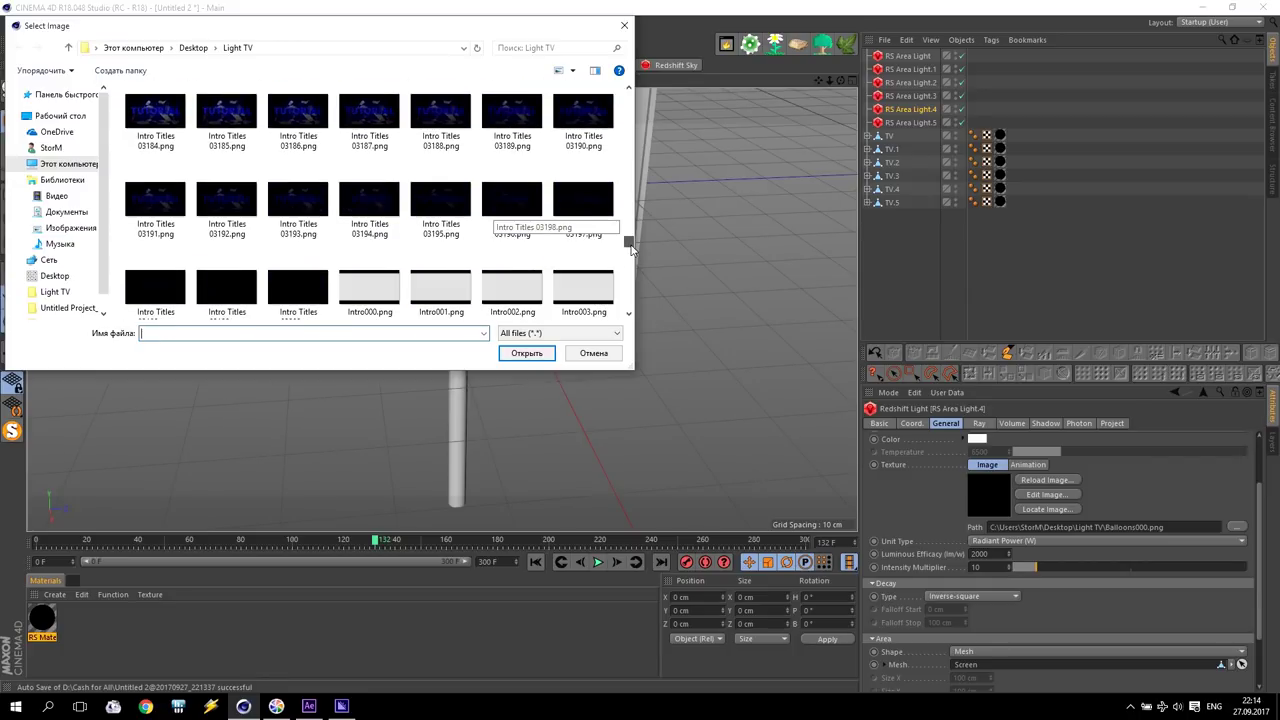
left_click(396, 285)
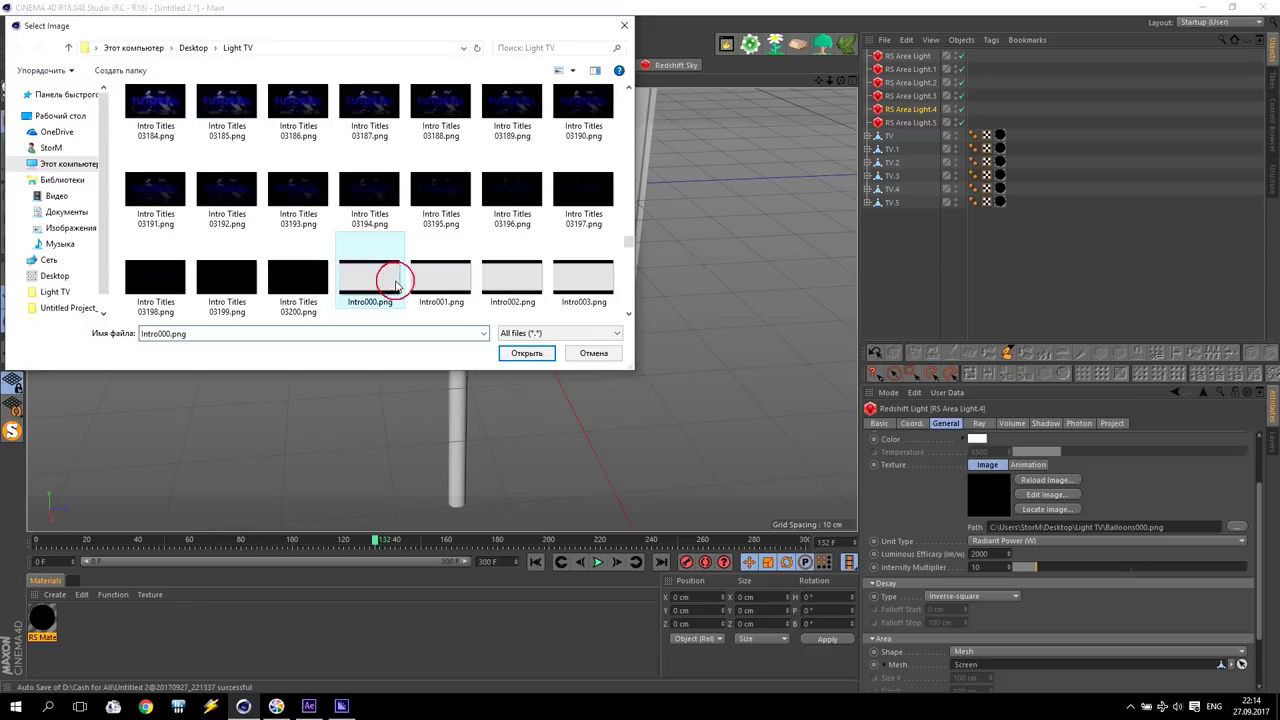
left_click(527, 354)
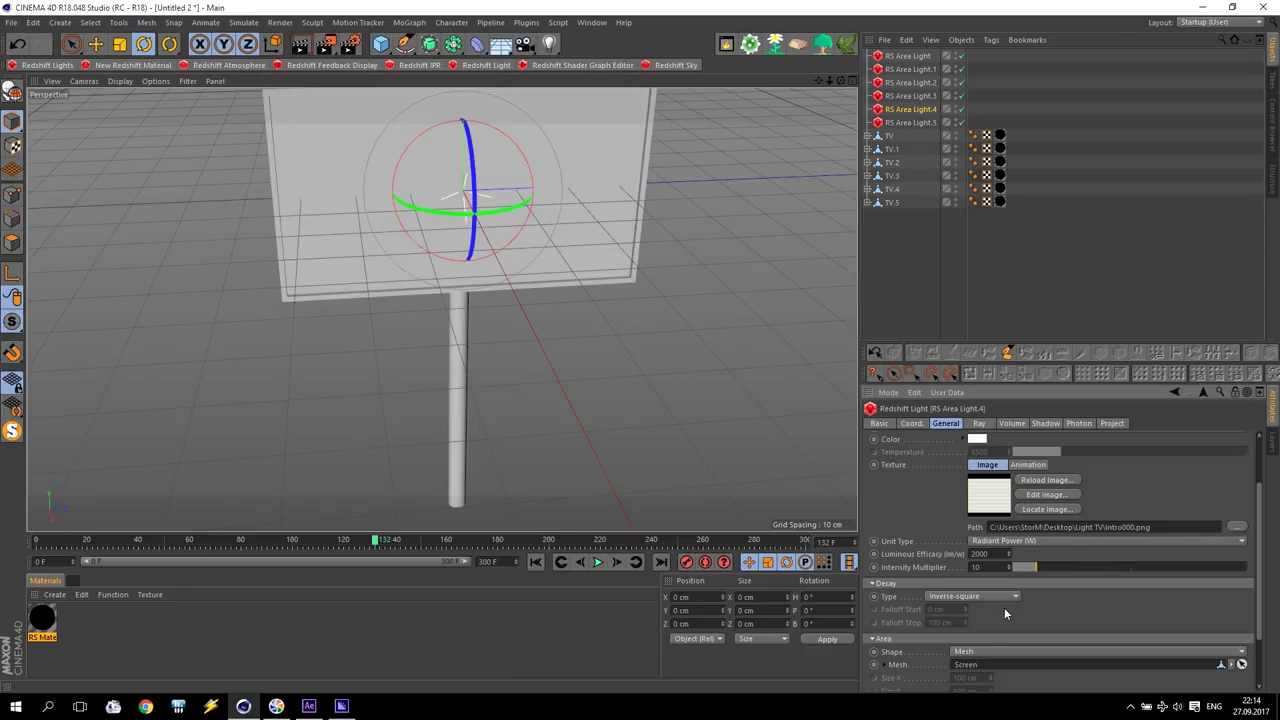
left_click(1037, 466)
left_click(1055, 604)
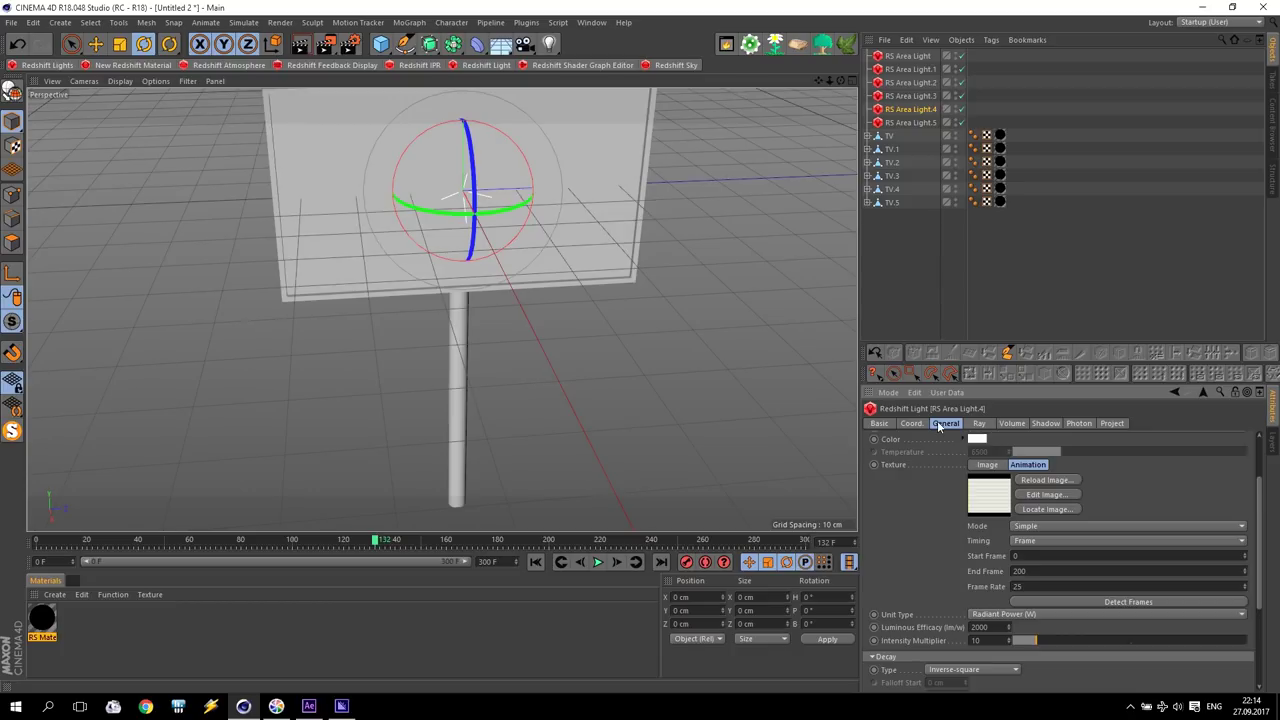
scroll(1250, 514, "down", 5)
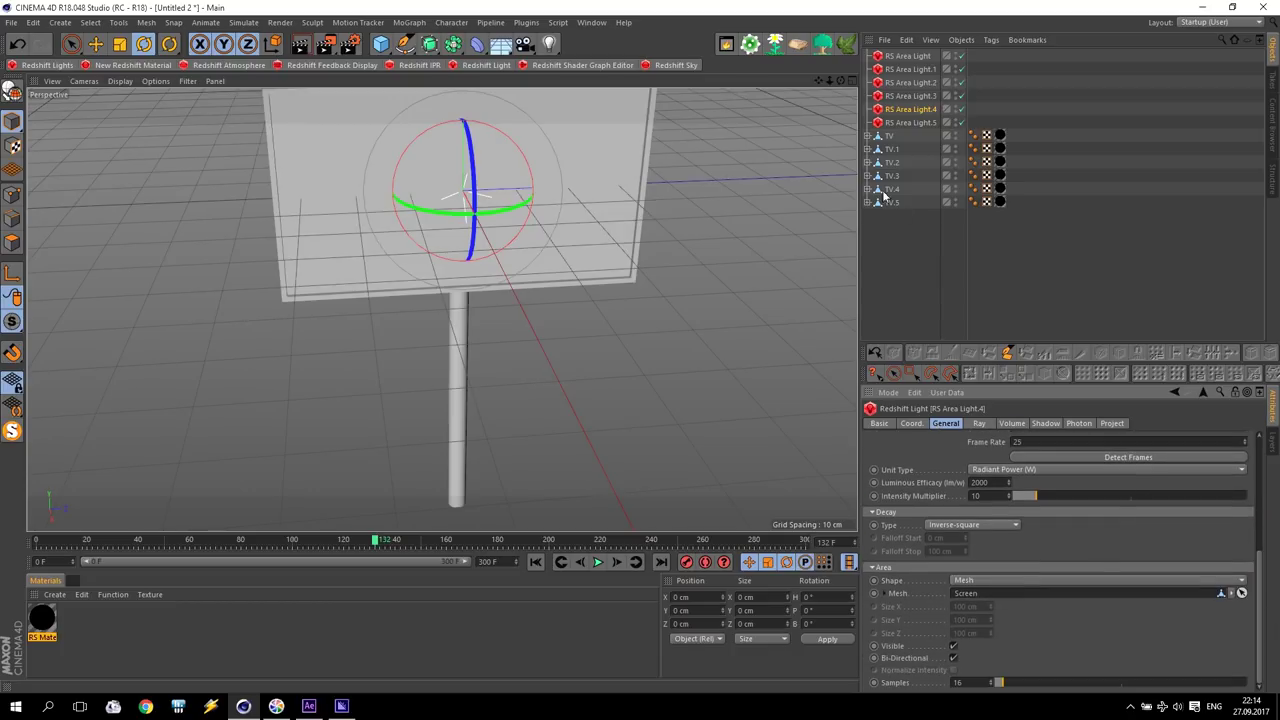
- Link TV.4's Screen as the light's mesh, undoing the accidental move out of TV.4
left_click(867, 189)
left_click(903, 215)
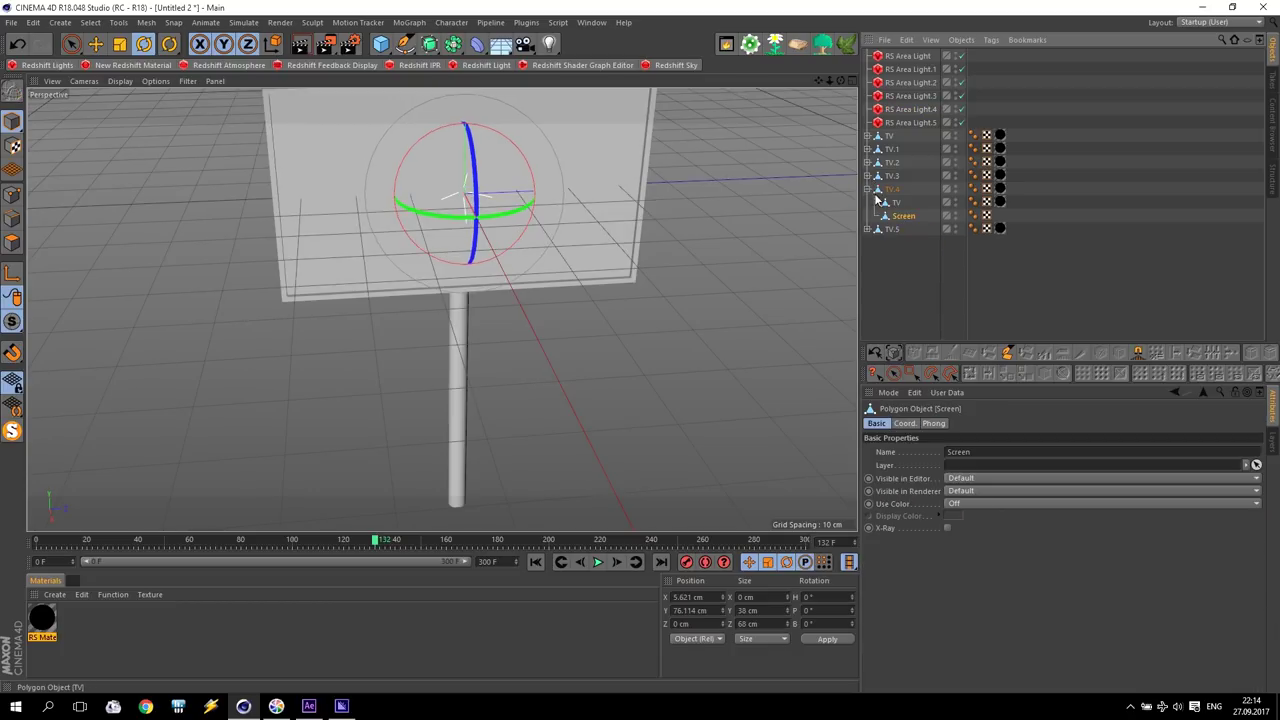
left_click(912, 109)
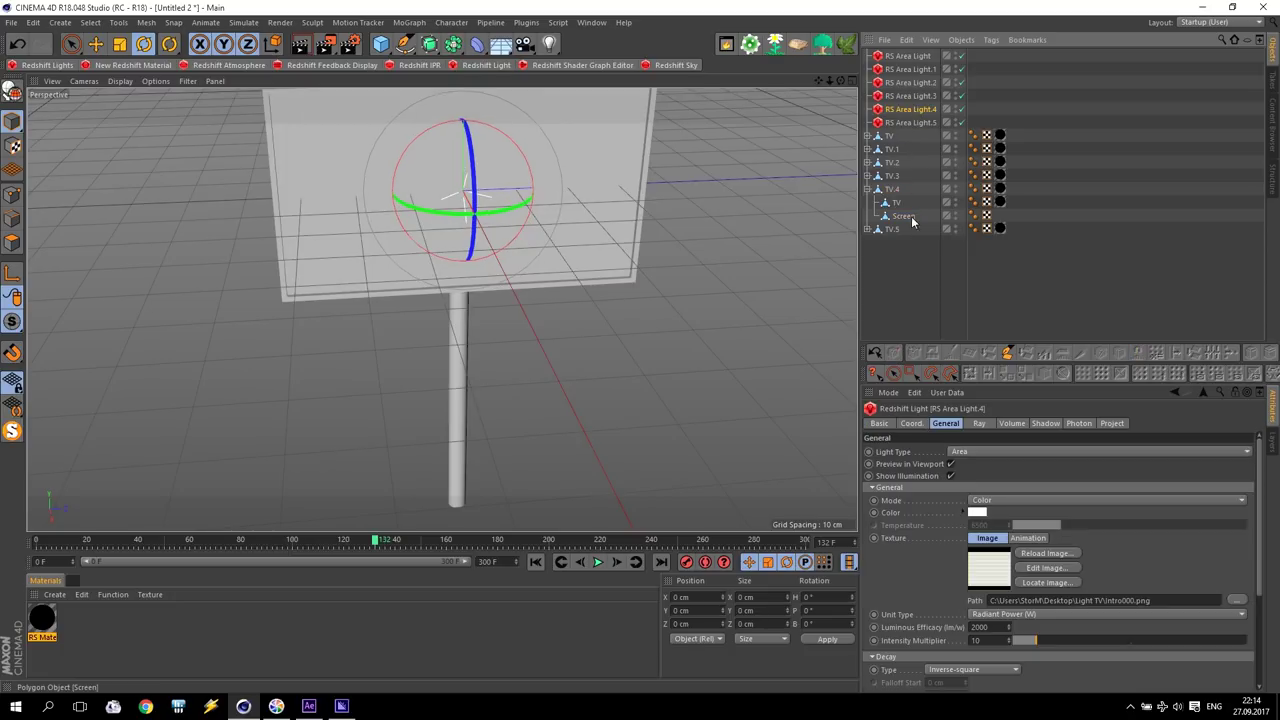
left_click_drag(902, 220, 1027, 531)
left_click_drag(1087, 579, 915, 293)
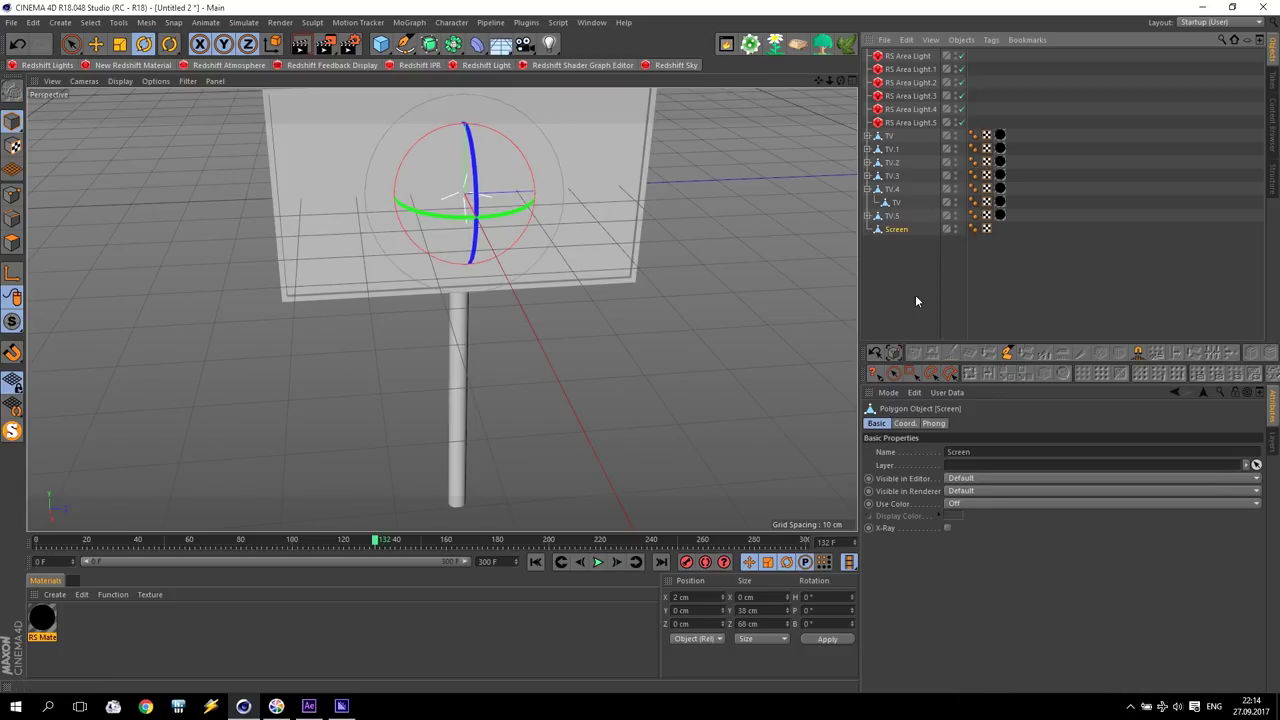
left_click(18, 44)
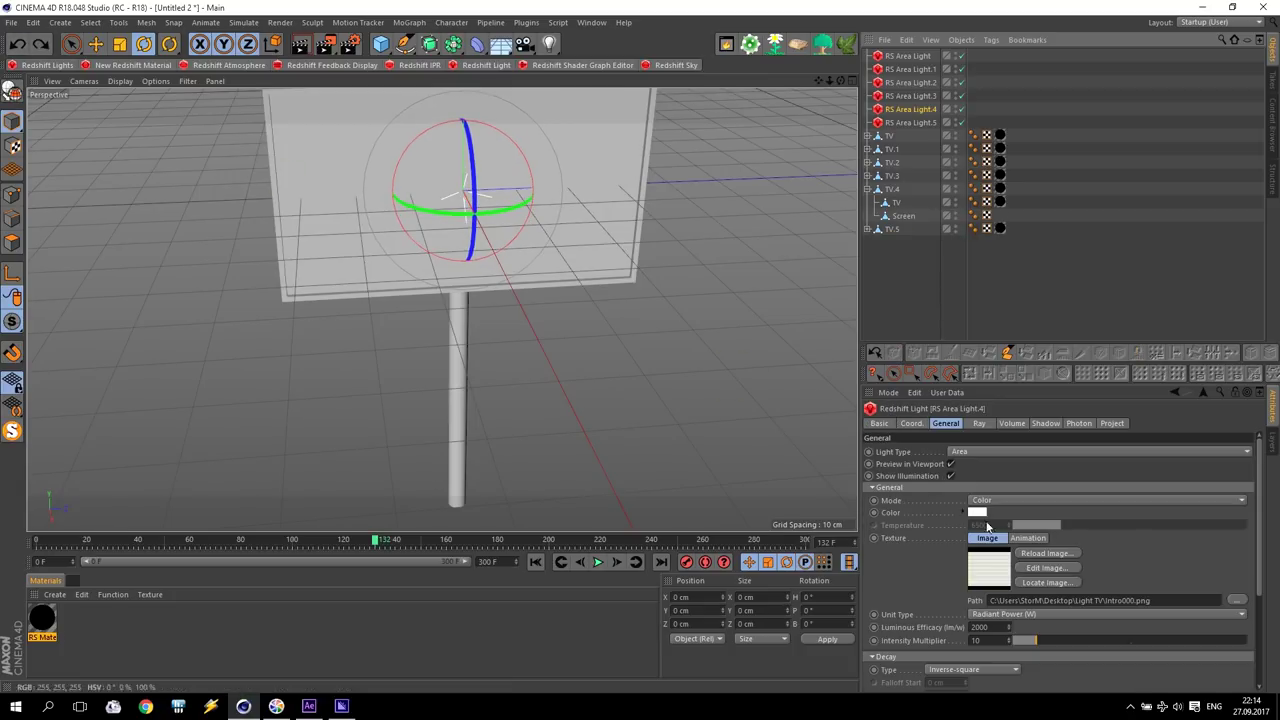
left_click_drag(1257, 487, 1260, 545)
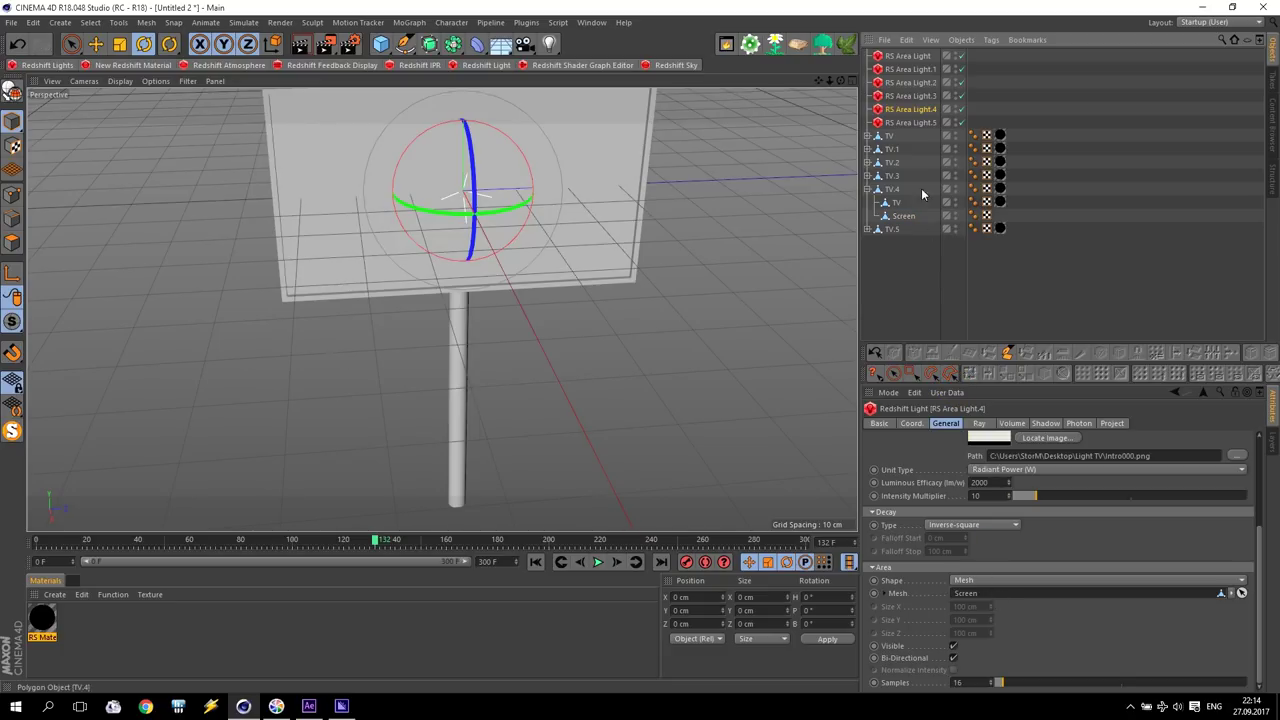
left_click(921, 124)
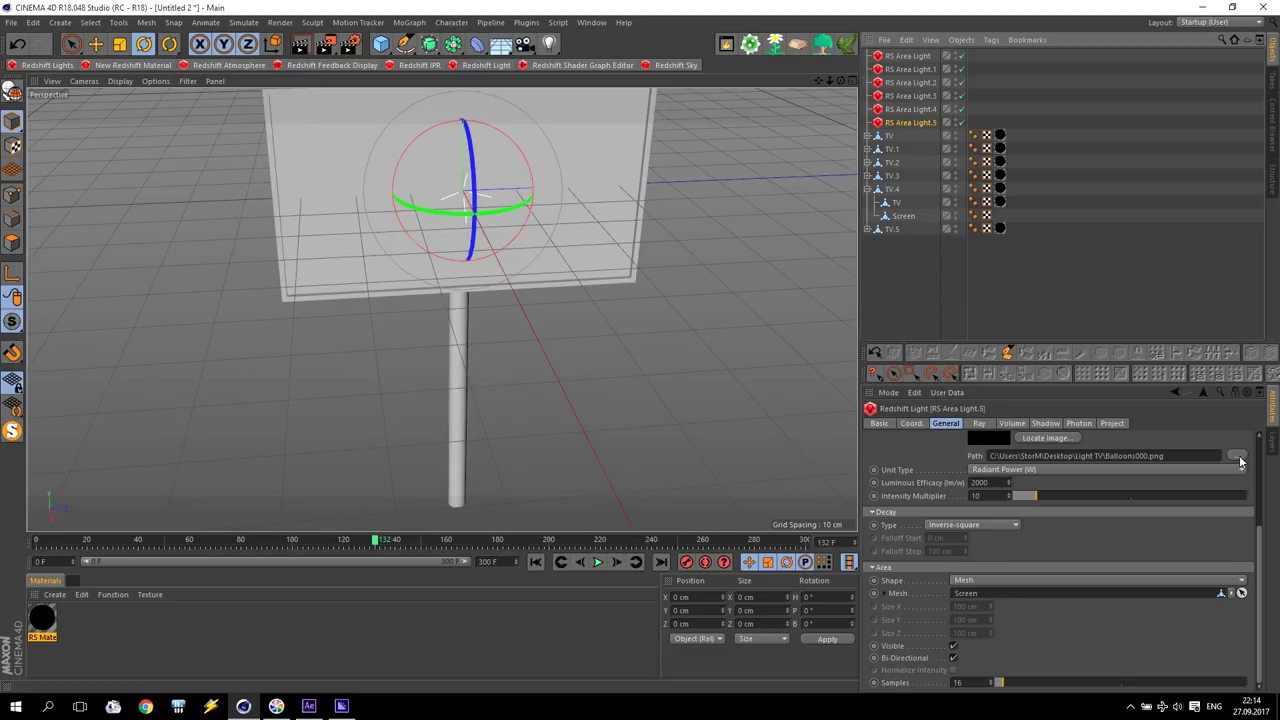
- Set RS Area Light.5's texture to Laboratory000.png, then collapse TV.4 and TV.5 and deselect all
left_click(1237, 456)
mouse_move(628, 100)
left_mouse_down()
mouse_move(641, 283)
mouse_move(640, 271)
left_mouse_up()
left_click(210, 188)
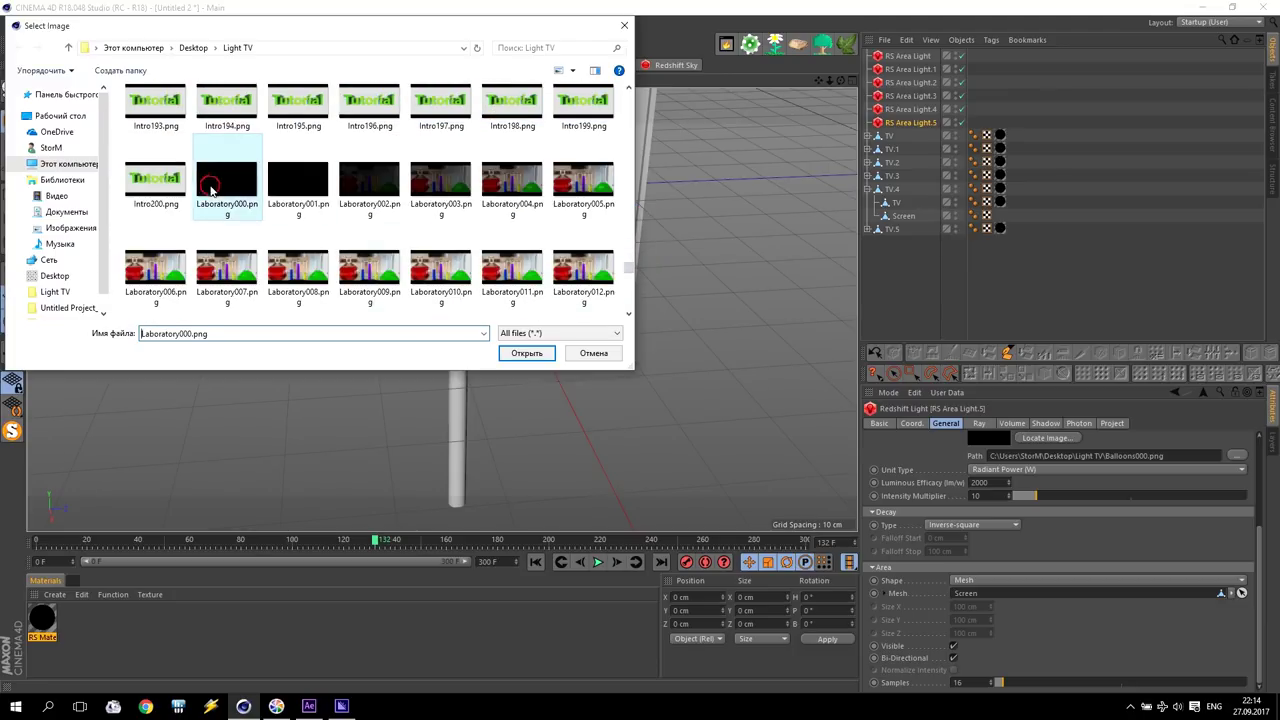
left_click(526, 353)
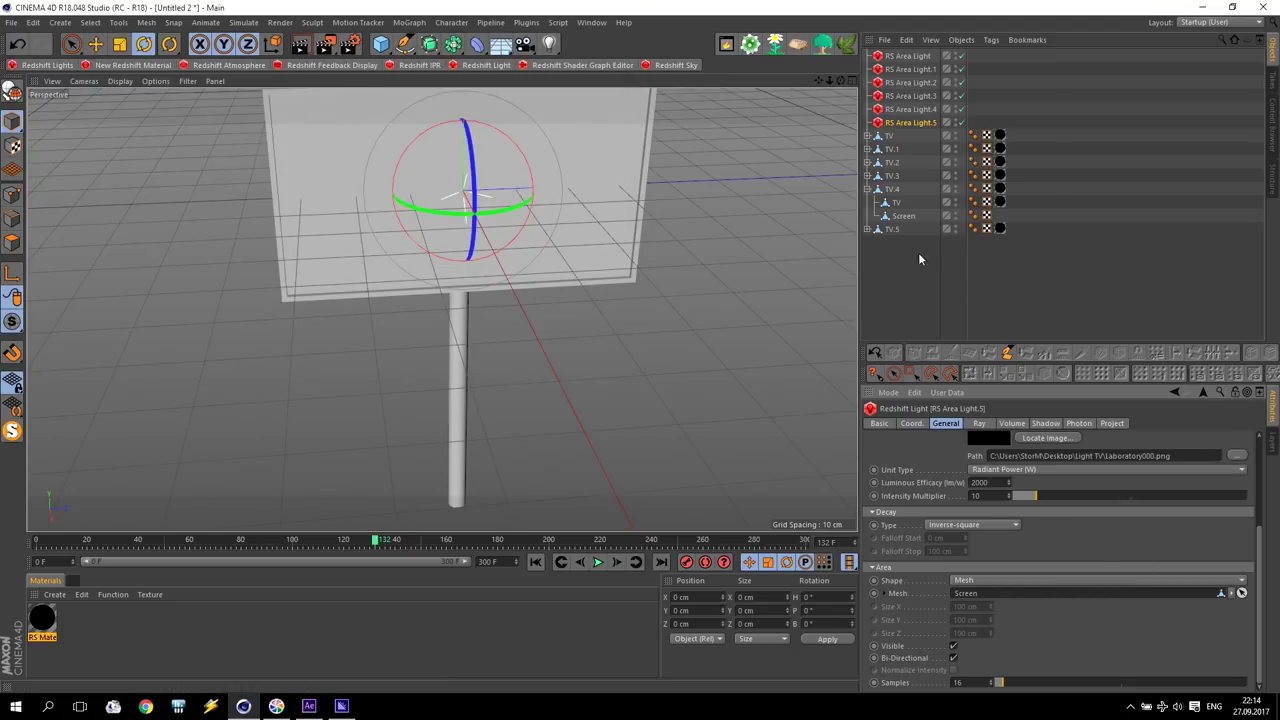
left_click(866, 229)
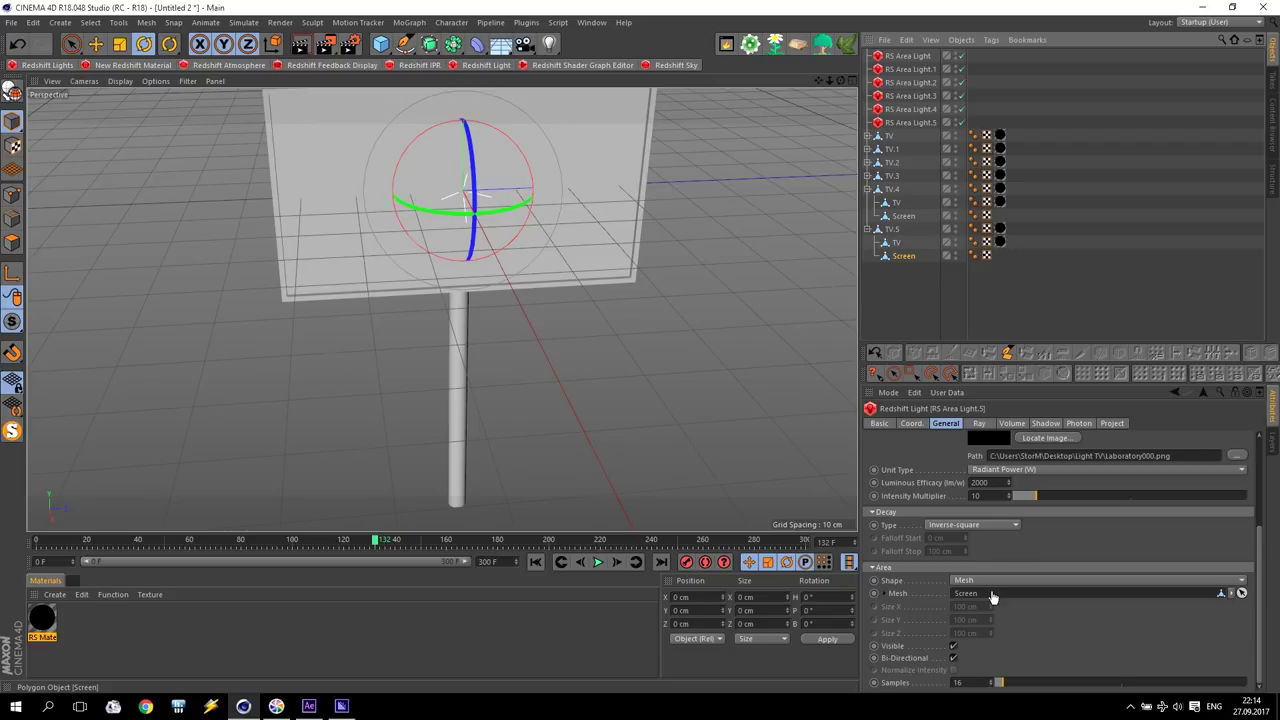
left_click(868, 229)
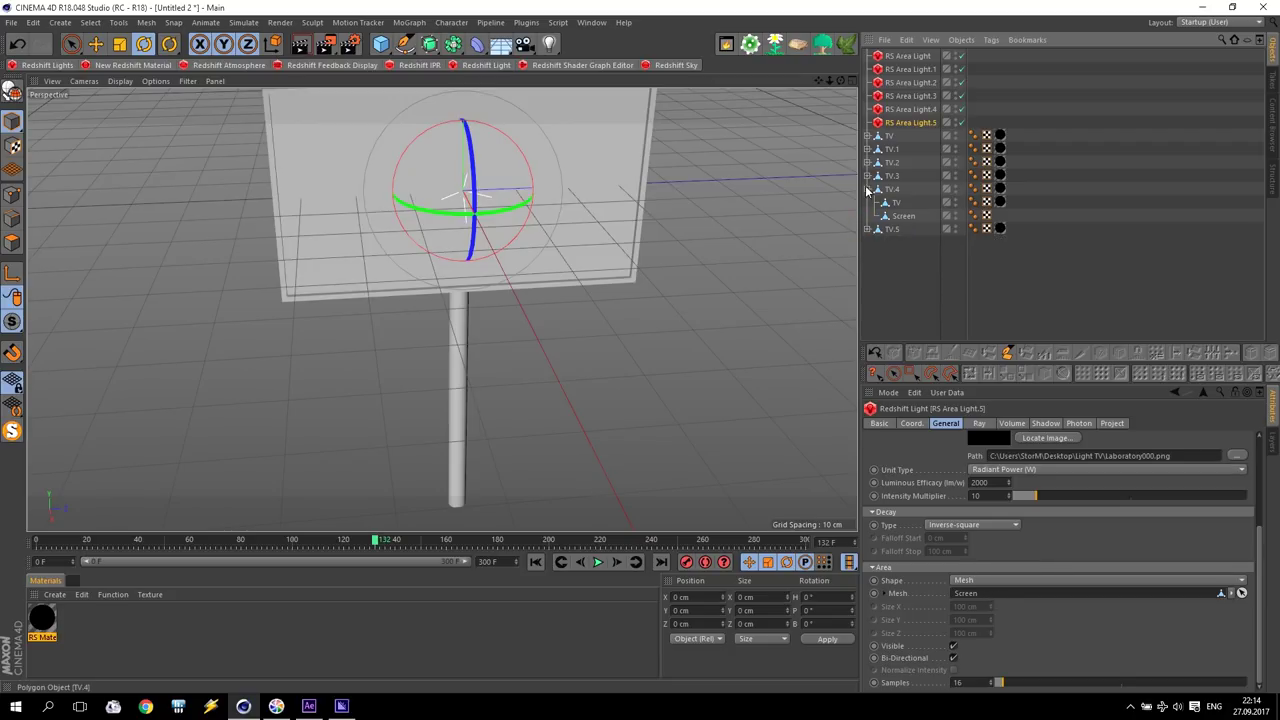
left_click(866, 189)
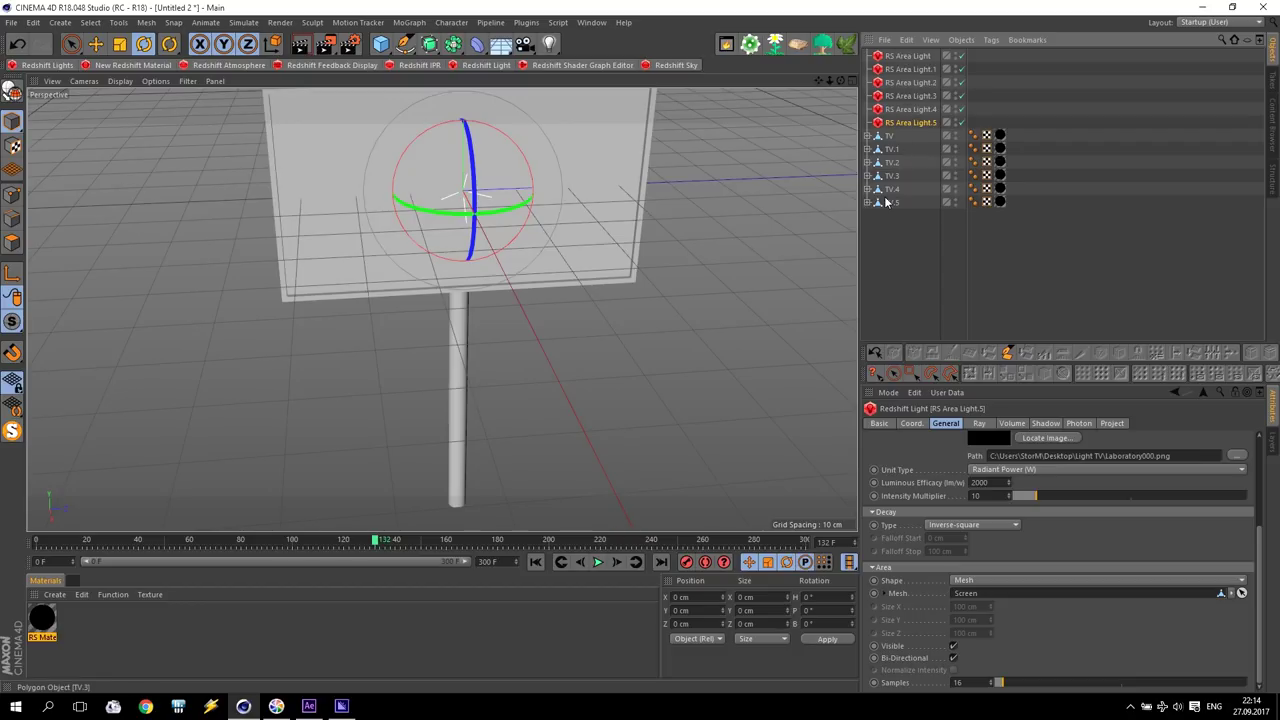
left_click(909, 259)
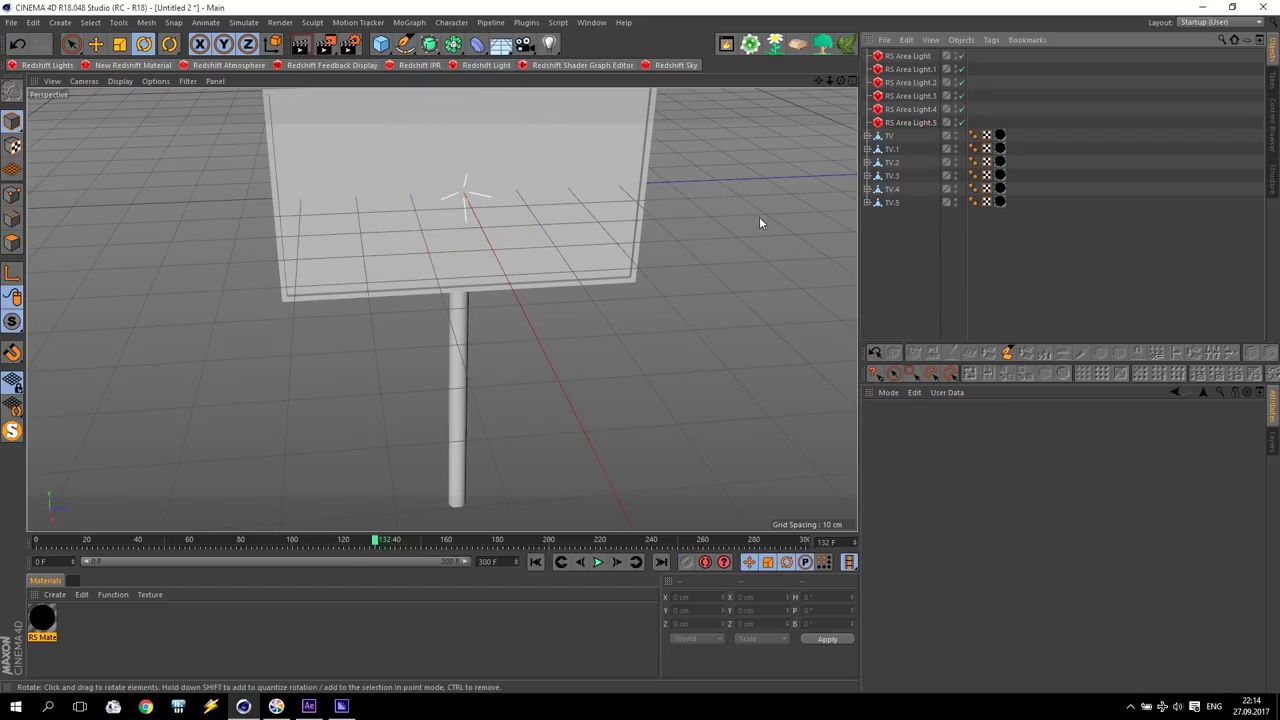
- Add a Plane primitive and adjust its width and height segments
left_click(380, 43)
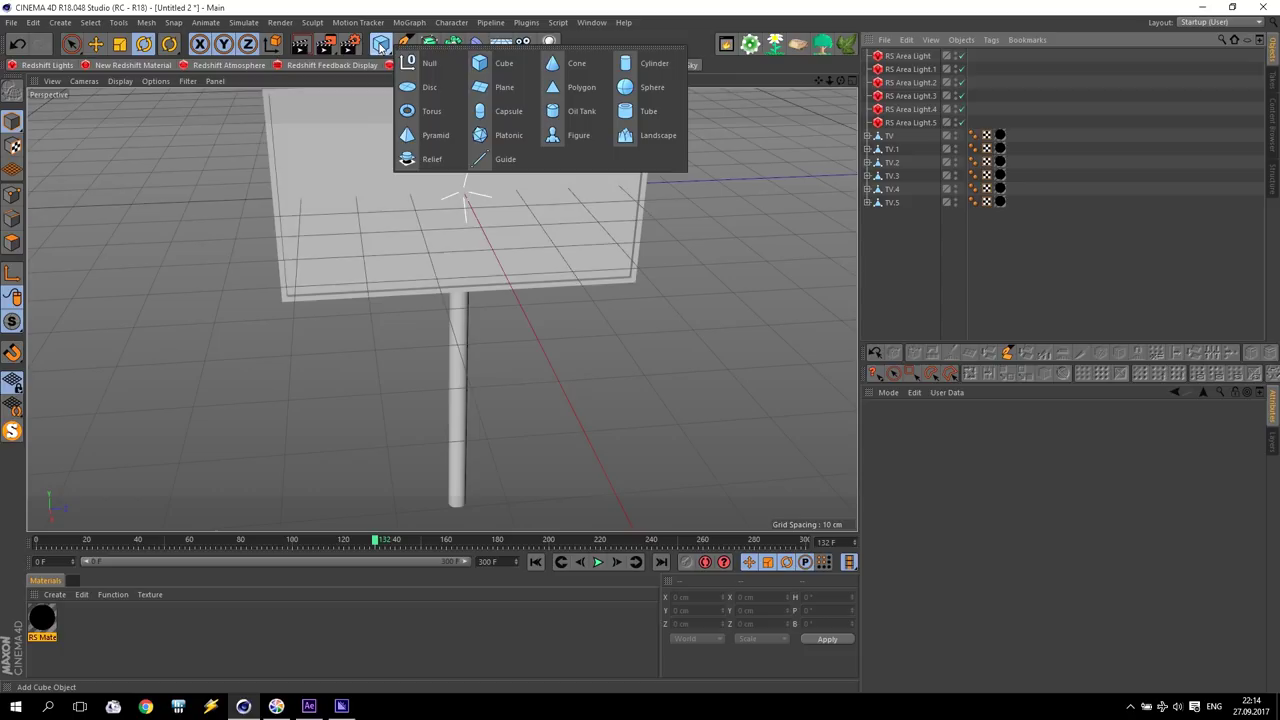
left_click(505, 88)
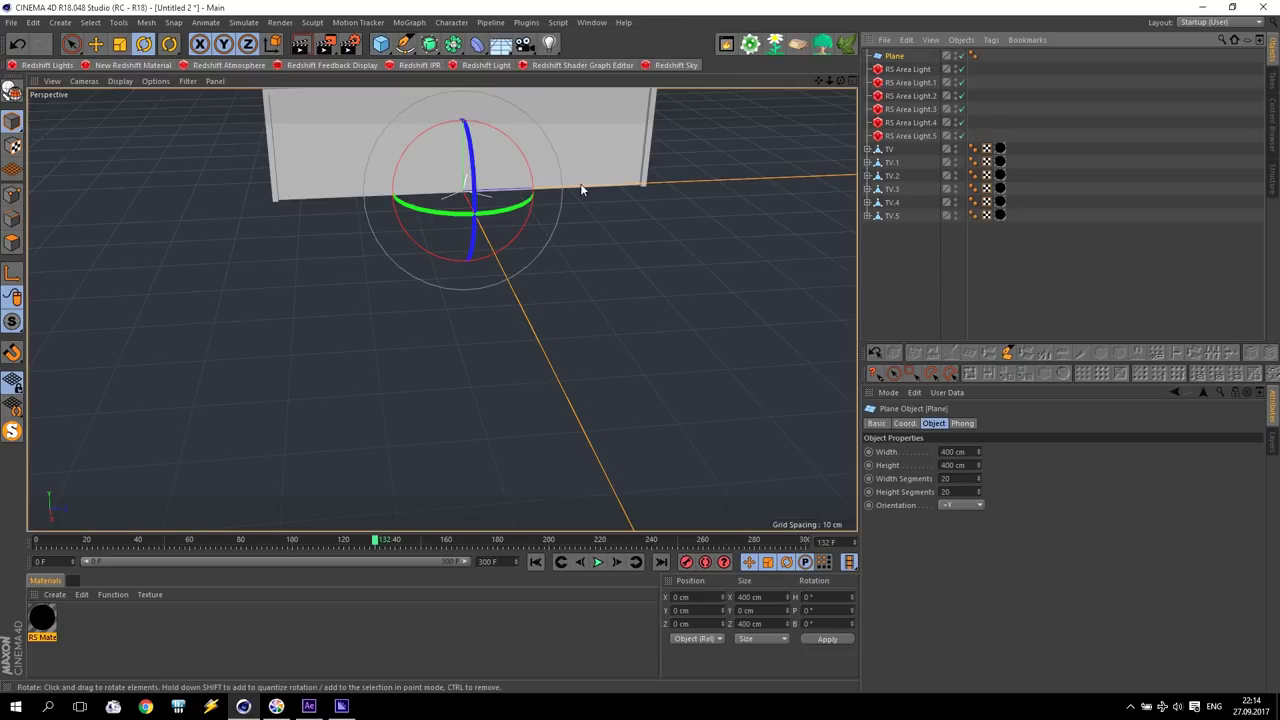
double_click(946, 478)
type("1")
double_click(945, 491)
type("1")
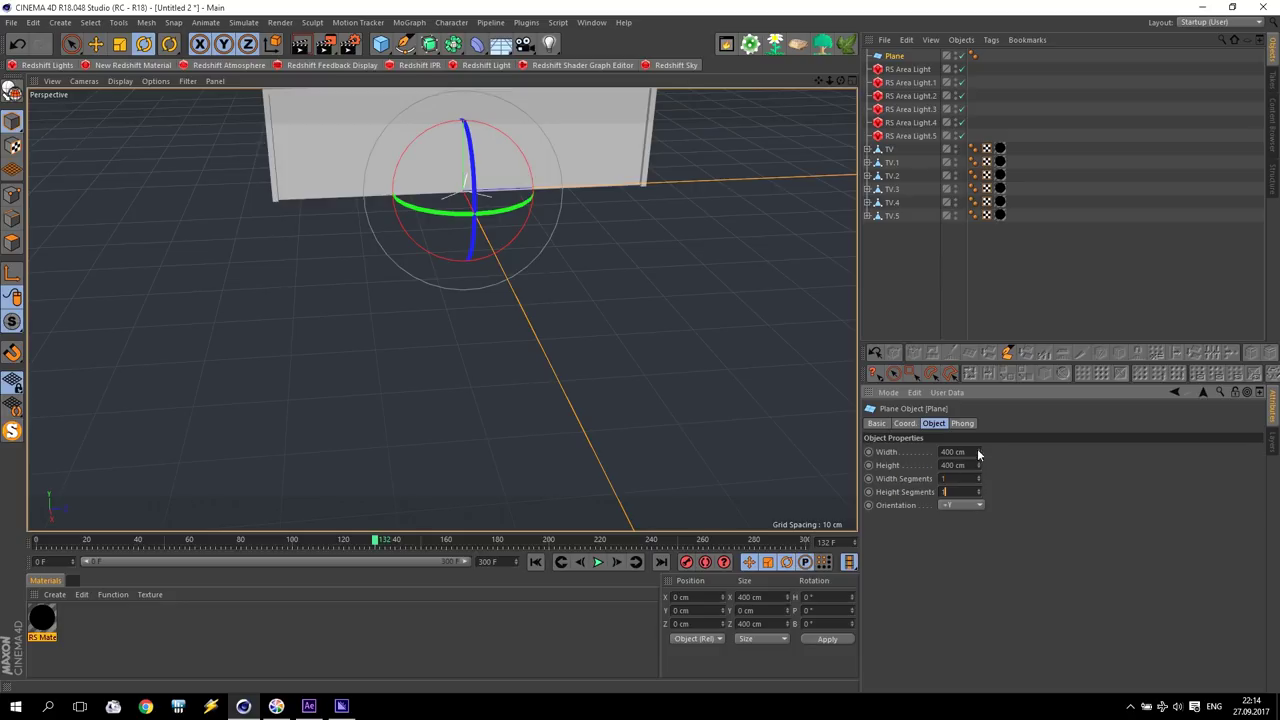
- Set the plane's width to 5000 cm
double_click(970, 451)
type("00")
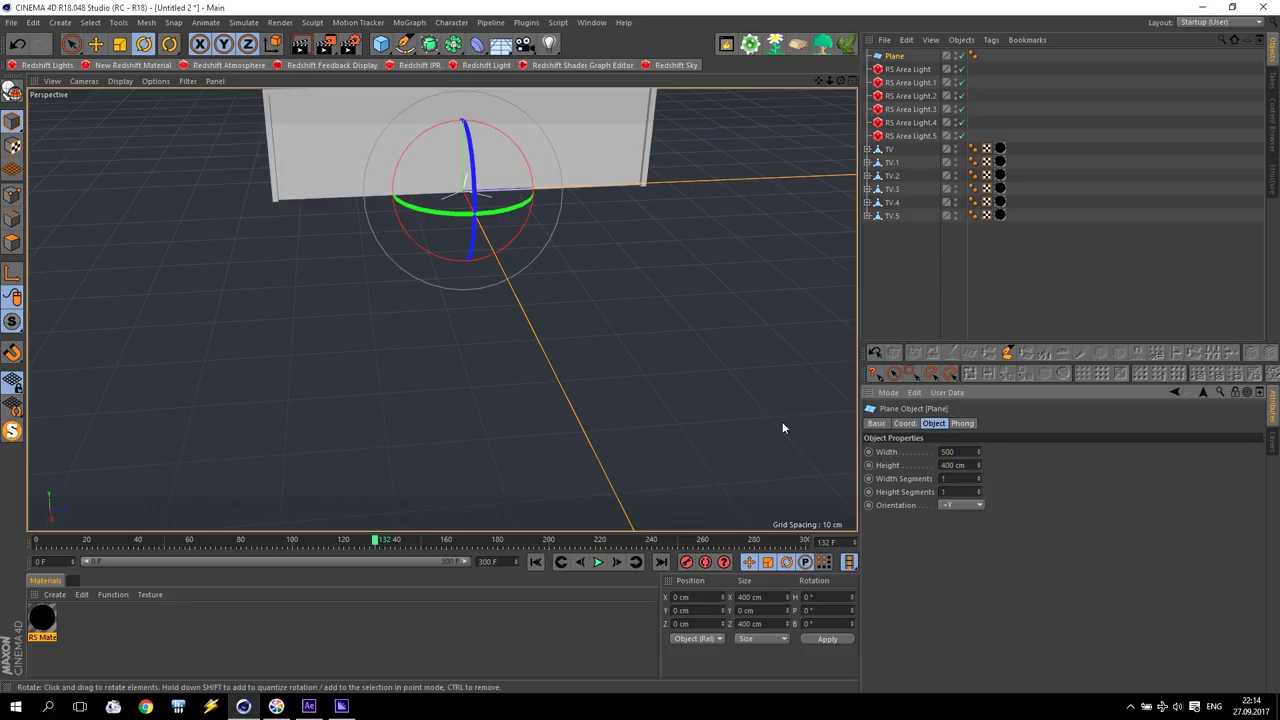
key("Return")
scroll(557, 337, "down", 2)
scroll(557, 337, "down", 3)
scroll(557, 337, "down", 2)
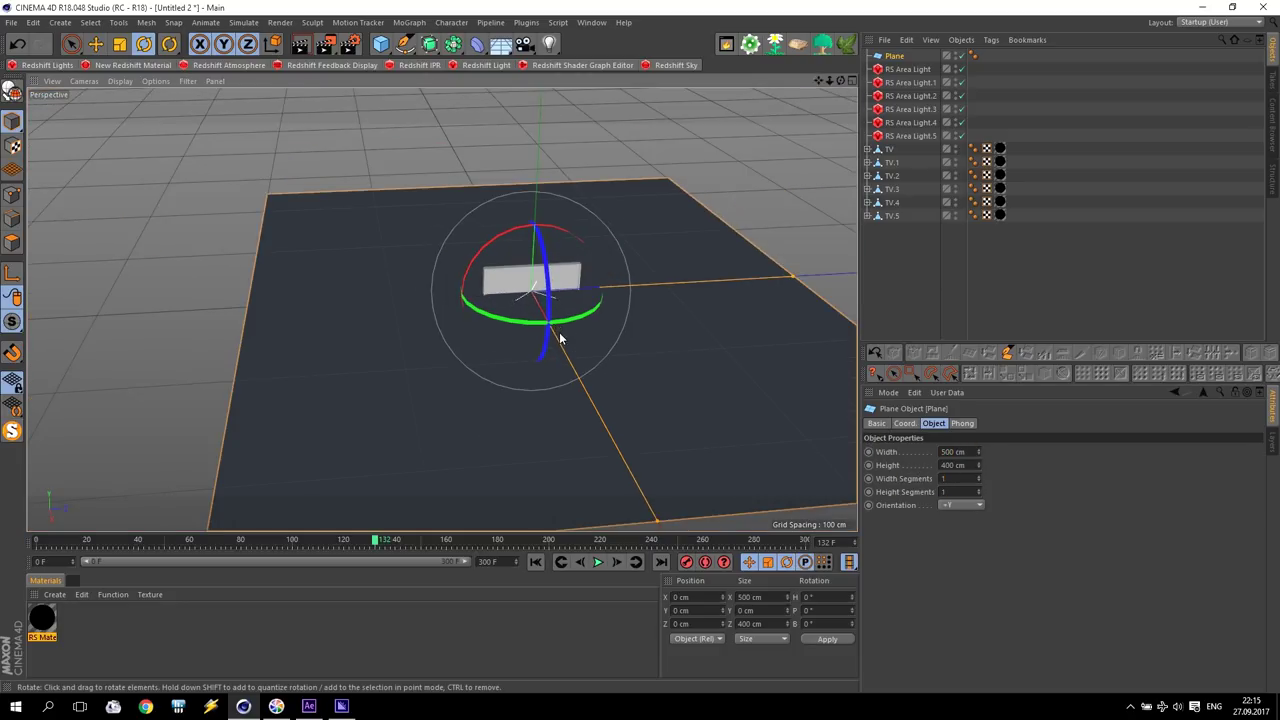
key("0")
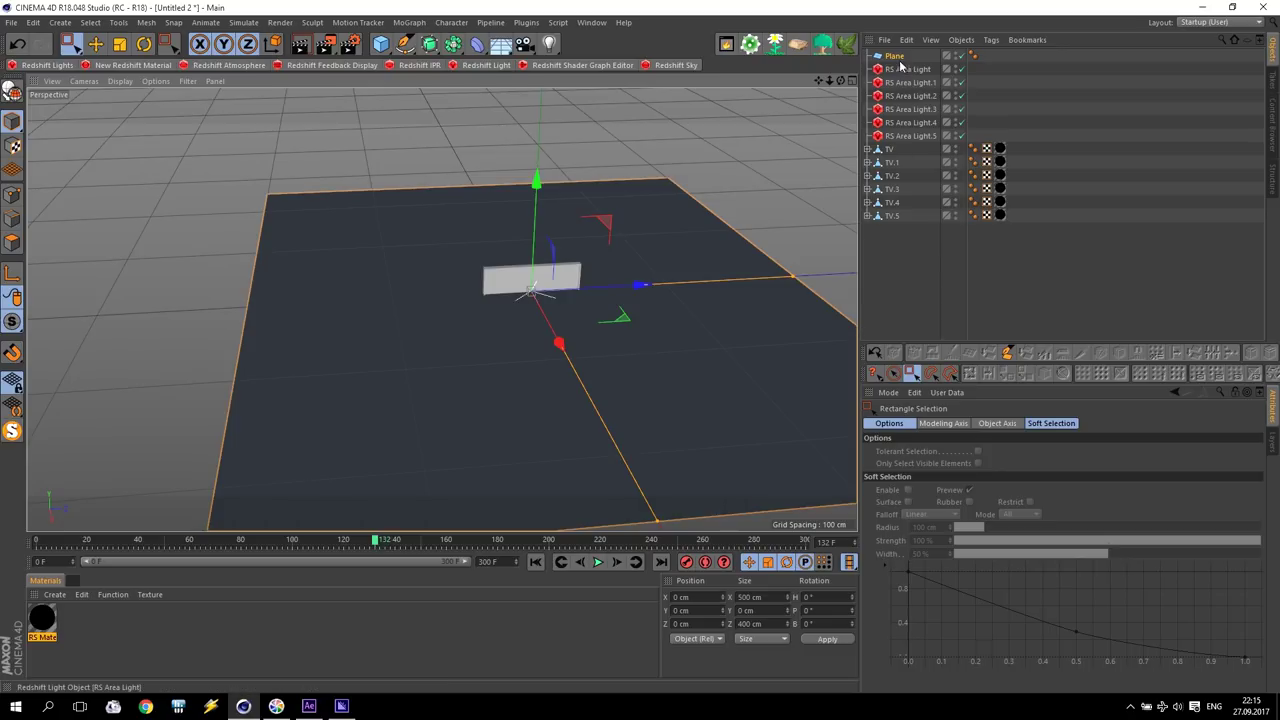
left_click(894, 56)
left_click(955, 452)
type("5000")
key("Return")
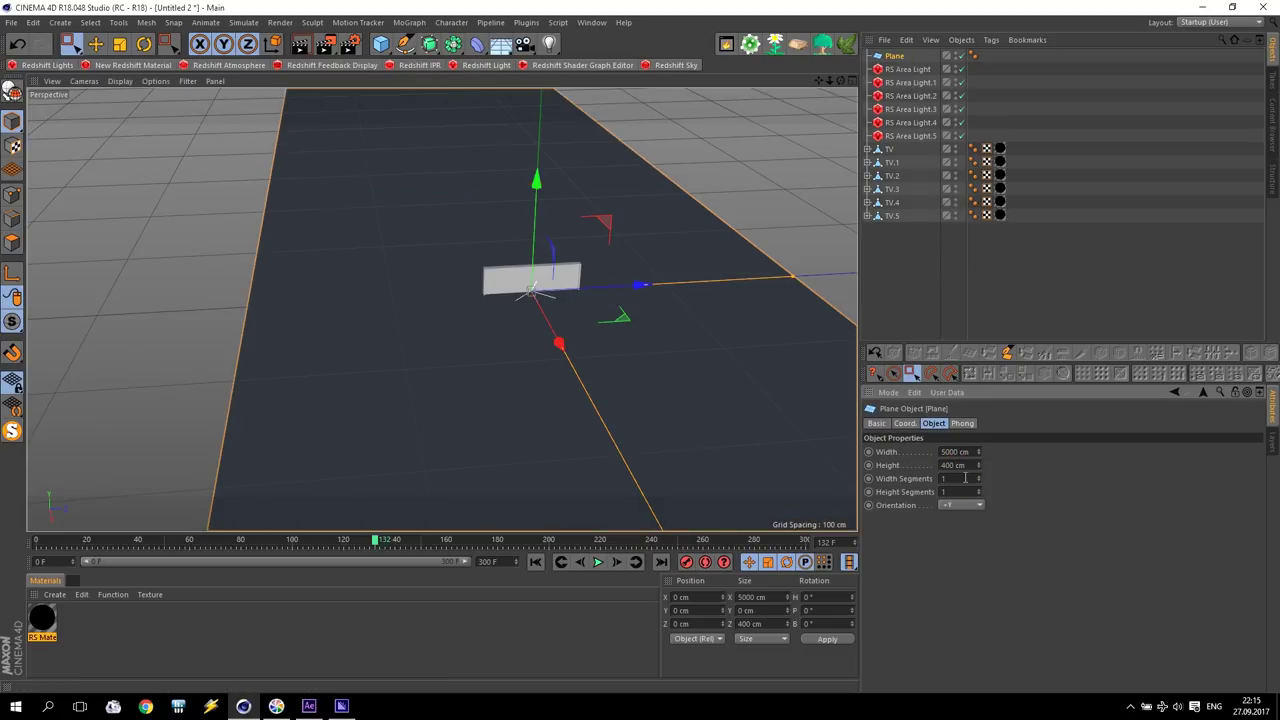
- Try plane heights of 2000 cm and 1000 cm, orbiting to look along the plane
left_click(970, 466)
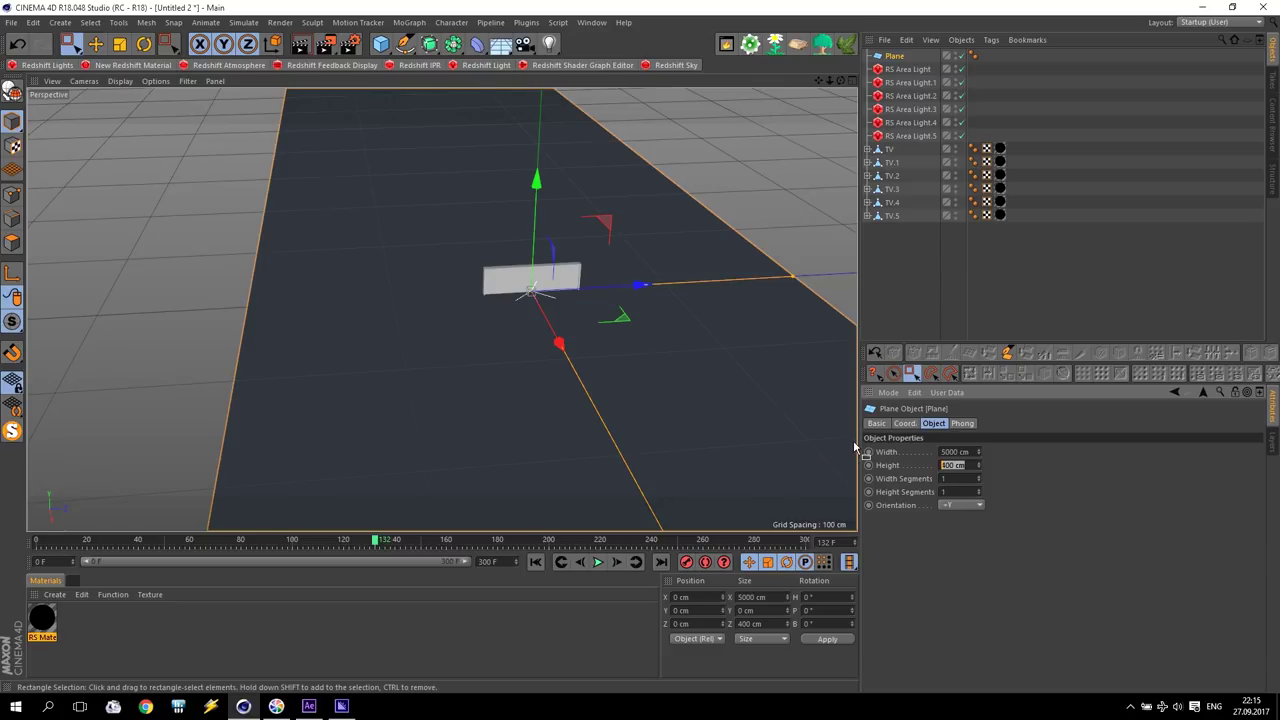
type("2000")
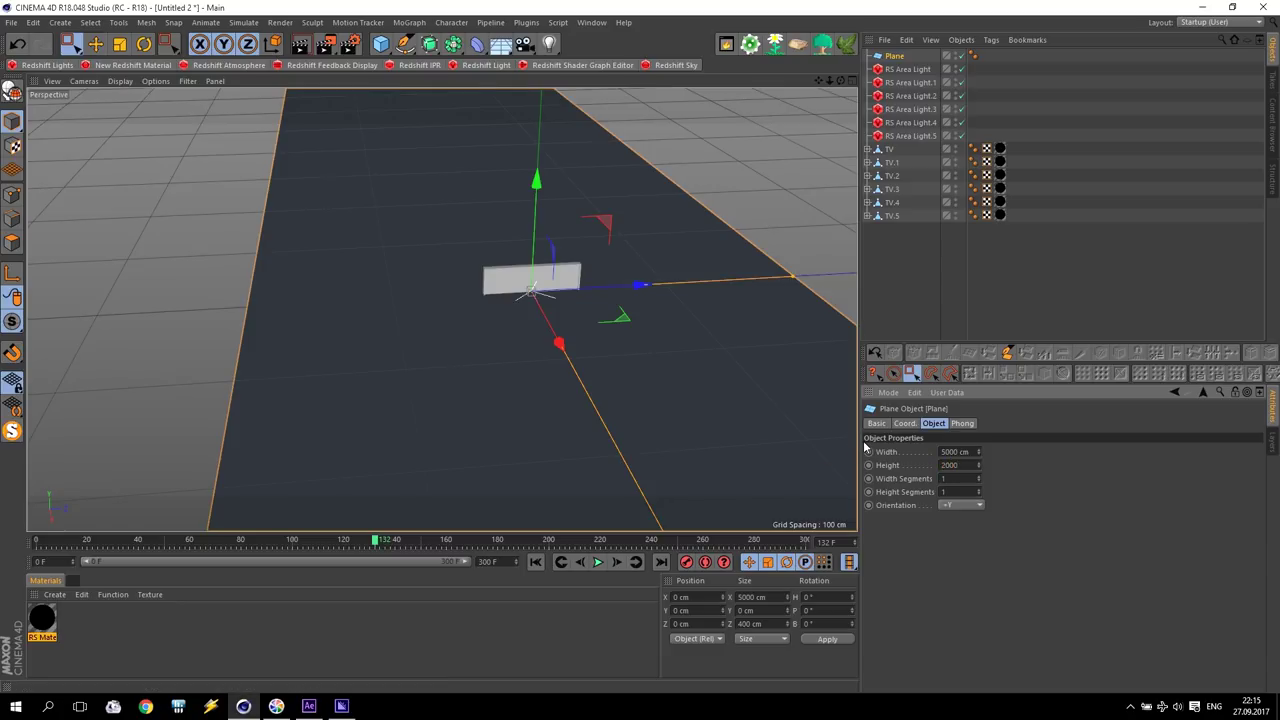
key("Return")
scroll(580, 318, "down", 2)
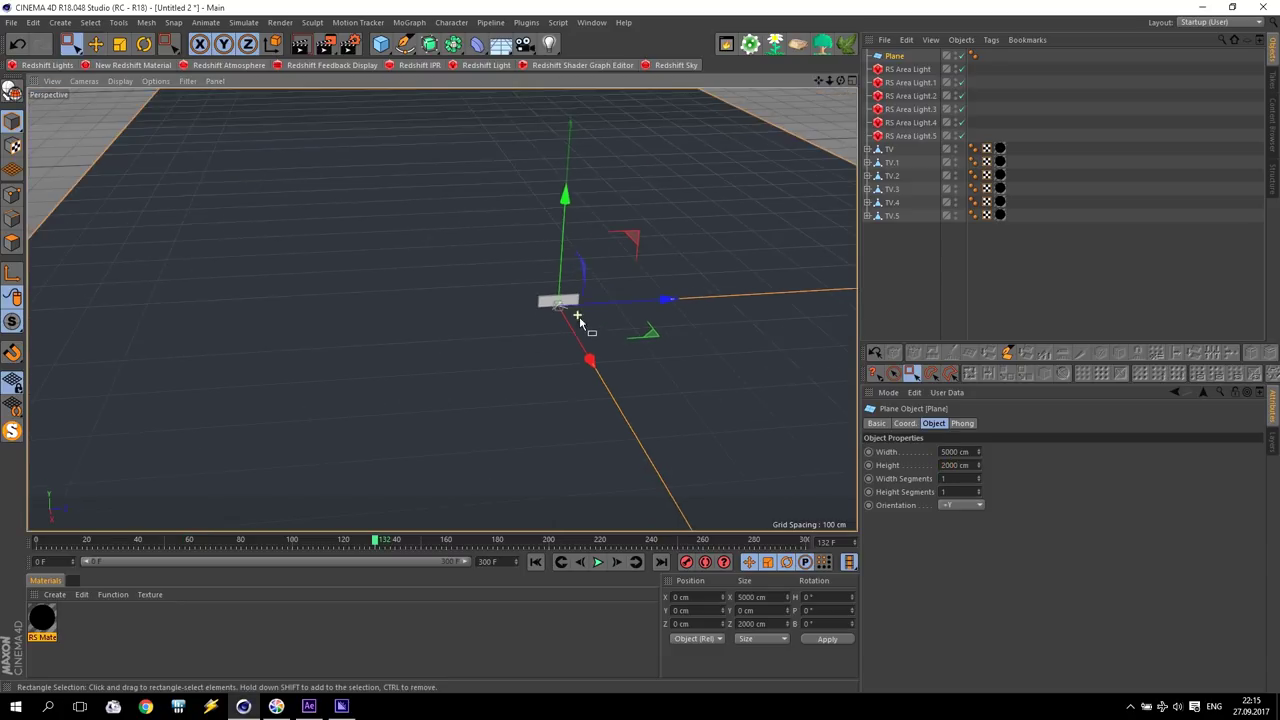
scroll(588, 335, "down", 2)
left_click(945, 466)
type("100")
key("Return")
scroll(630, 365, "up", 2)
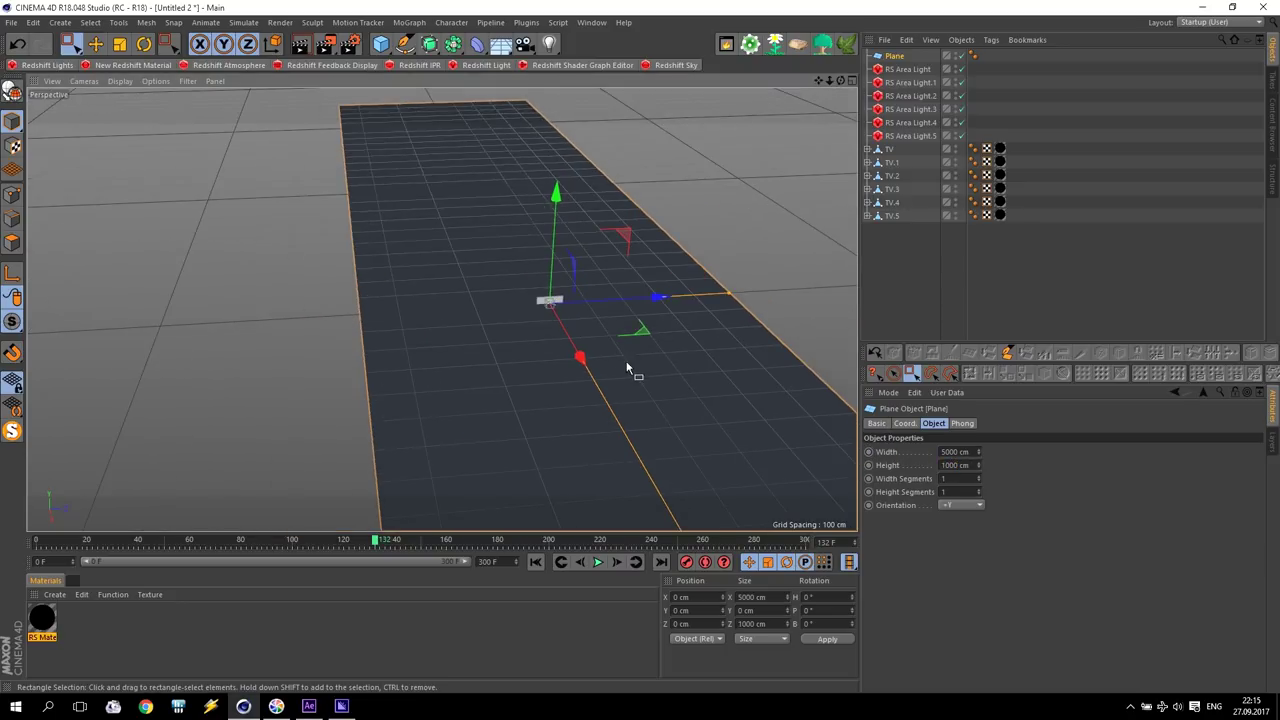
scroll(640, 368, "up", 2)
left_click_drag(687, 395, 697, 303, "alt")
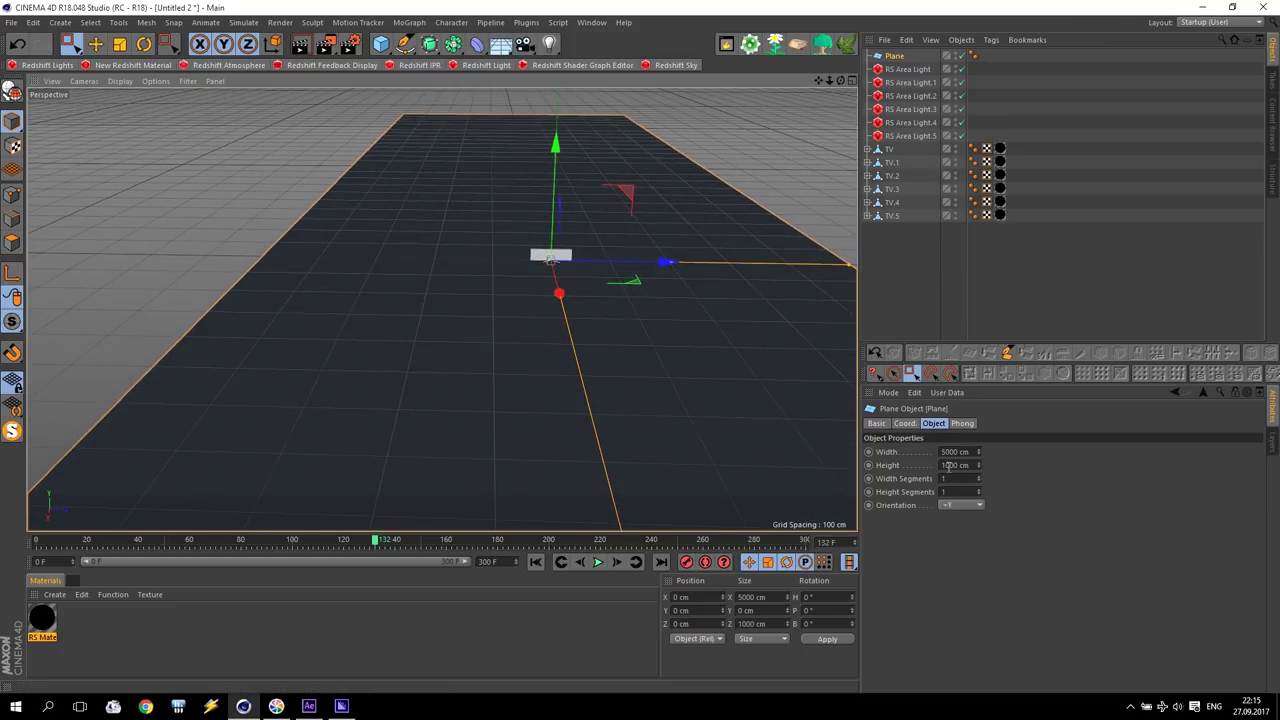
- Settle on a 2000 cm plane height and pan the view to reframe it
left_click(944, 465)
type("2000")
key("Return")
scroll(757, 394, "up", 2)
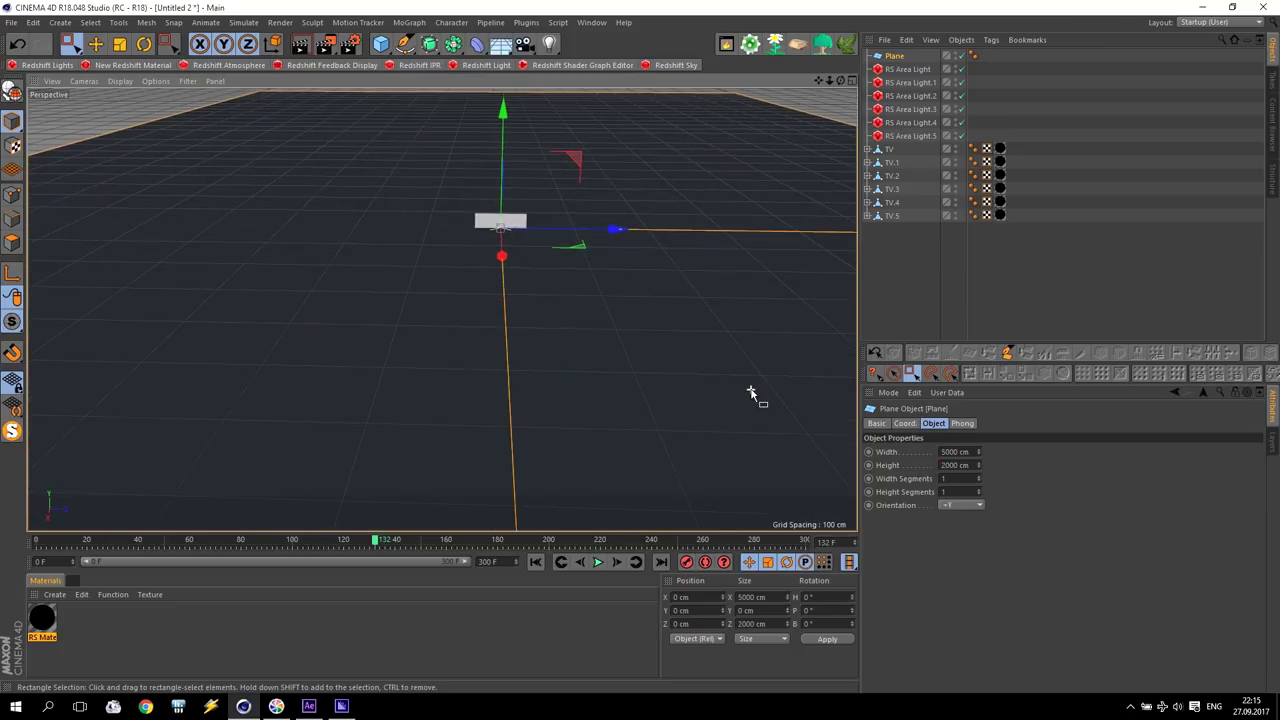
scroll(443, 309, "down", 2)
mouse_move(818, 80)
left_mouse_down()
mouse_move(722, 163)
mouse_move(443, 309)
left_mouse_up()
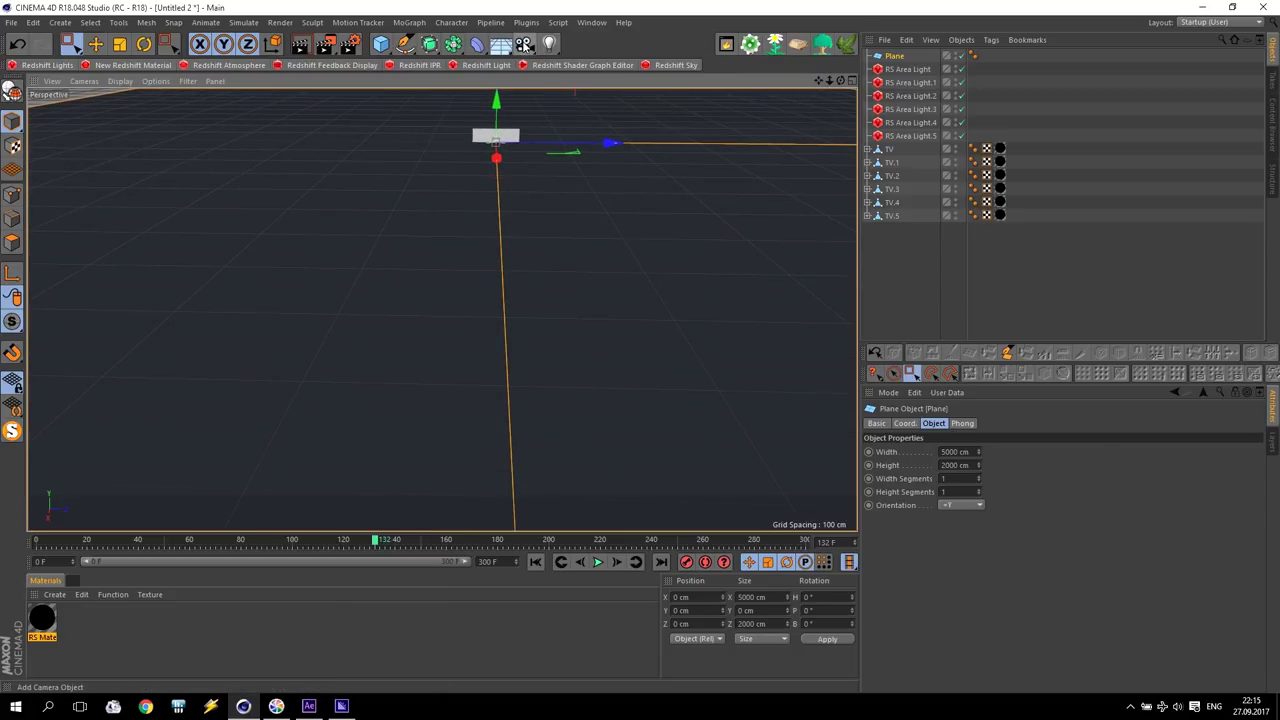
- Add a camera with Z position 0, heading 90° and pitch -19°
left_click(524, 44)
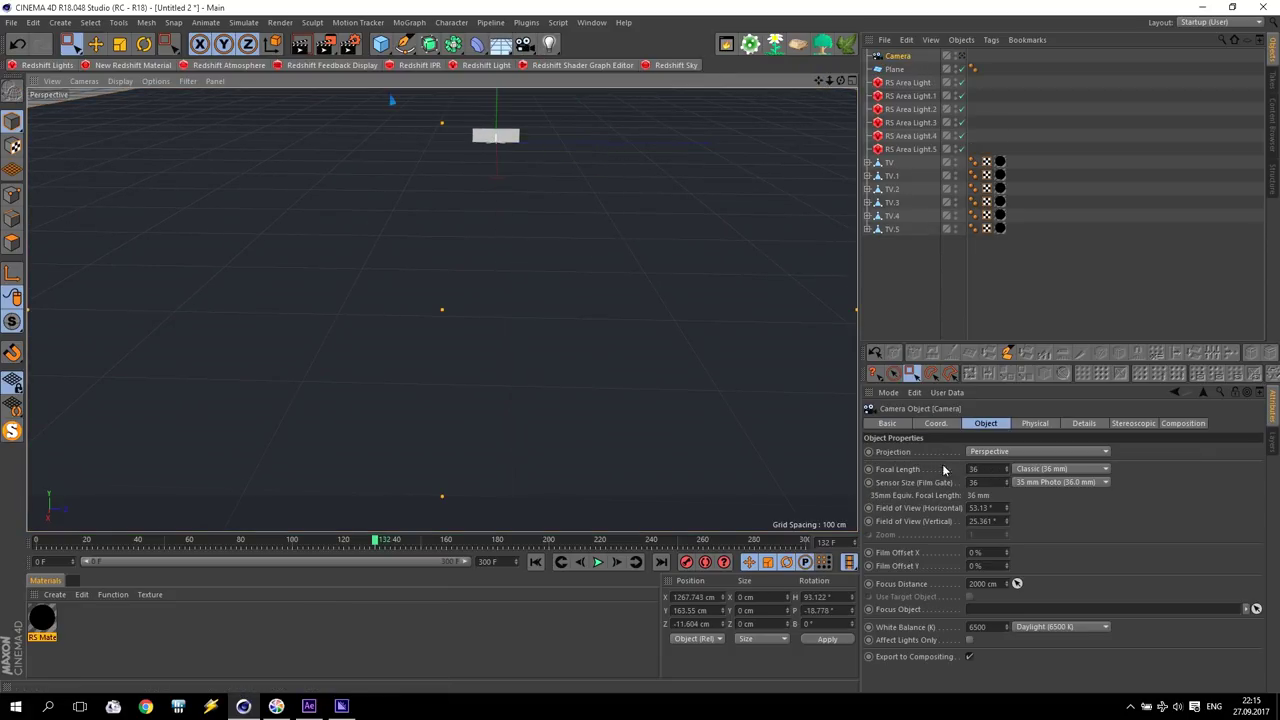
left_click(934, 424)
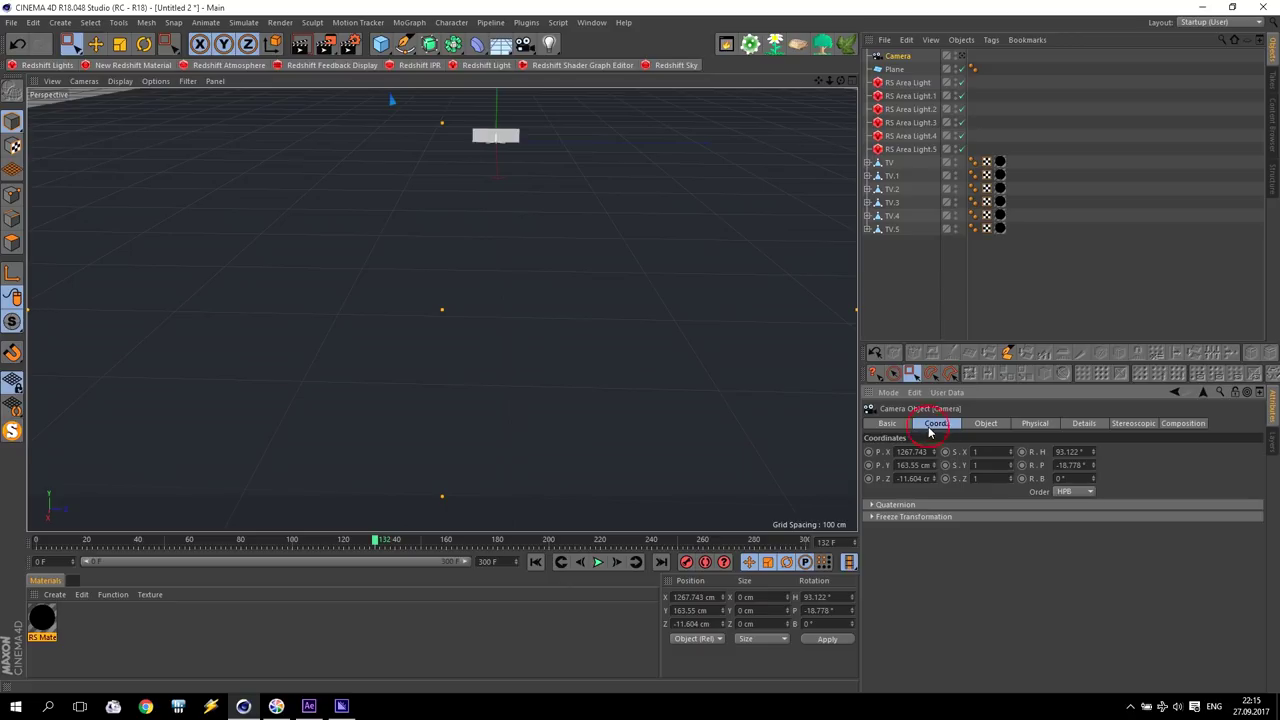
double_click(901, 479)
type("0")
left_click(1000, 489)
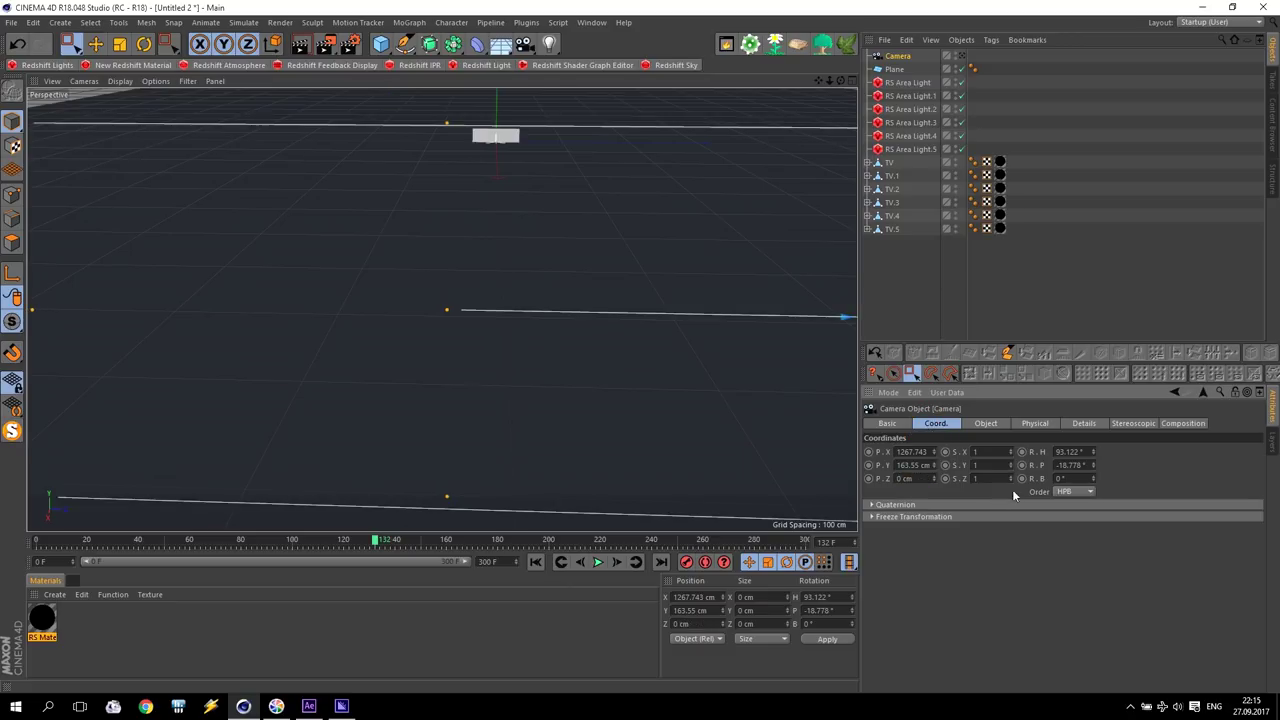
double_click(1070, 452)
type("90")
left_click(1037, 466)
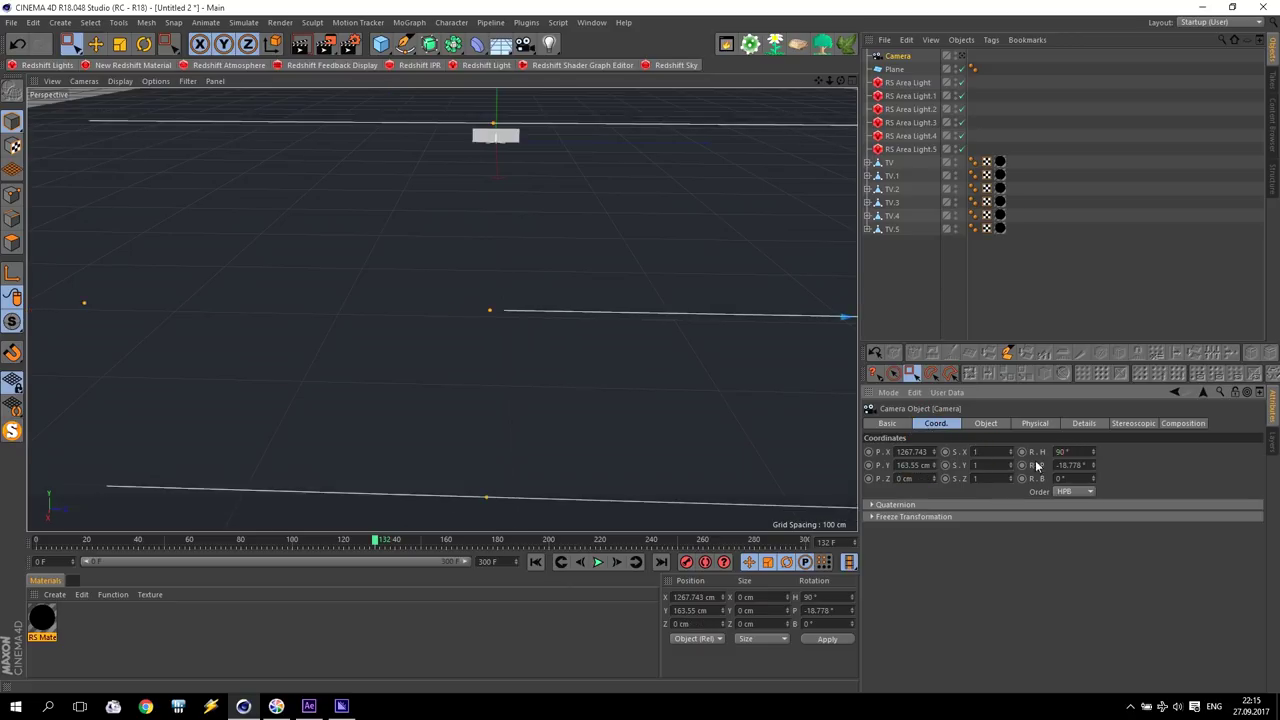
type("-19")
left_click(1156, 472)
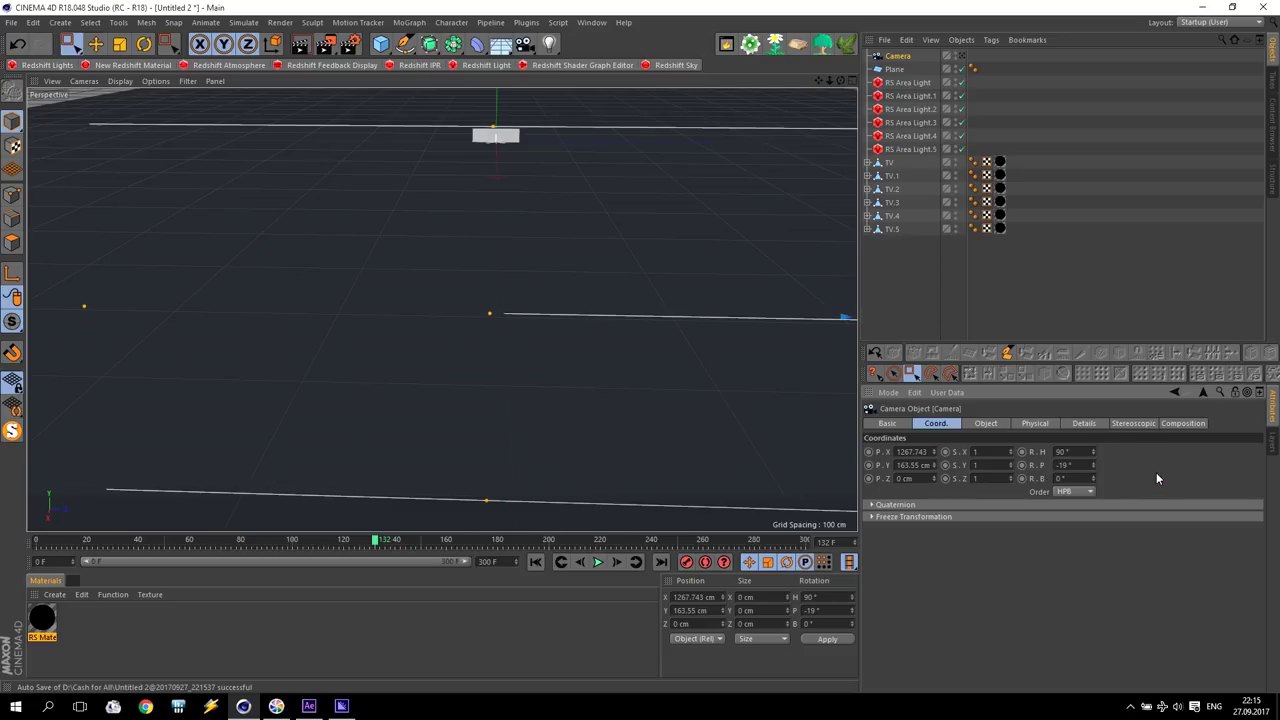
- Look through the camera and set its position to X 400 cm, Y 130 cm
left_click(961, 56)
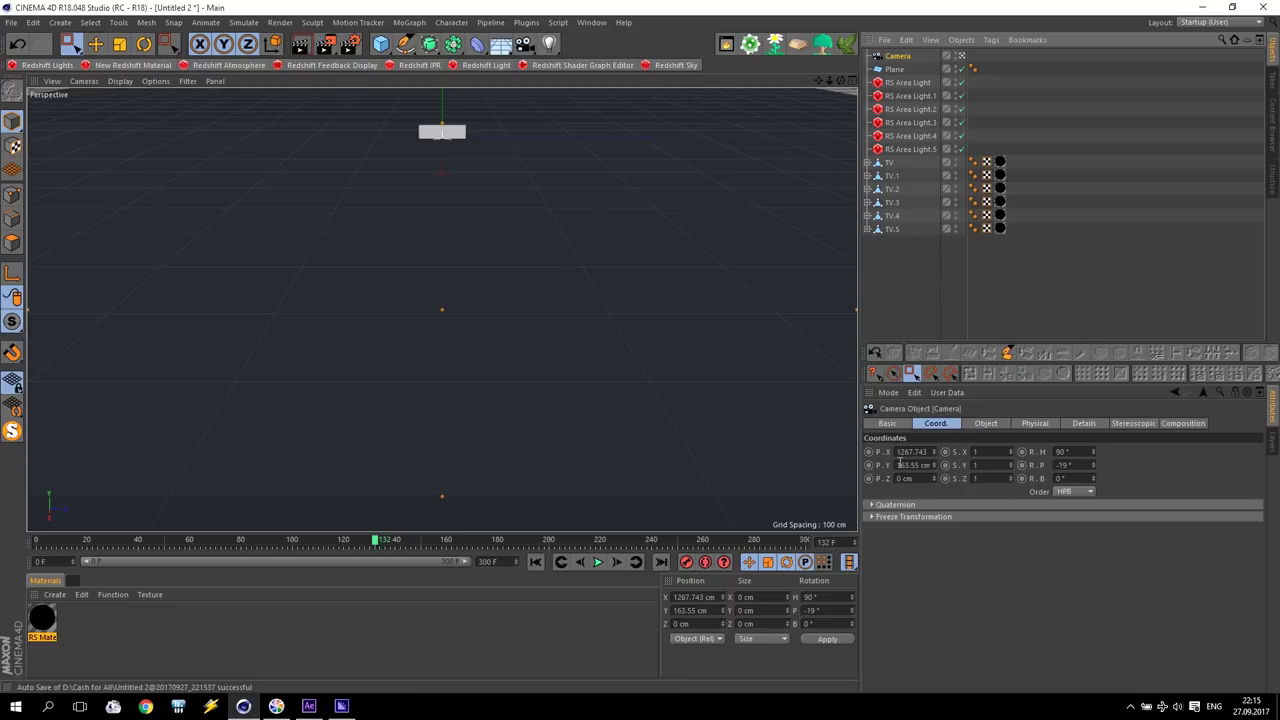
left_click_drag(897, 456, 1012, 456)
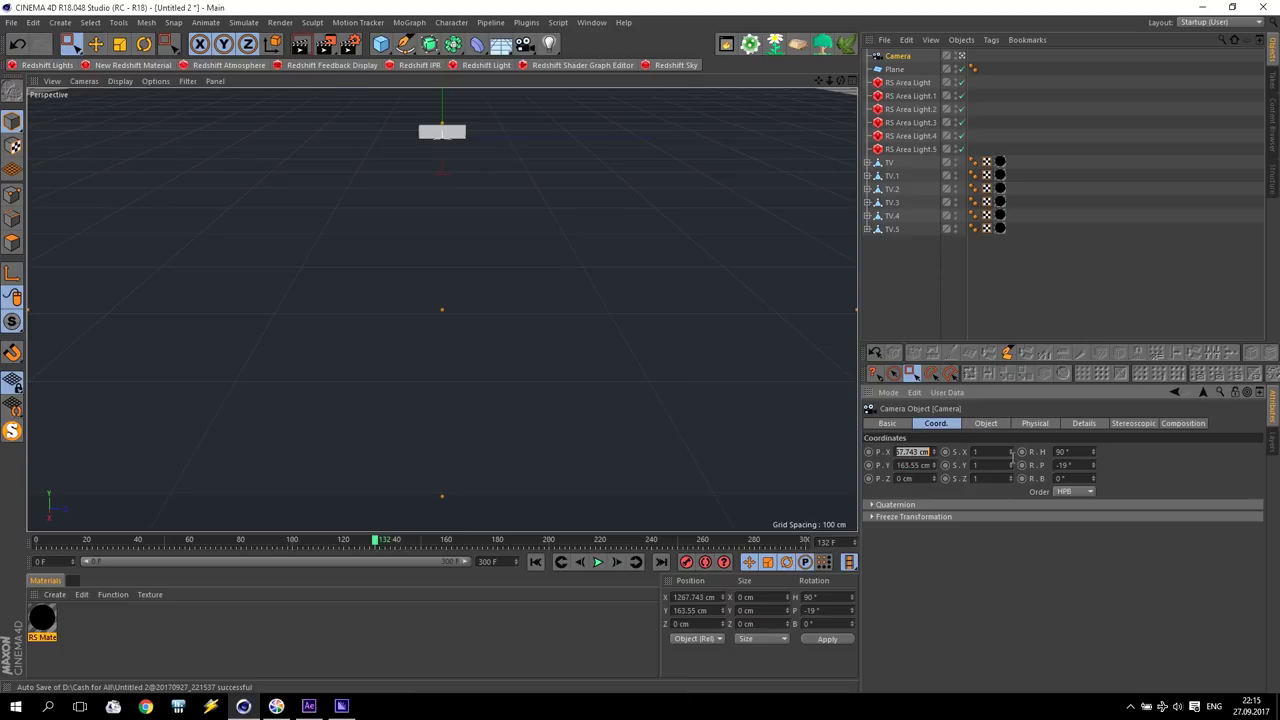
type("400")
key("Return")
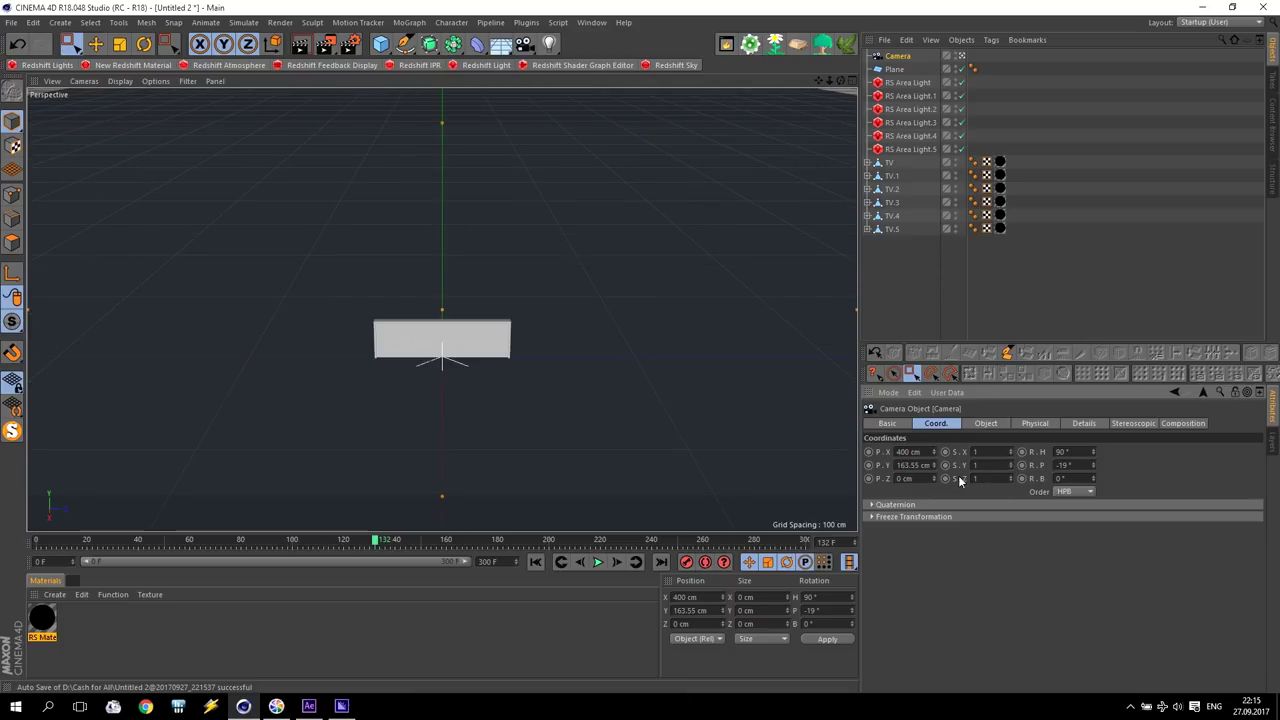
left_click_drag(899, 465, 1042, 478)
type("130")
key("Return")
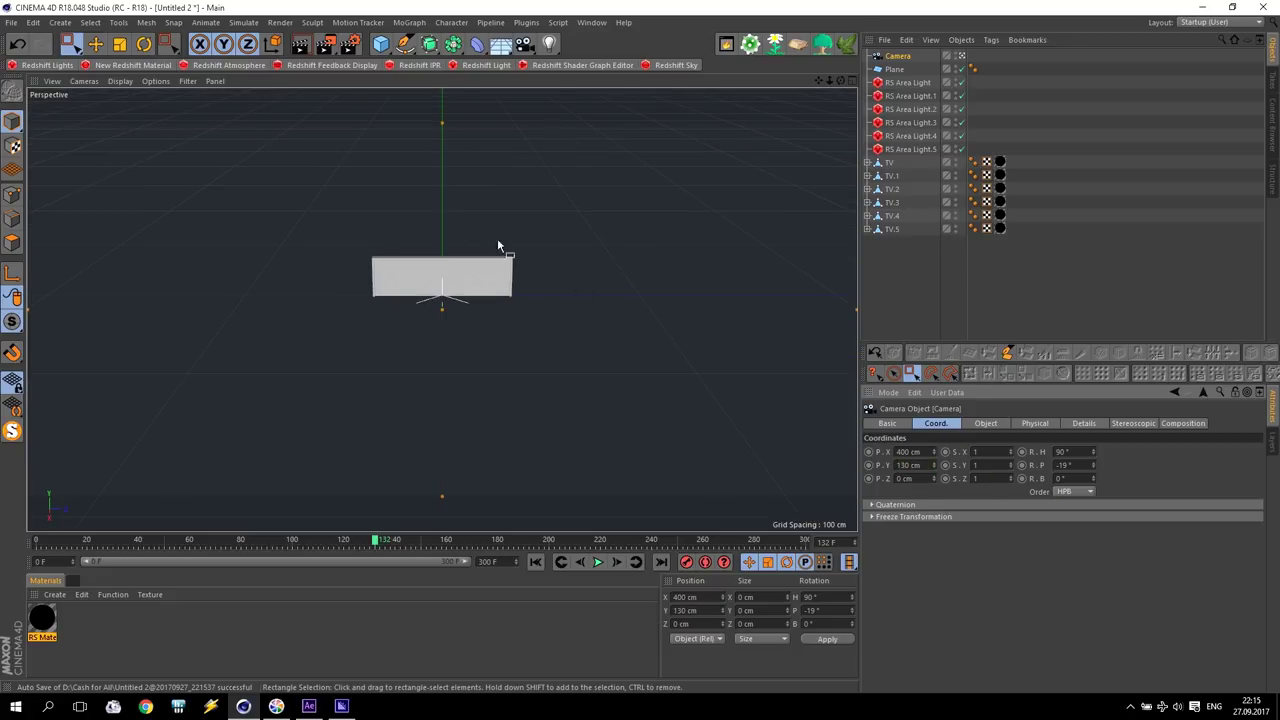
- Change the floor plane's height to 1300 cm
left_click(520, 292)
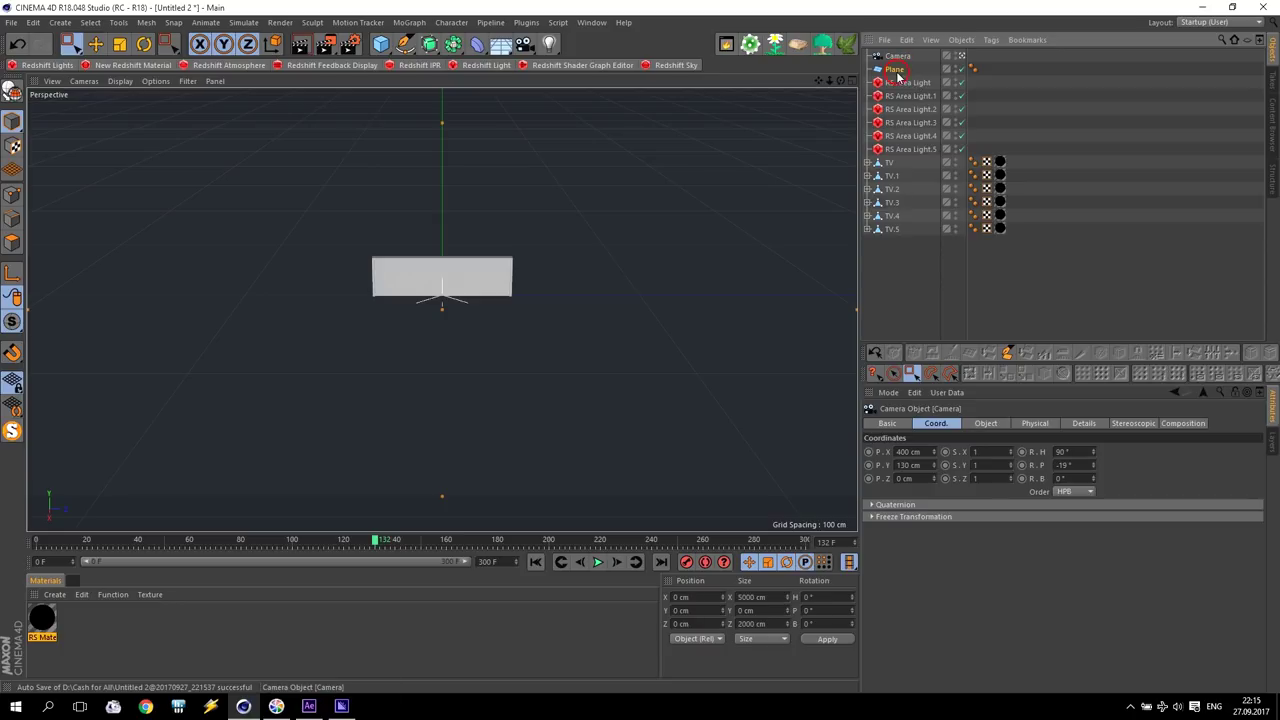
left_click(933, 423)
left_click(975, 465)
type("1000")
key("Return")
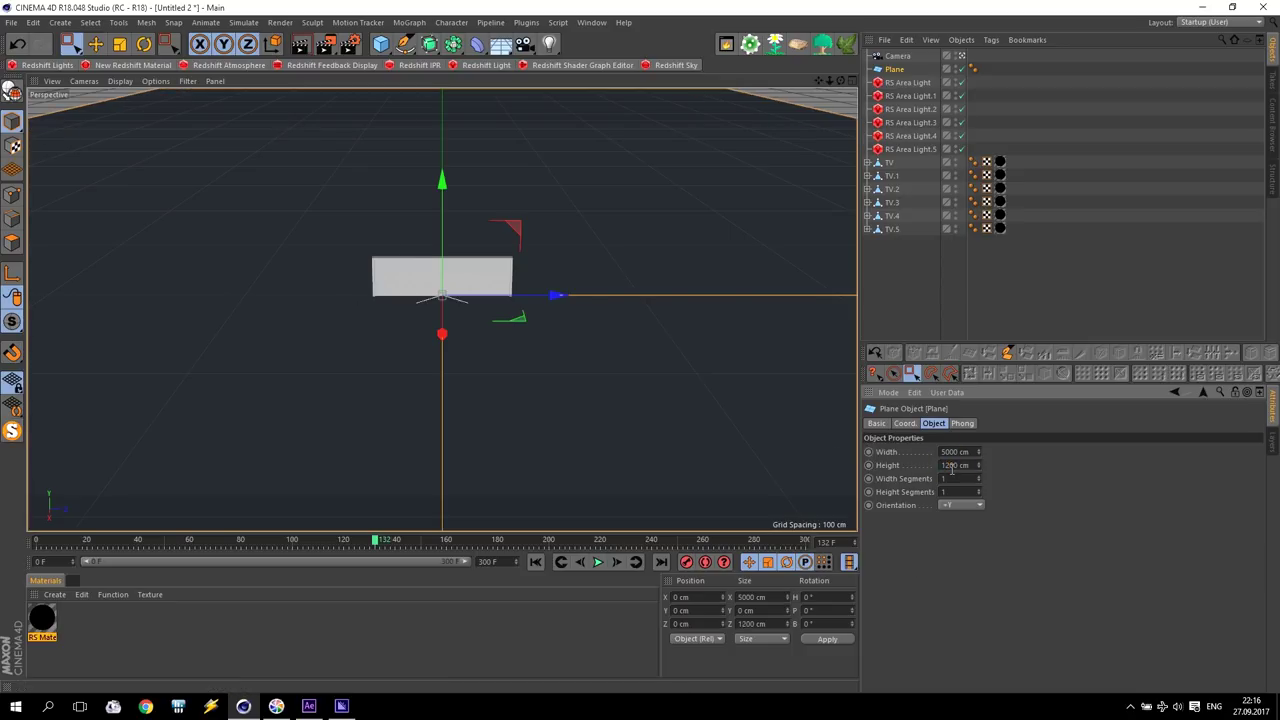
scroll(950, 468, "up", 1)
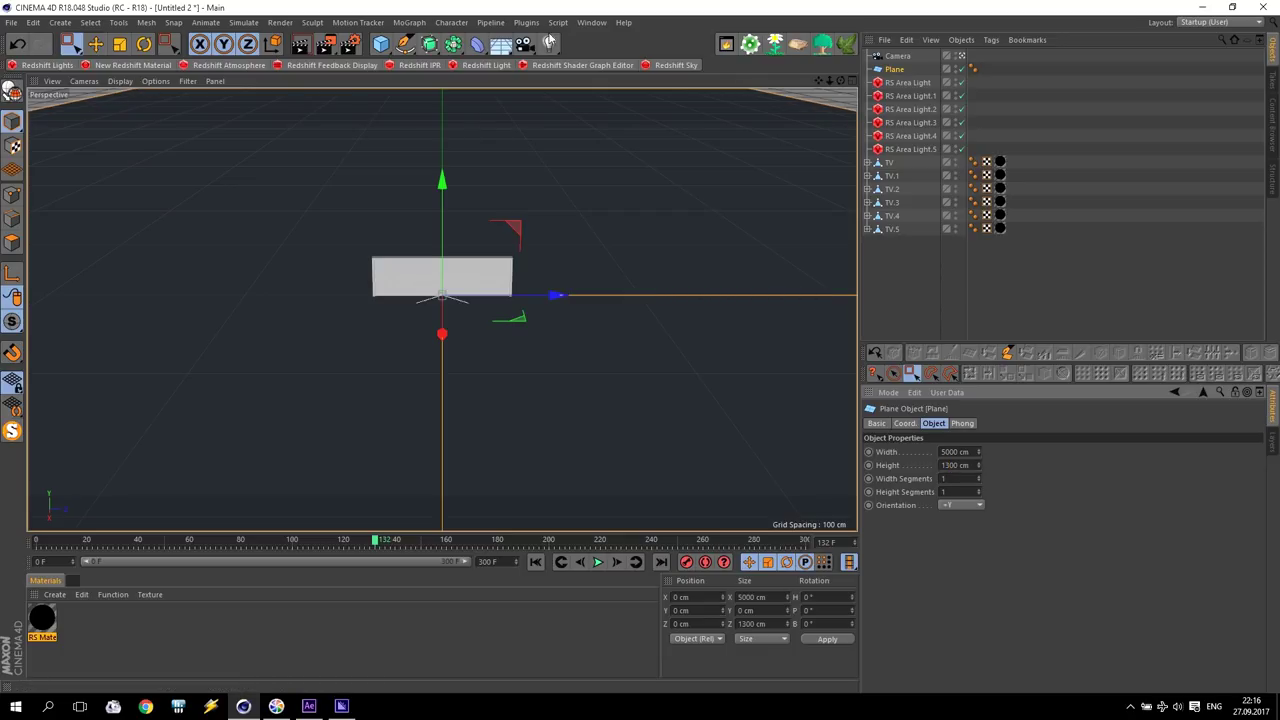
- In the viewport settings, enable Safe Frames with an 87% tinted border opacity
left_click(150, 82)
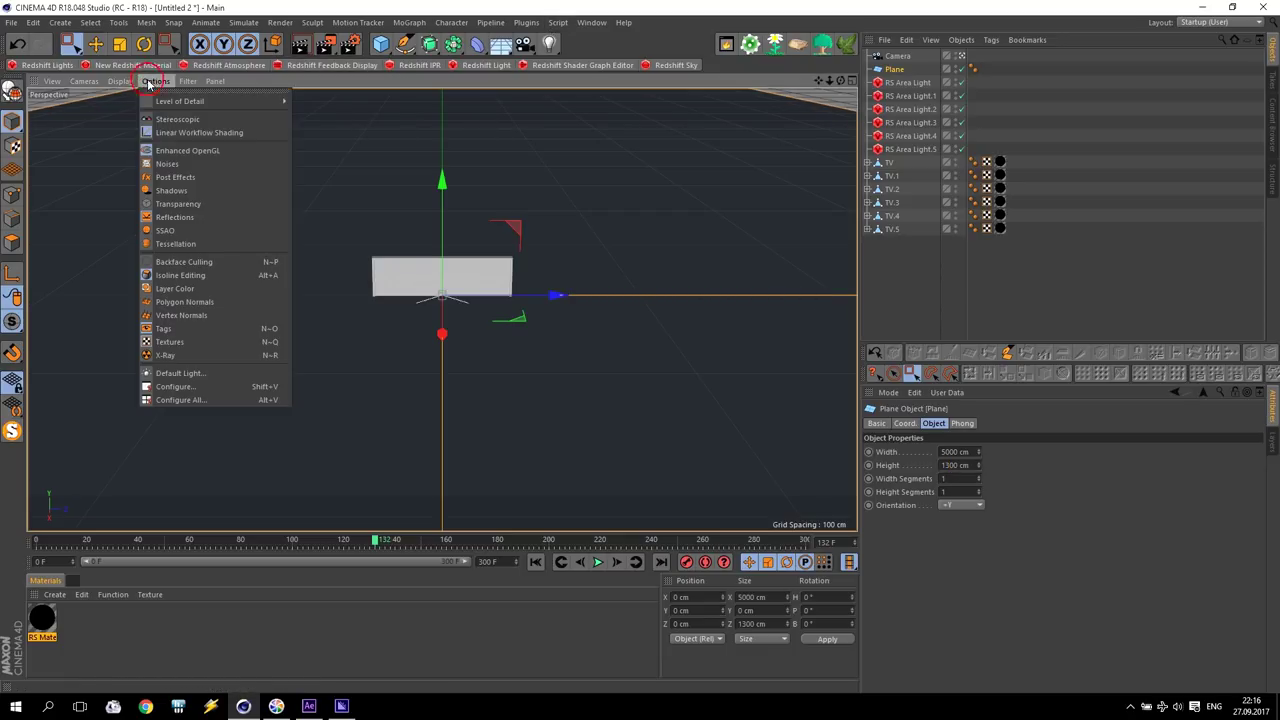
left_click(177, 386)
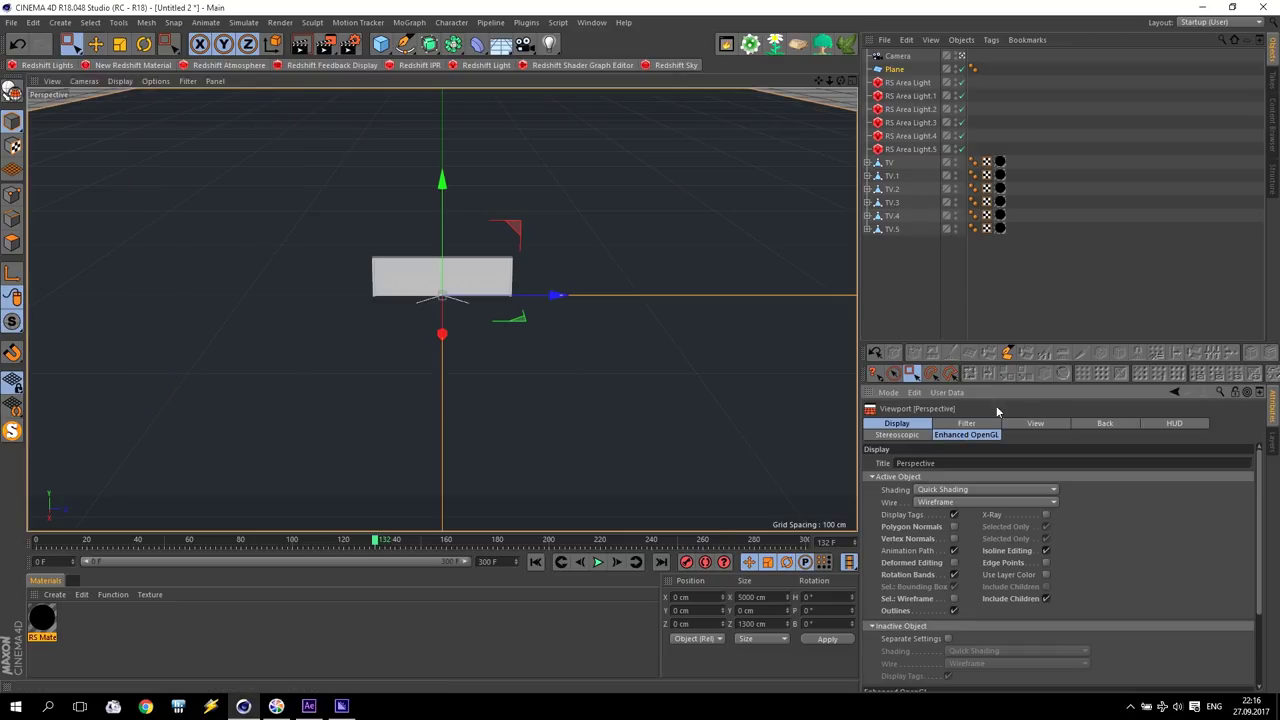
left_click(1035, 423)
left_click_drag(1030, 567, 1030, 560)
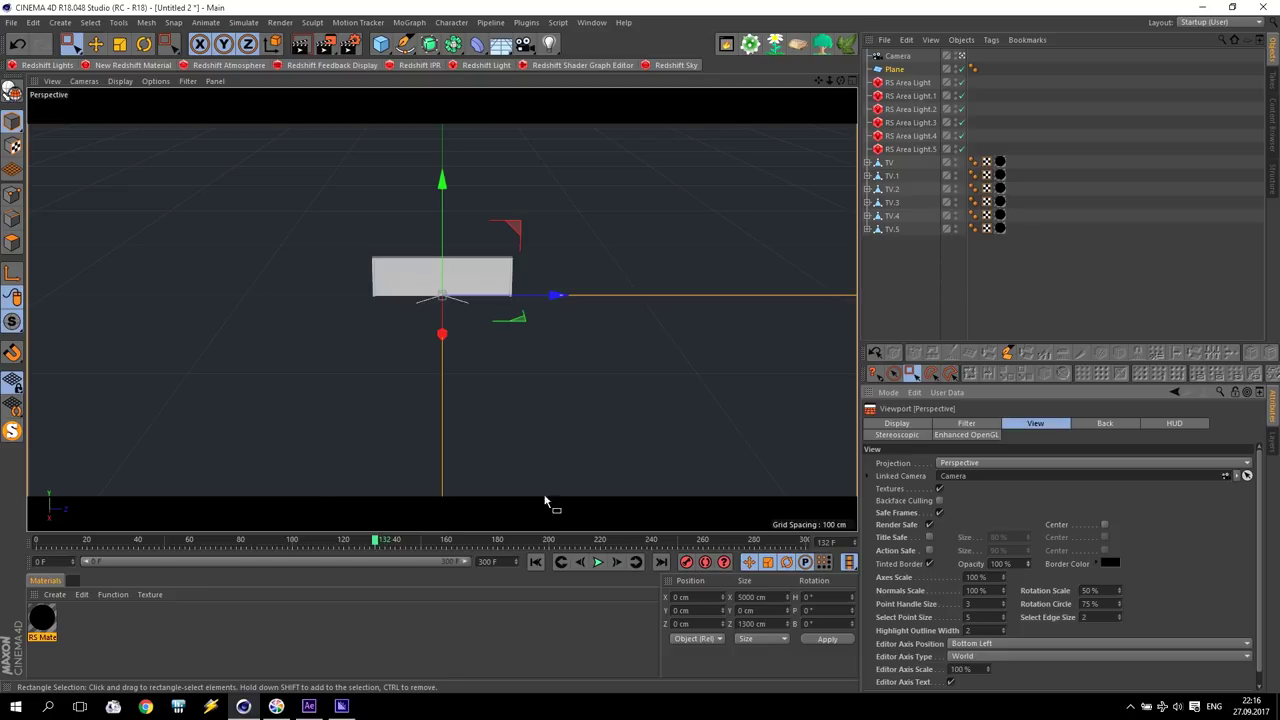
left_click_drag(1027, 567, 1027, 580)
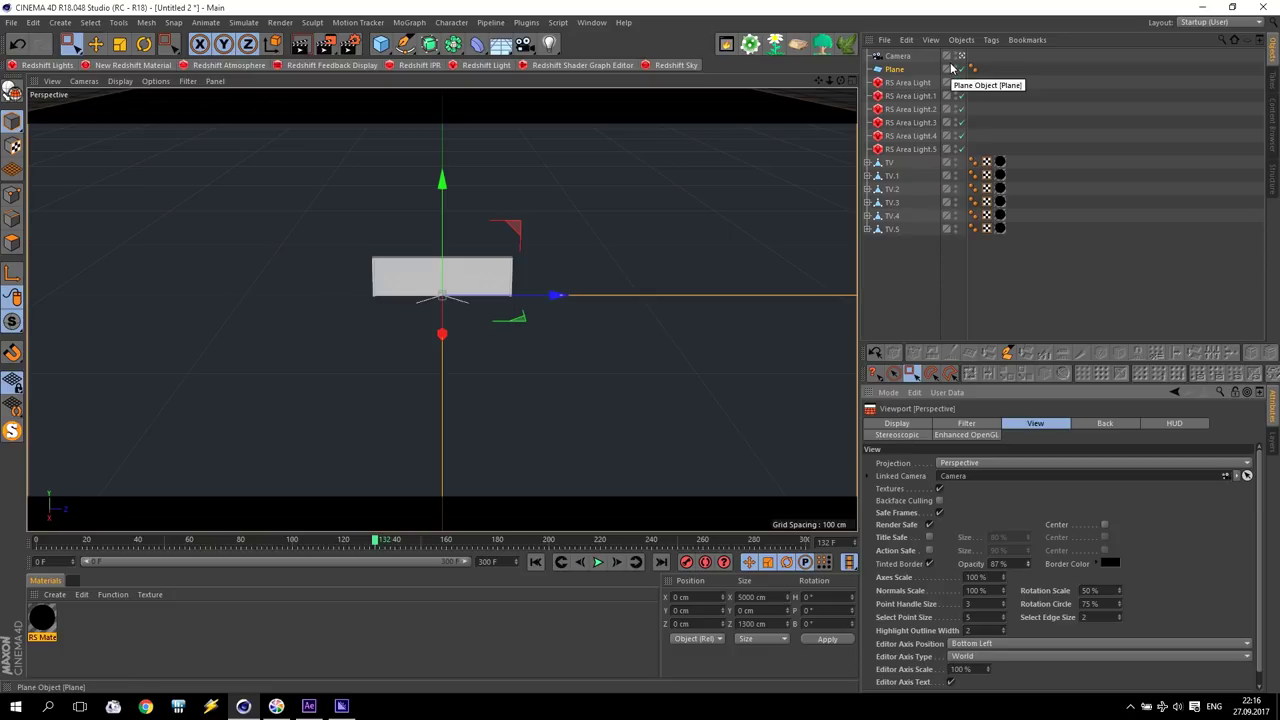
- Lift all six TVs about 72 cm together, deselect them, and open the Plugins menu
left_click(893, 163)
left_click(893, 229, "shift")
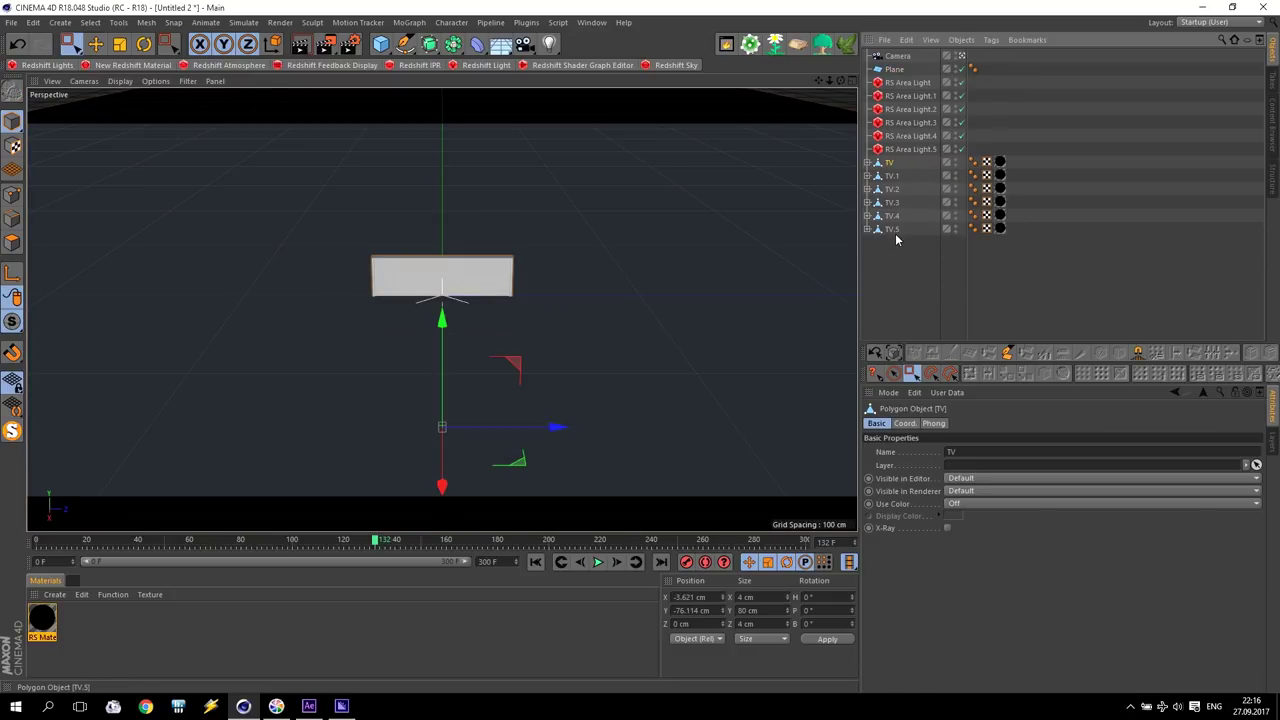
left_click_drag(432, 385, 464, 251)
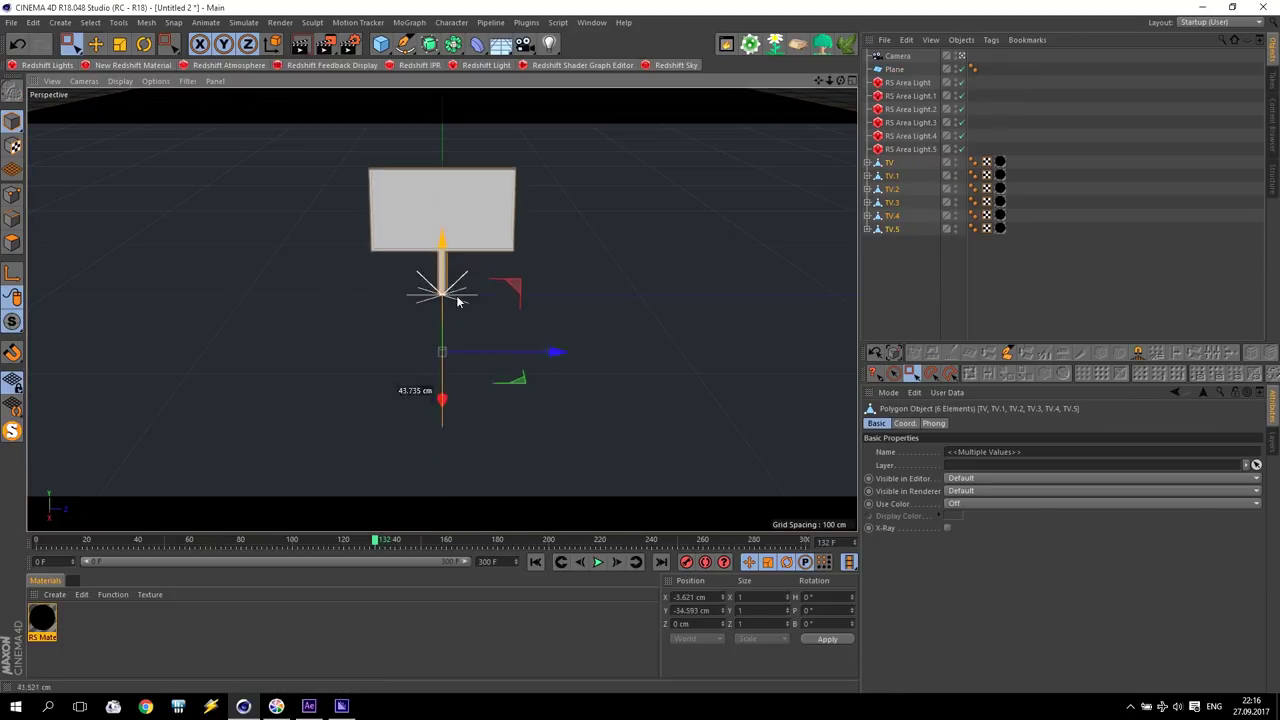
left_click_drag(443, 340, 440, 331)
left_click(896, 281)
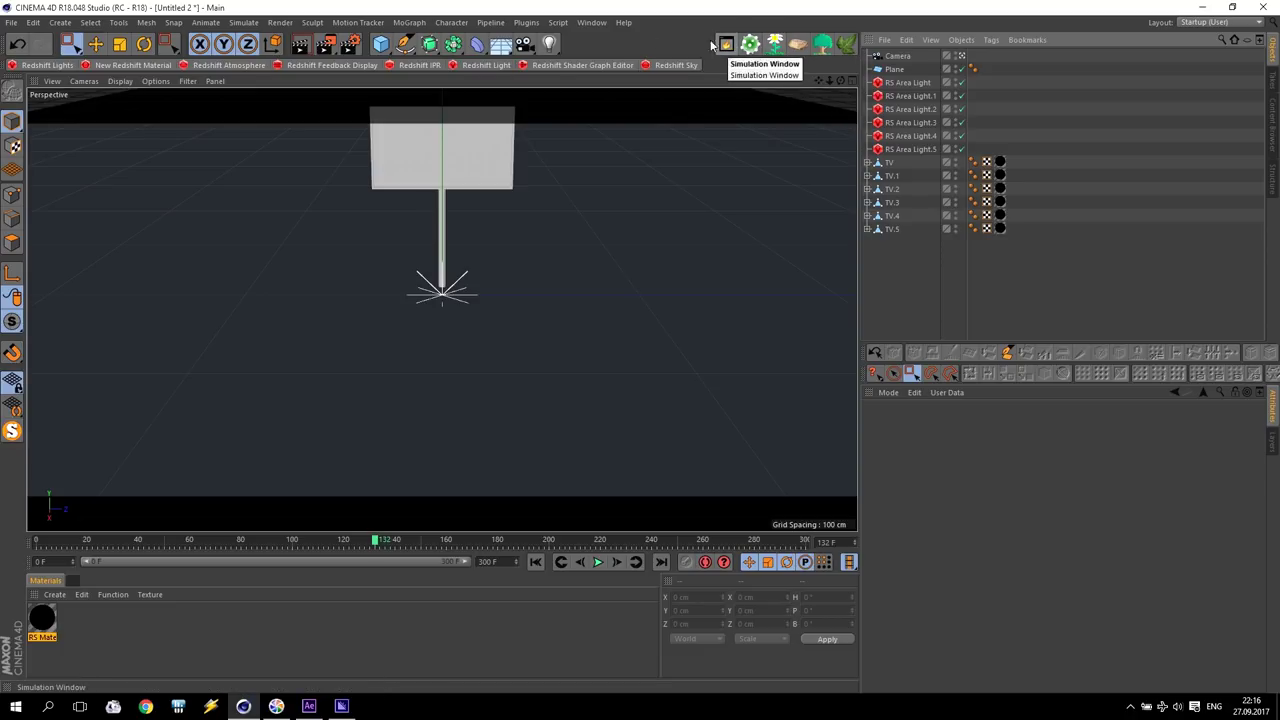
left_click(529, 24)
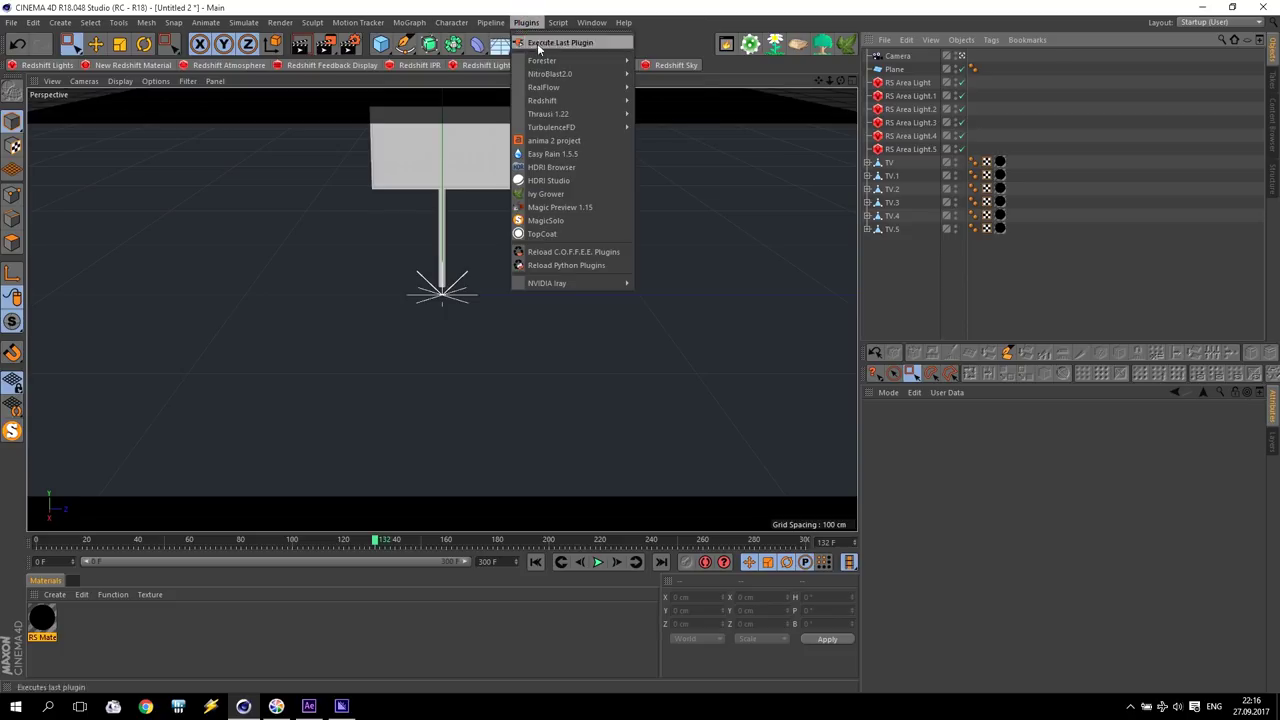
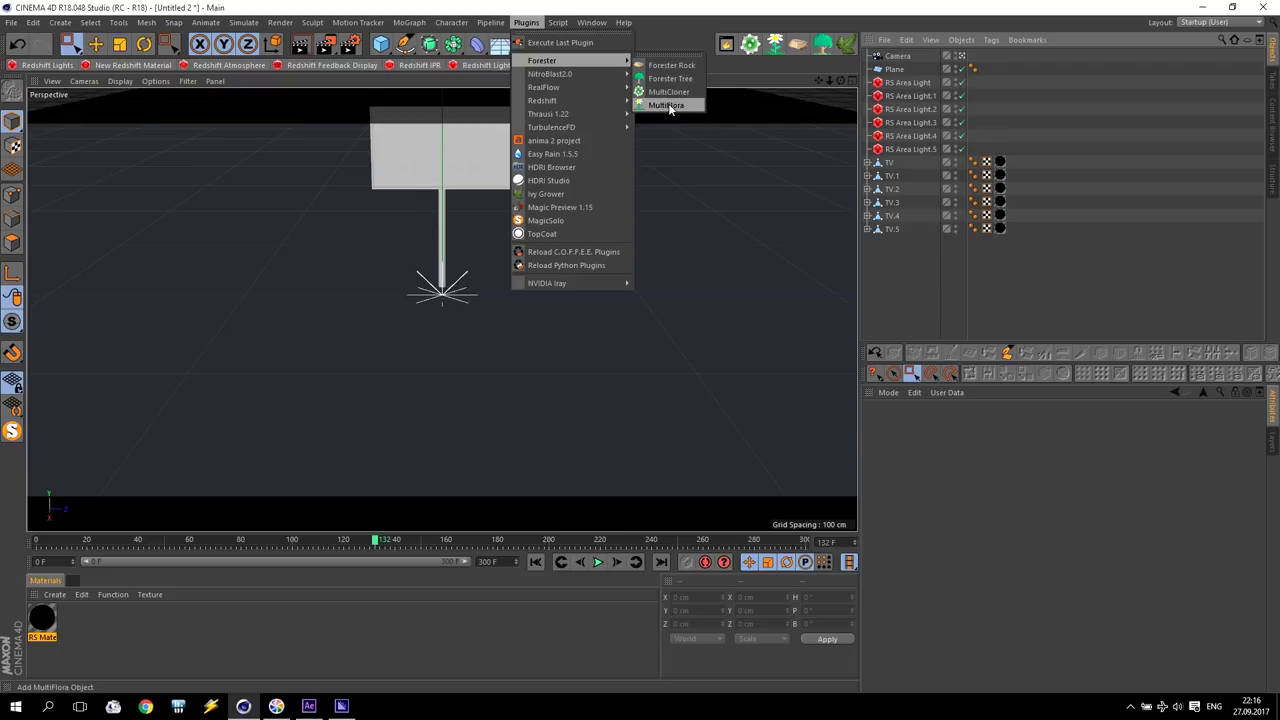
- Insert a Forester MultiFlora set to the Long Grass preset, then add a second MultiFlora
left_click(667, 106)
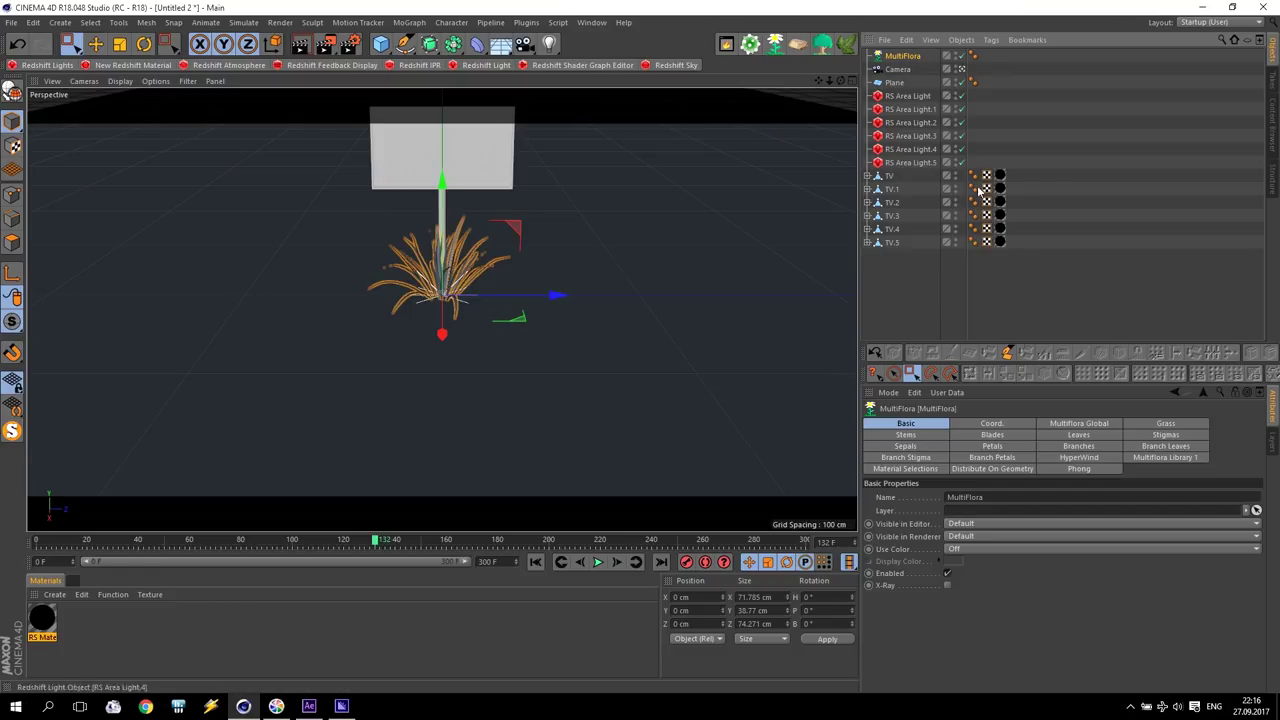
left_click(1163, 458)
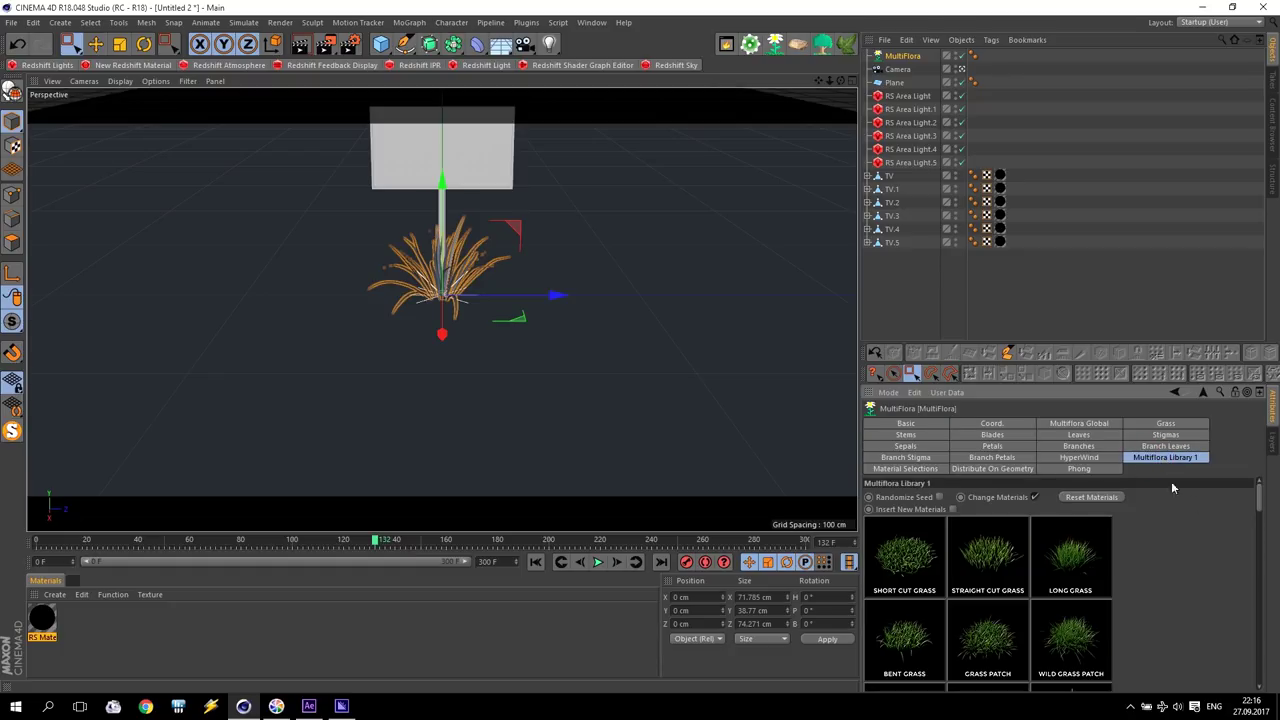
mouse_move(1258, 500)
left_mouse_down()
mouse_move(1258, 668)
mouse_move(1245, 513)
left_mouse_up()
left_click(1070, 558)
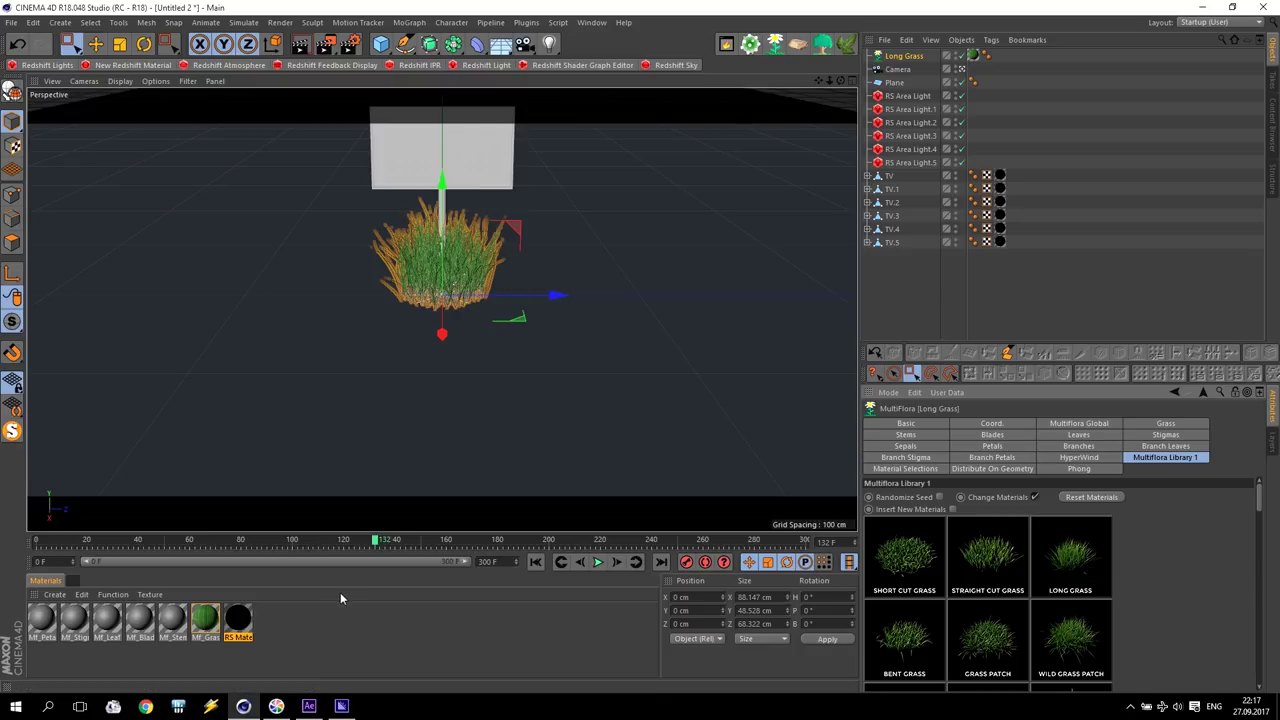
left_click(774, 45)
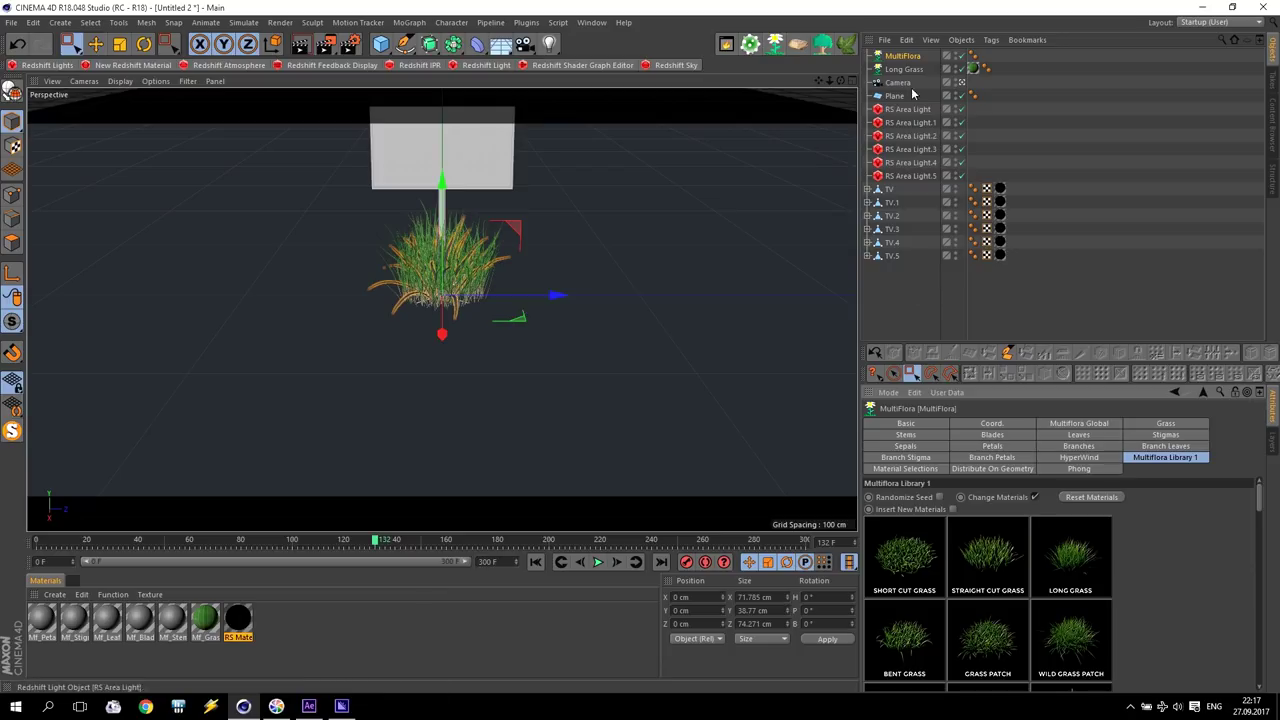
- Create a new Redshift material and add an RS Texture node to its shader graph
left_click(205, 622)
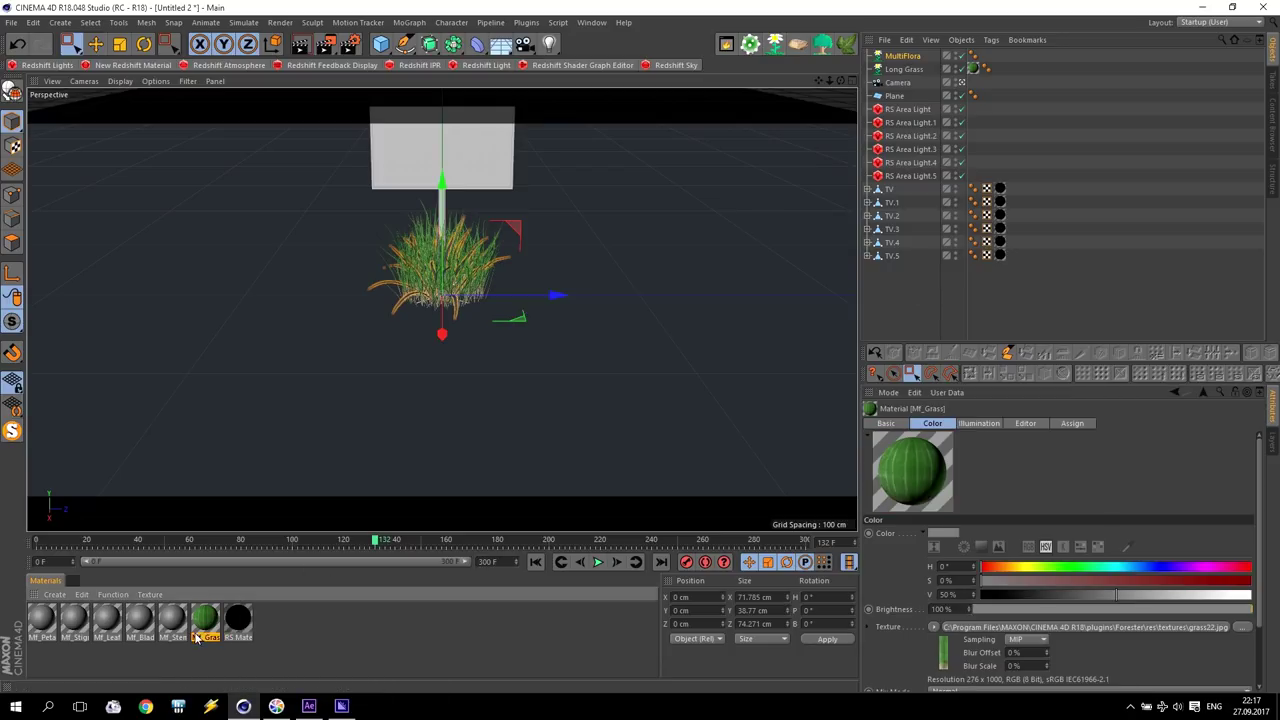
left_click(133, 65)
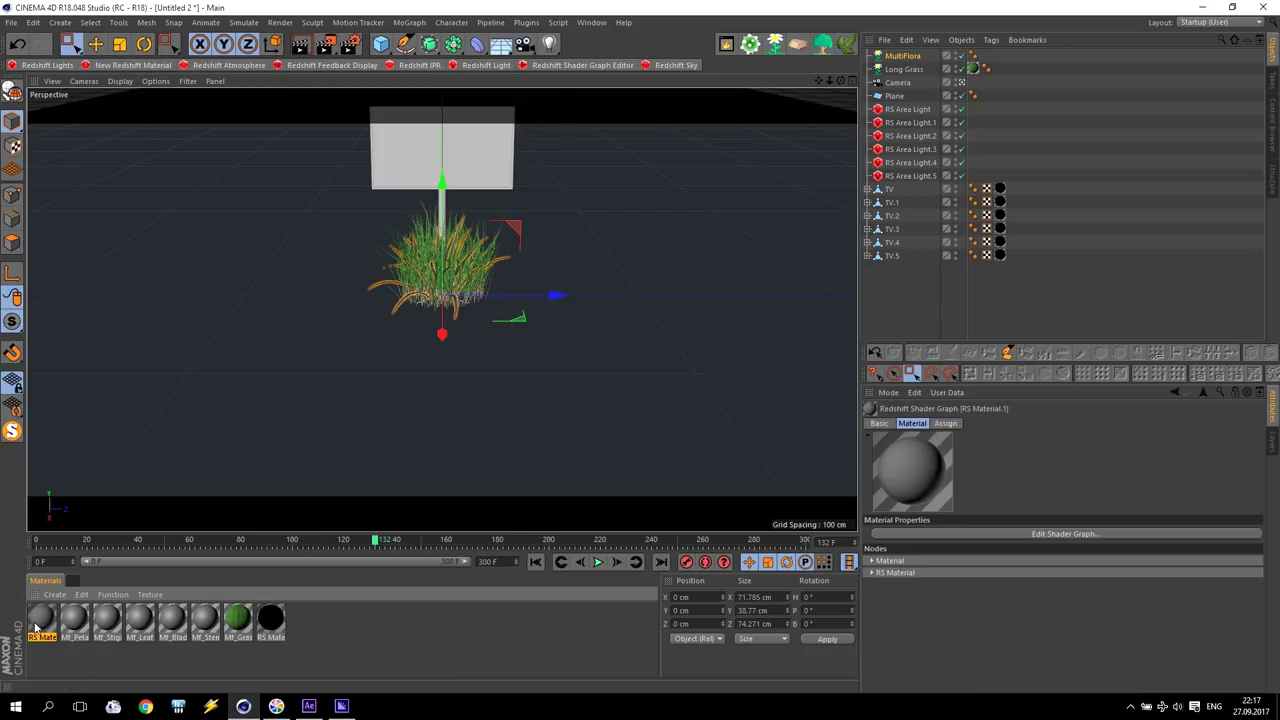
left_click(240, 622)
double_click(45, 620)
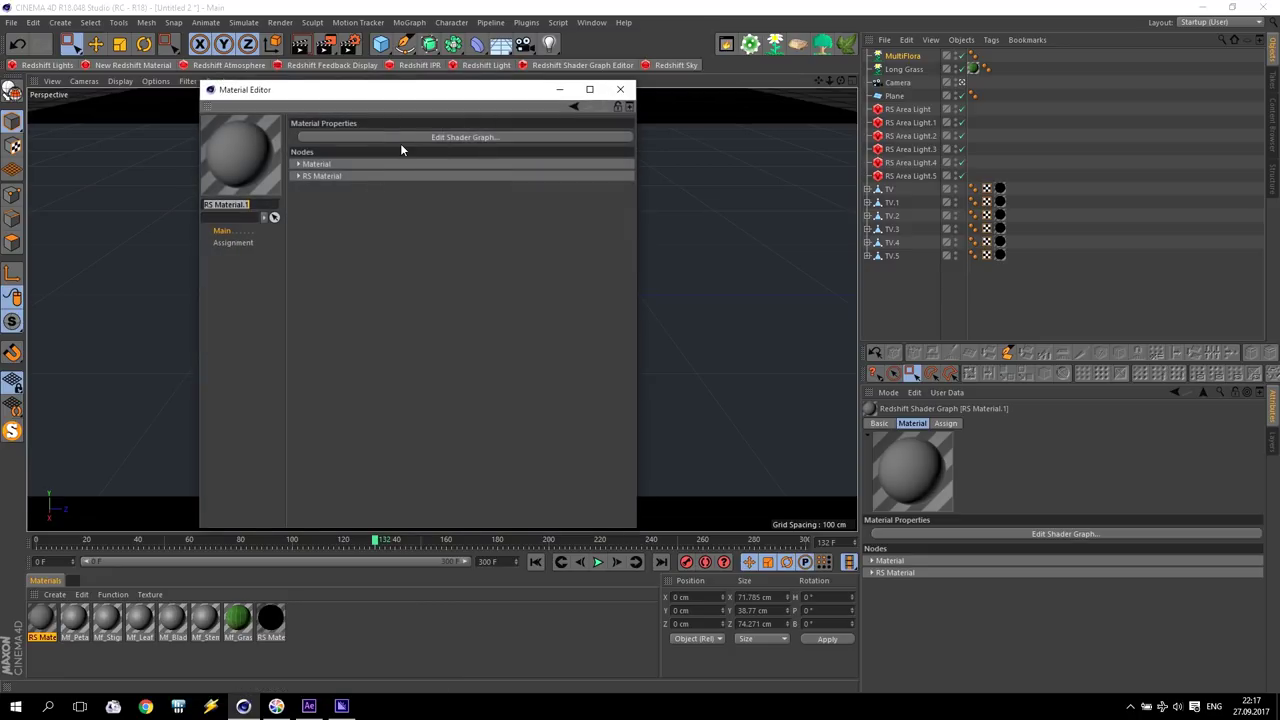
left_click(400, 140)
left_click(53, 190)
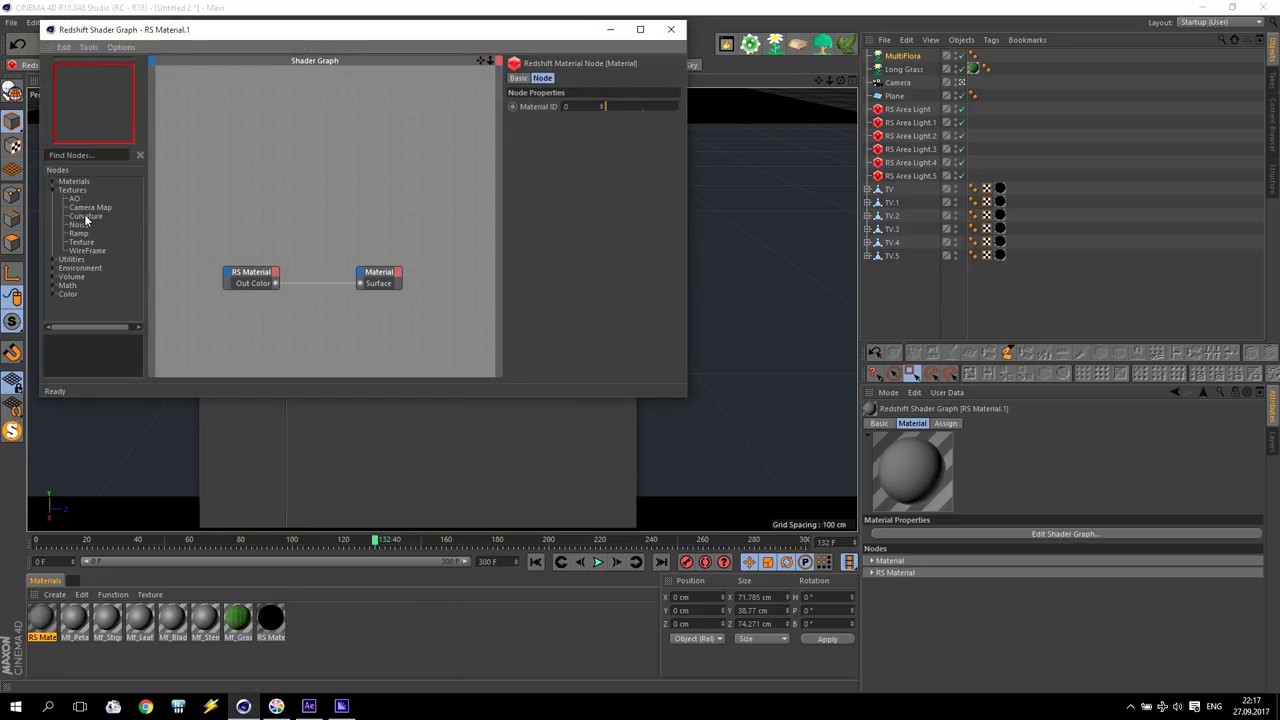
left_click_drag(81, 242, 188, 188)
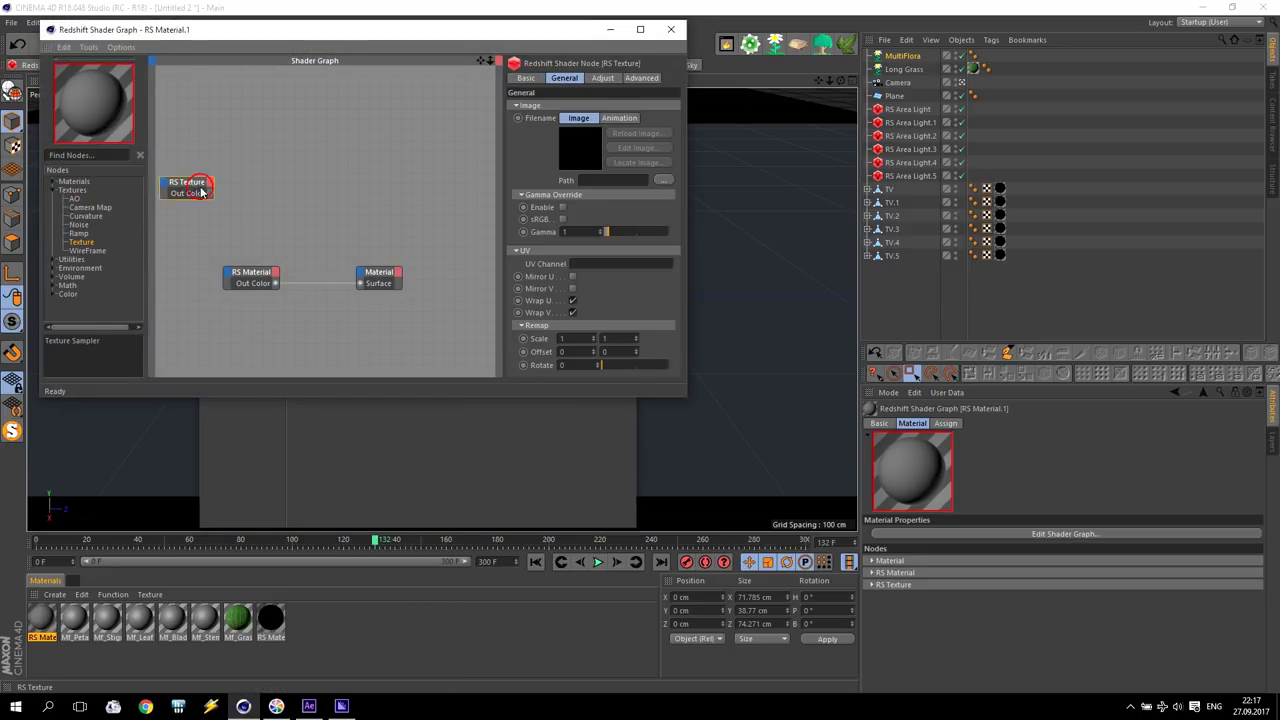
- Copy the grass22.jpg path from Mf_Grass into the RS Texture node
double_click(238, 620)
left_click(491, 232)
left_click(478, 248)
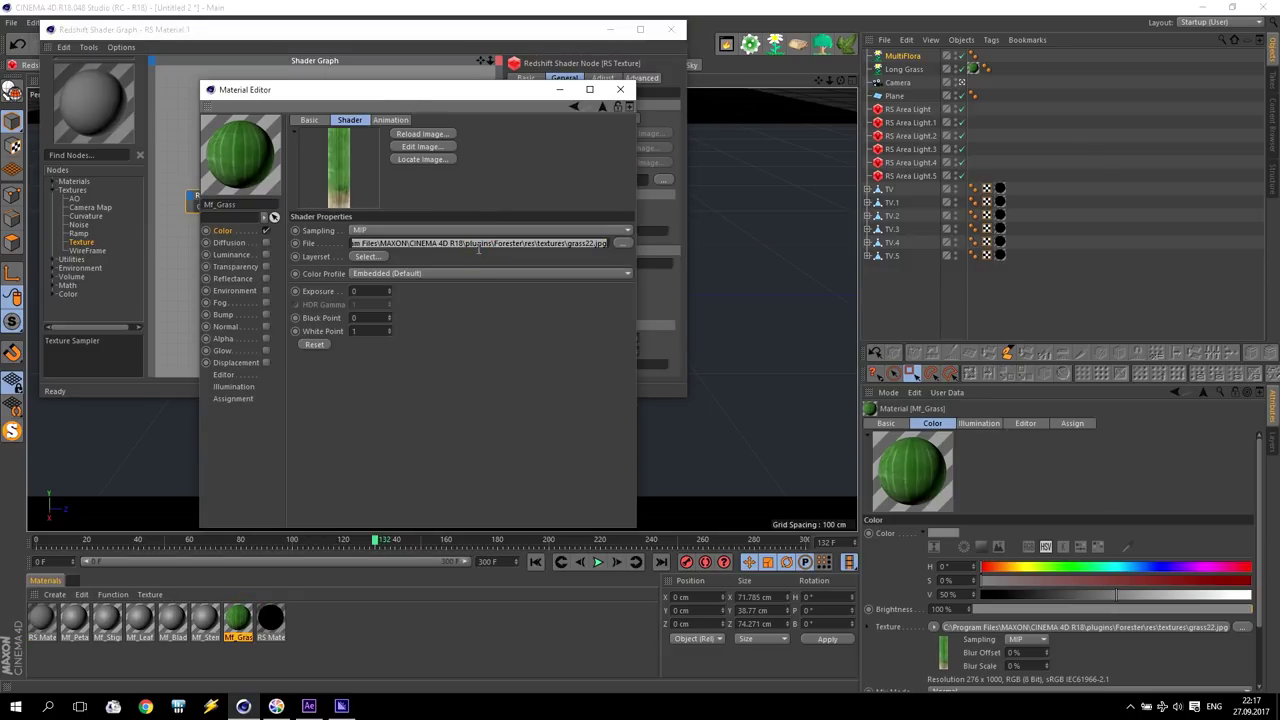
left_click(168, 166)
left_click(213, 200)
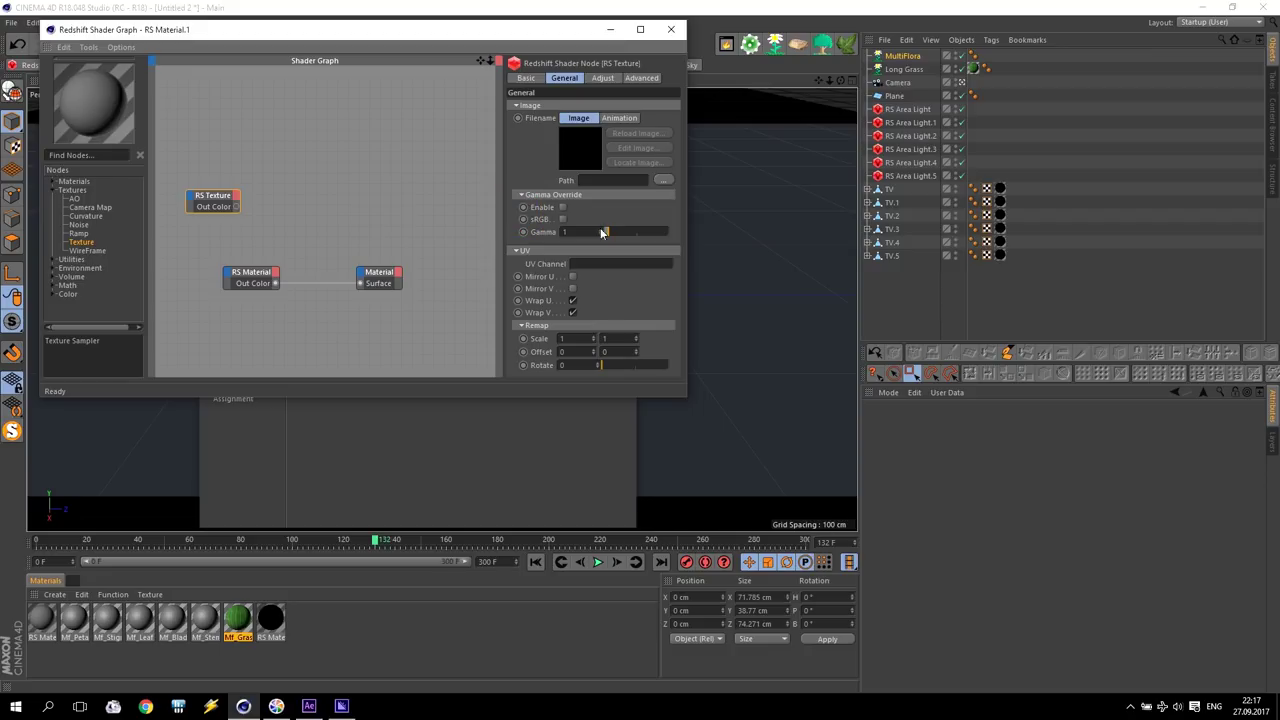
key("ctrl+v")
key("Return")
- Wire the texture into the material's diffuse colour and set Reflection Weight to 0
left_click_drag(237, 208, 229, 280)
left_click(420, 283)
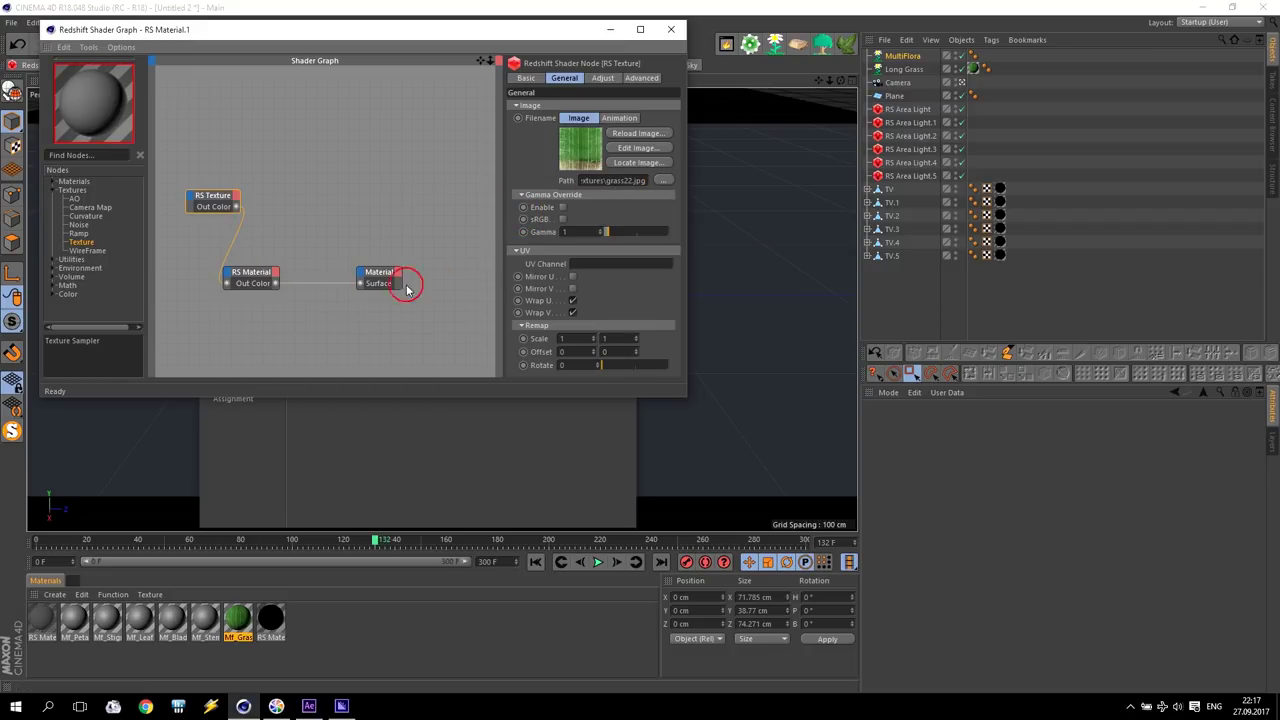
left_click(266, 274)
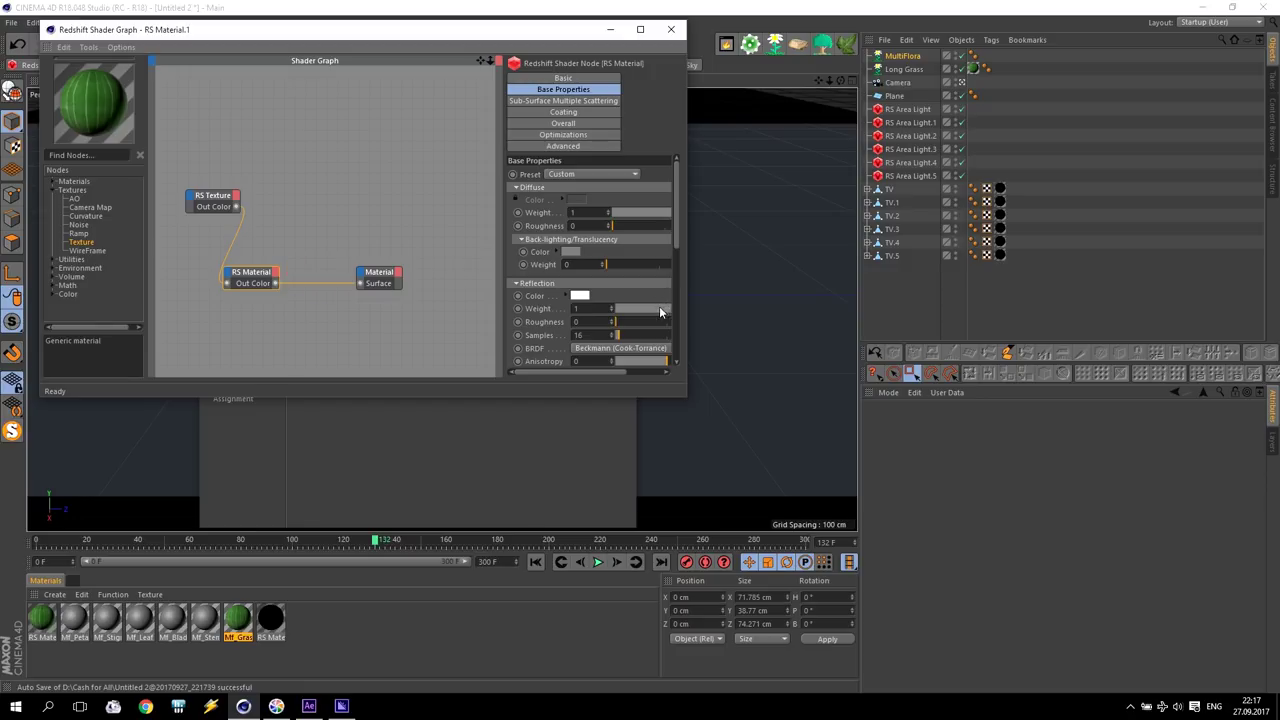
left_click_drag(660, 313, 443, 315)
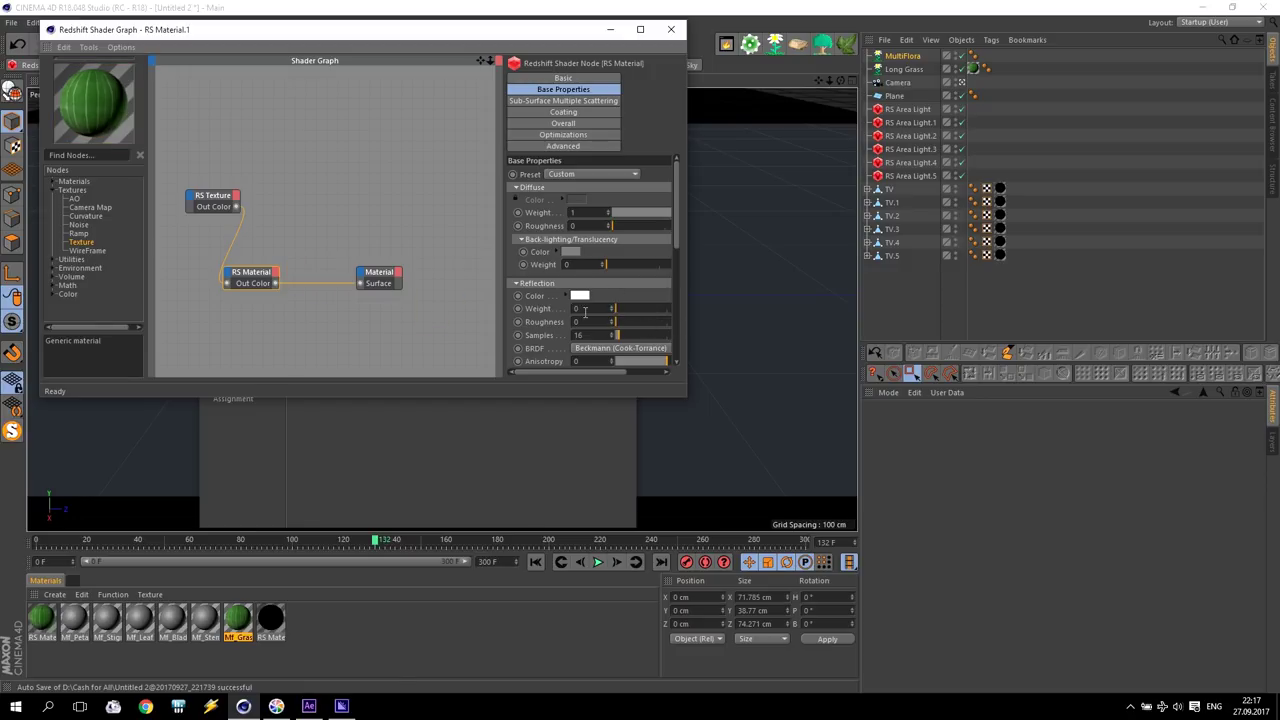
left_click(670, 29)
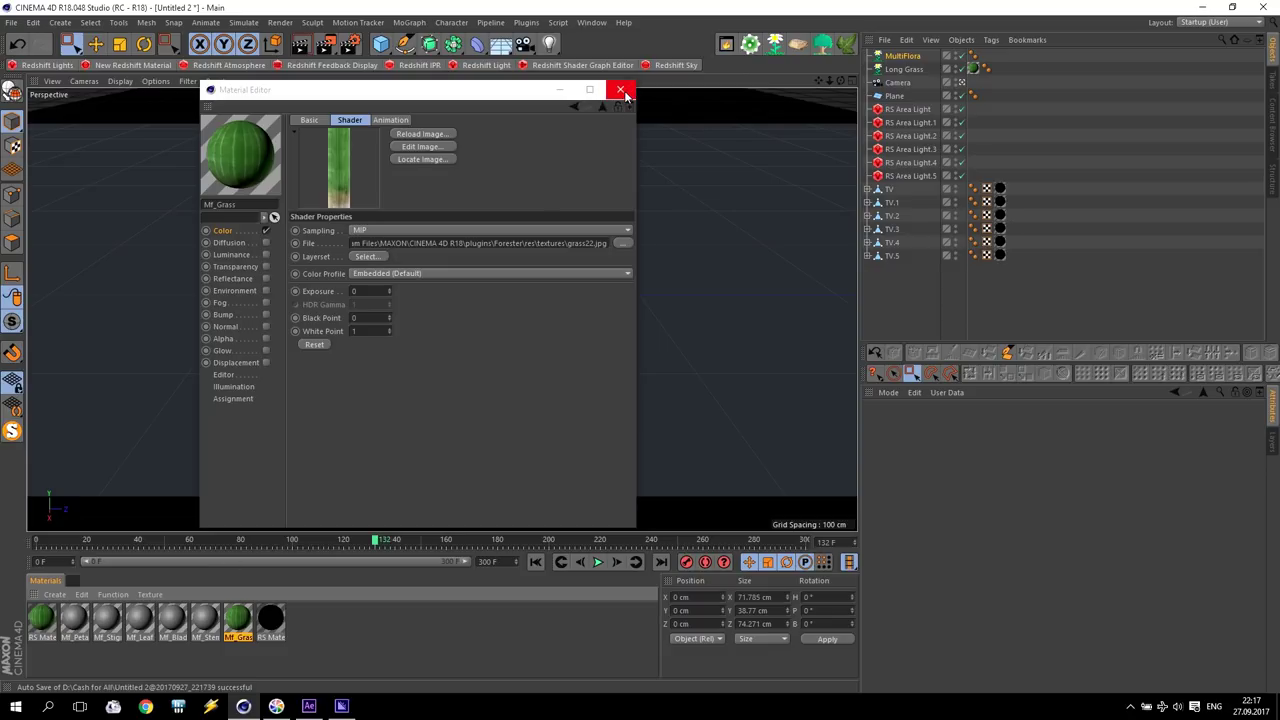
left_click(902, 56)
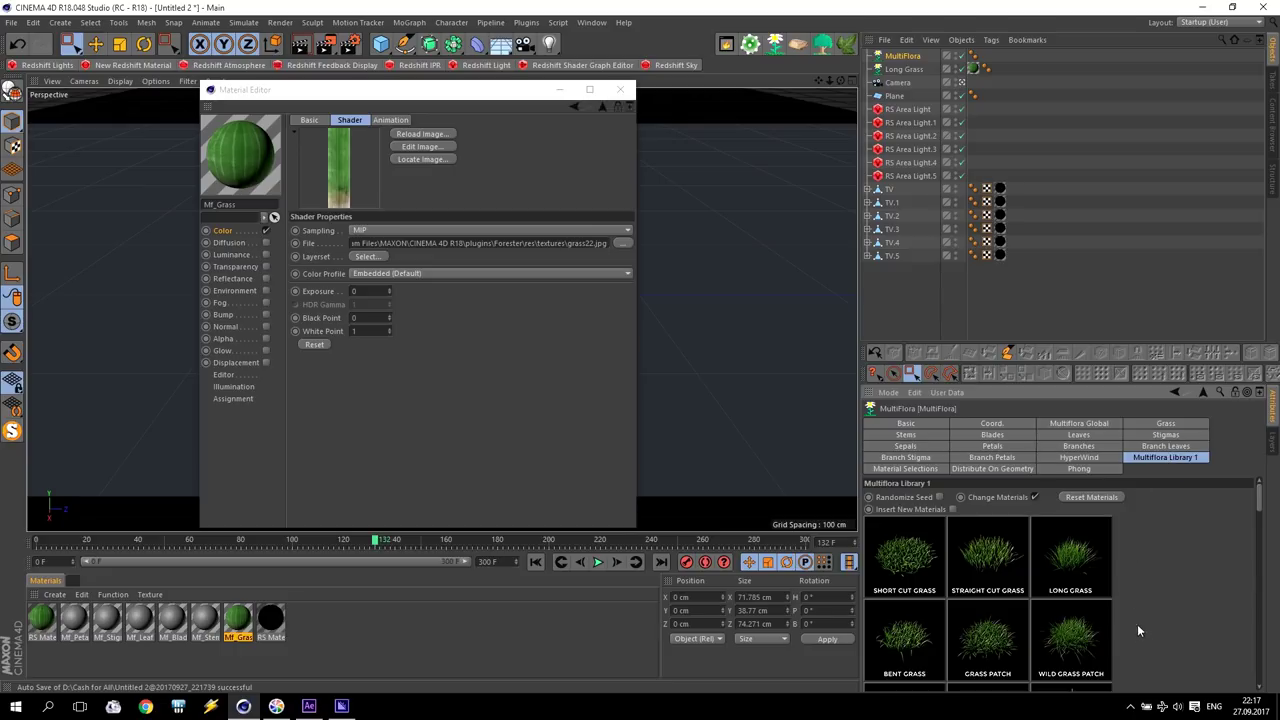
- Make the second MultiFlora a Wild Grass Patch and duplicate the Redshift grass material
left_click(1078, 638)
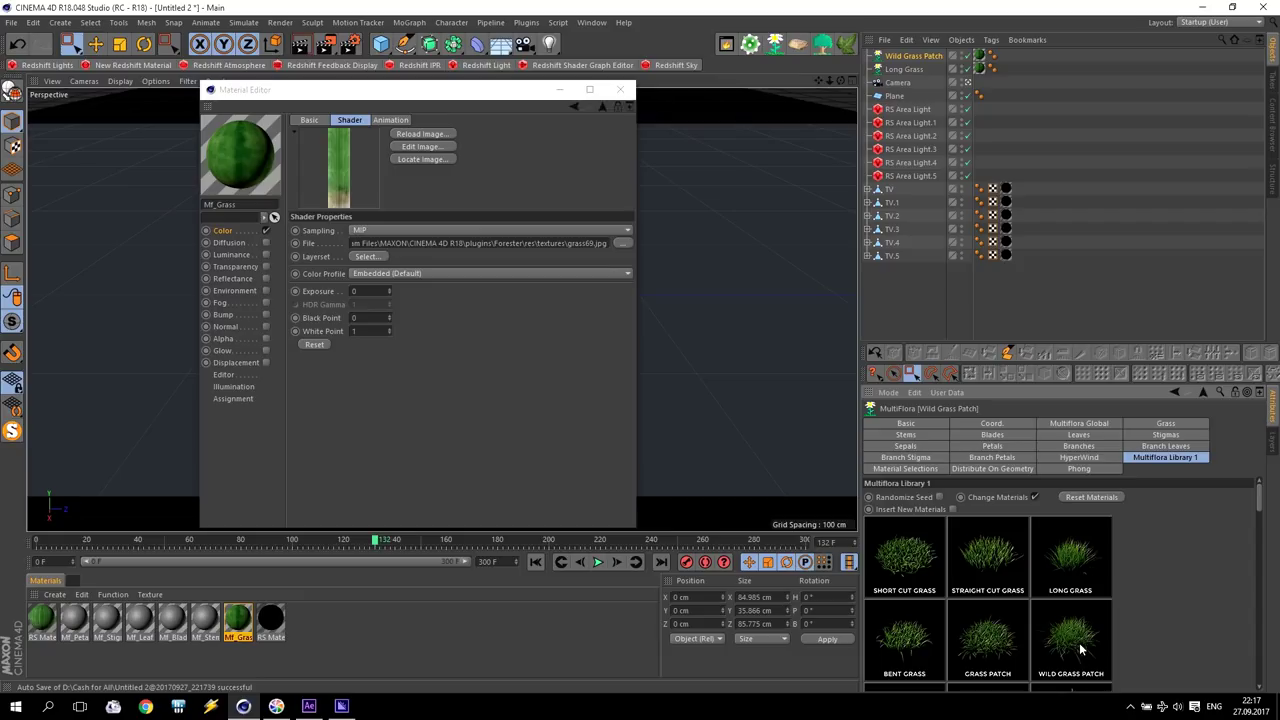
left_click_drag(57, 617, 72, 620, "ctrl")
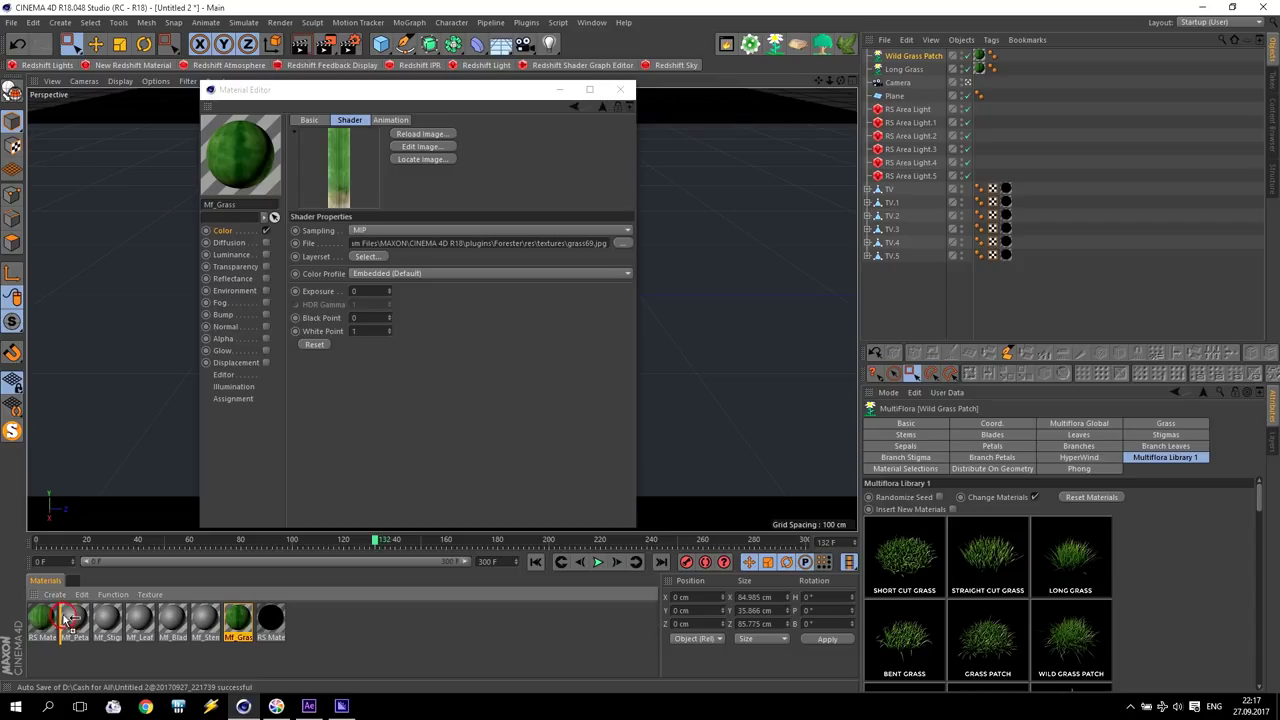
left_click(74, 620)
left_click(371, 138)
- Give the duplicated material's RS Texture node the grass69.jpg texture from Mf_Grass
double_click(270, 620)
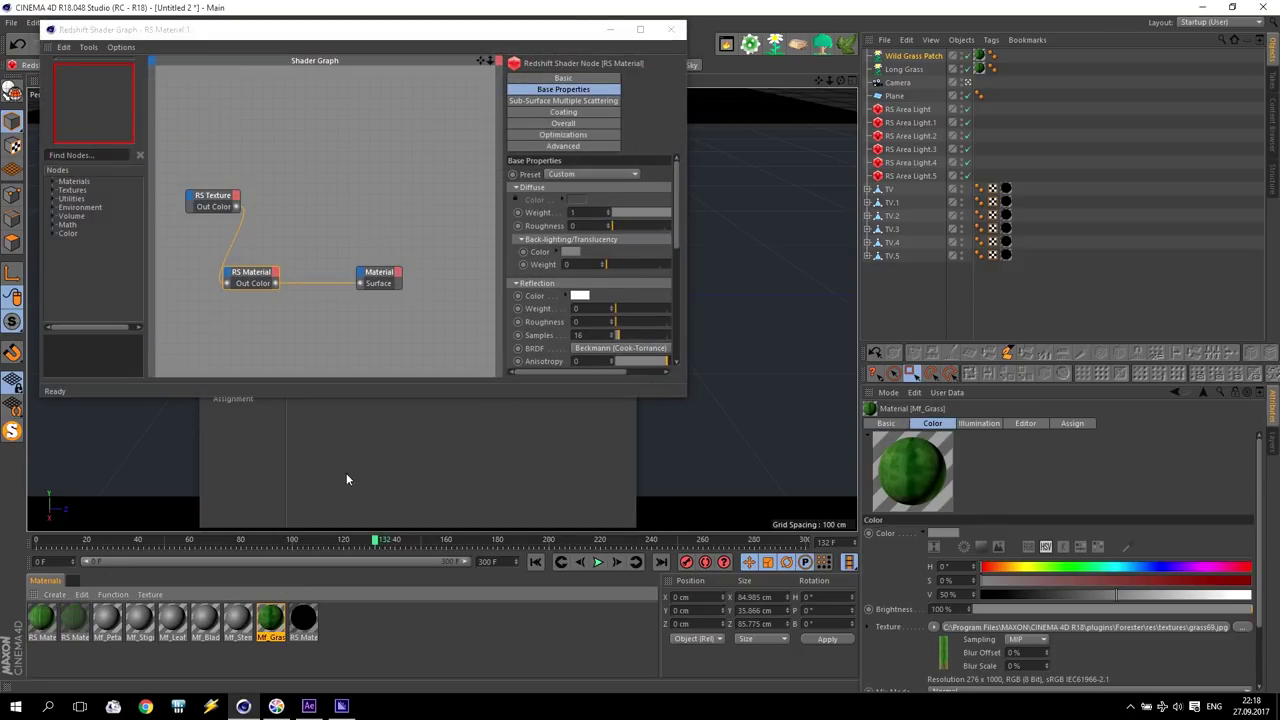
left_click(457, 231)
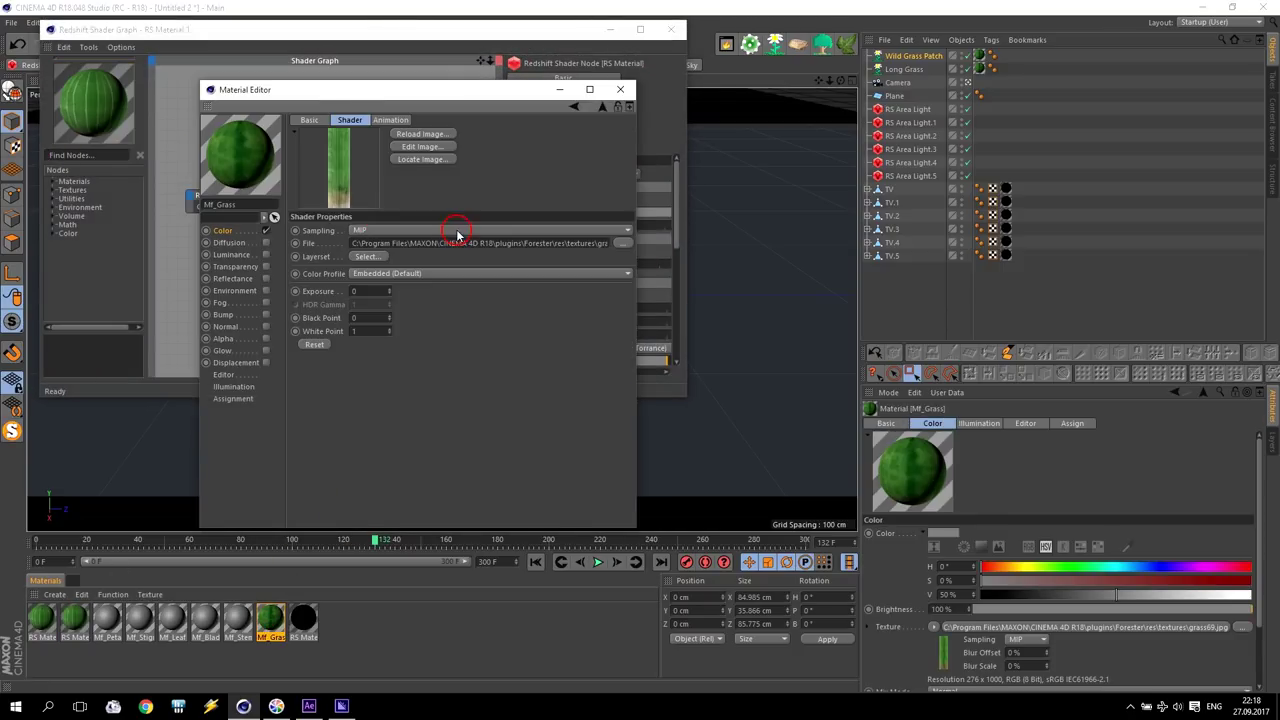
double_click(453, 242)
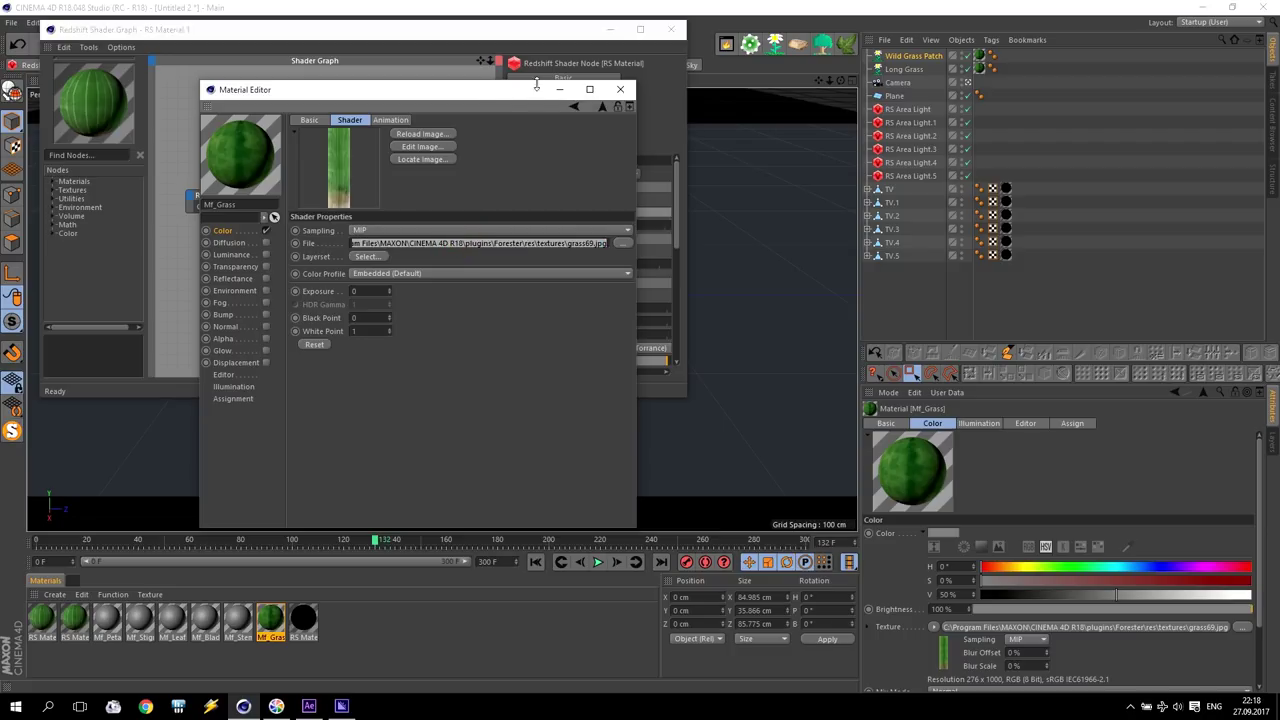
left_click_drag(536, 84, 686, 92)
left_click(277, 187)
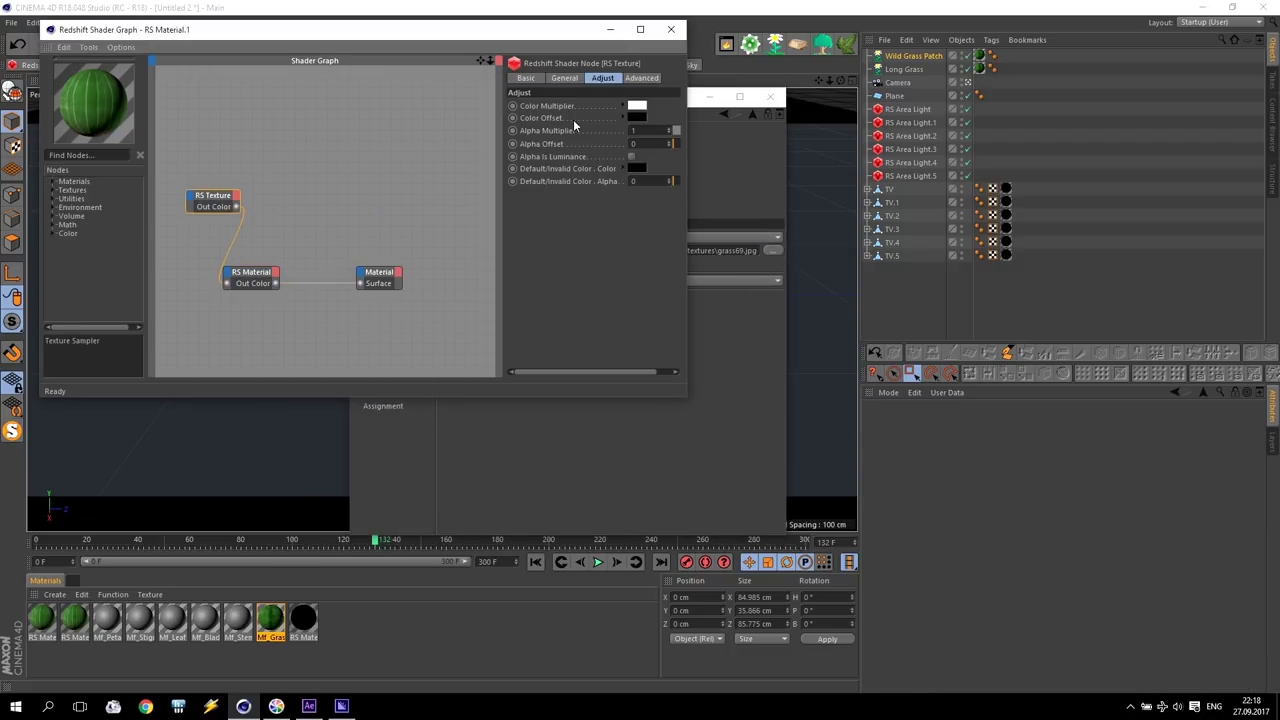
left_click(560, 78)
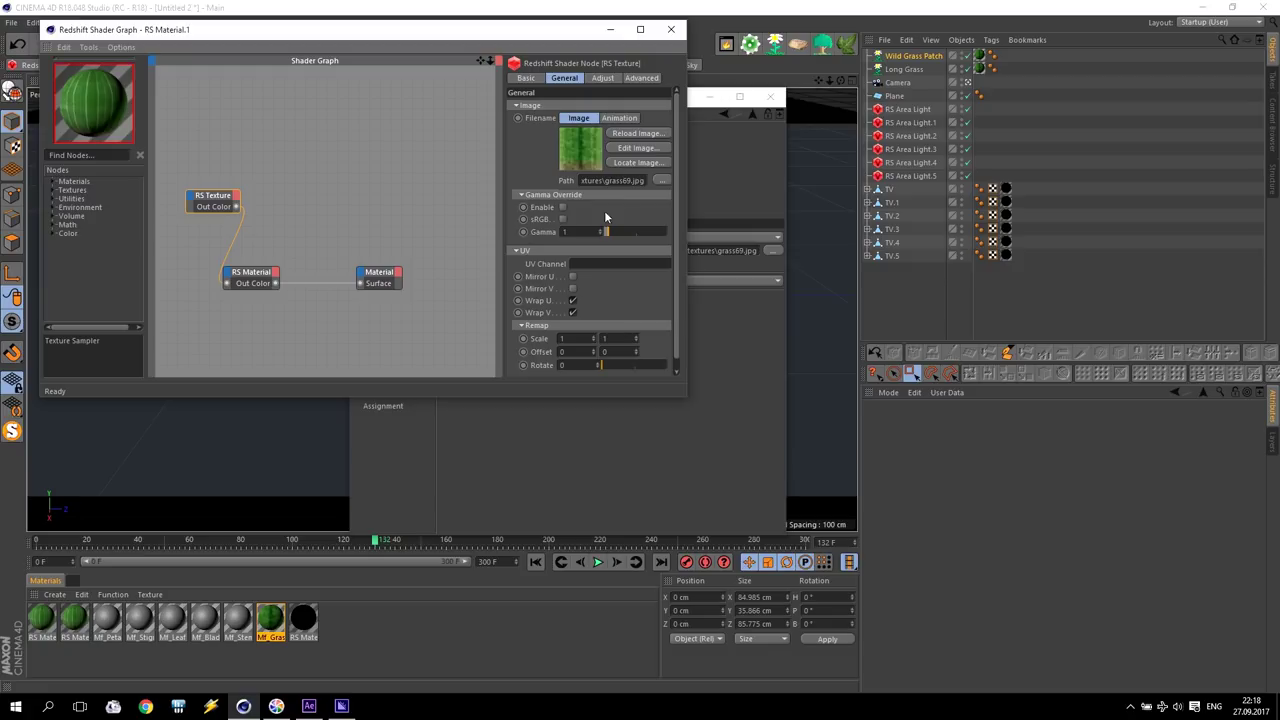
left_click(366, 229)
left_click(671, 29)
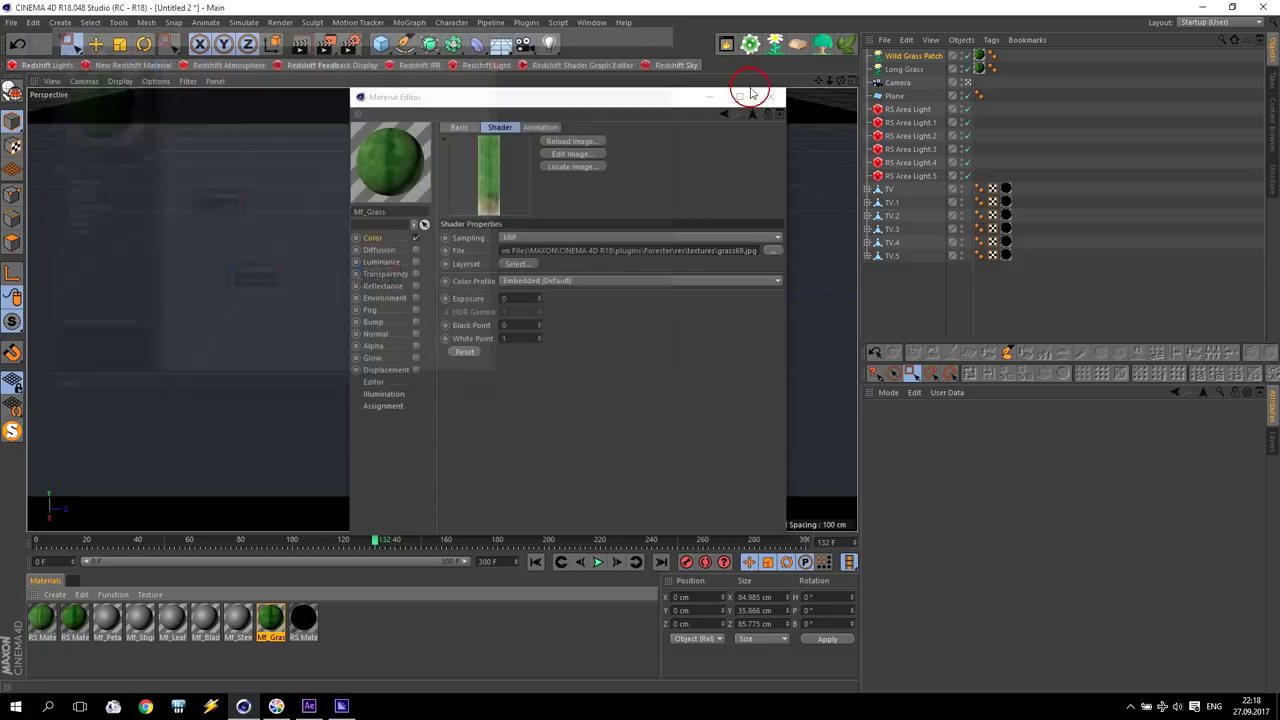
left_click(771, 92)
left_click(41, 620)
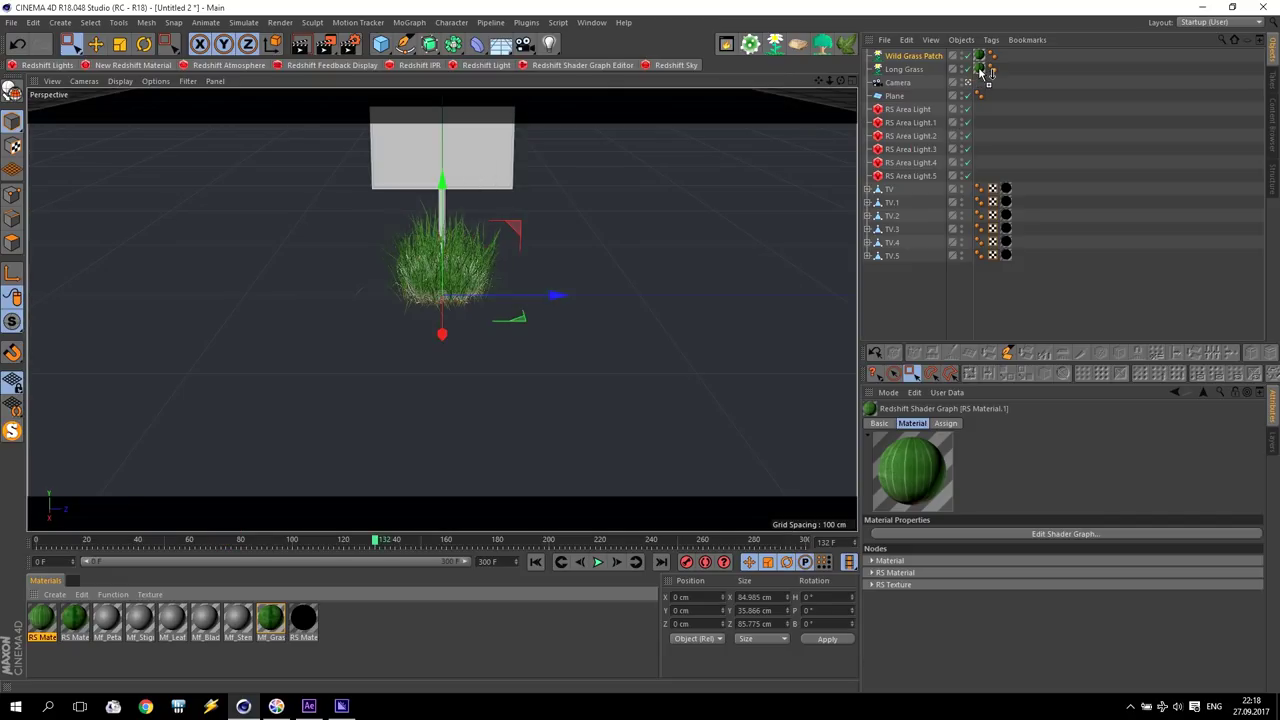
- Apply the two Redshift materials to Long Grass and Wild Grass Patch, then delete the six Mf_ materials
left_click_drag(52, 628, 991, 69)
left_click_drag(82, 614, 985, 60)
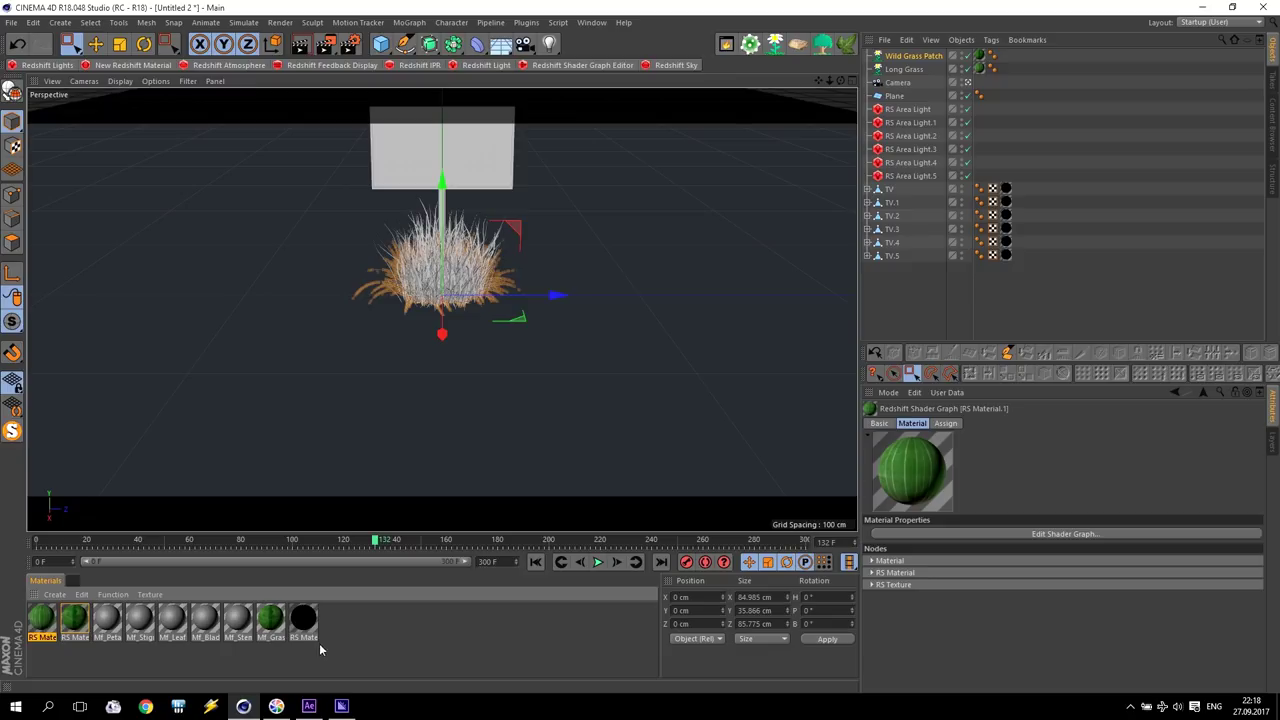
left_click_drag(270, 652, 108, 614)
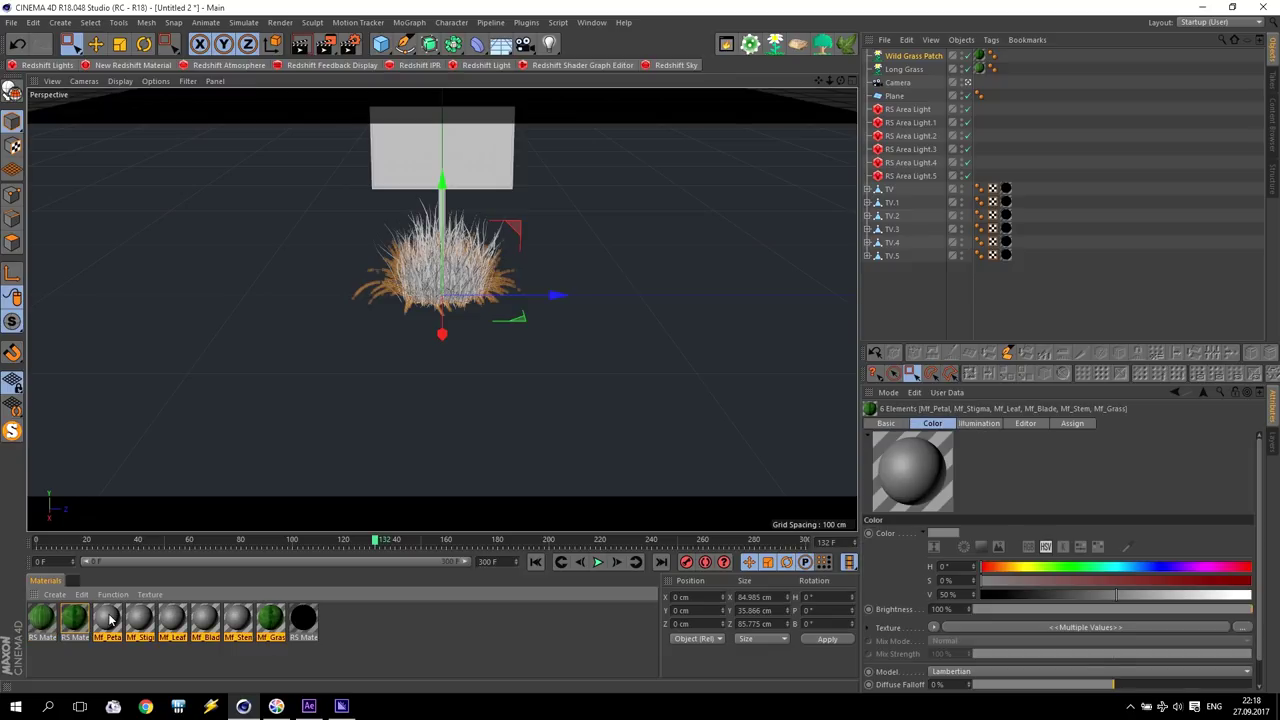
key("Delete")
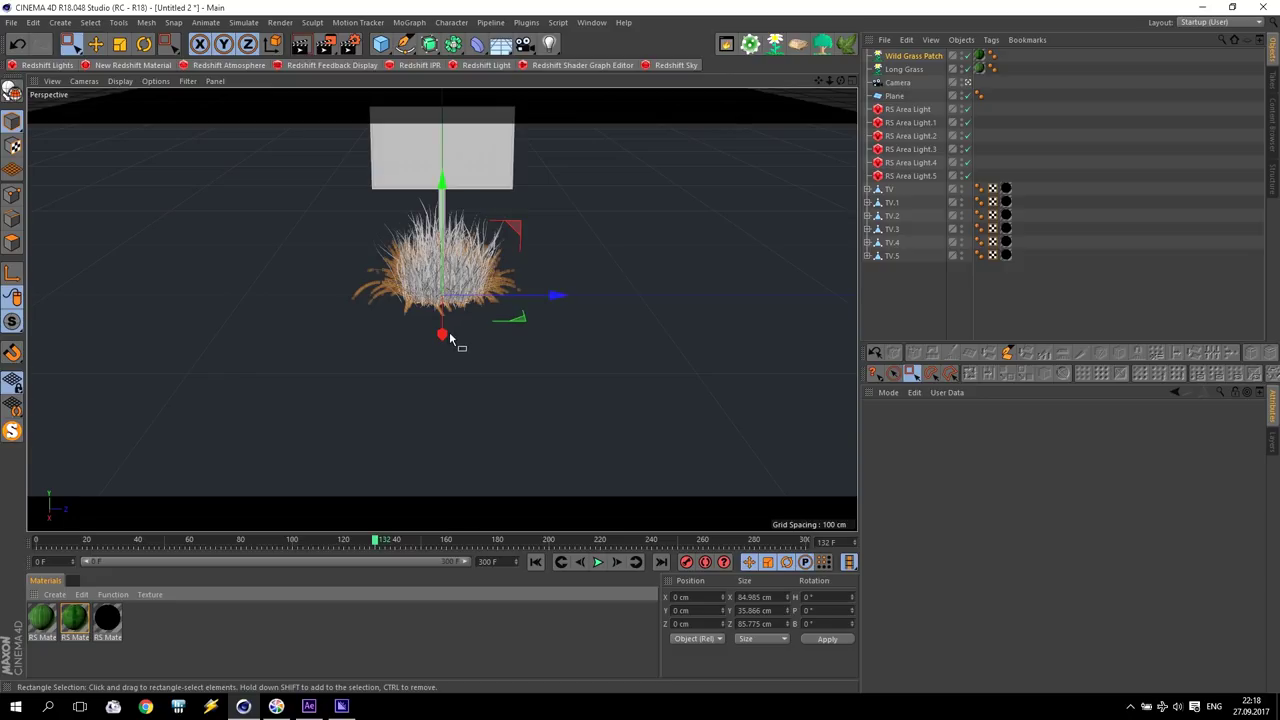
- Move Wild Grass Patch and Long Grass toward the camera into one overlapping clump
left_click_drag(440, 334, 425, 550)
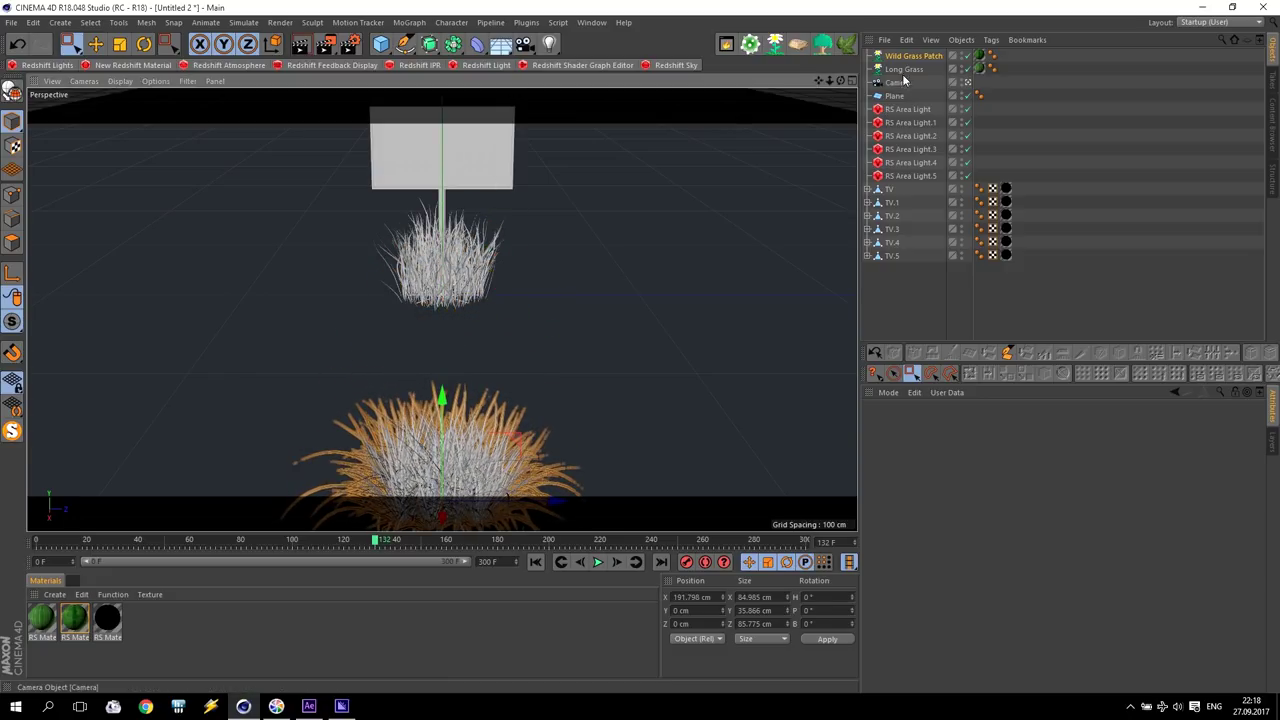
left_click(903, 69)
left_click_drag(442, 334, 421, 516)
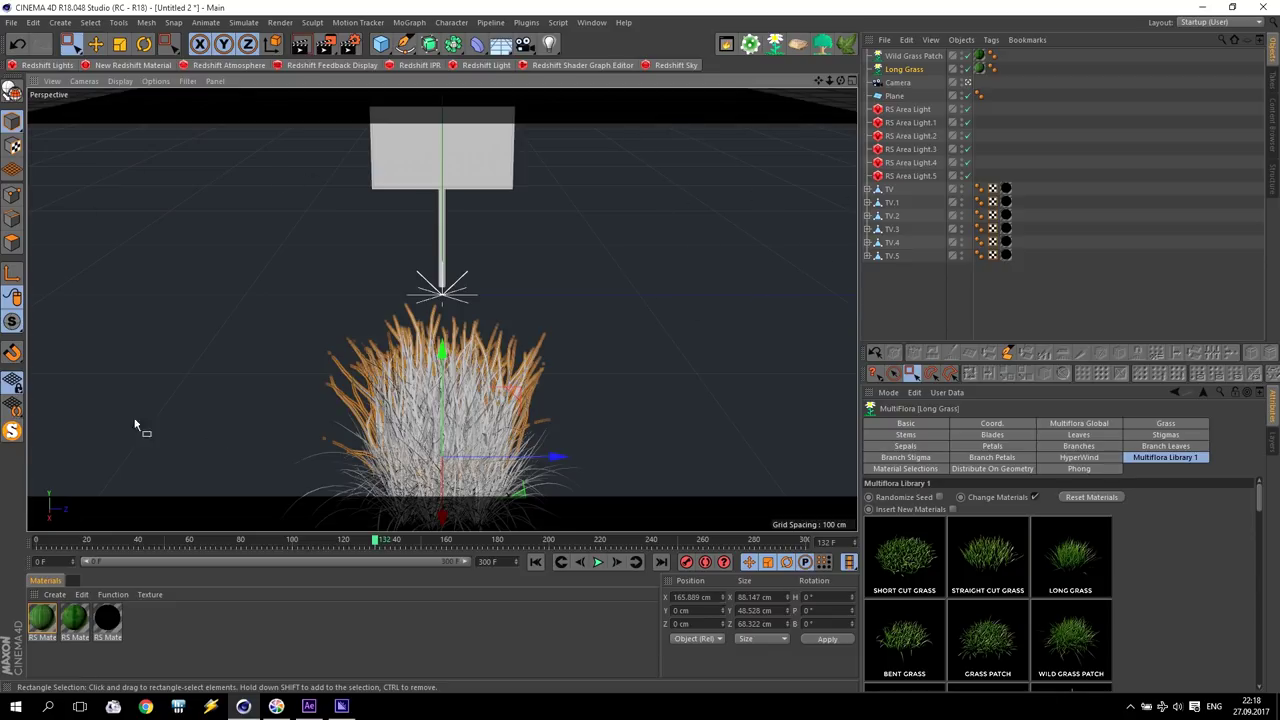
- Add a MultiCloner containing both grass objects and show its Distribute On Geometry settings
left_click(748, 46)
left_click_drag(903, 75, 900, 58)
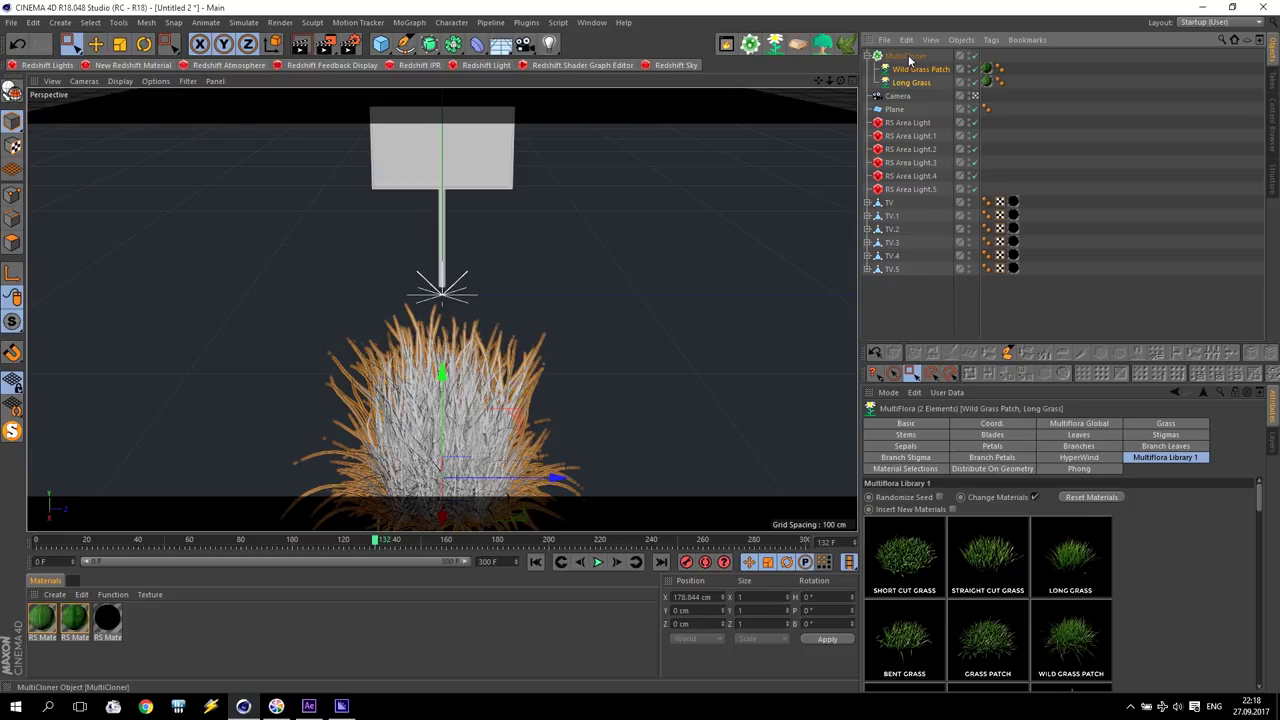
left_click(409, 22)
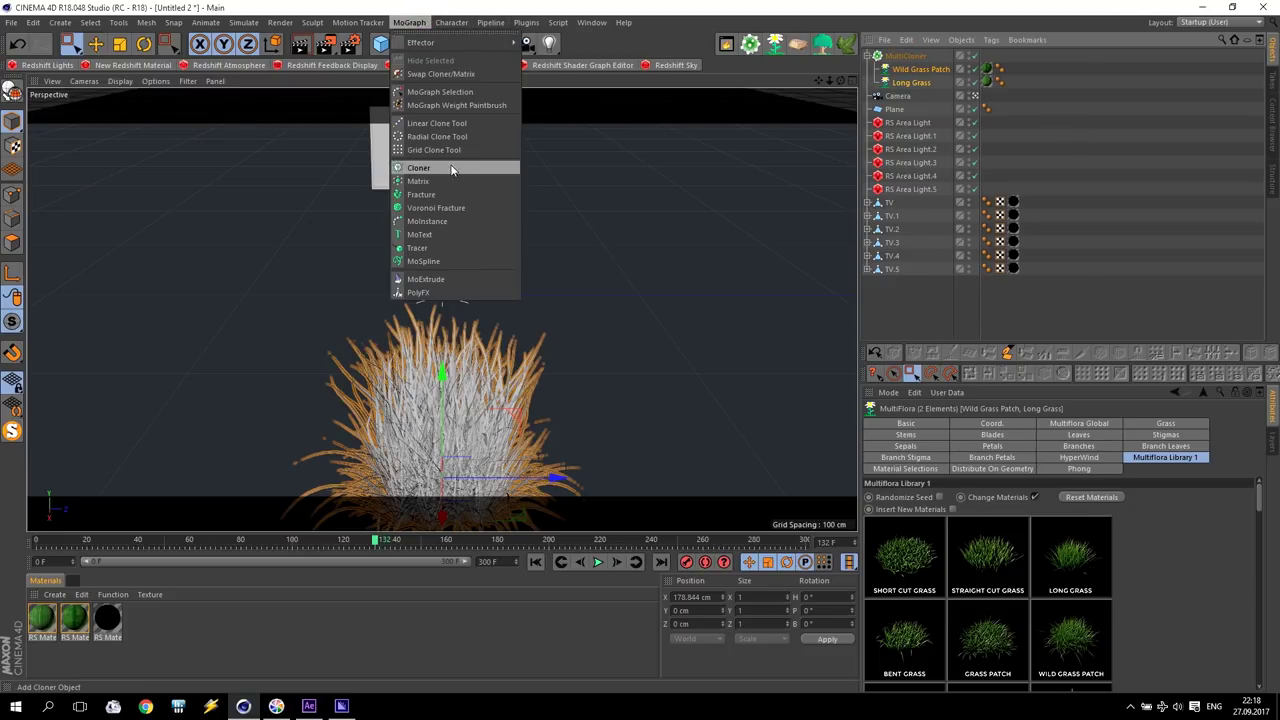
left_click(898, 64)
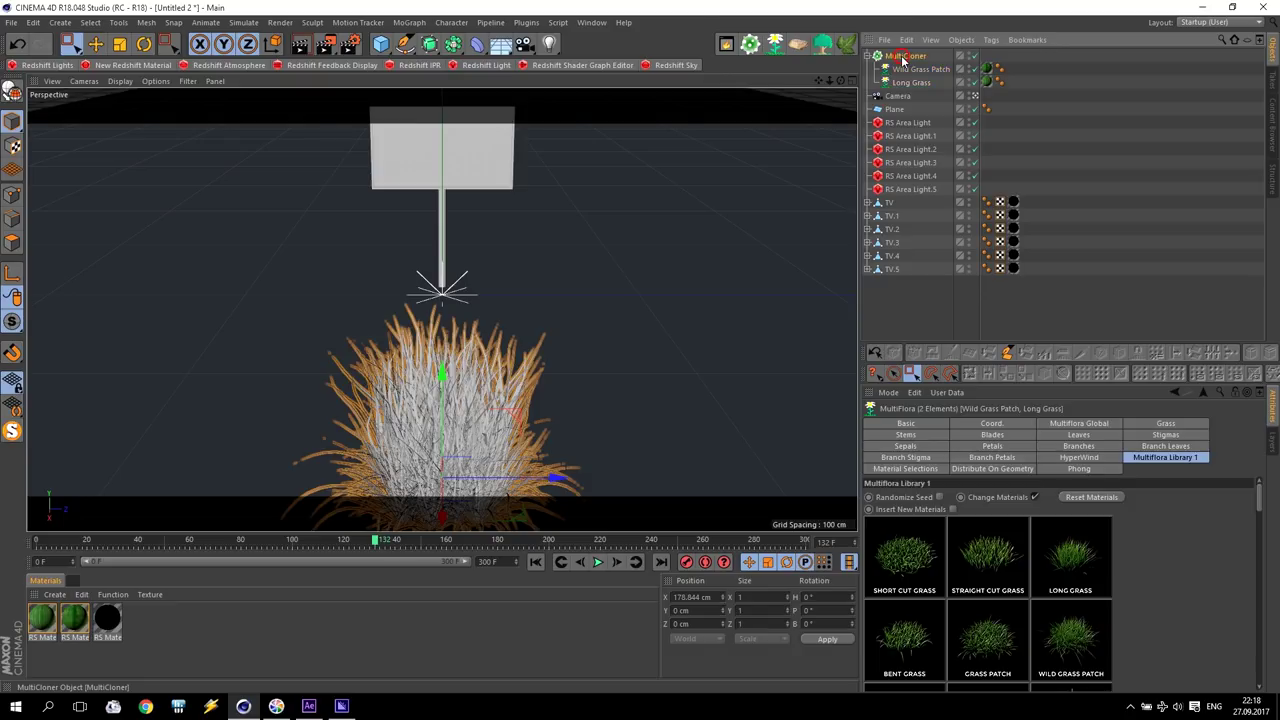
left_click(905, 56)
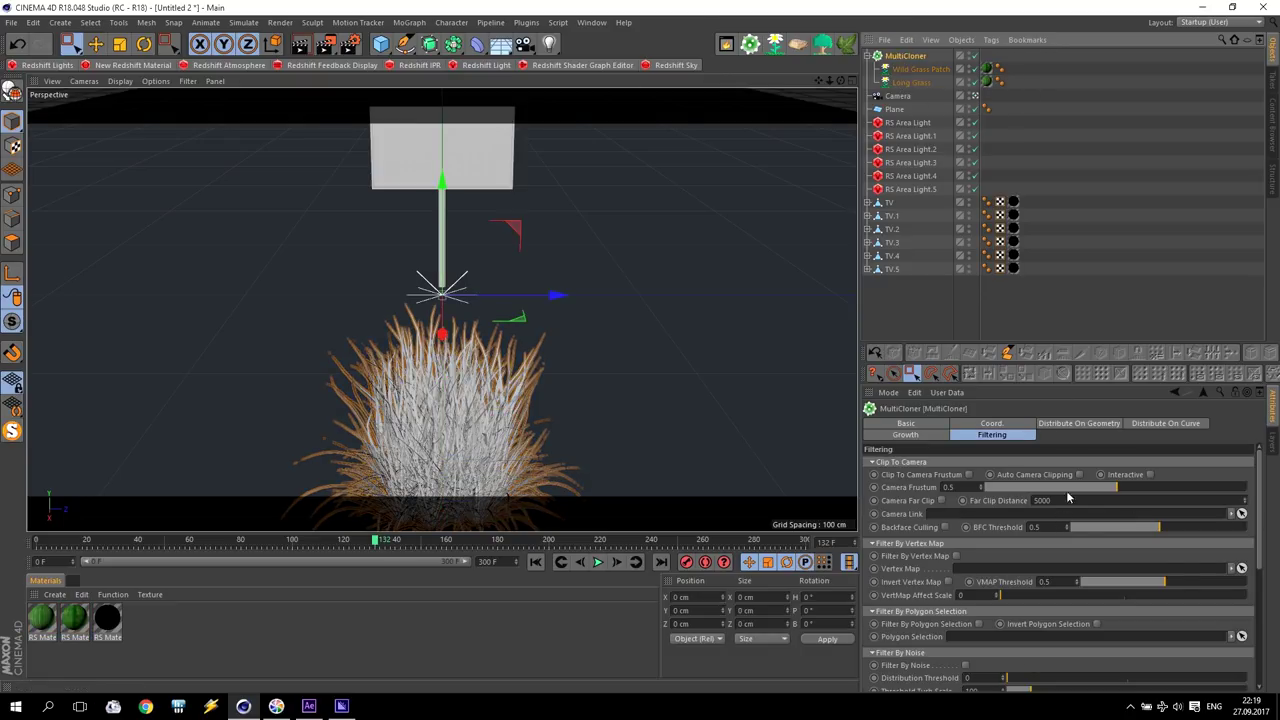
left_click(1061, 425)
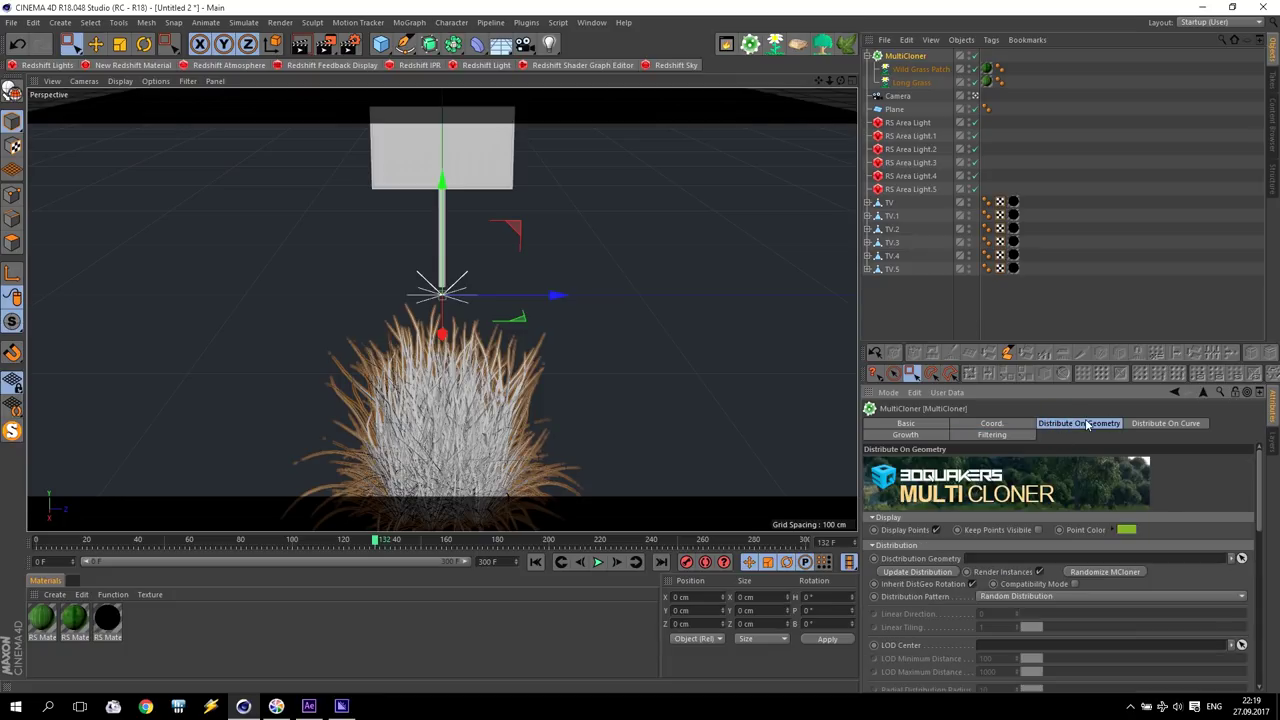
left_click(896, 110)
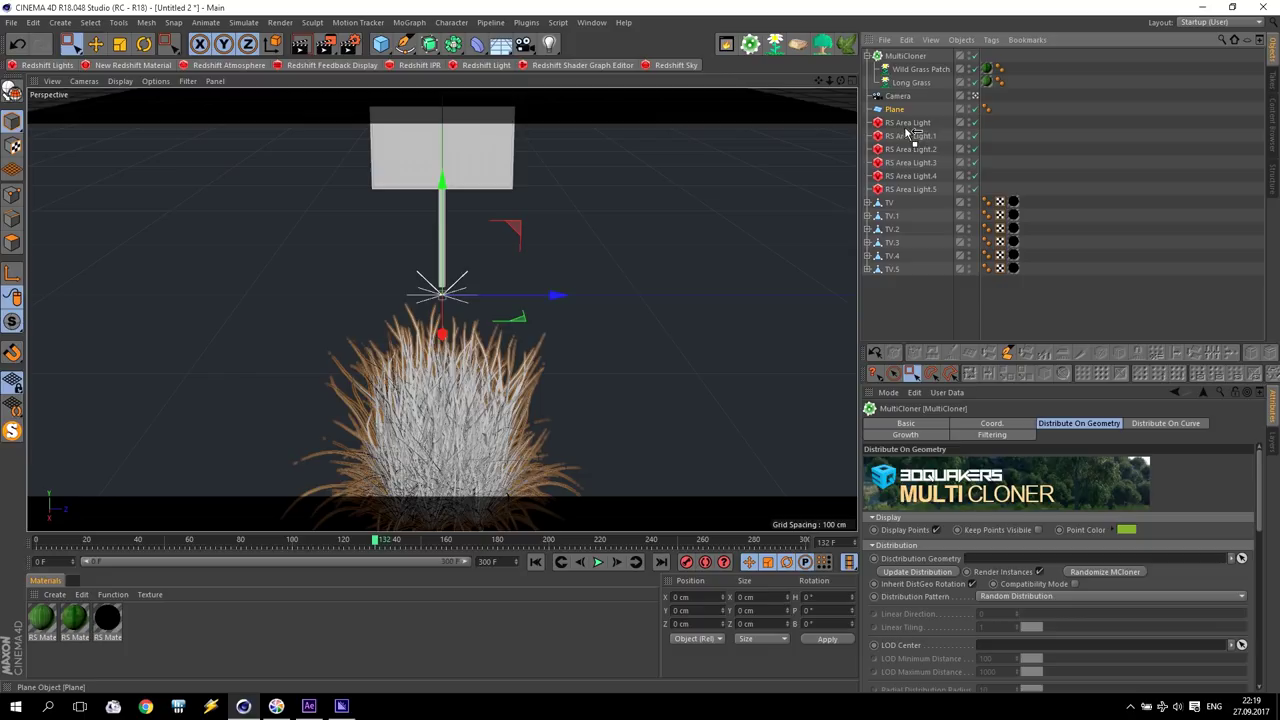
- Set the Plane as the MultiCloner's distribution geometry, with clones displayed as points
left_click_drag(909, 133, 980, 562)
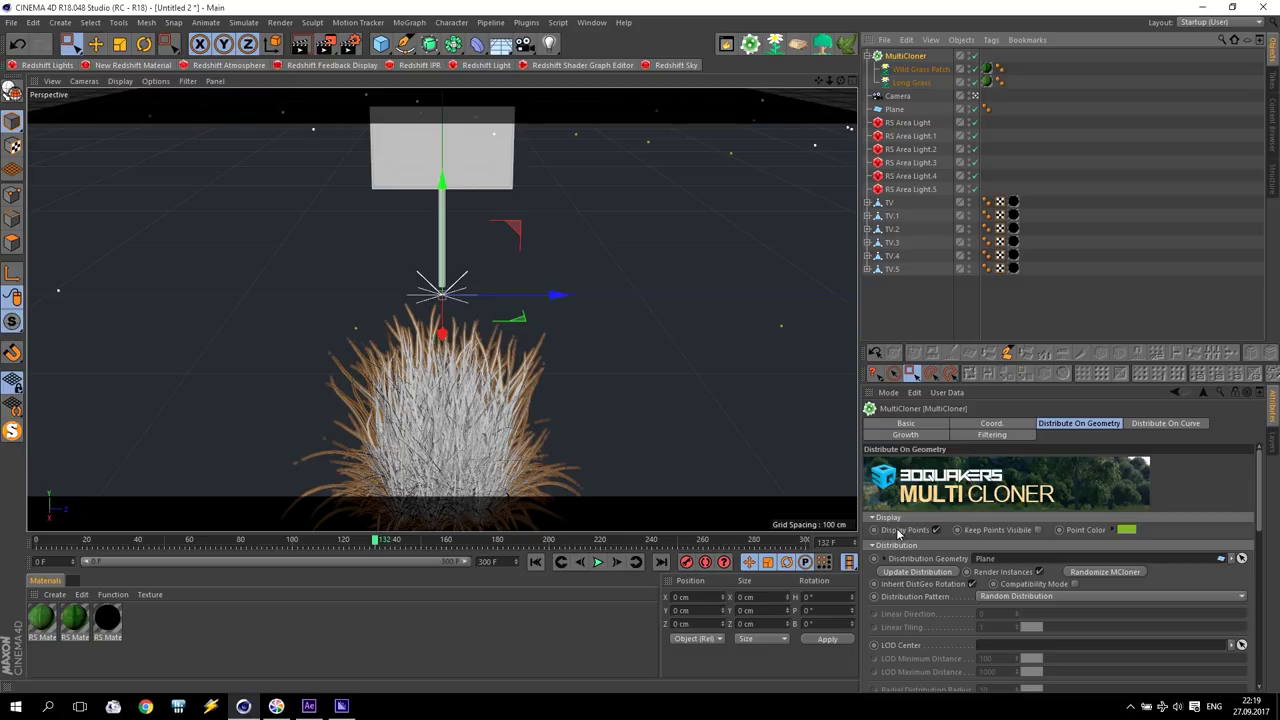
left_click(936, 531)
left_click(936, 531)
left_click(936, 531)
left_click(936, 531)
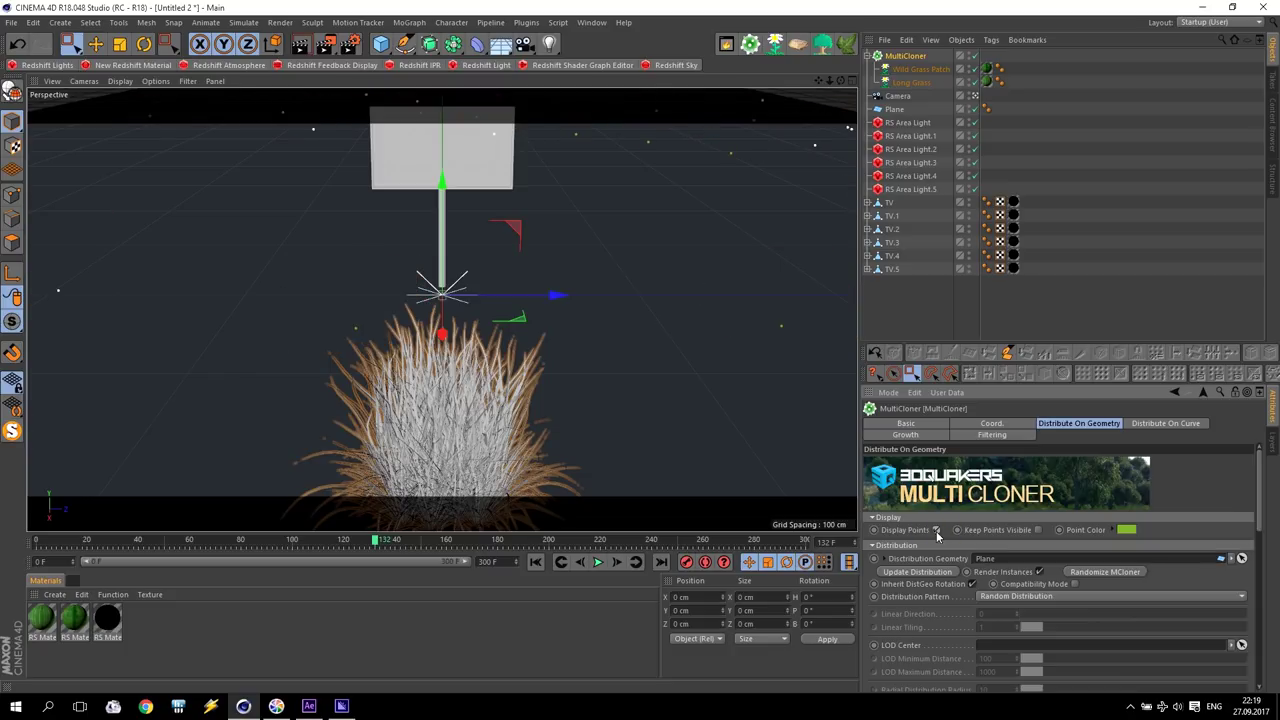
- Add a Protection tag to the Camera
left_click(898, 97)
left_click(990, 40)
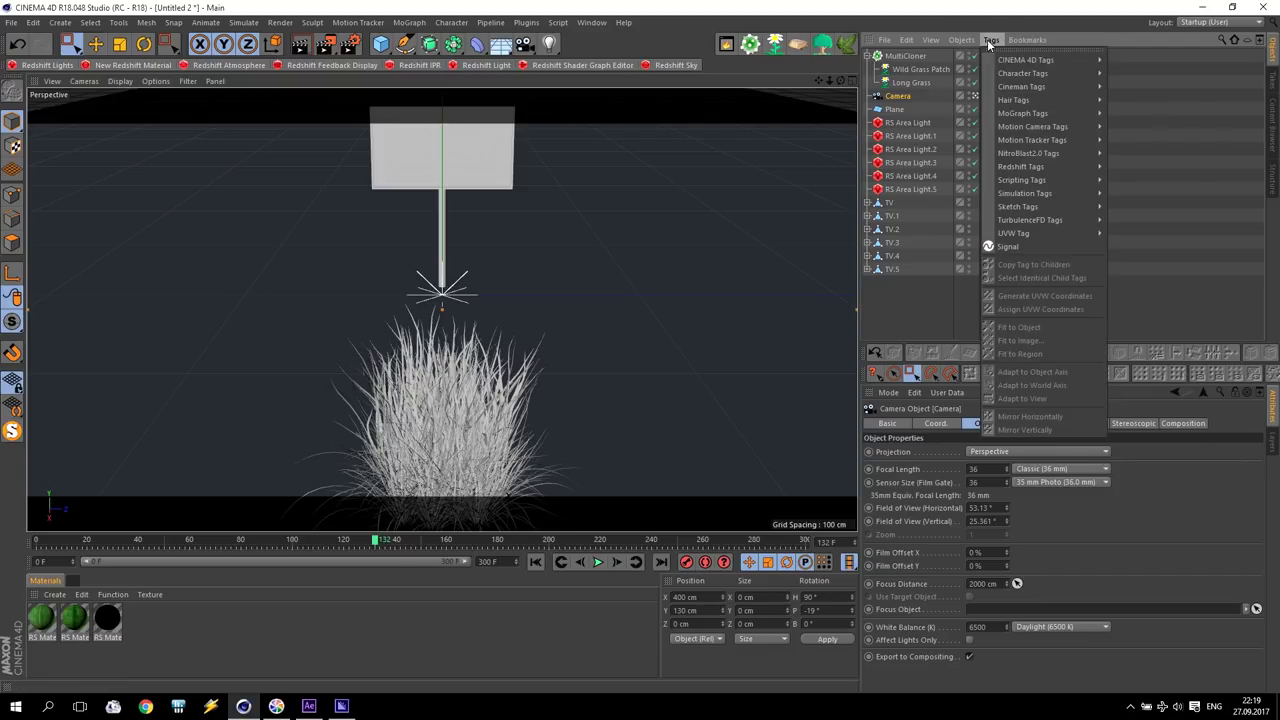
left_click(1150, 273)
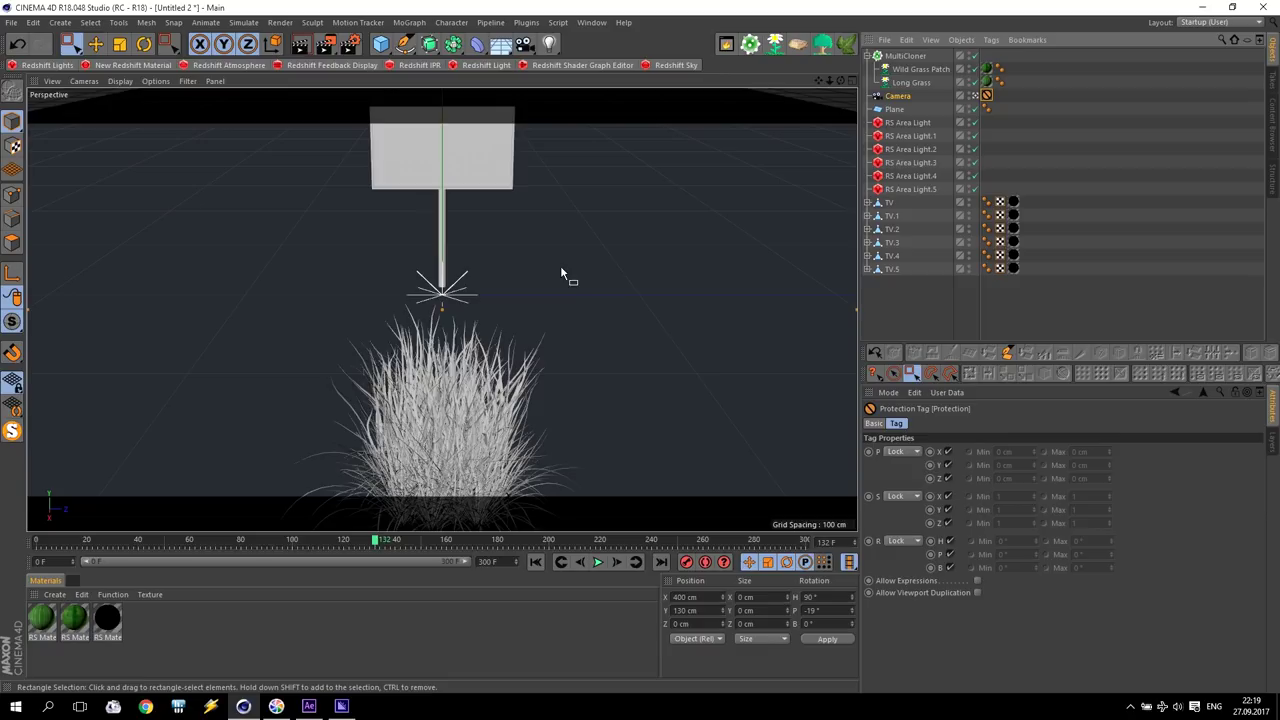
left_click(440, 400)
- Enable Clip To Camera Frustum and Auto Camera Clipping, linking the Camera in Camera Link
middle_click(620, 250)
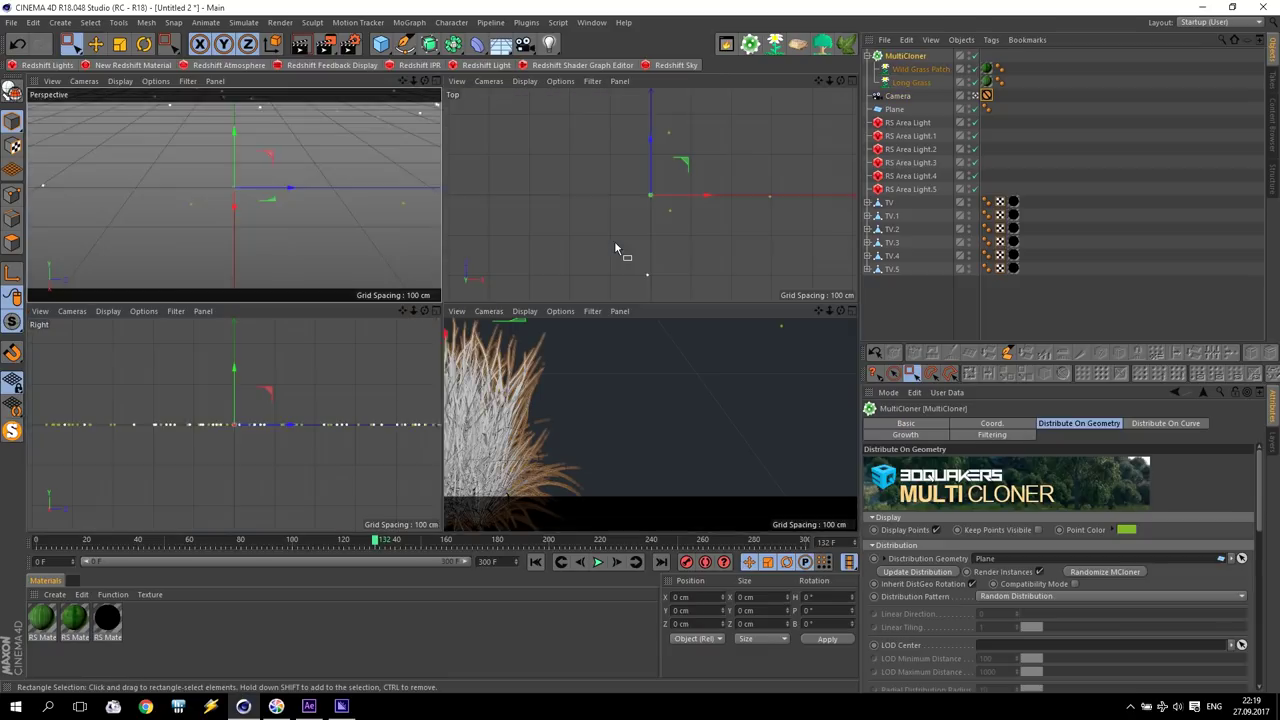
middle_click(597, 269)
scroll(600, 290, "down", 2)
scroll(605, 305, "down", 2)
scroll(610, 320, "down", 2)
scroll(610, 325, "up", 2)
left_click_drag(818, 80, 490, 188)
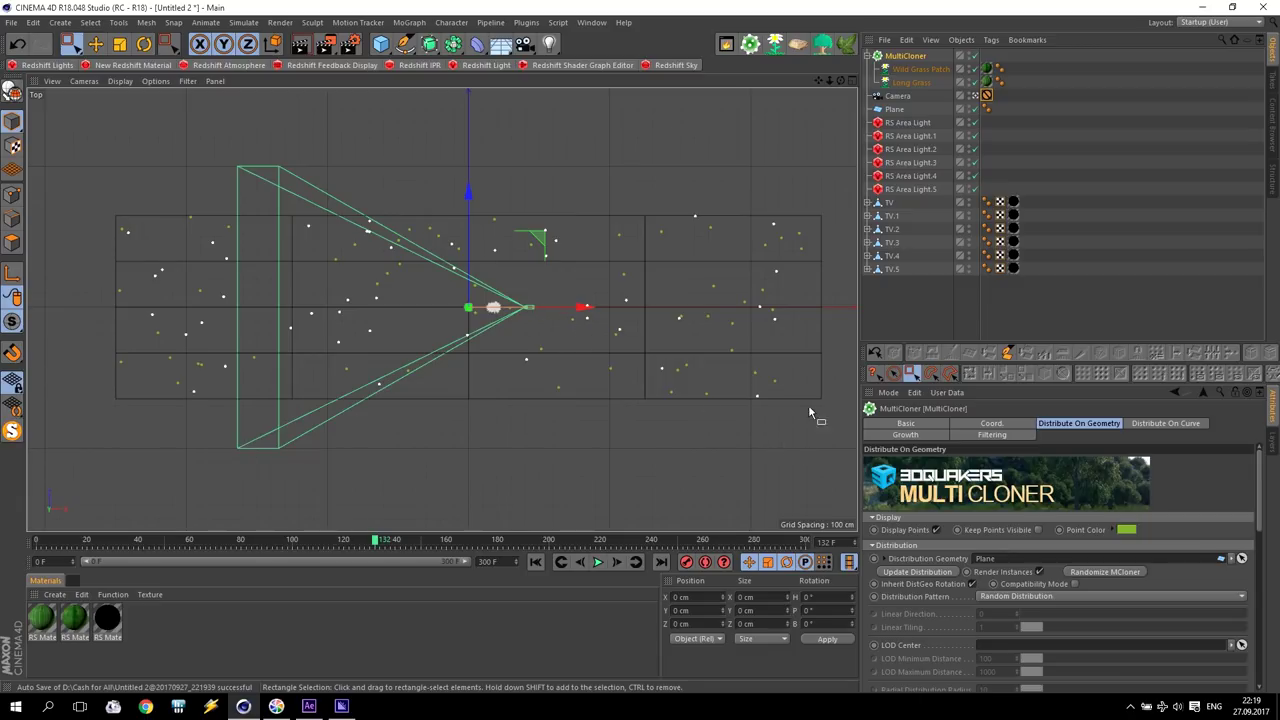
left_click(990, 435)
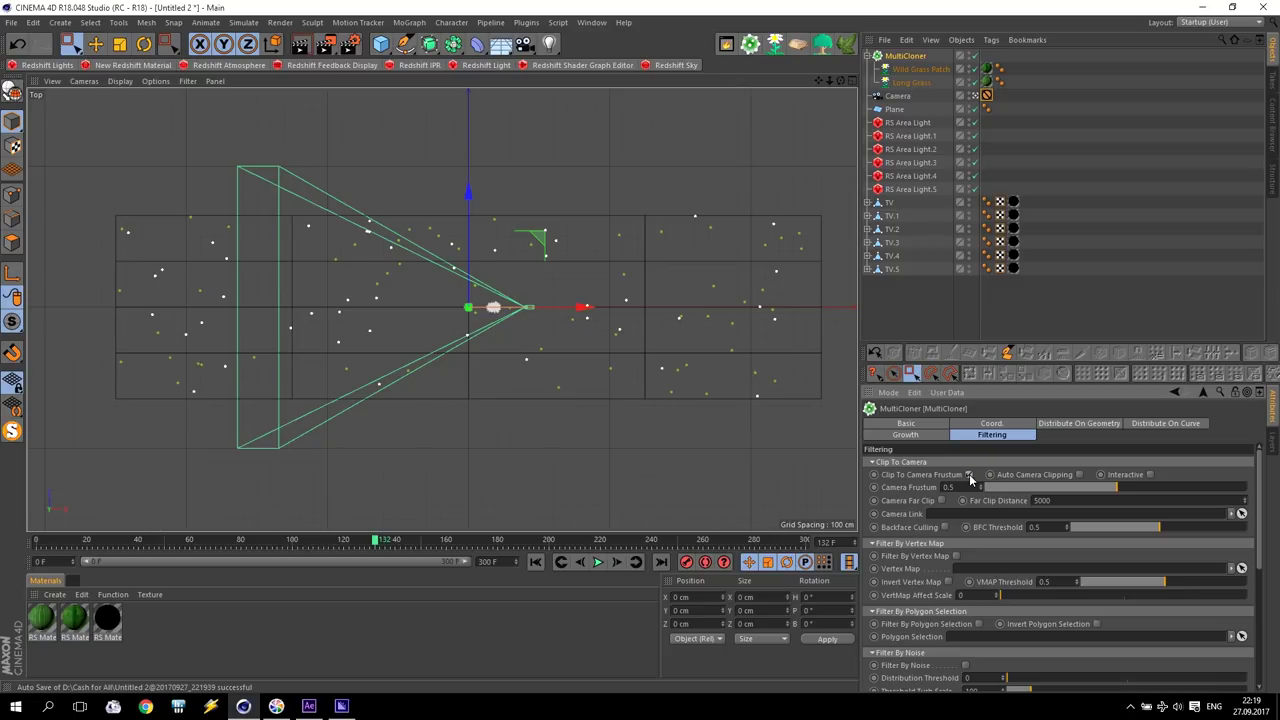
left_click(1080, 476)
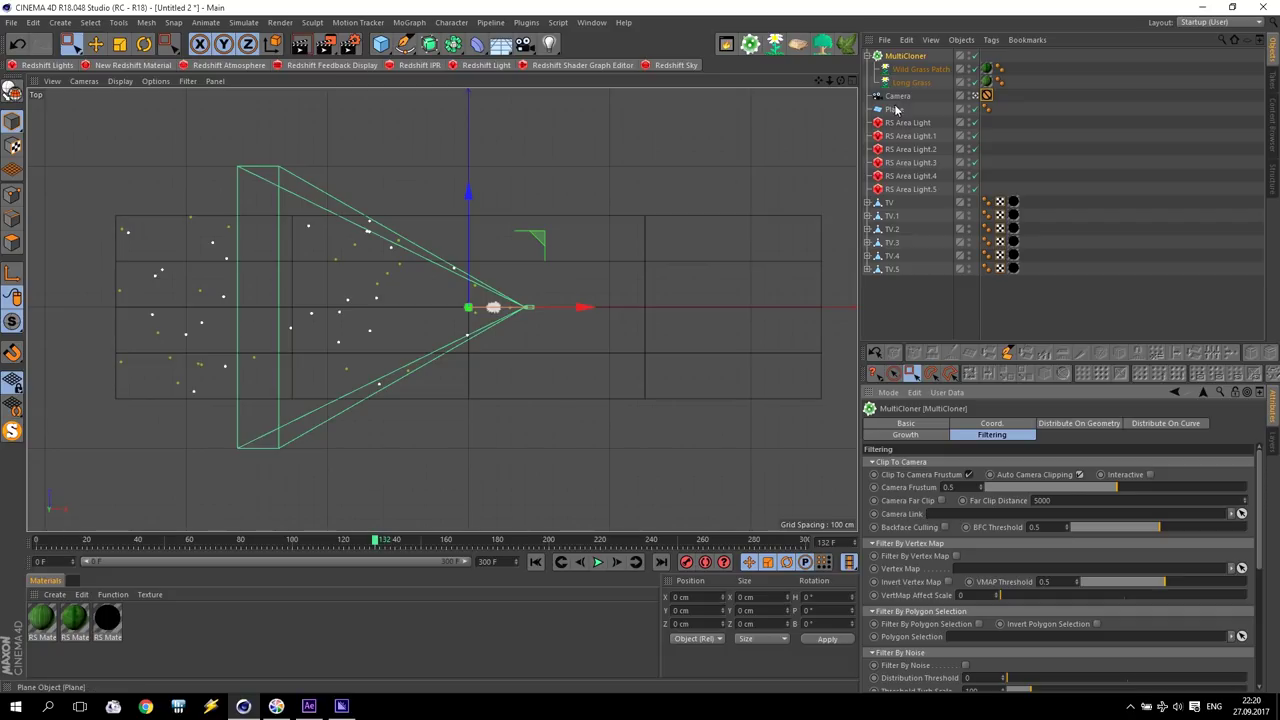
mouse_move(897, 95)
left_mouse_down()
mouse_move(988, 440)
mouse_move(975, 516)
left_mouse_up()
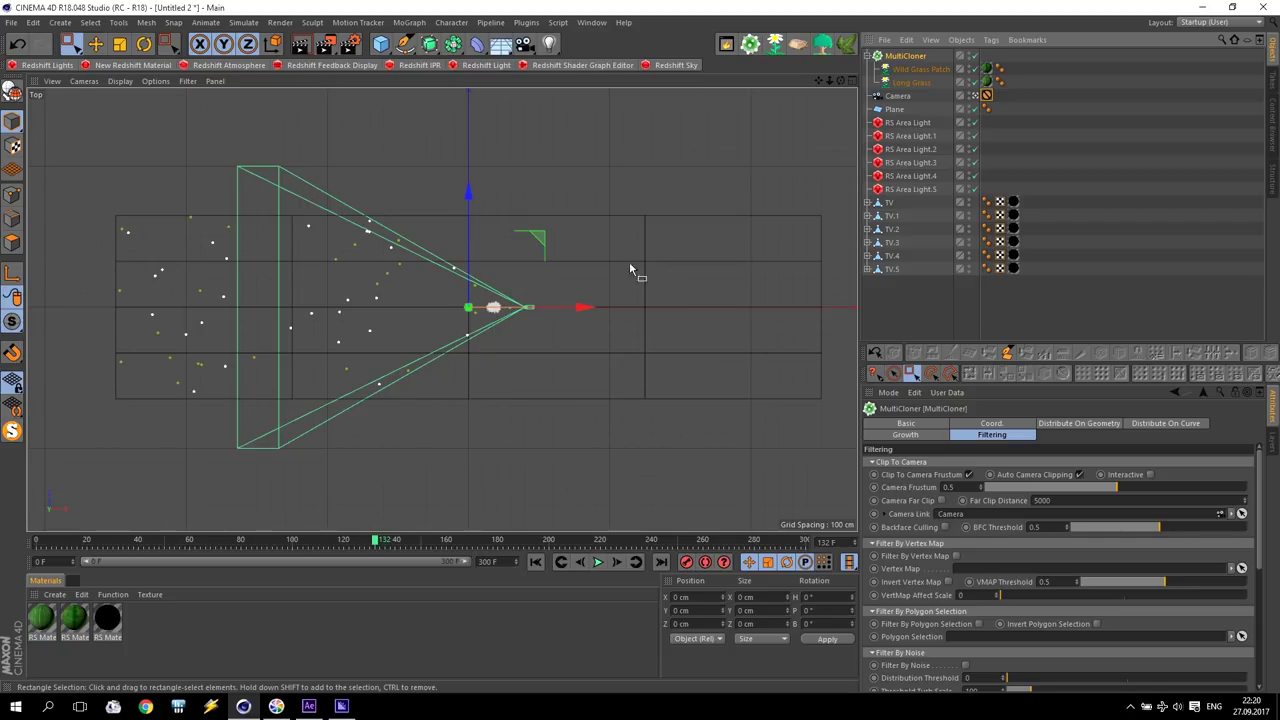
middle_click(654, 258)
middle_click(358, 230)
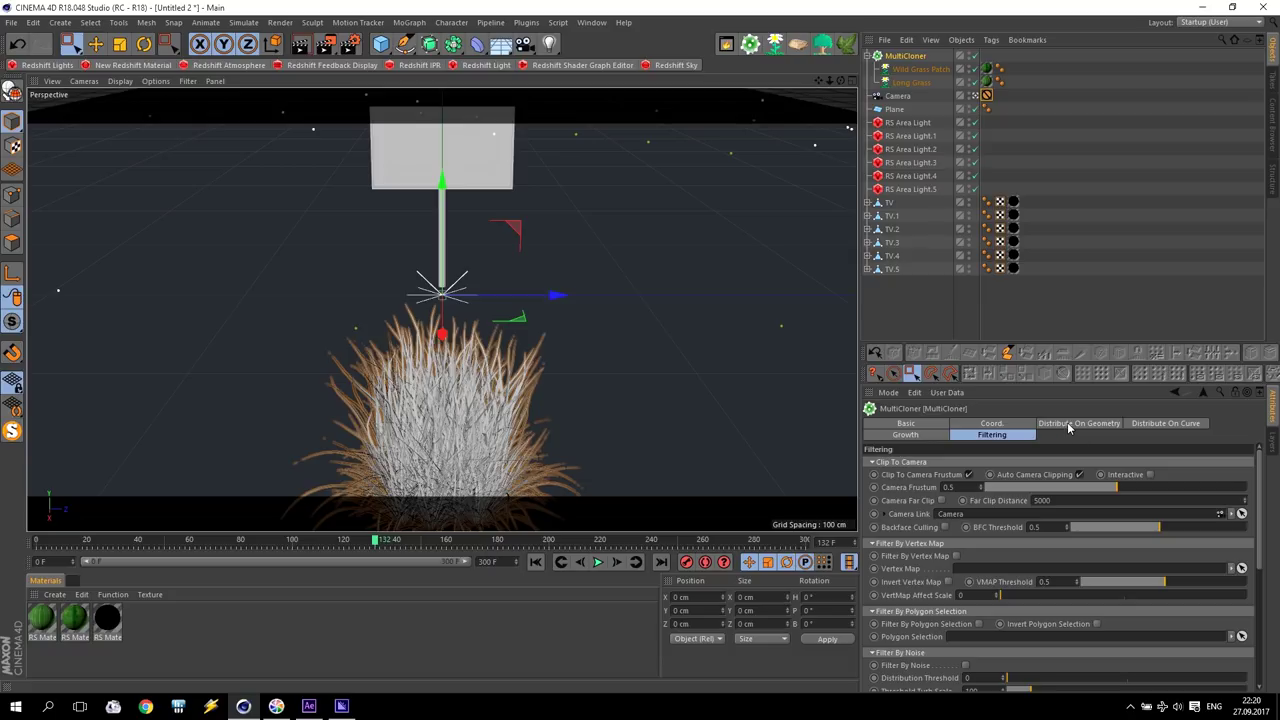
- Set the MultiCloner Clone Count to 10000 and uncheck Display Points
left_click(1069, 425)
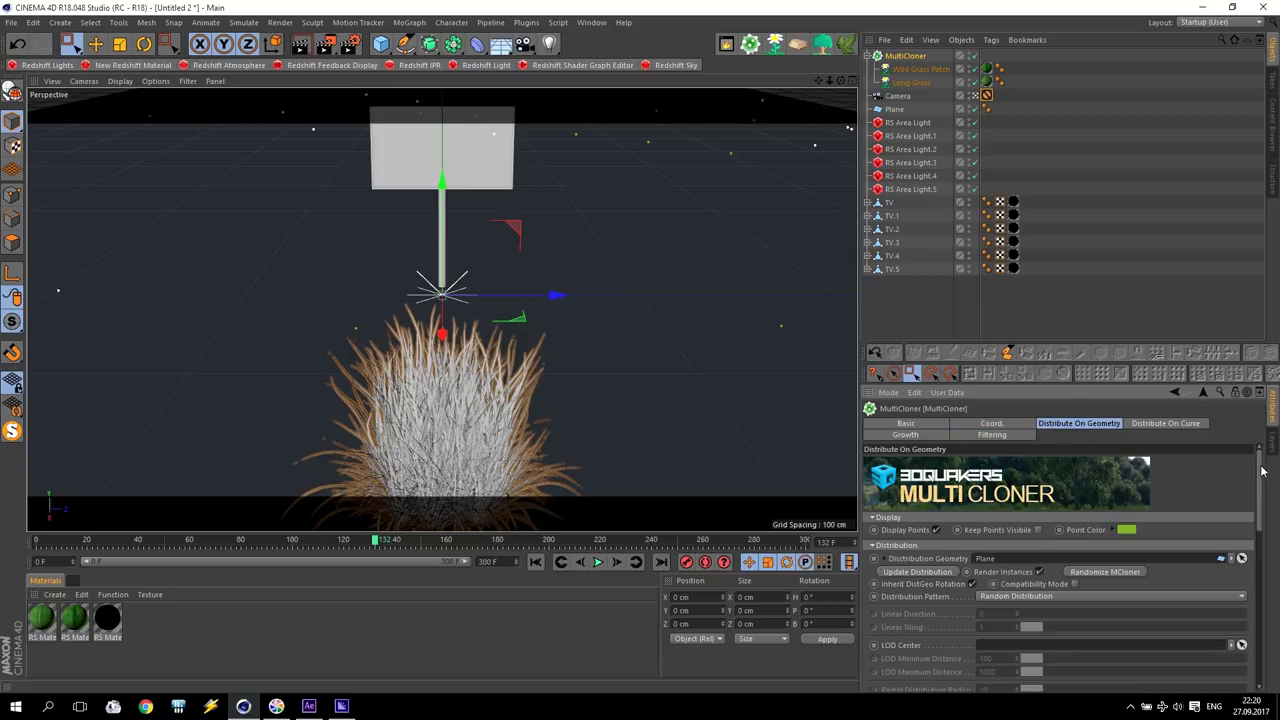
left_click_drag(1262, 470, 1262, 565)
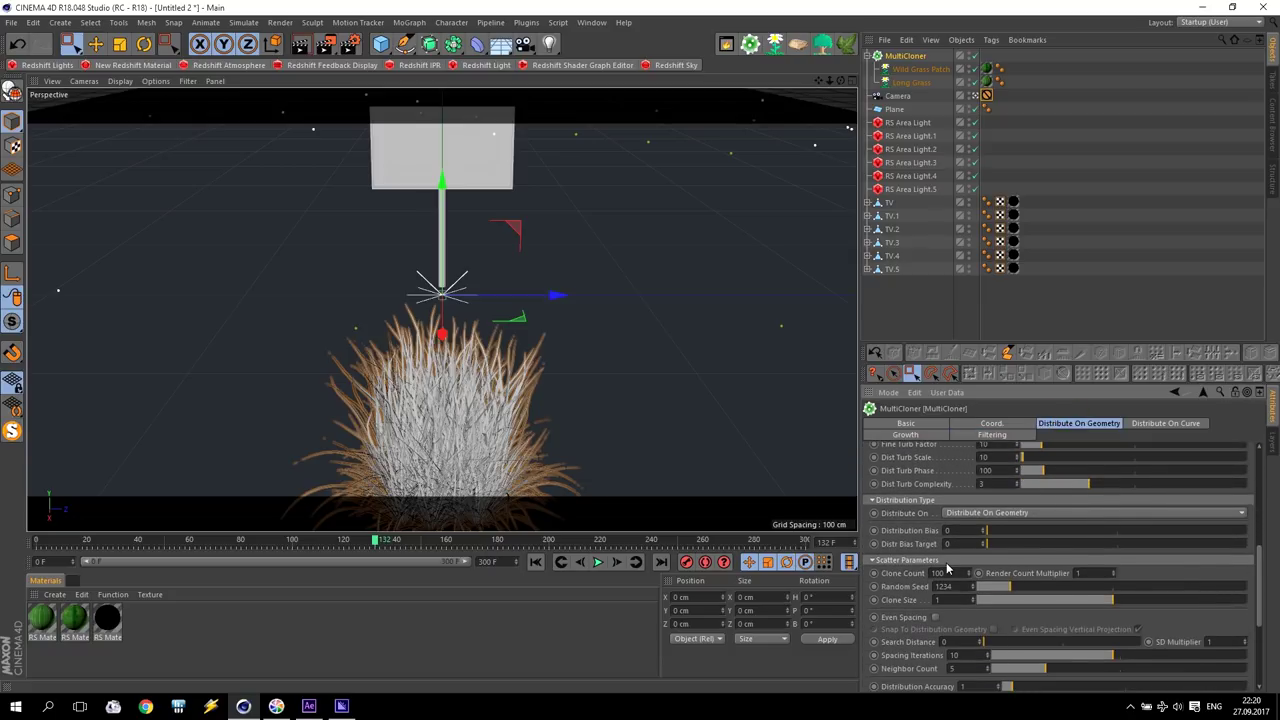
type("0")
key("Return")
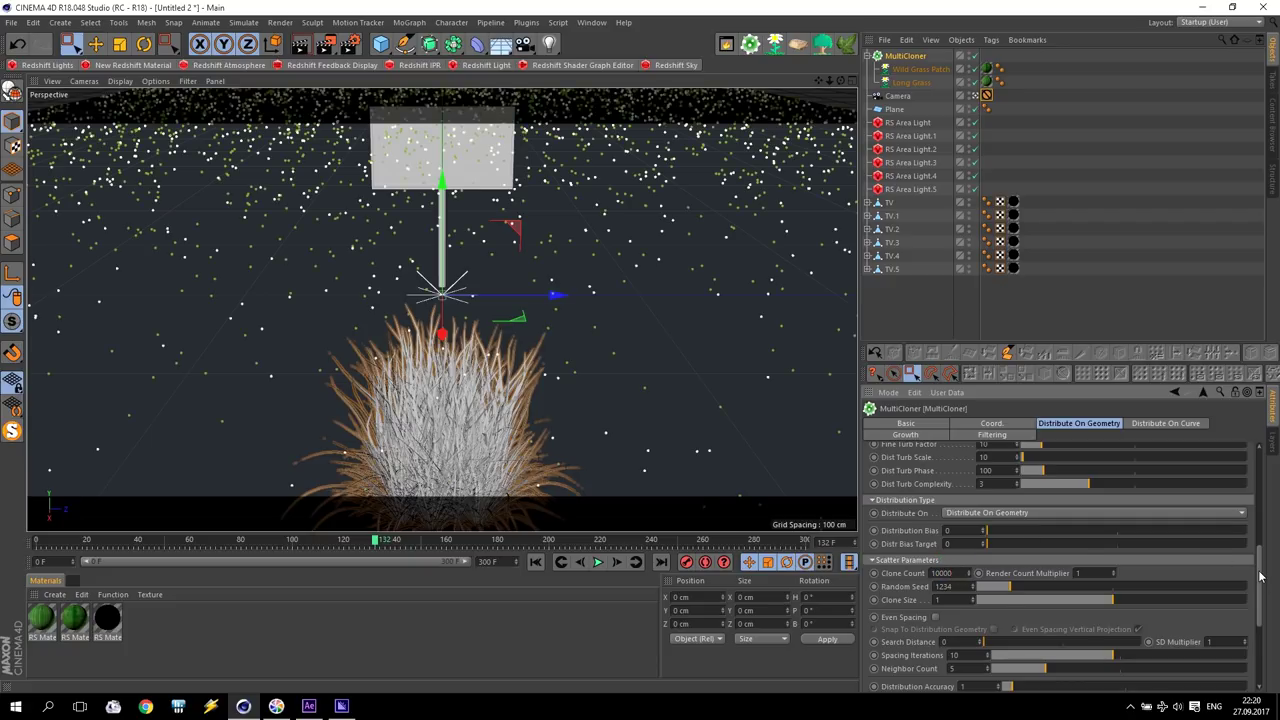
scroll(1200, 565, "up", 5)
left_click(937, 530)
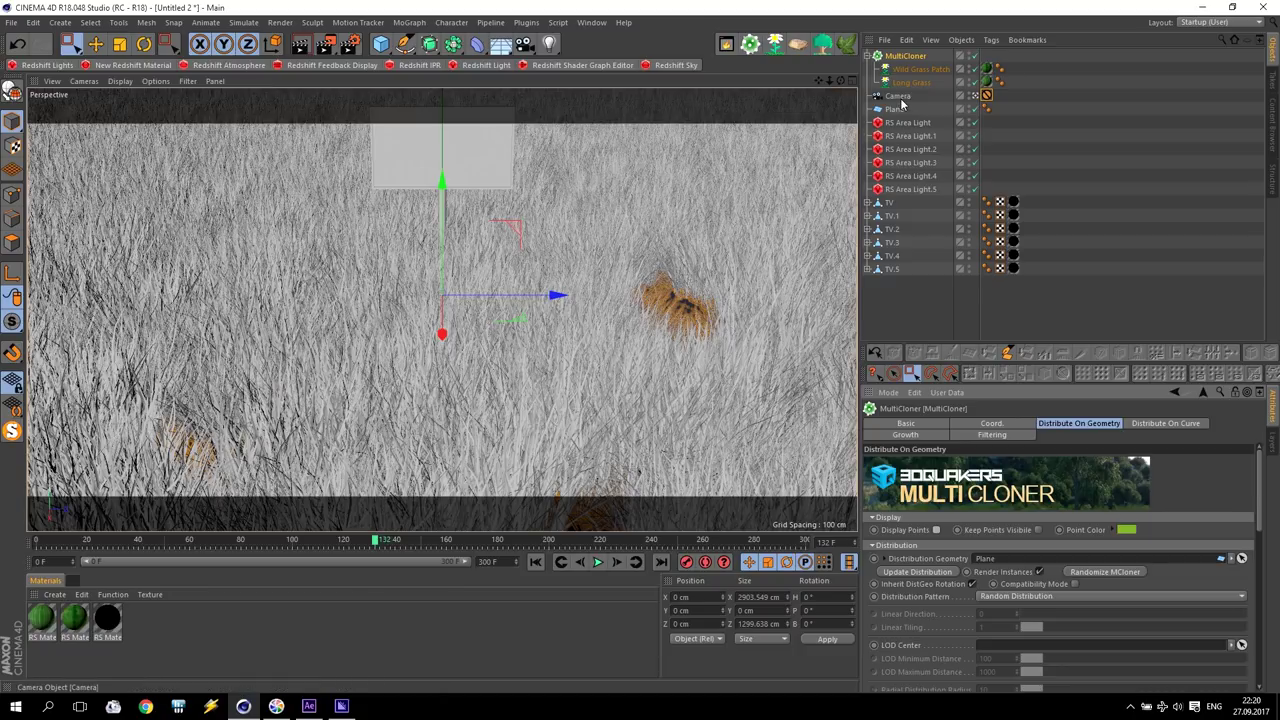
- Enable Camera Far Clip and set the Far Clip Distance to 1050
left_click(903, 58)
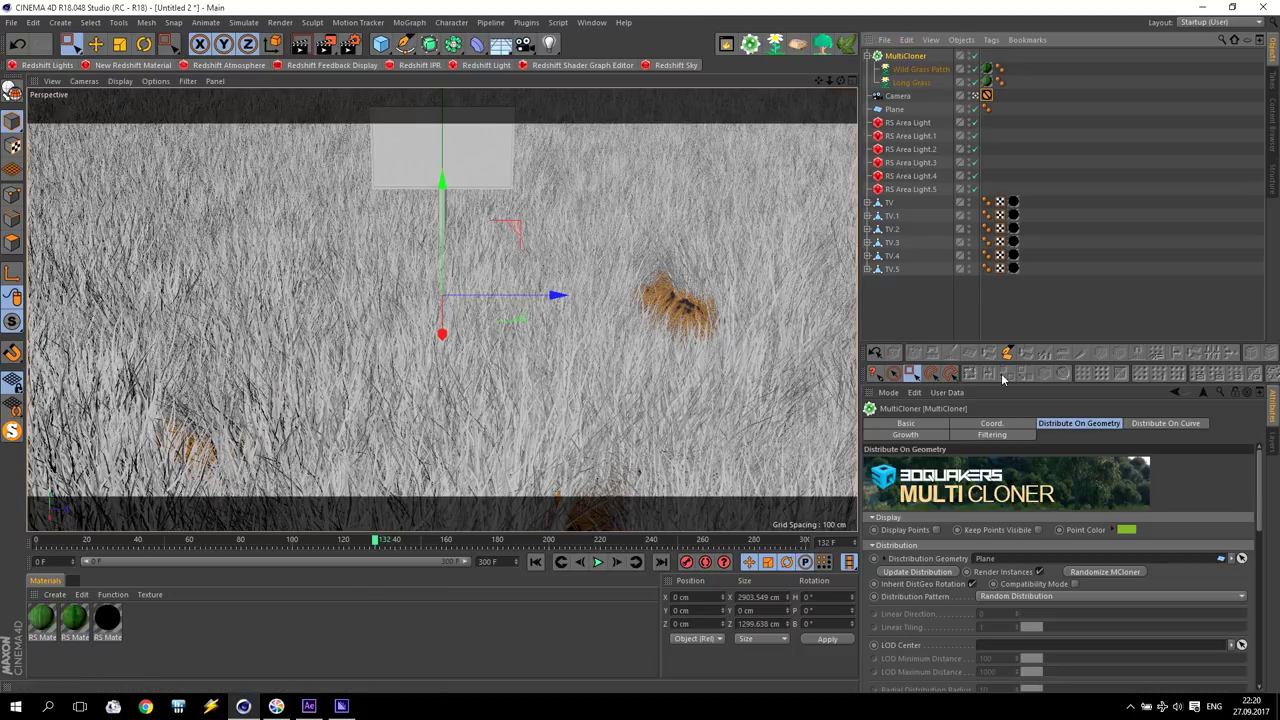
left_click(990, 435)
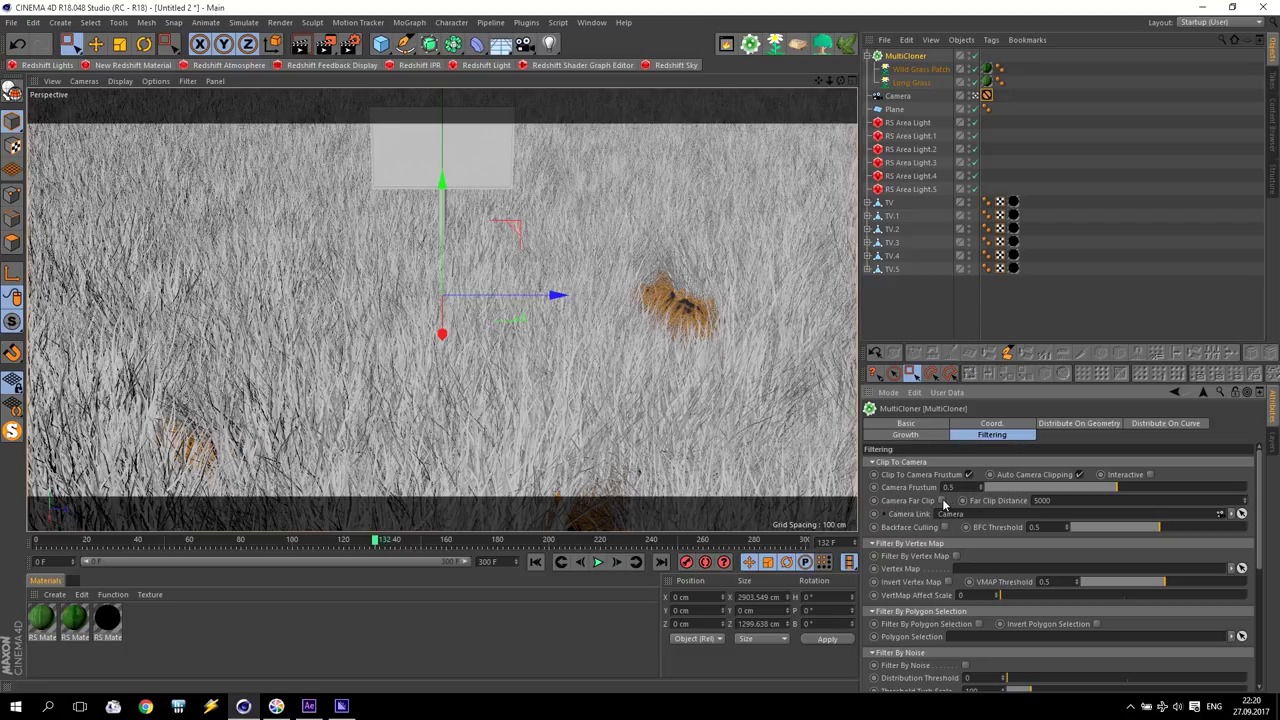
left_click_drag(1055, 502, 968, 498)
key("Return")
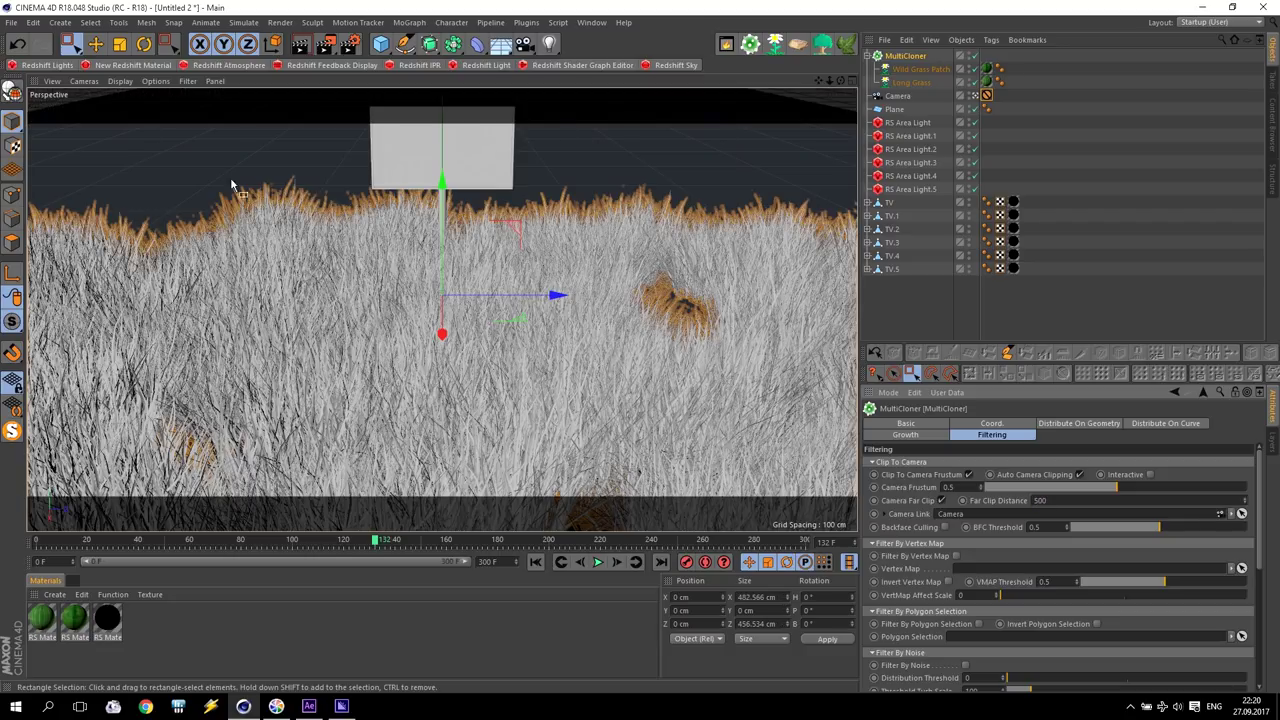
left_click(1010, 498)
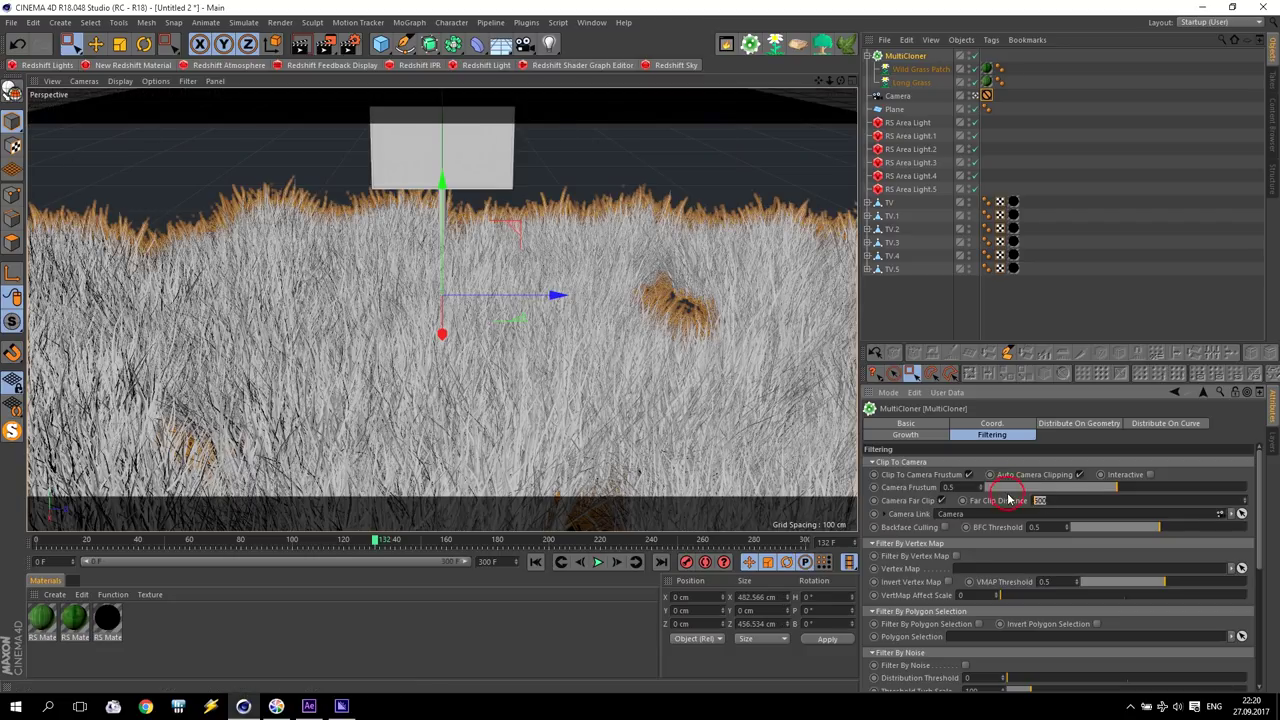
key("Return")
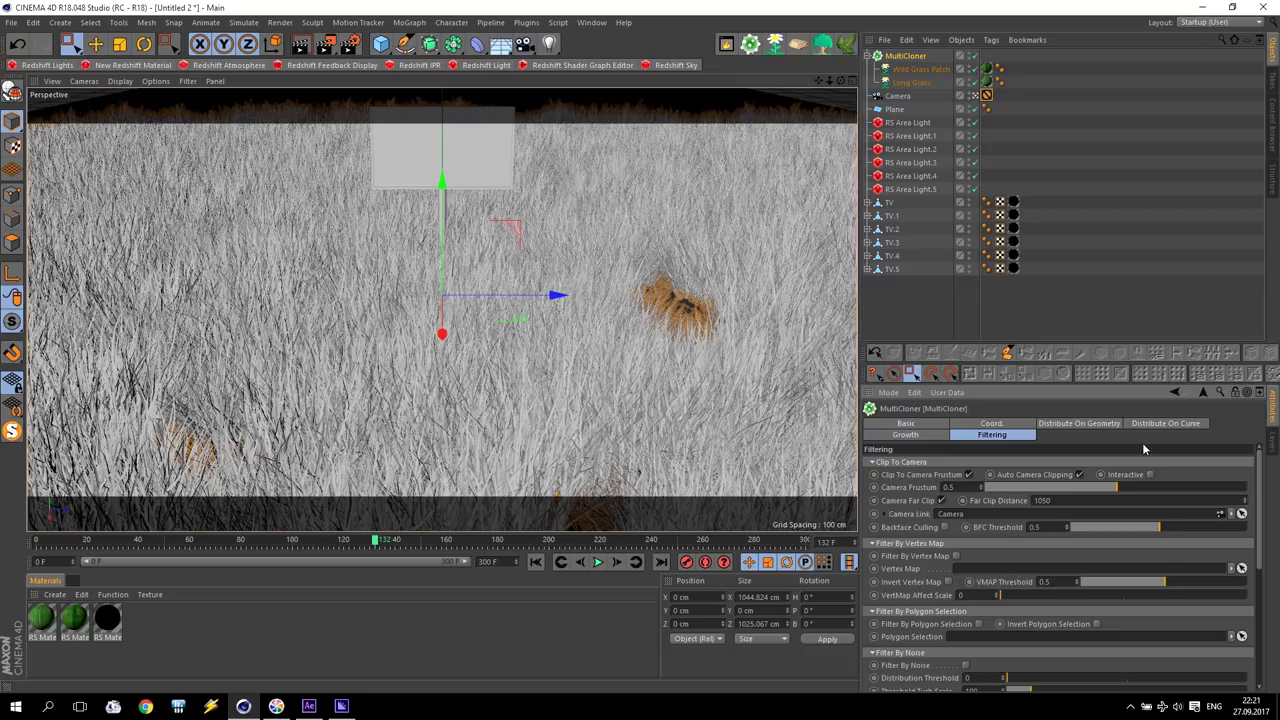
- Raise the Clone Count to 12000 and randomize the MultiCloner's grass distribution
left_click(1090, 425)
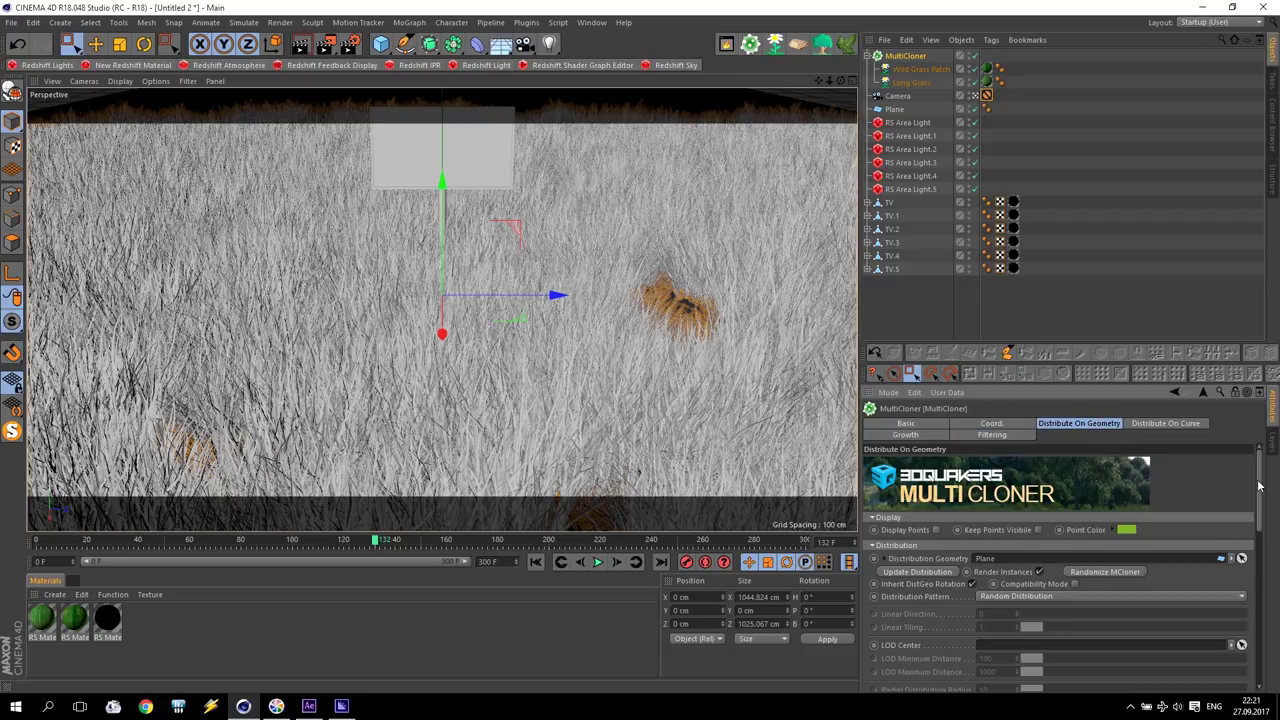
left_click_drag(1259, 485, 1259, 595)
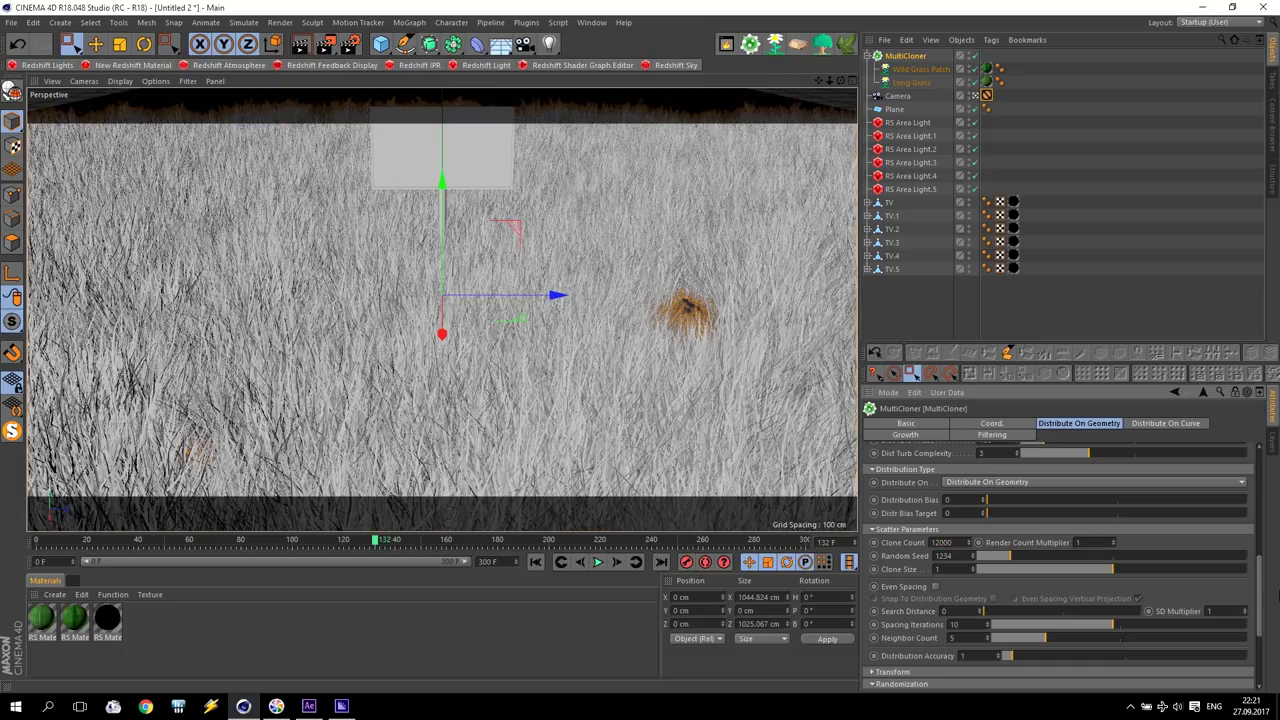
left_click_drag(1262, 593, 1262, 511)
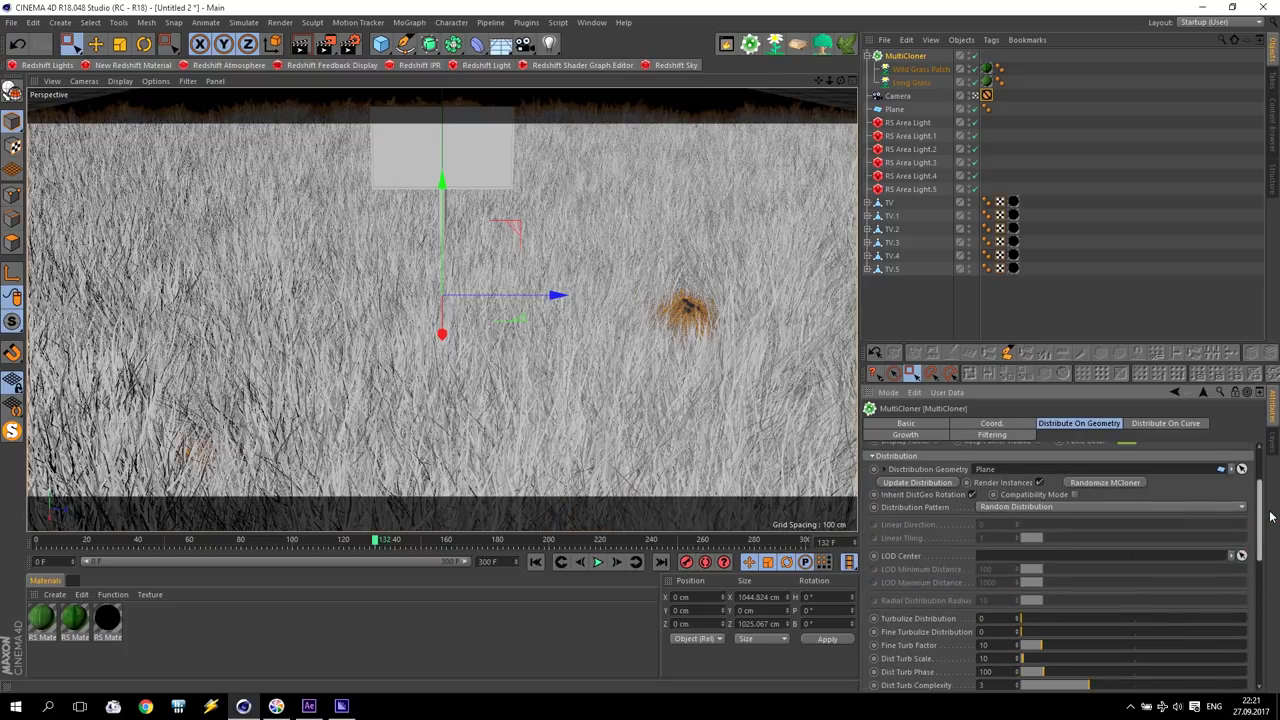
left_click(1105, 505)
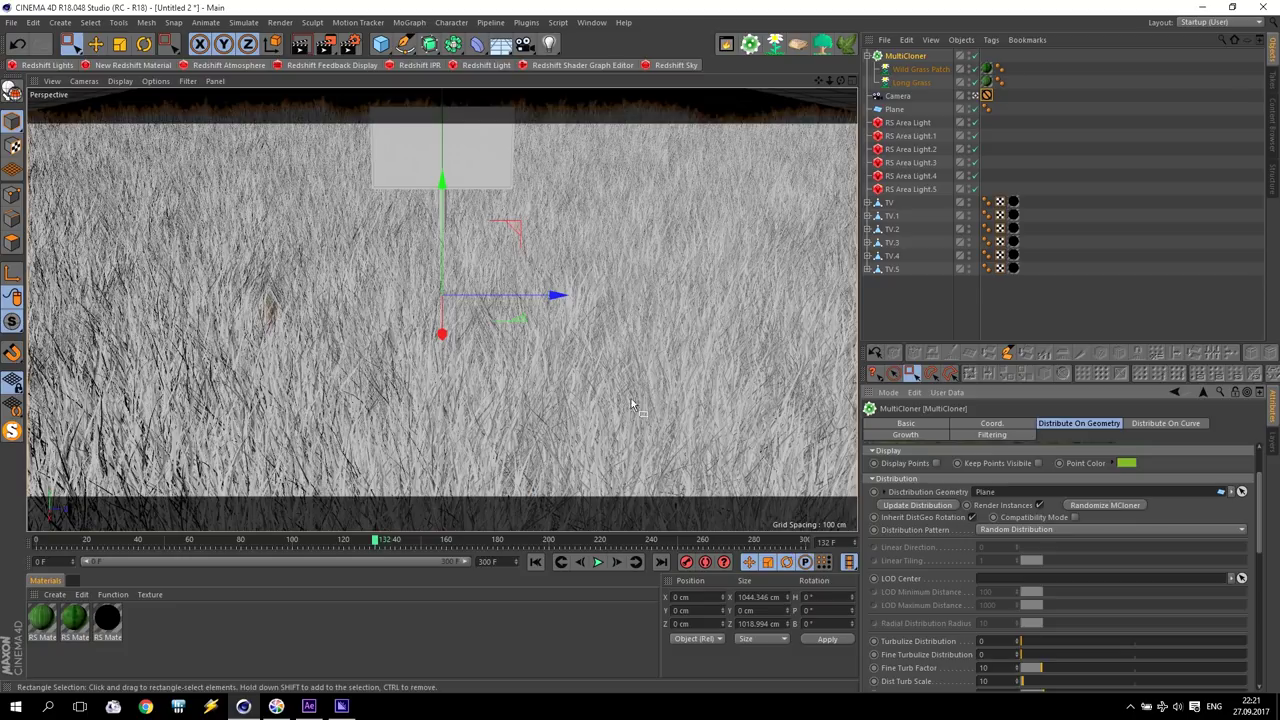
left_click(420, 65)
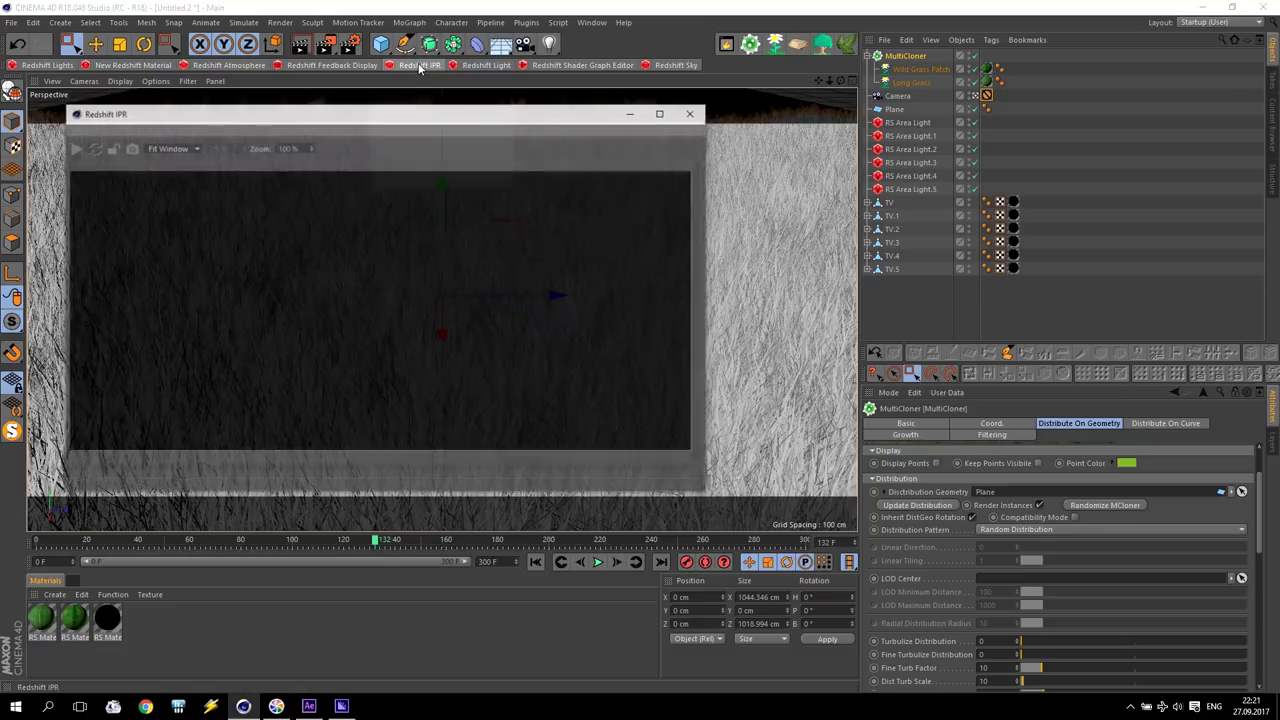
left_click(73, 147)
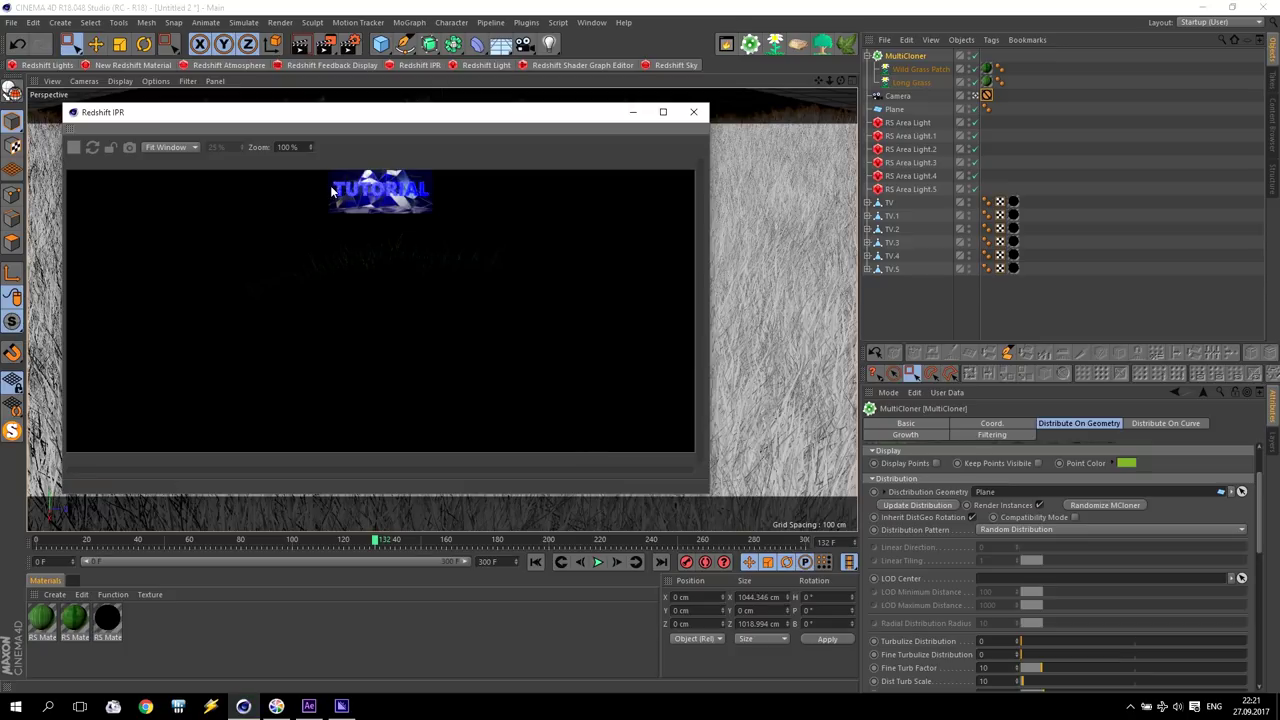
left_click(692, 114)
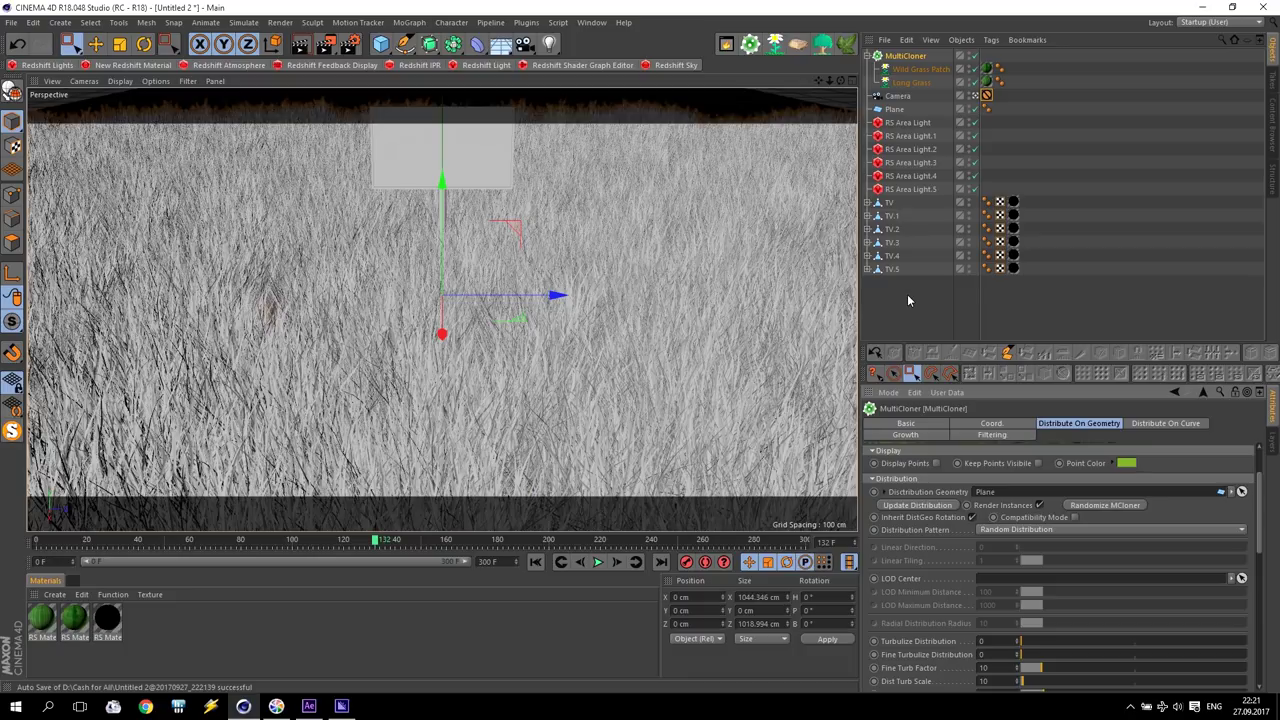
- Add an RS Dome Light using Desktop/SPACE031SX.hdr and open that image in Photoshop
left_click(44, 70)
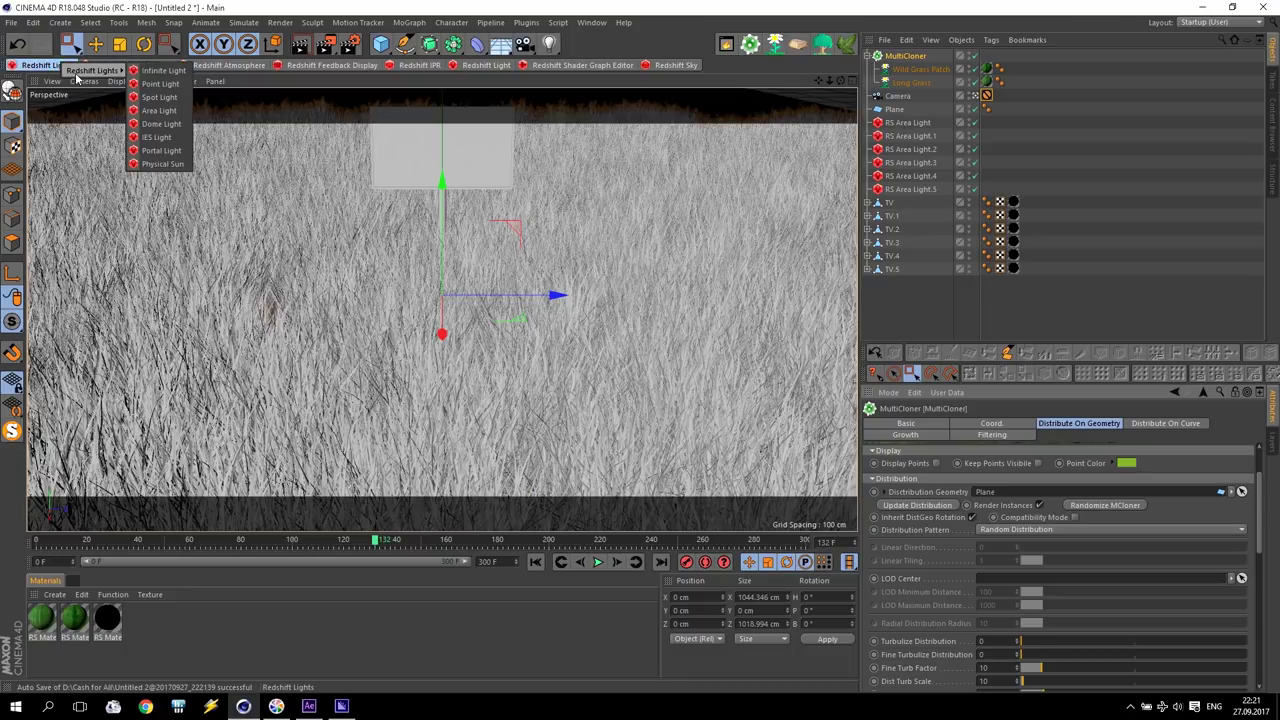
left_click(160, 123)
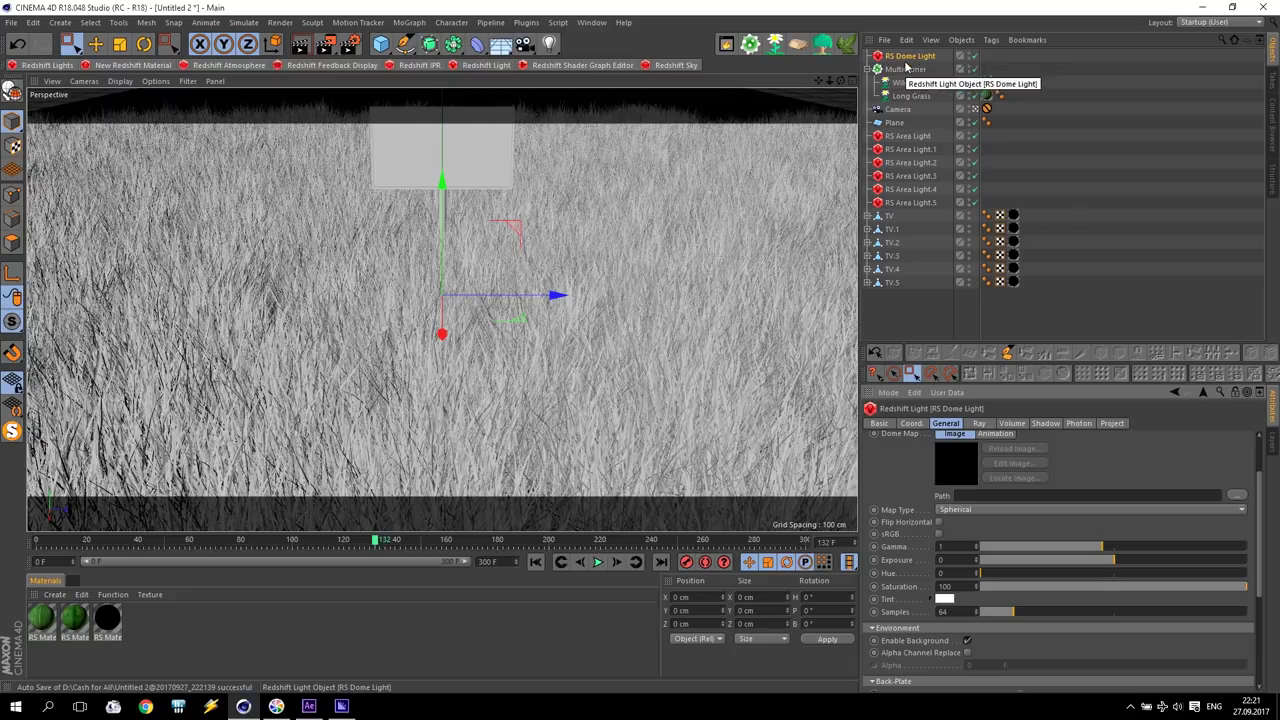
left_click(1234, 497)
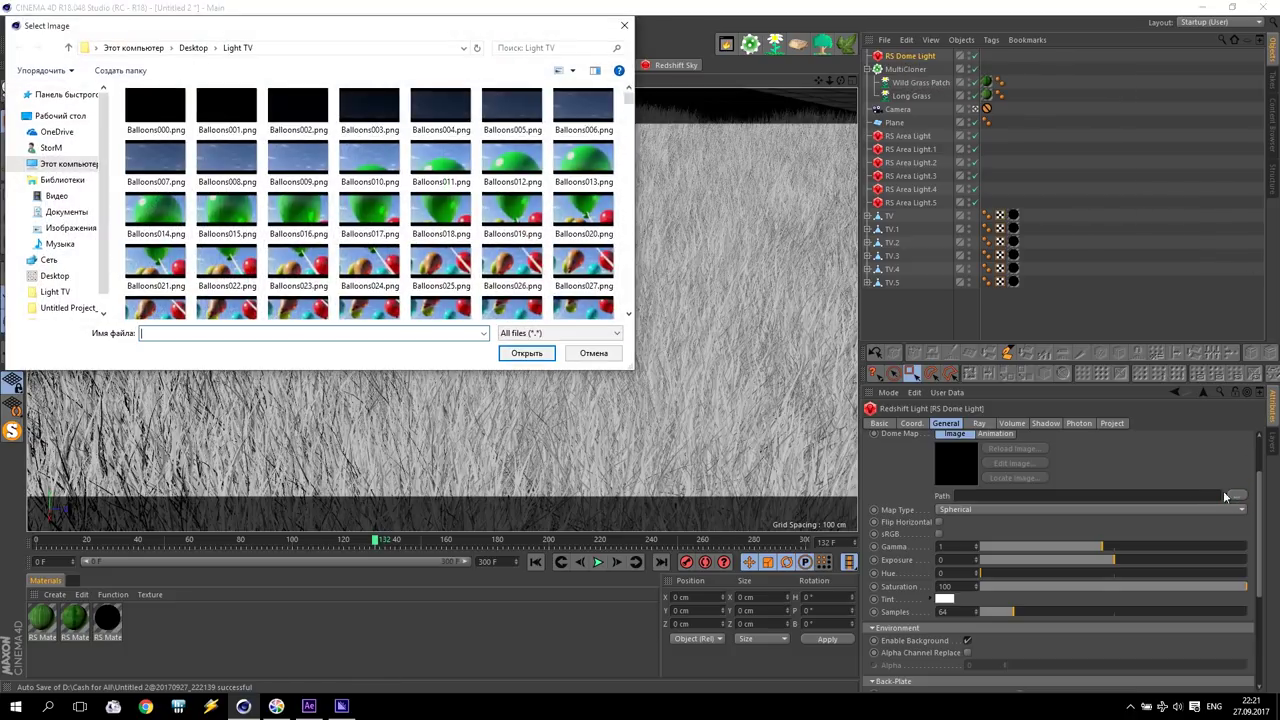
left_click(60, 116)
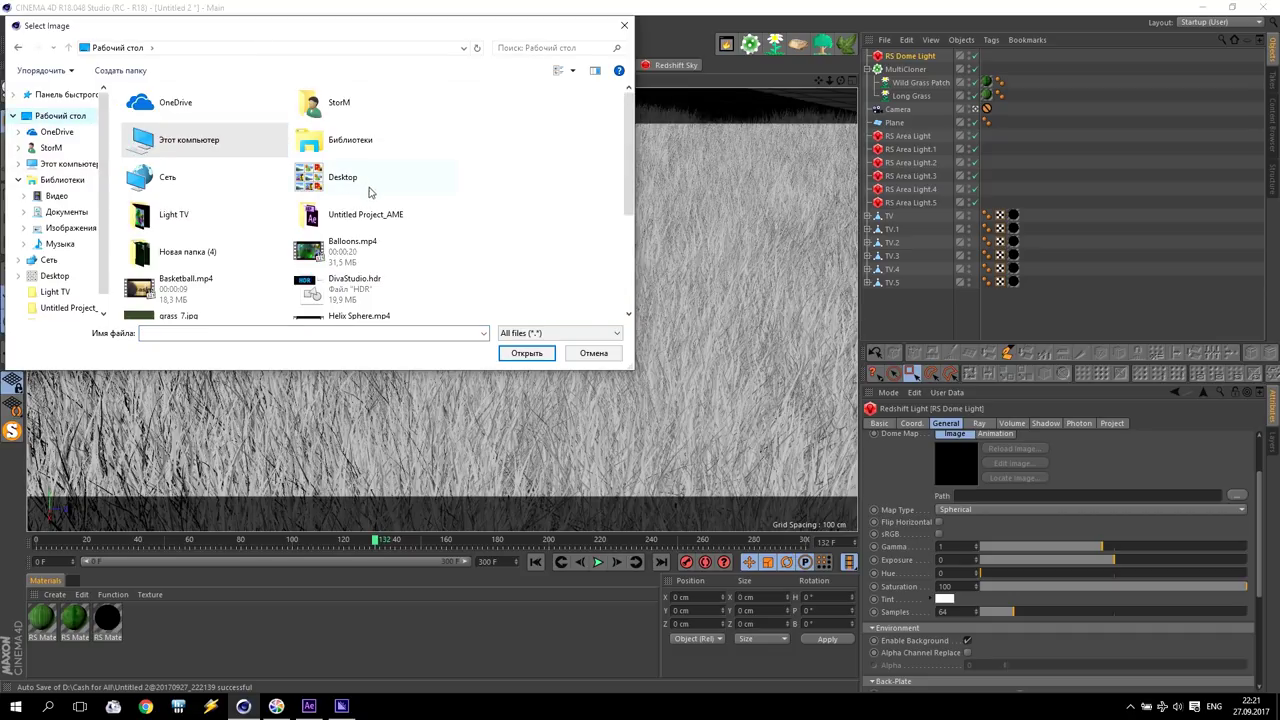
scroll(380, 205, "down", 3)
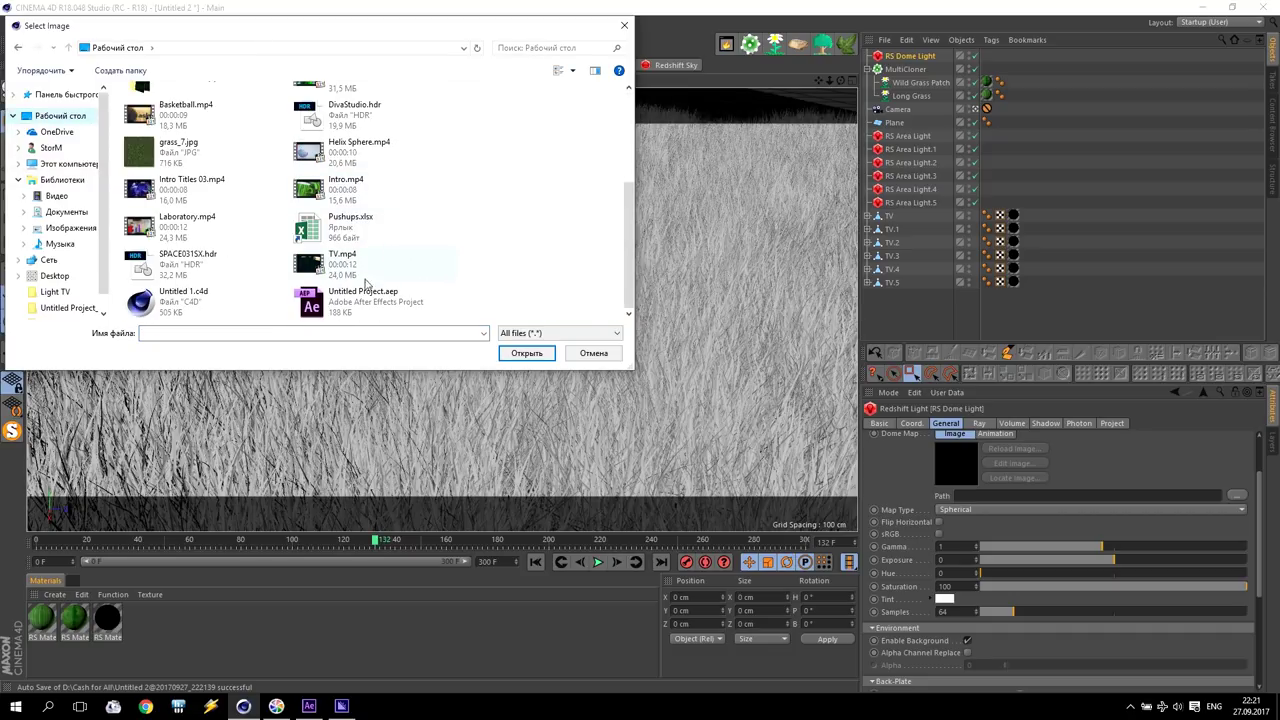
left_click(176, 262)
left_click(526, 354)
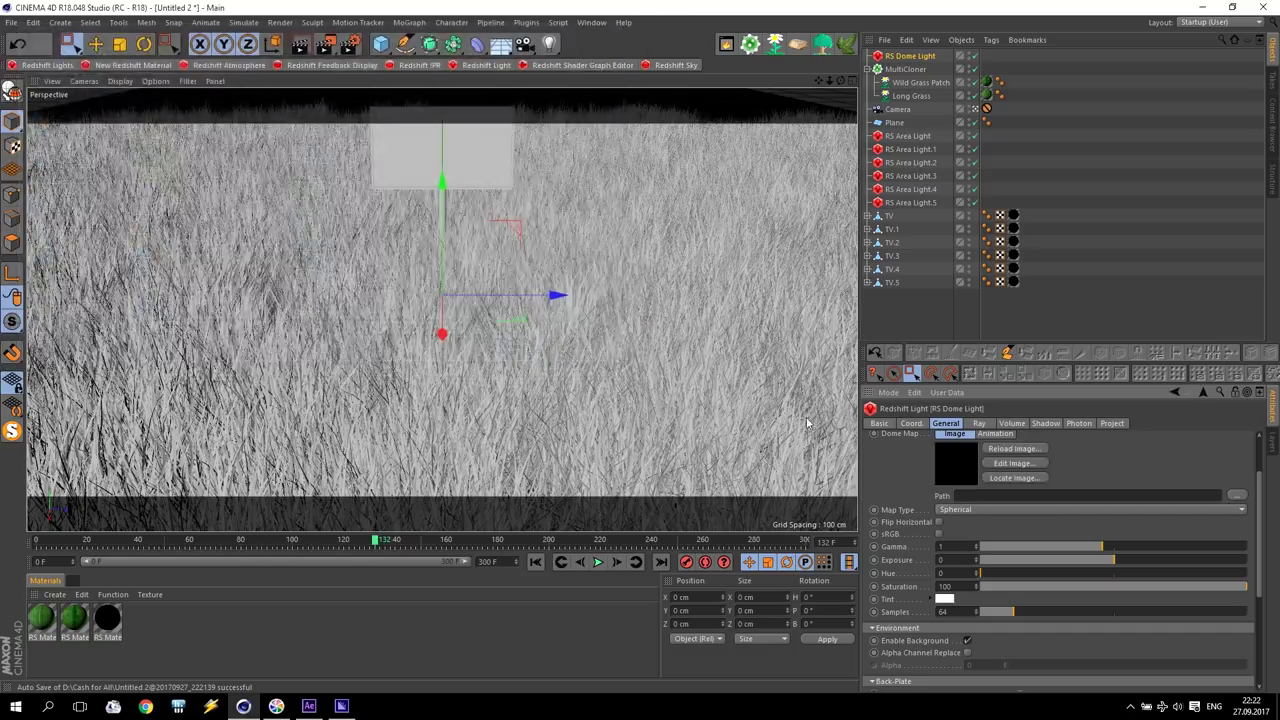
left_click(1000, 464)
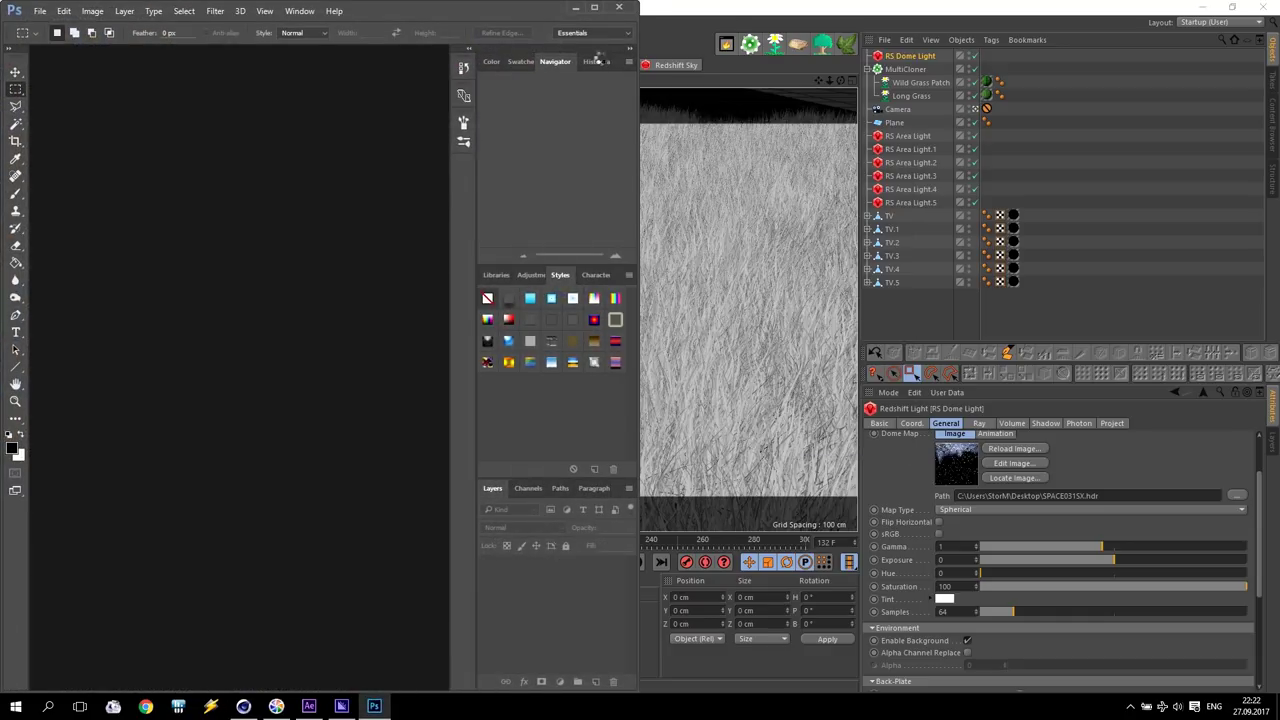
- Maximize Photoshop, view the SPACE031SX.hdr star field at about 23% zoom, then leave Photoshop
left_click(596, 9)
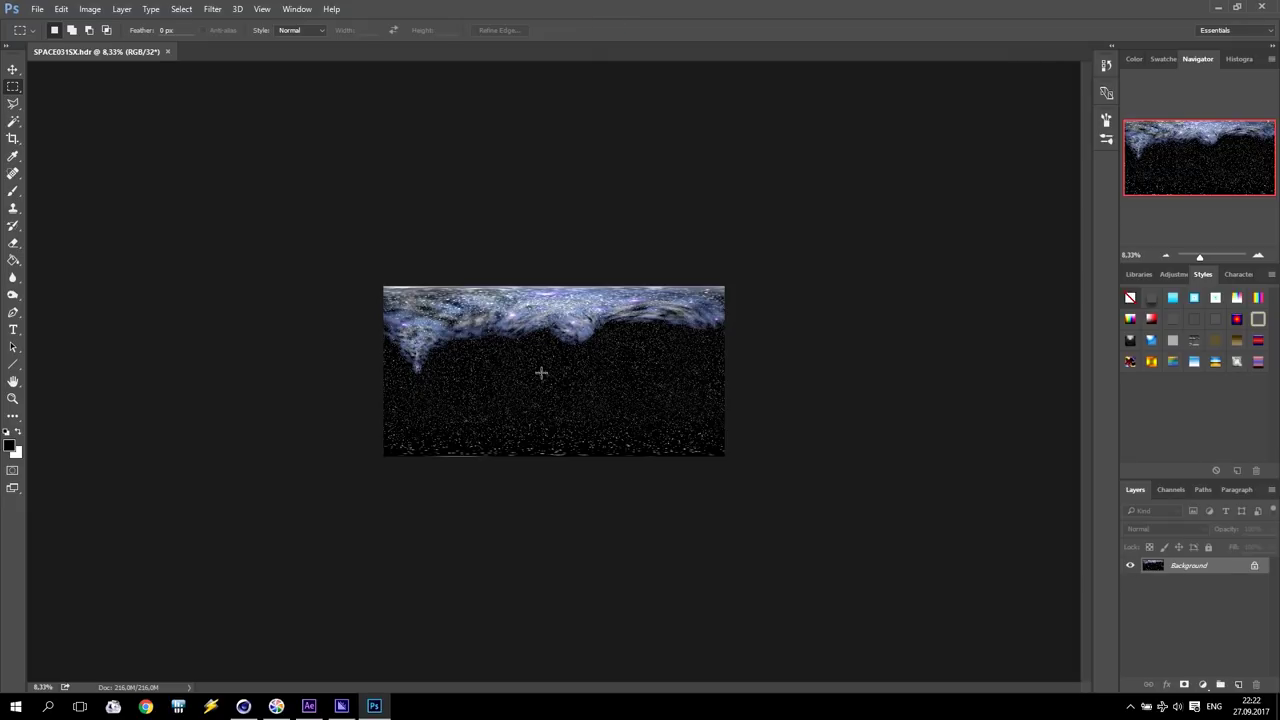
left_click_drag(1199, 259, 1205, 257)
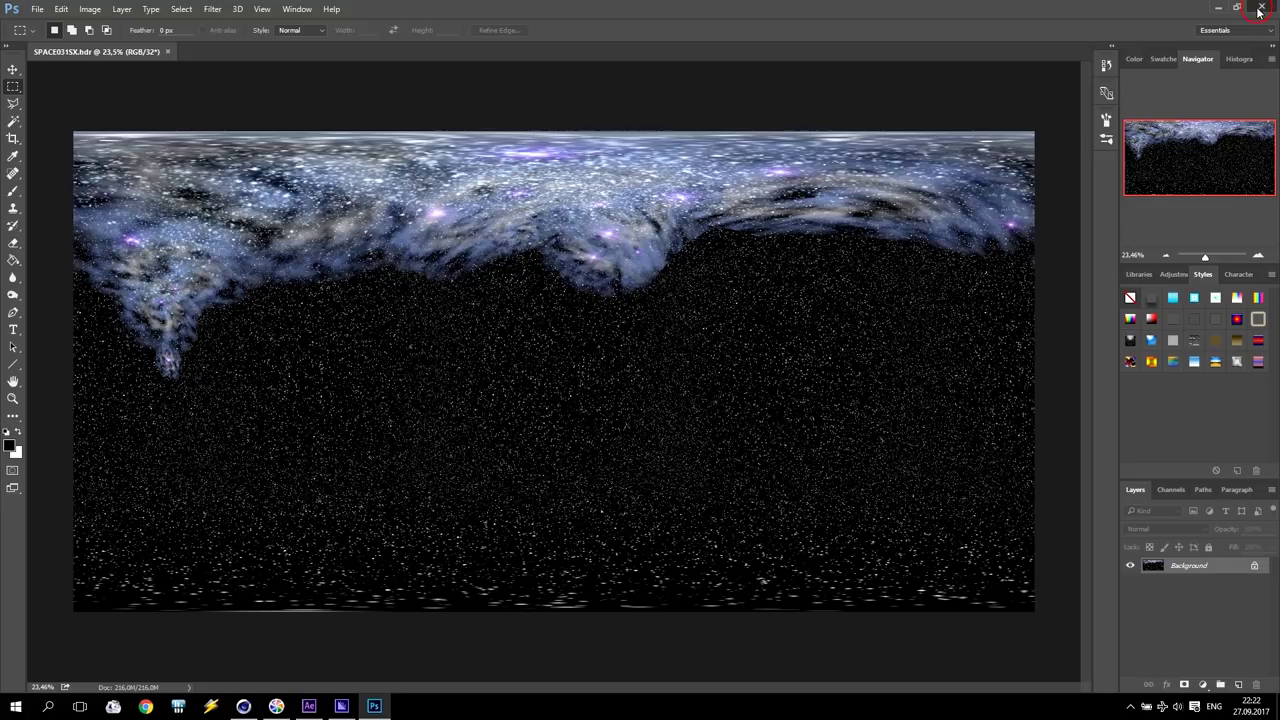
key("alt+Tab")
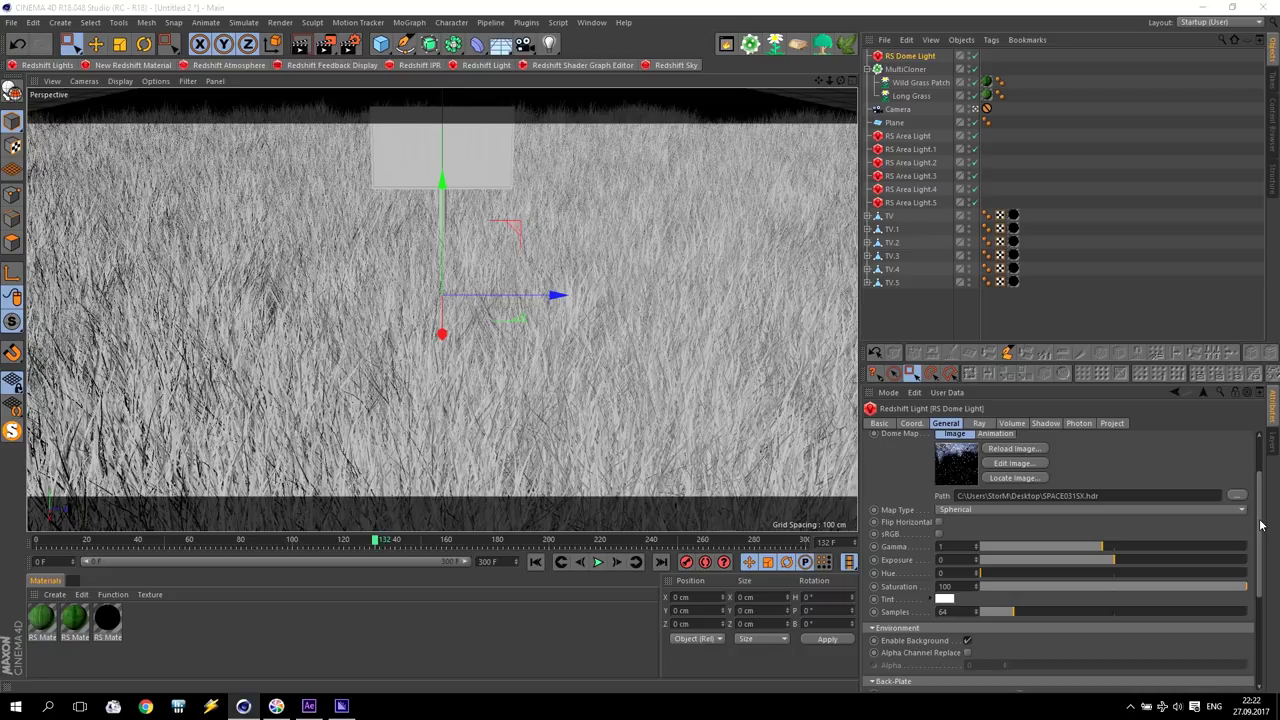
- Start a Redshift IPR render of the scene in an enlarged preview window
left_click(420, 65)
left_click(74, 147)
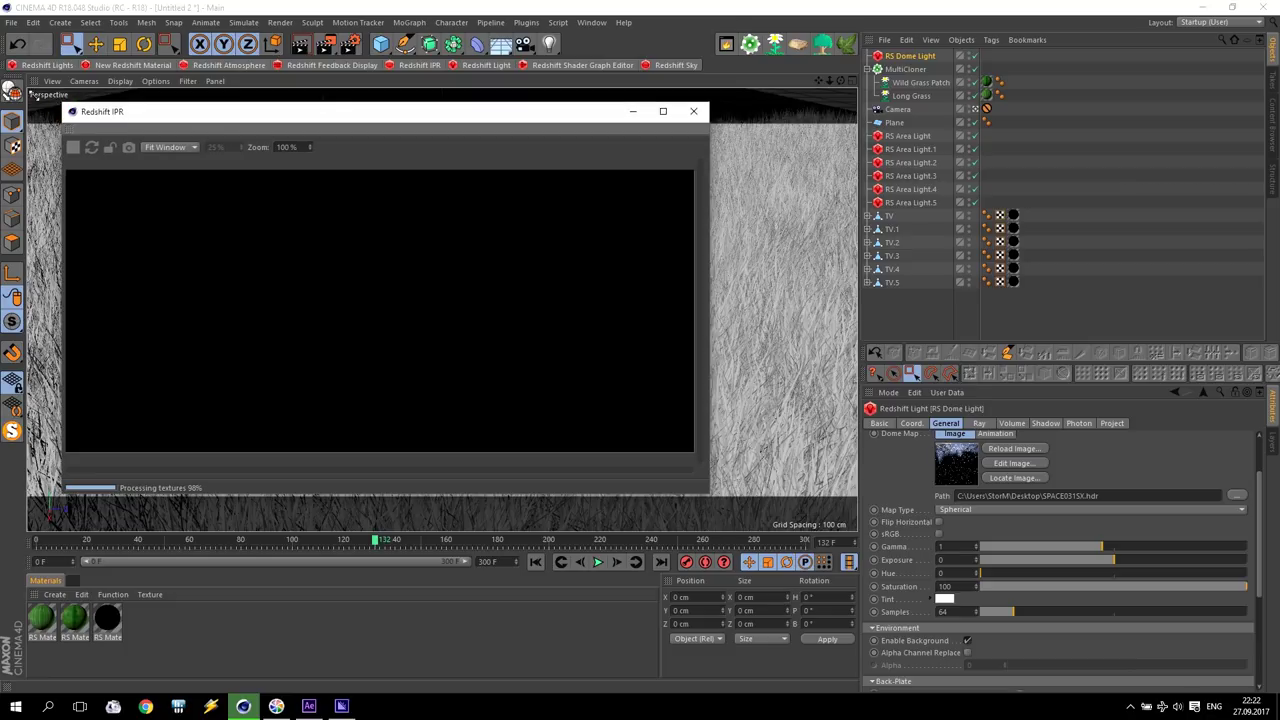
left_click_drag(40, 102, 40, 100)
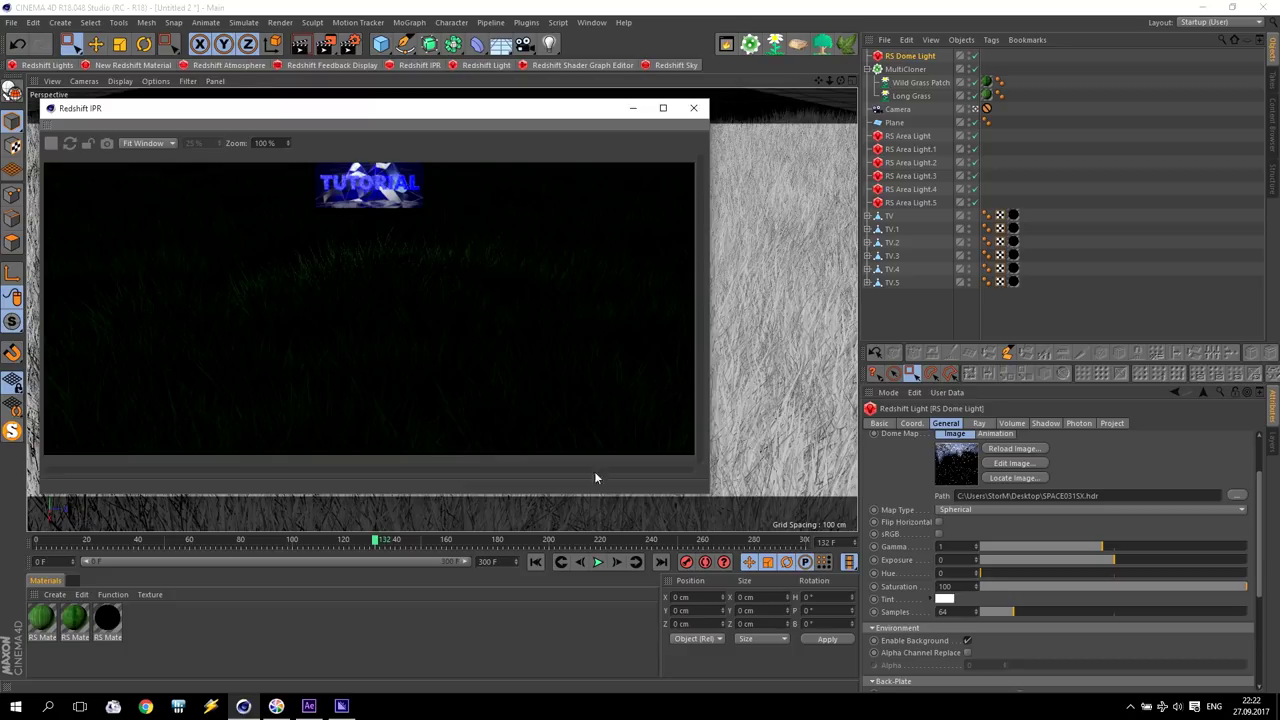
- Set the RS Dome Light's gamma to 0.6 and close the IPR window
left_click(944, 546)
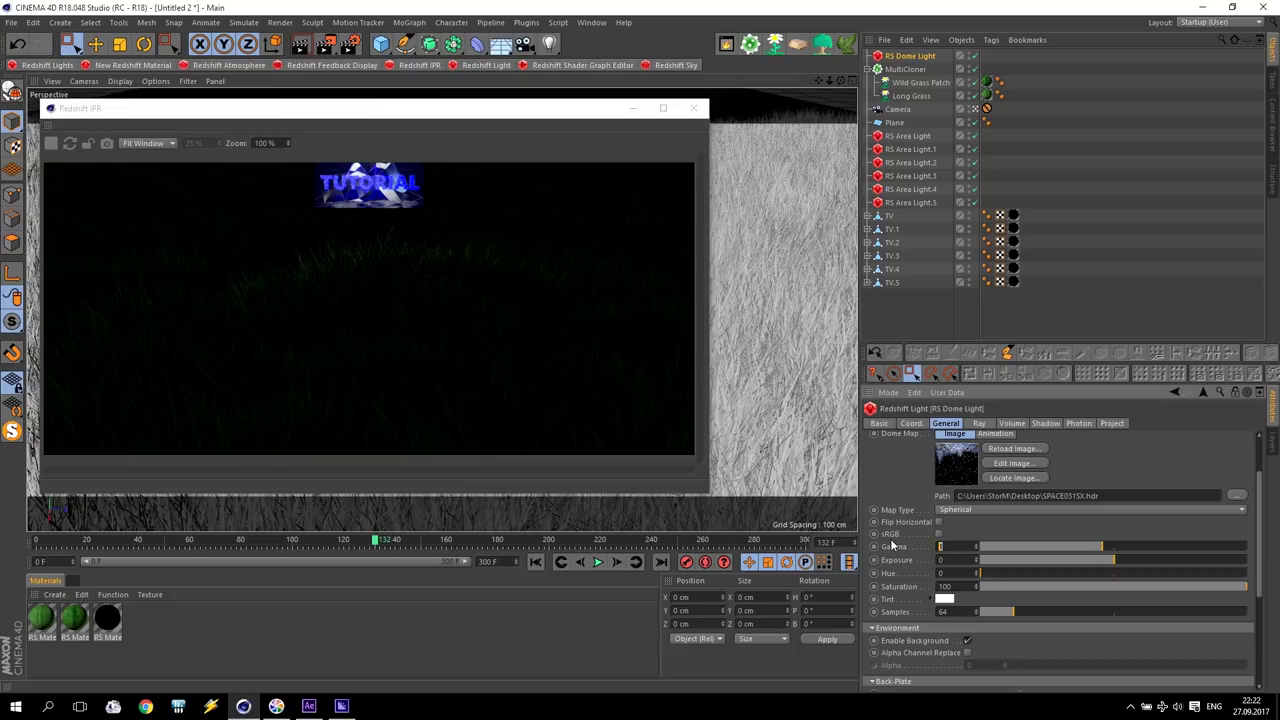
type("0.6")
key("Return")
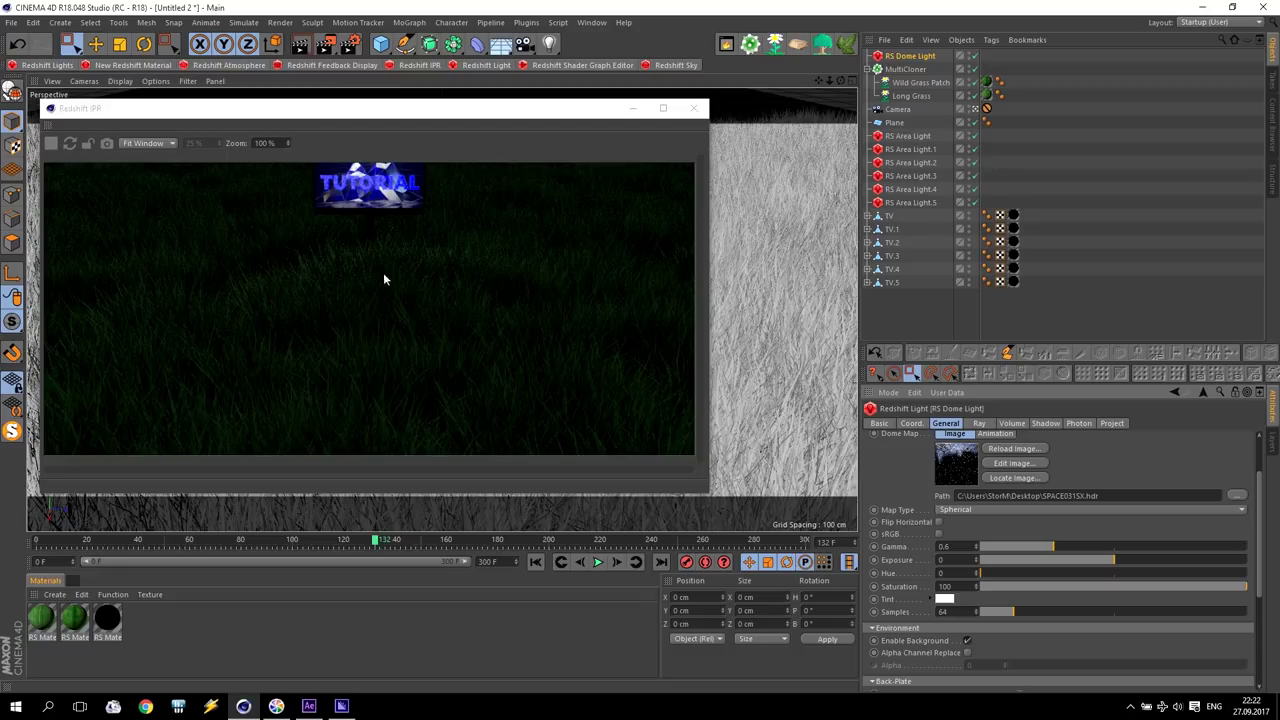
left_click(694, 108)
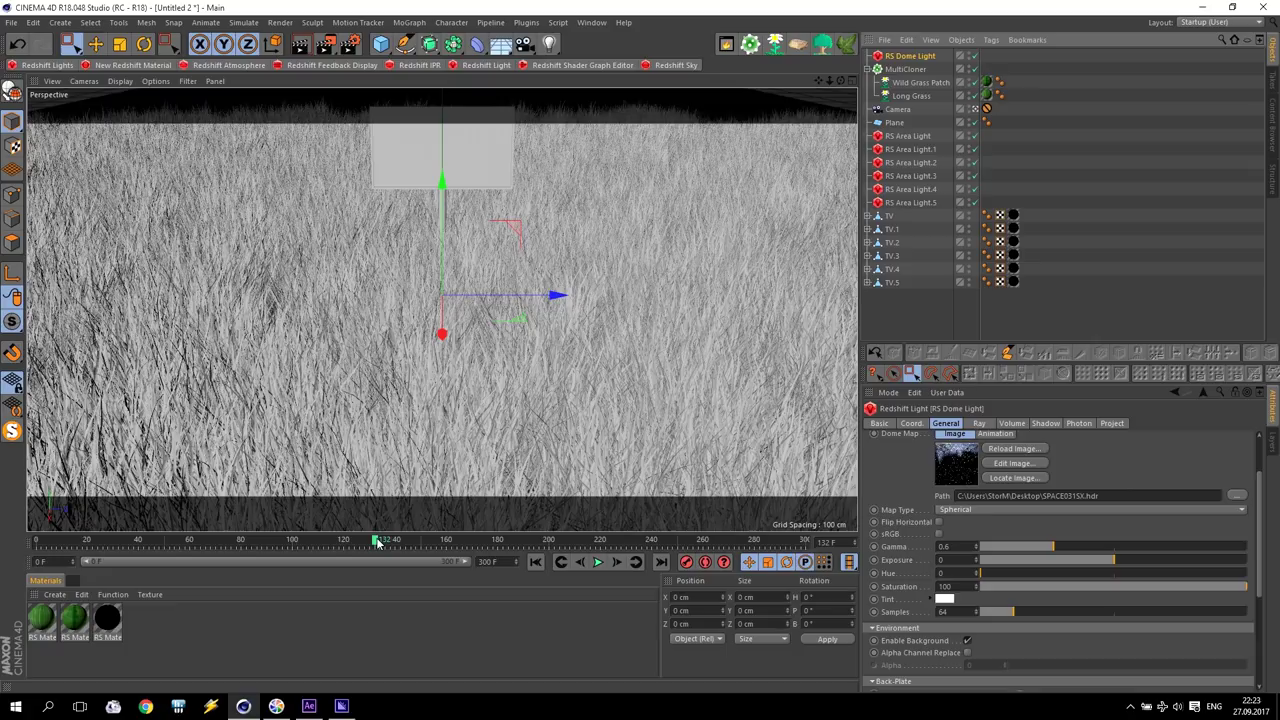
- Return to frame 0 and delete the Camera's Protection tag
left_click_drag(378, 541, 36, 560)
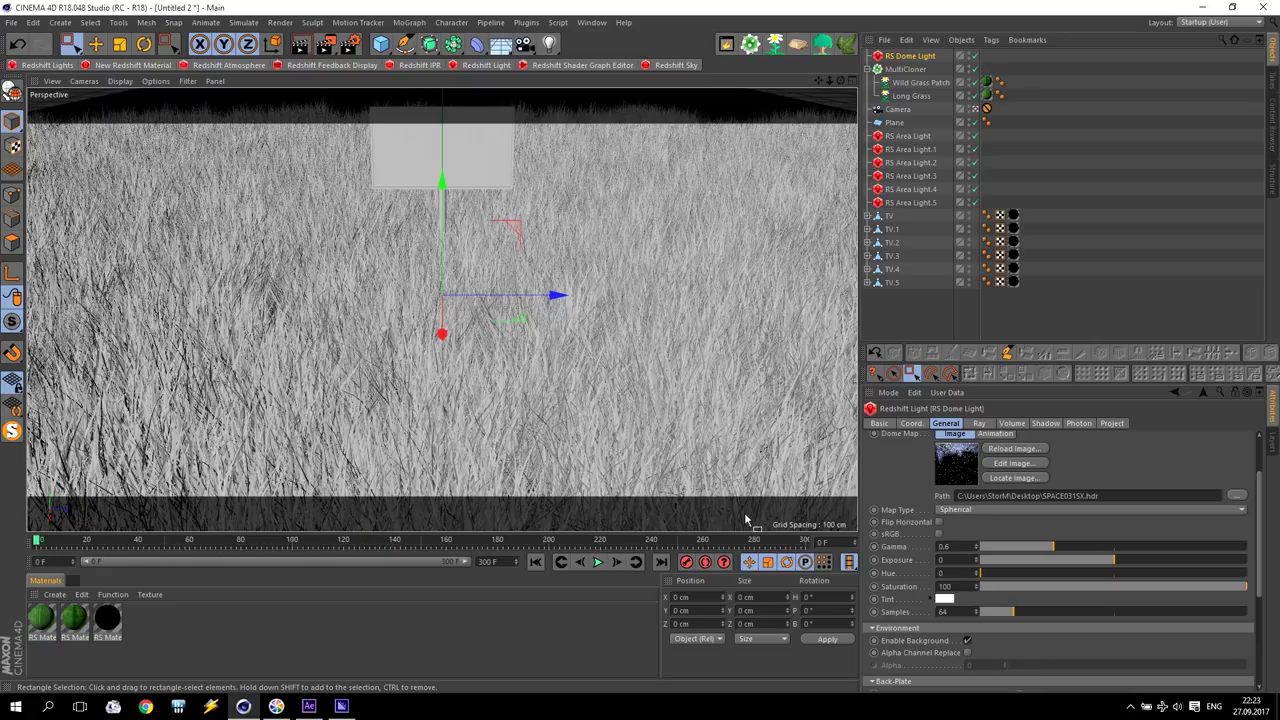
left_click(986, 109)
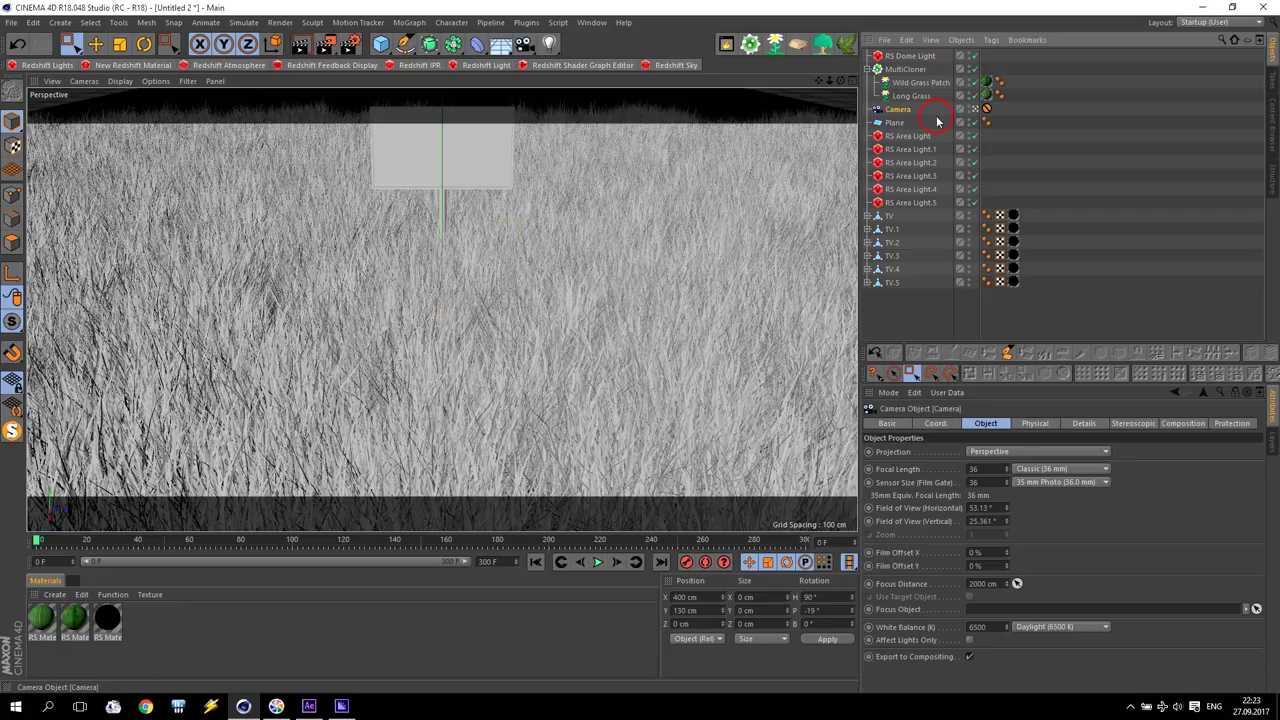
key("Delete")
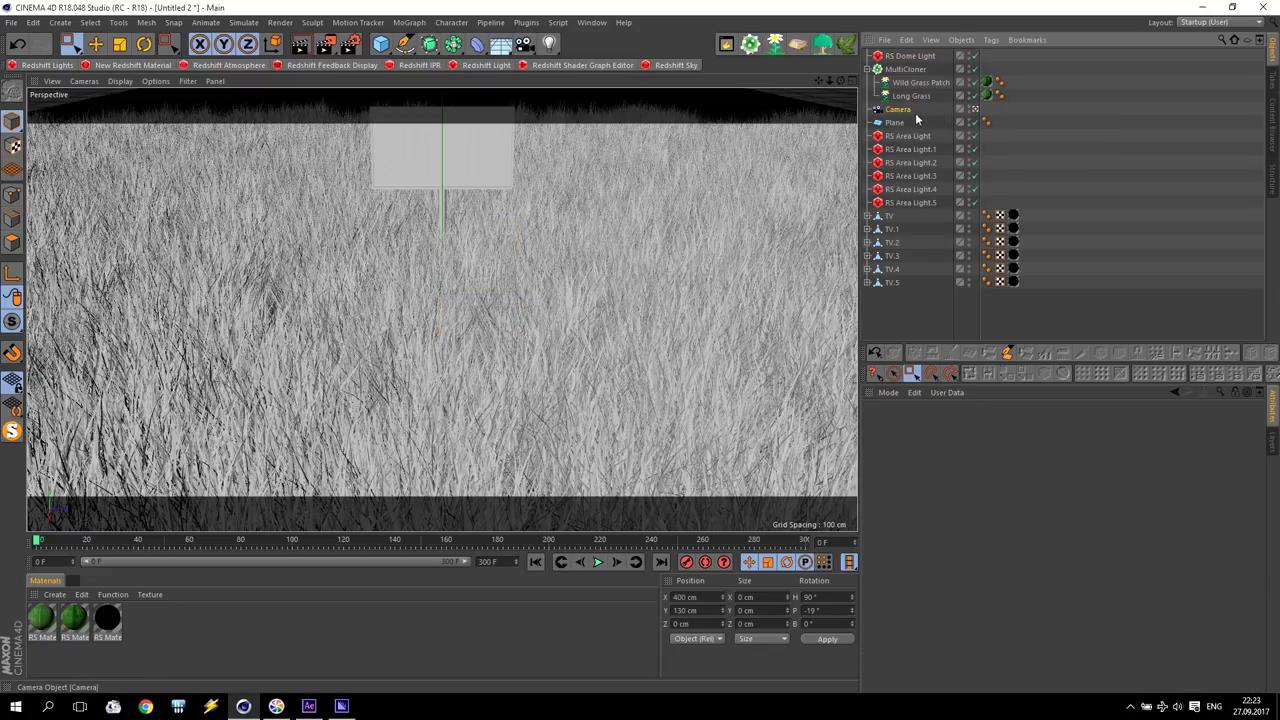
- Keyframe the Camera's P.X and P.Y position on the Coord. tab at frame 0
left_click(898, 109)
left_click(934, 423)
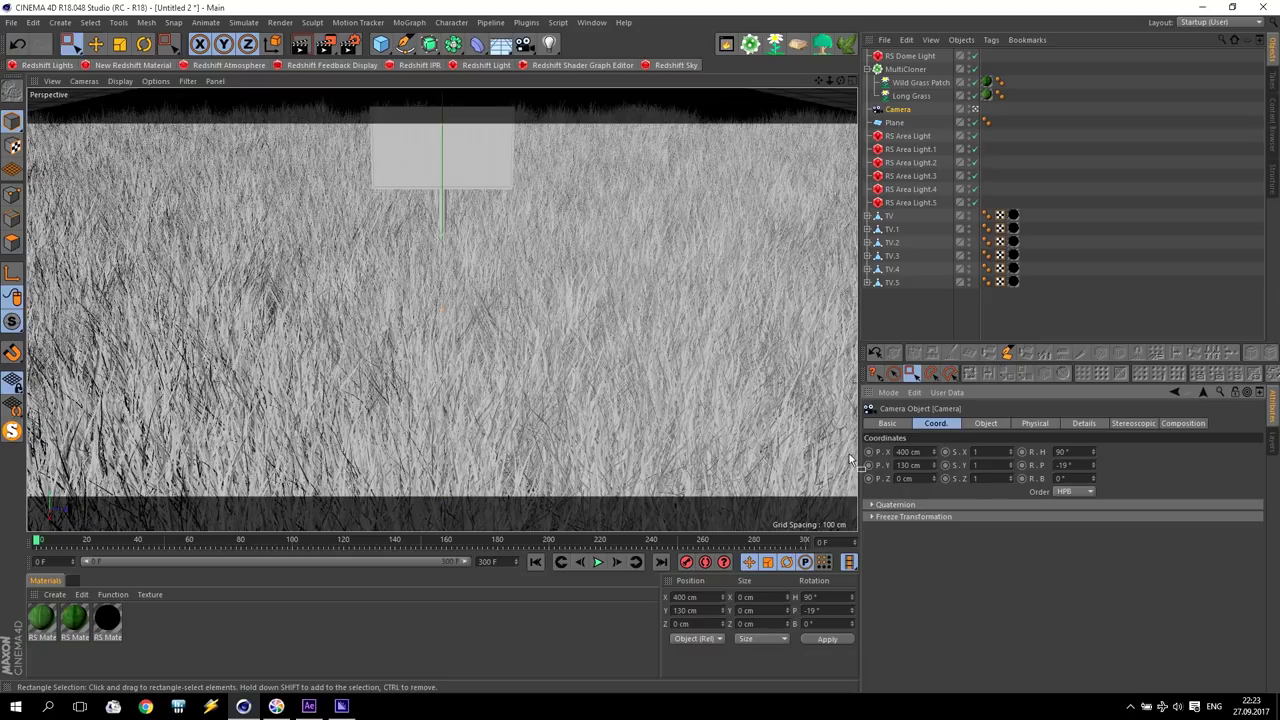
left_click_drag(868, 452, 868, 465)
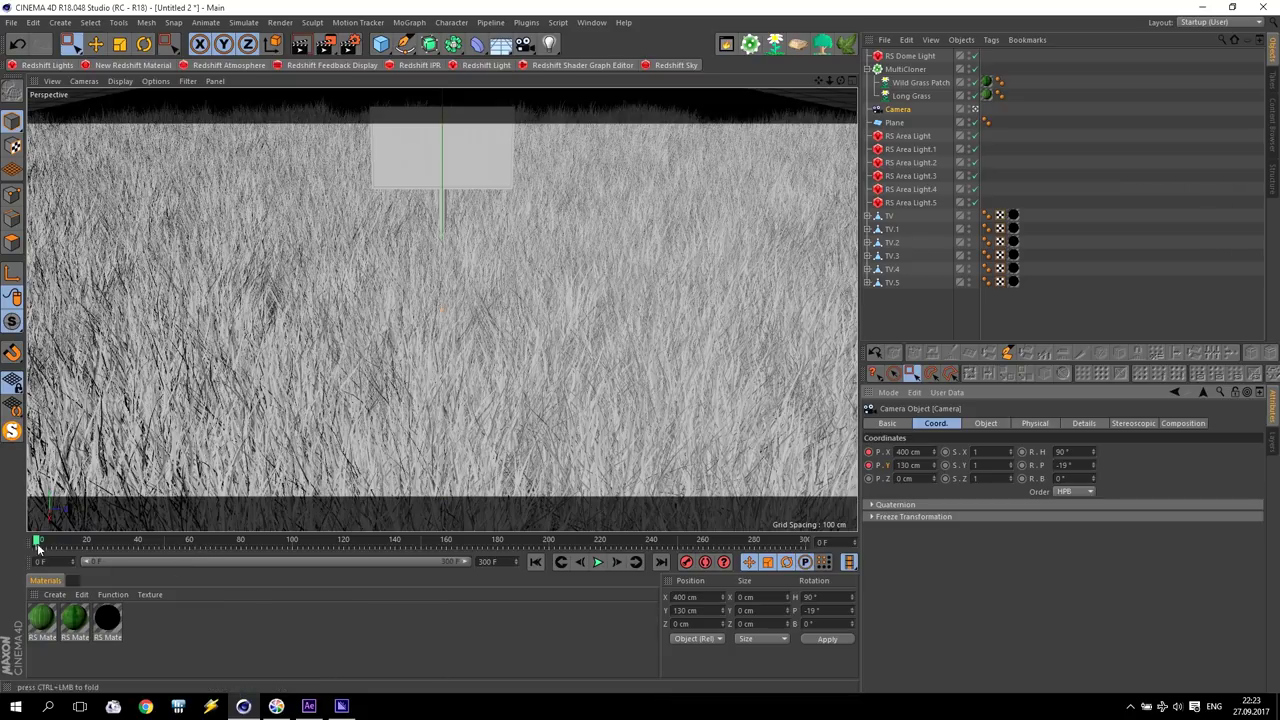
- At frame 250, set the Camera's P.X to -750 cm and keyframe it
left_click_drag(36, 544, 465, 544)
left_click_drag(589, 547, 685, 543)
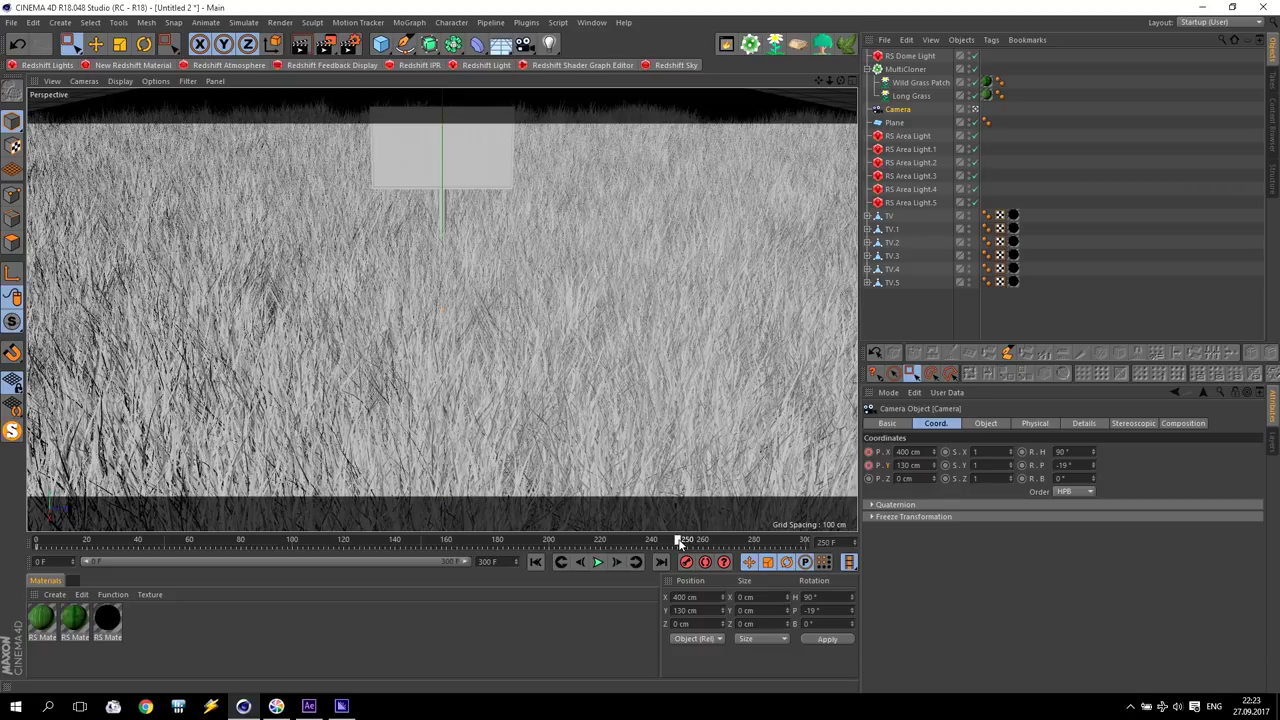
left_click_drag(933, 452, 62, 452)
left_click_drag(161, 452, 50, 452)
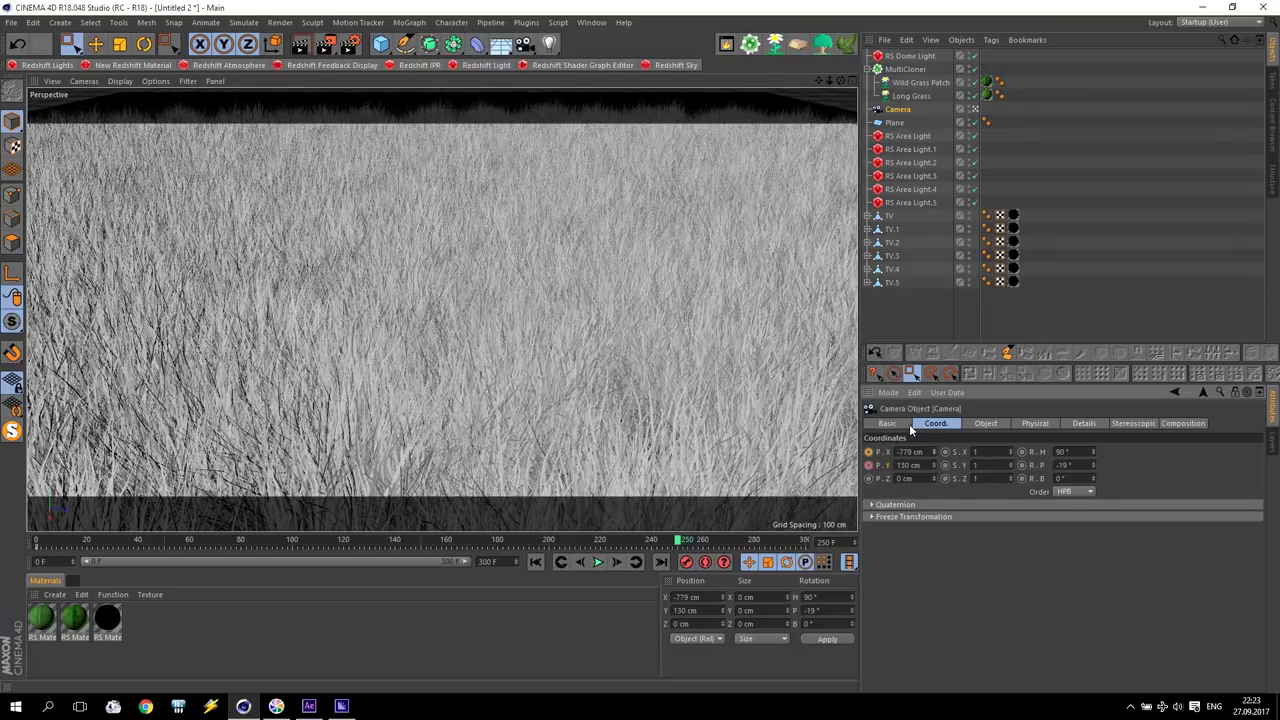
type("-750")
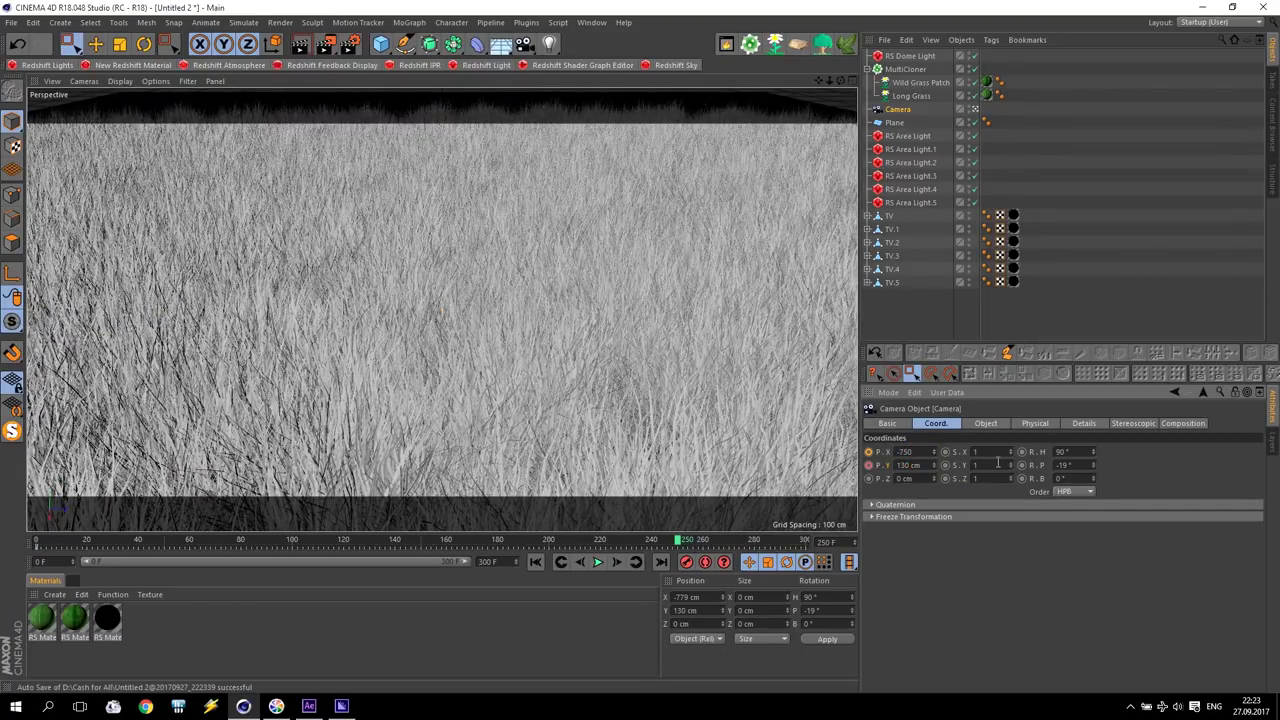
key("Return")
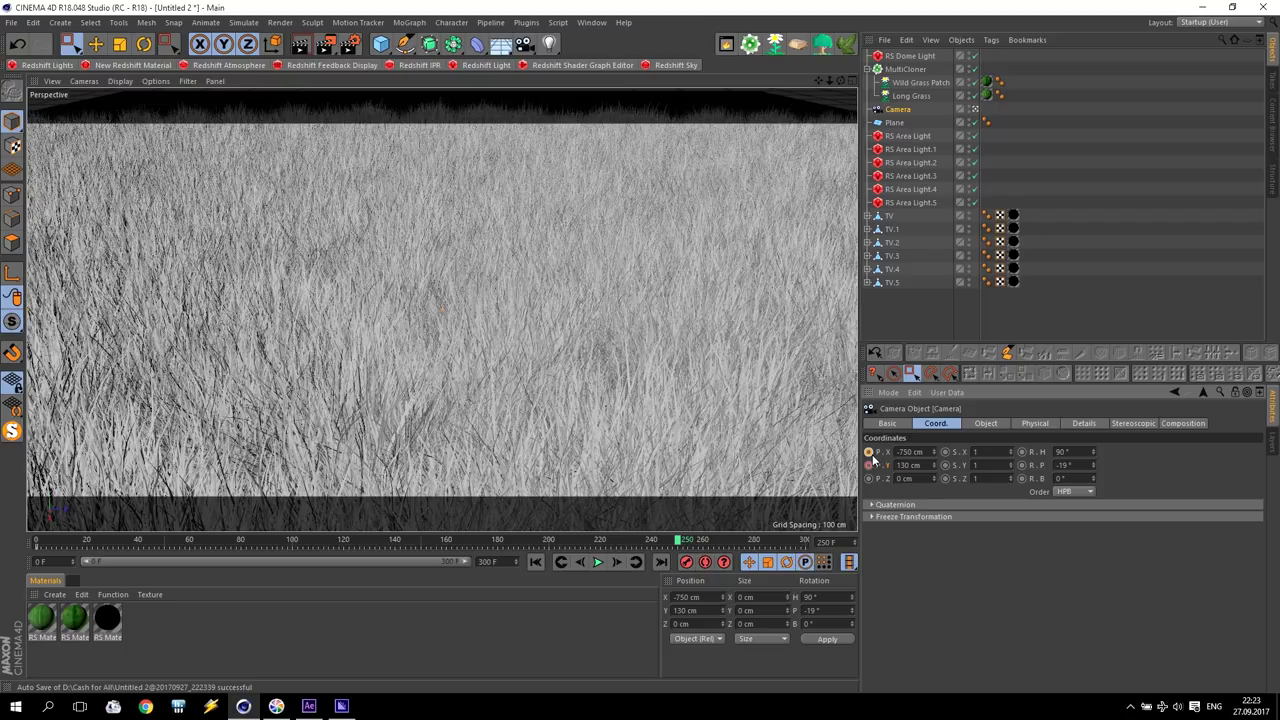
right_click(873, 456)
left_click(869, 456)
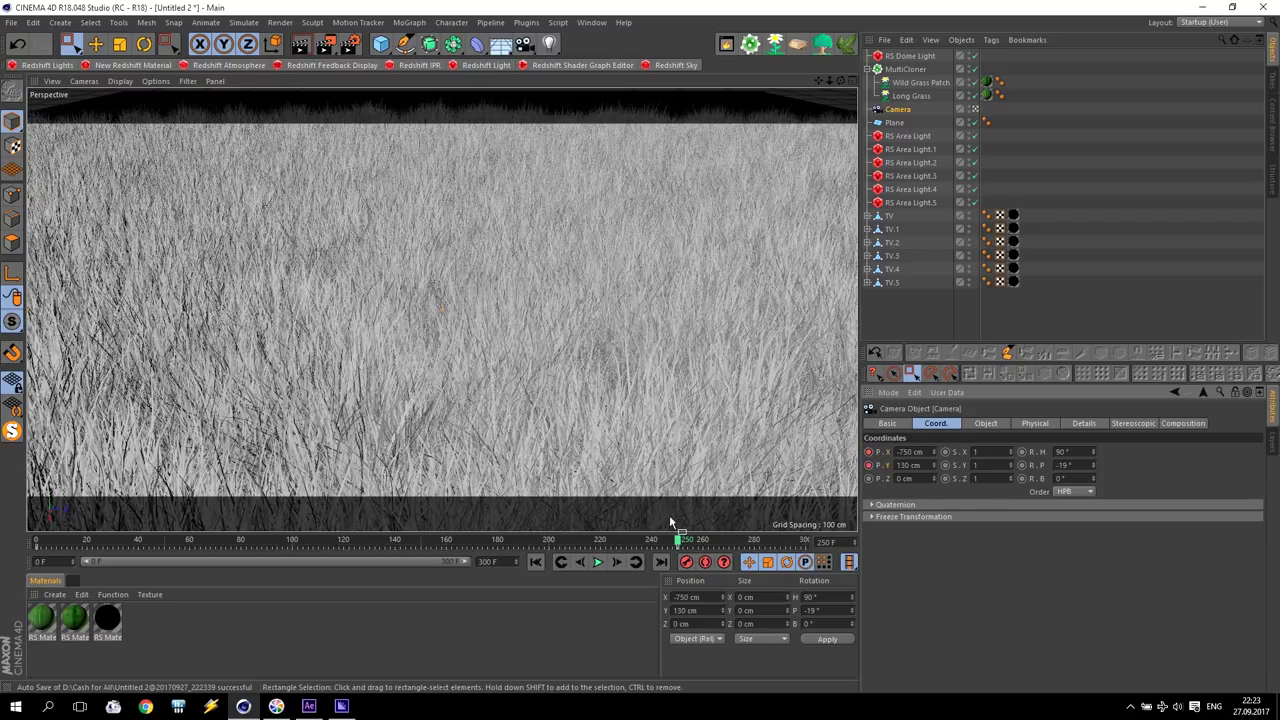
- Switch the viewport layout and play the camera move from the start
middle_click(580, 336)
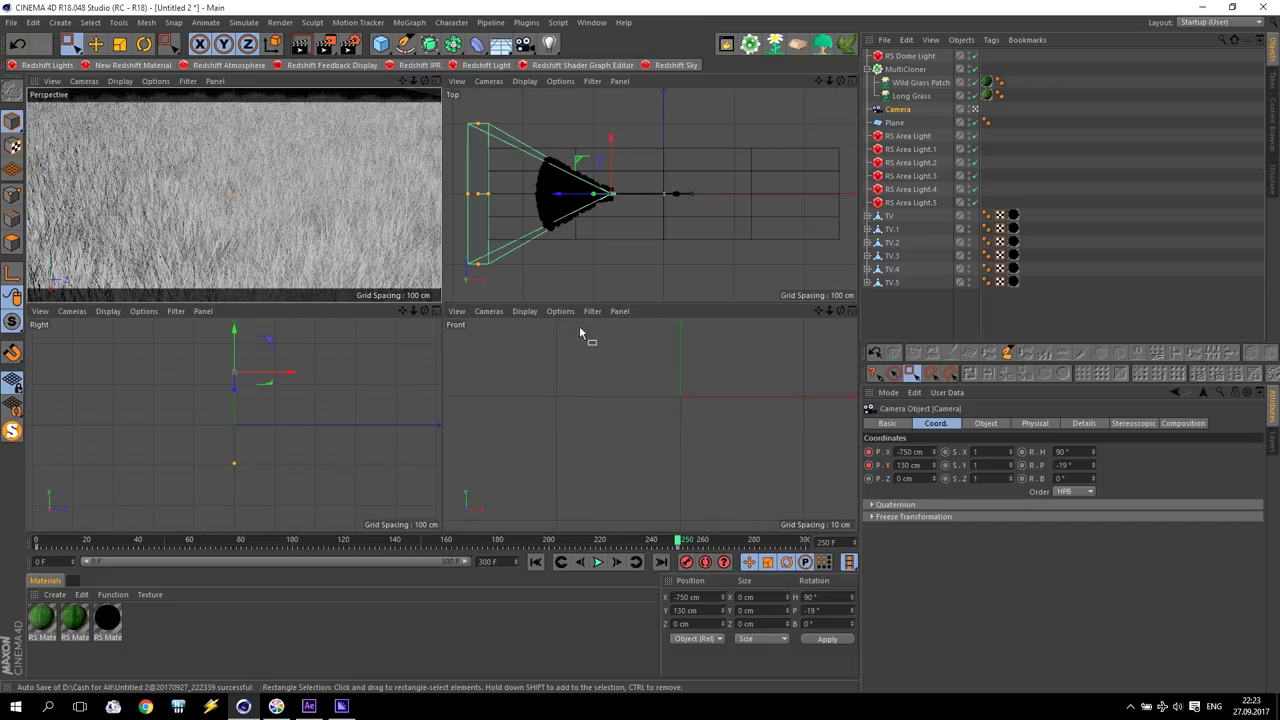
middle_click(577, 240)
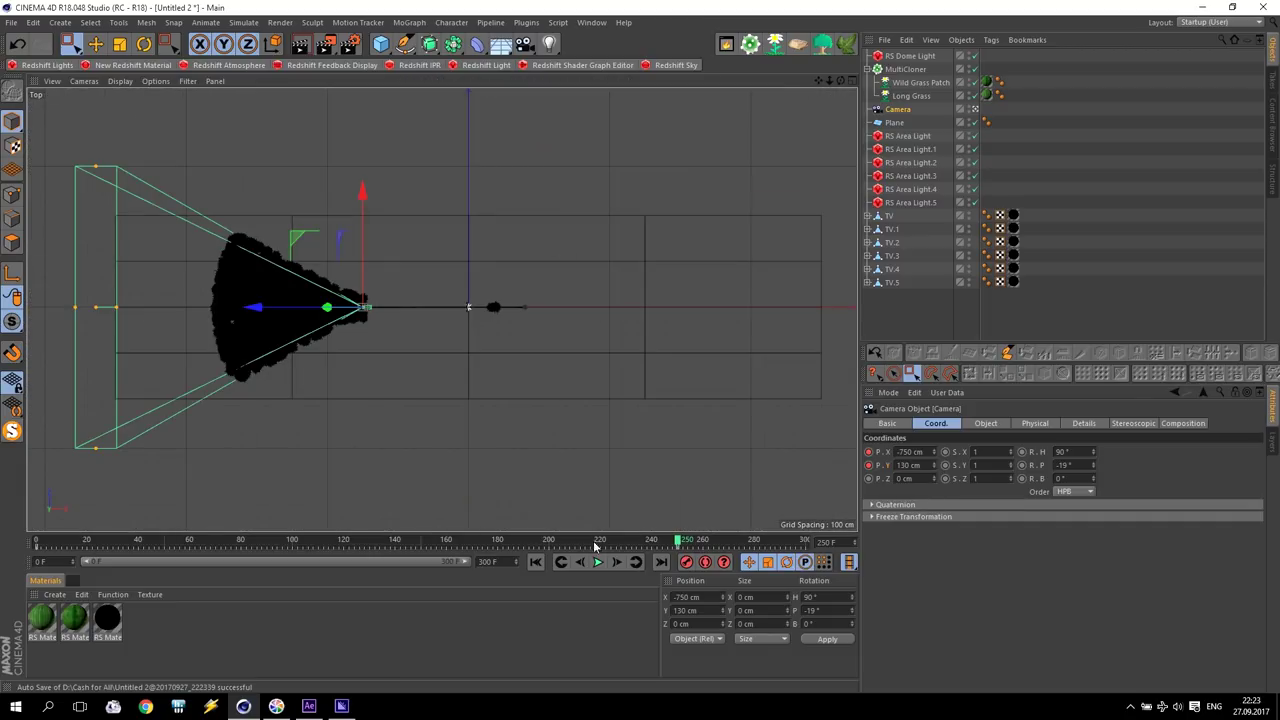
left_click(535, 561)
left_click(597, 561)
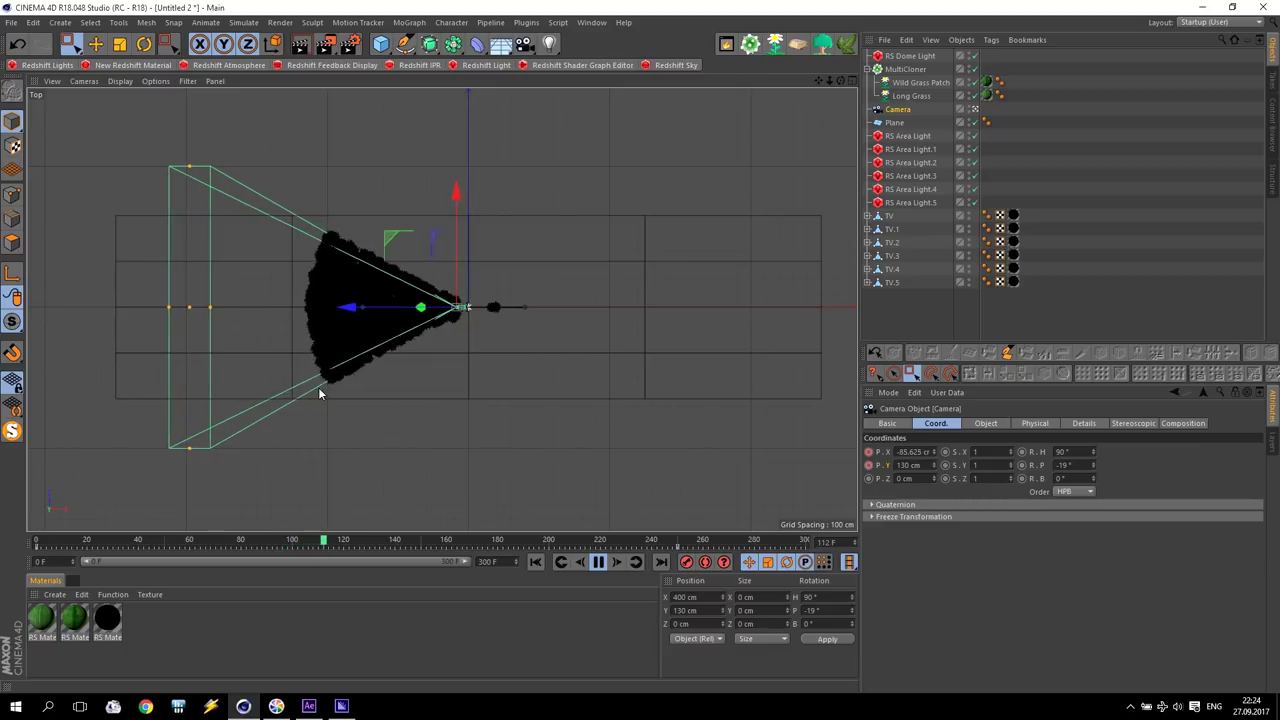
- Stop playback, rewind to frame 0, and maximize the Perspective view
left_click(598, 563)
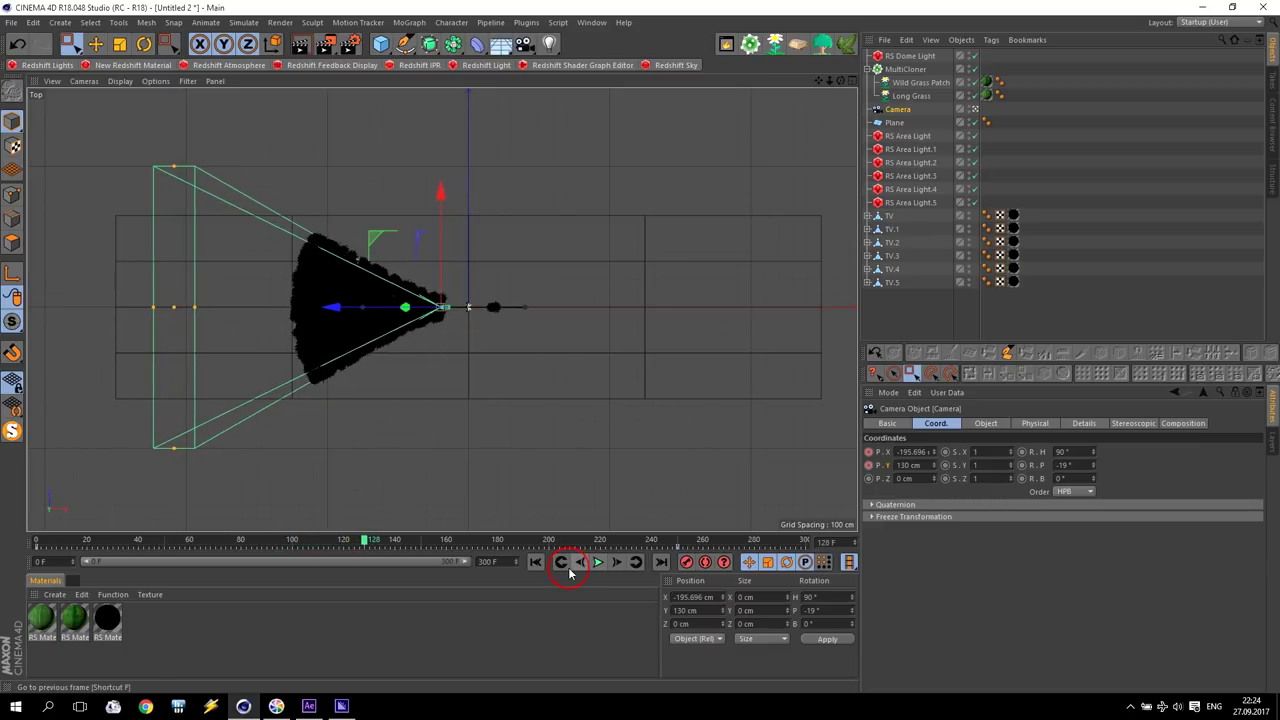
left_click(535, 562)
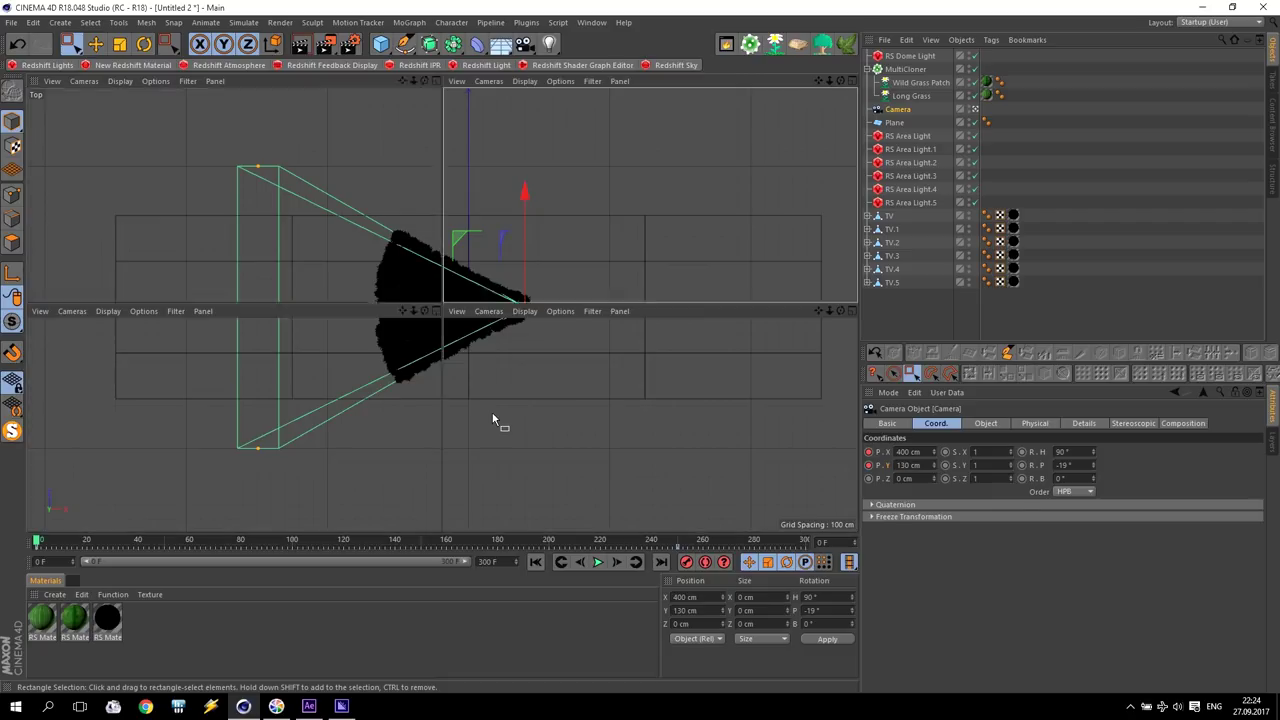
middle_click(493, 420)
middle_click(345, 236)
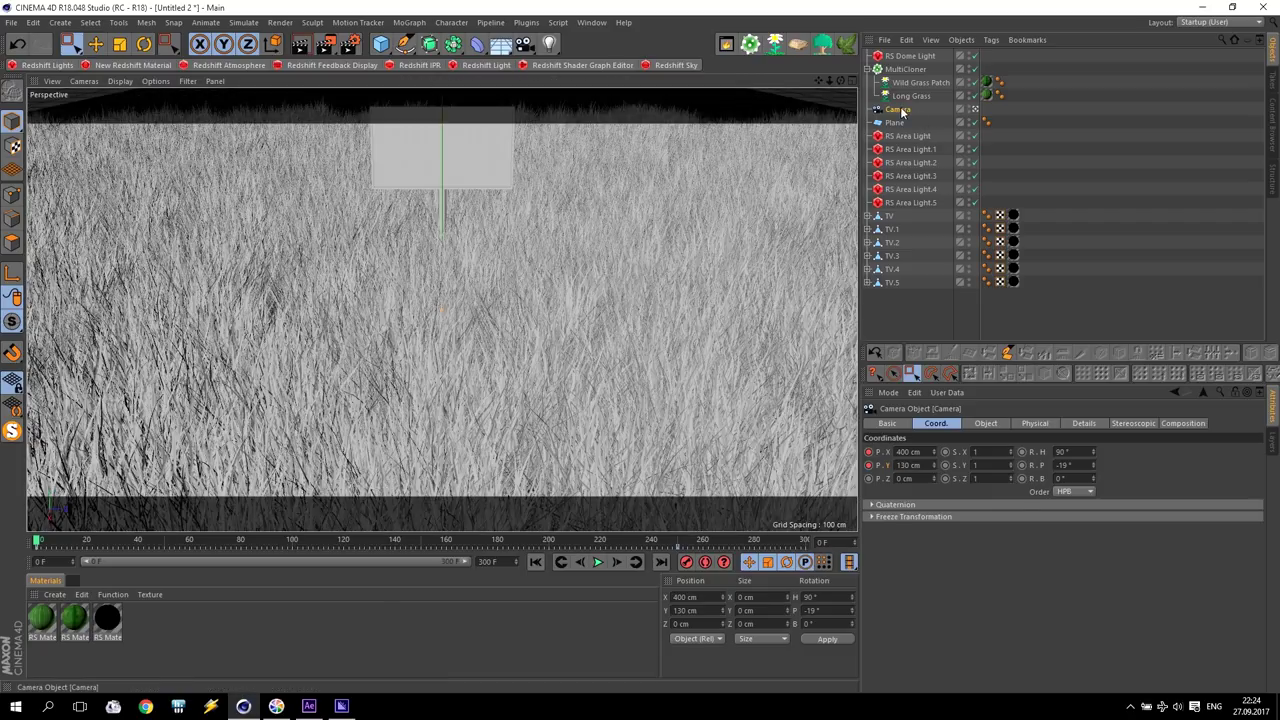
- Show the MultiCloner's Filtering settings, scrub the timeline, and return to four views
left_click(906, 69)
left_click(999, 437)
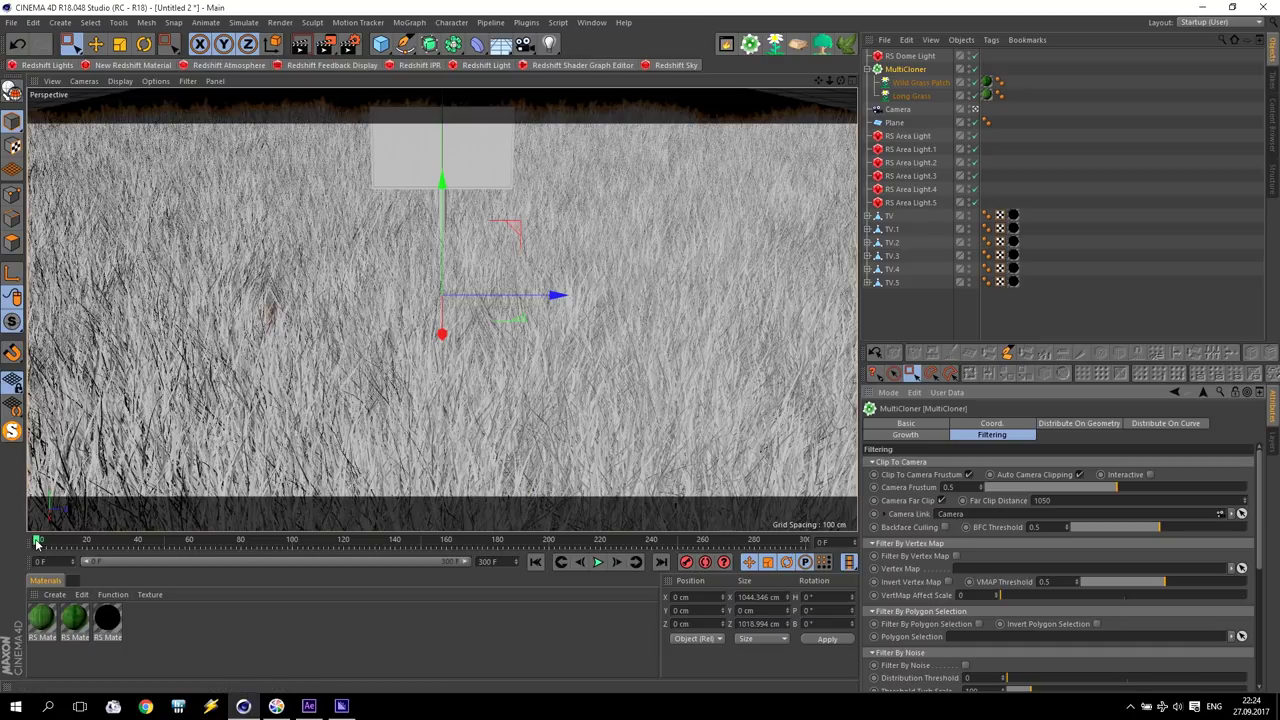
left_click_drag(36, 543, 350, 541)
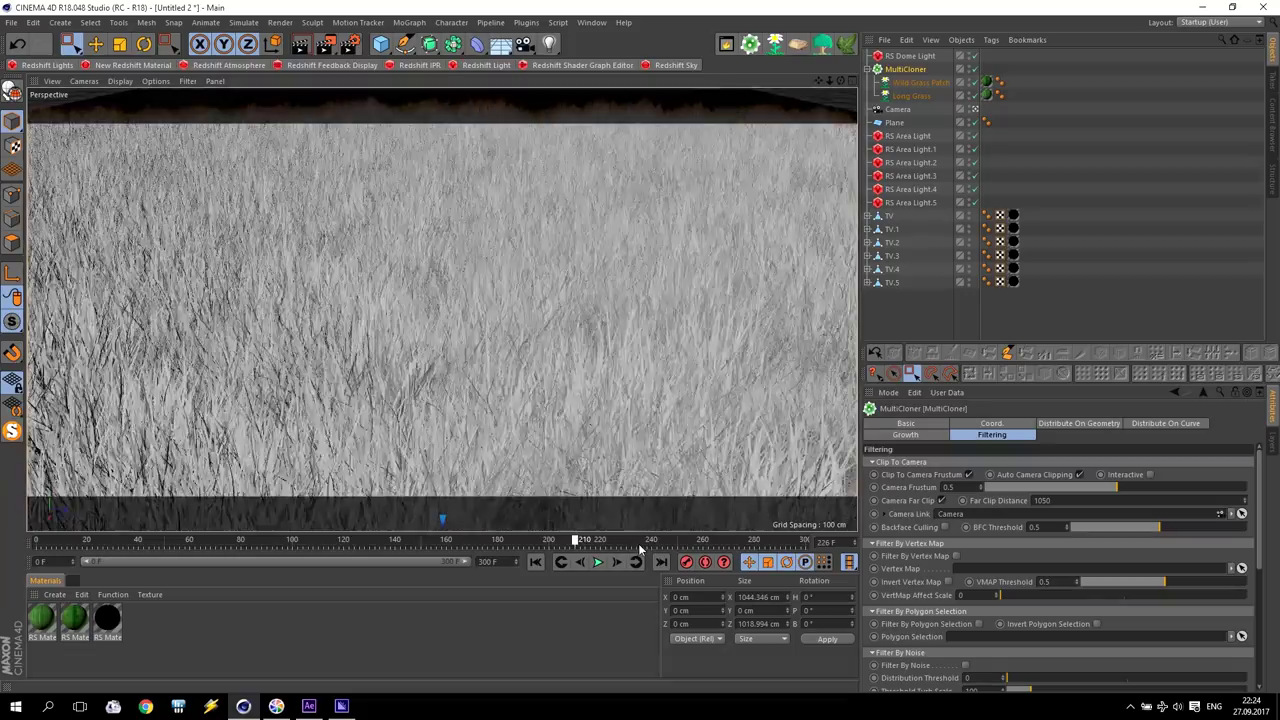
middle_click(393, 325)
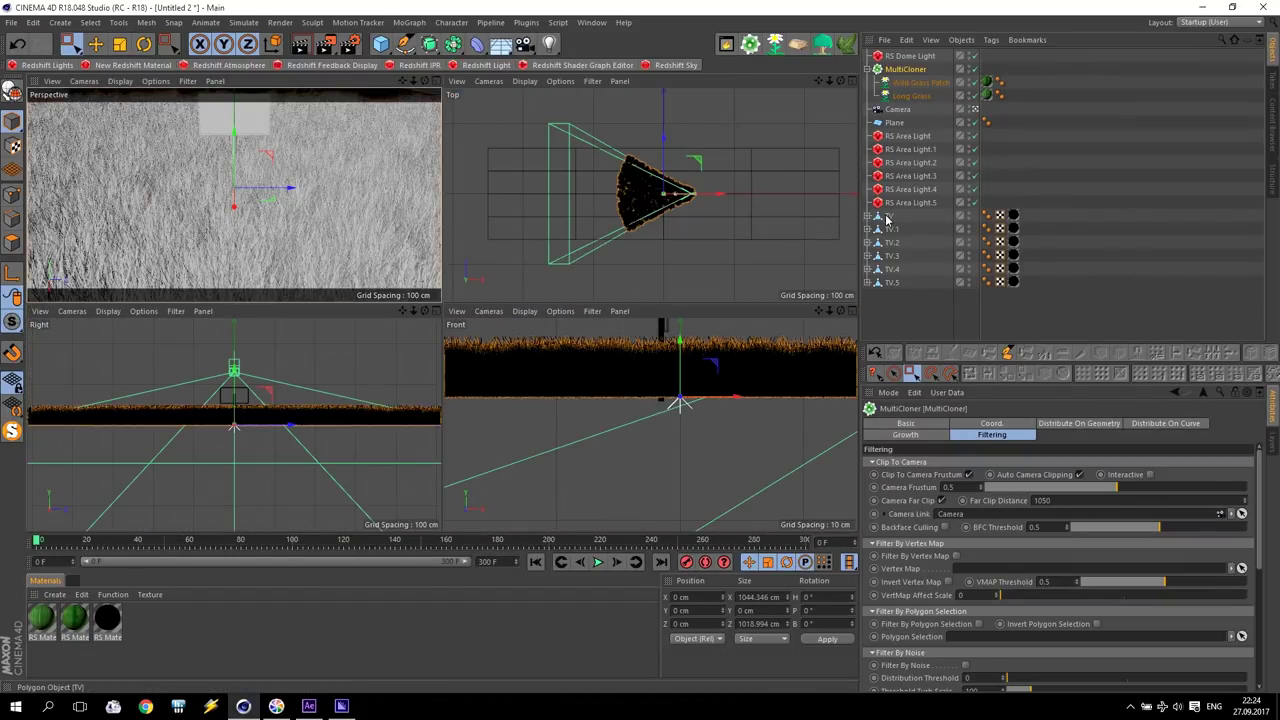
- Move the TV screen object far to the left in the Top view
left_click(914, 138)
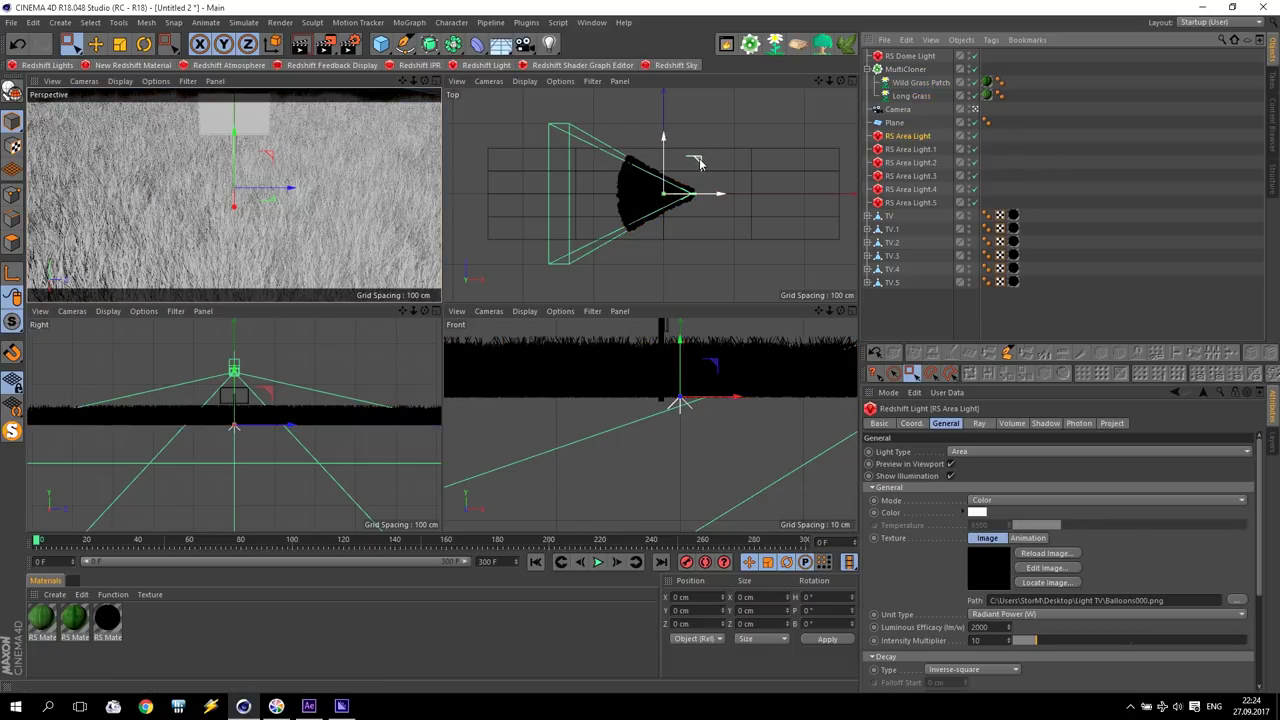
left_click(891, 217)
left_click_drag(700, 165, 615, 155)
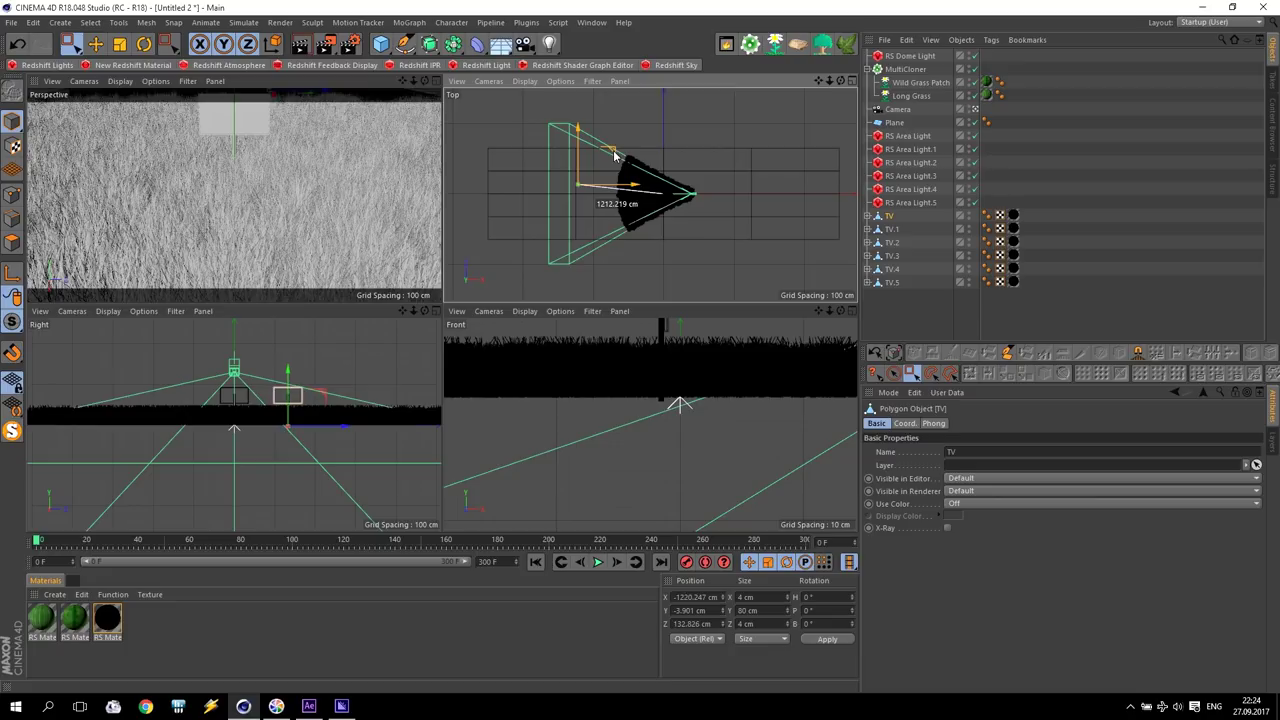
- Inspect the texture image path and animation settings of RS Area Light.1 and .2
left_click(910, 149)
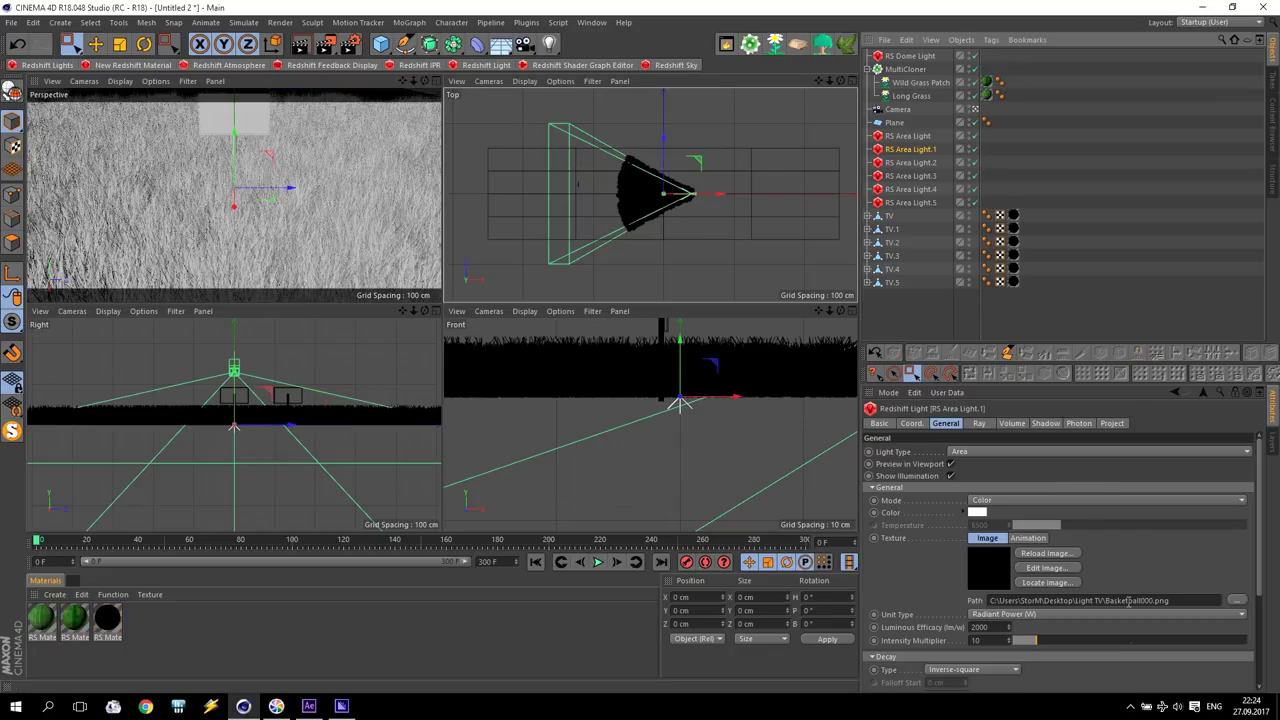
left_click(1030, 538)
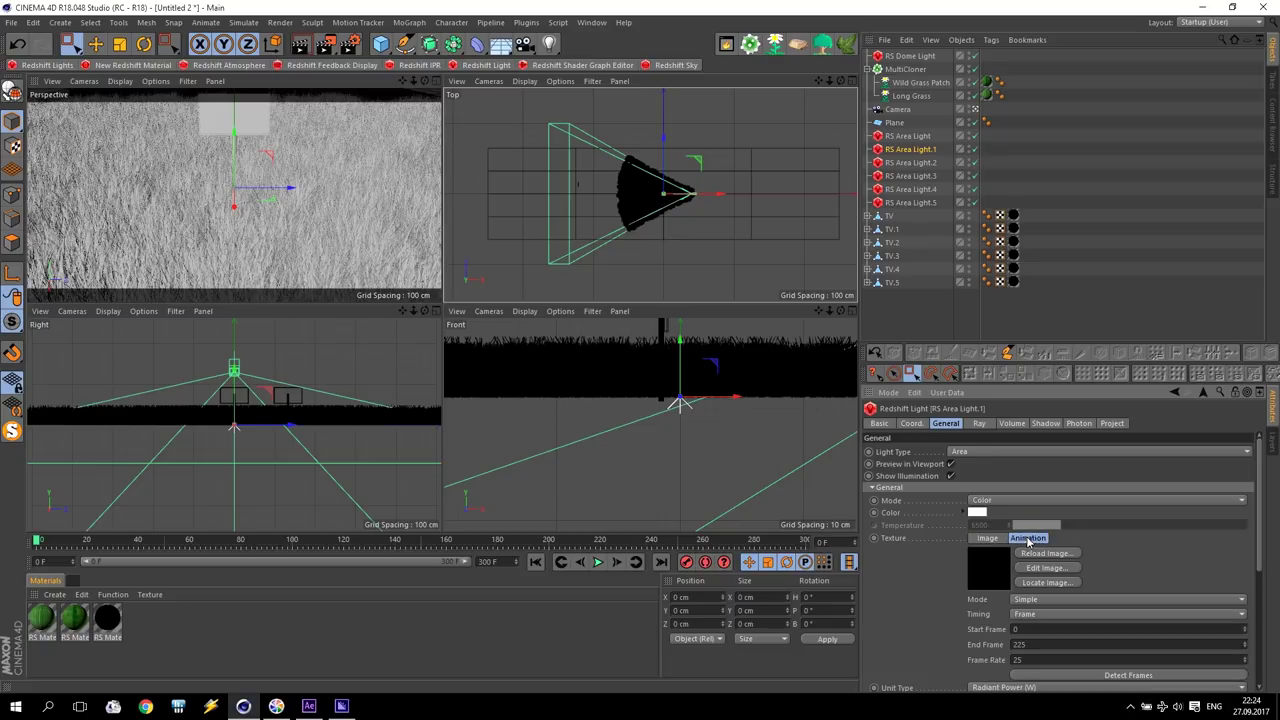
left_click(987, 538)
left_click(910, 162)
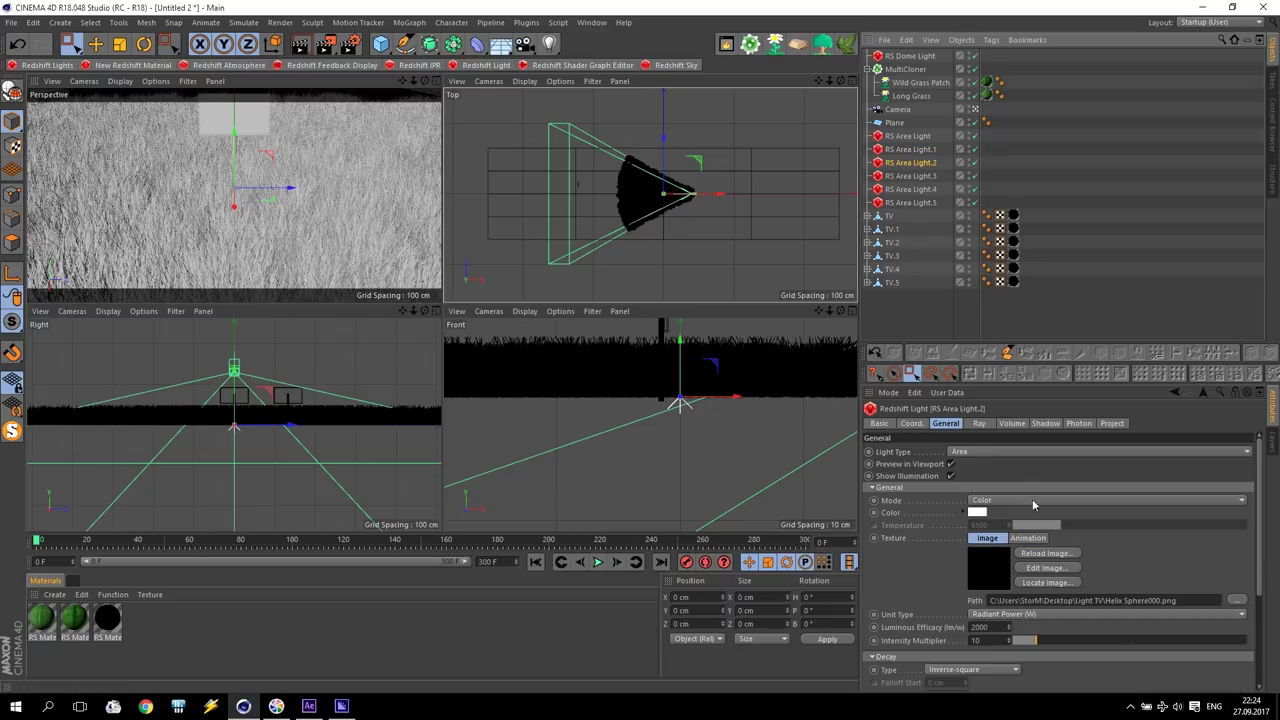
left_click(1030, 538)
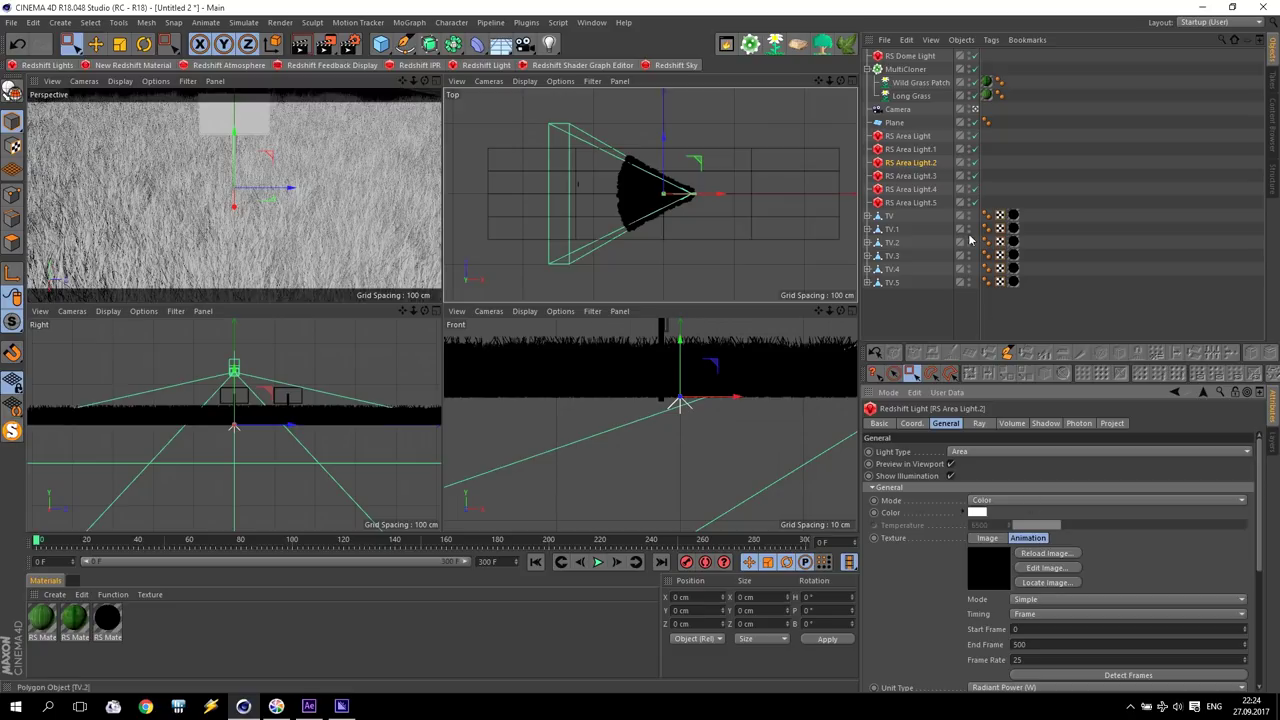
- Move TV.2 far left to about X -878.695 cm, Z -104.363 cm
left_click(891, 242)
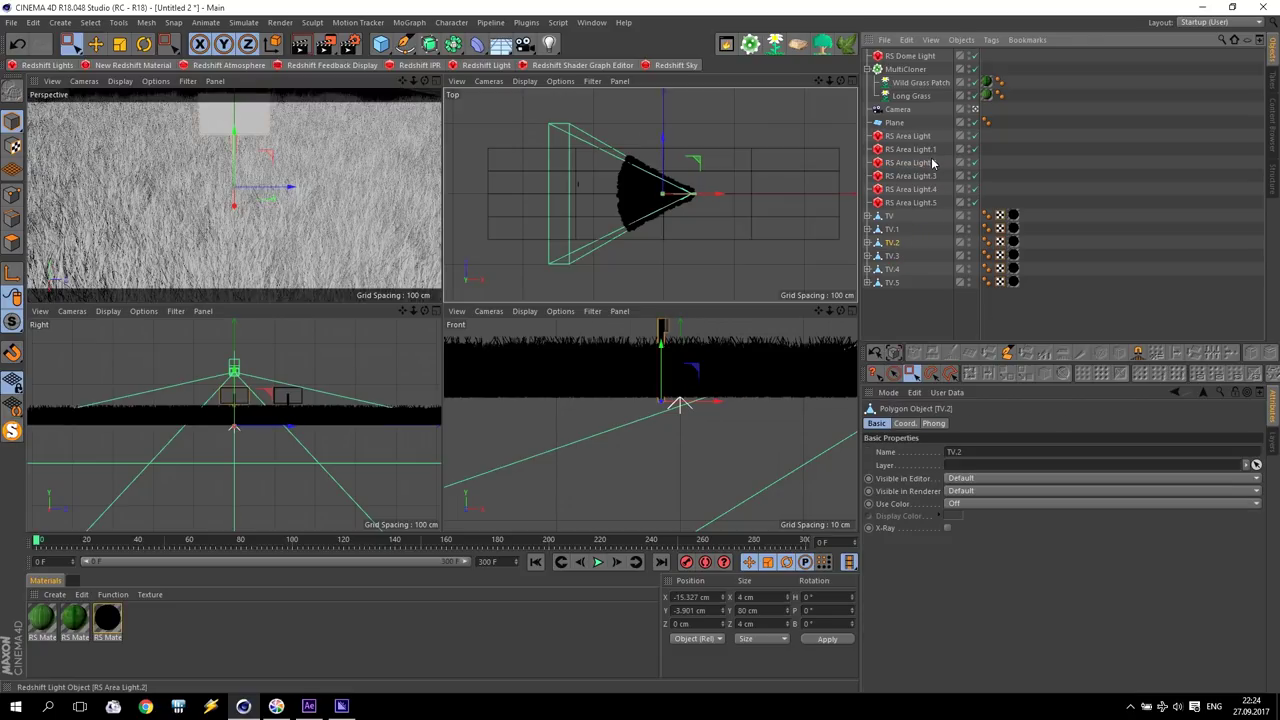
left_click(910, 162)
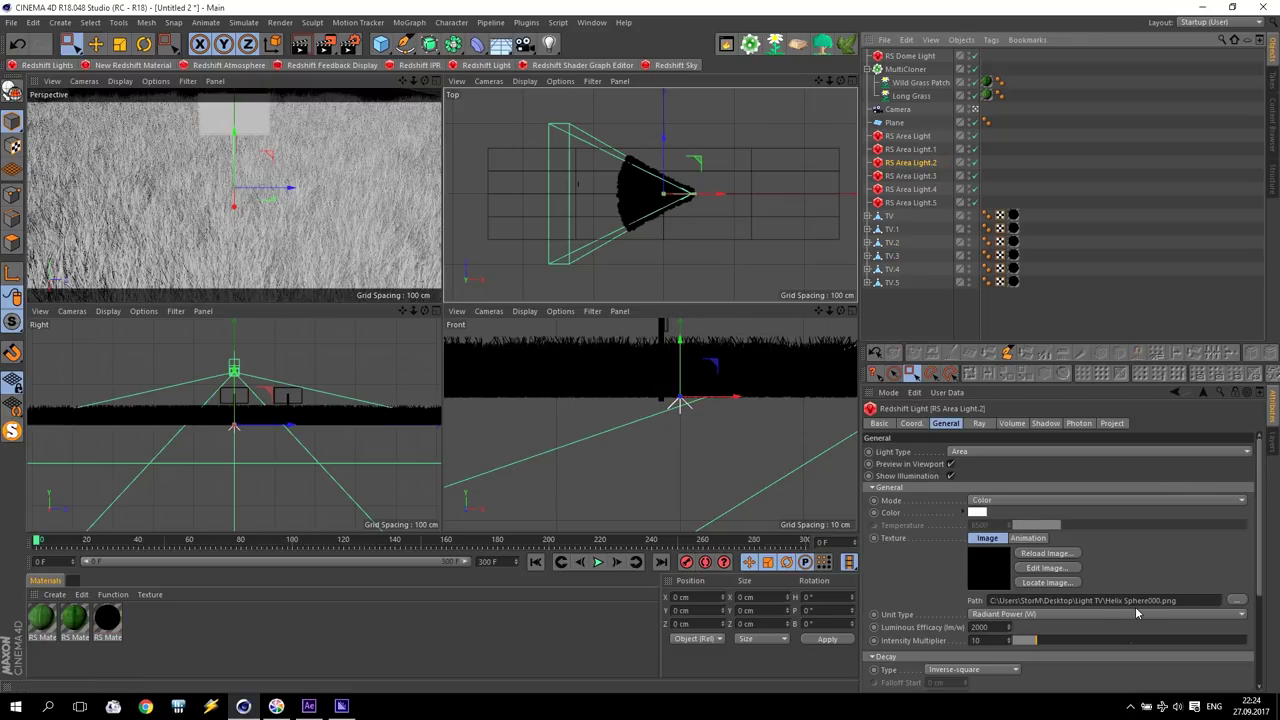
left_click(897, 243)
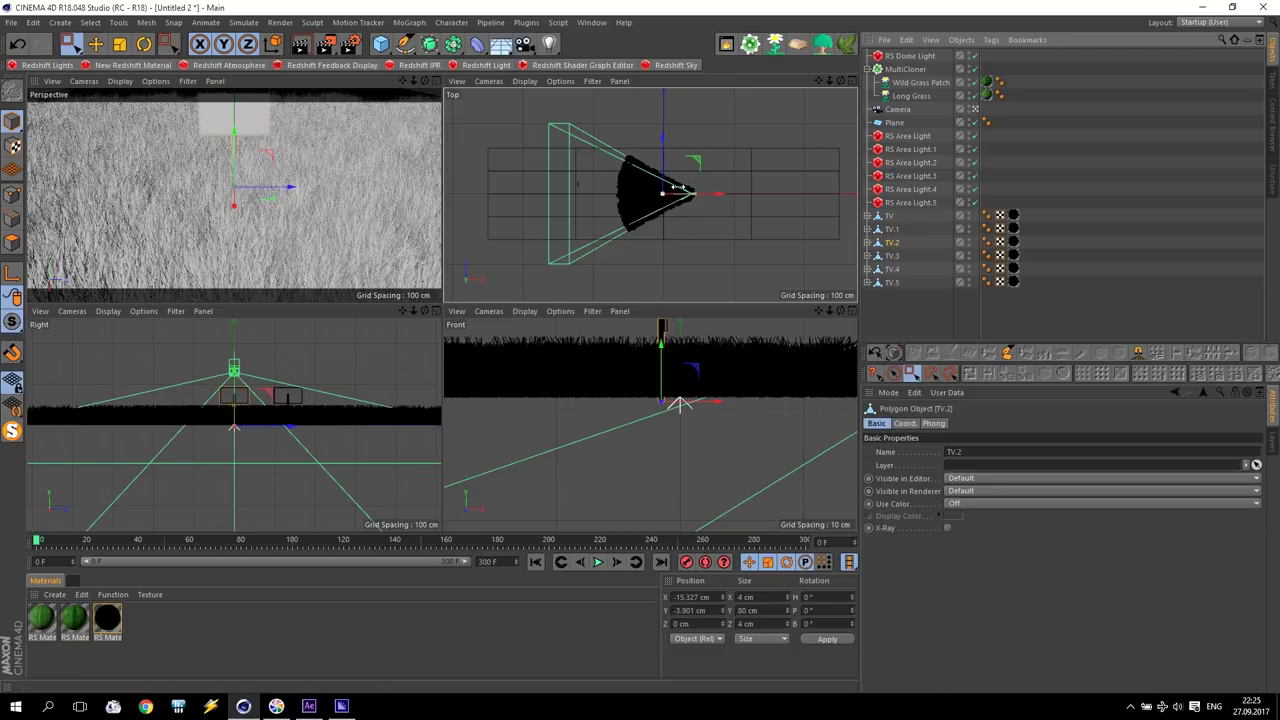
left_click_drag(700, 163, 625, 172)
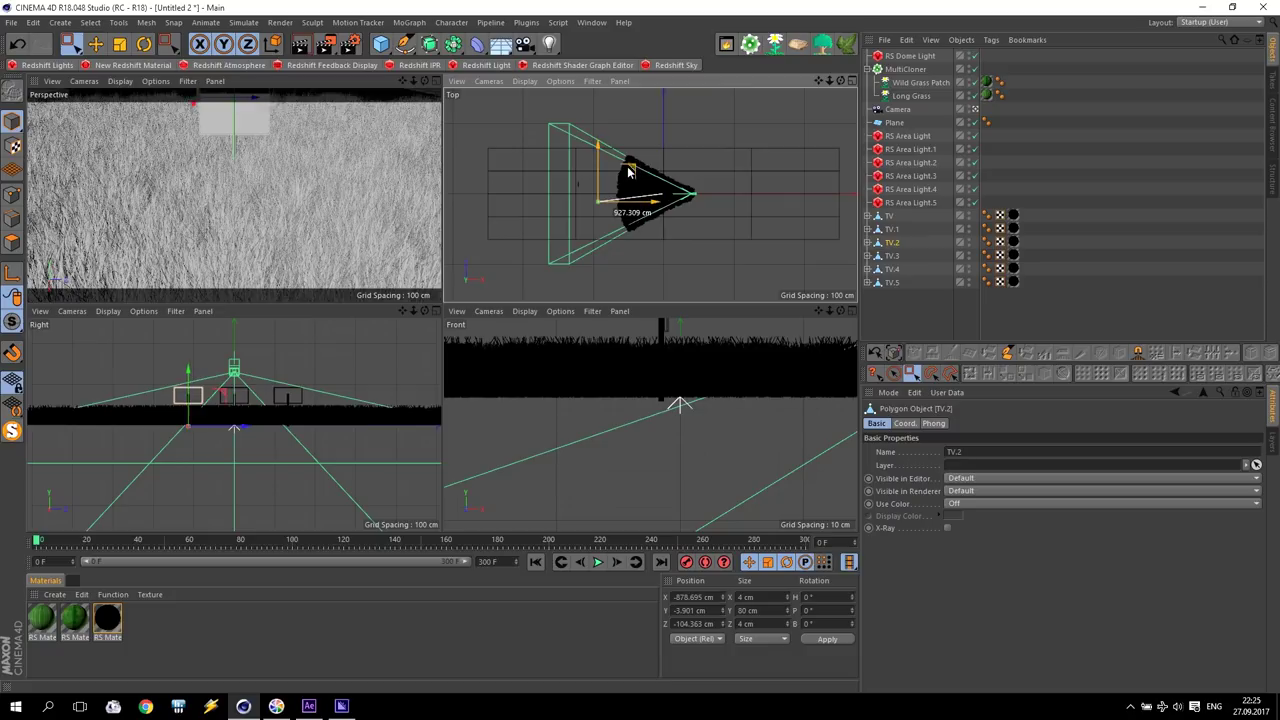
left_click(906, 69)
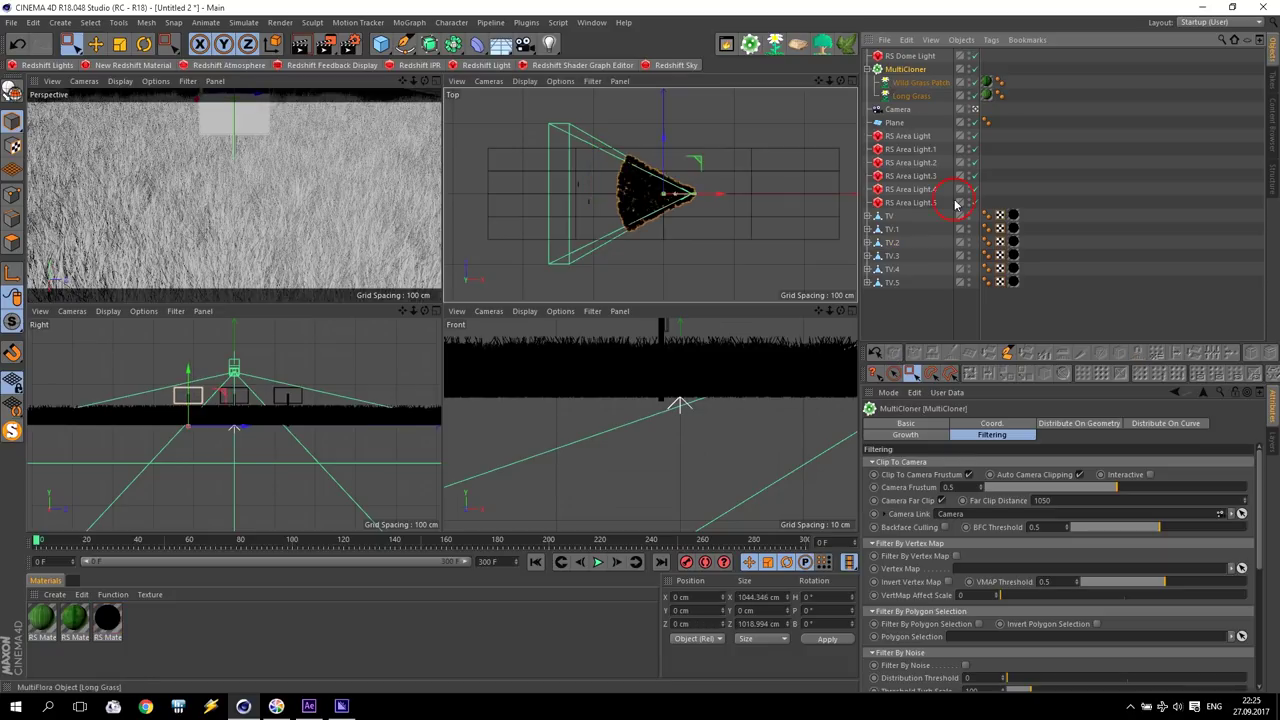
left_click(1068, 424)
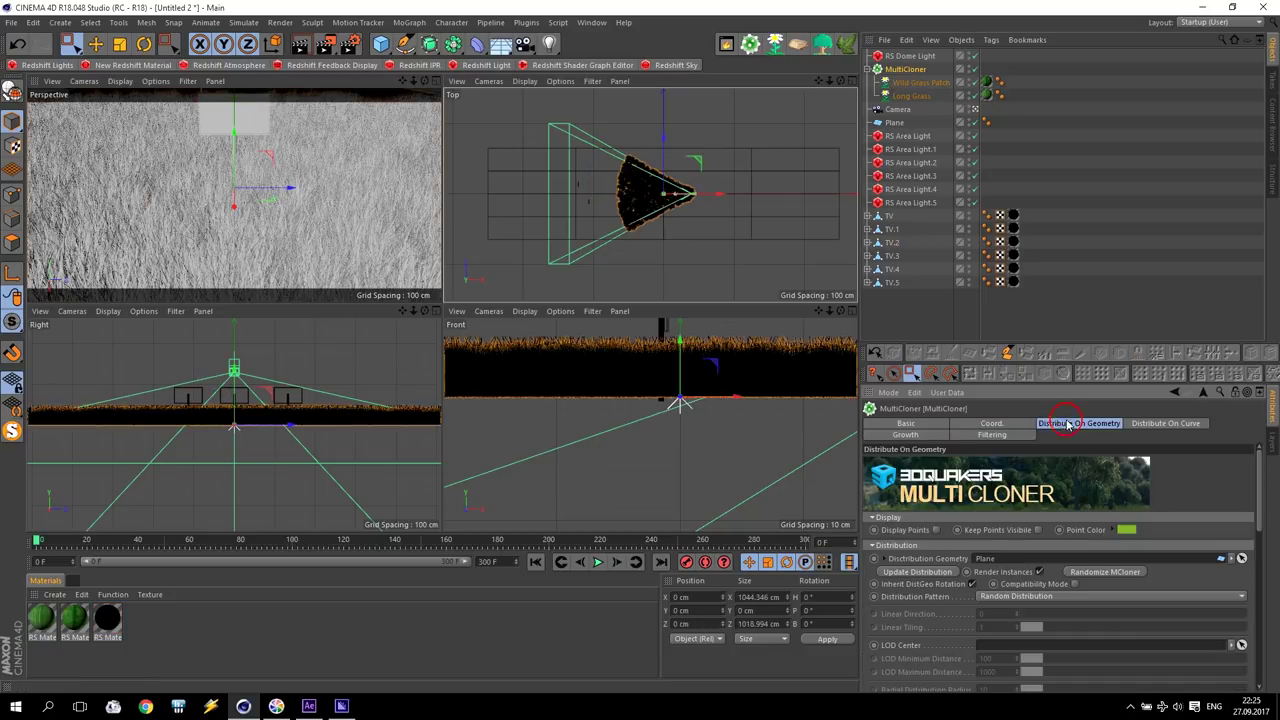
- Hide the cloned grass and zoom into a full-size Top view
left_click(936, 530)
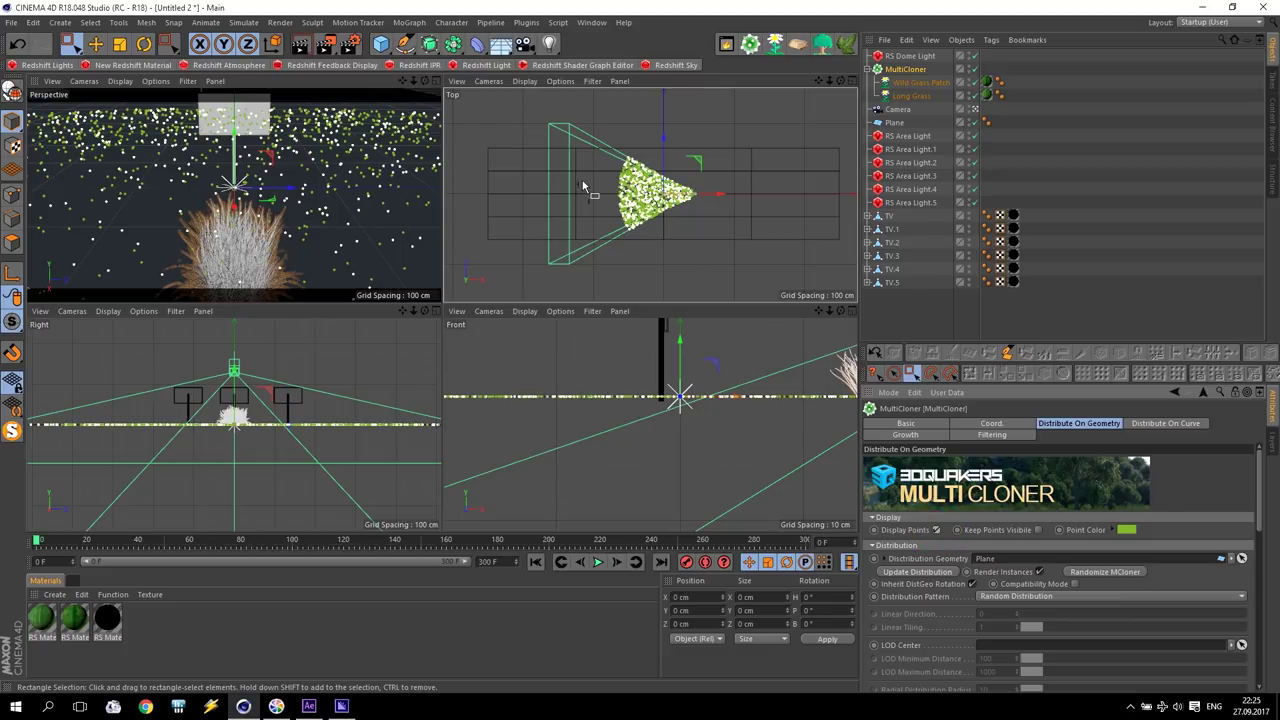
middle_click(584, 187)
scroll(322, 343, "up", 3)
scroll(310, 268, "up", 1)
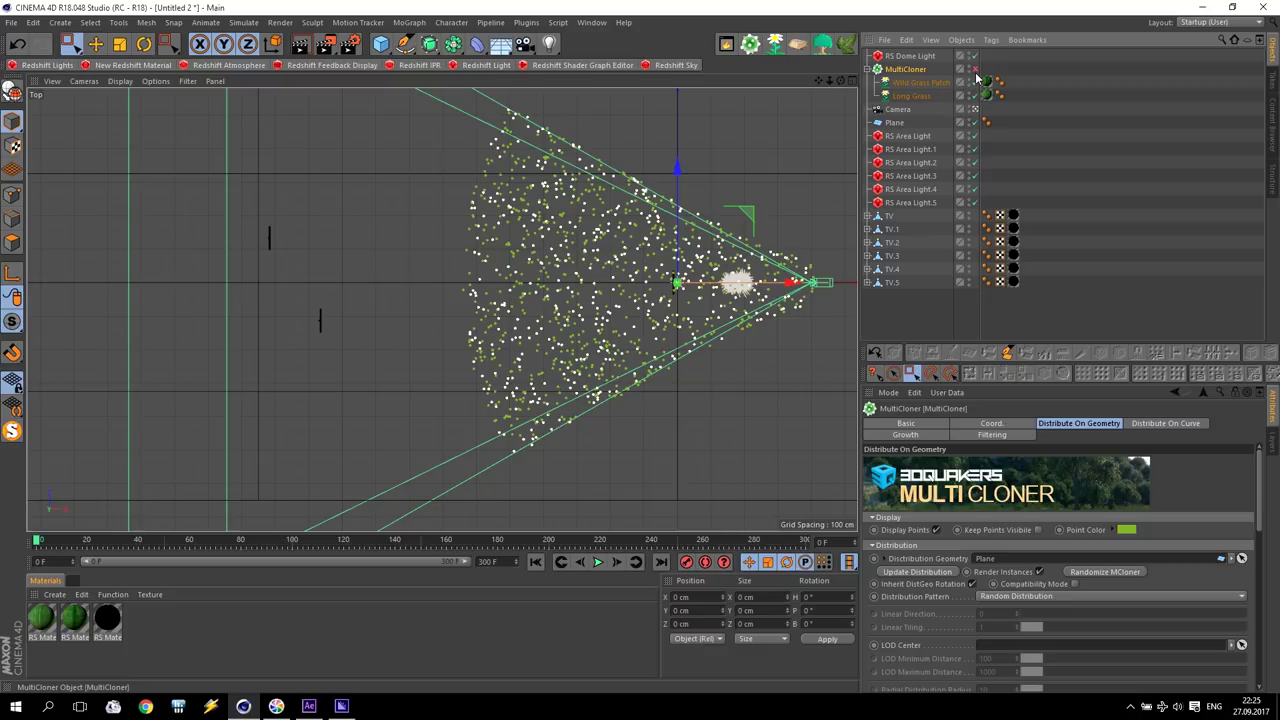
left_click(936, 530)
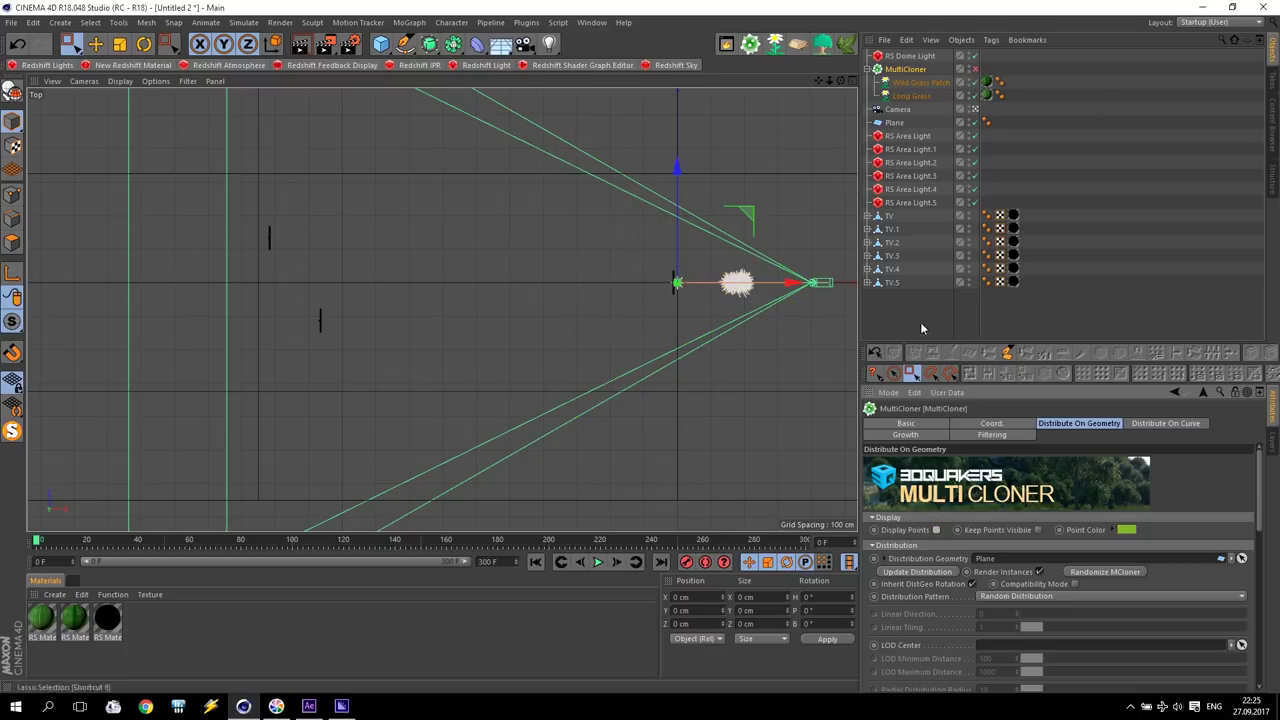
- Inspect the texture animation settings of RS Area Light.1 and RS Area Light.5
left_click(917, 151)
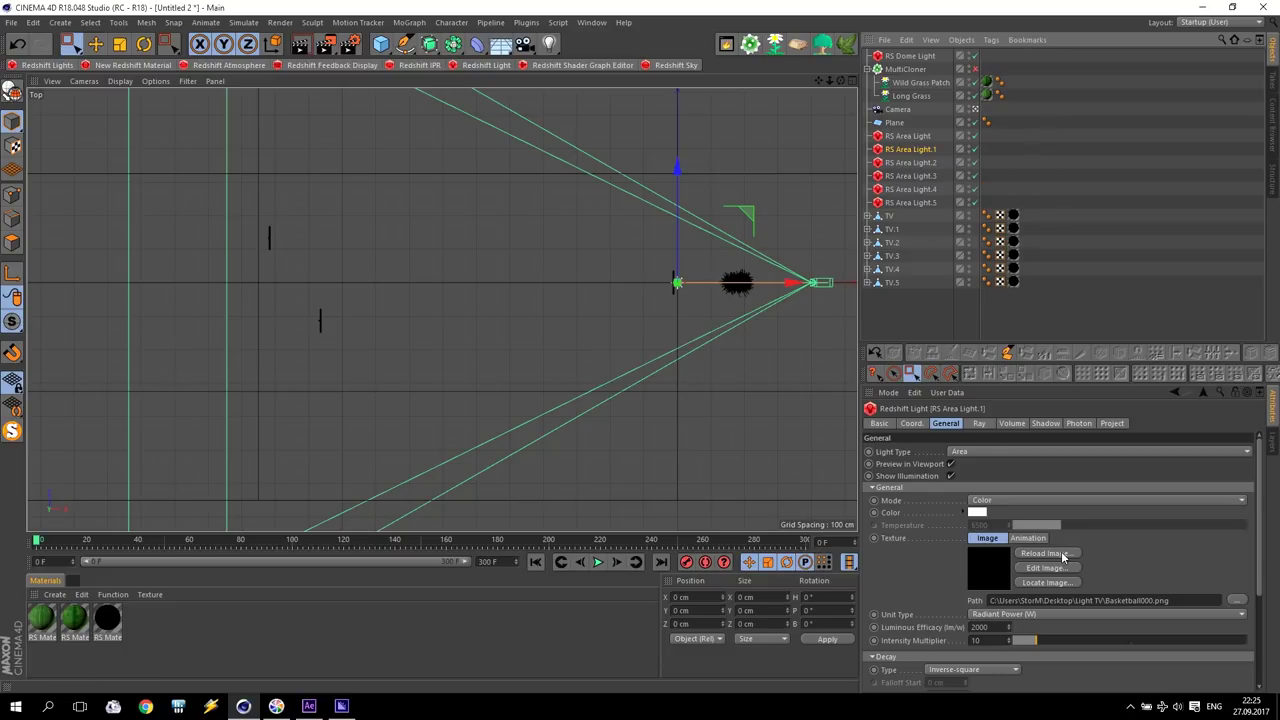
left_click(1030, 538)
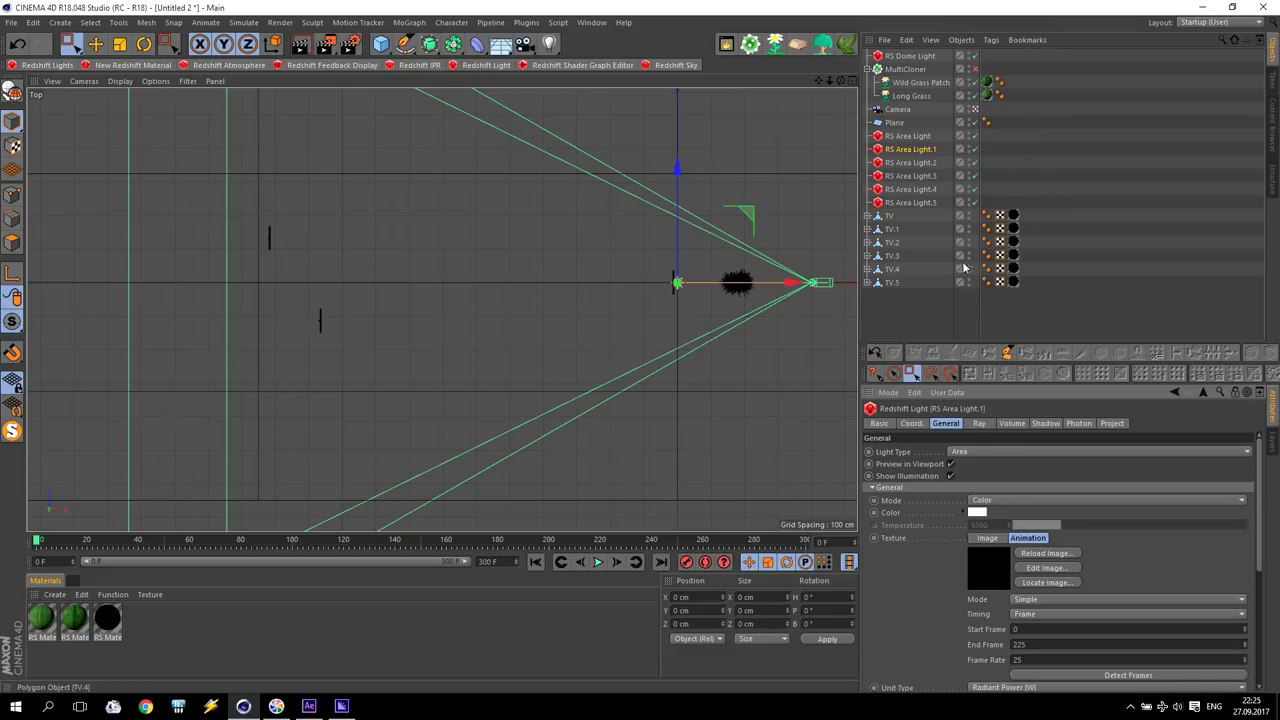
left_click(926, 201)
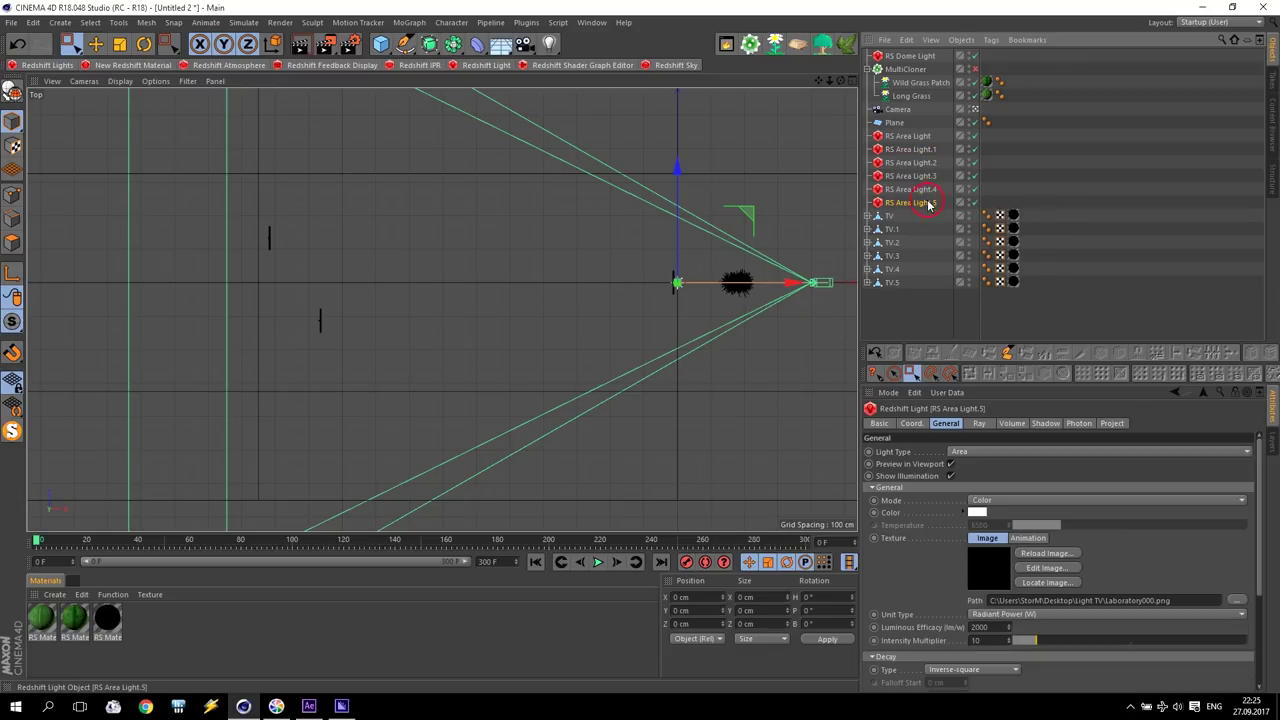
left_click(1031, 539)
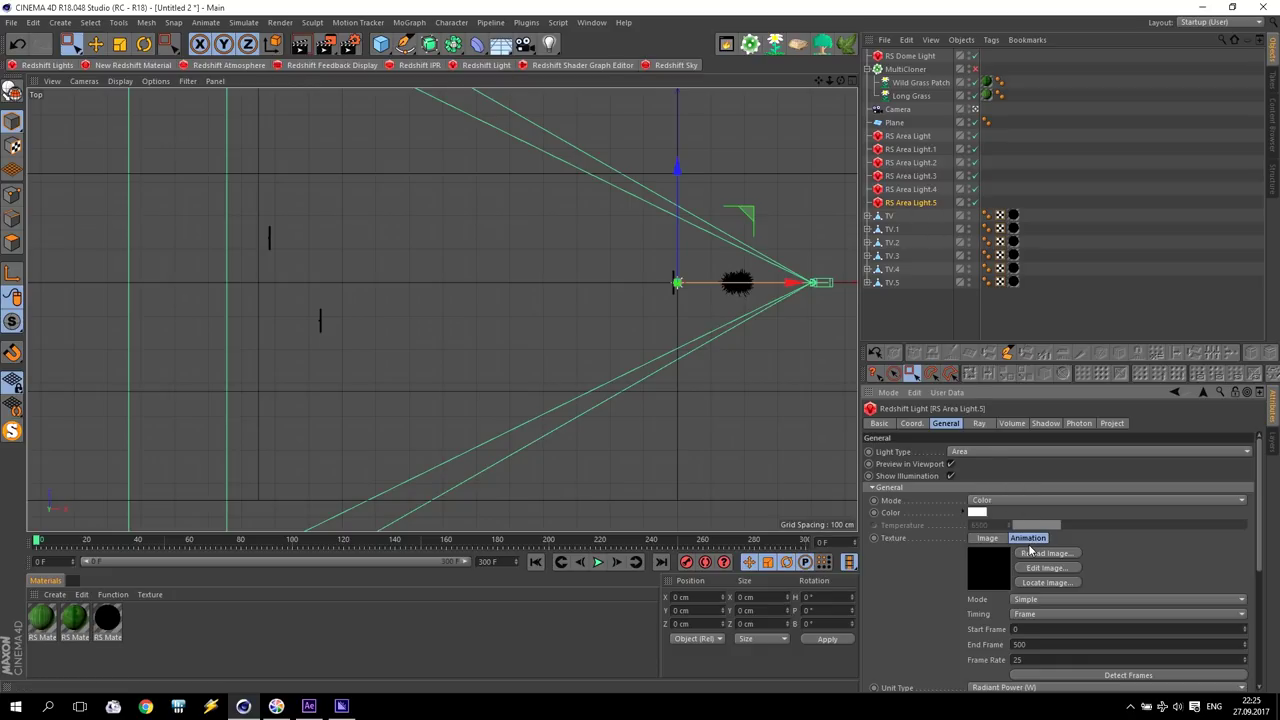
left_click(987, 538)
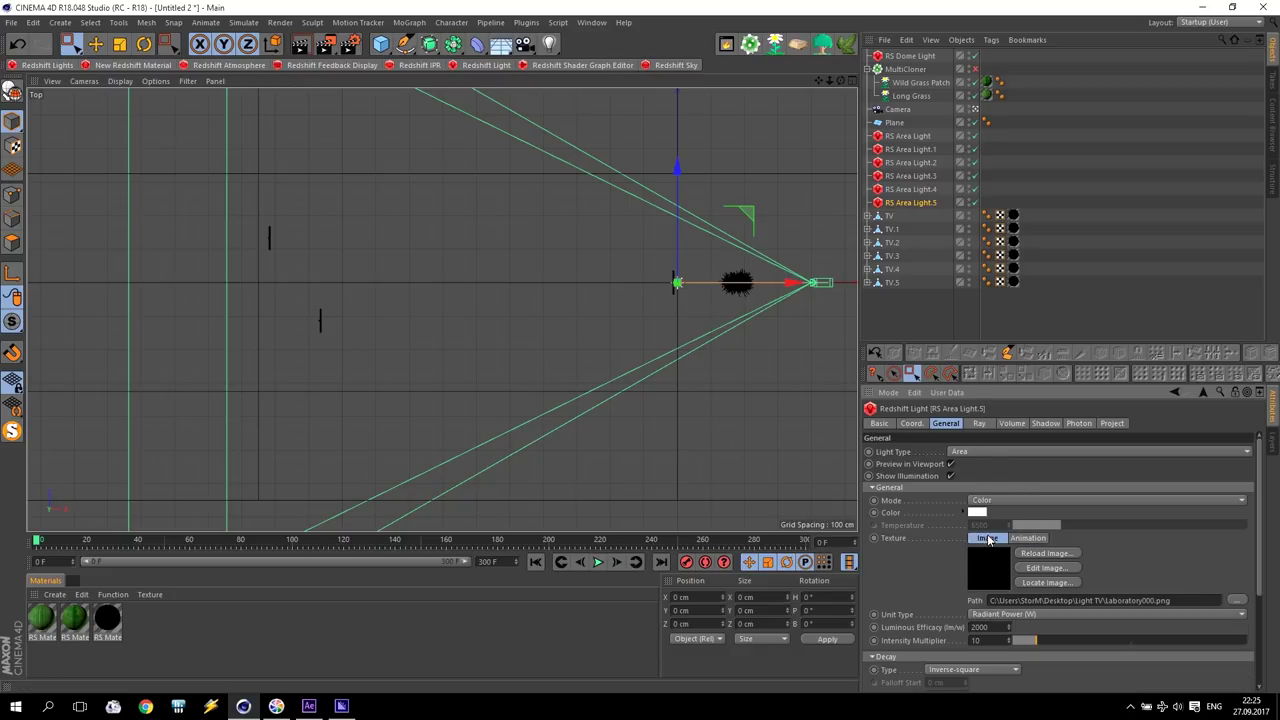
- Move TV.5 far left and TV.4 downward, undoing an accidental move of RS Area Light.4
left_click(891, 282)
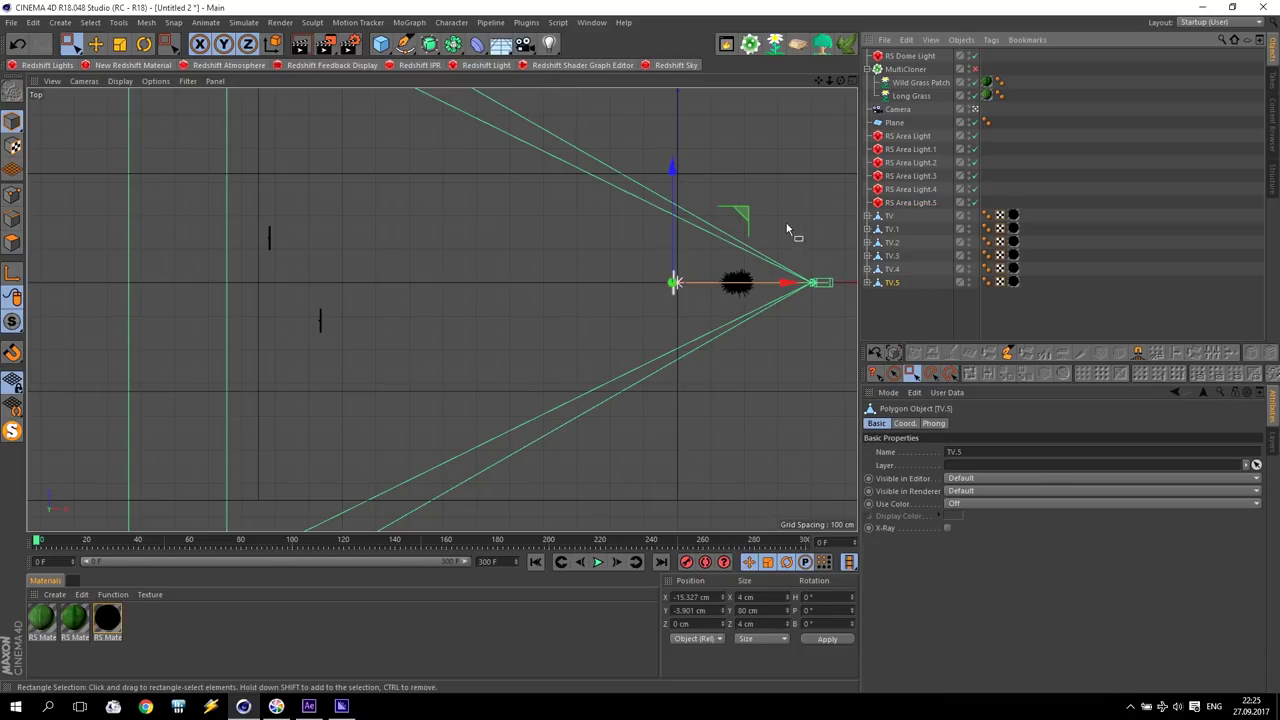
left_click_drag(738, 213, 431, 186)
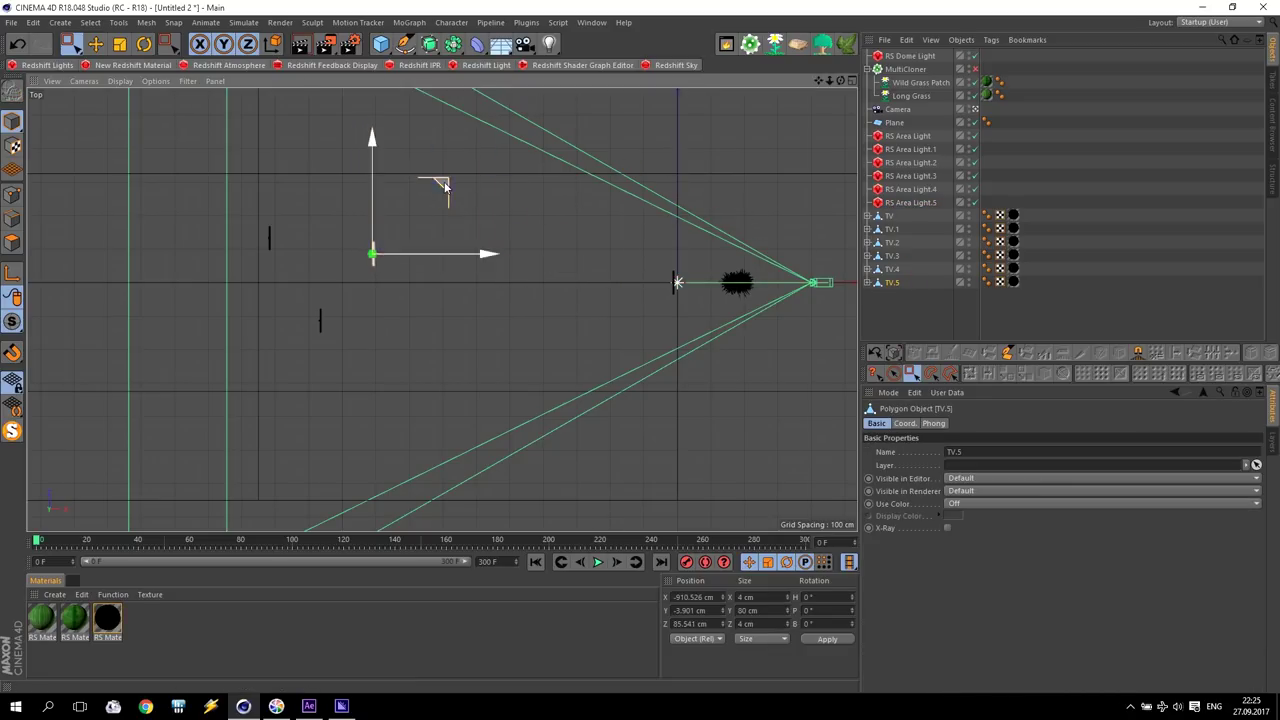
left_click(920, 189)
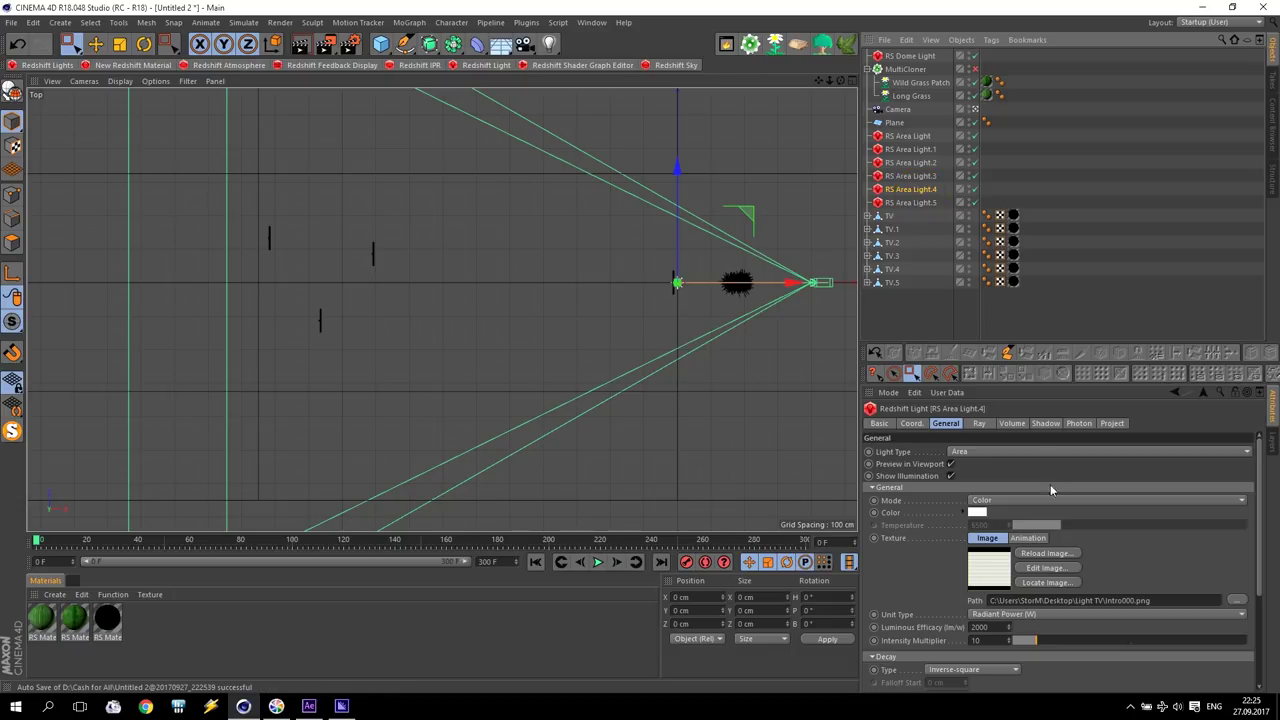
left_click(1028, 539)
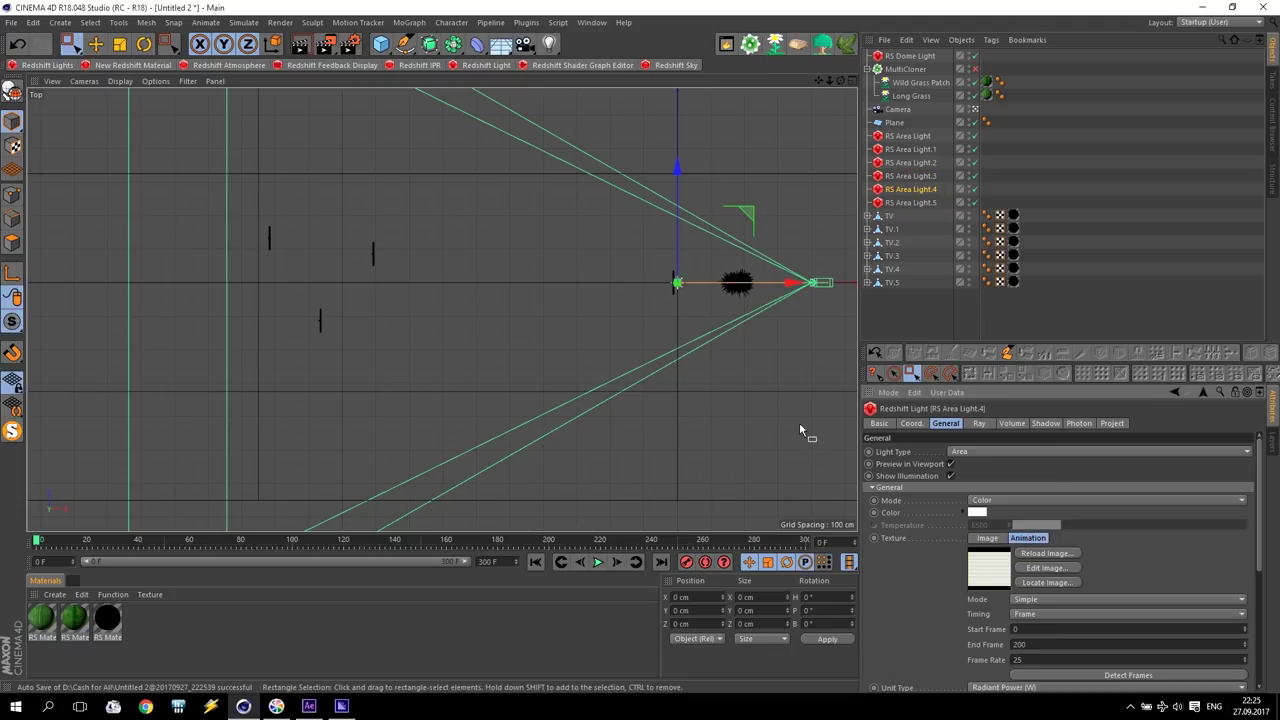
left_click_drag(749, 214, 758, 197)
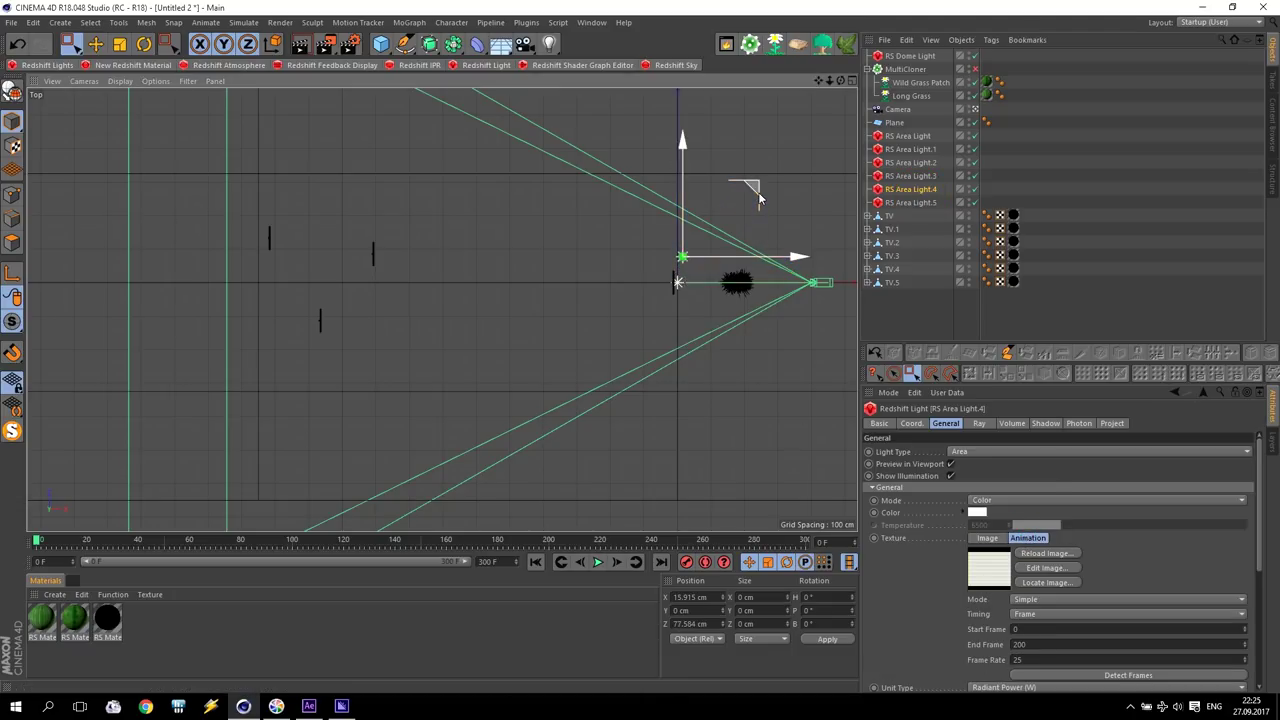
left_click(17, 43)
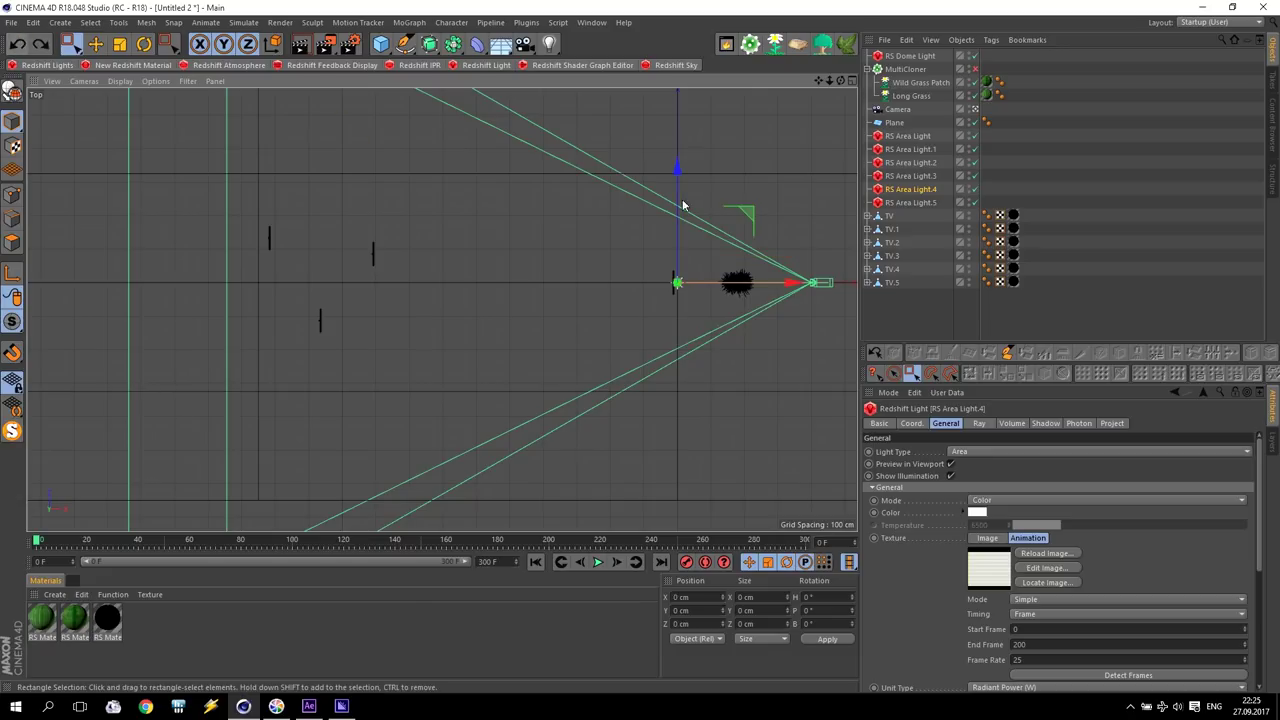
left_click(745, 218)
left_click_drag(745, 218, 737, 253)
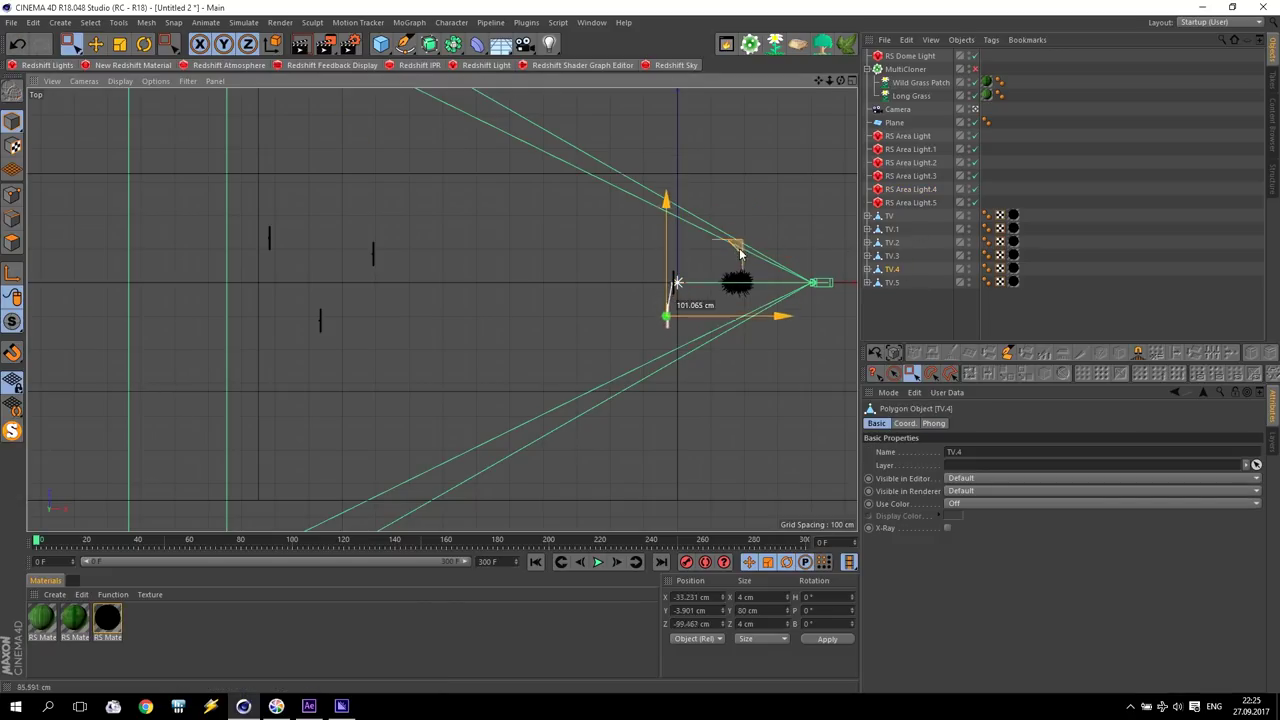
- Set RS Area Light.3's texture to Animation and move TV.3 left and up
left_click(918, 177)
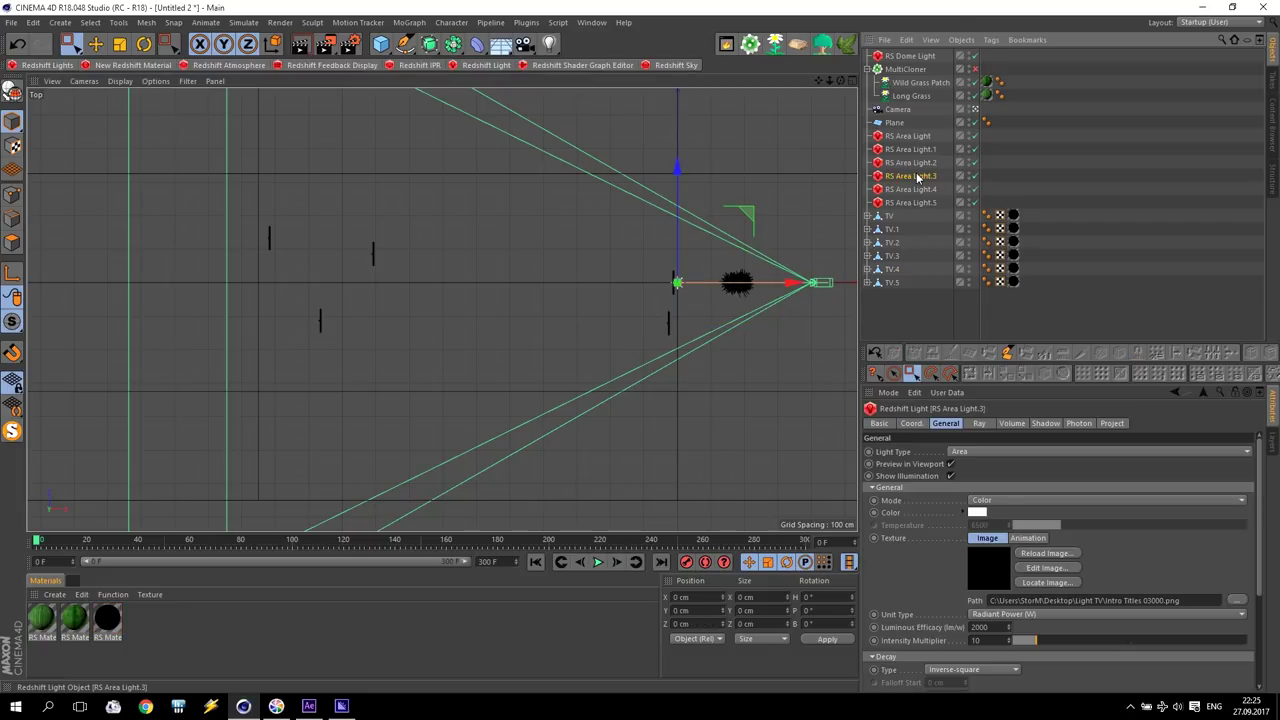
left_click(1025, 539)
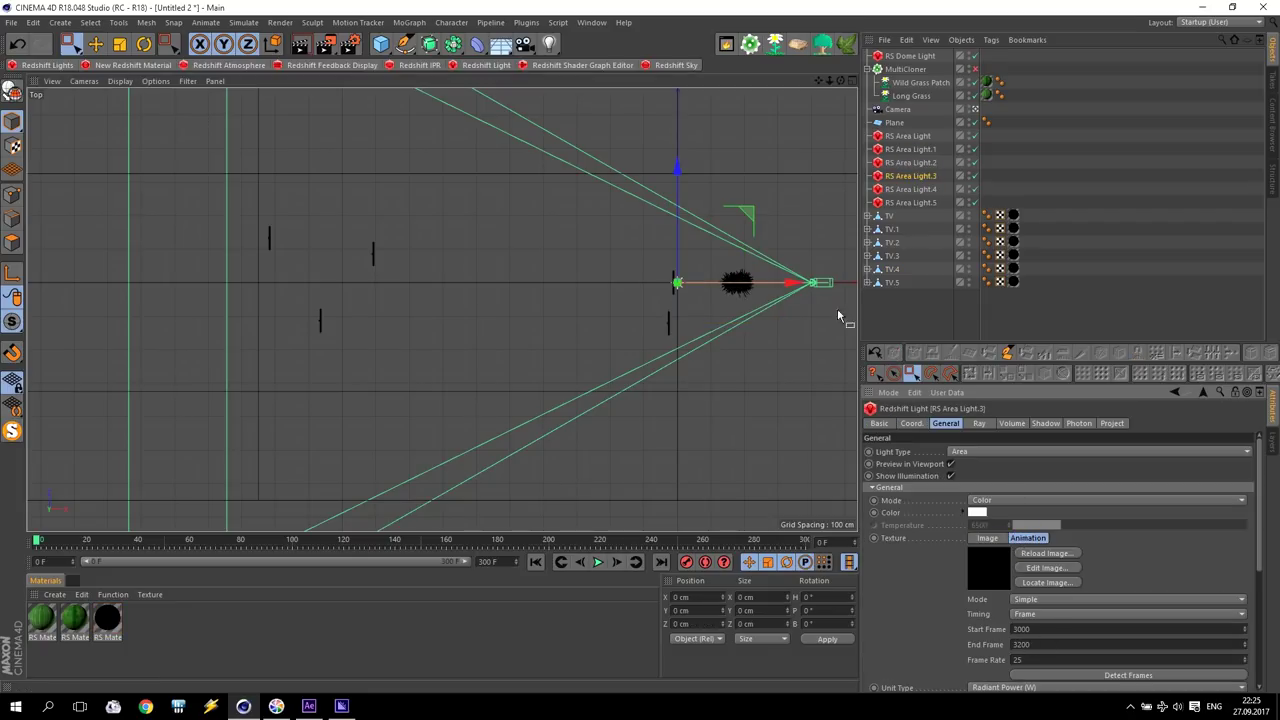
left_click(899, 258)
left_click_drag(737, 214, 663, 191)
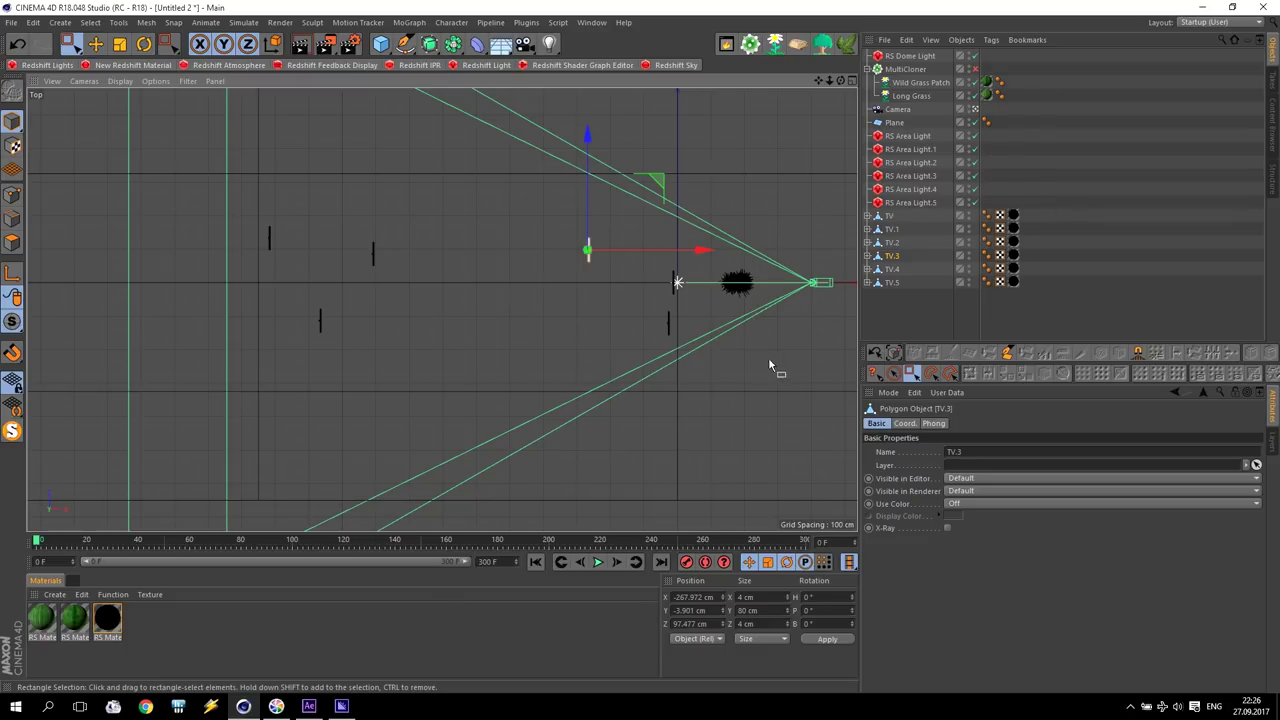
- Set RS Area Light.2's texture to Animation
left_click(926, 161)
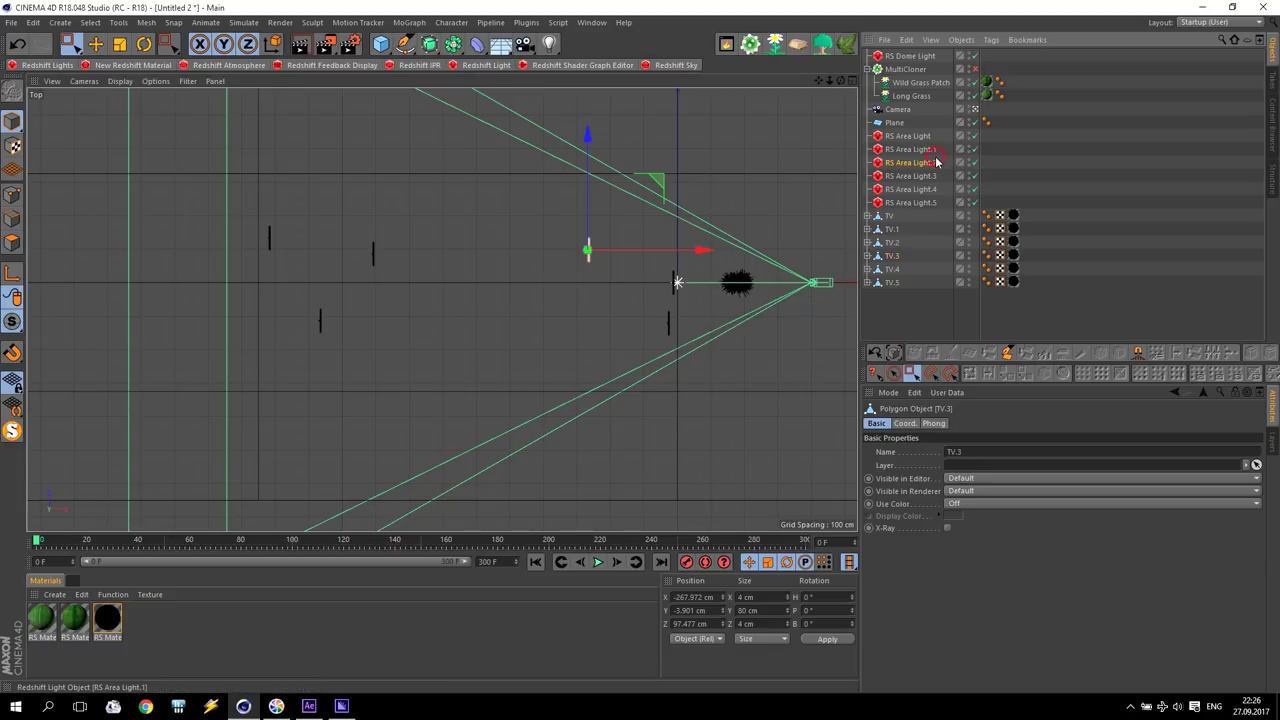
left_click(892, 242)
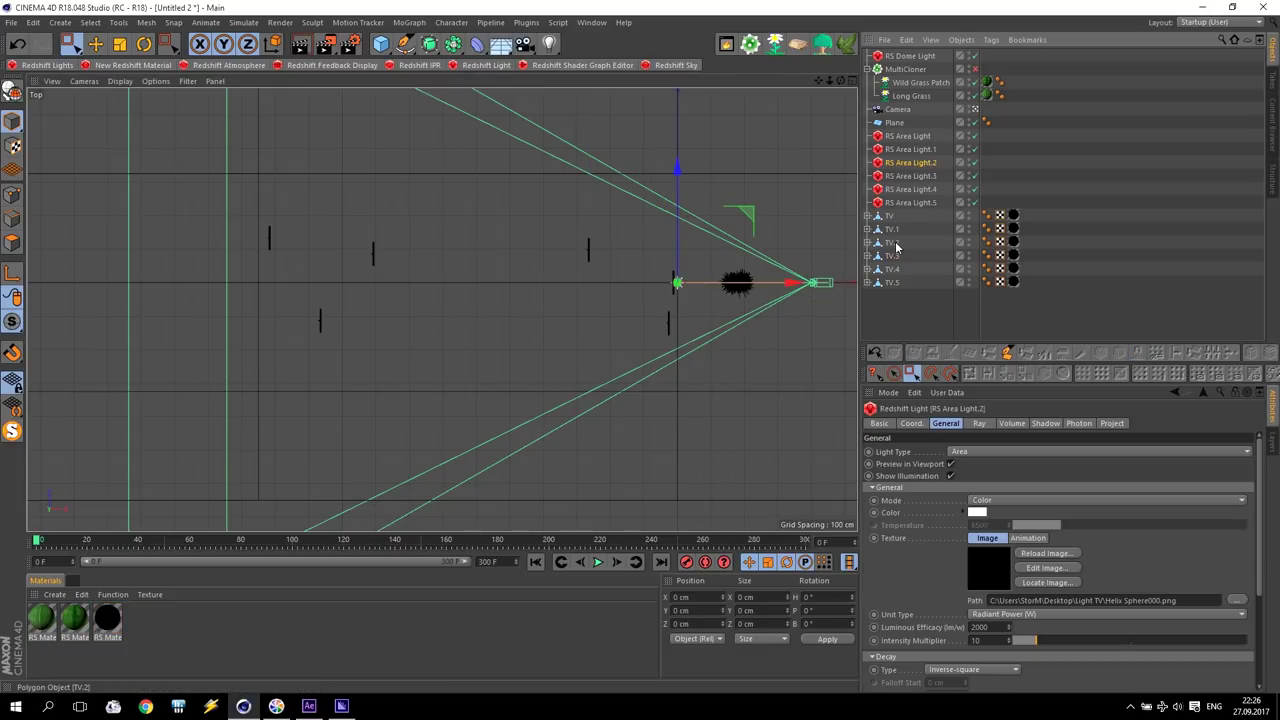
left_click(912, 163)
left_click(1027, 538)
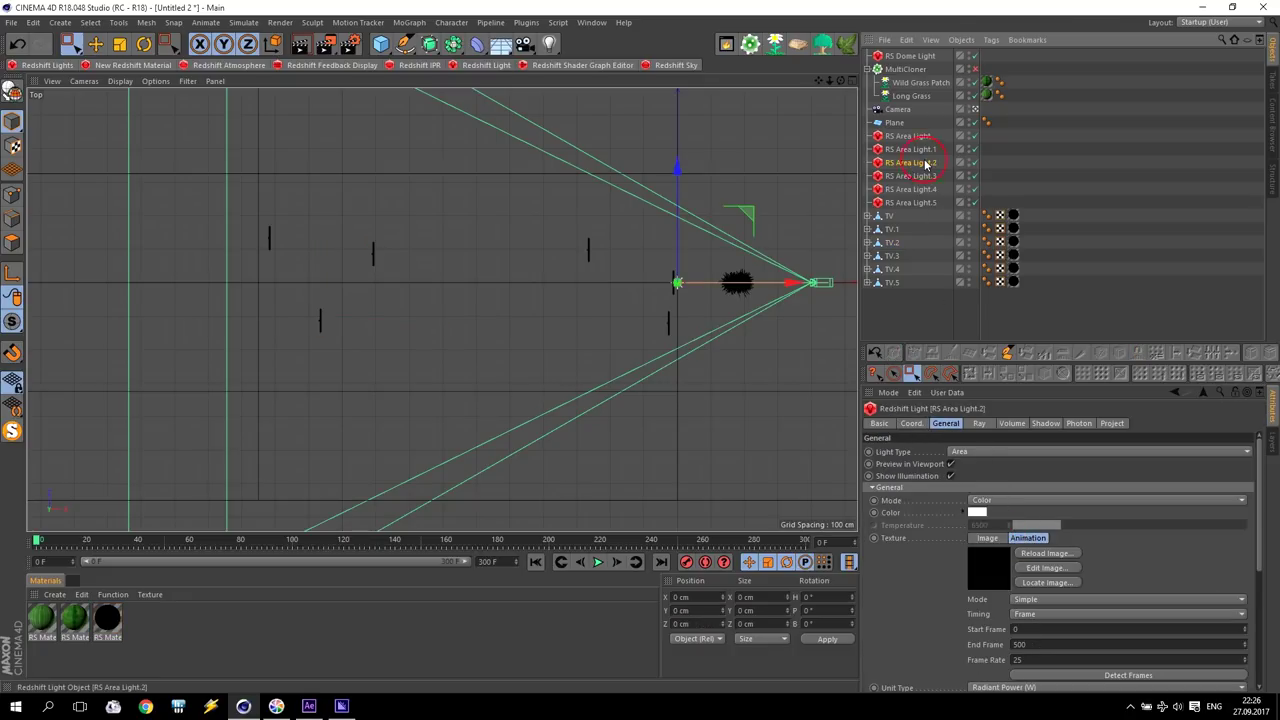
- Locate each TV screen in the scene, then set RS Area Light.1's texture to Animation
left_click(901, 247)
left_click(892, 249)
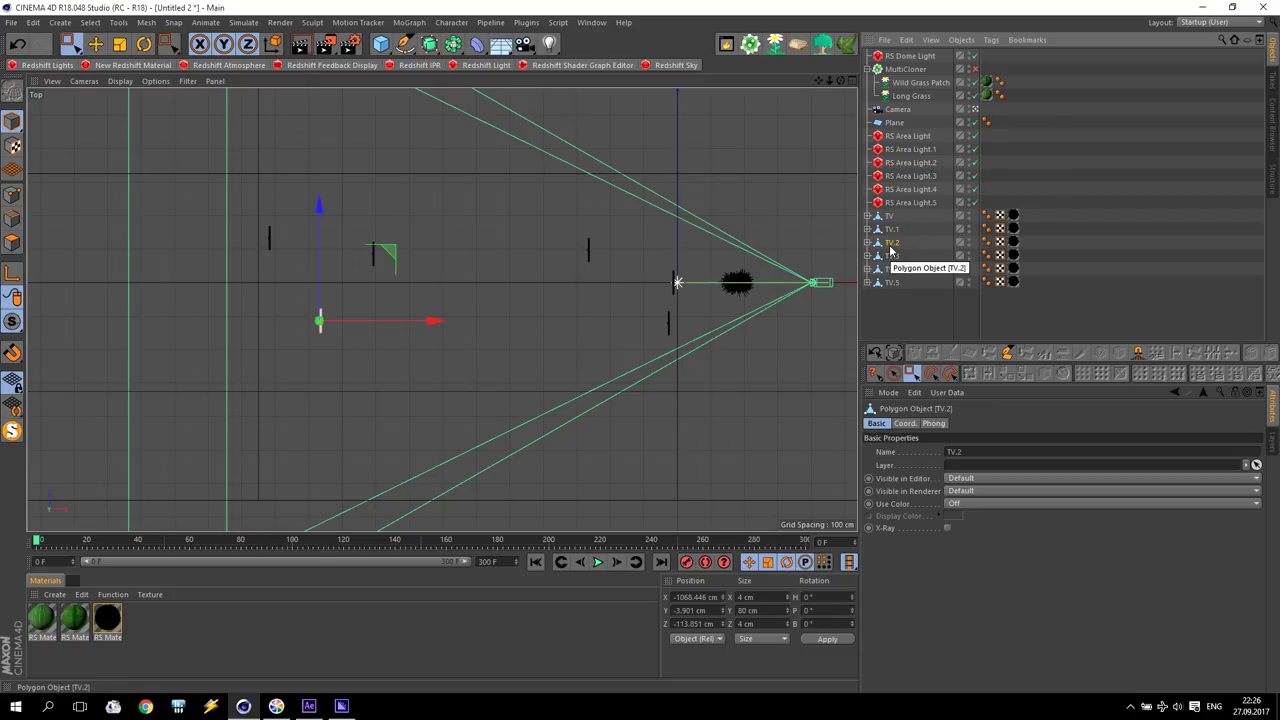
left_click(922, 164)
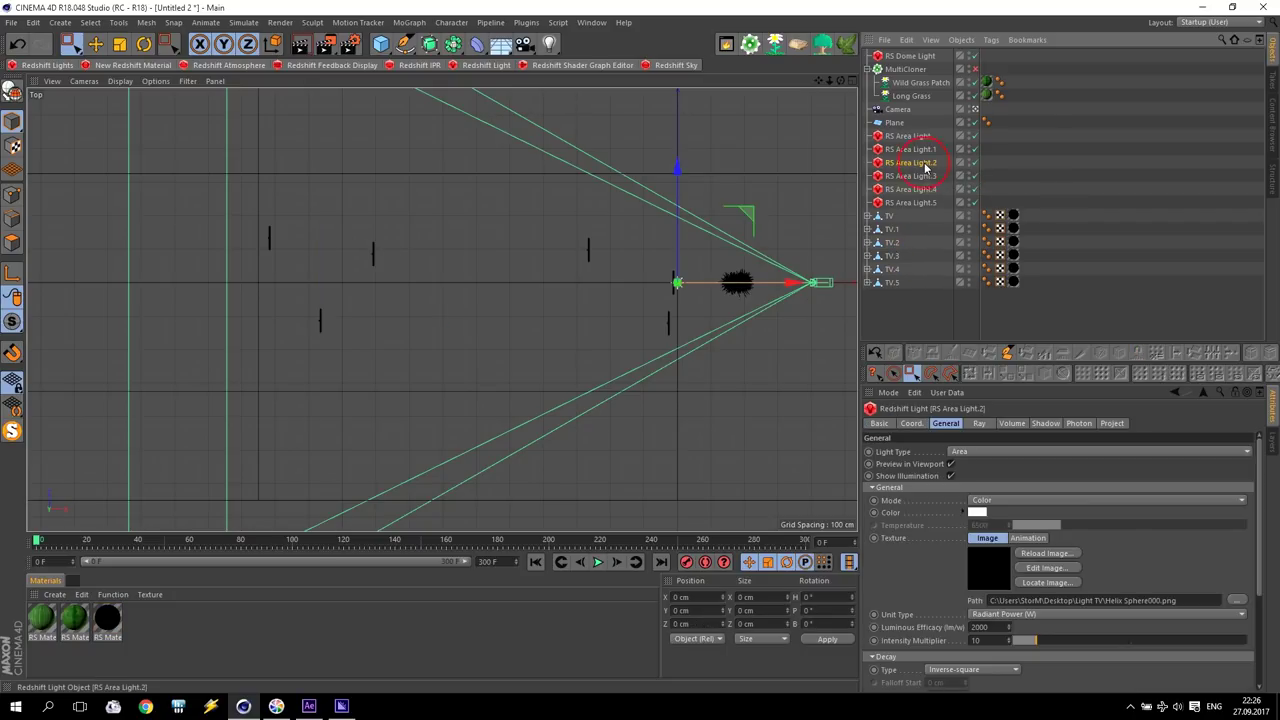
left_click(889, 218)
left_click(892, 232)
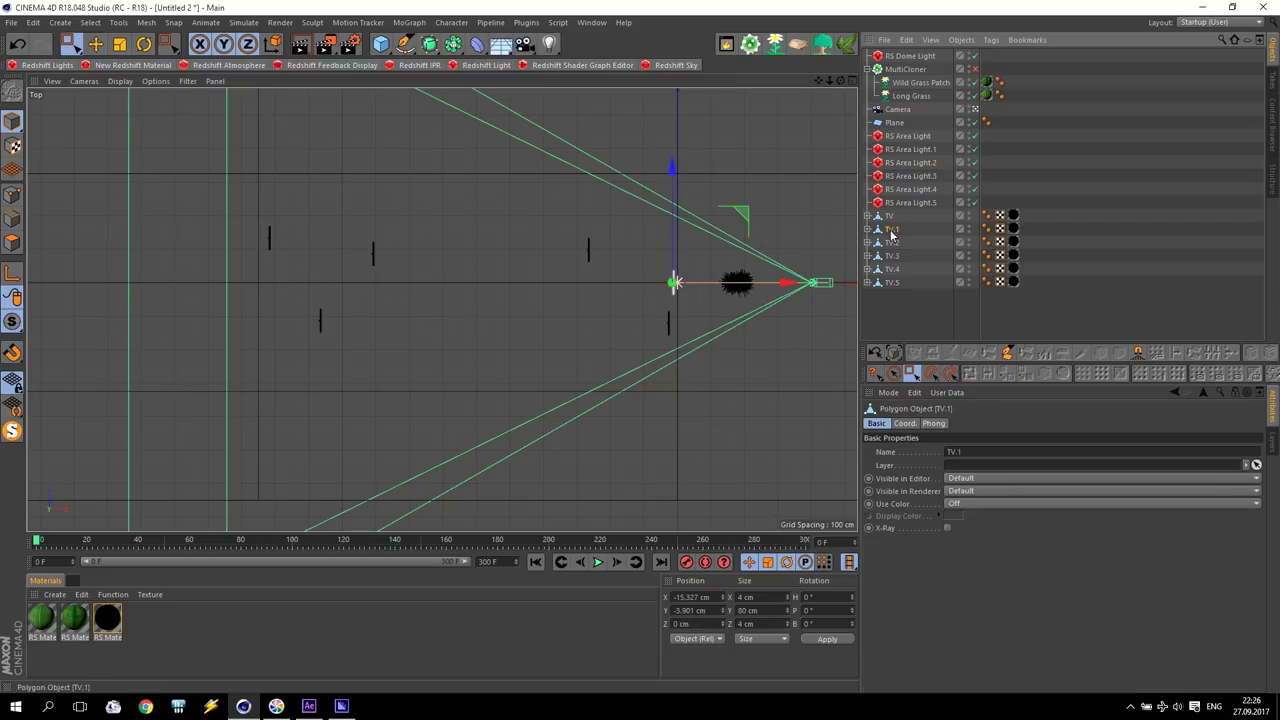
left_click(890, 246)
left_click(892, 258)
left_click(891, 270)
left_click(890, 283)
left_click(893, 245)
left_click(892, 230)
left_click(932, 150)
left_click(1026, 539)
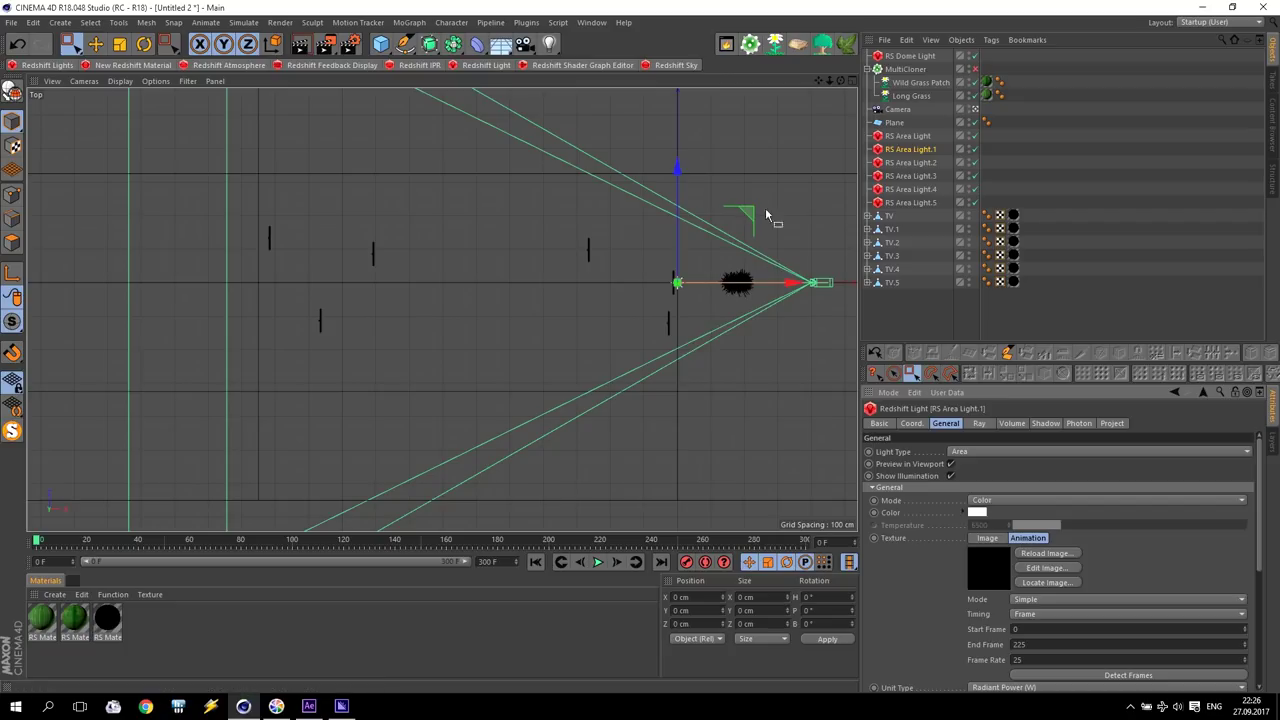
- Move TV.1 and TV.4 to the left along X
left_click(887, 235)
mouse_move(748, 214)
left_mouse_down()
mouse_move(598, 241)
mouse_move(566, 232)
left_mouse_up()
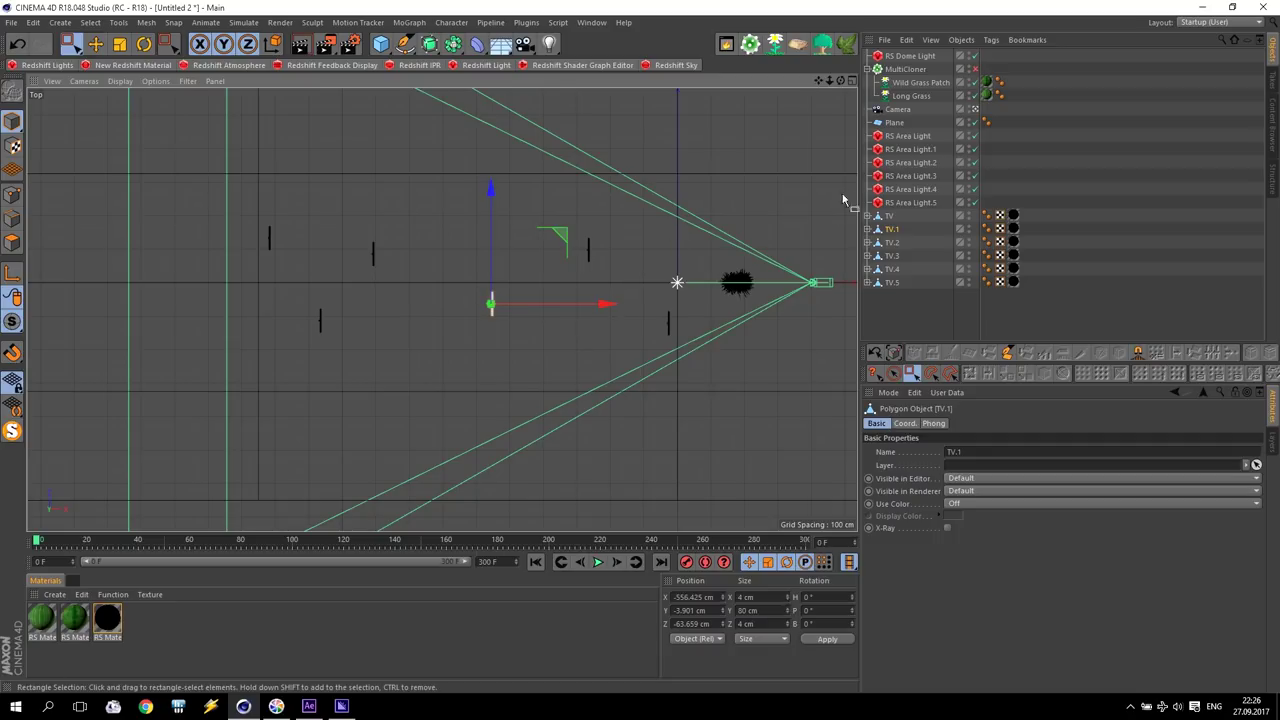
left_click(890, 217)
left_click(897, 284)
left_click(893, 269)
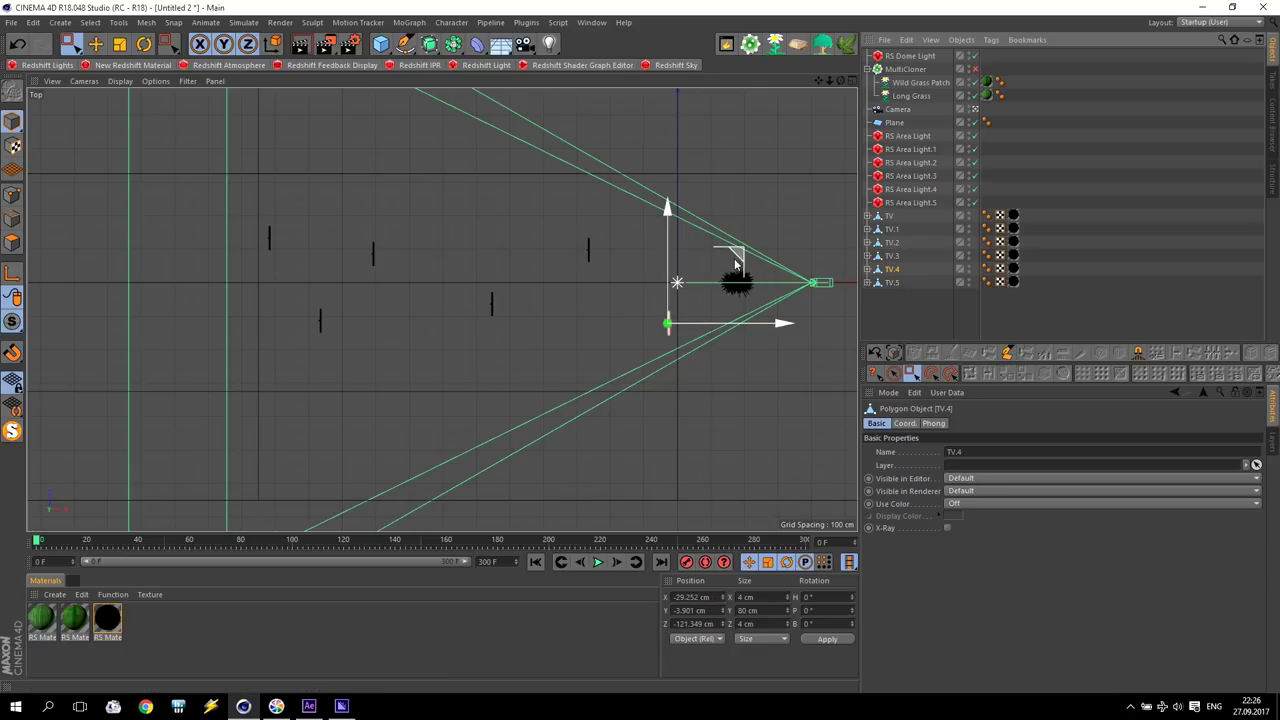
left_click_drag(740, 251, 722, 250)
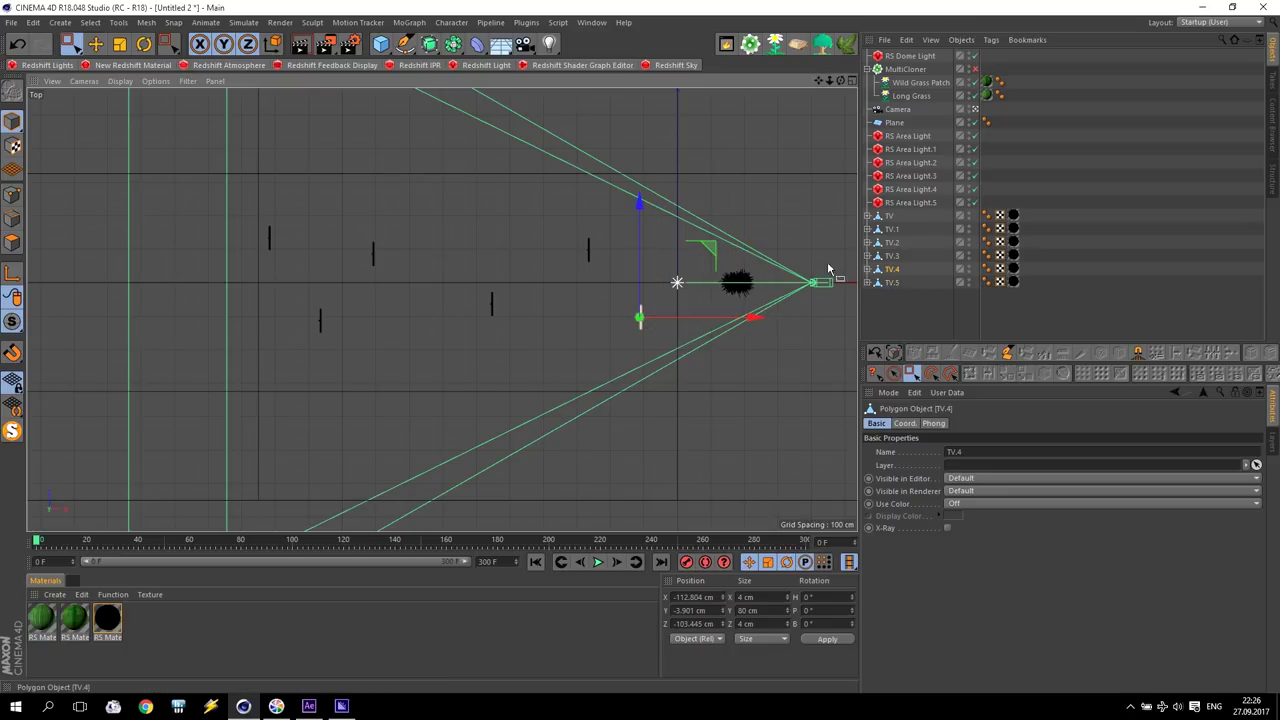
middle_click(598, 243)
left_click_drag(143, 177, 157, 166)
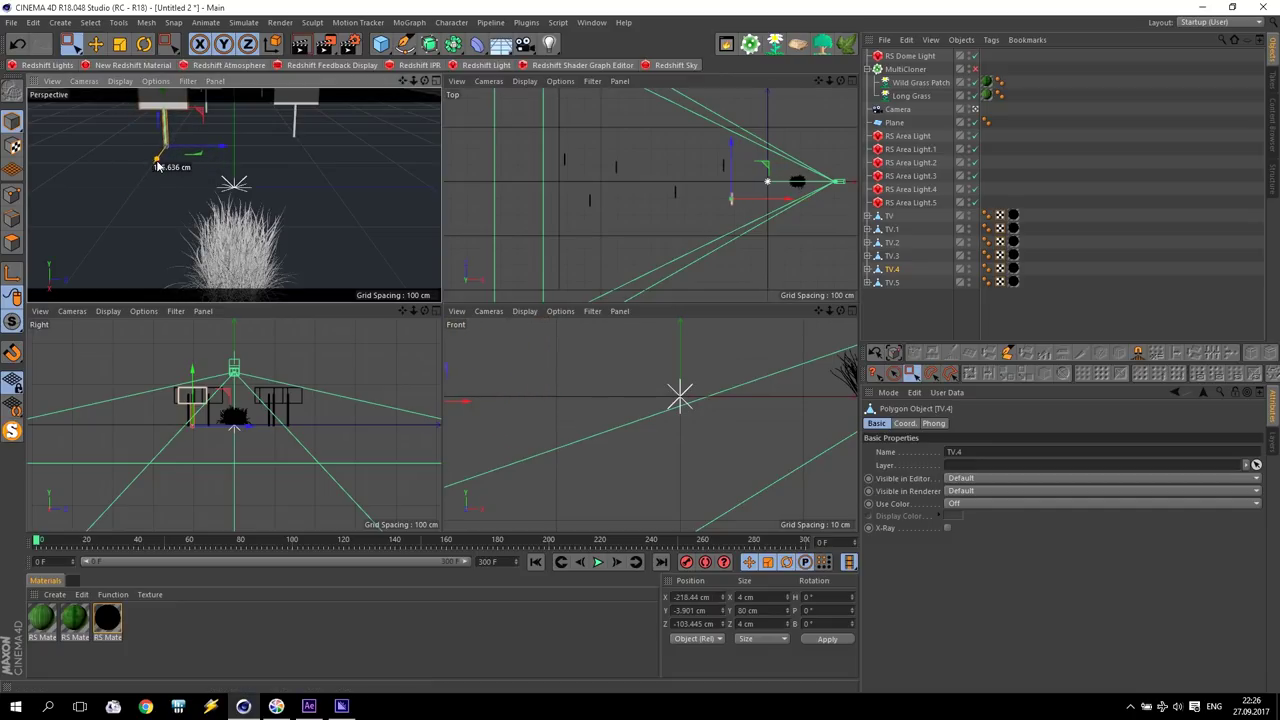
- Move TV.3 left along X and preview the animation up to frame 250
middle_click(667, 170)
left_click(891, 255)
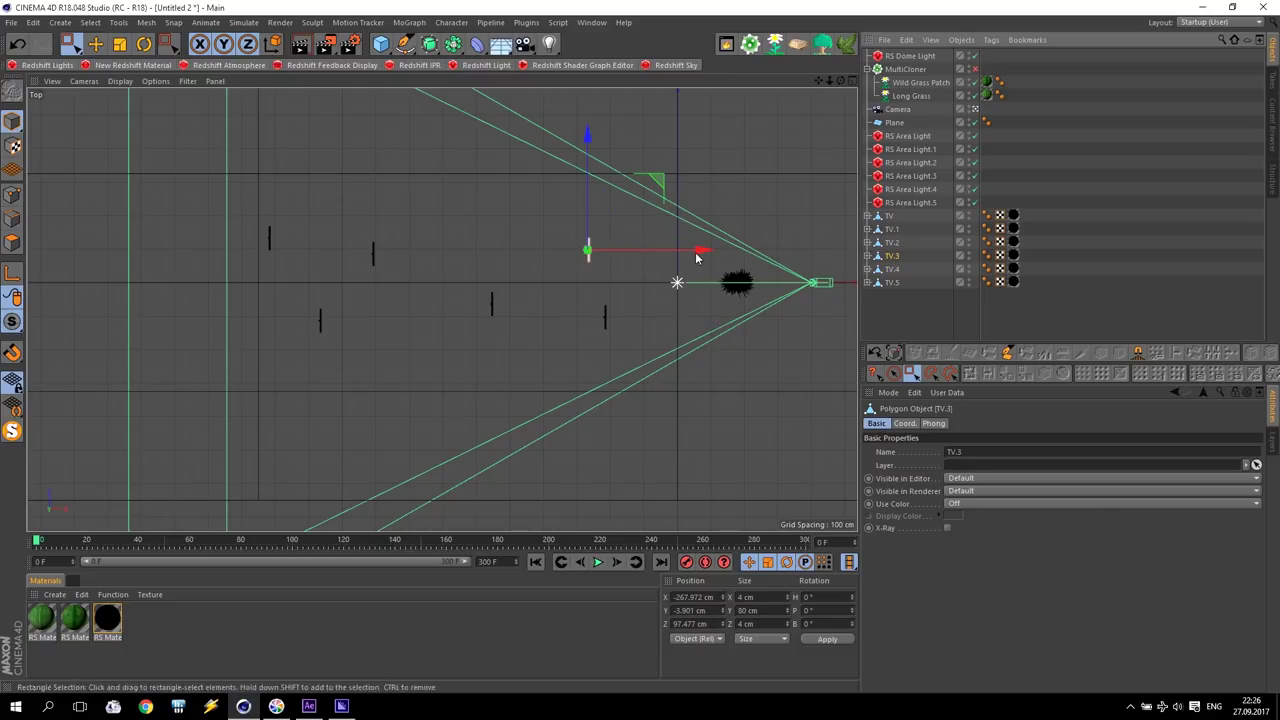
left_click_drag(643, 257, 589, 255)
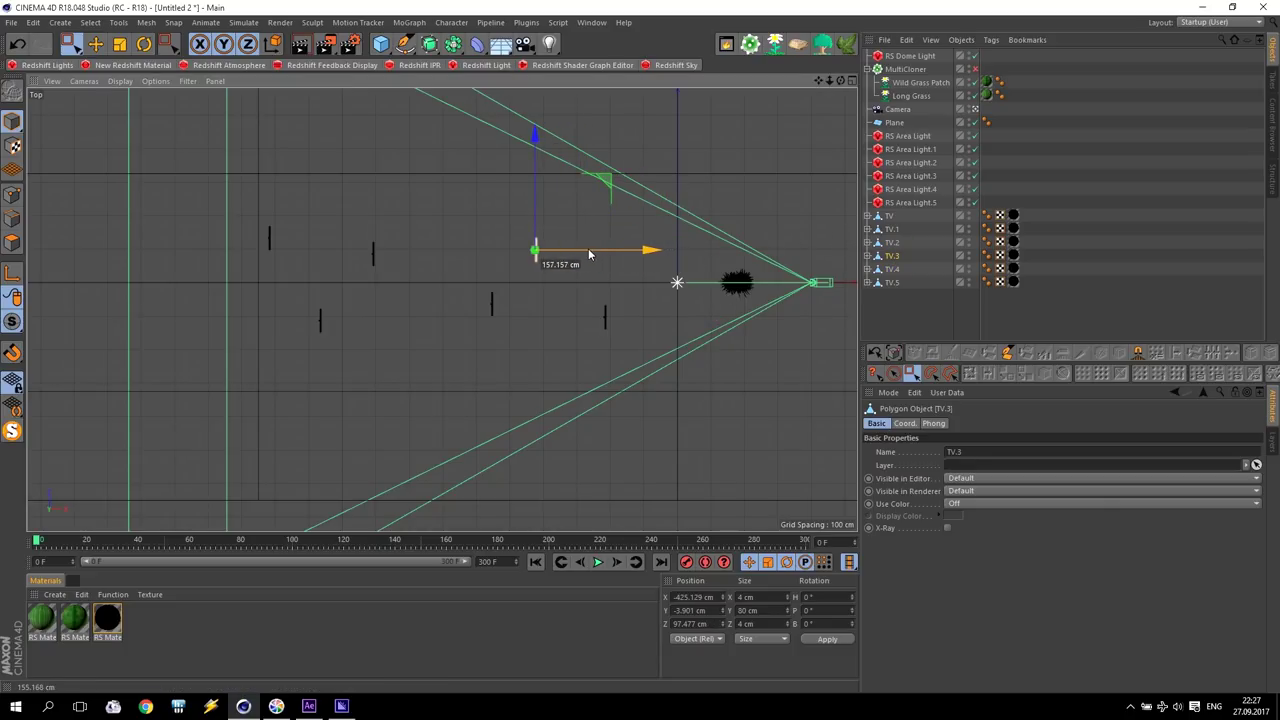
middle_click(533, 262)
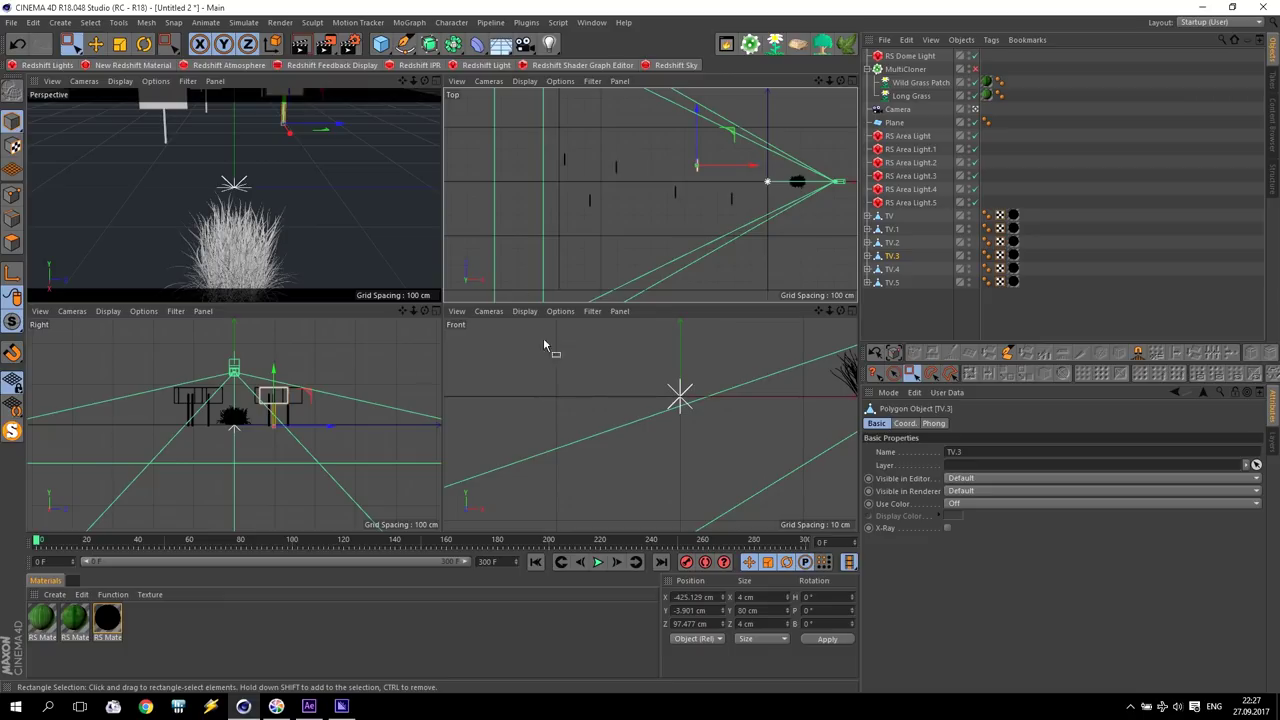
left_click_drag(383, 540, 682, 560)
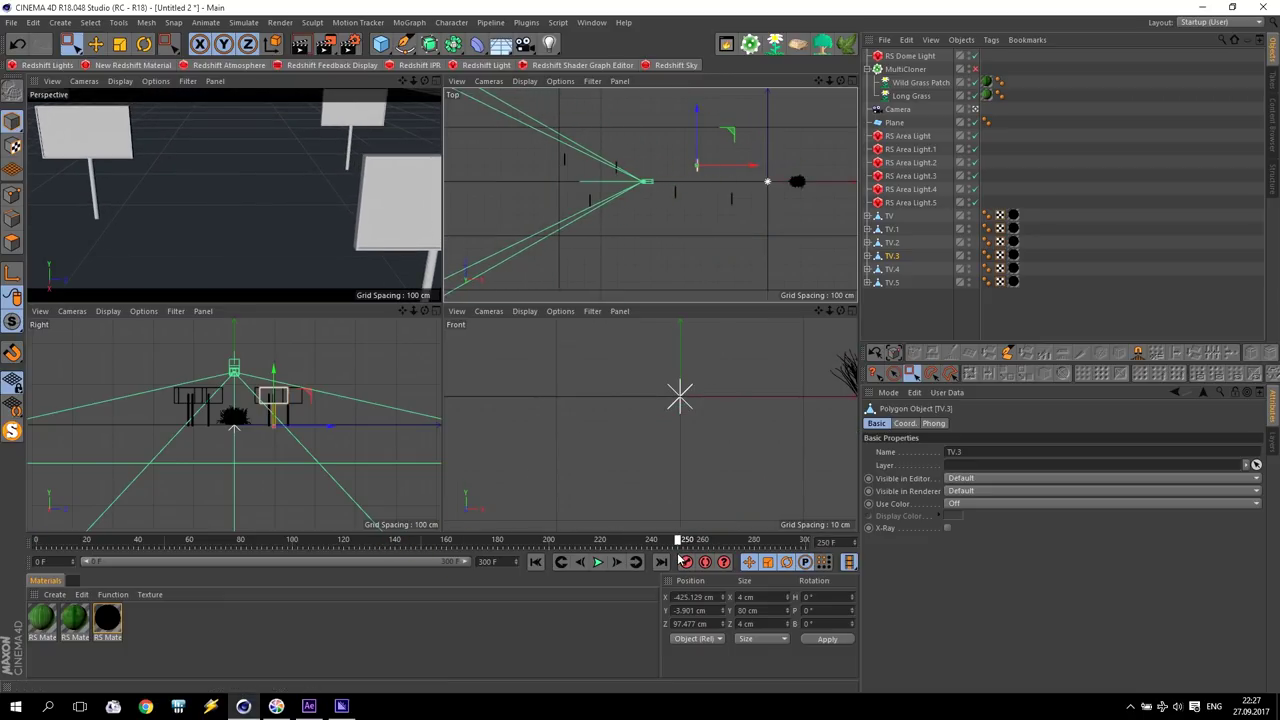
middle_click(603, 210)
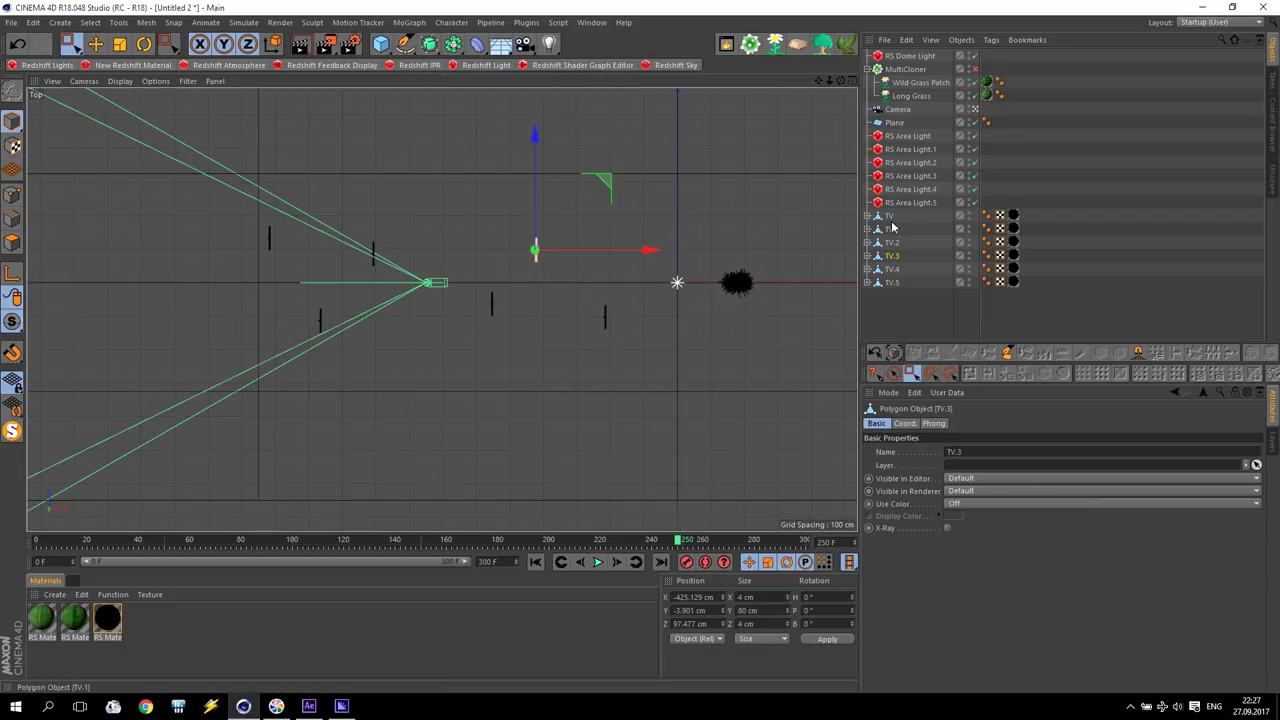
- Select the TV, TV.2 and TV.5 screens together
left_click(893, 229)
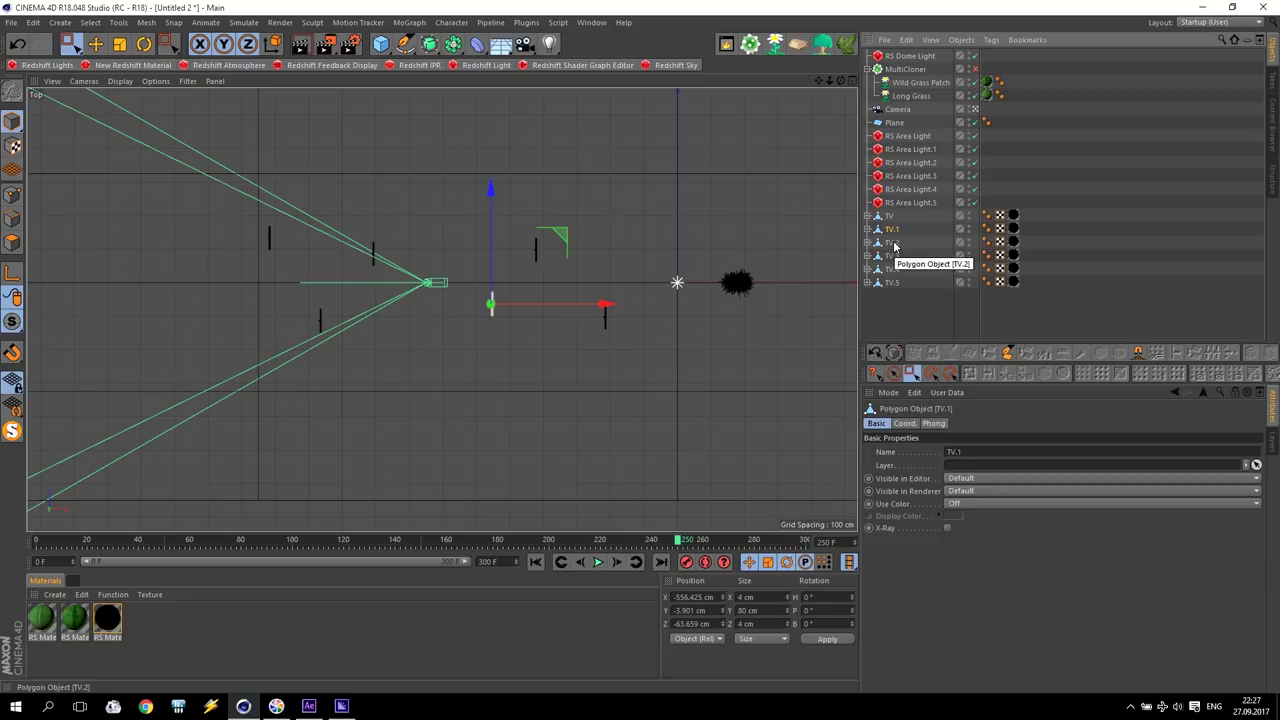
left_click(890, 257)
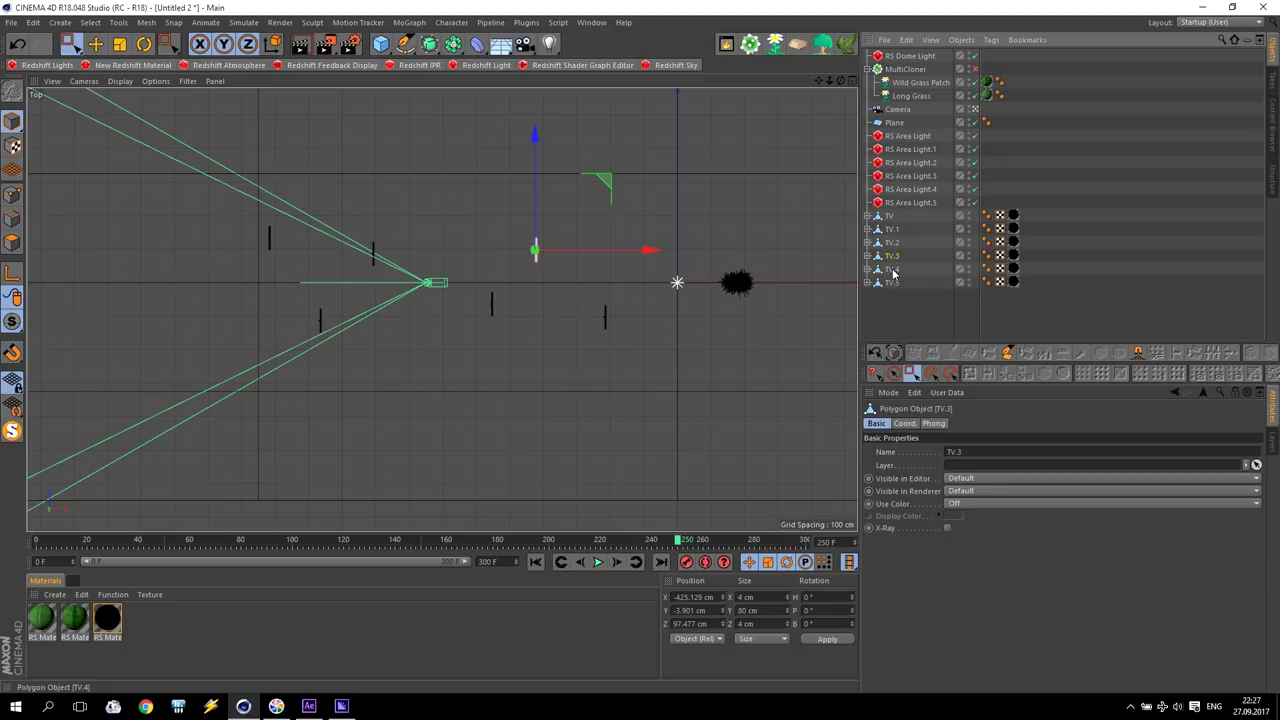
left_click(892, 216)
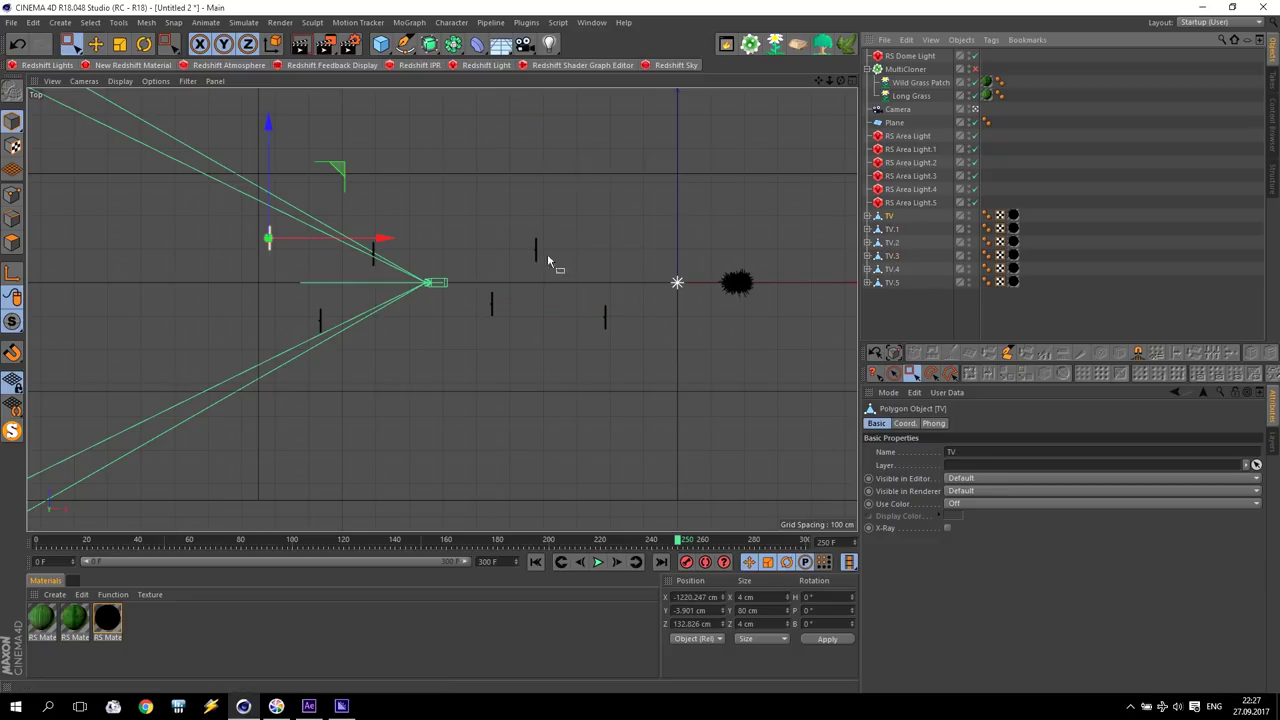
left_click(892, 230)
left_click(900, 248)
left_click(891, 218, "ctrl")
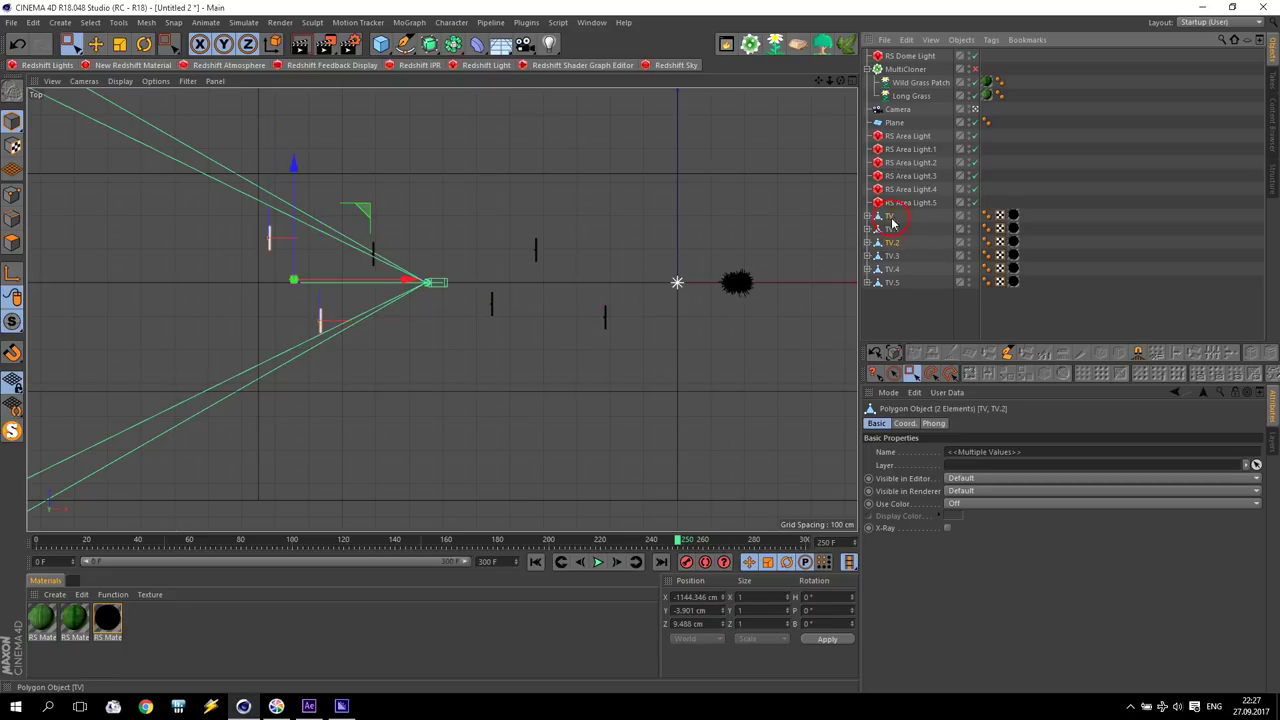
left_click(895, 272, "ctrl")
left_click(895, 272, "ctrl")
left_click(893, 283, "ctrl")
- Shift TV, TV.2 and TV.5 together along X and nudge TV.1 right
left_click_drag(409, 281, 503, 282)
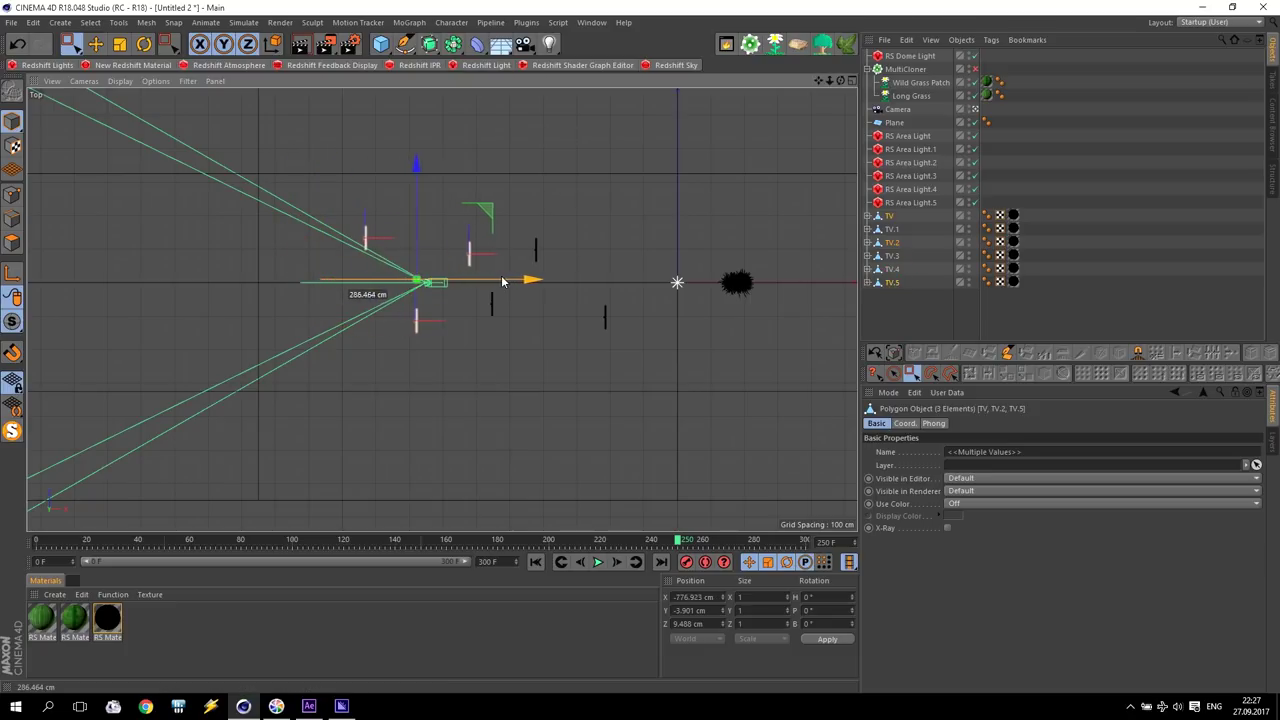
middle_click(438, 272)
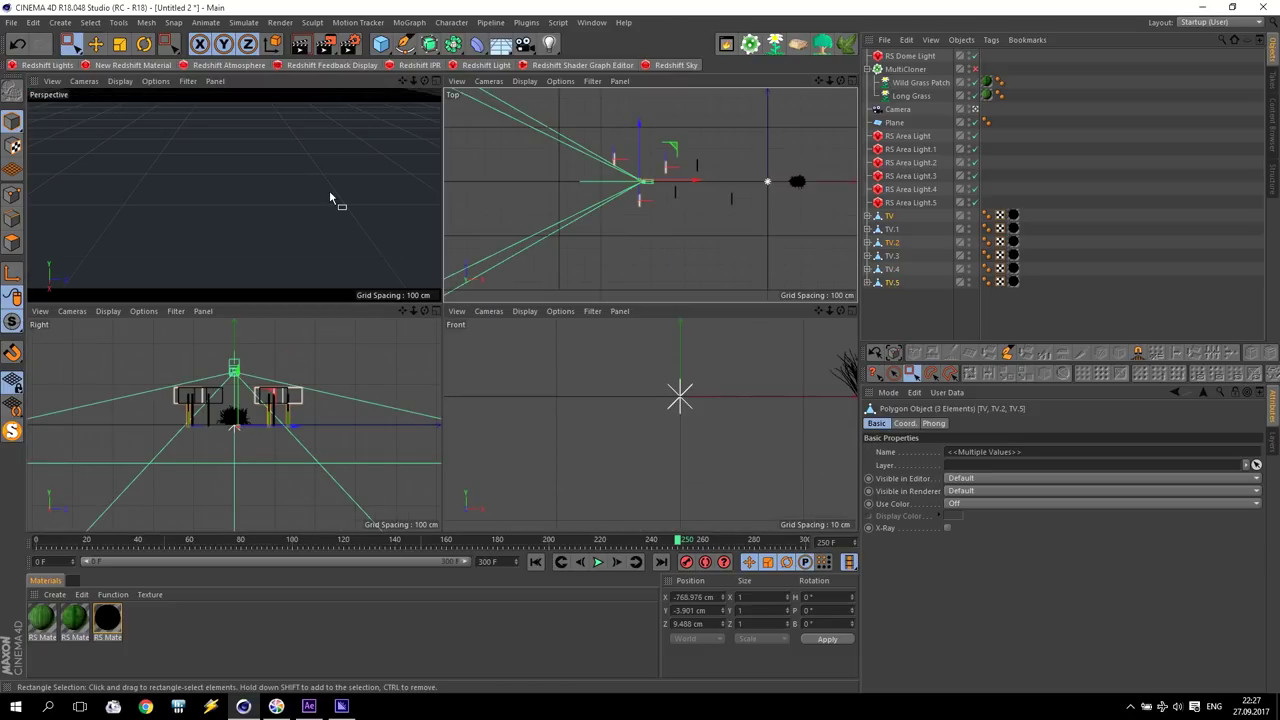
middle_click(670, 195)
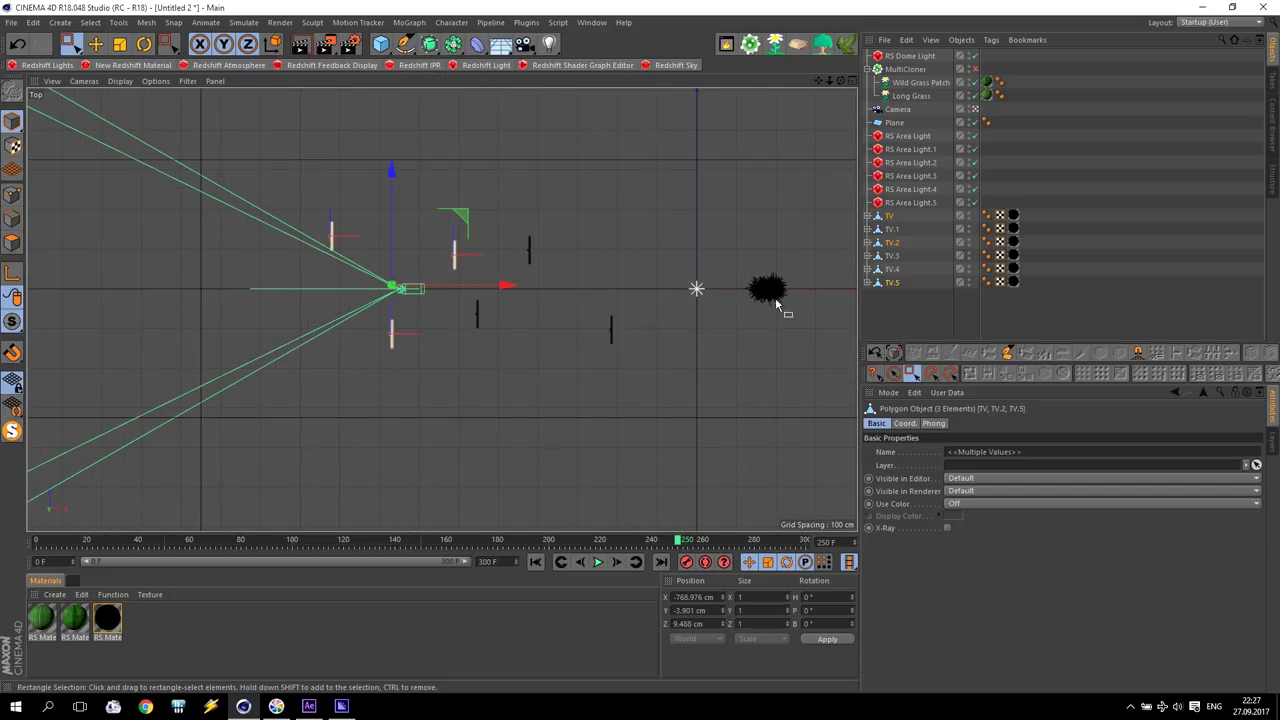
left_click(891, 229)
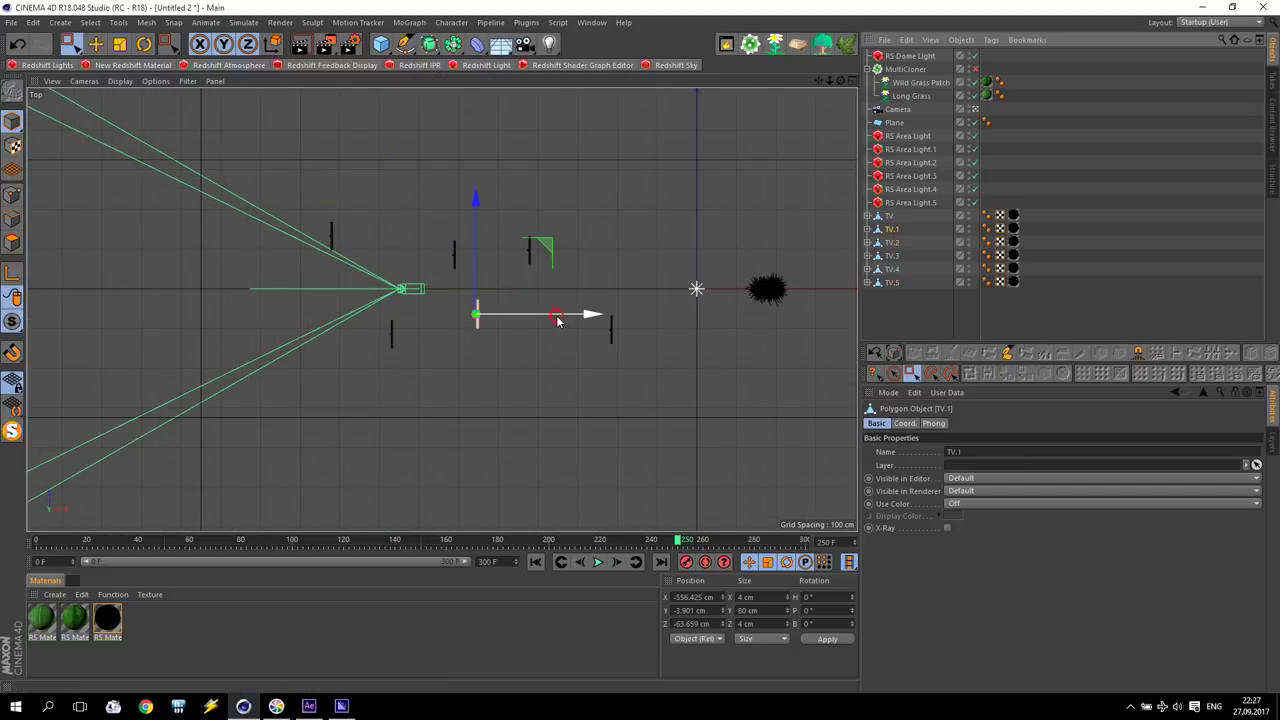
left_click_drag(557, 320, 574, 318)
- Reposition TV.3 slightly along X and upward in the Top view
left_click(897, 245)
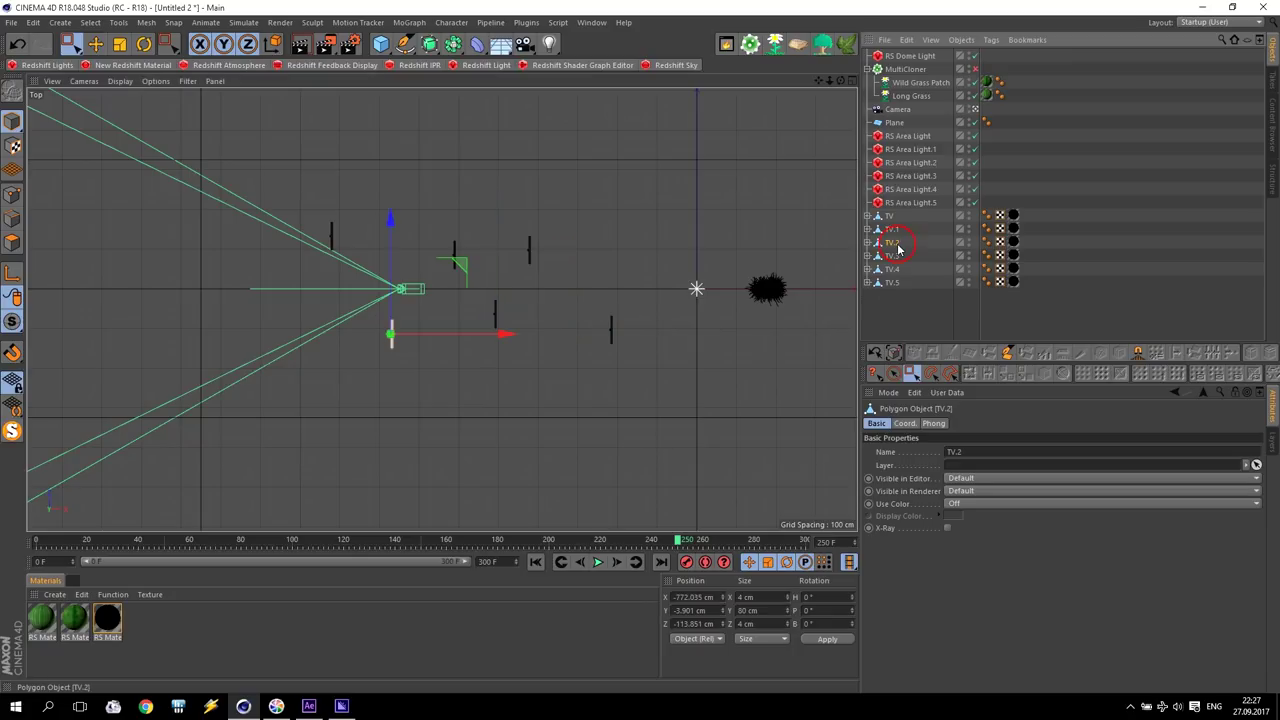
left_click(897, 257)
mouse_move(546, 260)
left_mouse_down()
mouse_move(590, 262)
mouse_move(535, 260)
left_mouse_up()
left_click(891, 283)
left_click(897, 270)
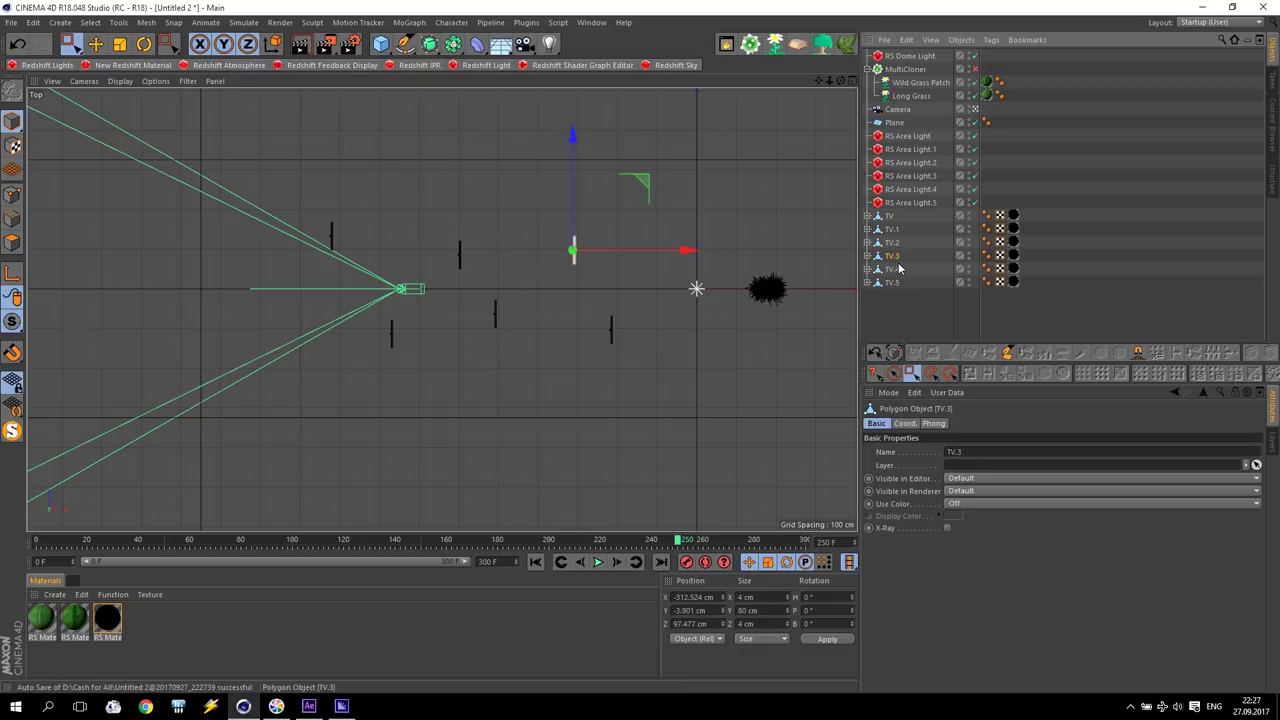
left_click(892, 256)
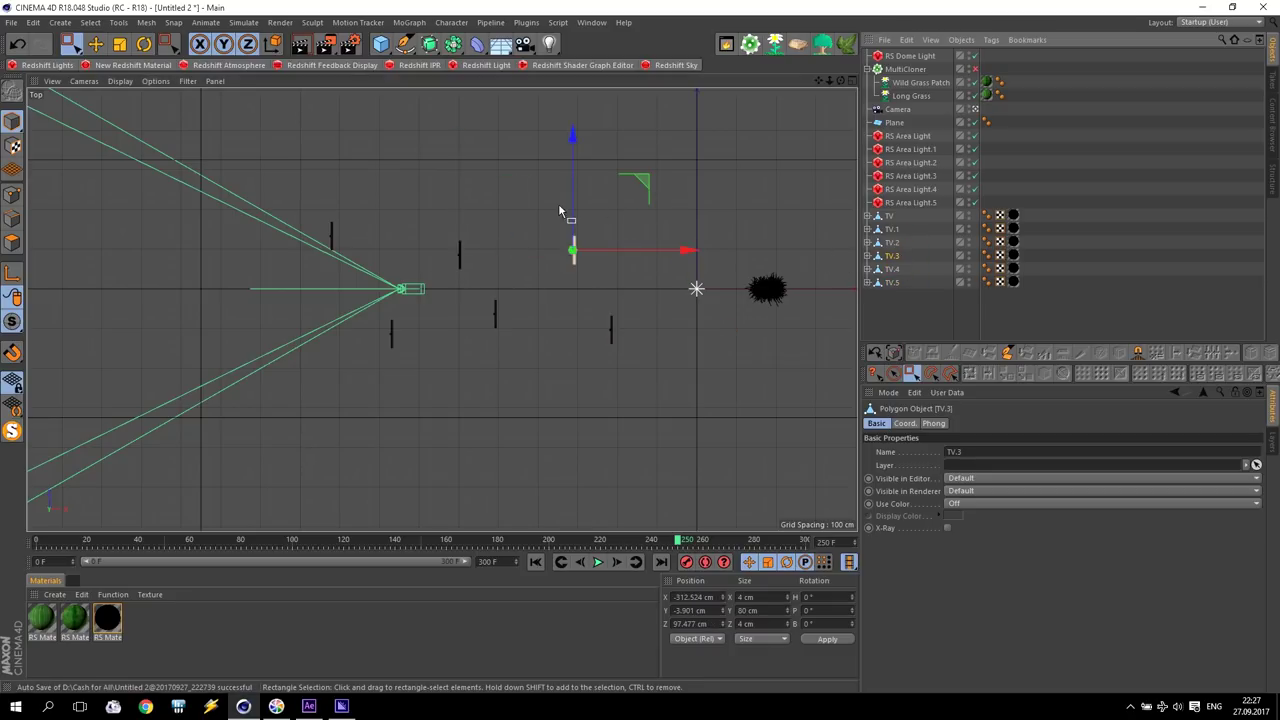
left_click_drag(571, 210, 576, 202)
- Return to four views at frame 84 and select the left sign post TV.4
left_click(891, 243)
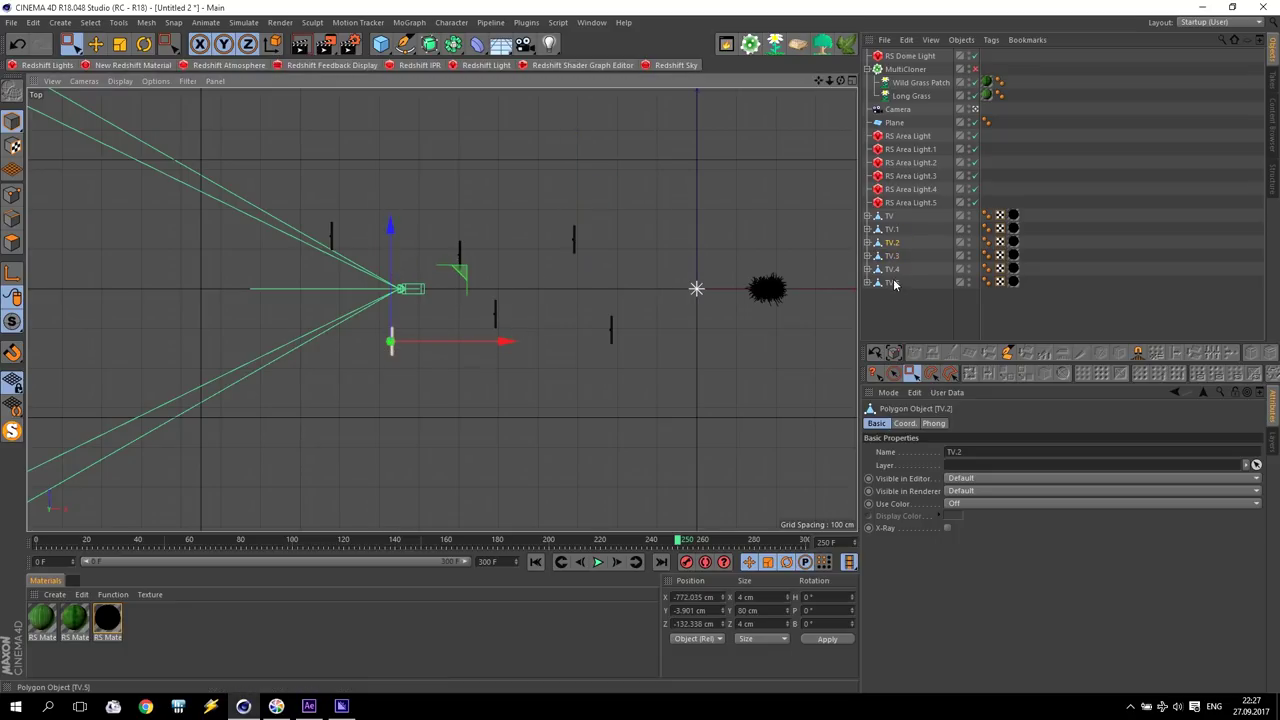
left_click(459, 248)
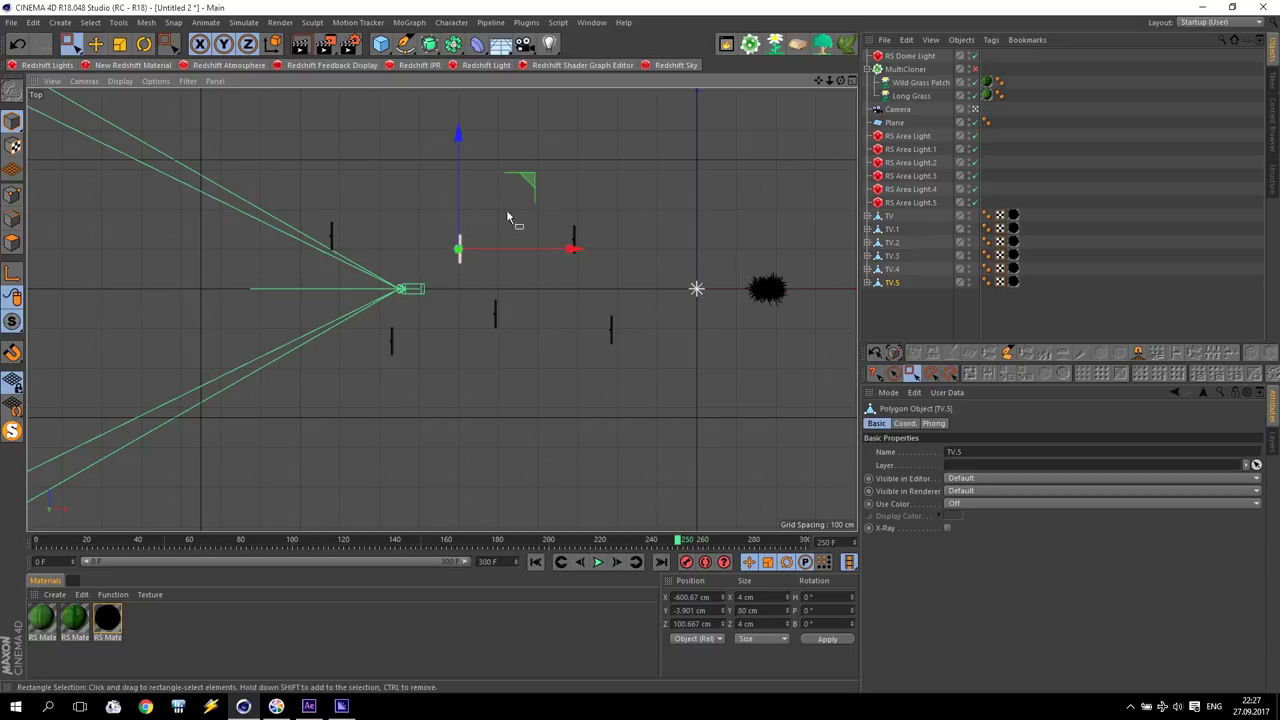
left_click(885, 257)
left_click(889, 216)
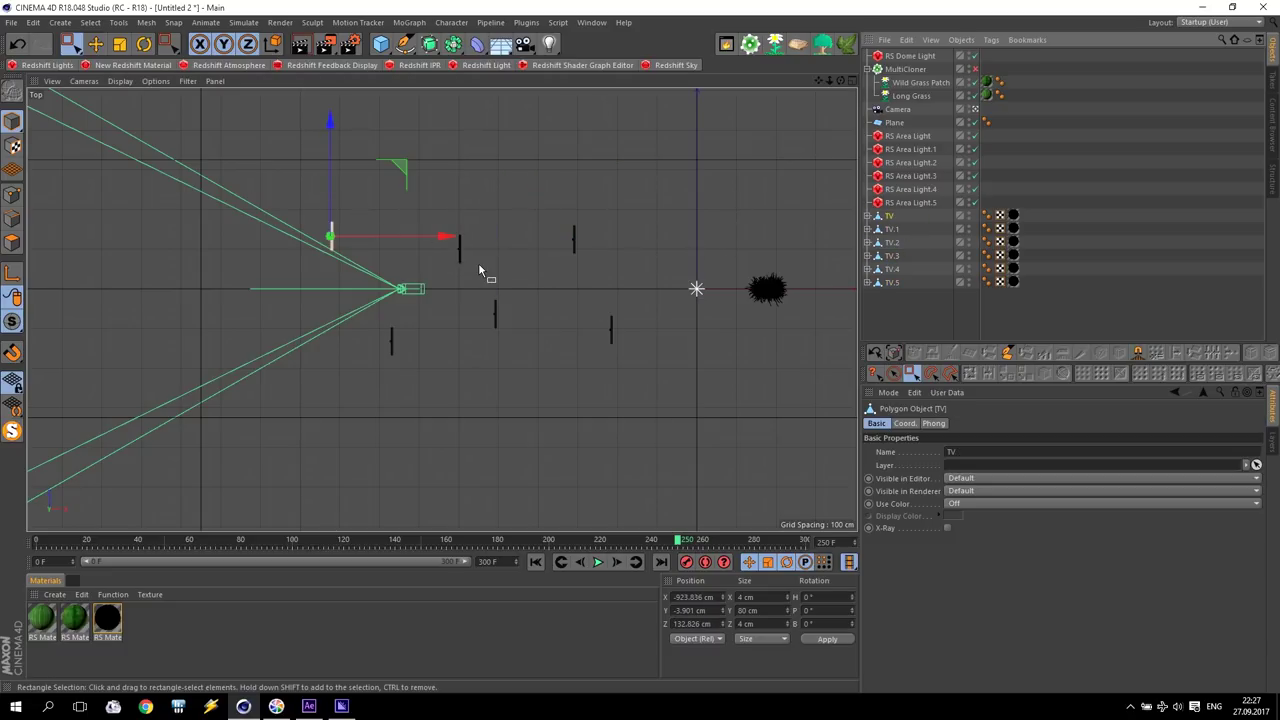
middle_click(383, 228)
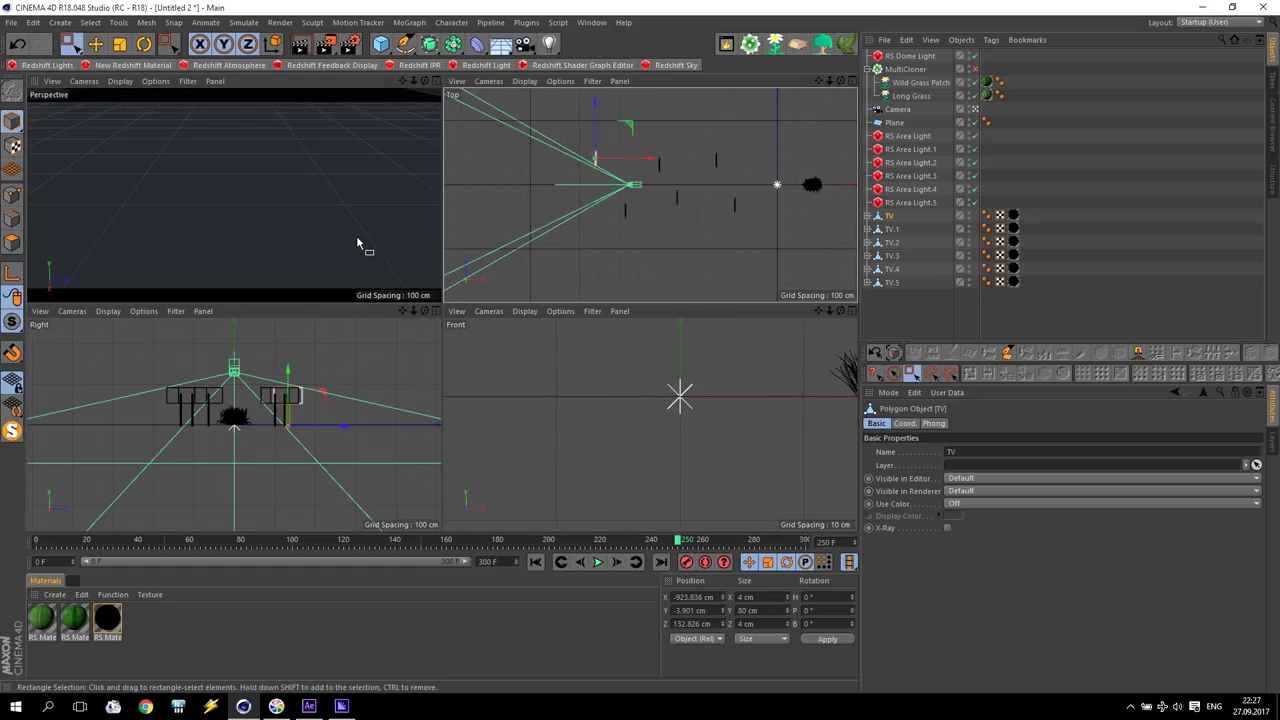
mouse_move(677, 545)
left_mouse_down()
mouse_move(51, 538)
mouse_move(294, 543)
mouse_move(254, 556)
left_mouse_up()
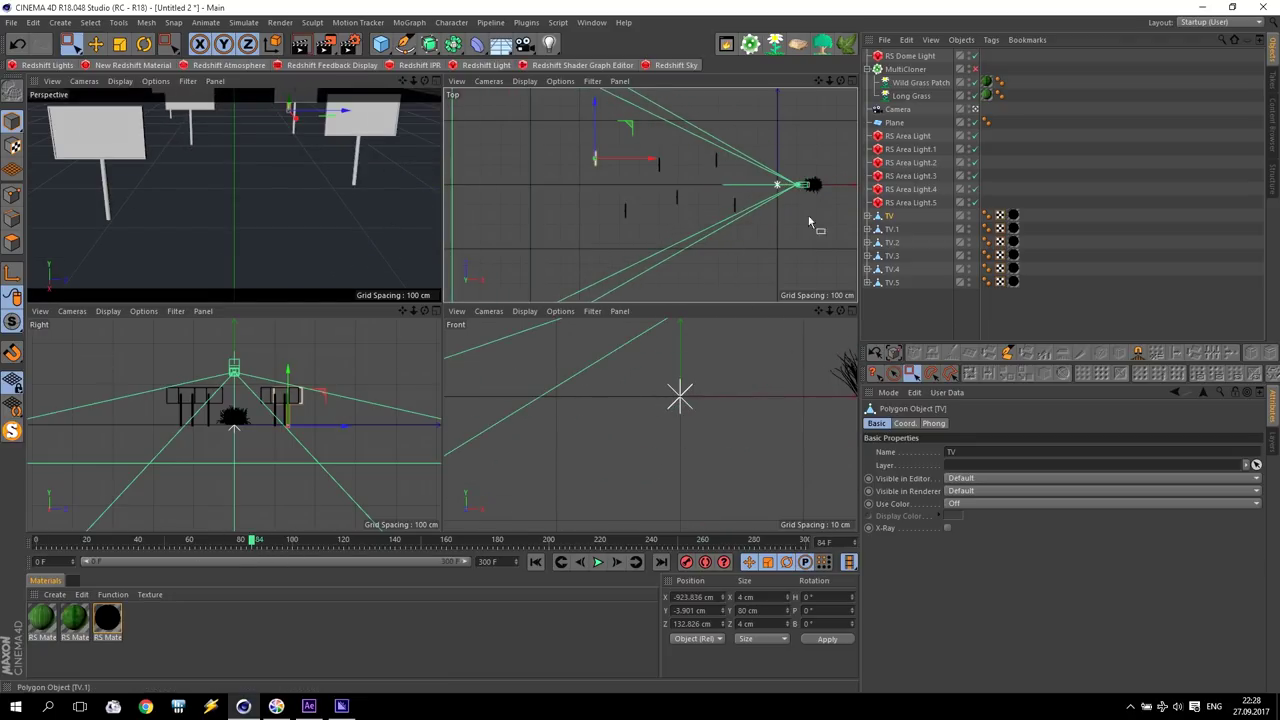
left_click(108, 218)
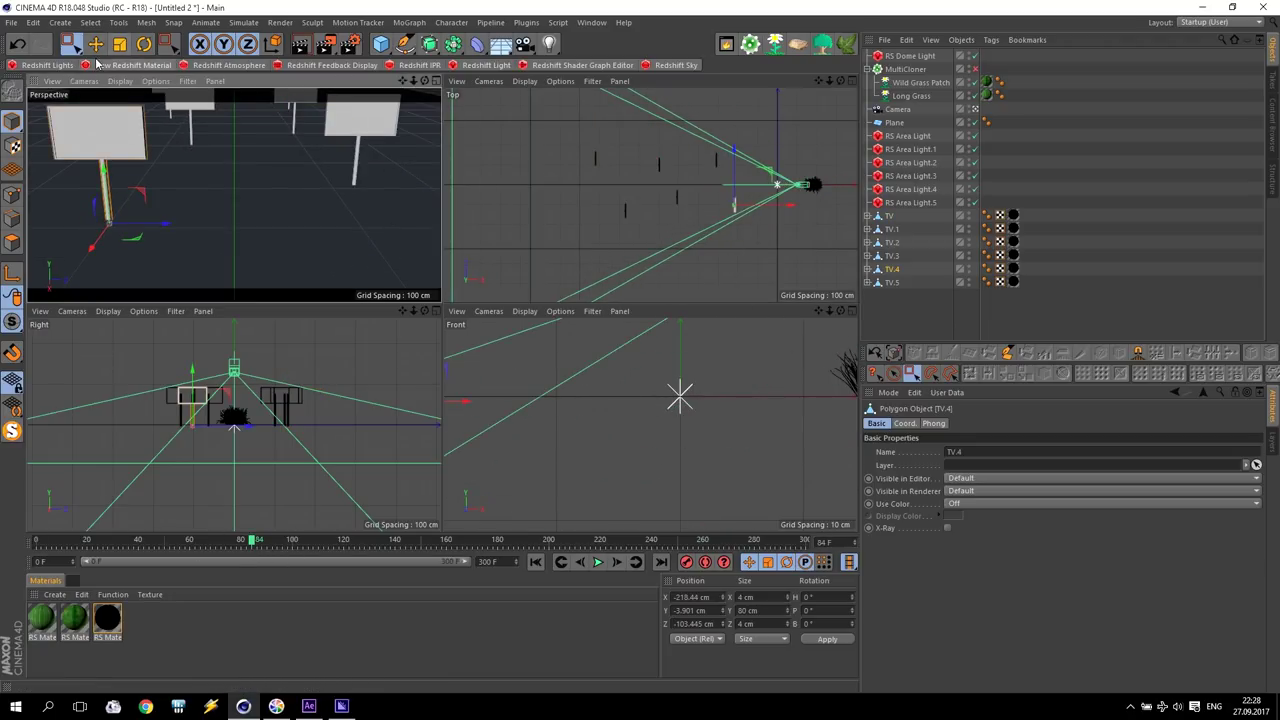
- Tilt the left sign post and the TV.3 sign post a few degrees with the Rotate tool
left_click(144, 43)
mouse_move(139, 213)
left_mouse_down()
mouse_move(130, 200)
mouse_move(128, 230)
mouse_move(108, 220)
left_mouse_up()
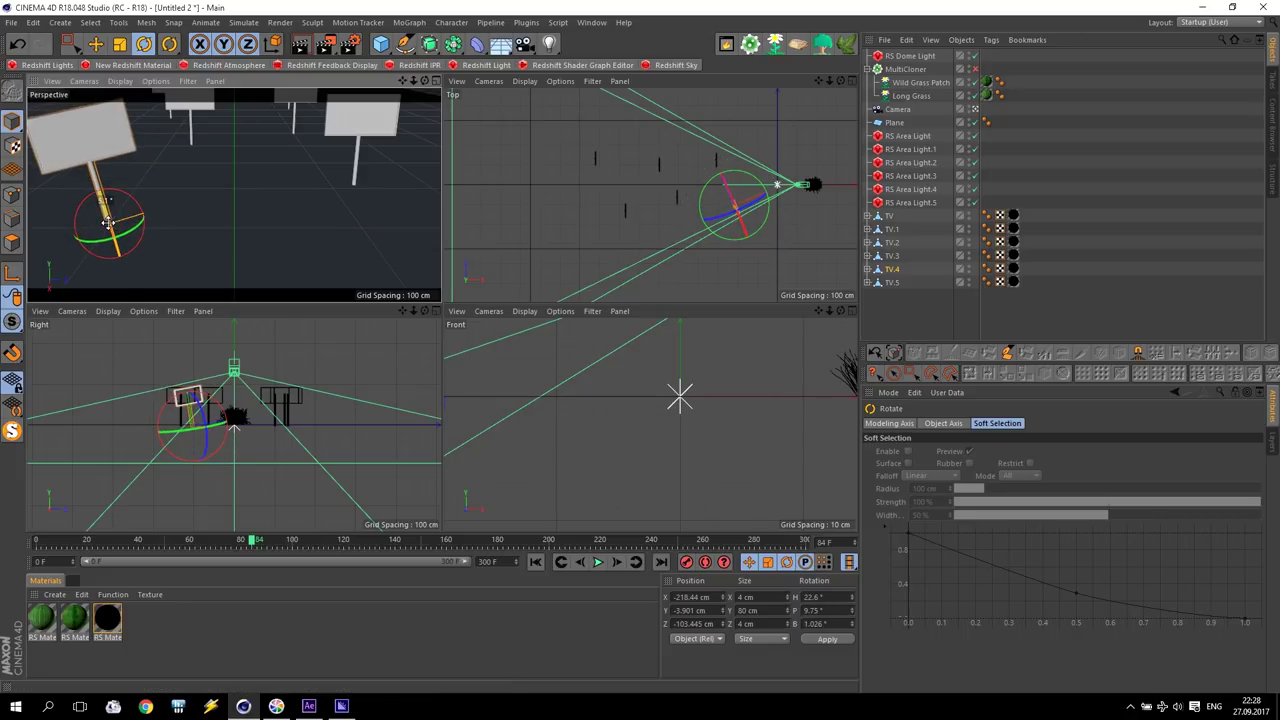
left_click(353, 186)
left_click(356, 182)
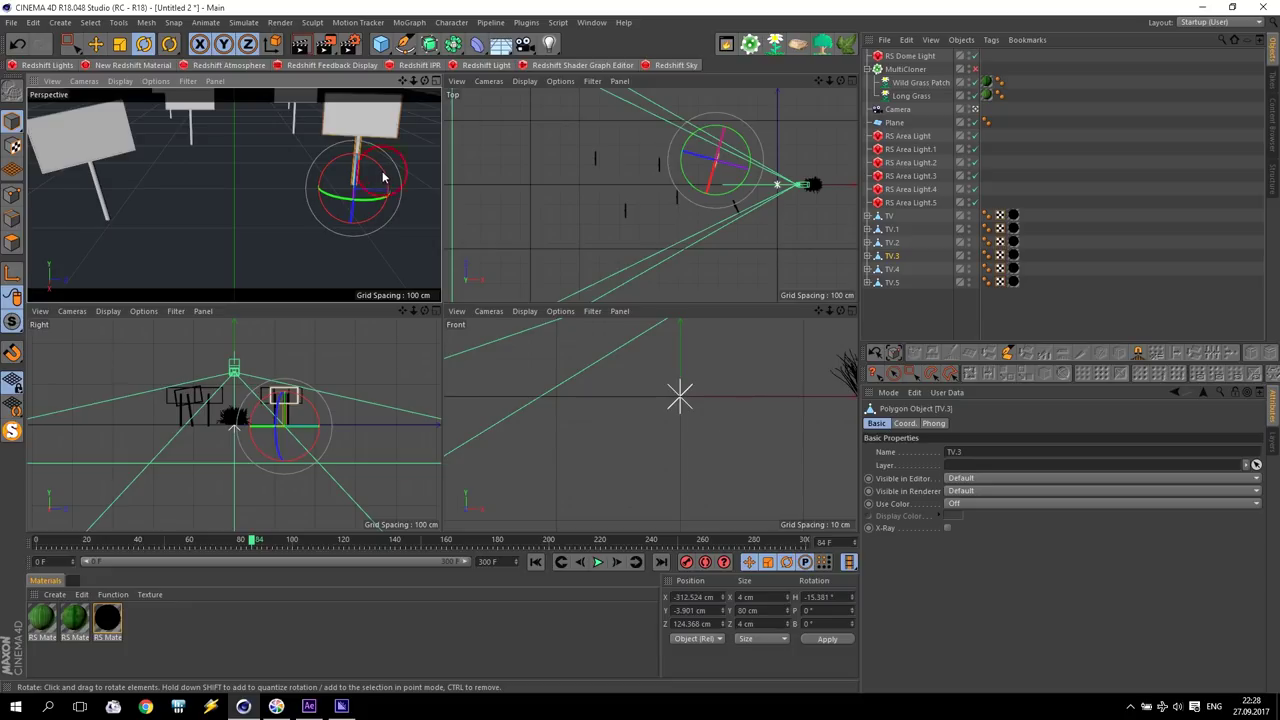
left_click_drag(364, 178, 353, 181)
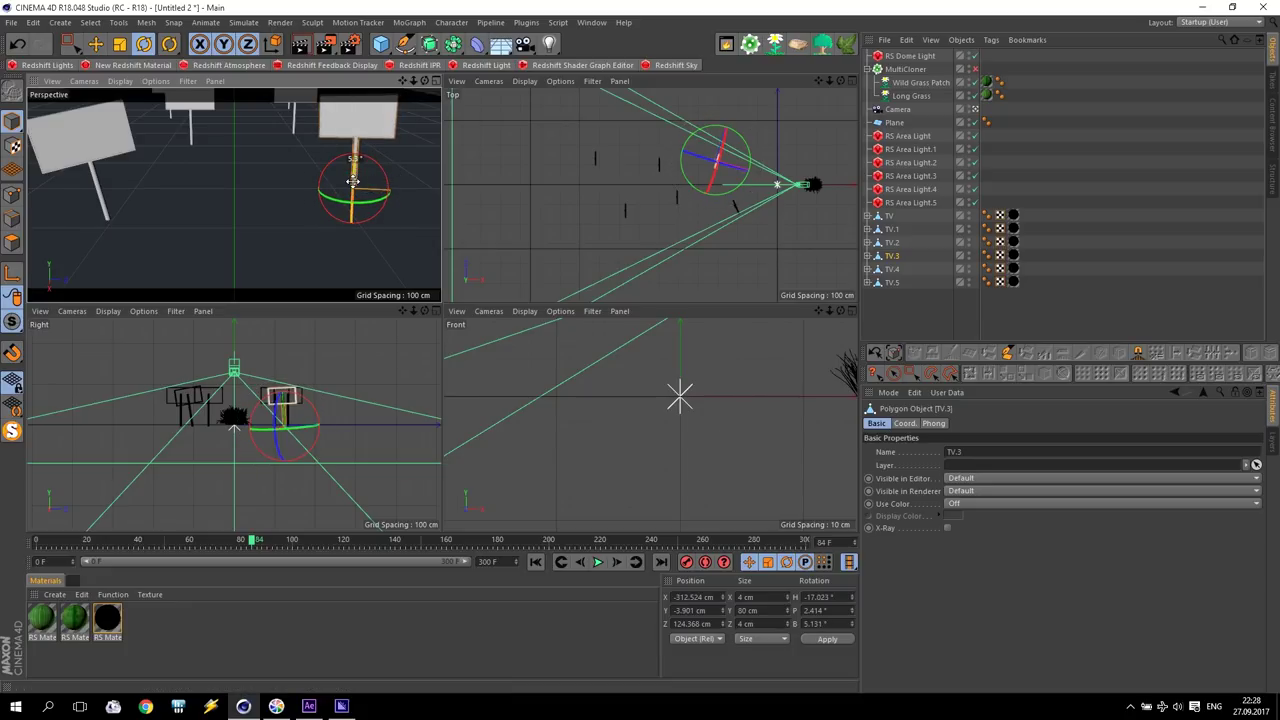
left_click_drag(256, 541, 394, 540)
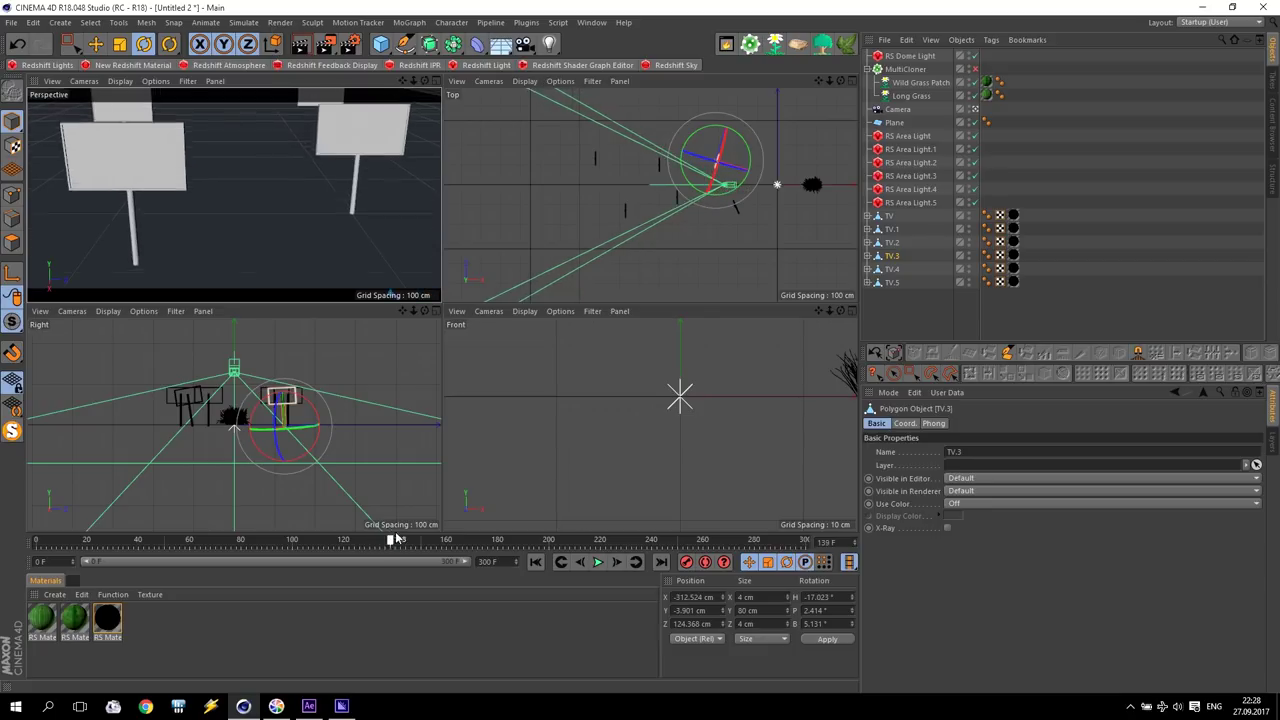
- Try rotating TV.1, undo it, and tilt the right sign post TV.5 instead
left_click(130, 260)
left_click_drag(158, 265, 155, 282)
key("ctrl+z")
key("ctrl+z")
key("ctrl+z")
left_click(354, 218)
left_click_drag(354, 218, 378, 204)
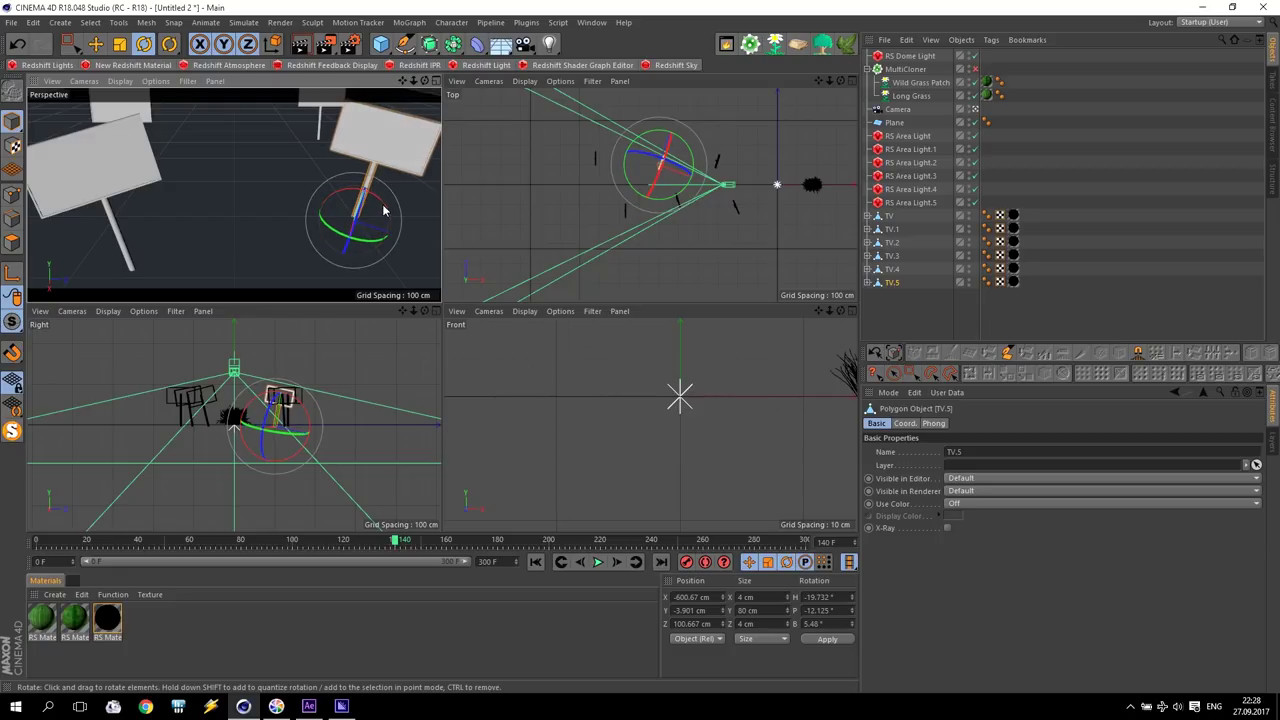
left_click_drag(398, 540, 452, 545)
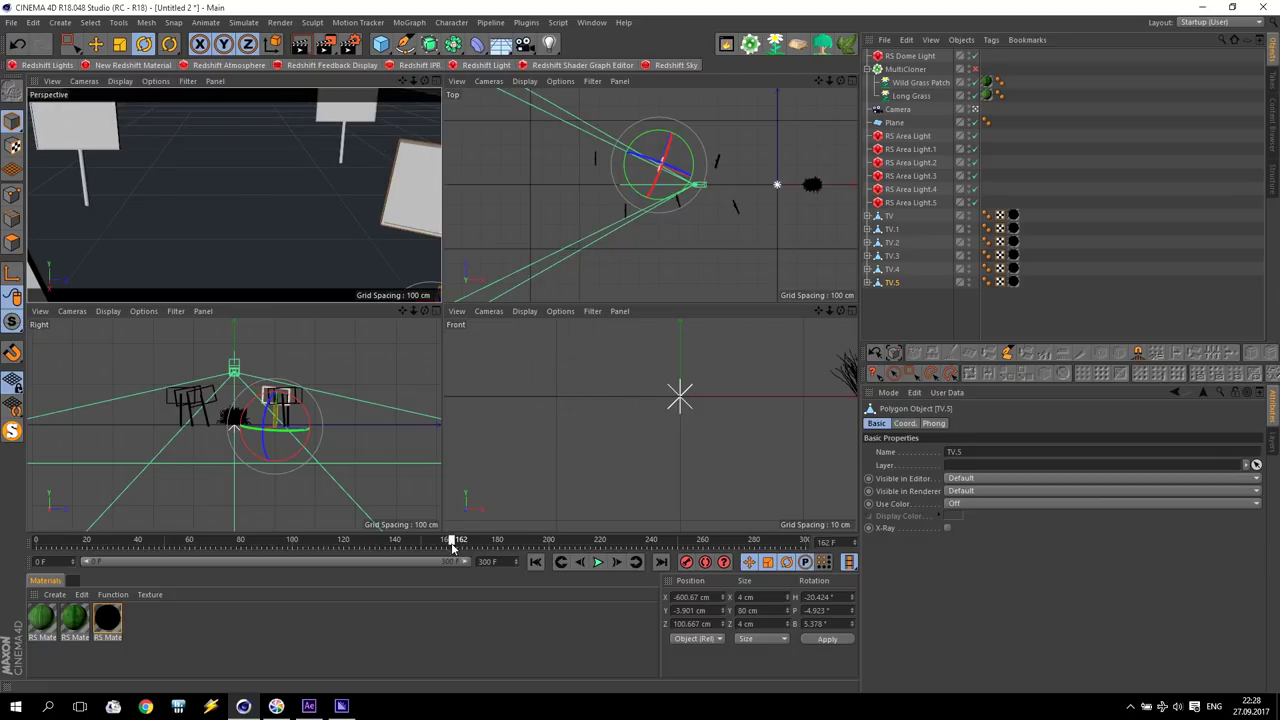
- Shift the TV.2 sign post about 30 cm along X
left_click(85, 208)
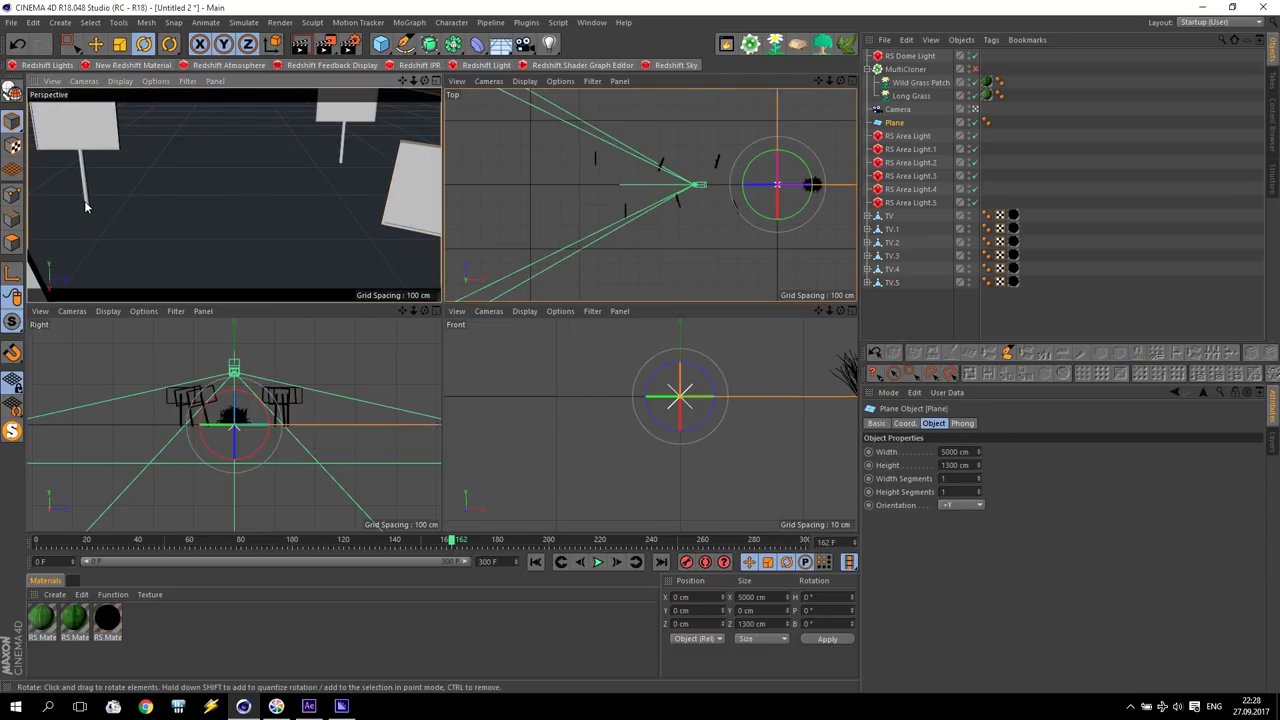
left_click(86, 205)
key("e")
mouse_move(113, 212)
left_mouse_down()
mouse_move(160, 220)
mouse_move(140, 229)
mouse_move(112, 196)
left_mouse_up()
left_click(144, 43)
left_click_drag(450, 540, 545, 545)
- Pull the TV sign post along Z and tilt it to H -30.864°, P 6.268°, B 7.143°
left_click(402, 227)
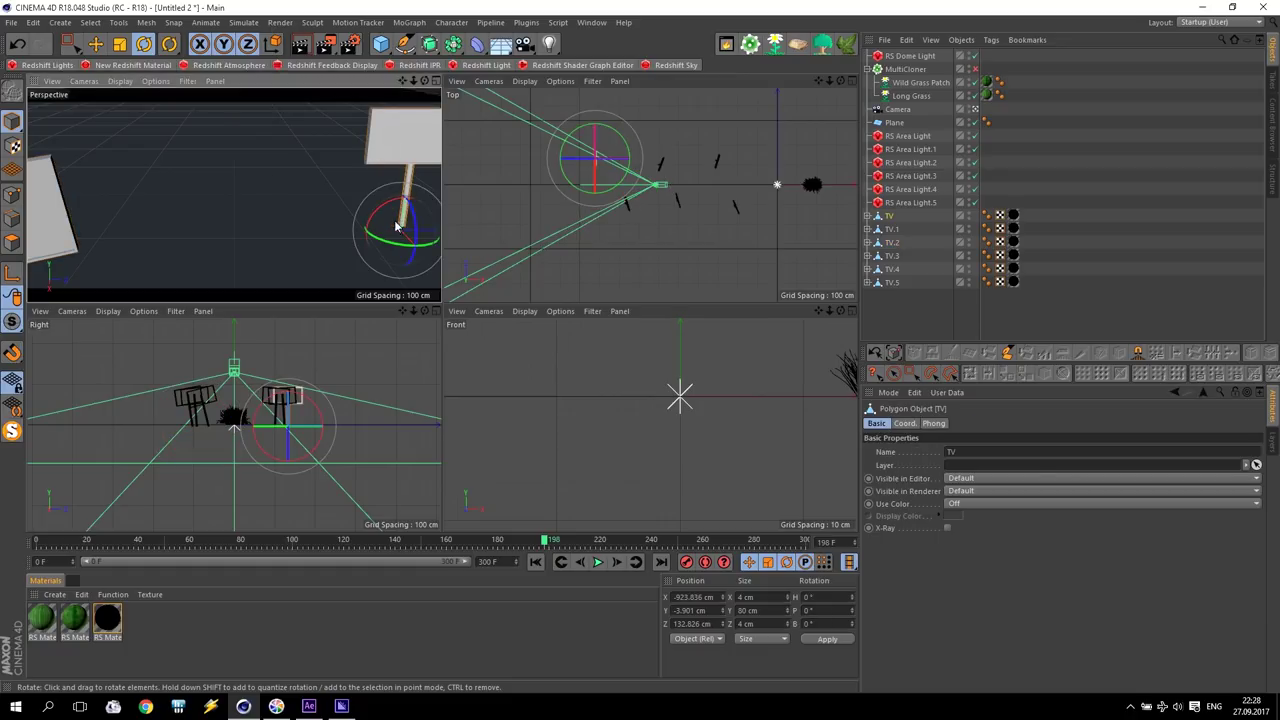
key("e")
mouse_move(434, 234)
left_mouse_down()
mouse_move(380, 231)
mouse_move(381, 217)
left_mouse_up()
left_click(144, 43)
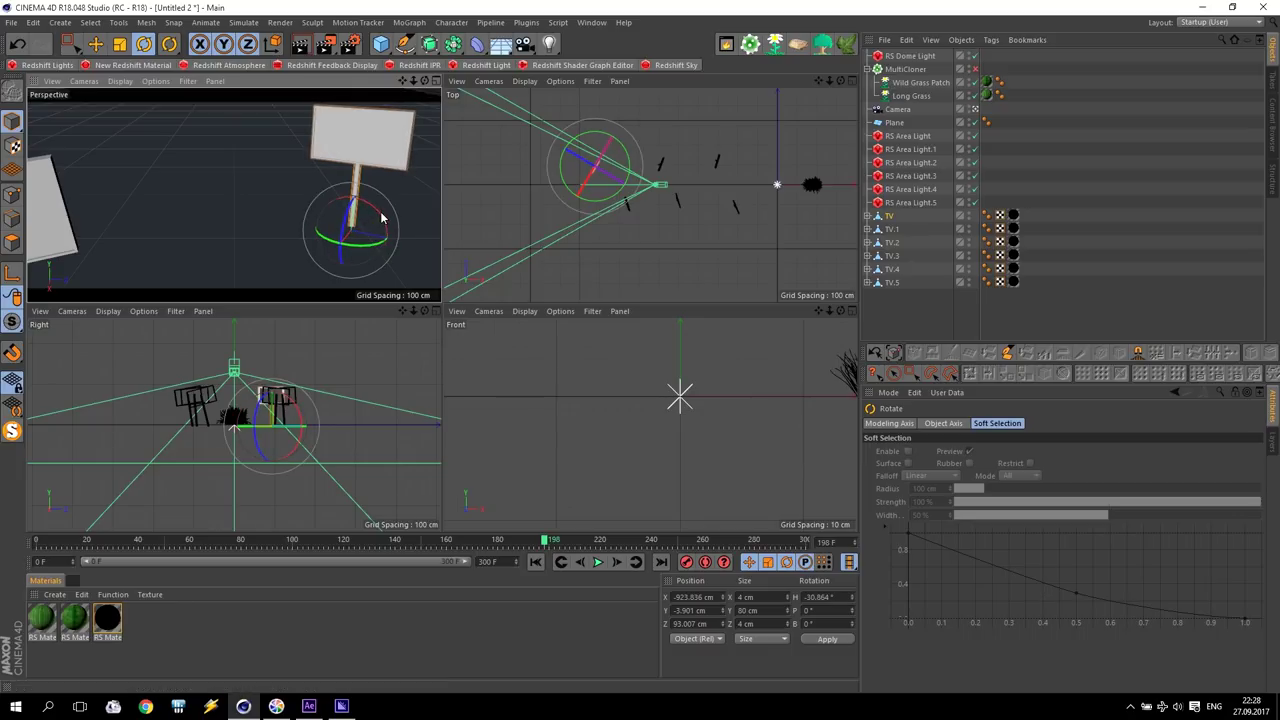
left_click(381, 217)
left_click(351, 229)
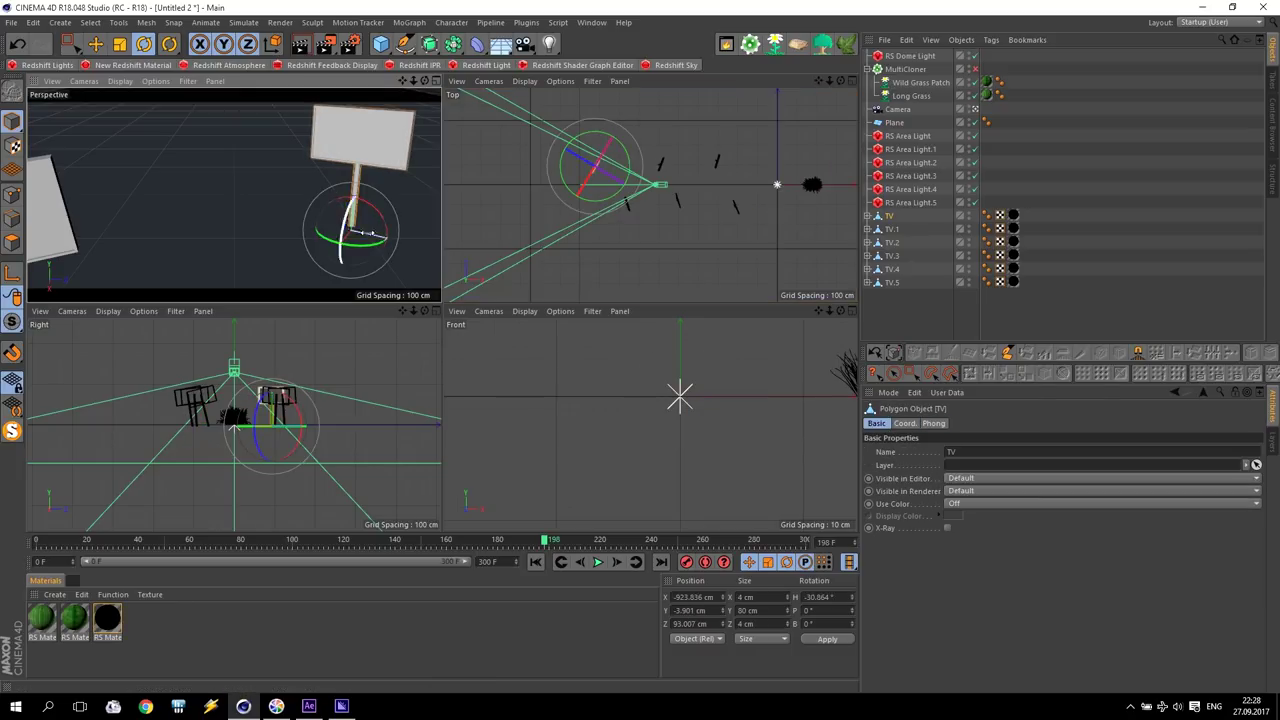
left_click_drag(386, 226, 340, 232)
left_click_drag(546, 541, 737, 546)
mouse_move(829, 545)
left_mouse_down()
mouse_move(591, 540)
mouse_move(679, 546)
left_mouse_up()
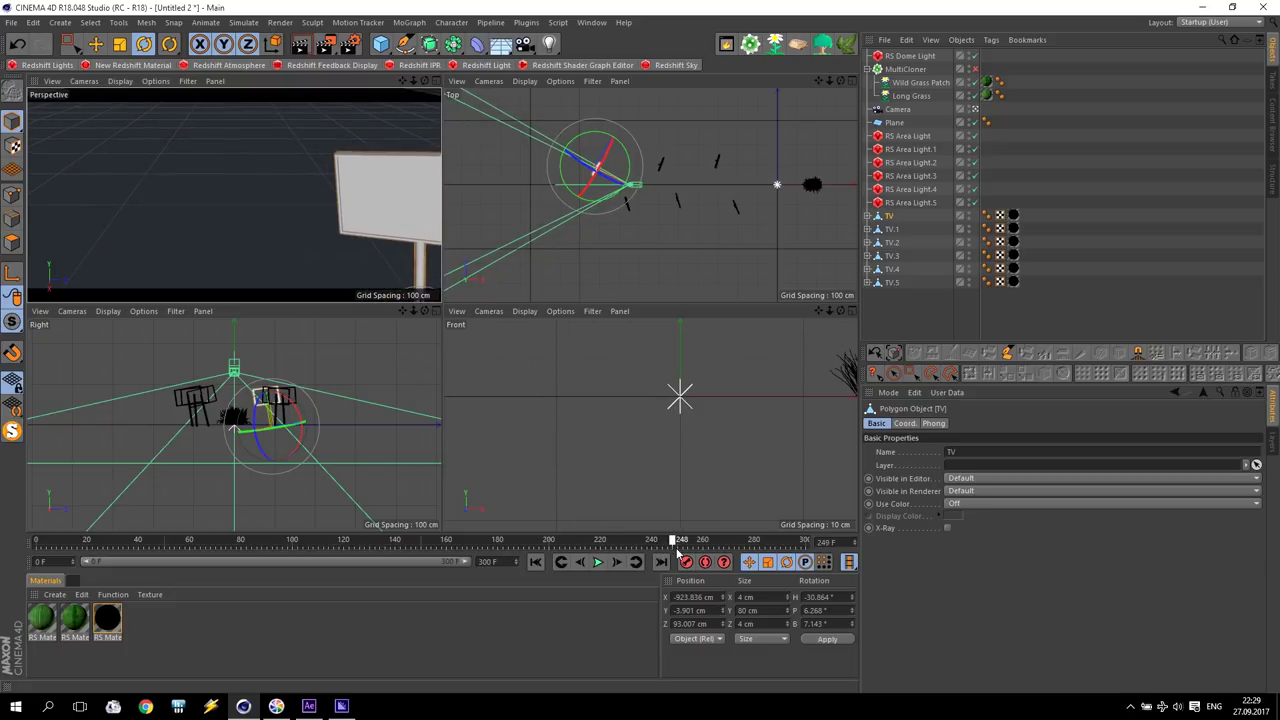
- In world coordinates, shift the TV sign post sideways and slide TV.2 along X
left_click(95, 43)
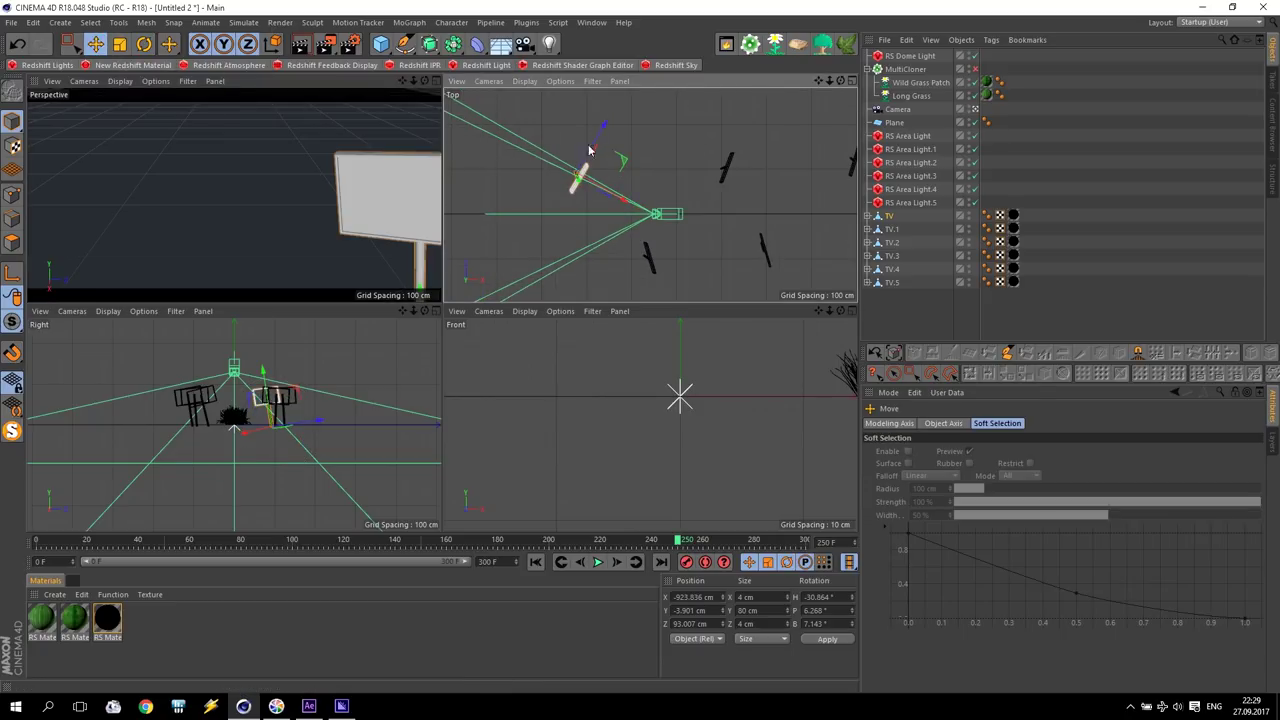
left_click(272, 43)
left_click_drag(614, 140, 650, 138)
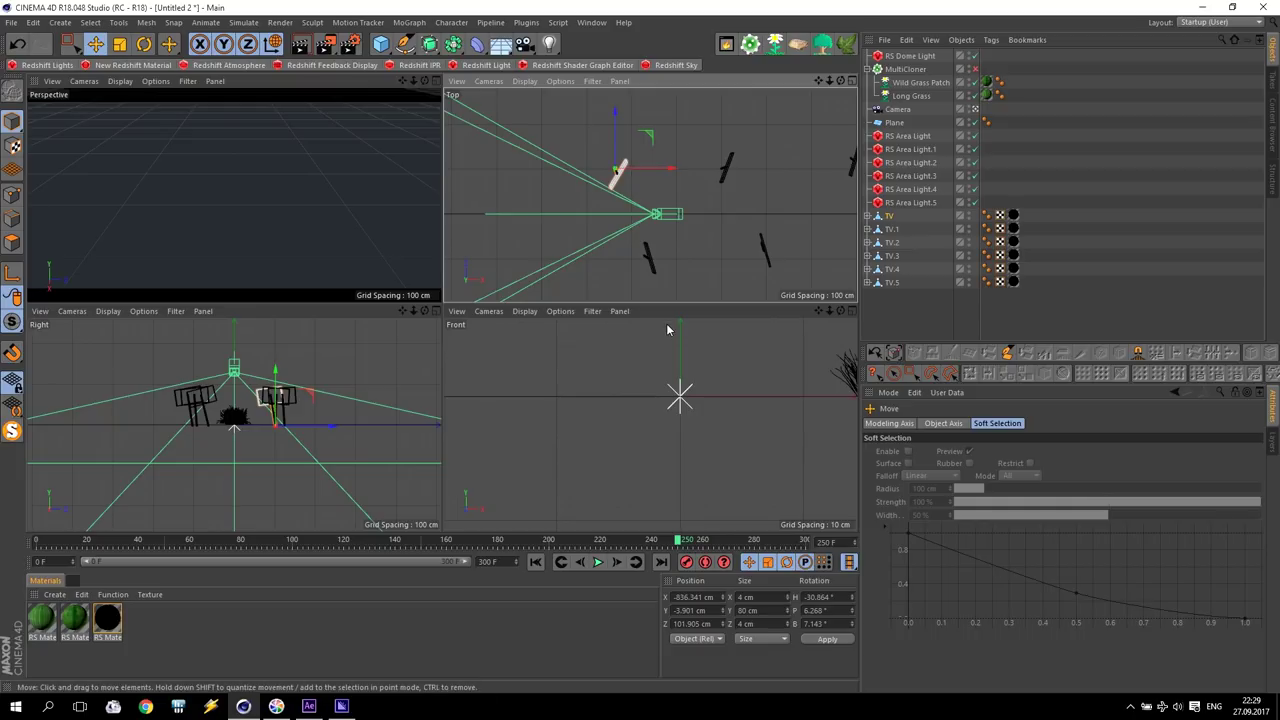
left_click_drag(683, 541, 443, 540)
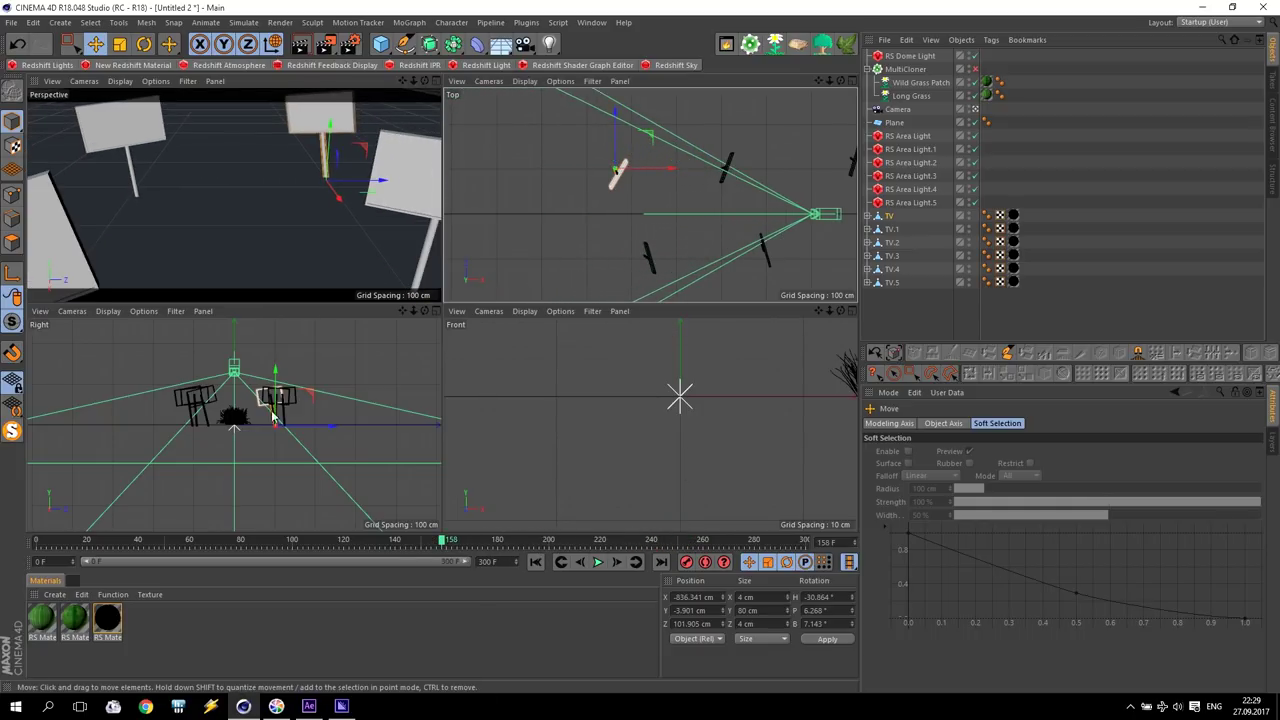
left_click(141, 205)
left_click_drag(160, 203, 200, 242)
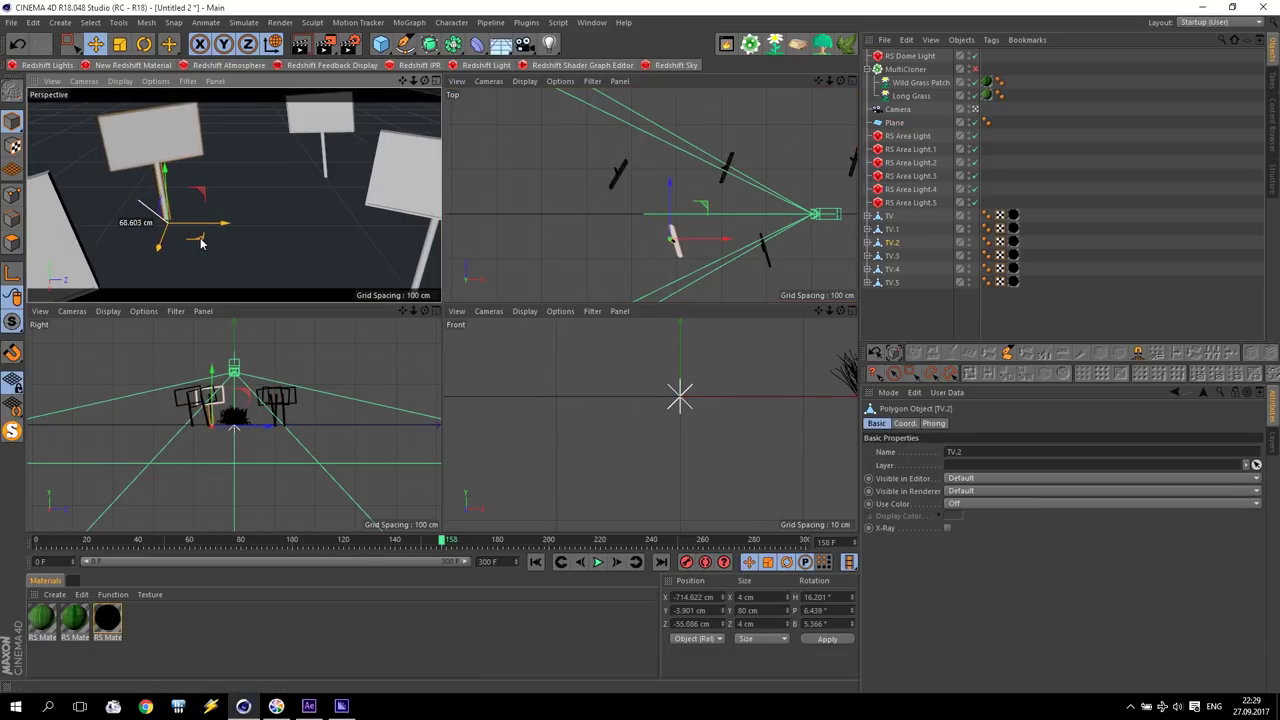
mouse_move(443, 540)
left_mouse_down()
mouse_move(55, 540)
mouse_move(150, 528)
mouse_move(286, 540)
left_mouse_up()
- Slide TV.4 about 42 cm along X and tilt it to H 22.872°, P -5.536°, B 1.016°
left_click(70, 275)
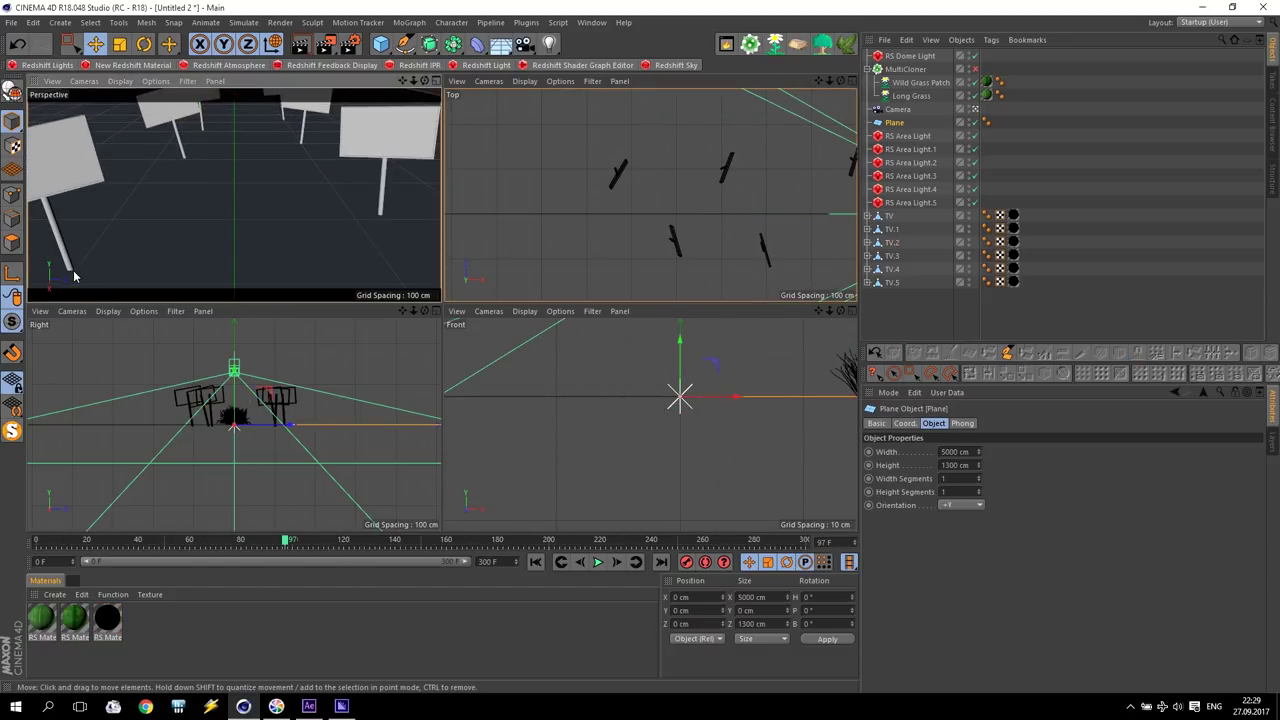
left_click(68, 270)
left_click_drag(100, 278, 172, 290)
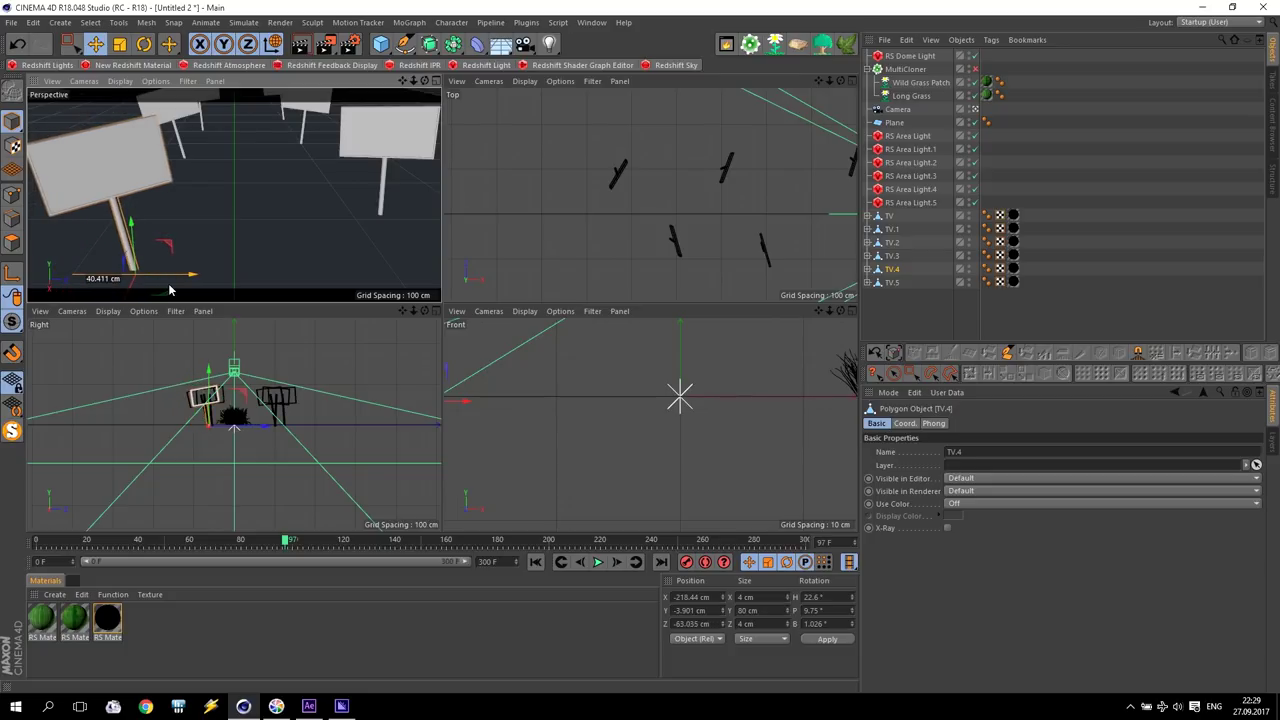
left_click(144, 44)
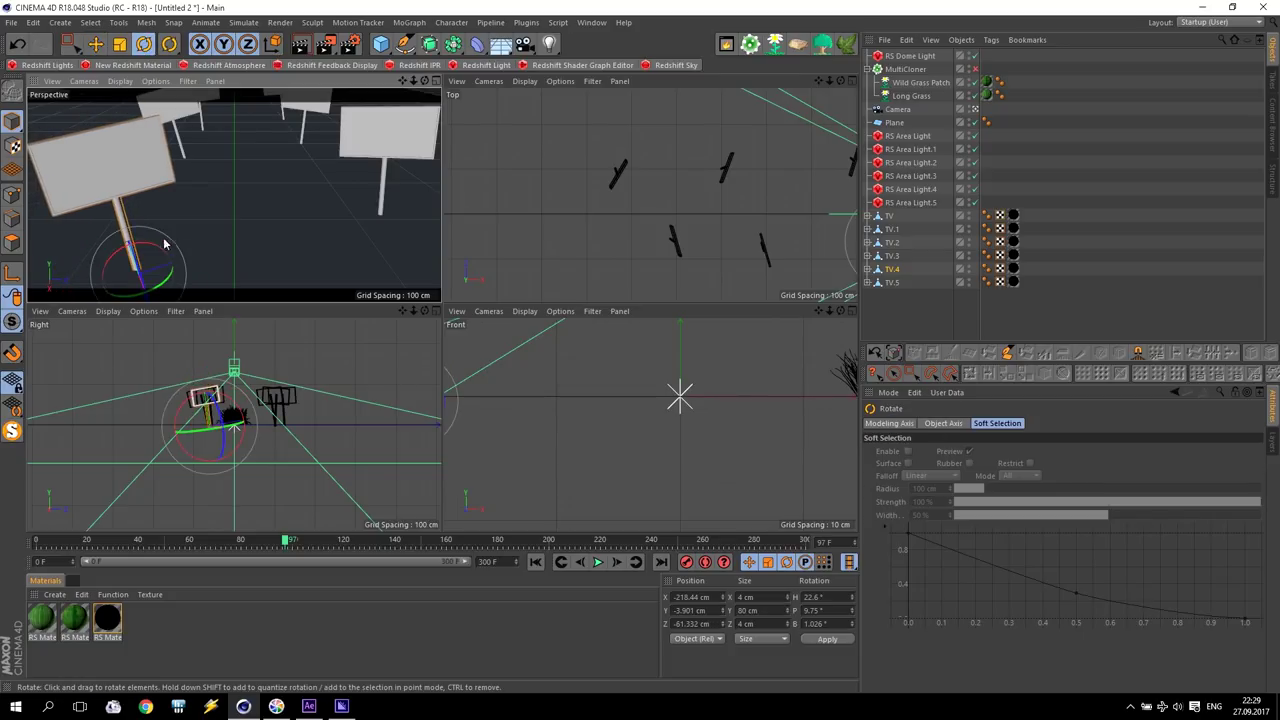
left_click_drag(146, 245, 158, 249)
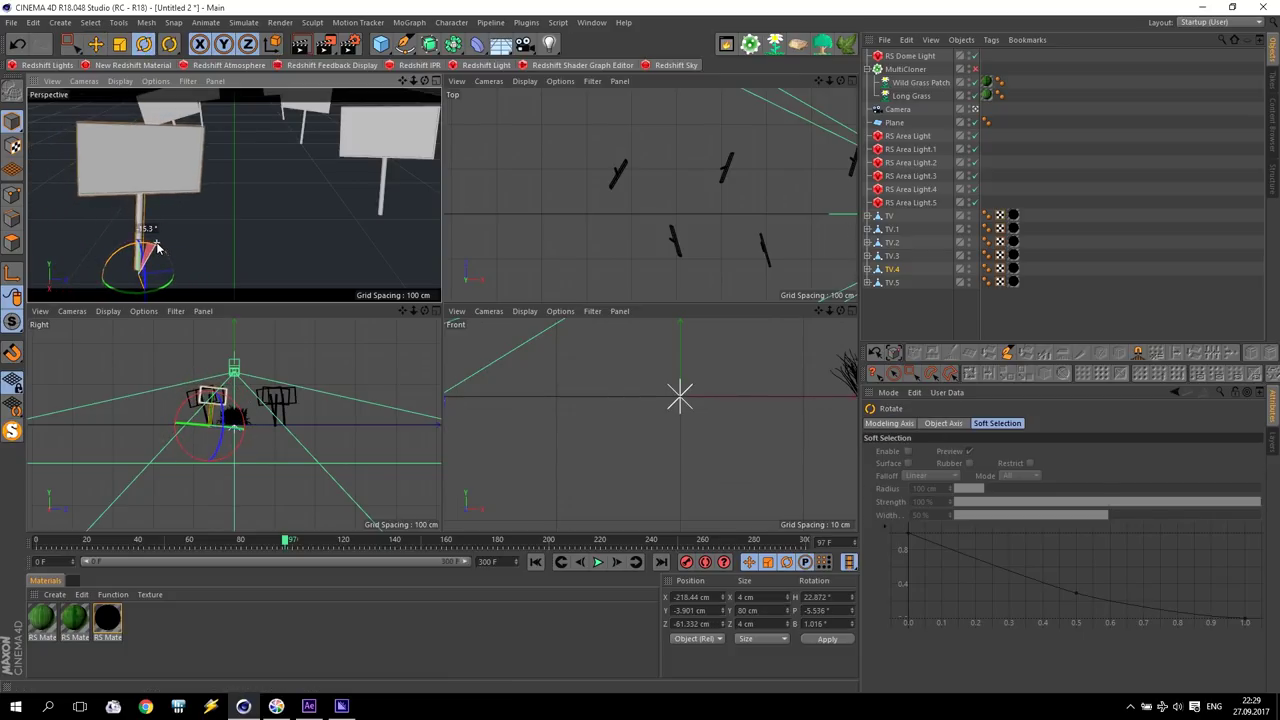
mouse_move(288, 543)
left_mouse_down()
mouse_move(34, 537)
mouse_move(349, 523)
mouse_move(314, 517)
mouse_move(414, 534)
mouse_move(432, 521)
mouse_move(391, 531)
left_mouse_up()
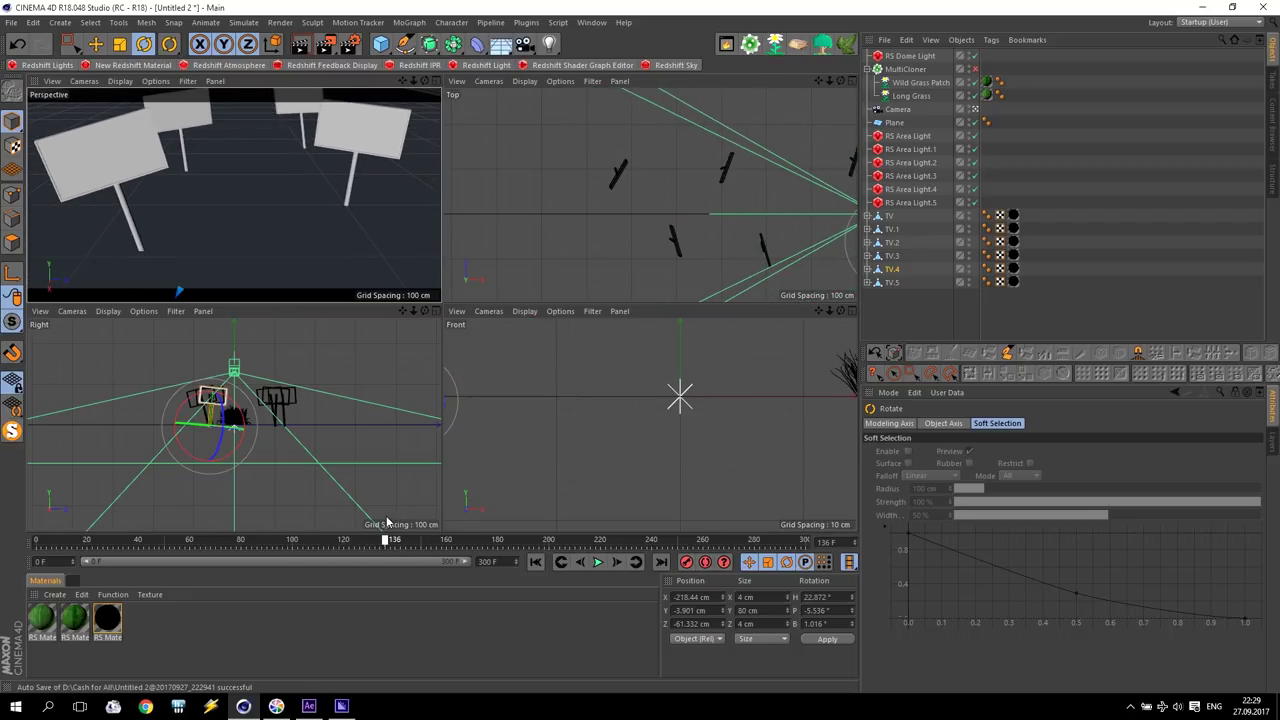
- Move the left sign TV.1 toward the centre, to X -511.047 cm, Z -14.265 cm
left_click(136, 248)
key("e")
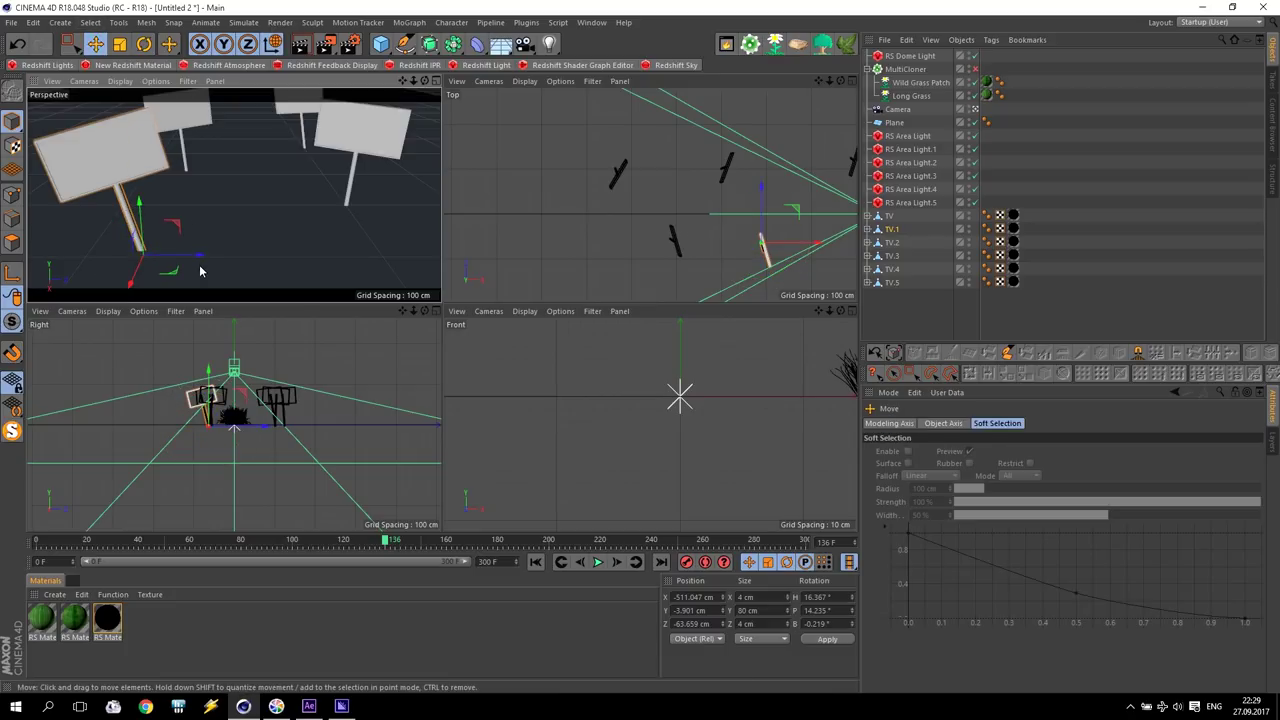
left_click_drag(200, 271, 169, 280)
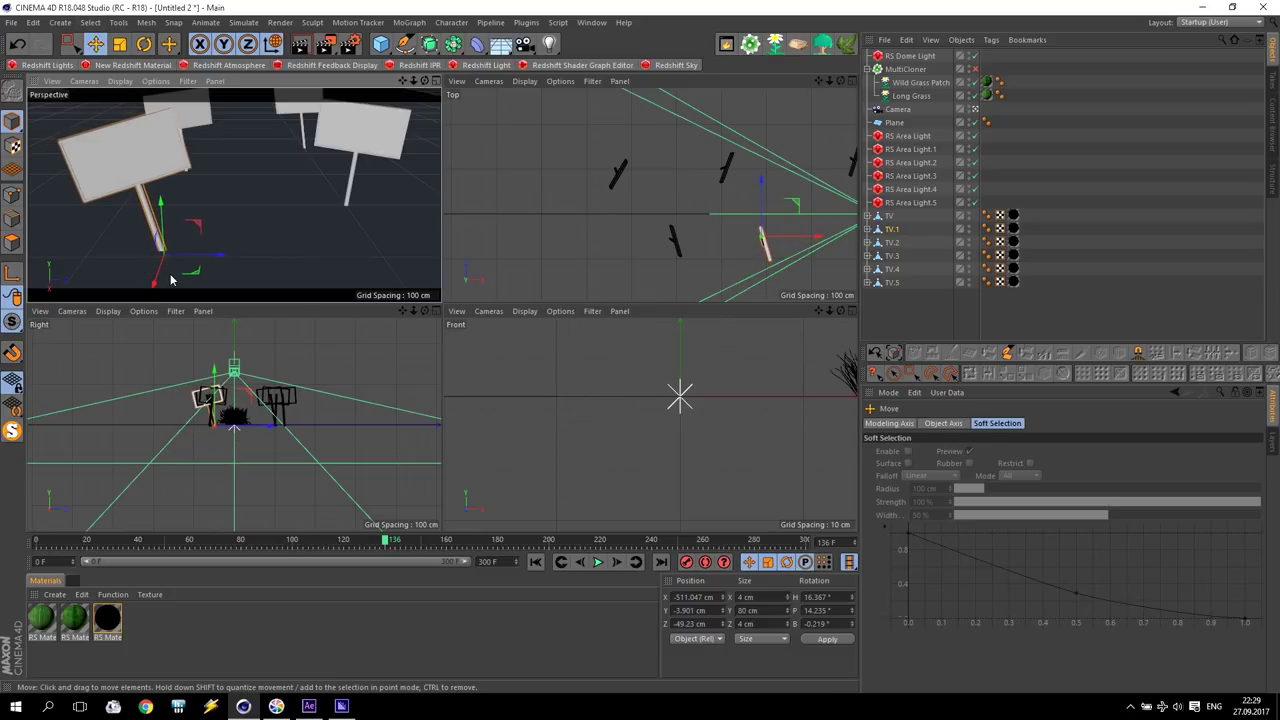
left_click_drag(213, 258, 266, 263)
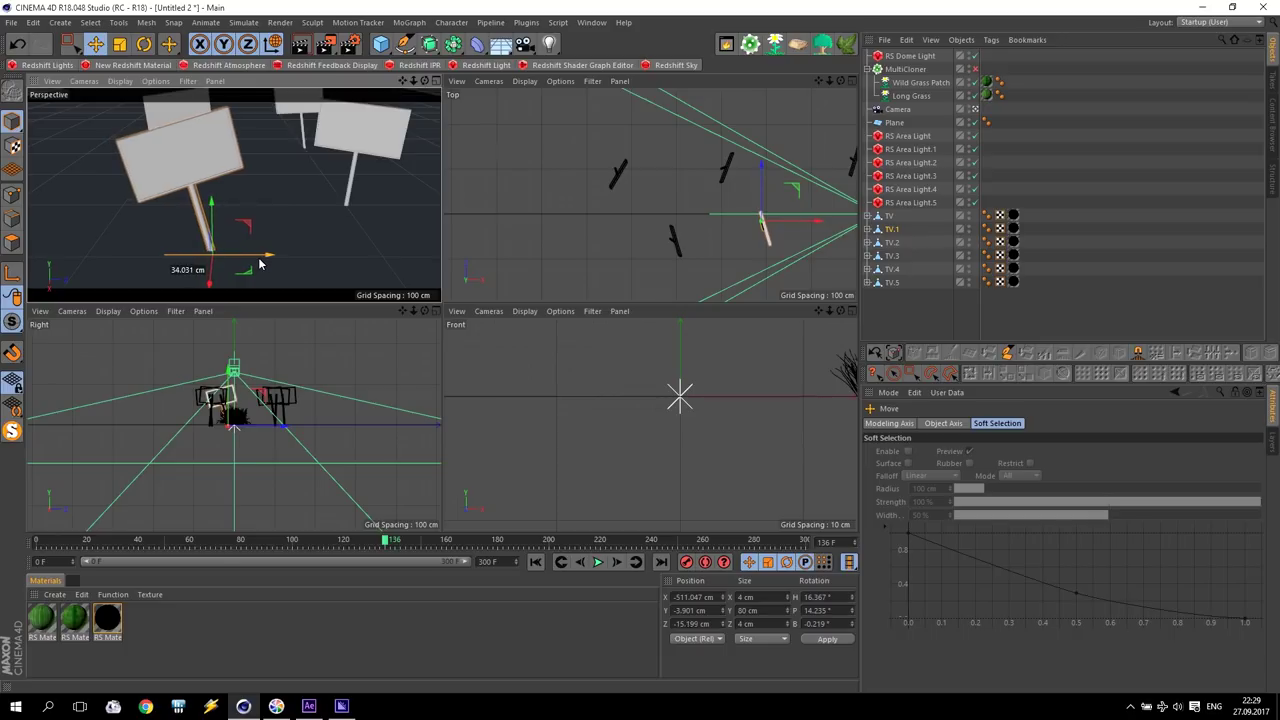
mouse_move(384, 540)
left_mouse_down()
mouse_move(643, 543)
mouse_move(705, 577)
left_mouse_up()
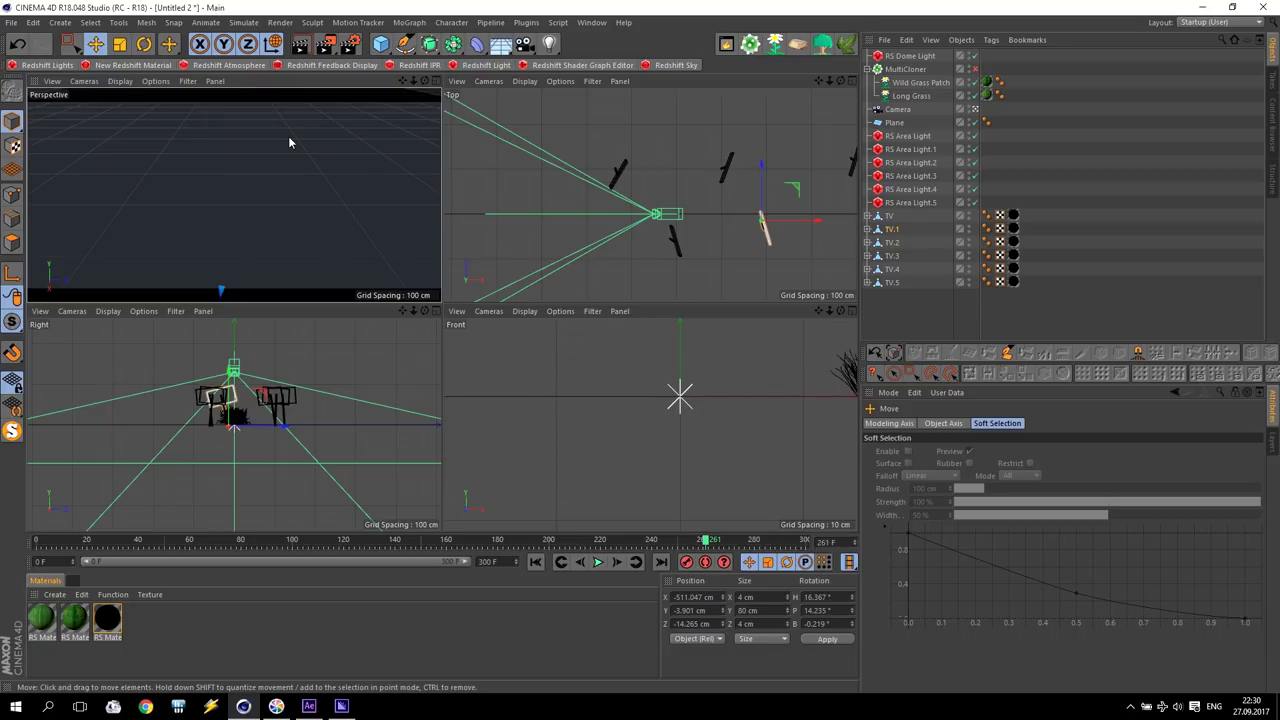
- Add a MoText object and change its text to 'Tutorials'
left_click(409, 22)
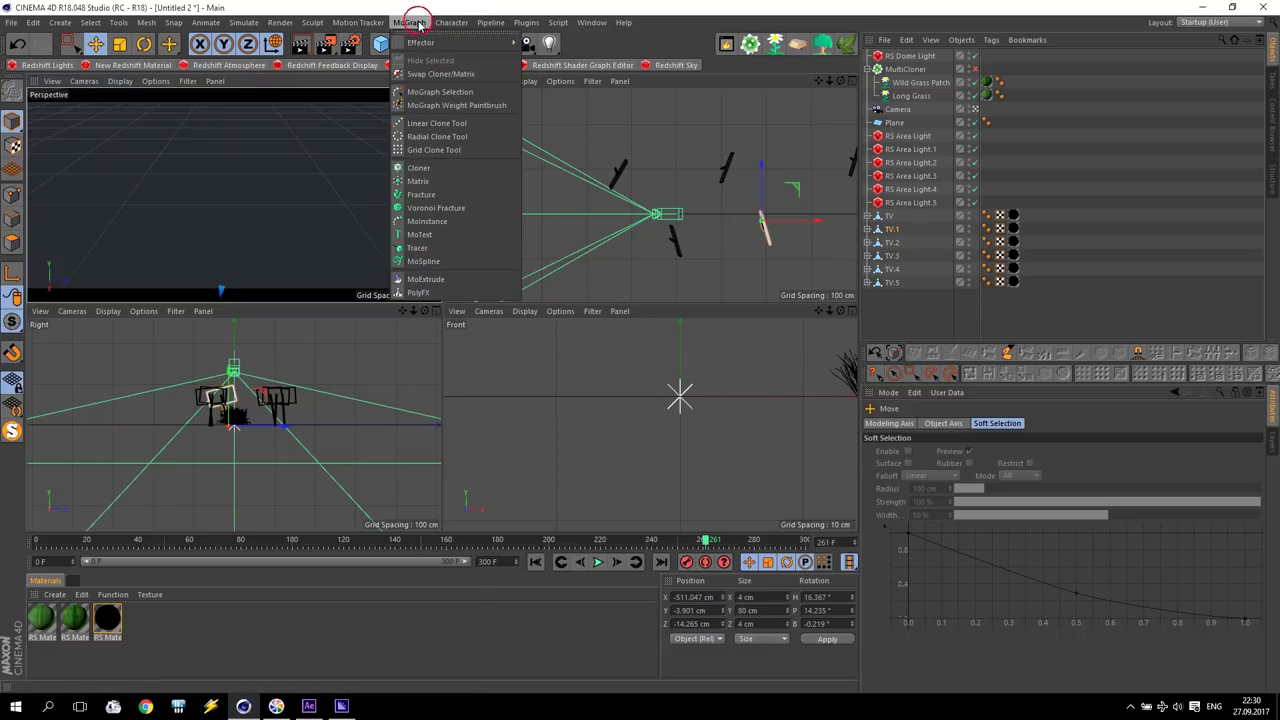
left_click(453, 235)
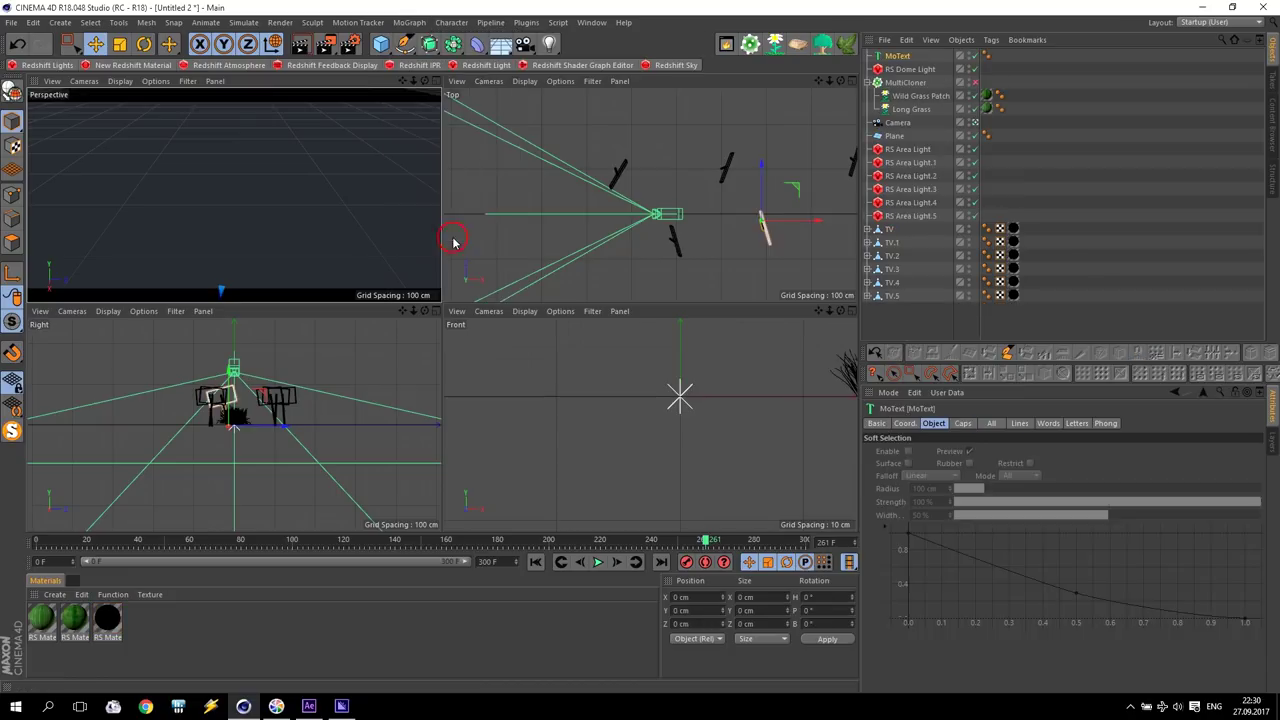
double_click(968, 494)
type("Tutorials")
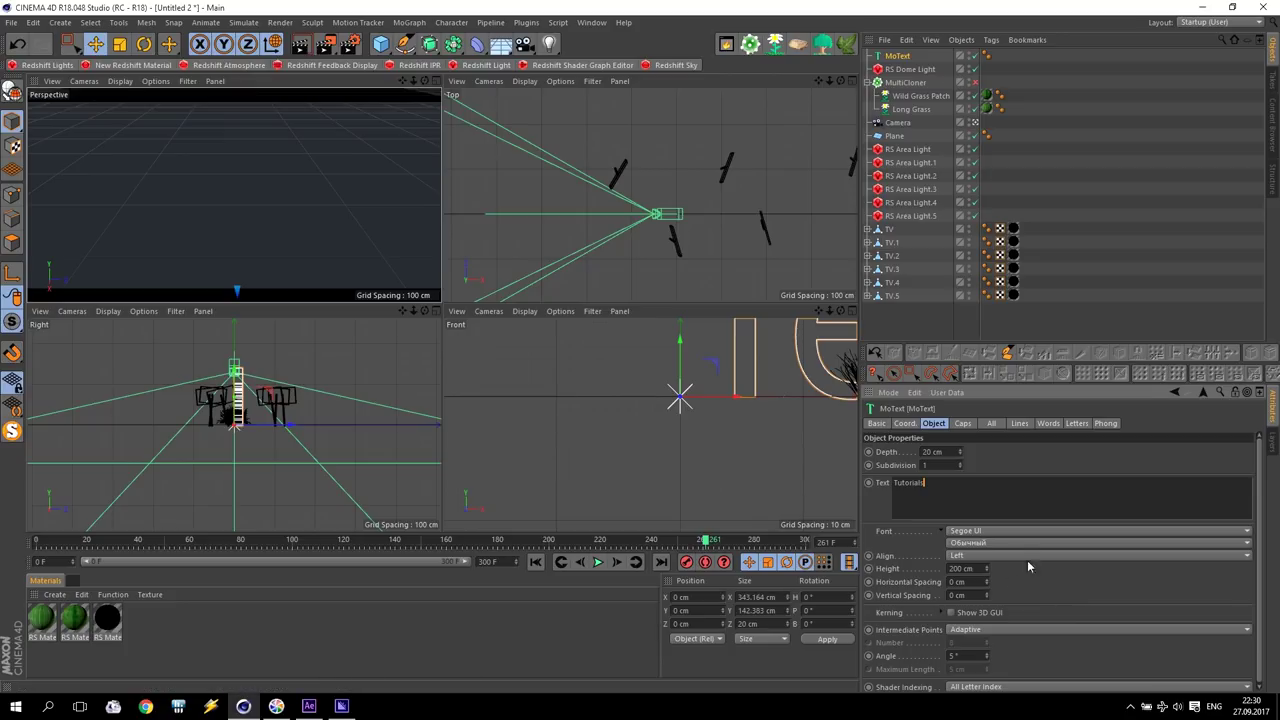
left_click(1006, 546)
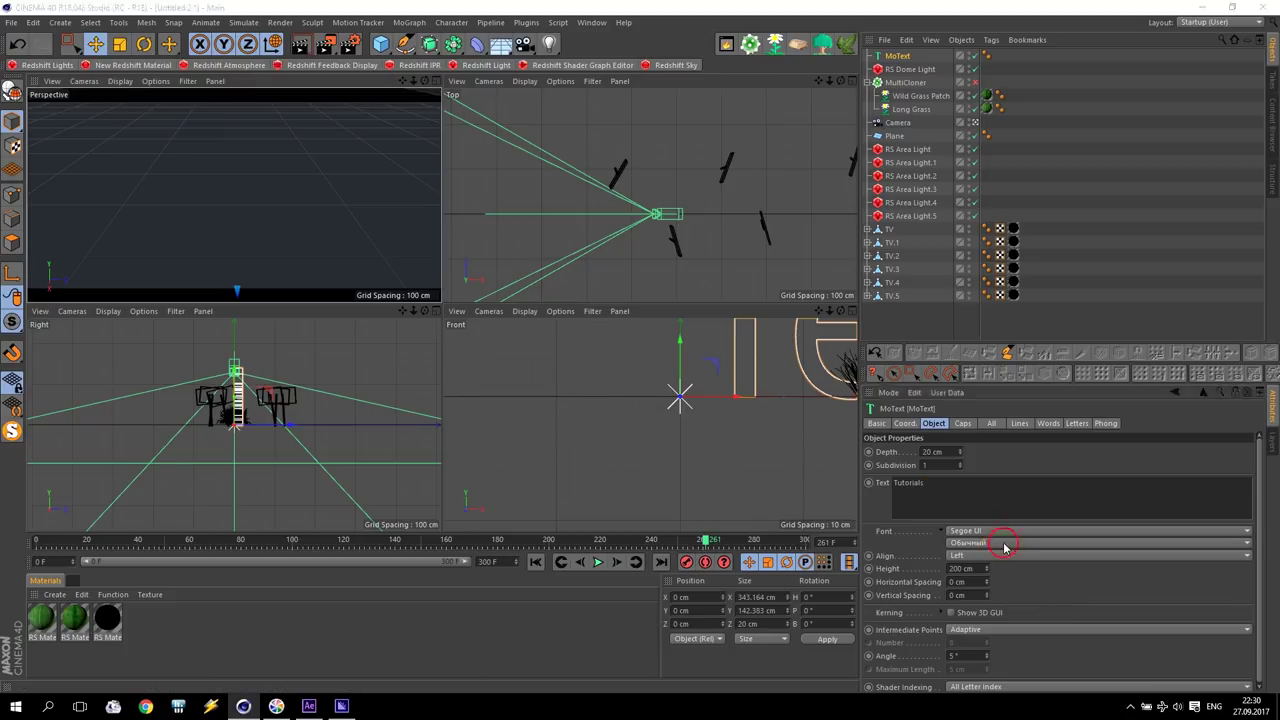
- Make the text Bold, Middle-aligned, 50 cm high, 15 cm deep with -1 cm spacing
left_click(966, 543)
left_click(967, 588)
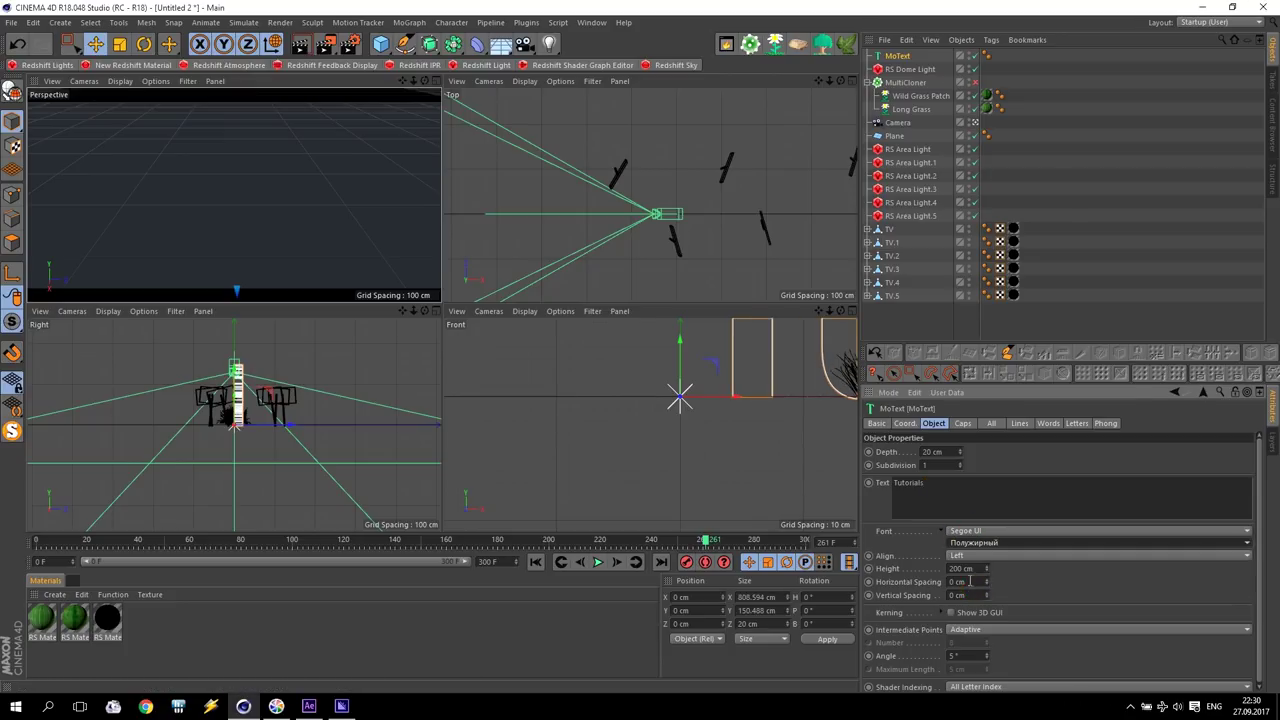
left_click(961, 556)
left_click(960, 577)
left_click(940, 567)
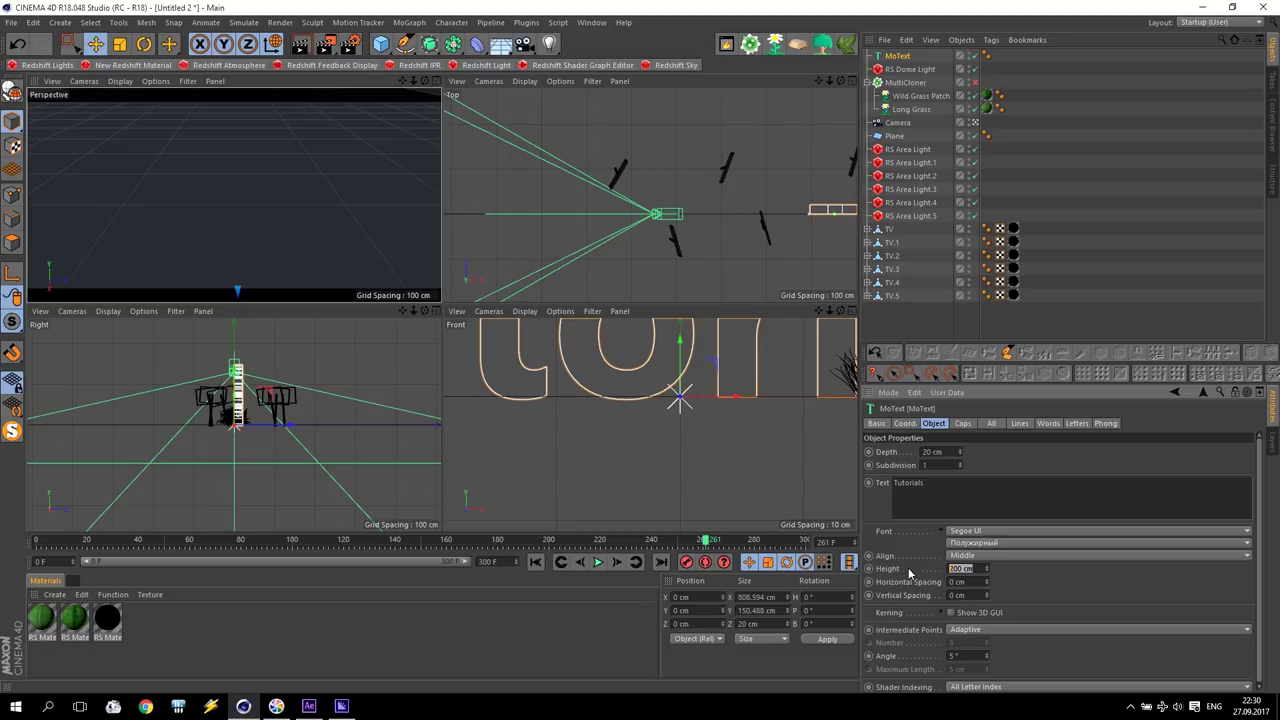
type("50")
key("Return")
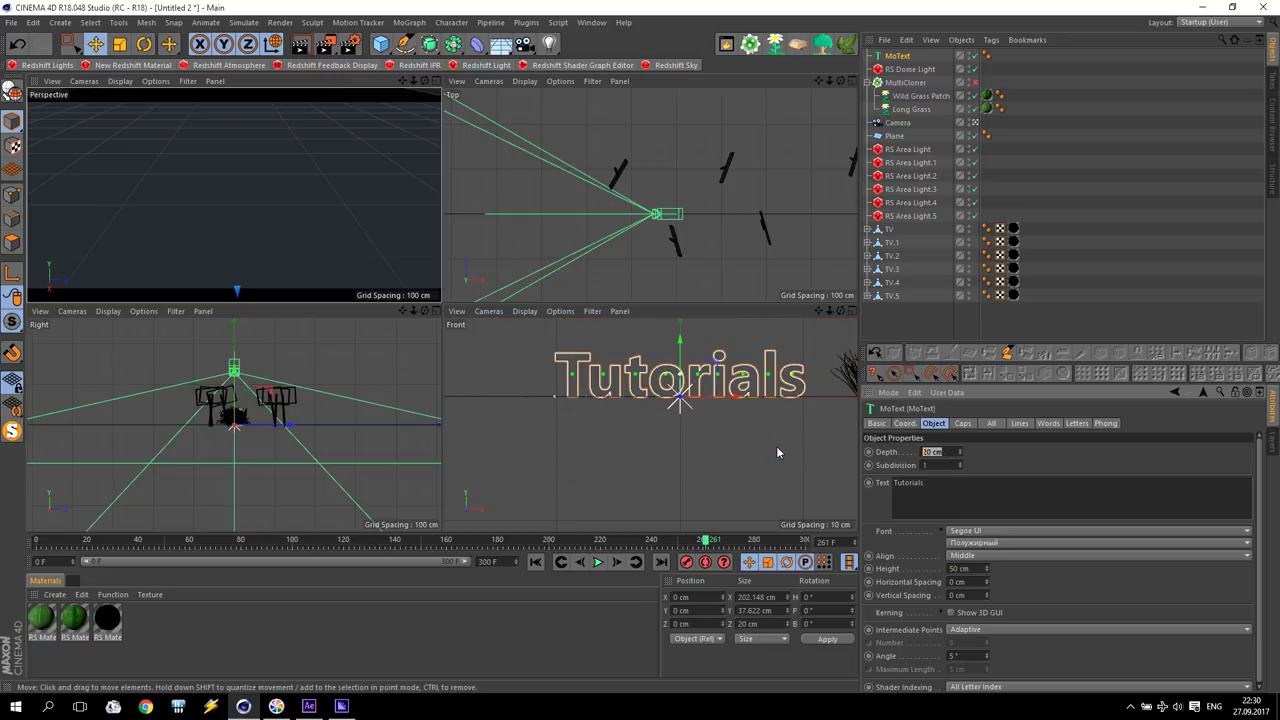
type("15")
key("Return")
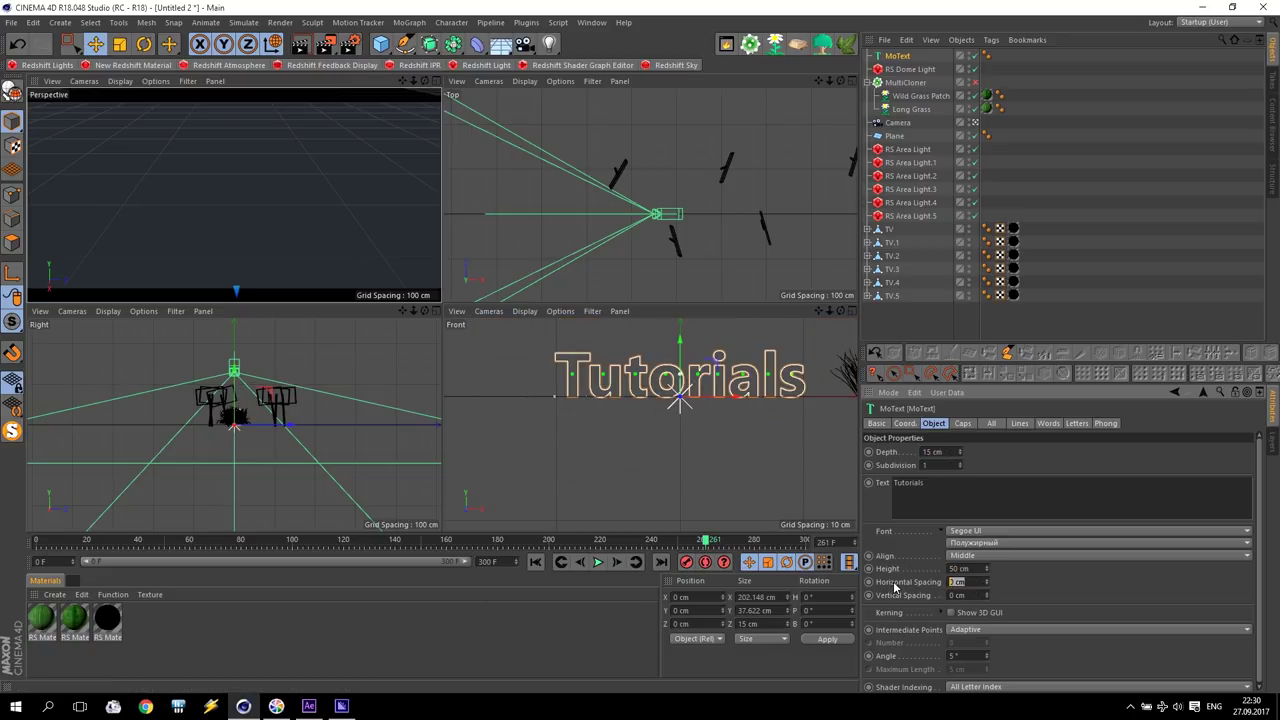
type("-1")
key("Return")
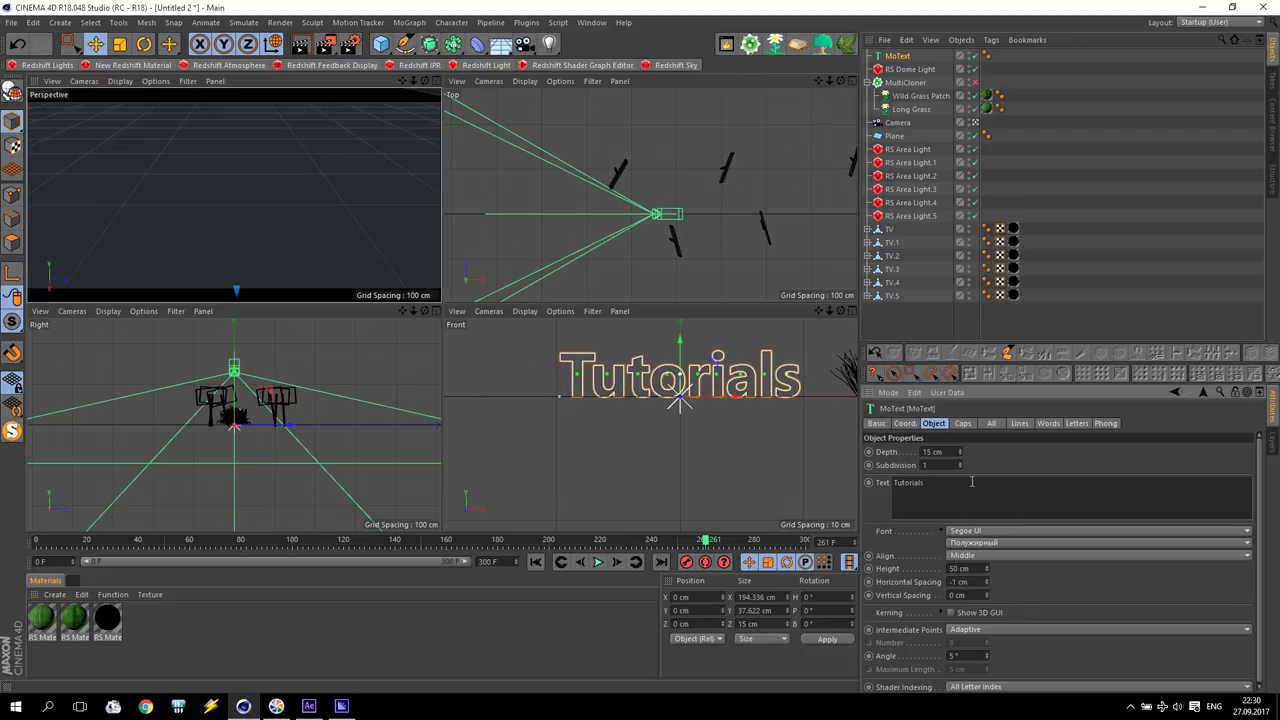
left_click(963, 424)
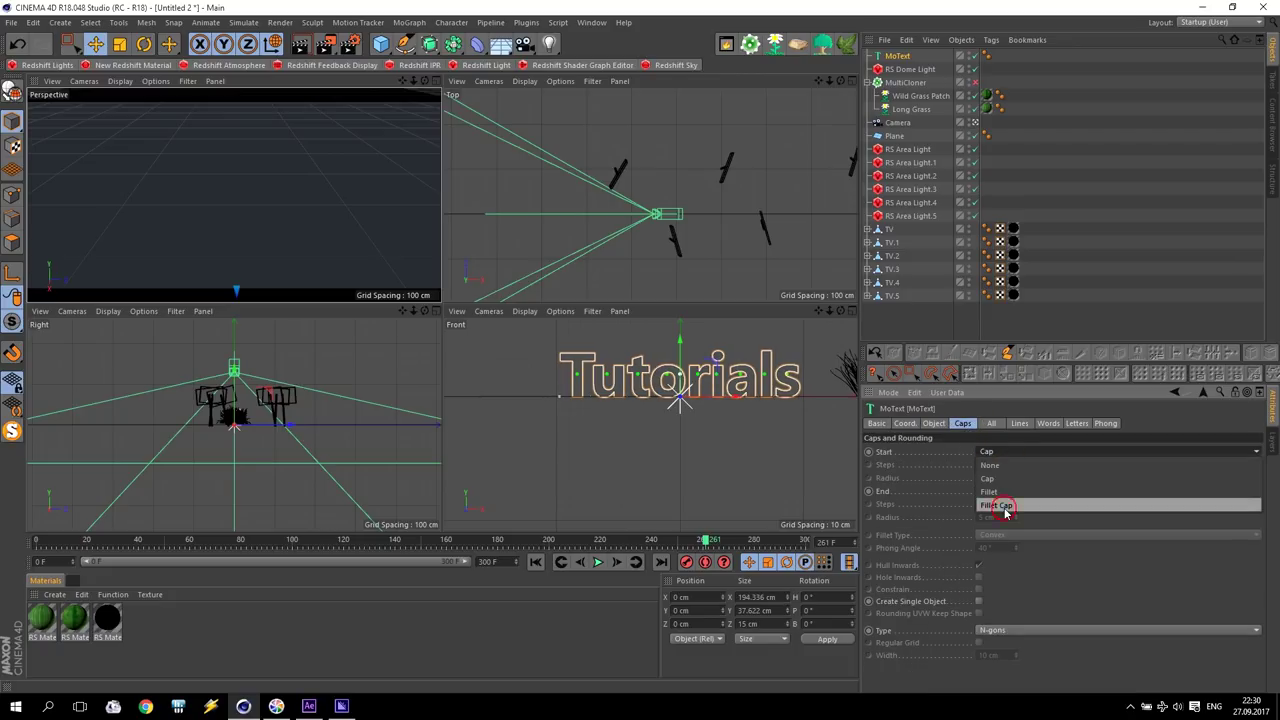
- Set the start and end caps to Fillet Cap with a 2 cm start radius
left_click(1004, 505)
left_click(1002, 491)
left_click(1000, 544)
left_click_drag(1000, 477, 928, 472)
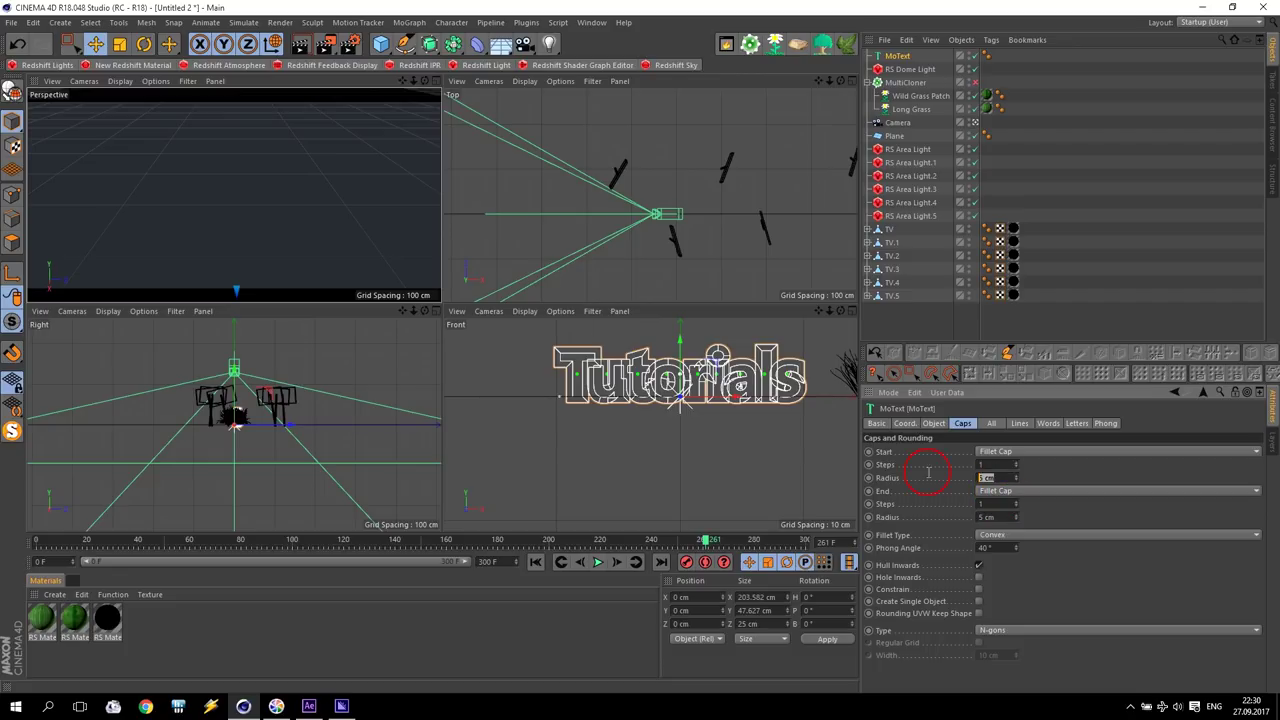
type("2")
key("Return")
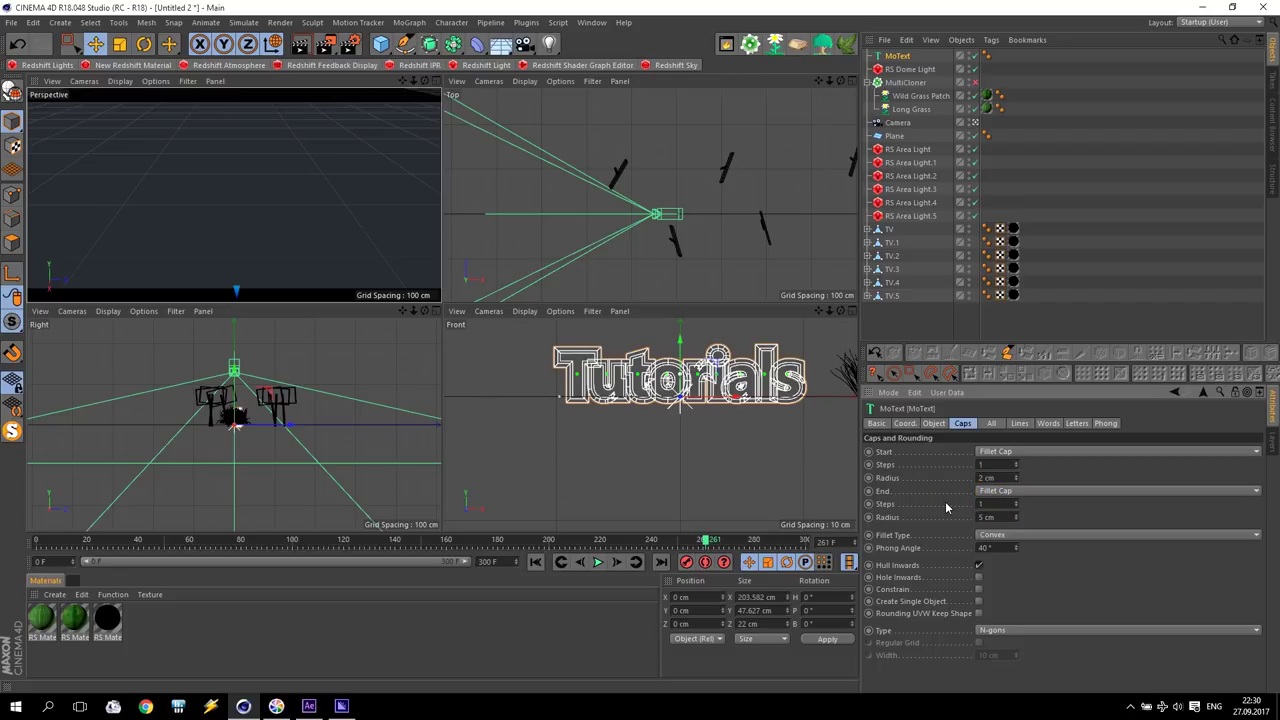
- Switch the text to regular weight and set the end fillet radius to 2 cm
left_click(938, 424)
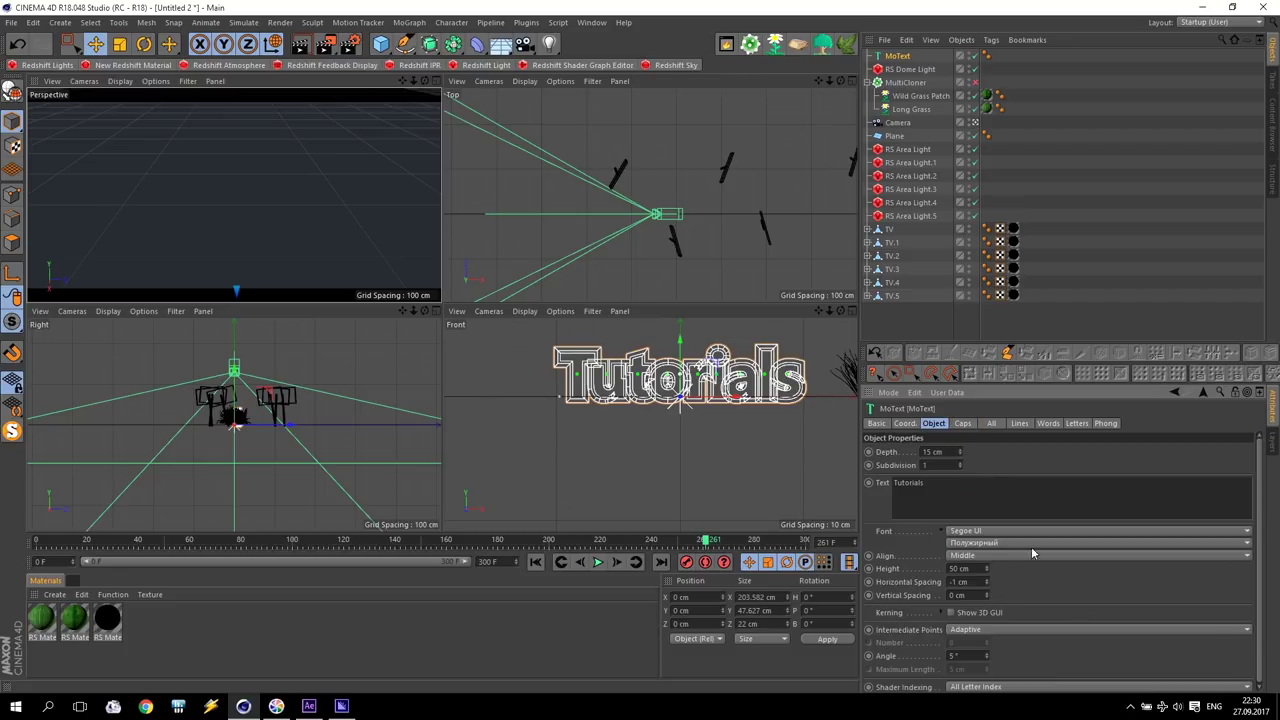
left_click(1014, 545)
left_click(979, 568)
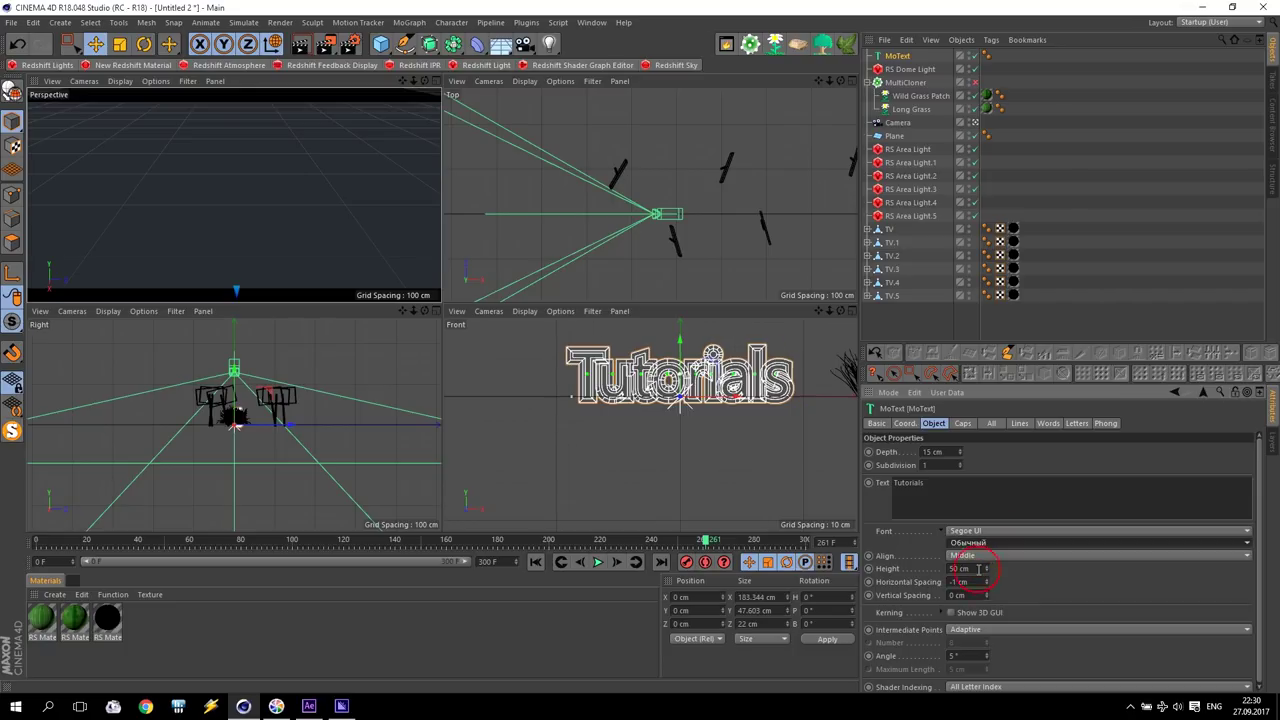
left_click(964, 424)
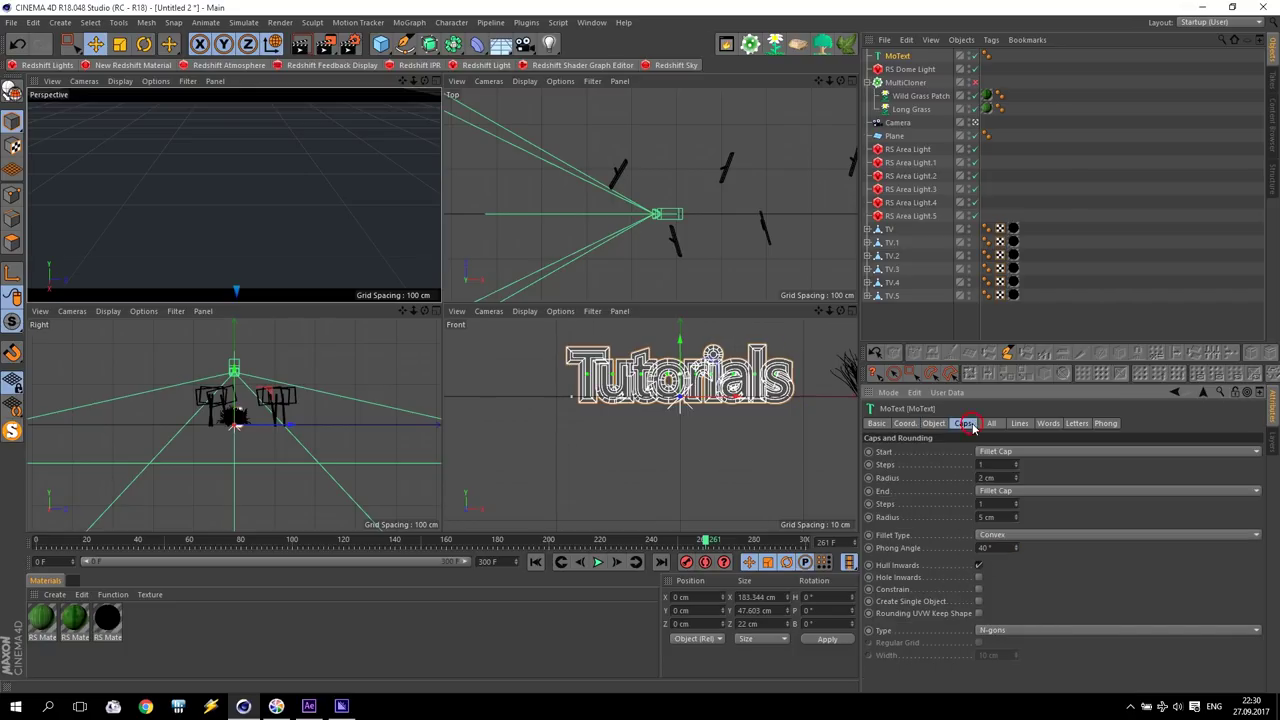
type("2")
key("Return")
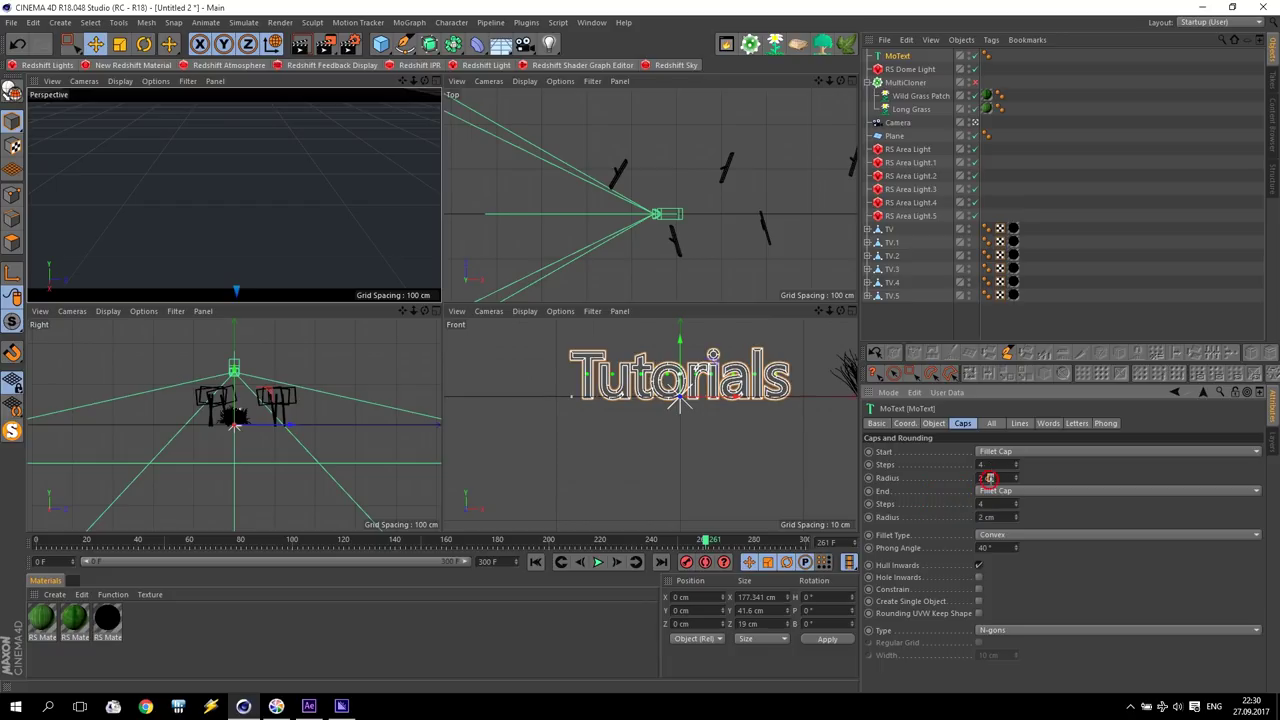
- Reduce both fillet radii to 1 cm and make the text bold again
type("1")
key("Return")
type("1")
key("Return")
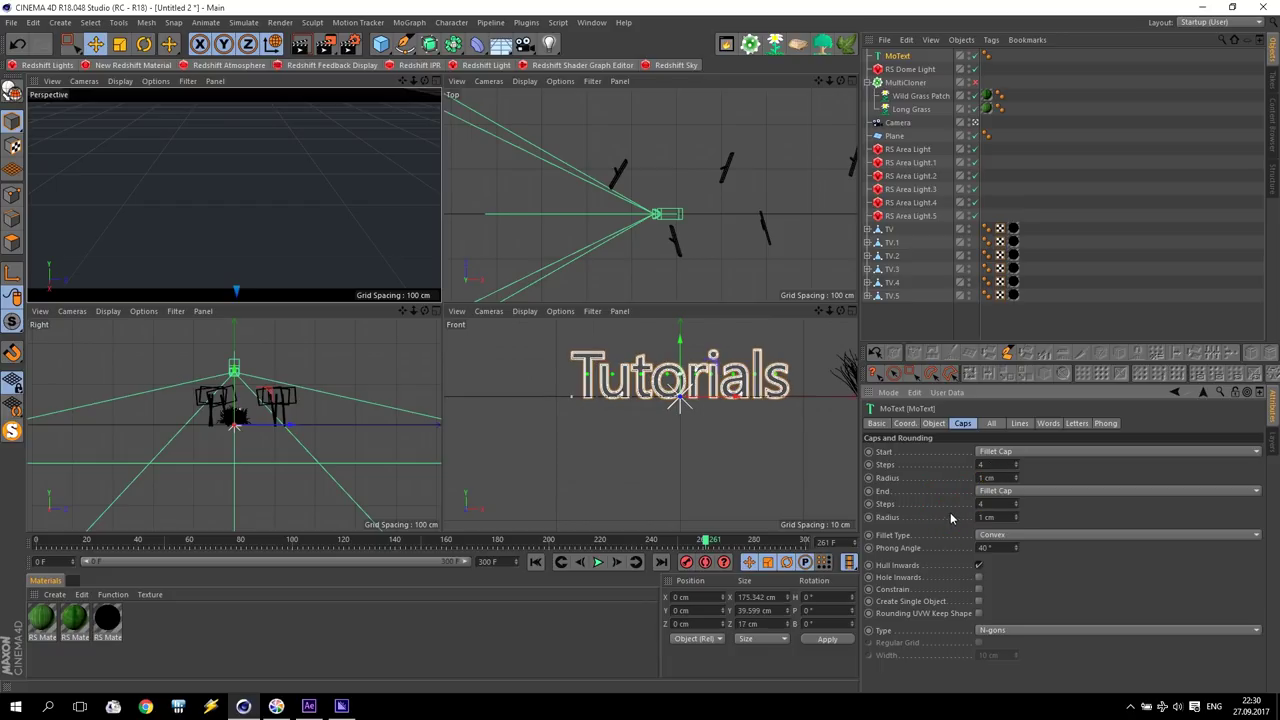
left_click(934, 423)
left_click(997, 542)
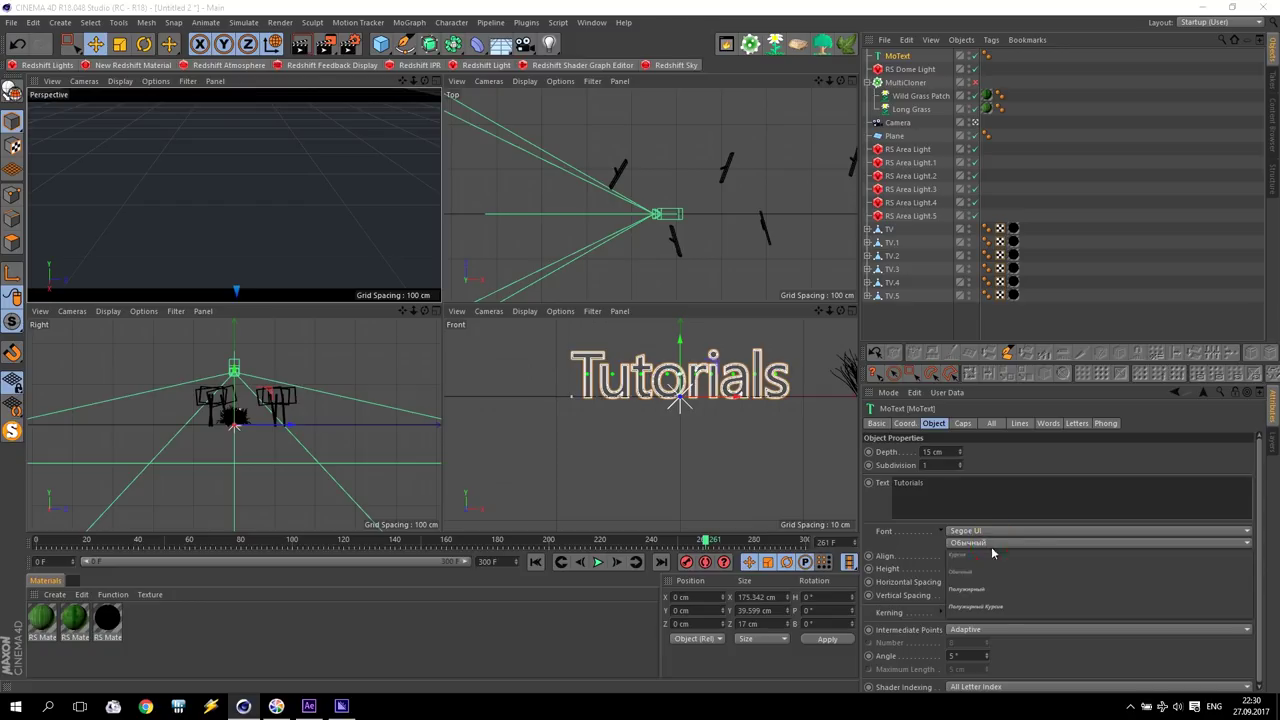
left_click(1000, 556)
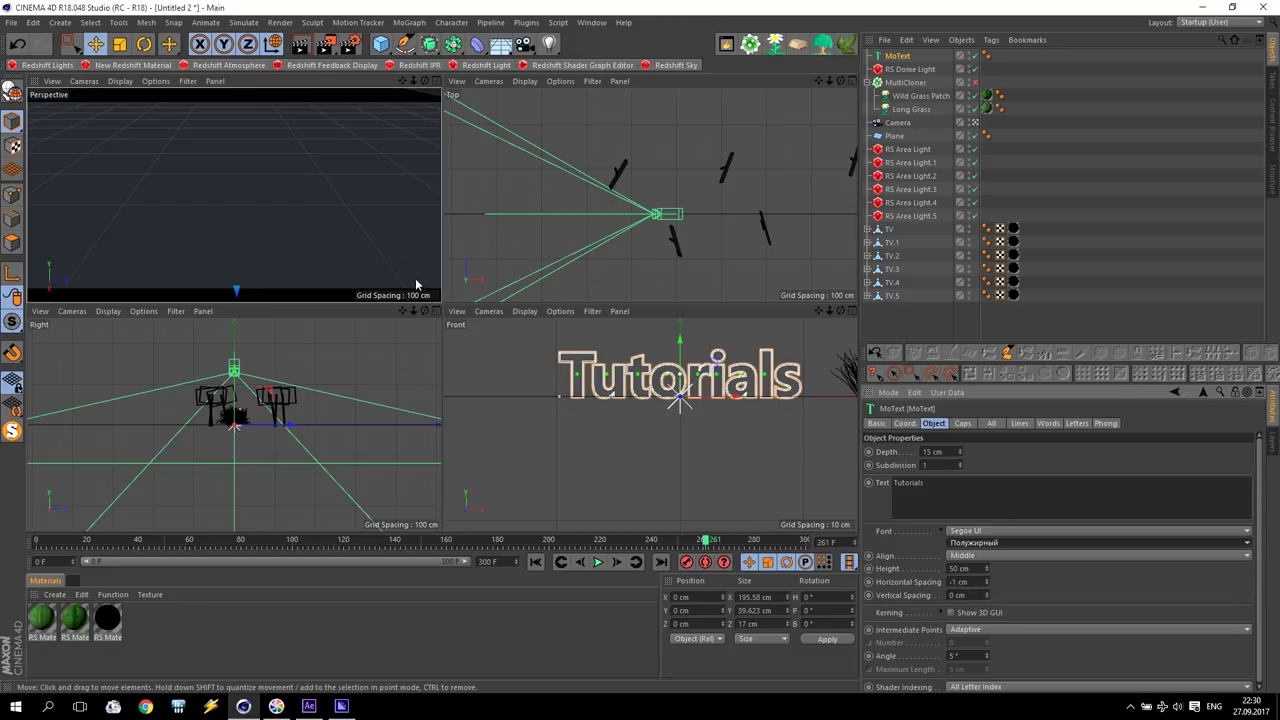
- Slide the text to X -1108 cm and turn it 90° in heading to face the camera
middle_click(657, 245)
scroll(565, 344, "down", 4)
left_click_drag(758, 367, 600, 380)
middle_click(538, 376)
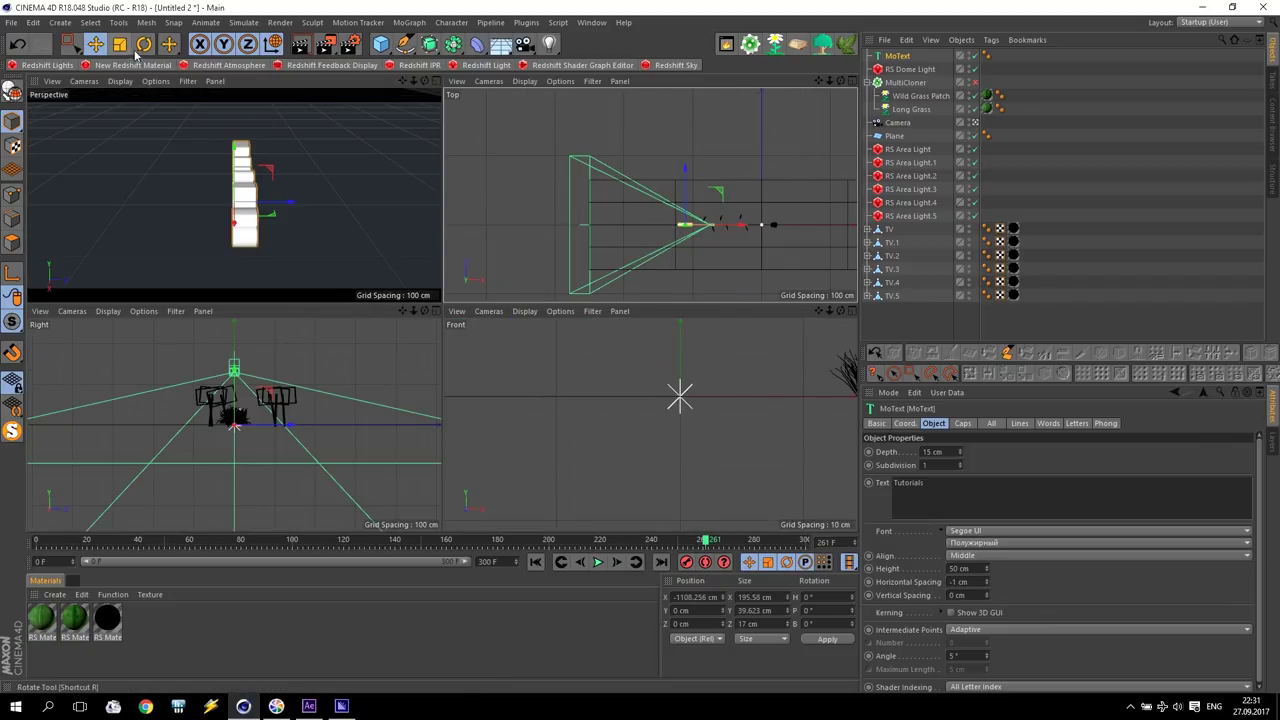
key("r")
left_click_drag(258, 210, 358, 174)
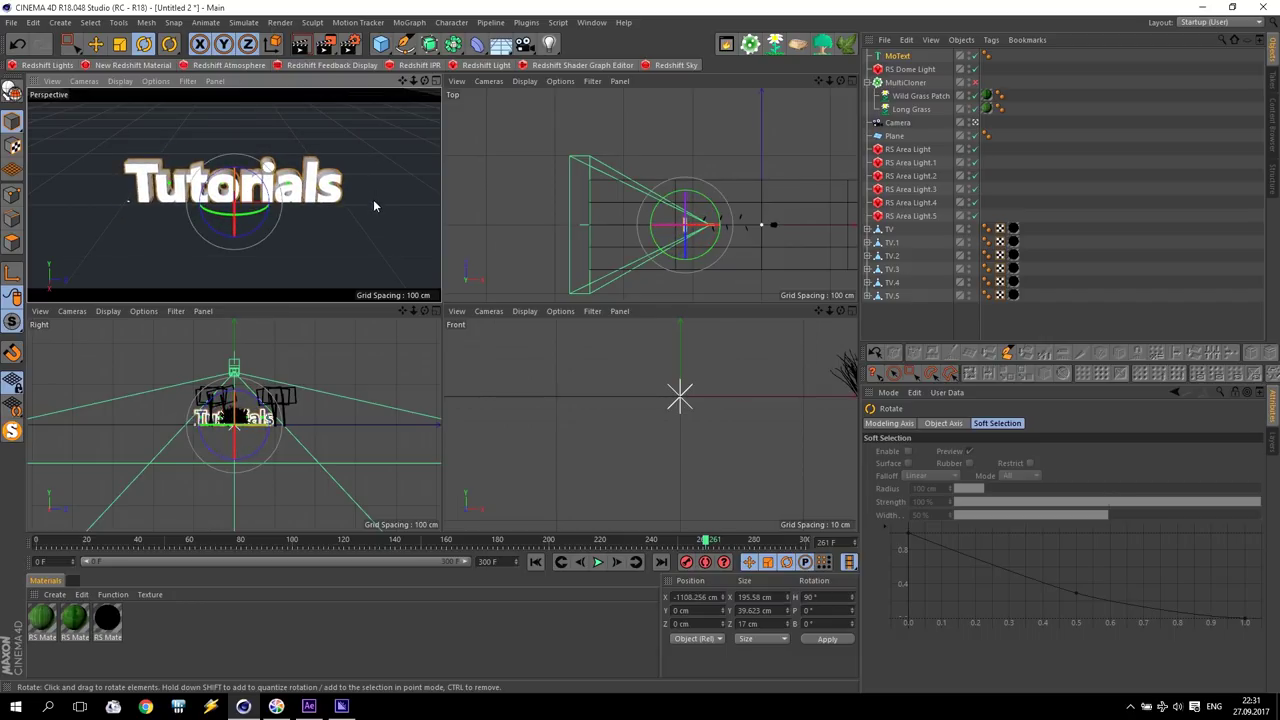
- Re-enable the grass cloner and place the text at about X -1028.955 cm, Y 27.731 cm
left_click(95, 43)
mouse_move(236, 218)
left_mouse_down()
mouse_move(237, 243)
mouse_move(238, 161)
left_mouse_up()
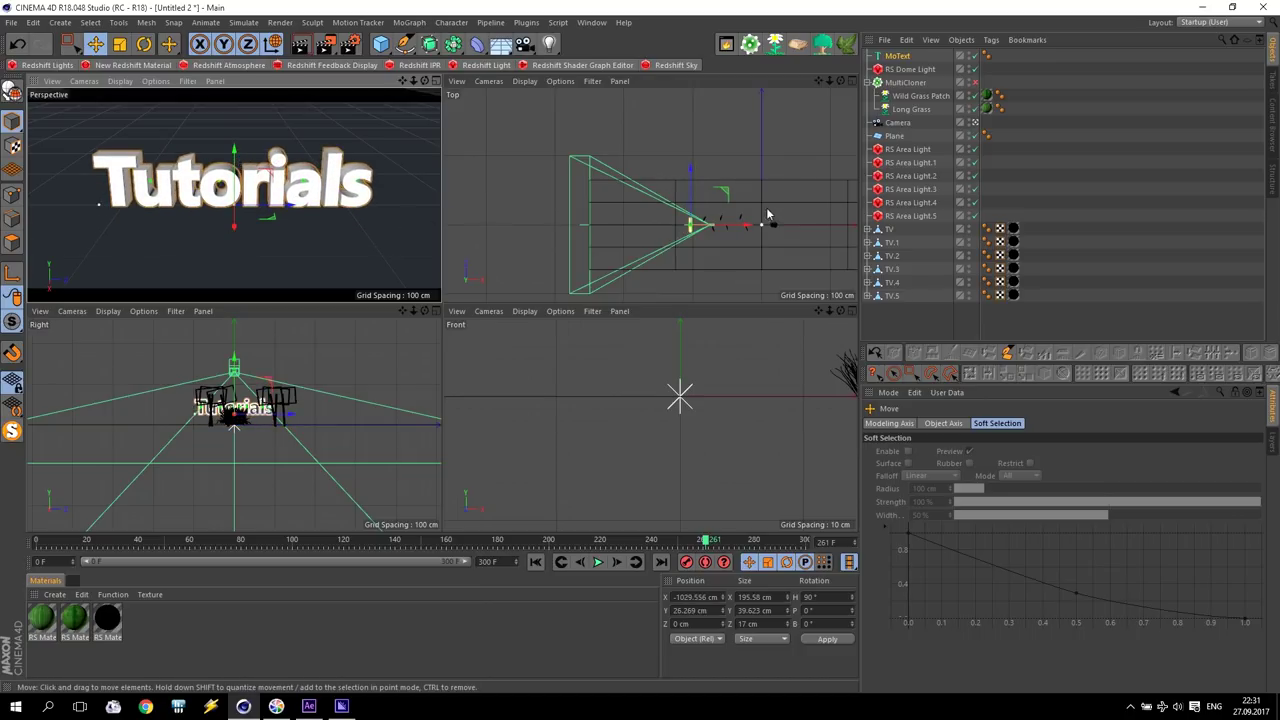
left_click(975, 84)
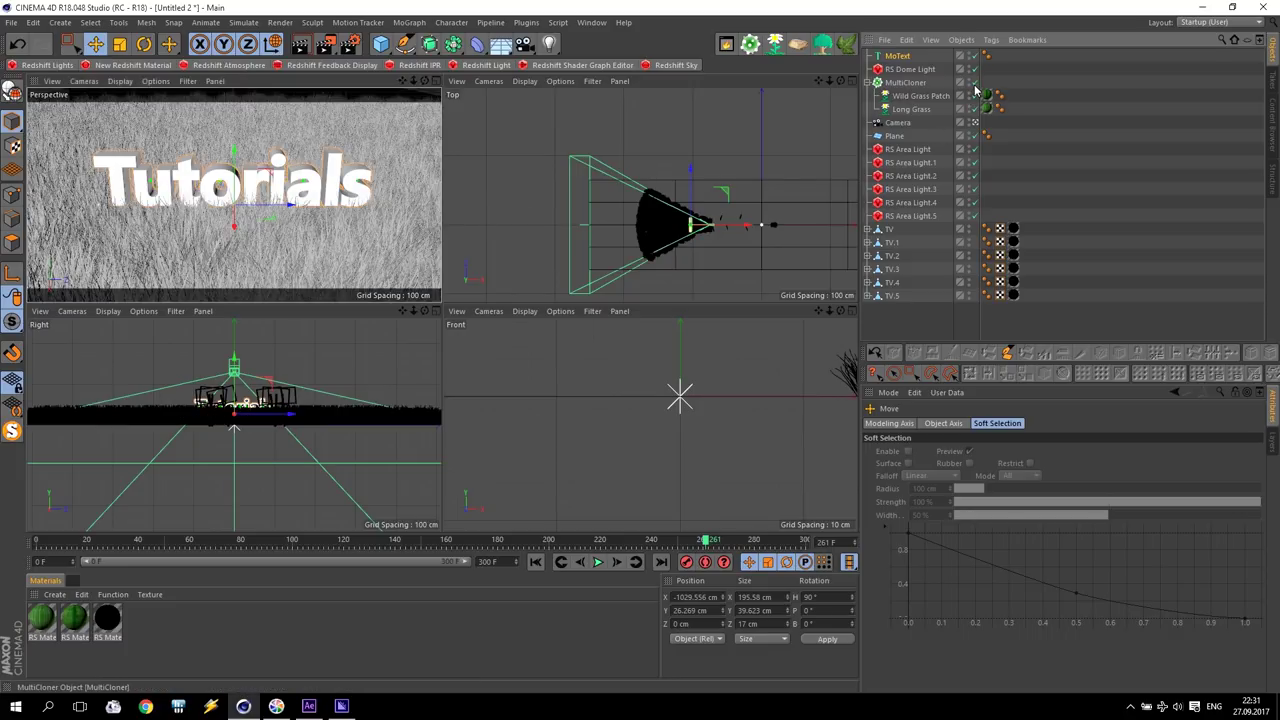
middle_click(226, 187)
left_click_drag(441, 216, 453, 245)
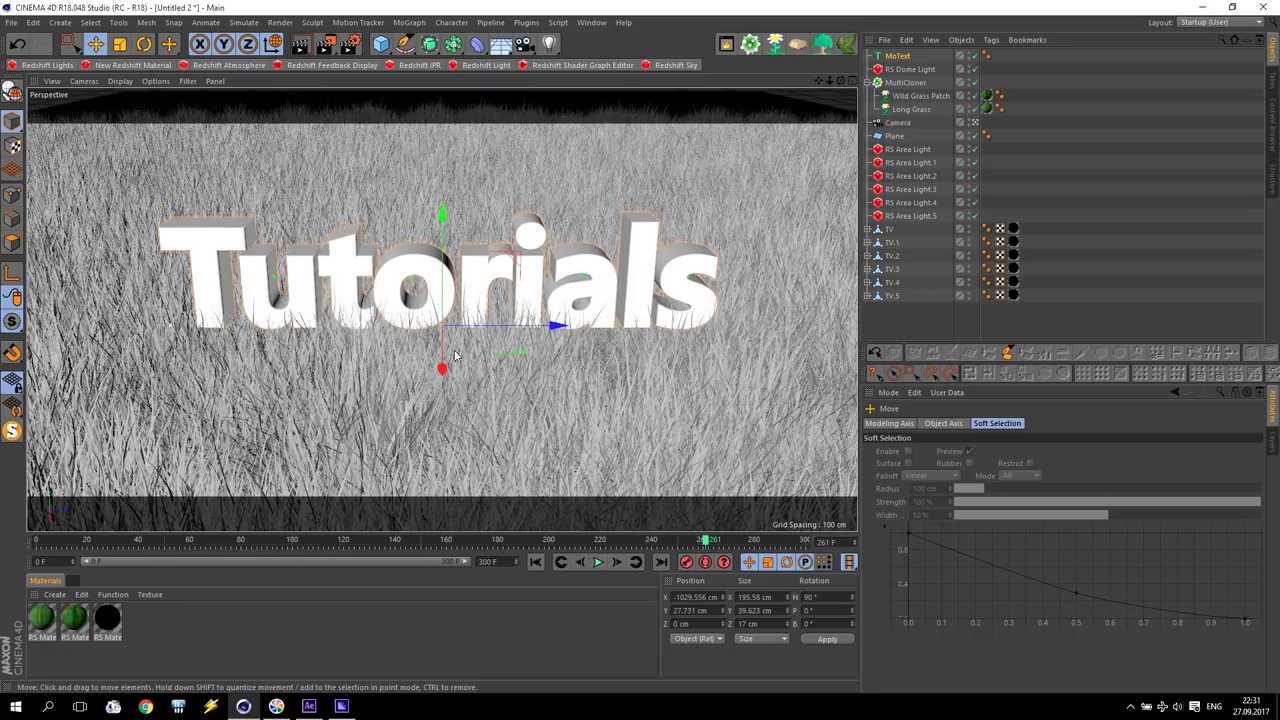
left_click_drag(442, 368, 442, 370)
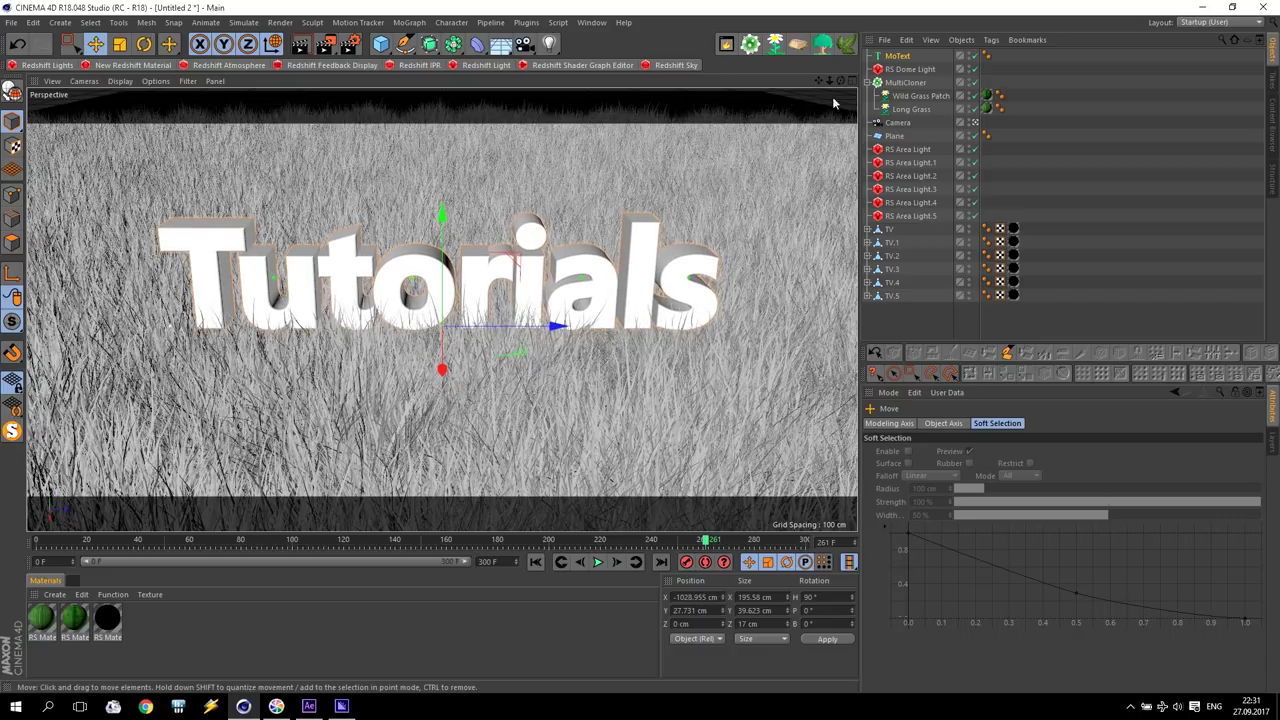
left_click(900, 57)
left_click(409, 22)
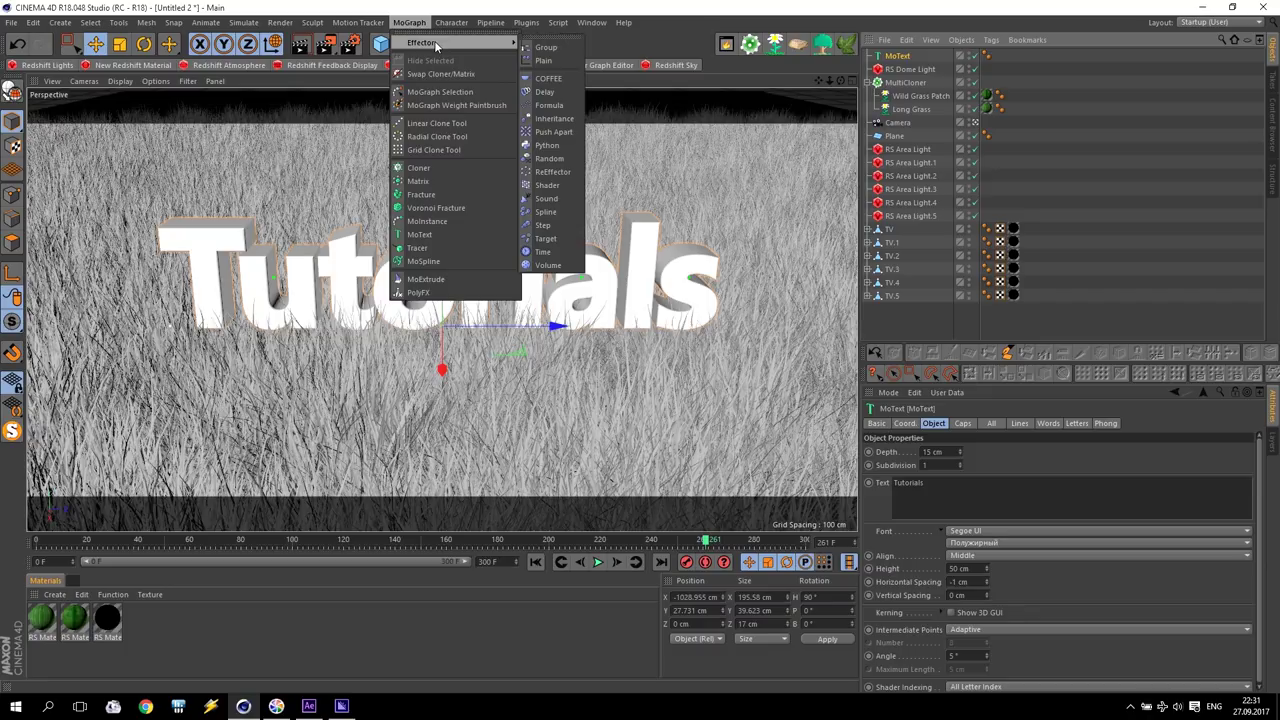
- Add a Random effector with Position off and Rotation on at H 30°, P 10°, B 10°
left_click(556, 159)
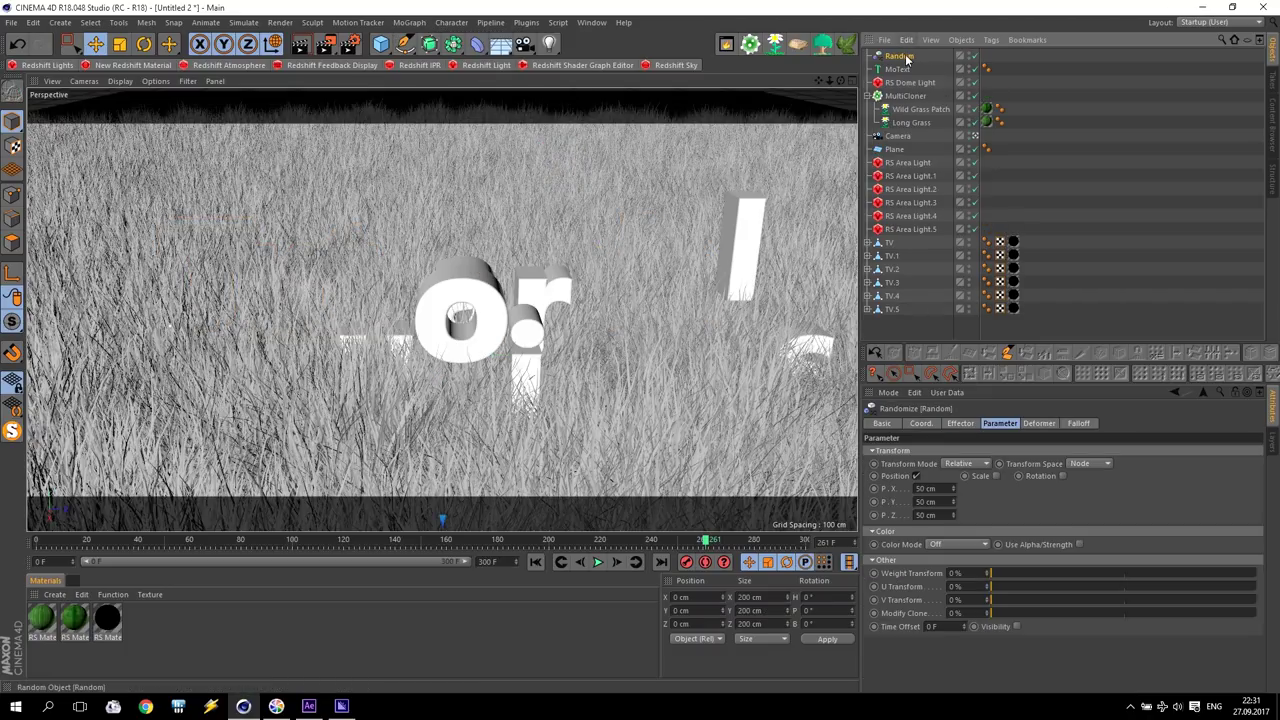
left_click(915, 476)
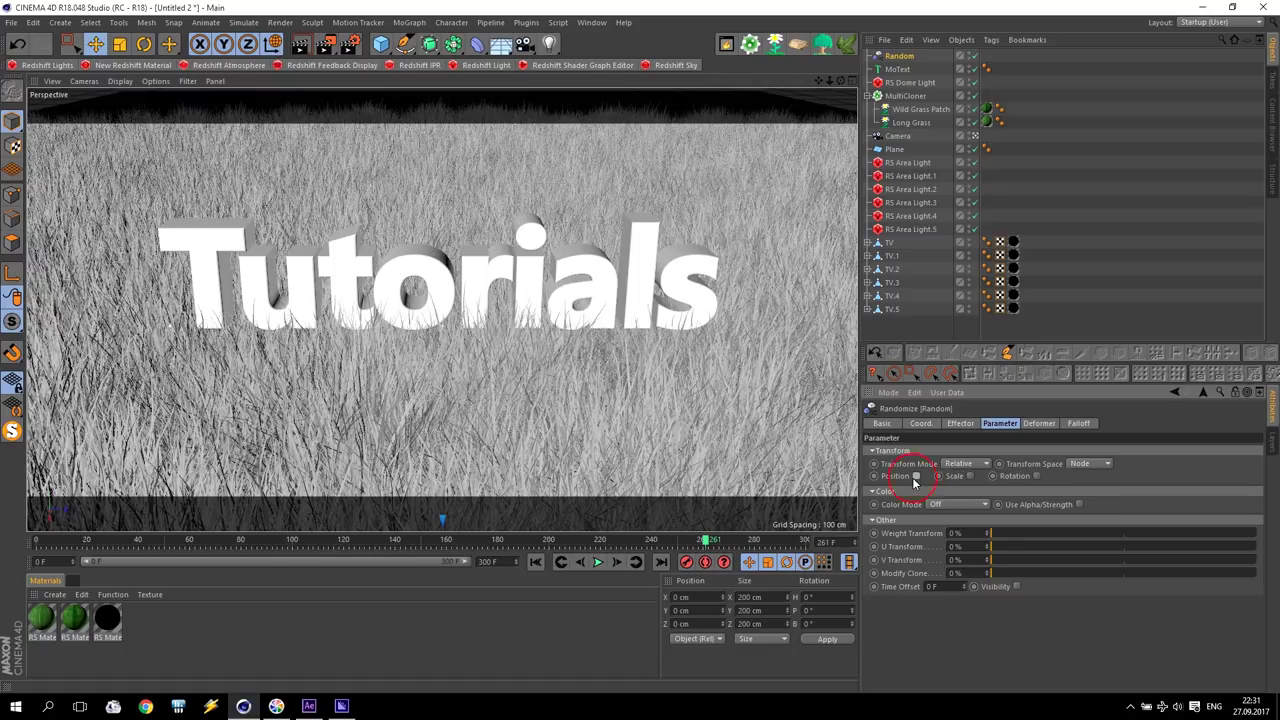
left_click(1038, 478)
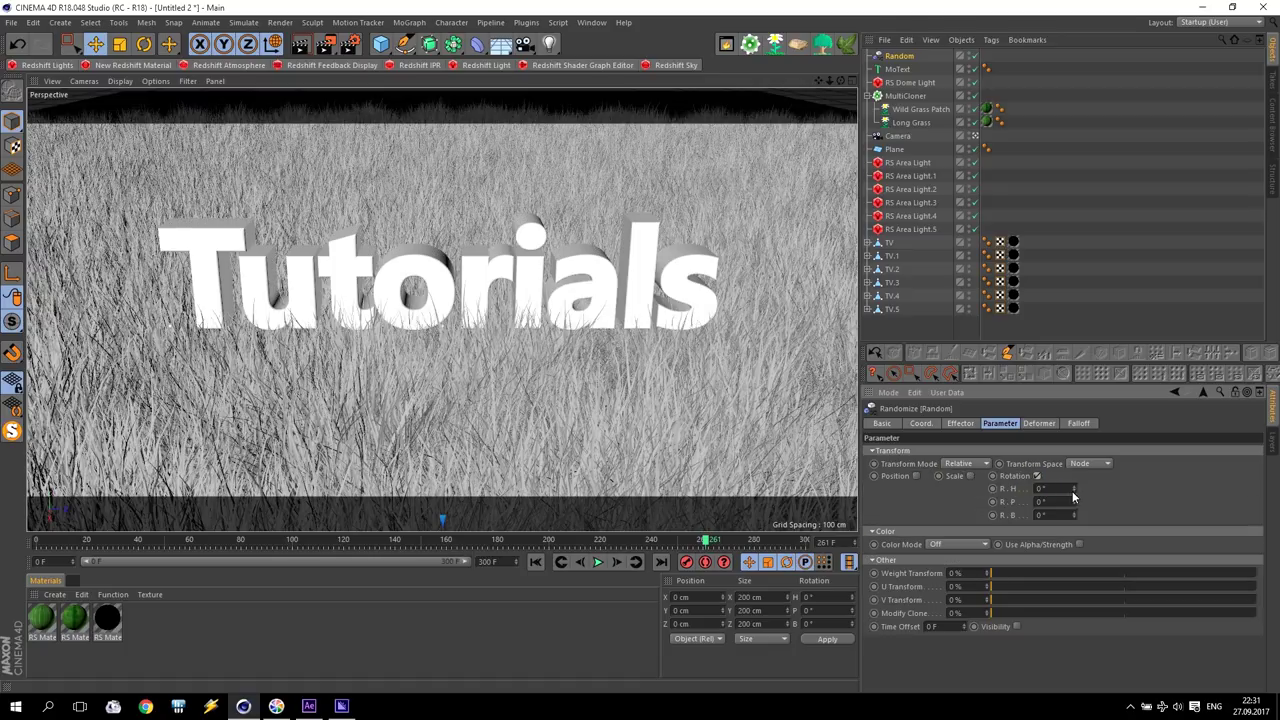
mouse_move(1073, 488)
left_mouse_down()
mouse_move(1073, 470)
mouse_move(1069, 497)
left_mouse_up()
type("30")
left_click(1040, 515)
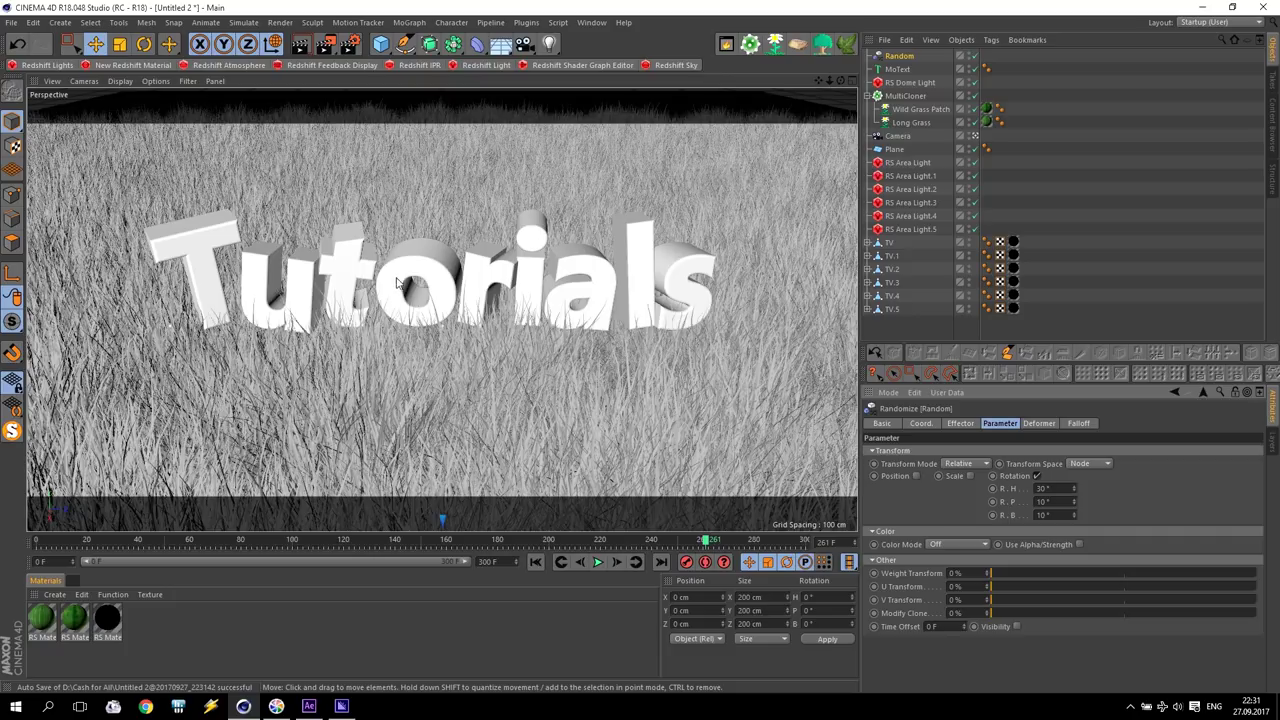
middle_click(418, 237)
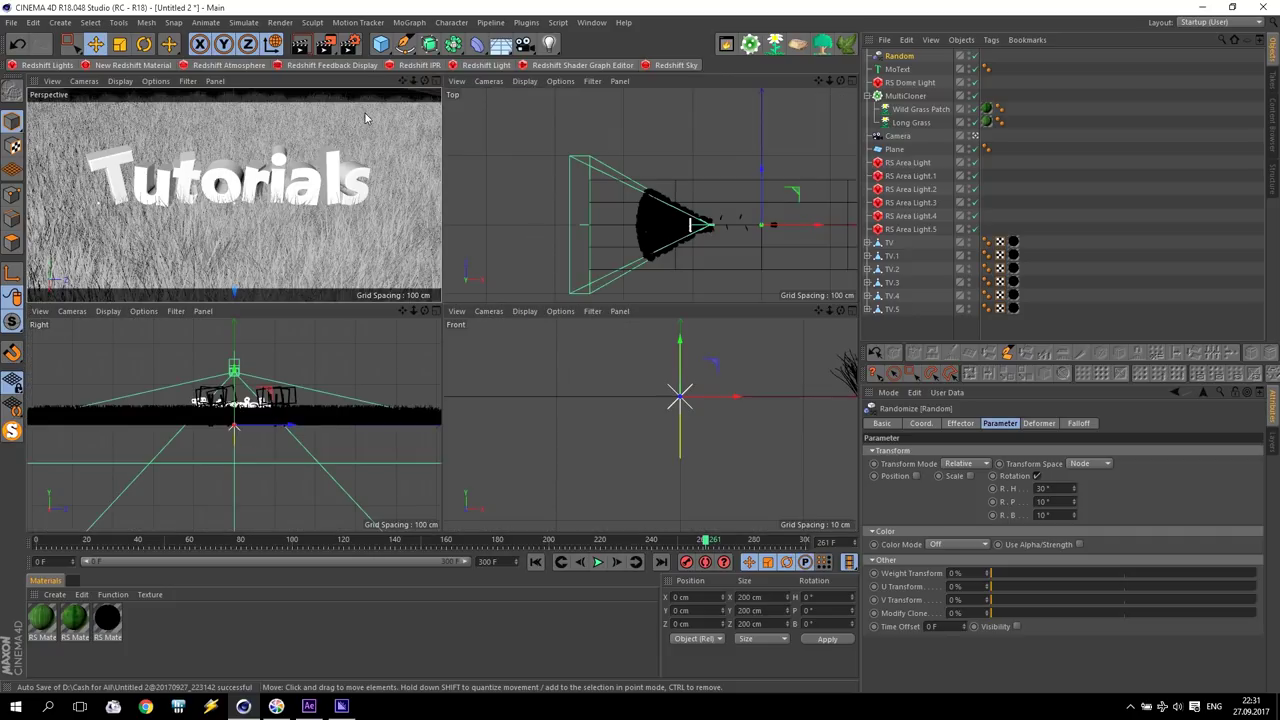
- Add an RS Spot Light, hide the grass cloner, and slide the light left toward the text
left_click(44, 65)
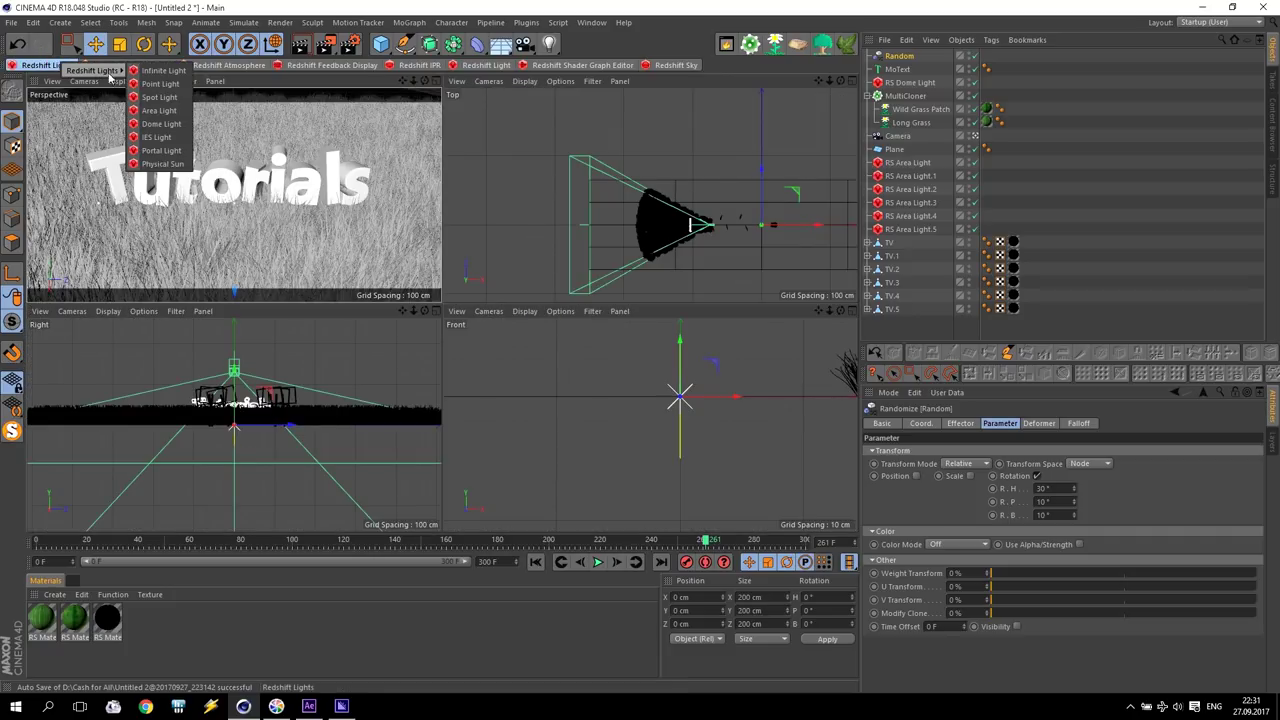
left_click(160, 97)
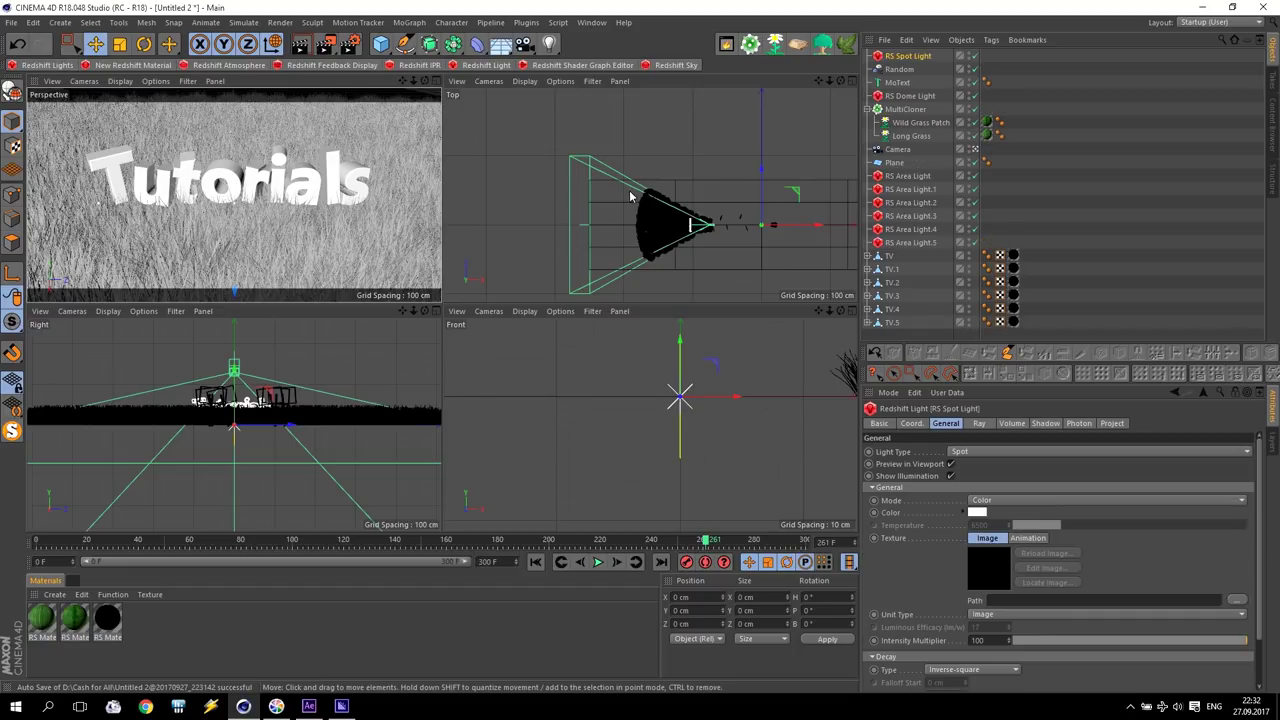
left_click_drag(812, 225, 740, 232)
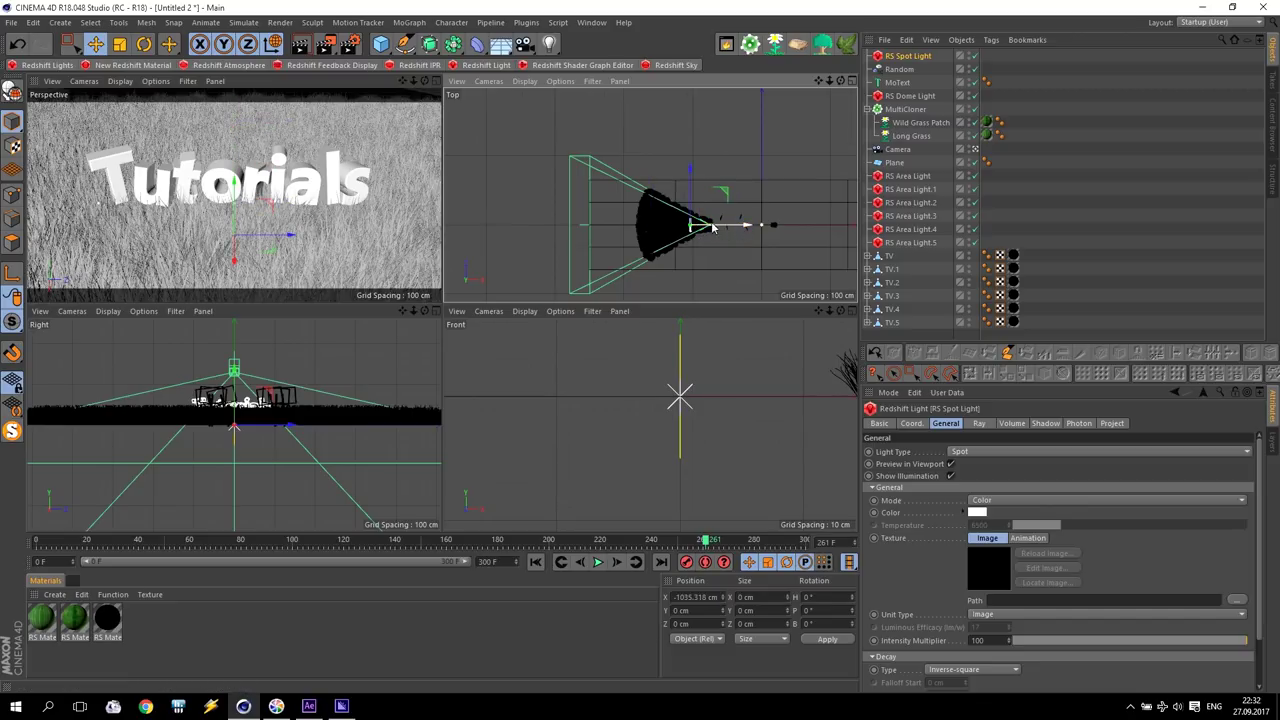
scroll(712, 228, "up", 2)
scroll(712, 228, "up", 2)
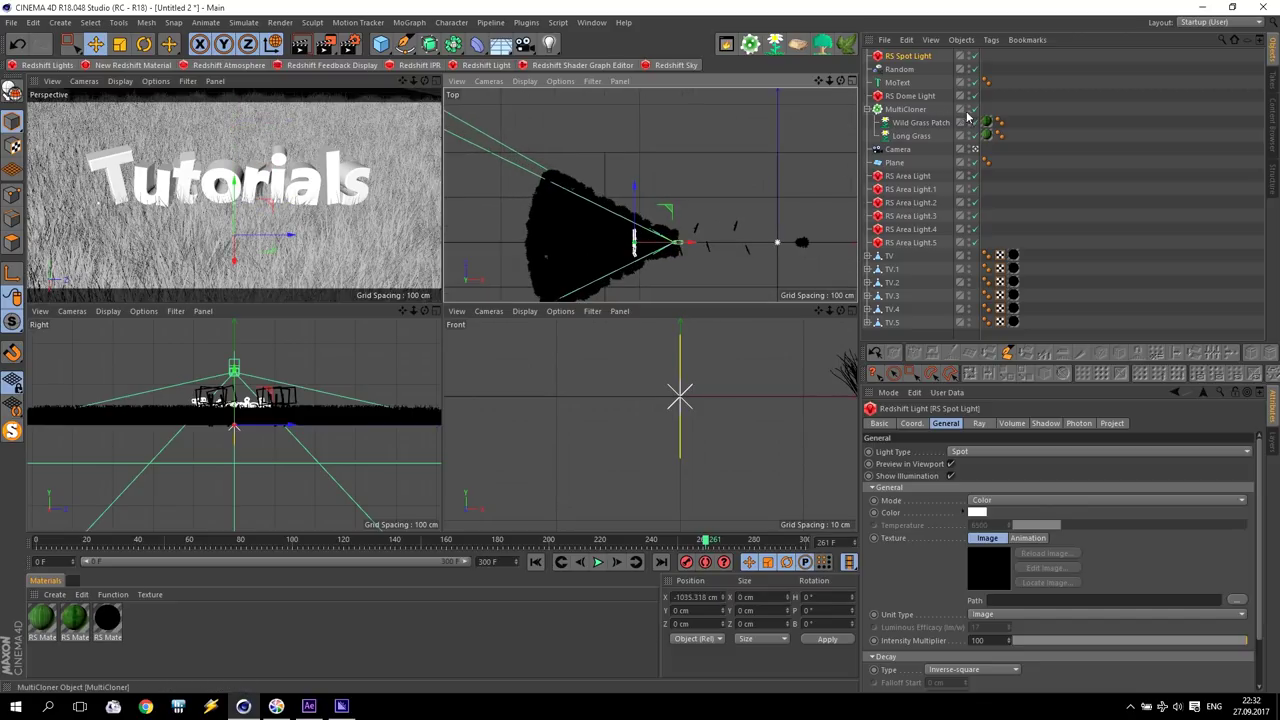
left_click(974, 110)
scroll(620, 245, "up", 4)
left_click_drag(587, 250, 548, 252)
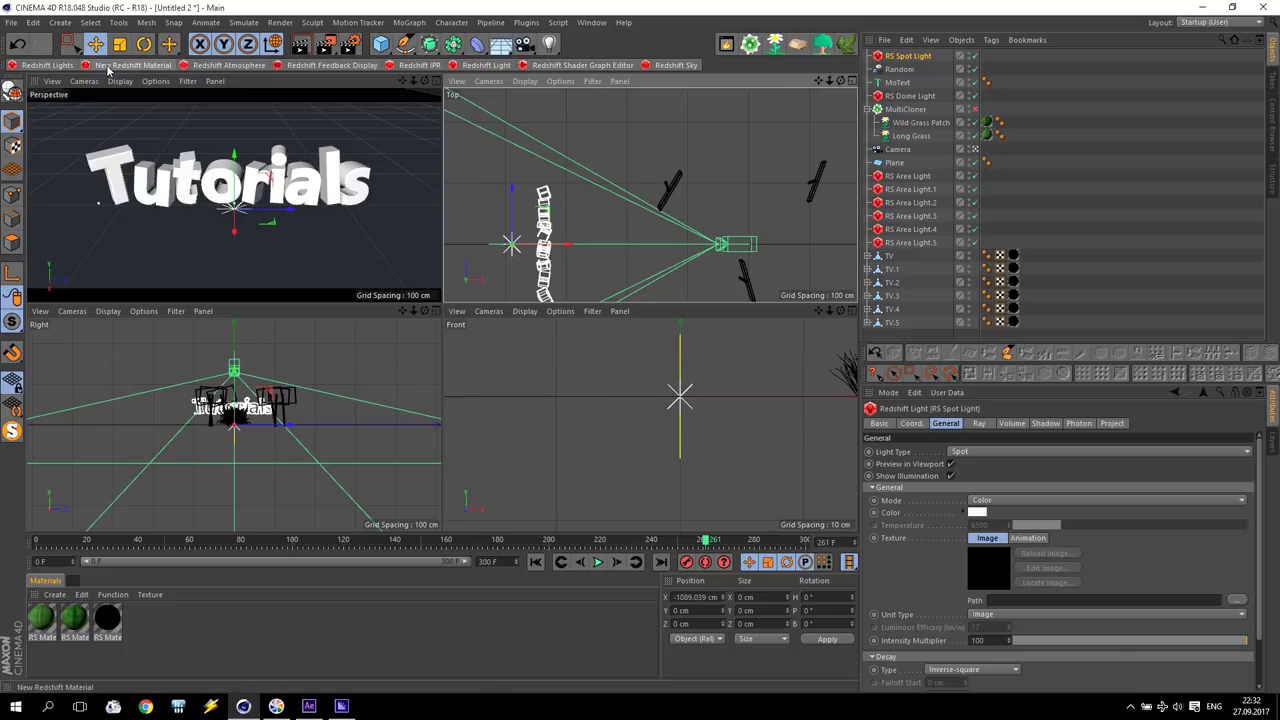
- Pitch the spot light -90° to point down and raise it to Y 72.233 cm
key("r")
left_click_drag(515, 237, 506, 226)
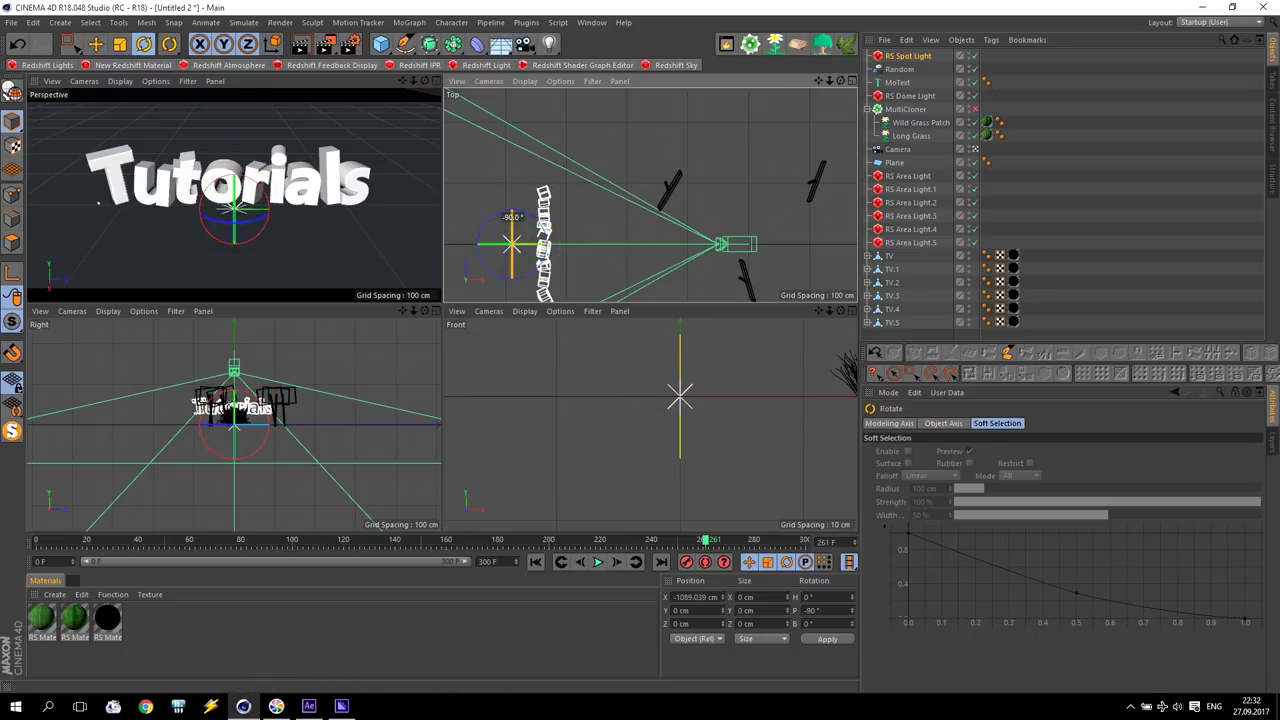
left_click(96, 43)
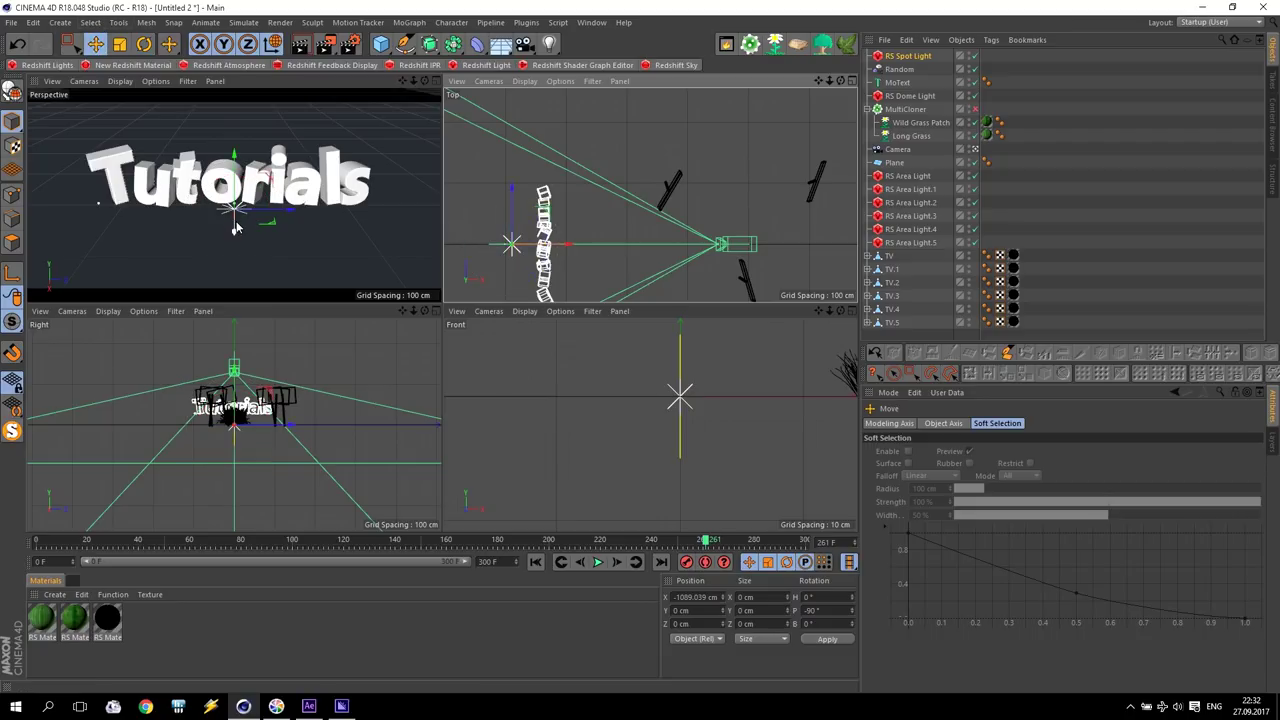
left_click_drag(234, 190, 234, 108)
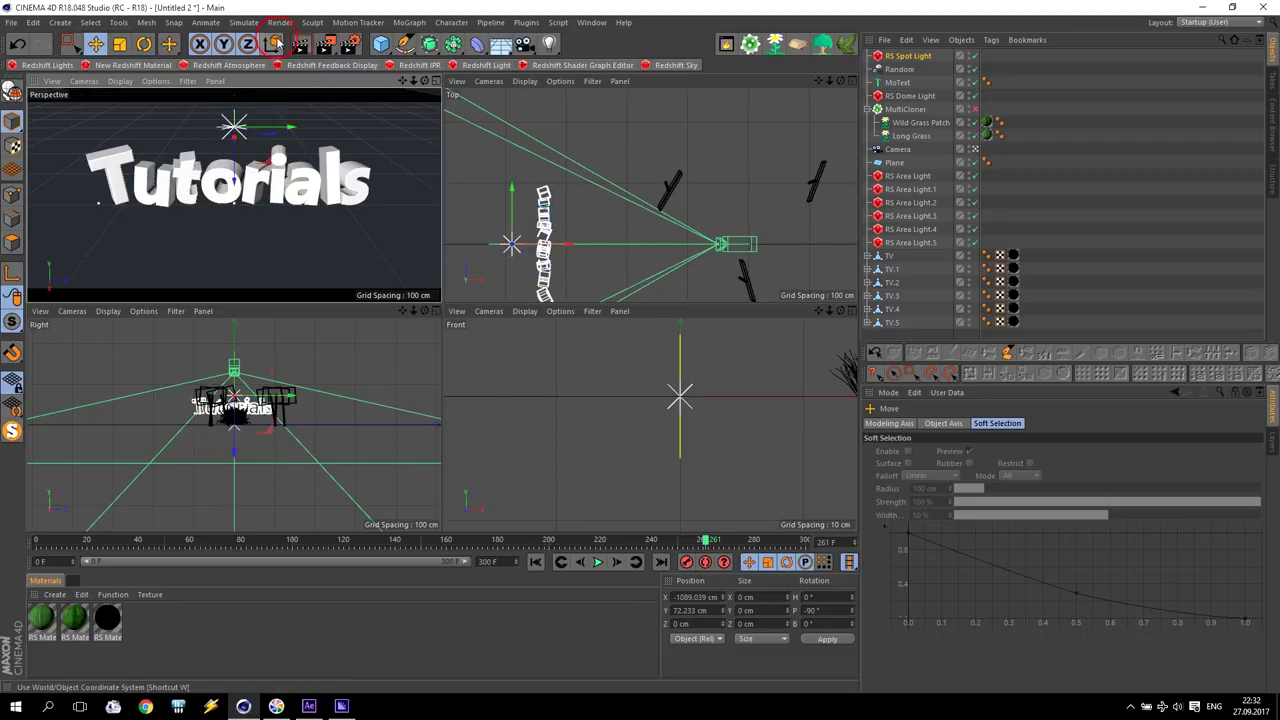
middle_click(216, 159)
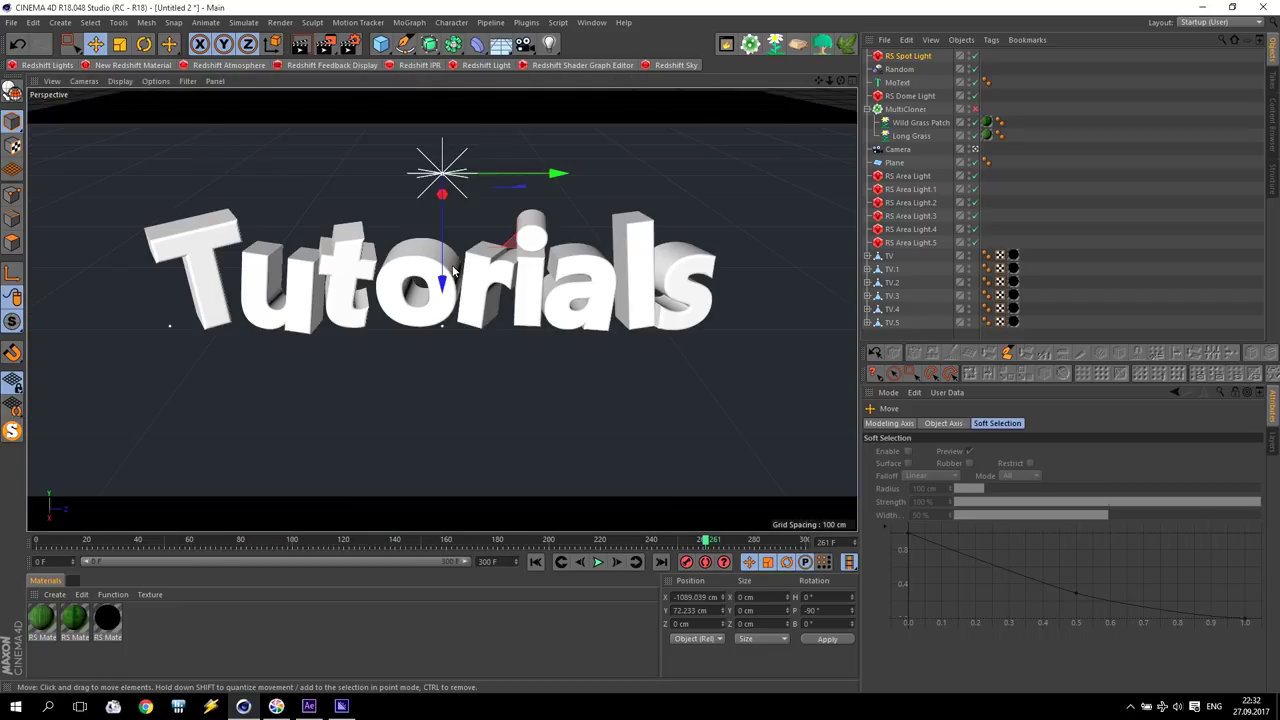
- Open the Redshift IPR preview and shrink its window into the lower right
left_click(420, 65)
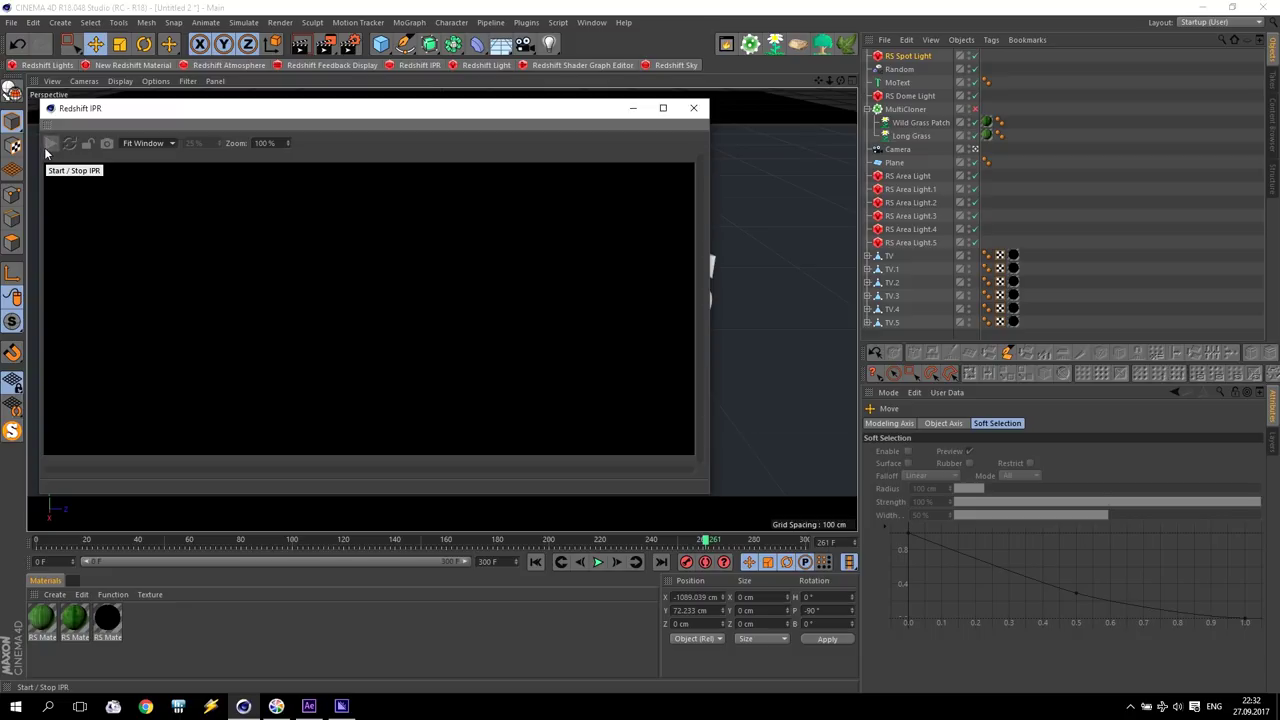
left_click_drag(40, 100, 268, 218)
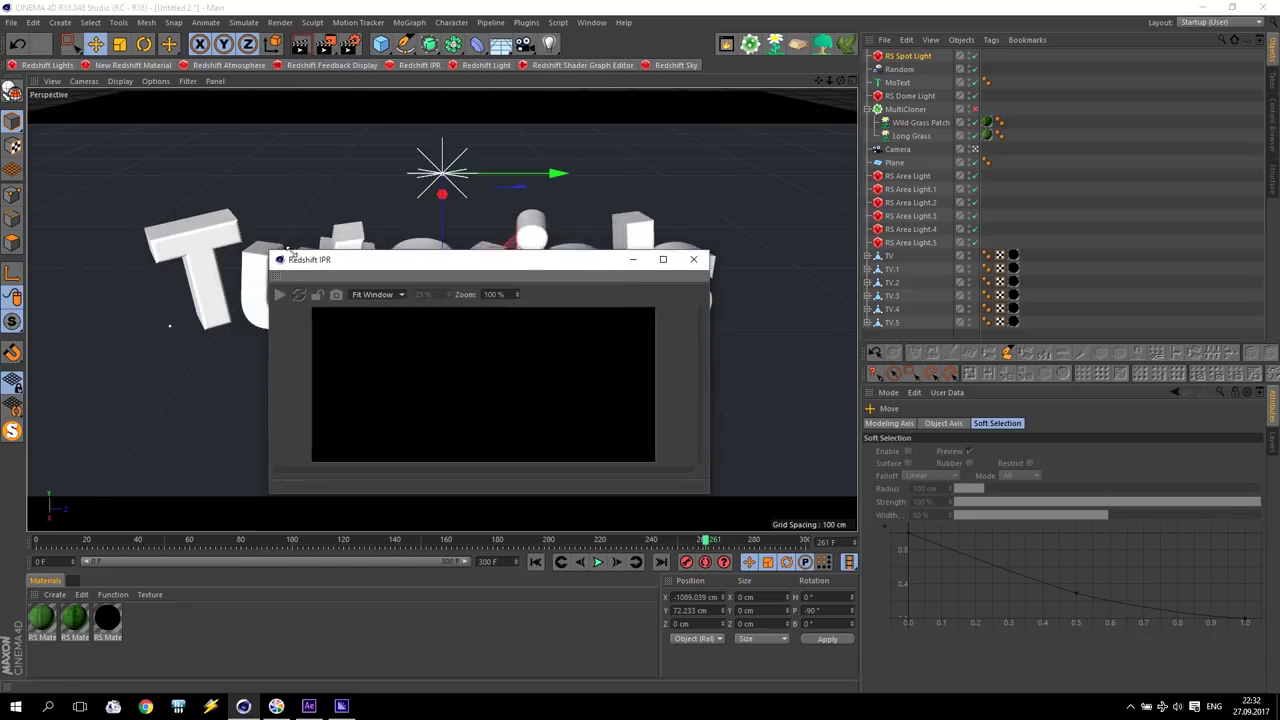
left_click_drag(466, 224, 815, 296)
mouse_move(685, 300)
left_mouse_down()
mouse_move(910, 414)
mouse_move(517, 419)
left_mouse_up()
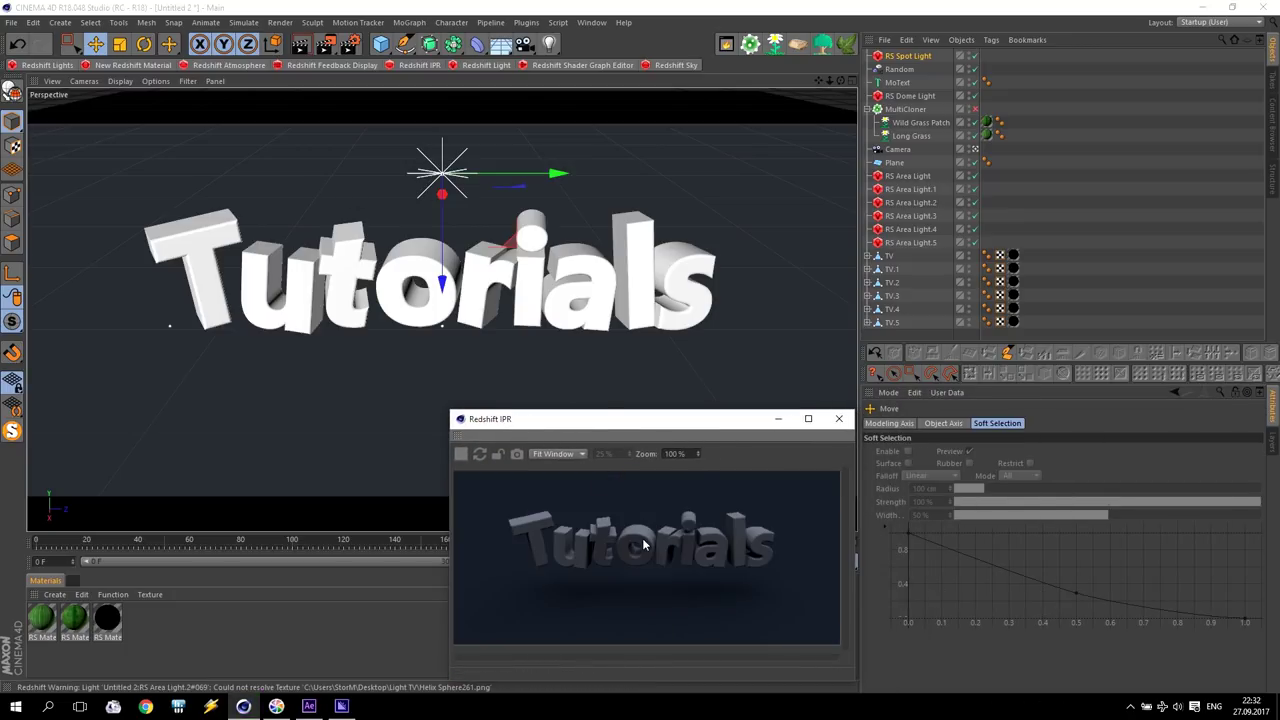
- Set the spot light to Radiant Power, efficacy 2500, 60° cone and 10° fall-off
left_click(908, 57)
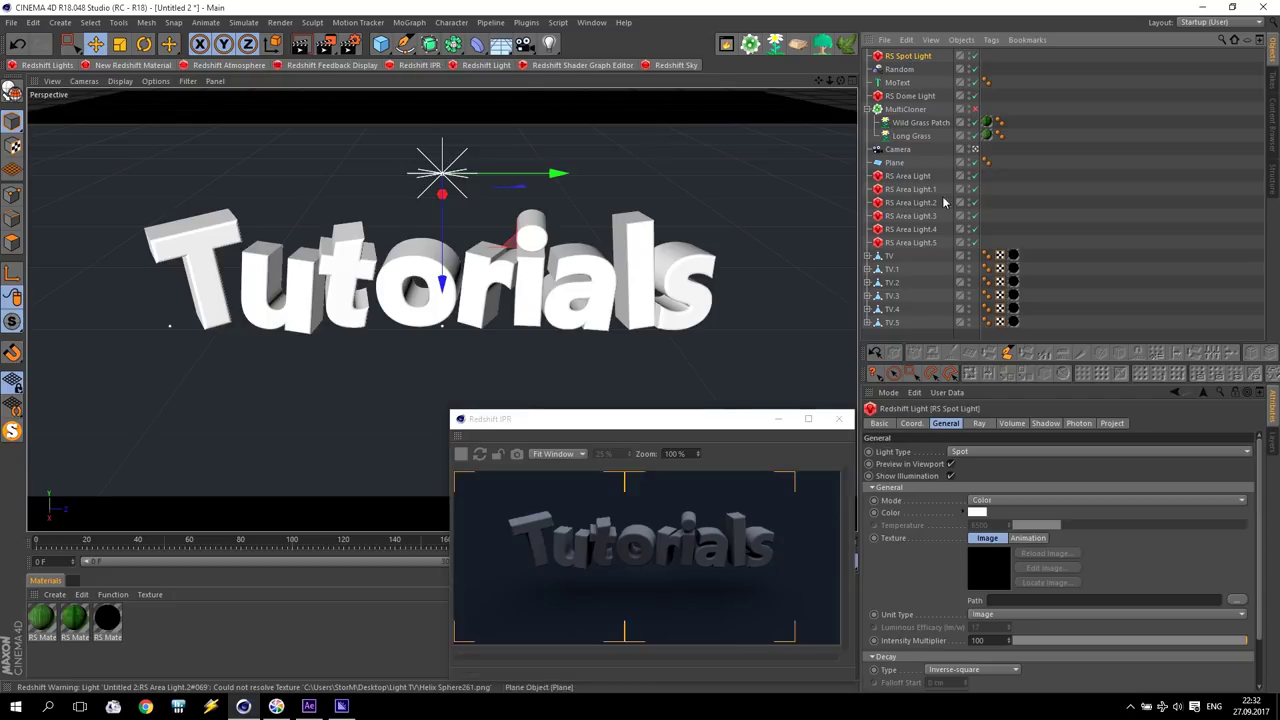
left_click(1011, 617)
left_click(988, 658)
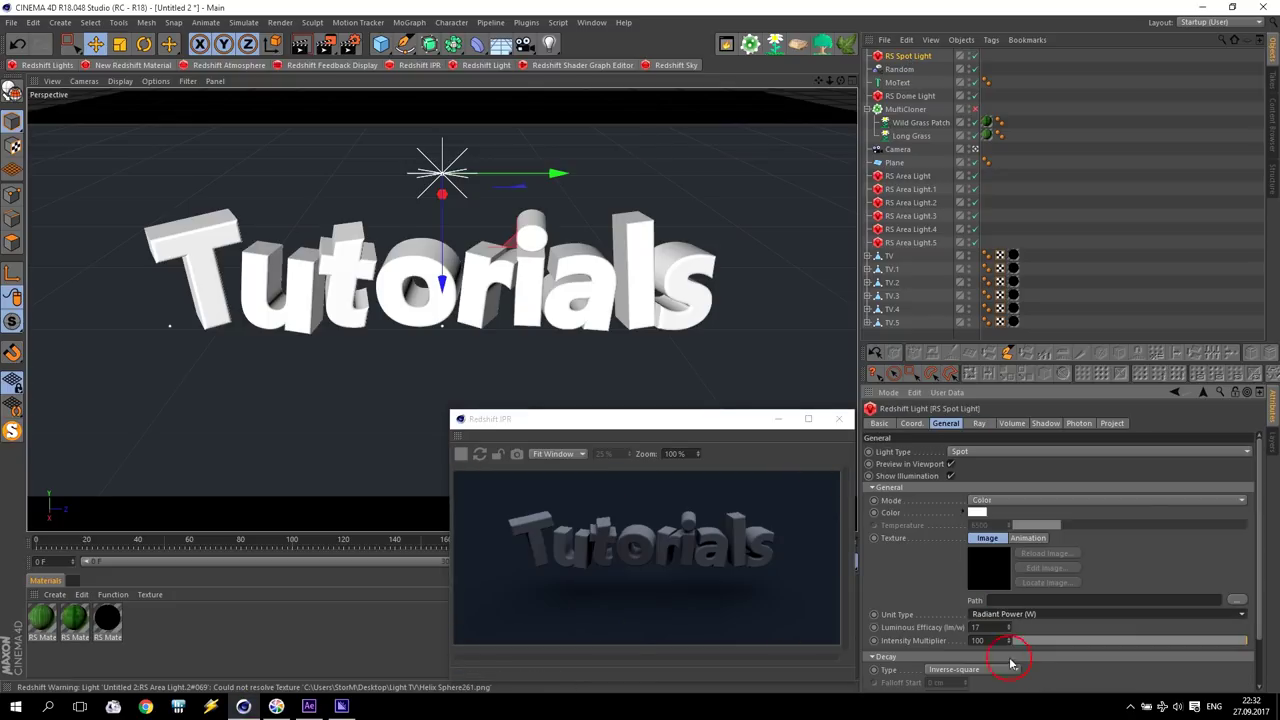
left_click(988, 627)
type("2500")
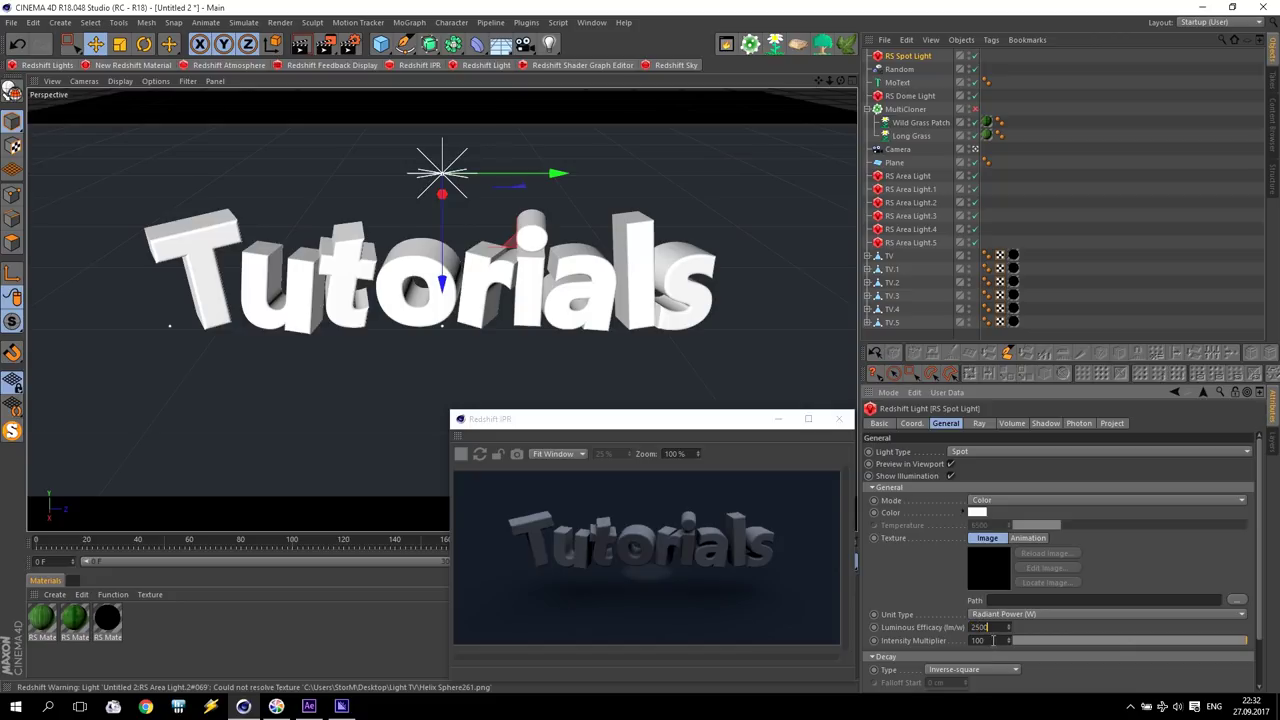
left_click(993, 641)
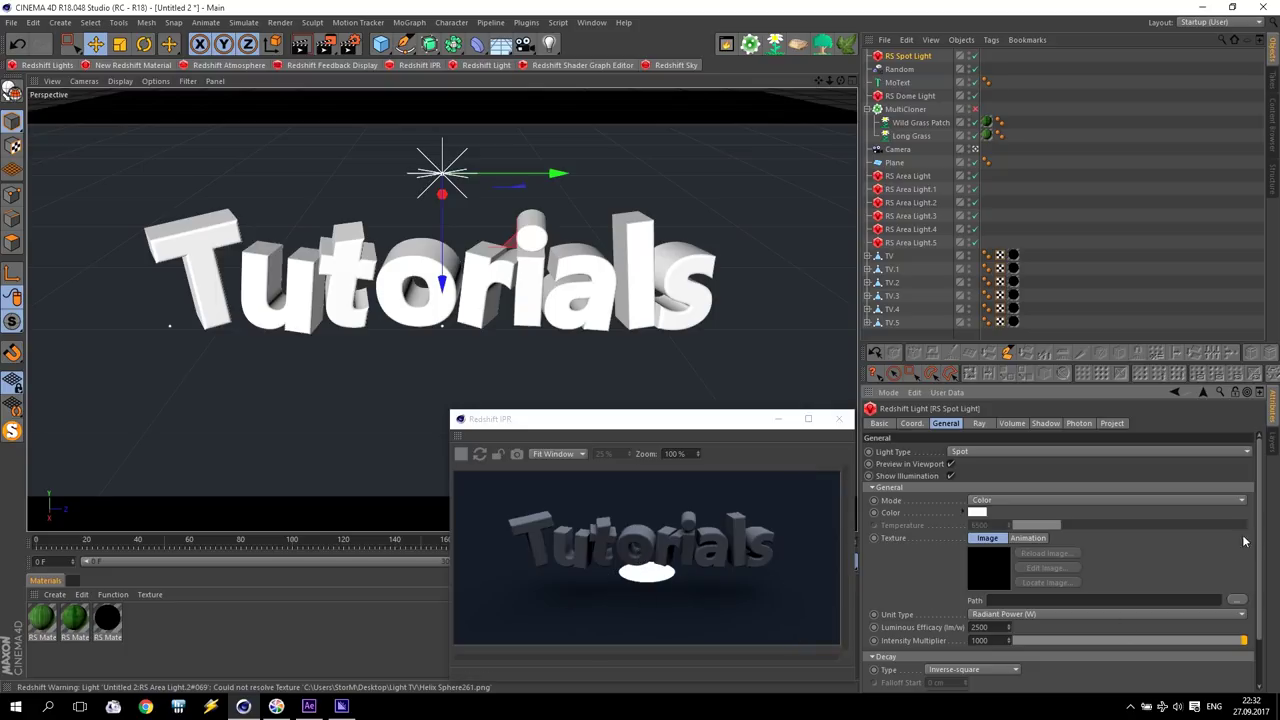
scroll(1258, 530, "down", 2)
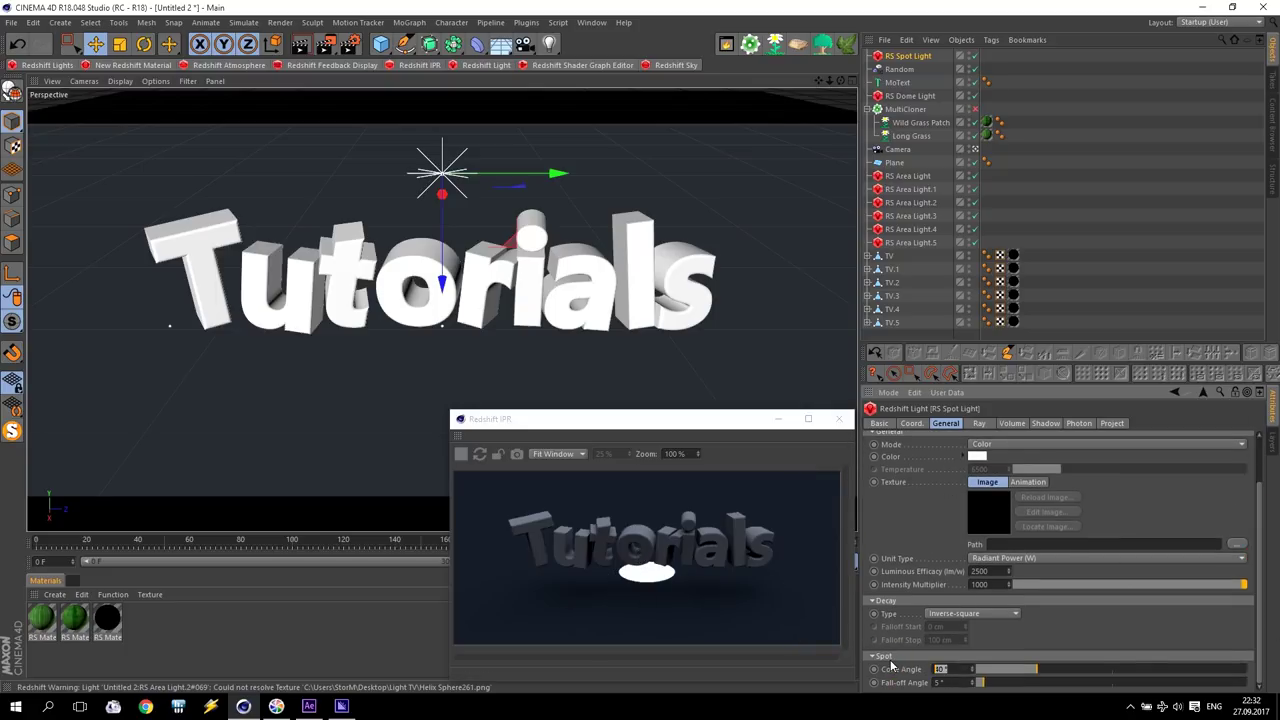
type("60")
left_click(956, 683)
type("10")
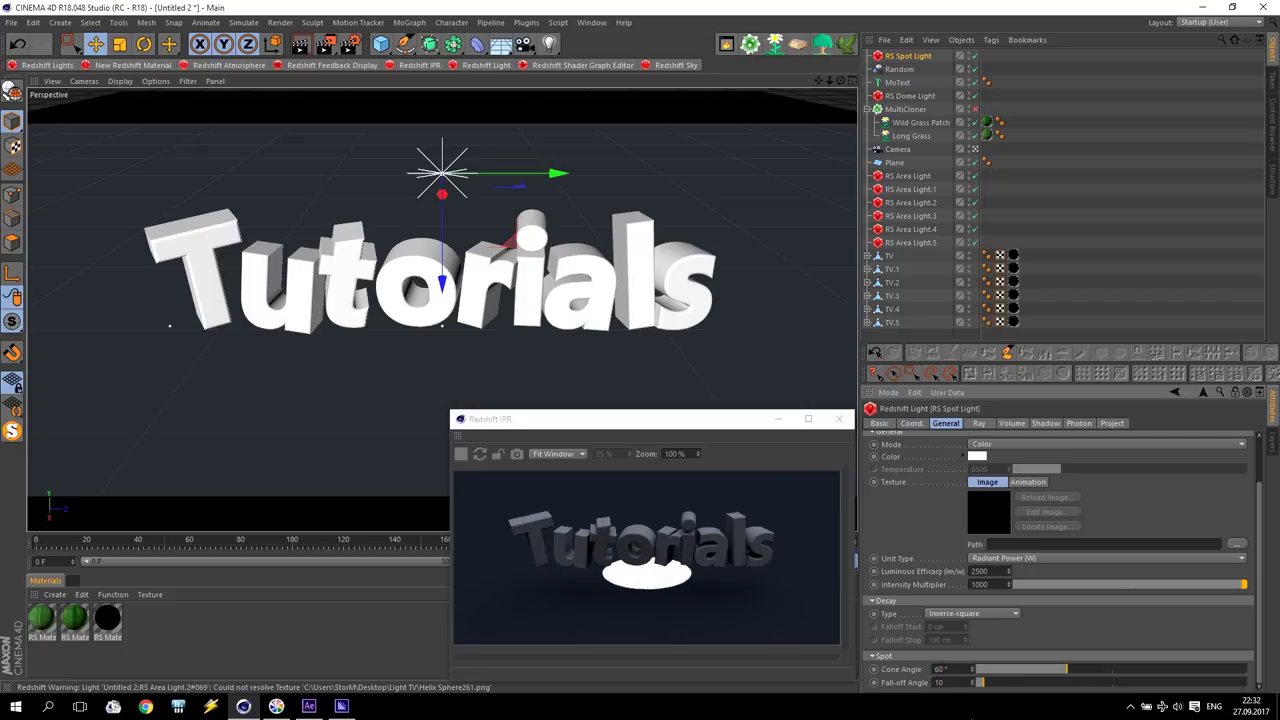
key("Return")
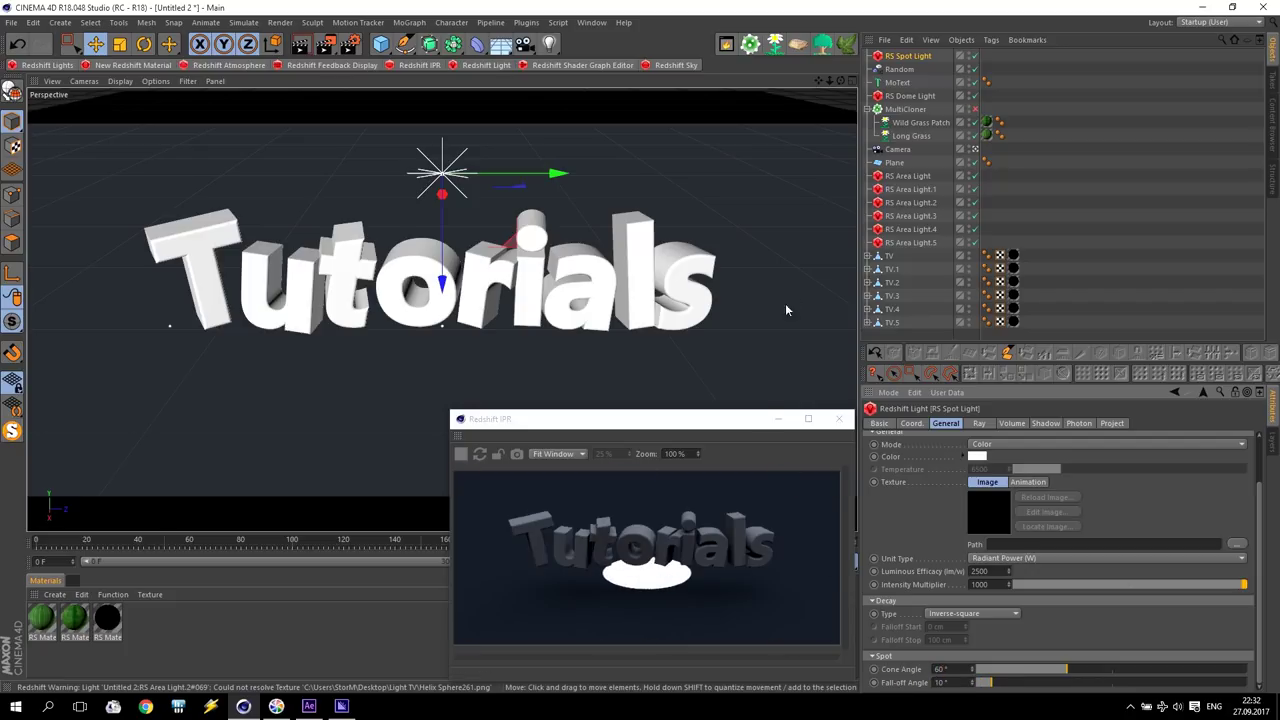
- Lift the RS Spot Light higher above the Tutorials text, checking it in the Top, Perspective and Right views
left_click_drag(442, 281, 443, 104)
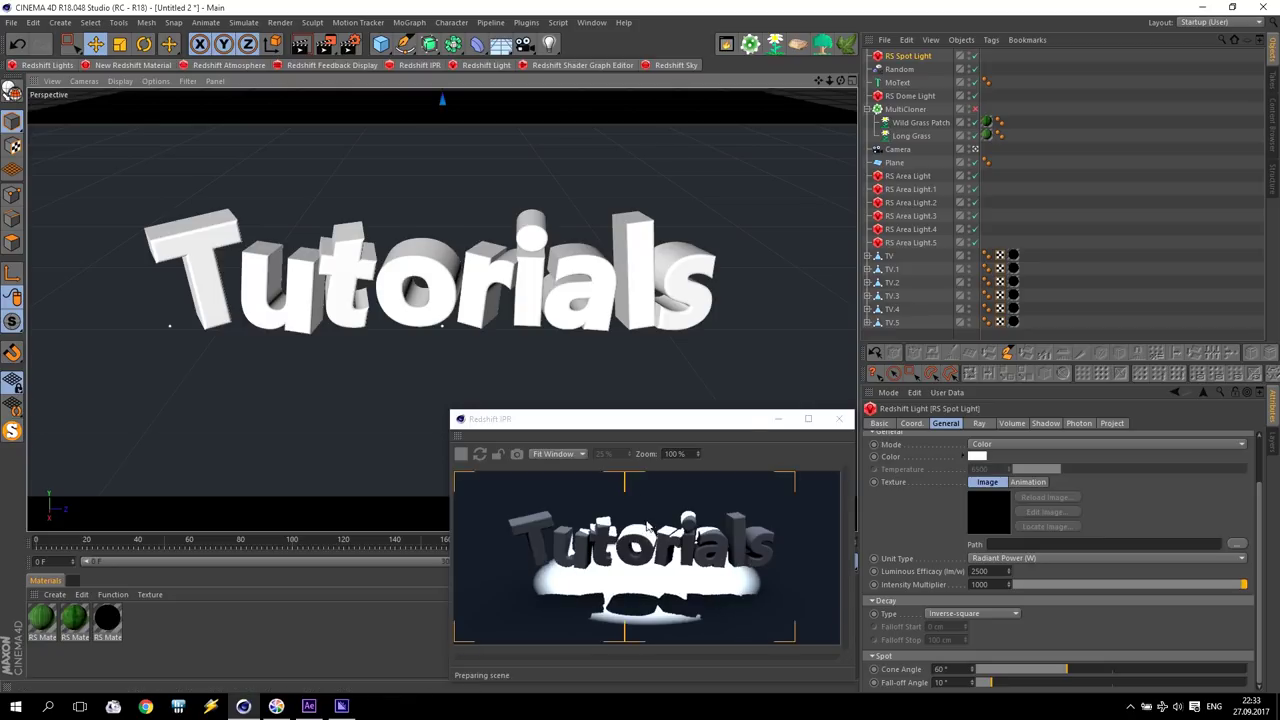
middle_click(508, 322)
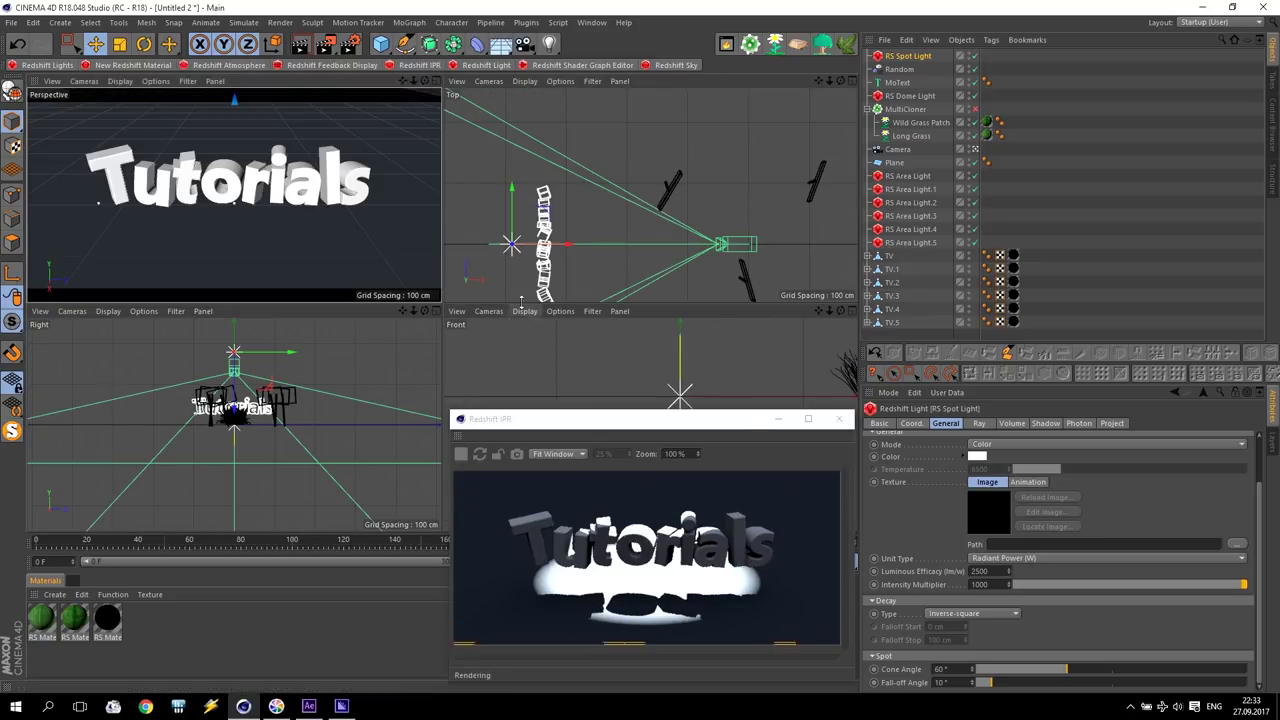
mouse_move(585, 247)
left_mouse_down()
mouse_move(575, 250)
mouse_move(586, 249)
left_mouse_up()
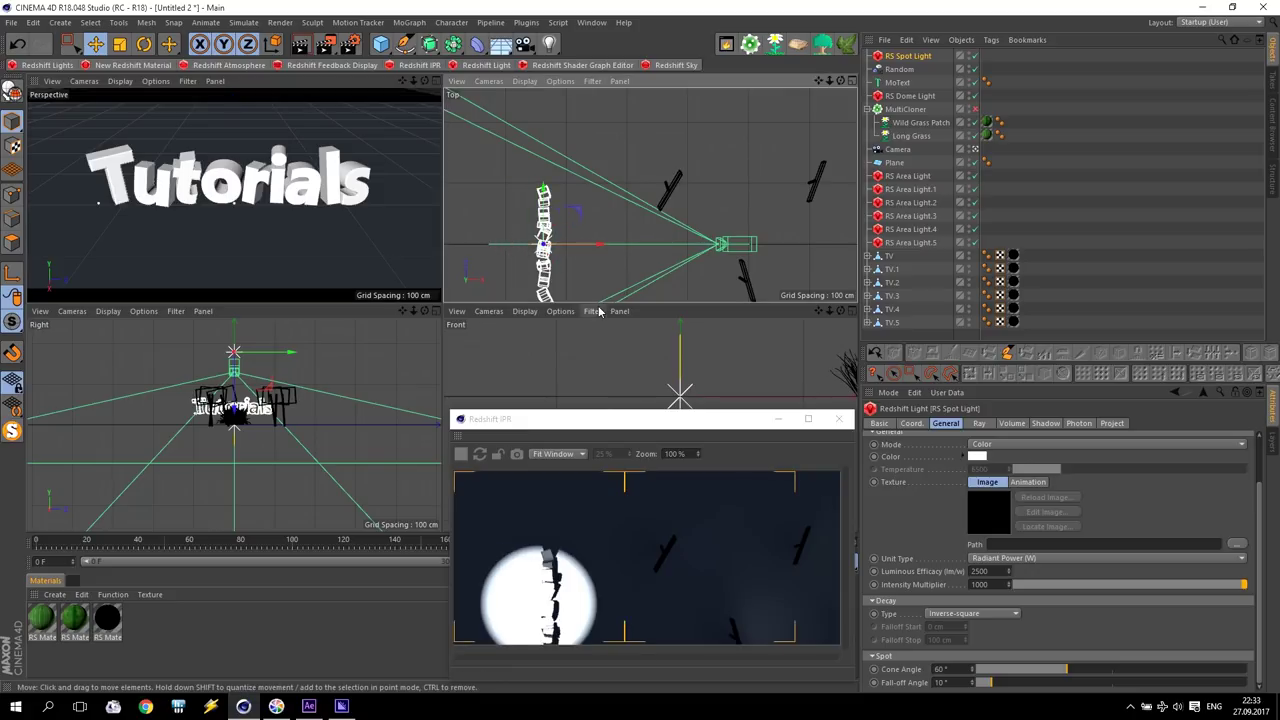
middle_click(373, 212)
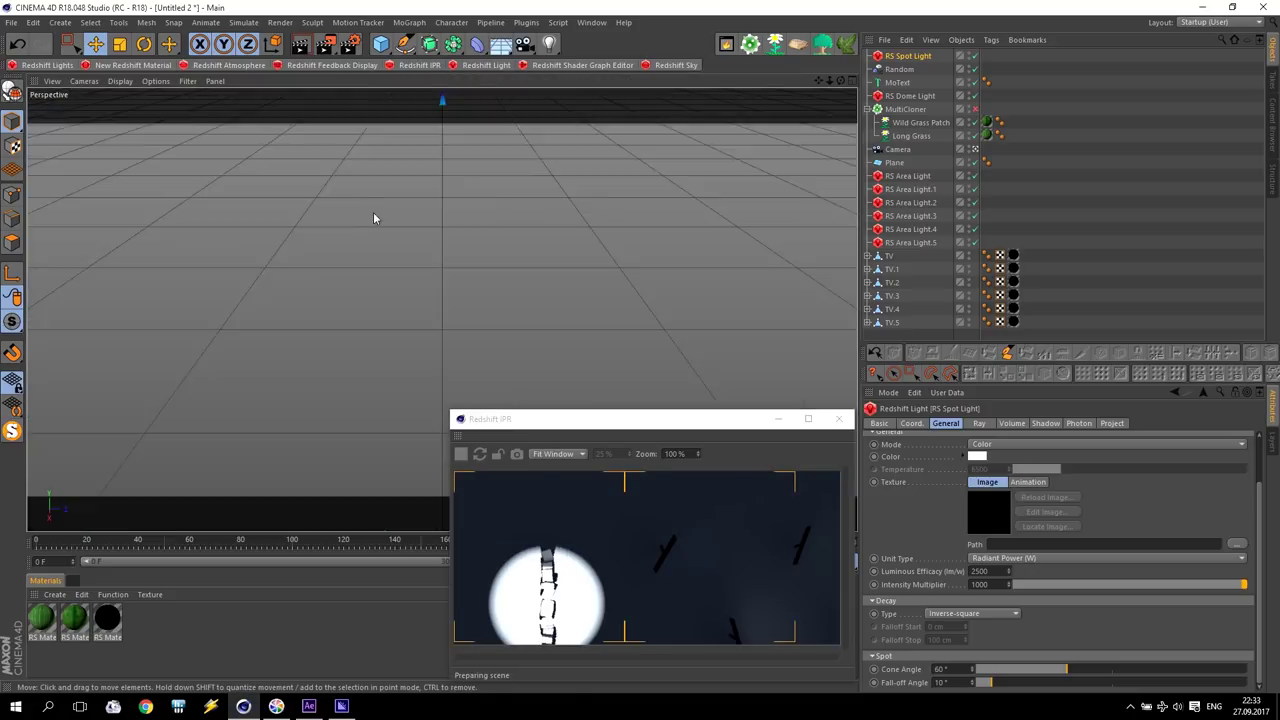
left_click(499, 456)
middle_click(537, 303)
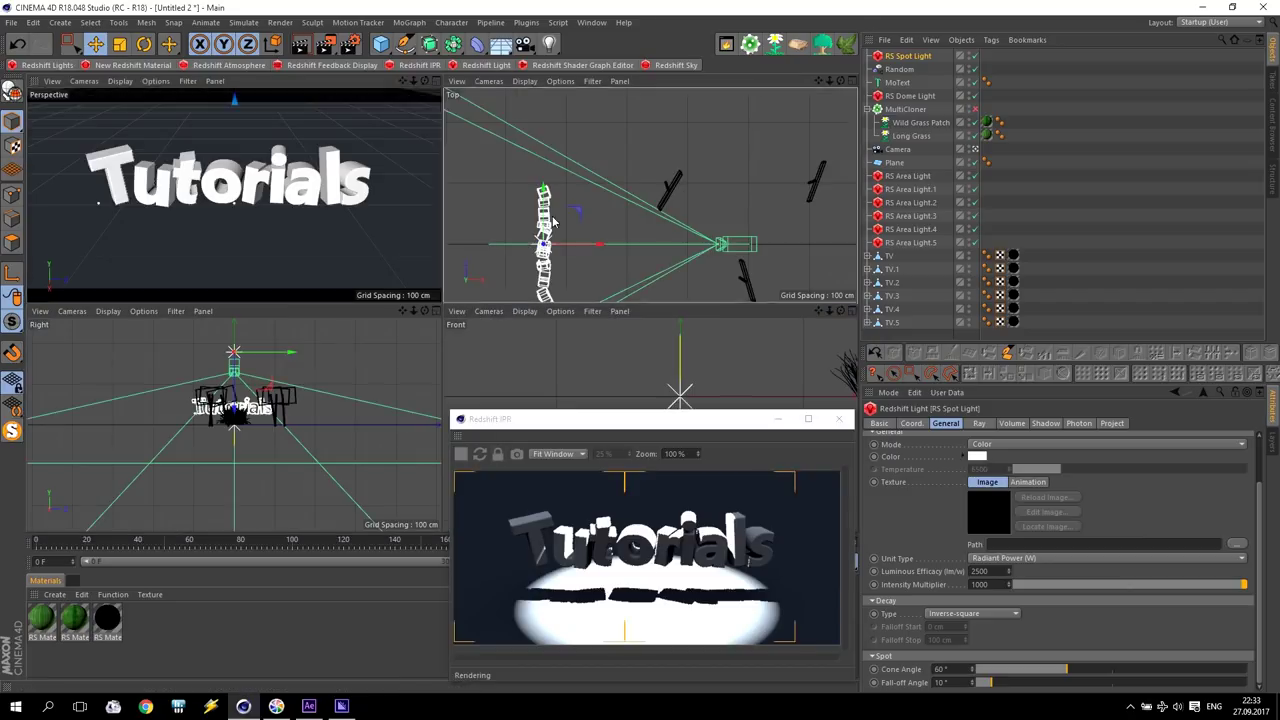
middle_click(528, 278)
middle_click(308, 363)
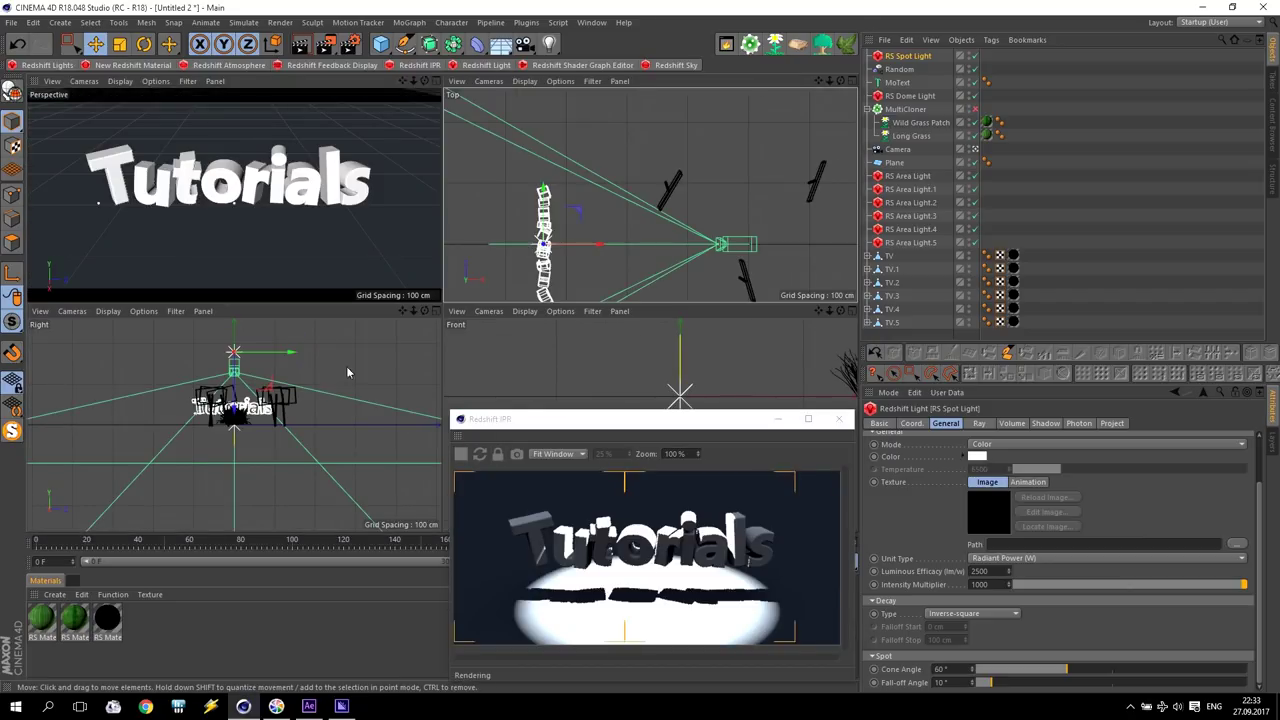
middle_click(289, 375)
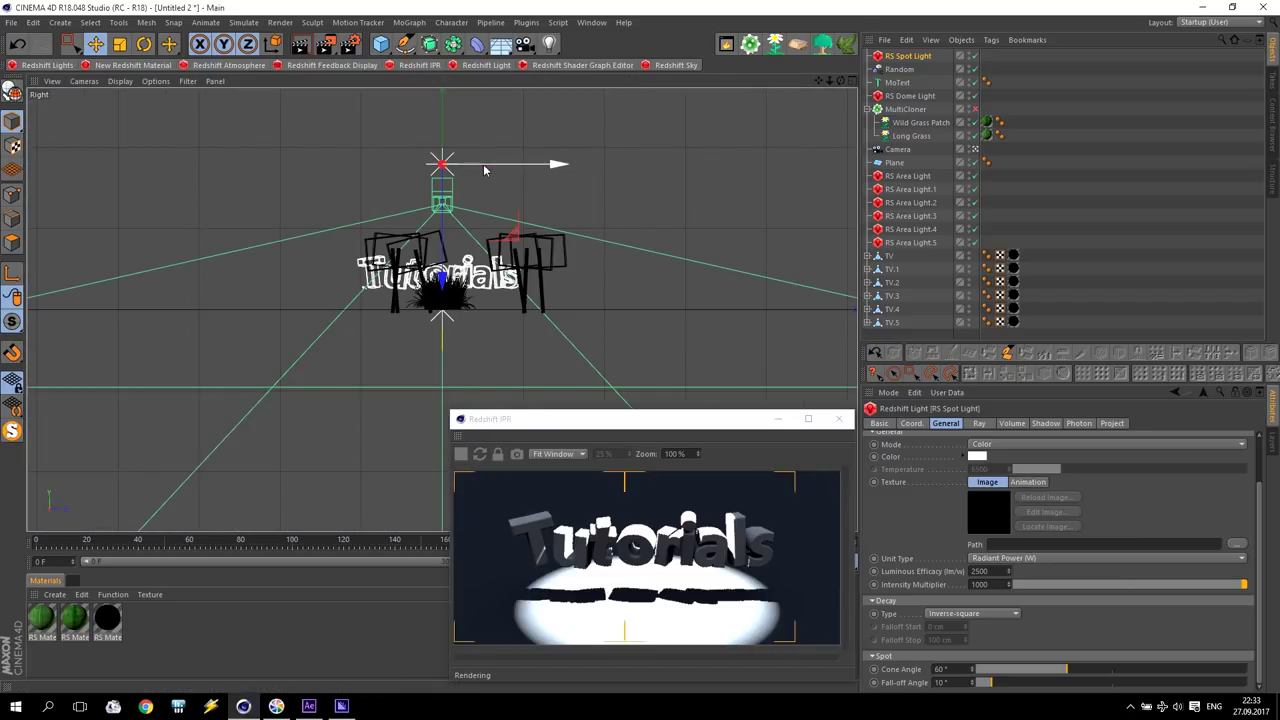
mouse_move(437, 268)
left_mouse_down()
mouse_move(453, 258)
mouse_move(445, 237)
left_mouse_up()
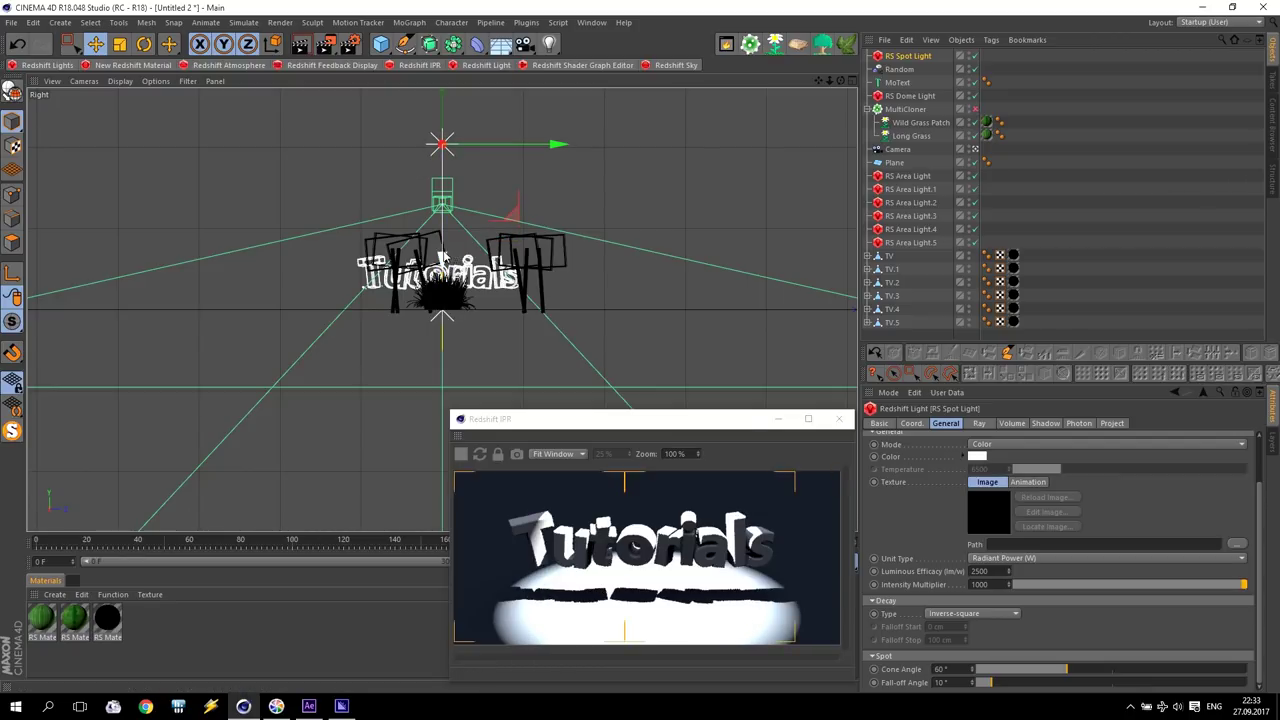
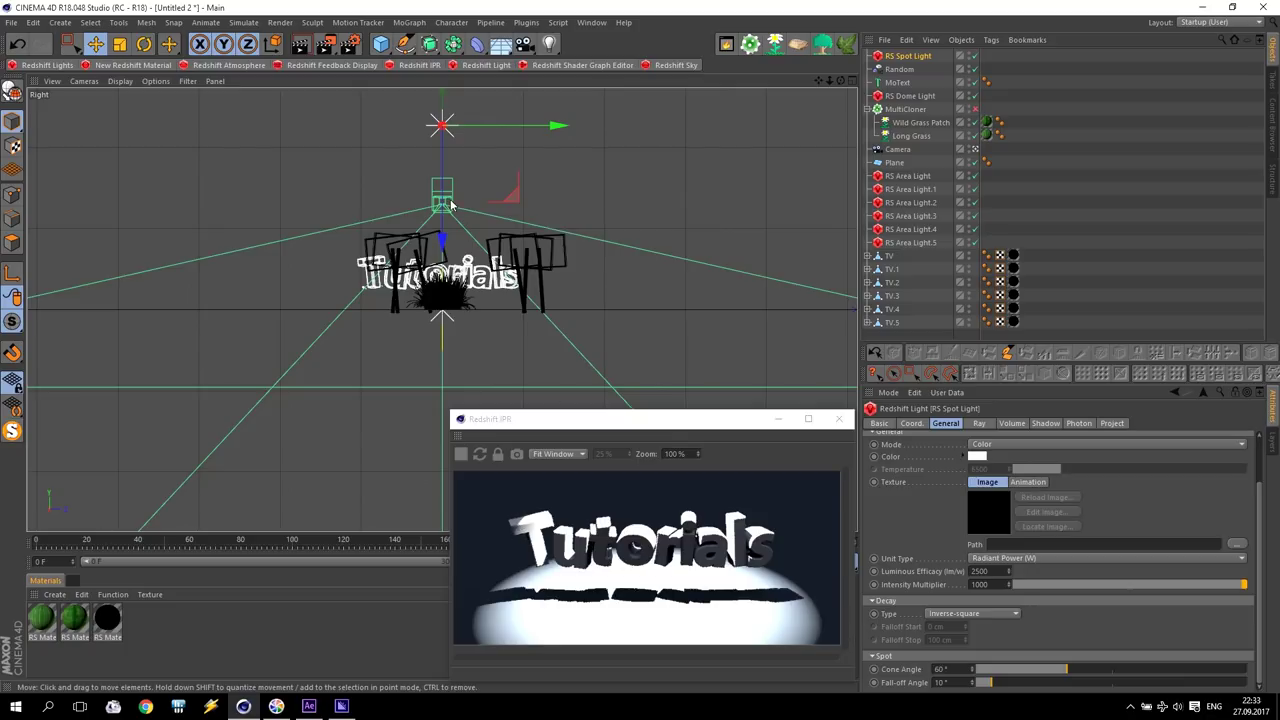
- Nudge the spot light along X in the Top view and enlarge the Redshift IPR preview
middle_click(543, 263)
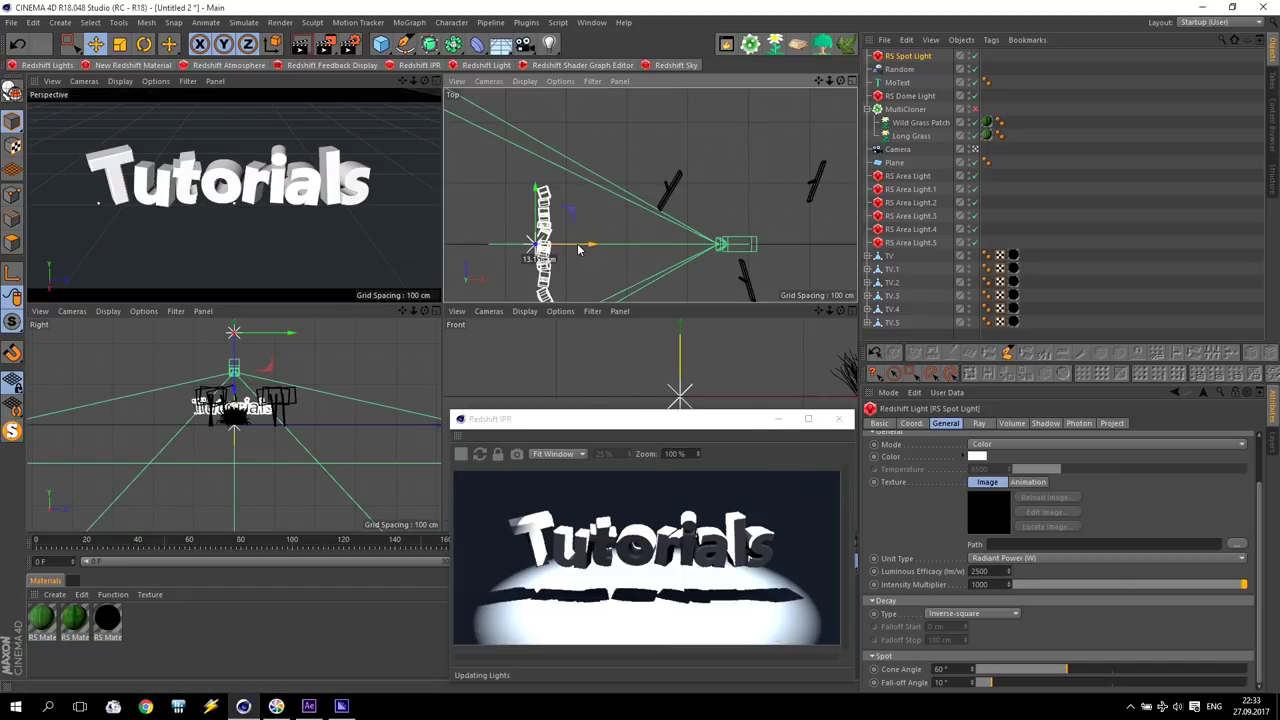
left_click_drag(576, 250, 597, 249)
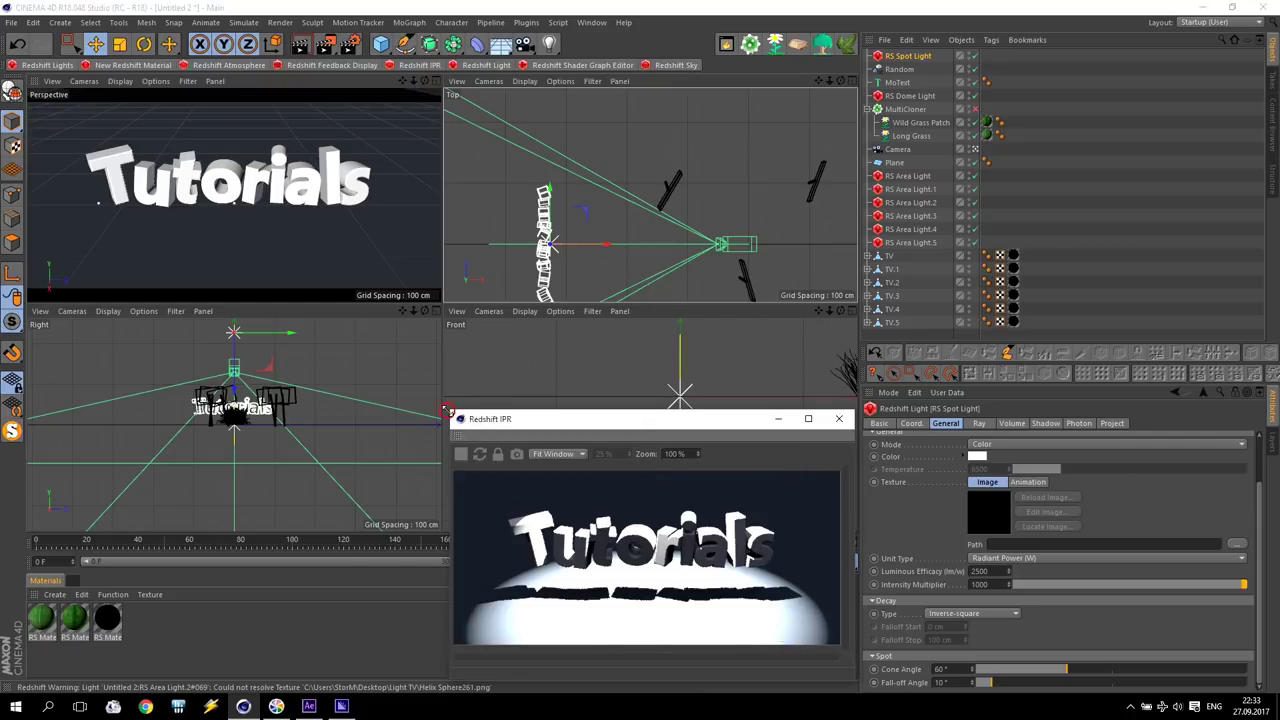
left_click_drag(451, 411, 275, 320)
left_click_drag(610, 330, 540, 265)
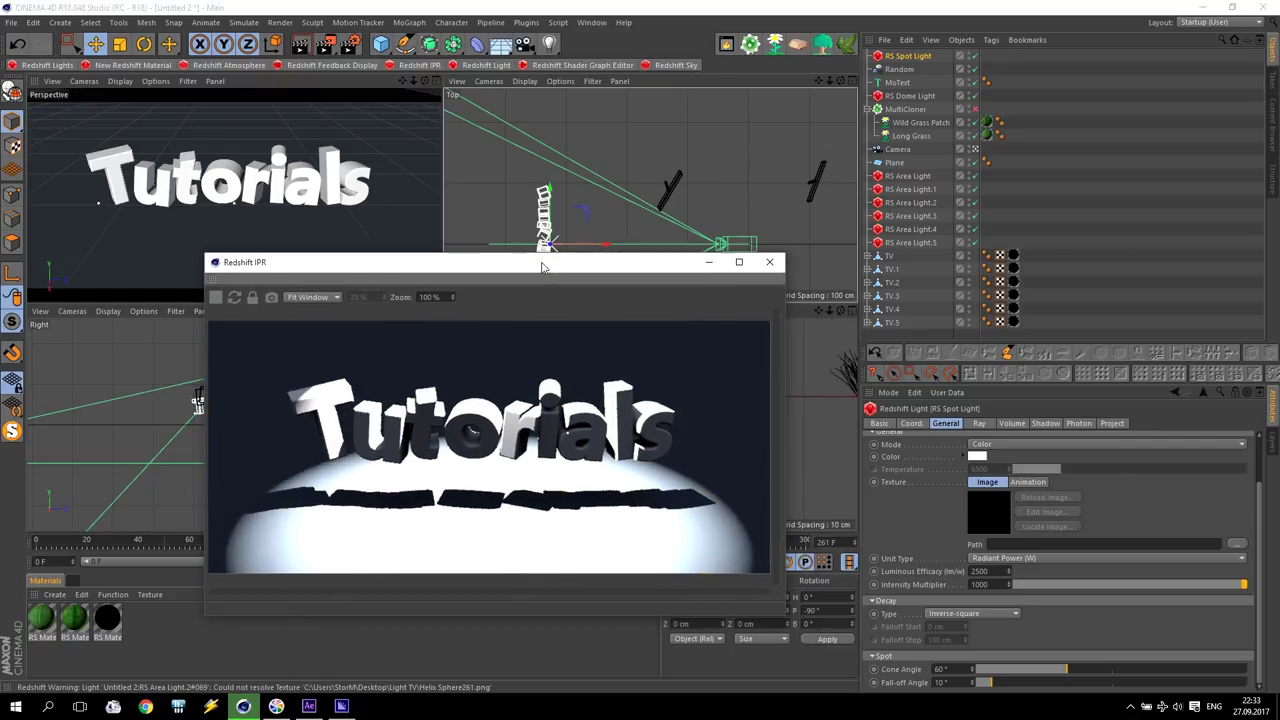
left_click(352, 44)
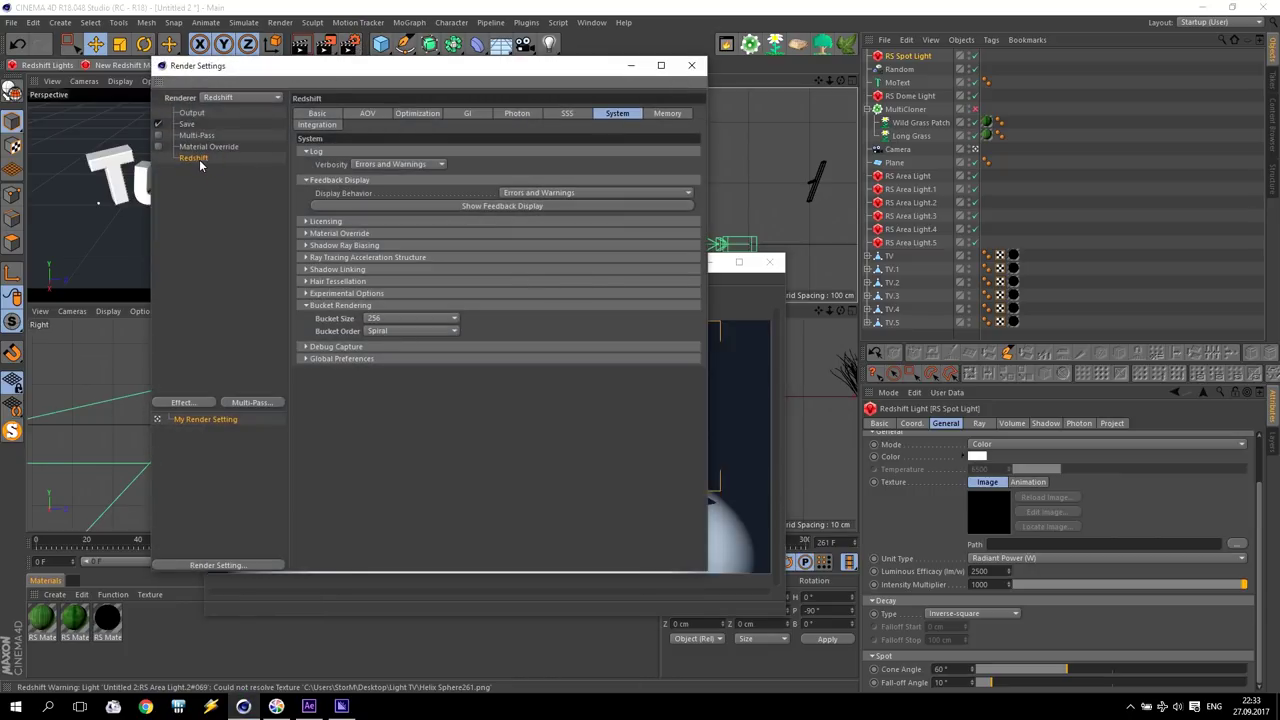
- Create a Redshift Atmosphere under Redshift > Basic > Environment, then reposition the live preview
left_click(317, 113)
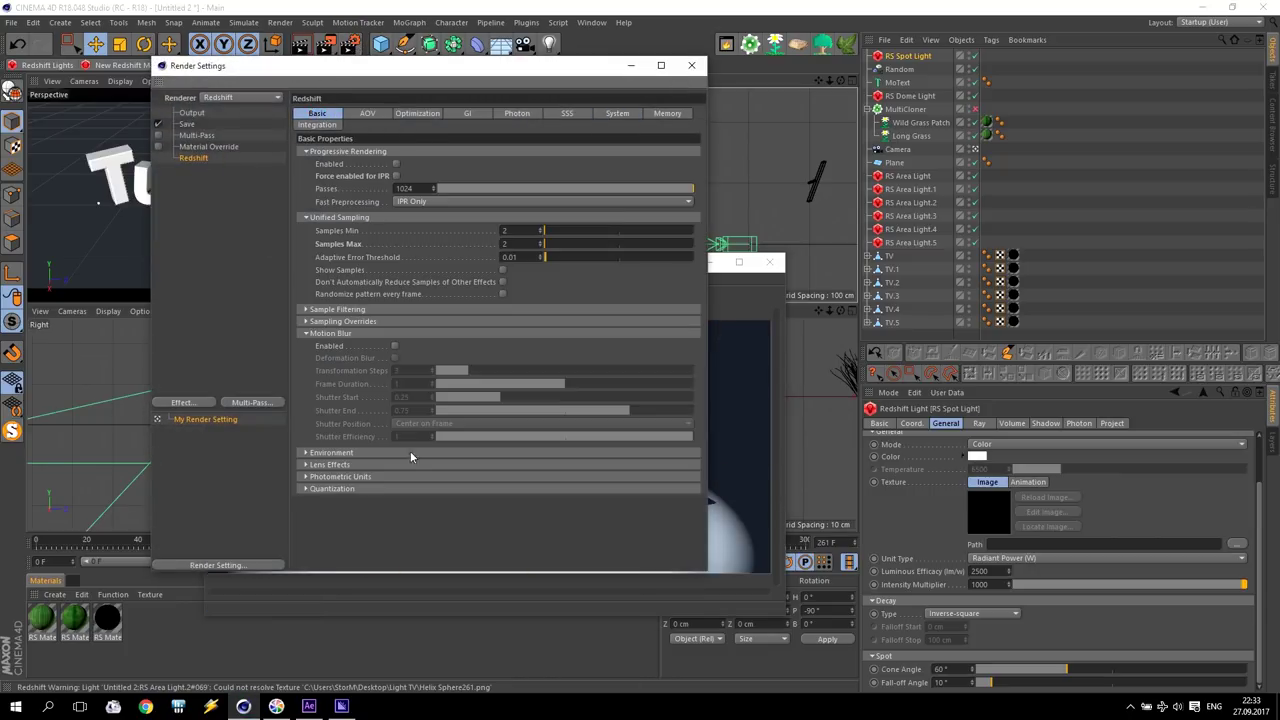
left_click(325, 455)
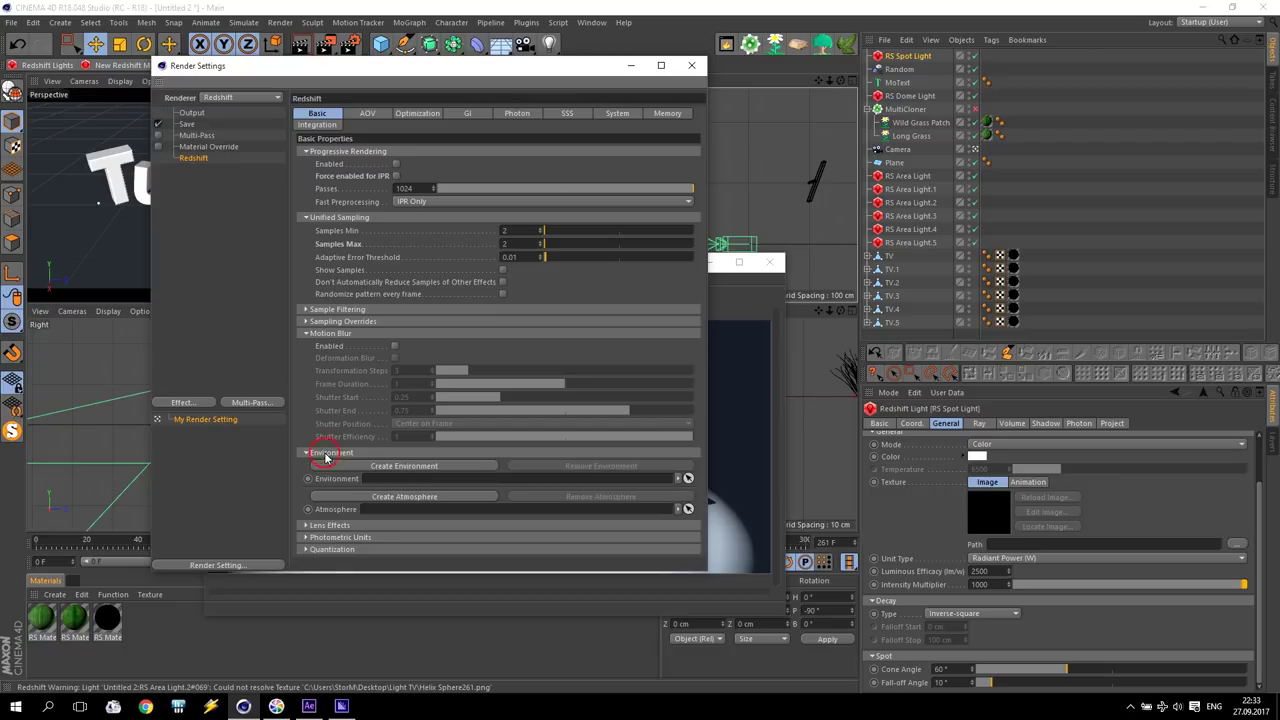
left_click(420, 497)
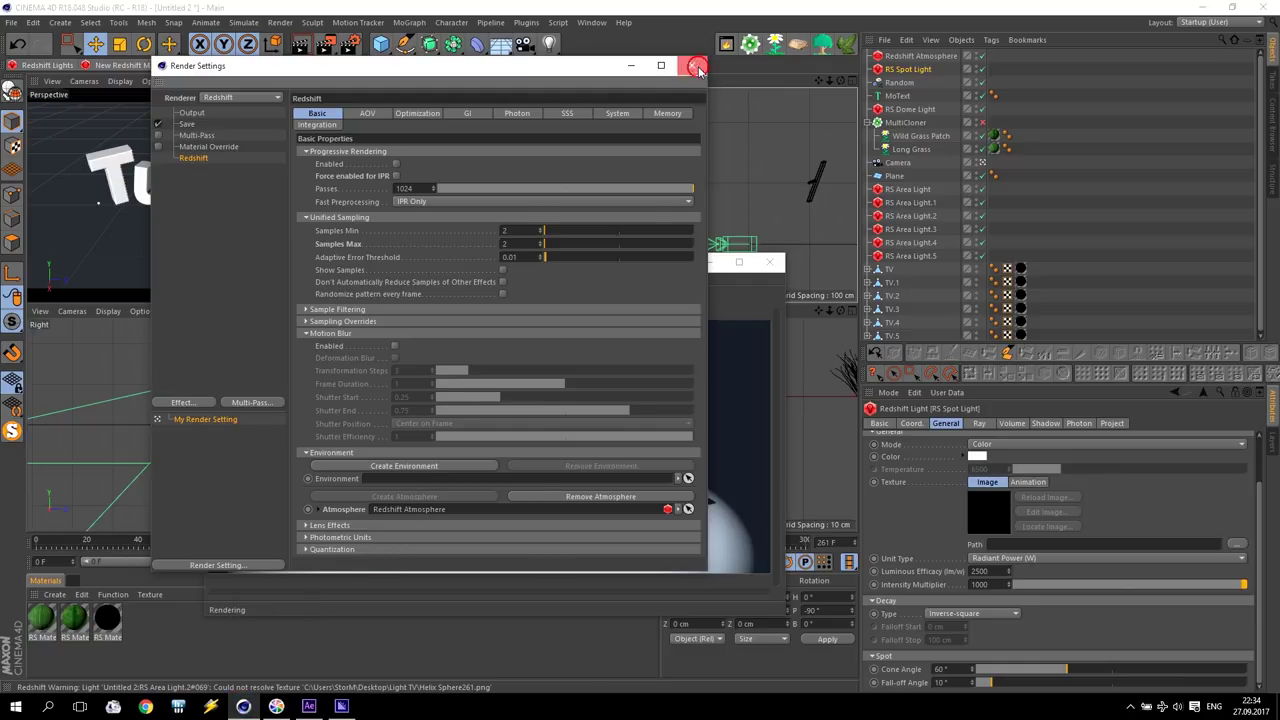
left_click(697, 67)
left_click_drag(505, 266, 414, 154)
- Set the RS Spot Light colour to pale cyan (H 180°, S 16%) and close the IPR window
left_click(910, 72)
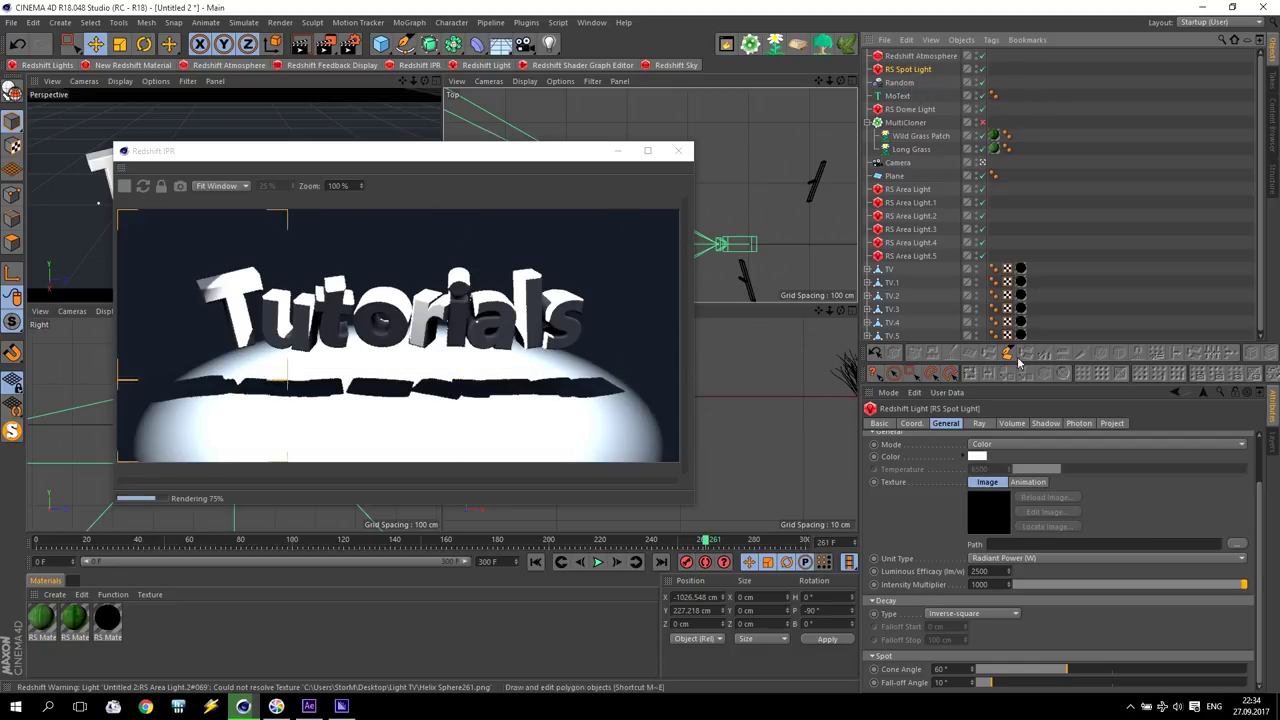
left_click(1011, 423)
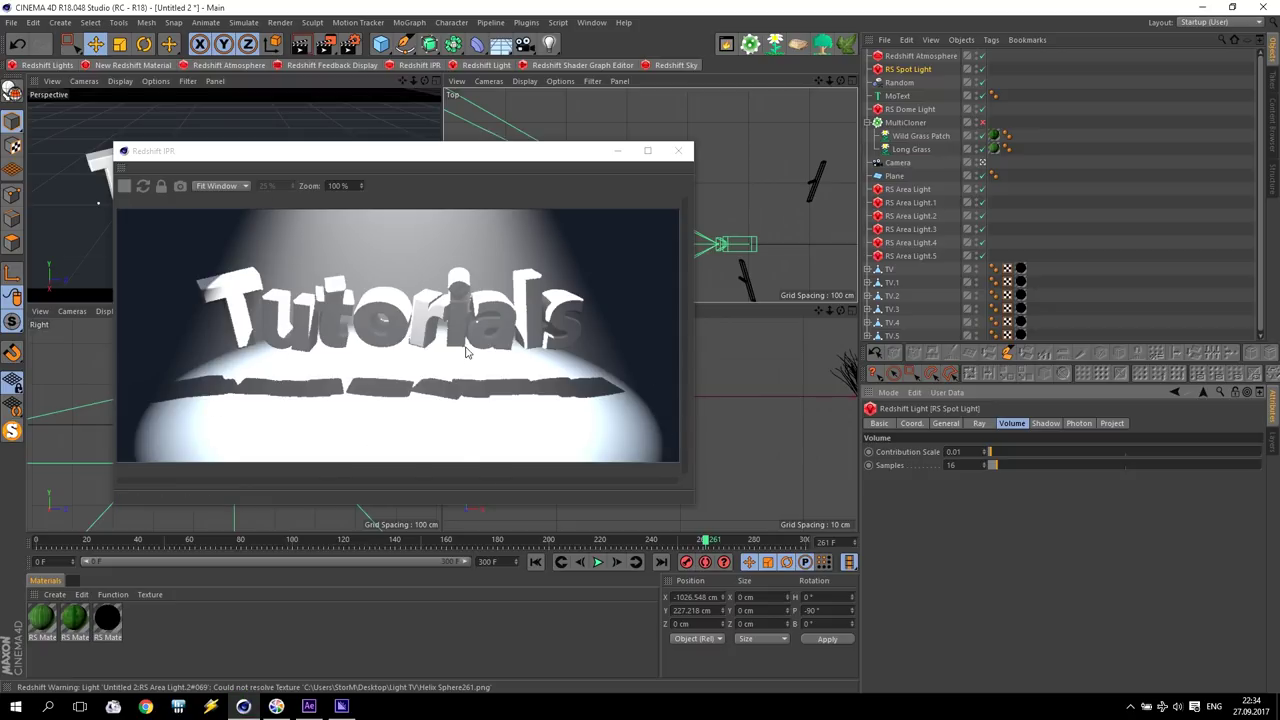
left_click(945, 423)
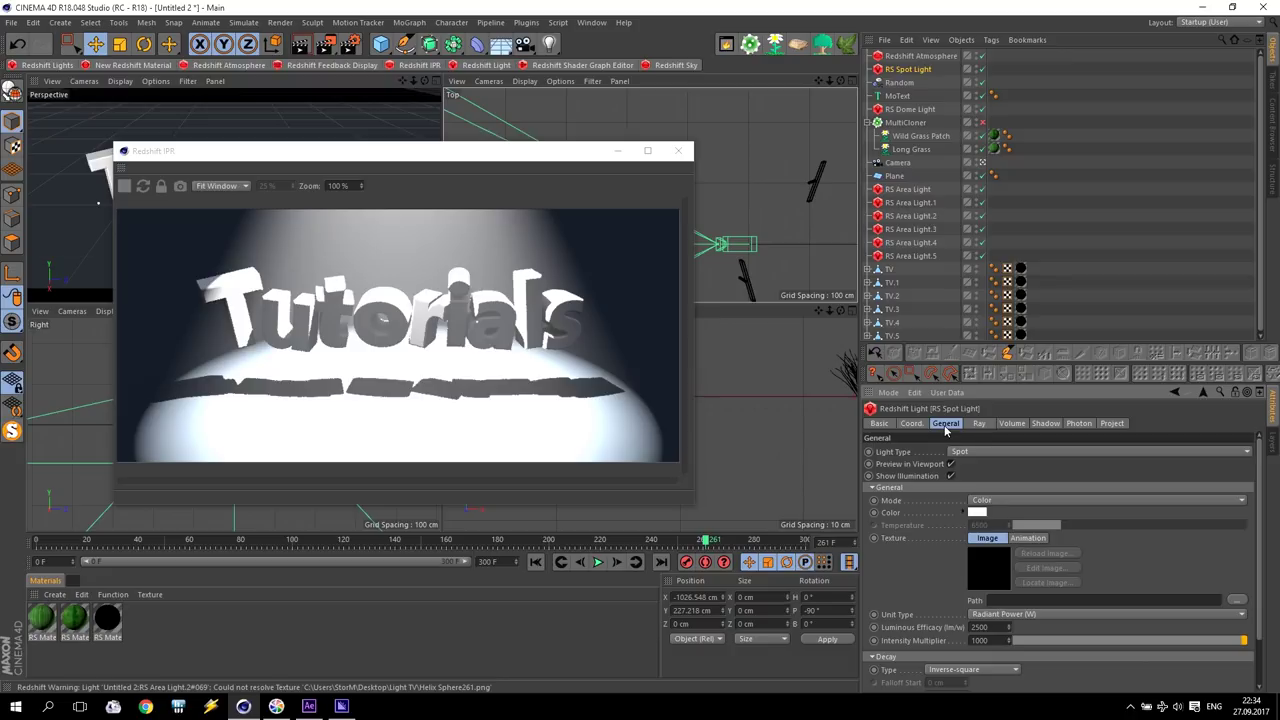
left_click(977, 512)
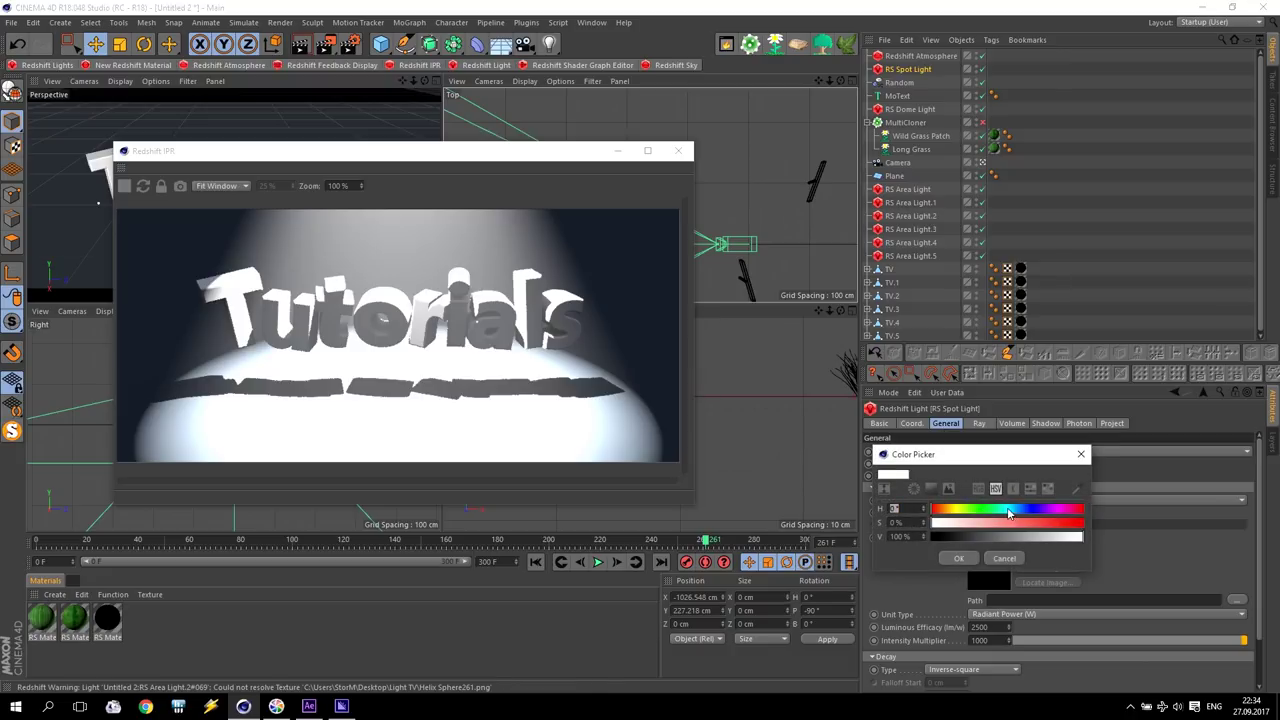
left_click(1008, 513)
left_click(980, 523)
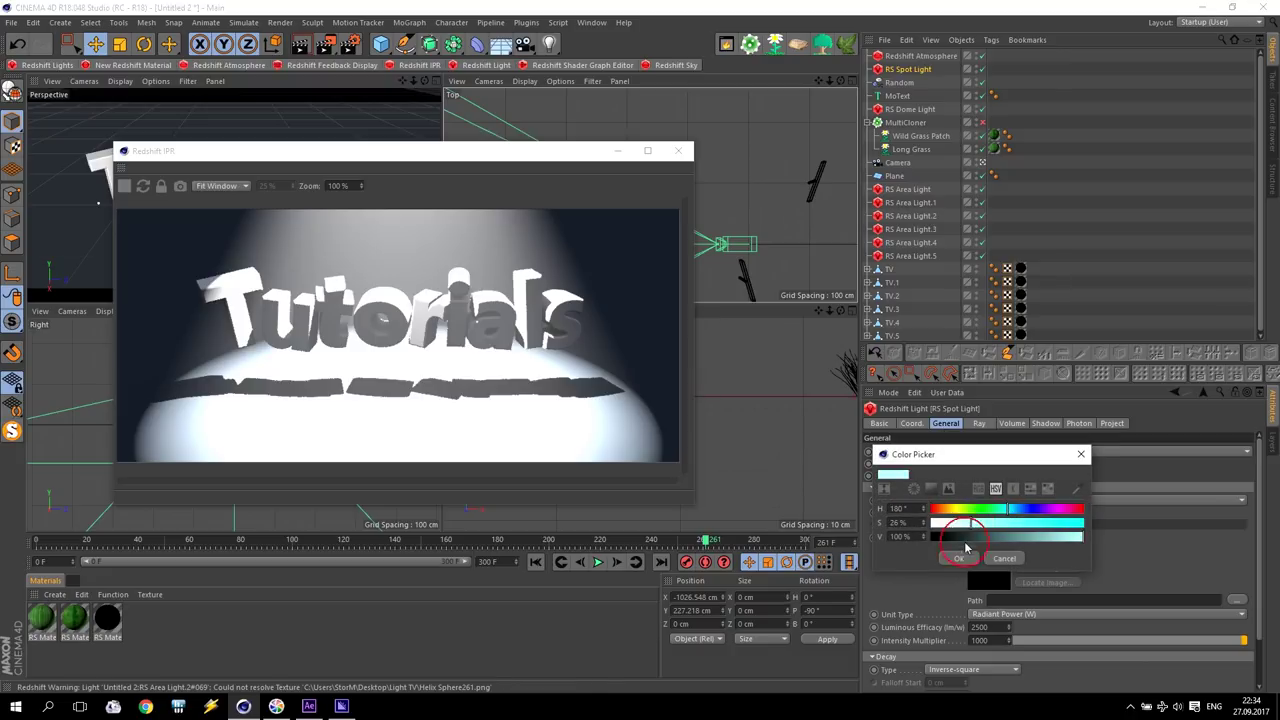
left_click(958, 558)
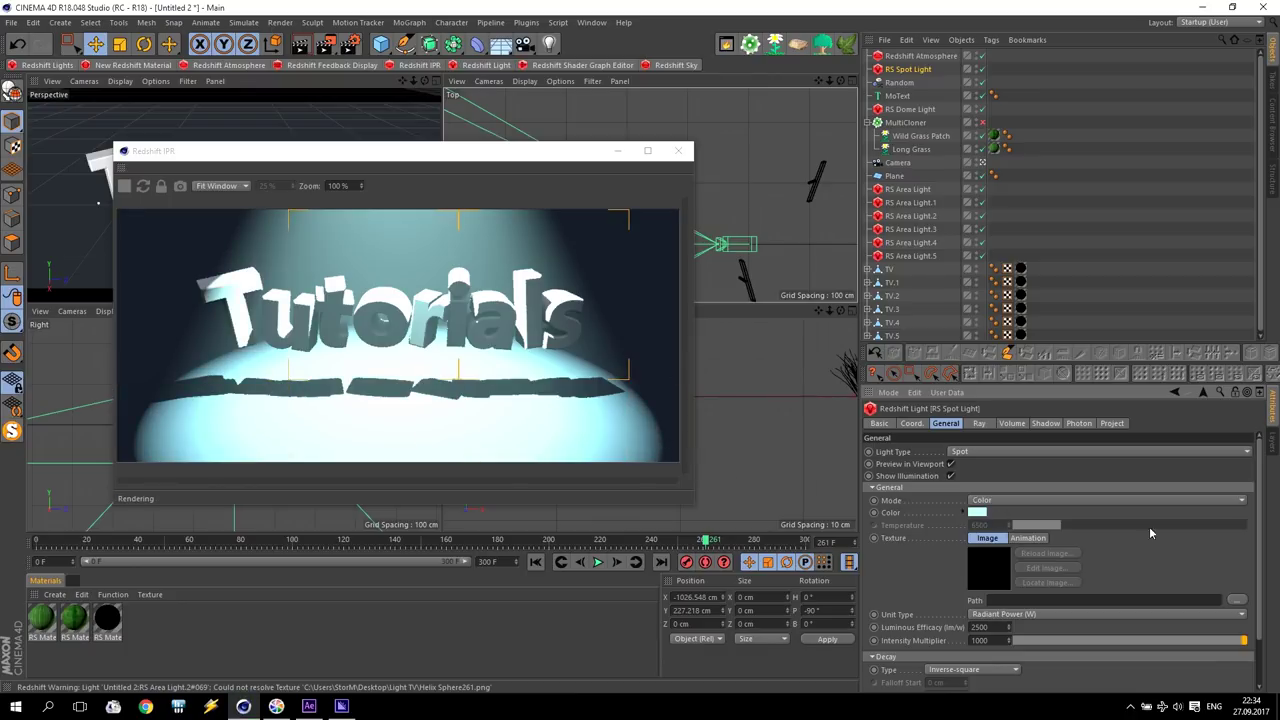
left_click(977, 512)
left_click(972, 522)
left_click_drag(972, 522, 958, 525)
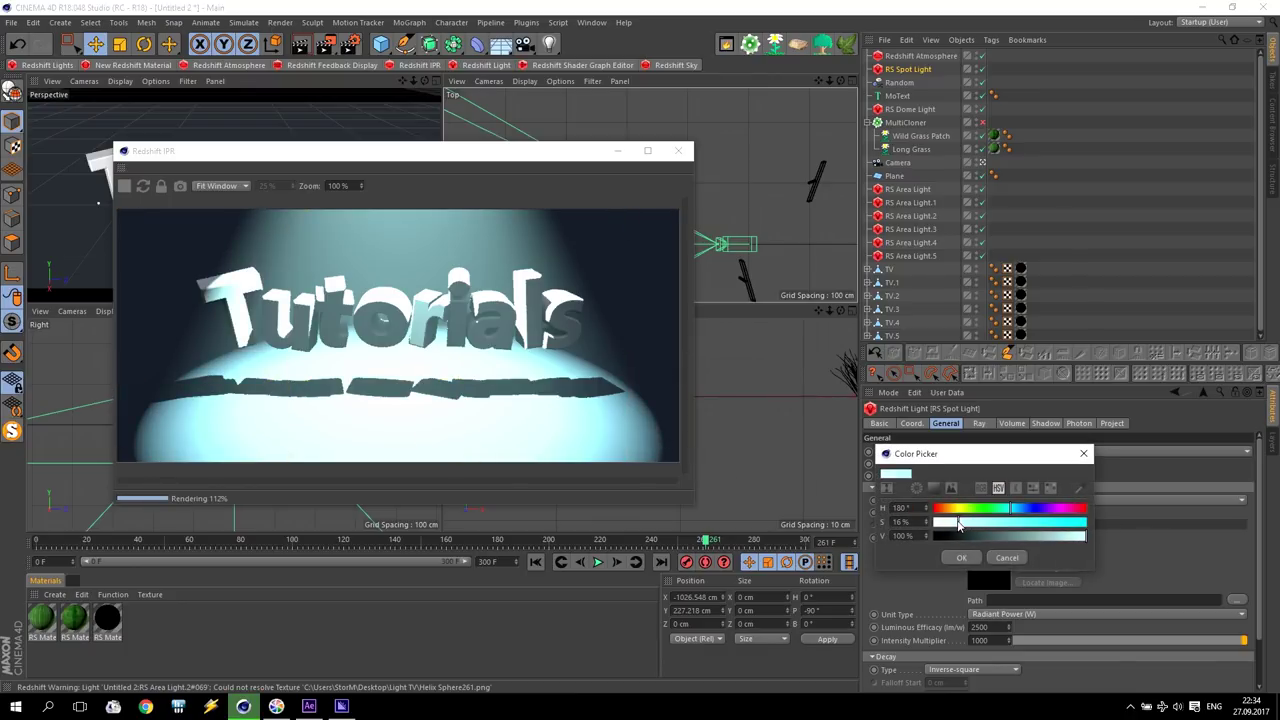
left_click(961, 558)
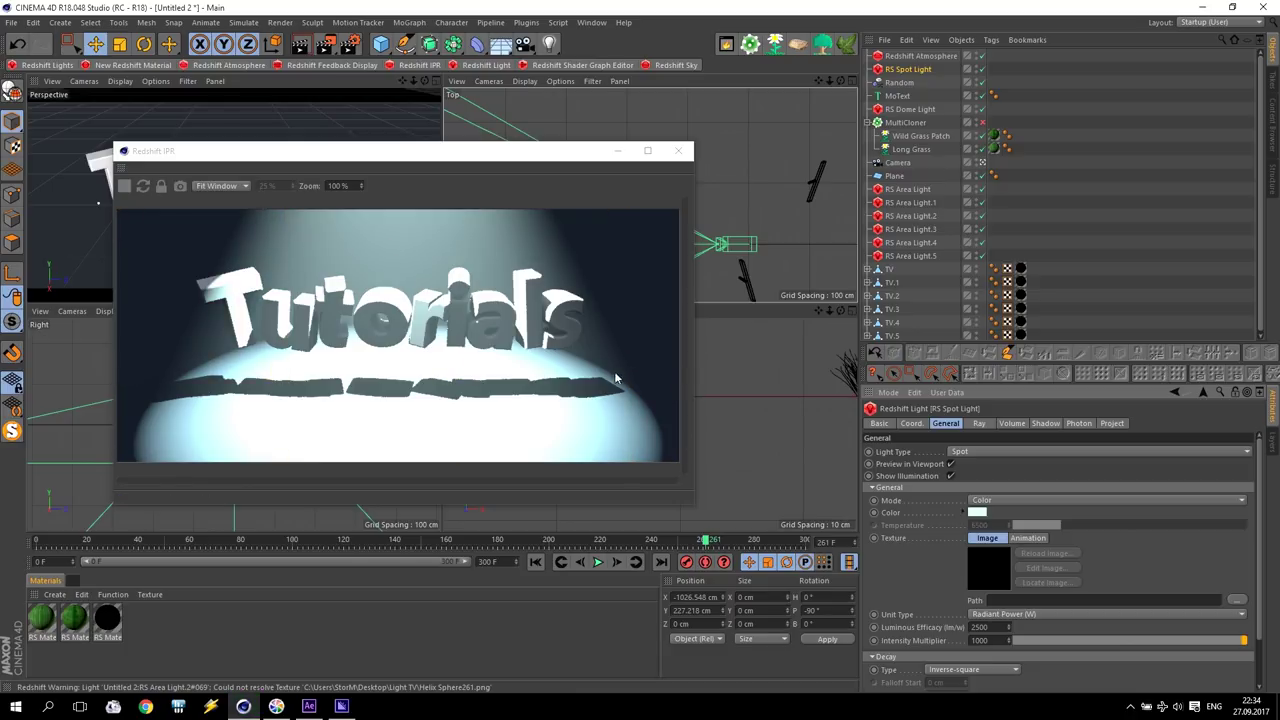
left_click(677, 152)
- Apply a new Redshift material to MoText and set its RS Material diffuse colour to bright yellow
left_click(133, 65)
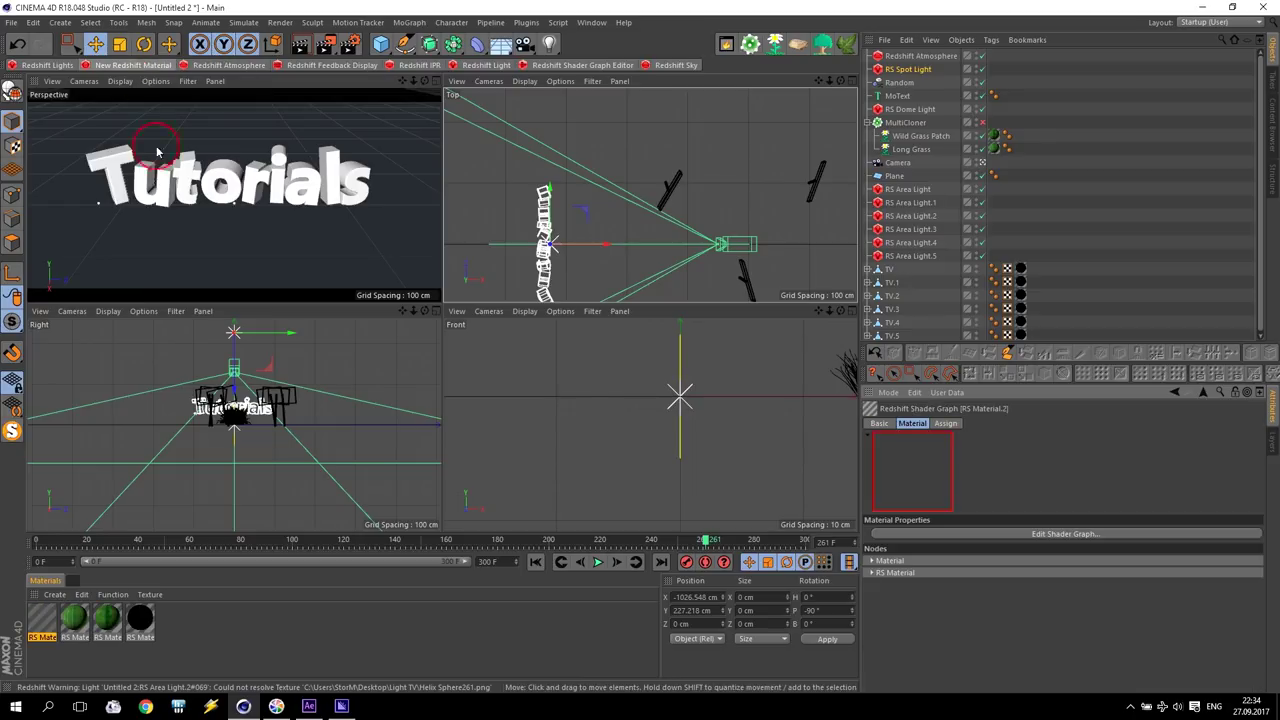
left_click_drag(40, 625, 912, 96)
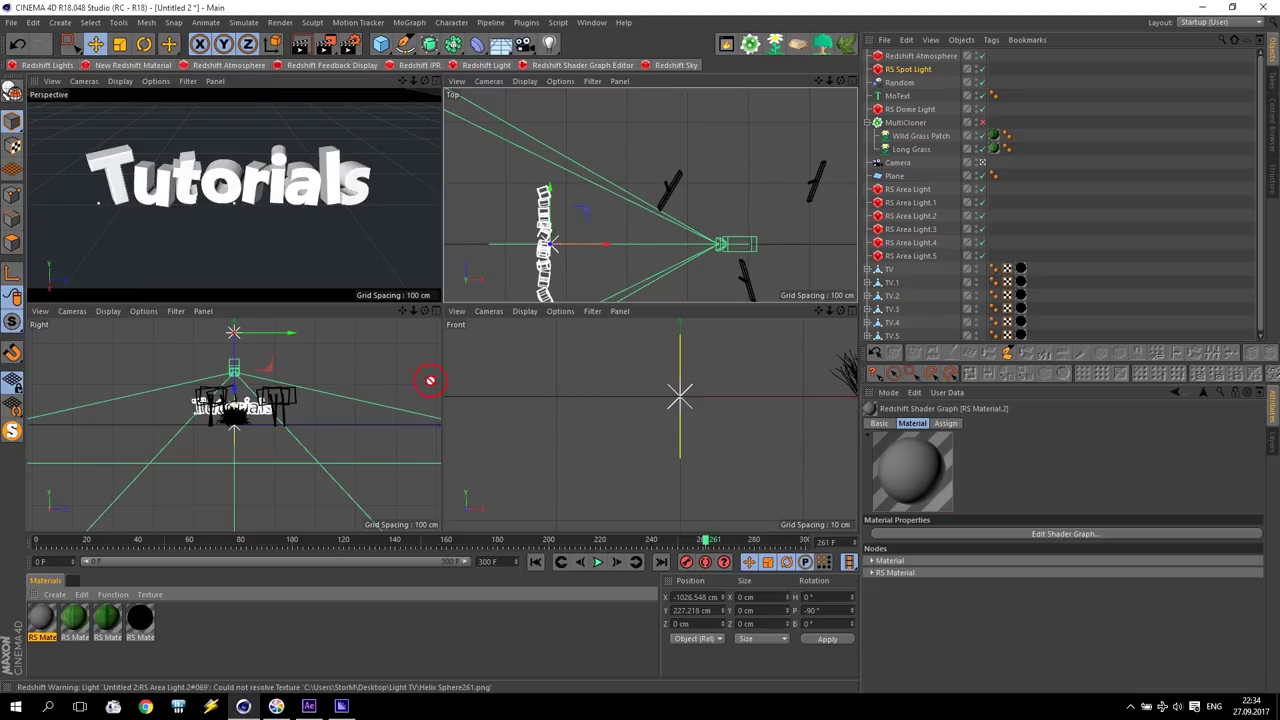
double_click(45, 622)
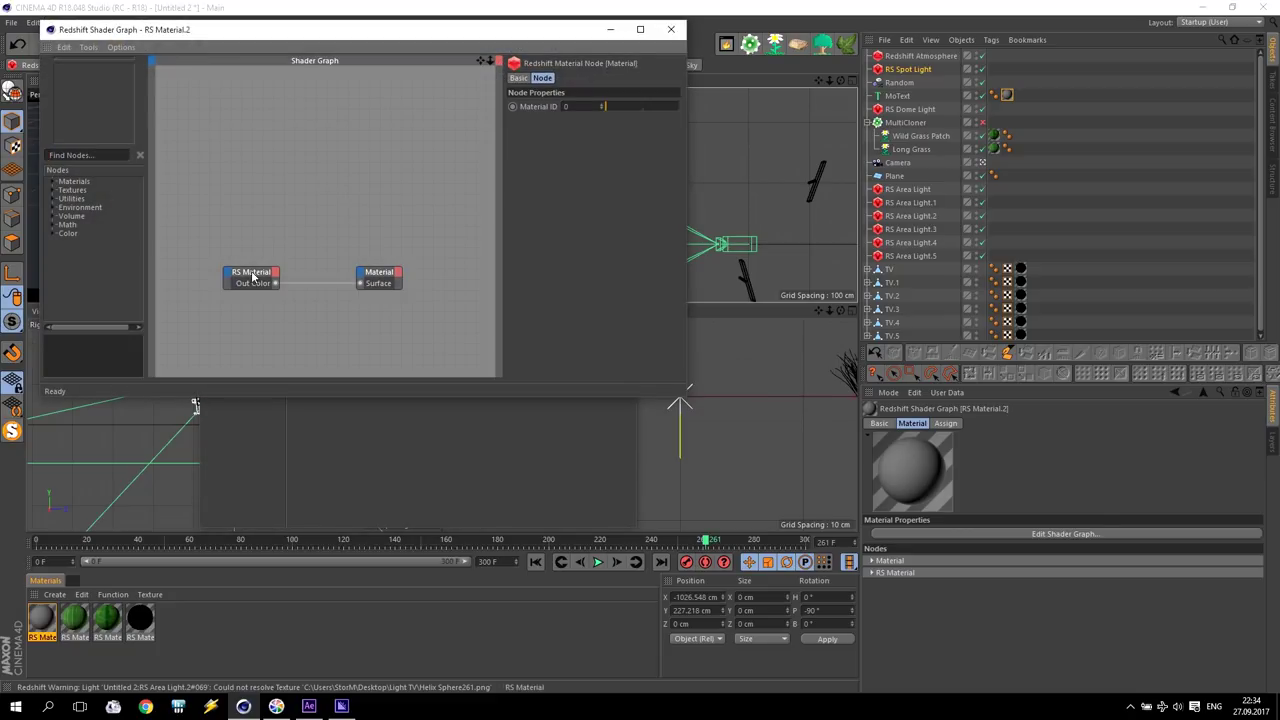
left_click(251, 276)
left_click(578, 251)
left_click_drag(549, 199, 771, 215)
left_click_drag(640, 224, 740, 225)
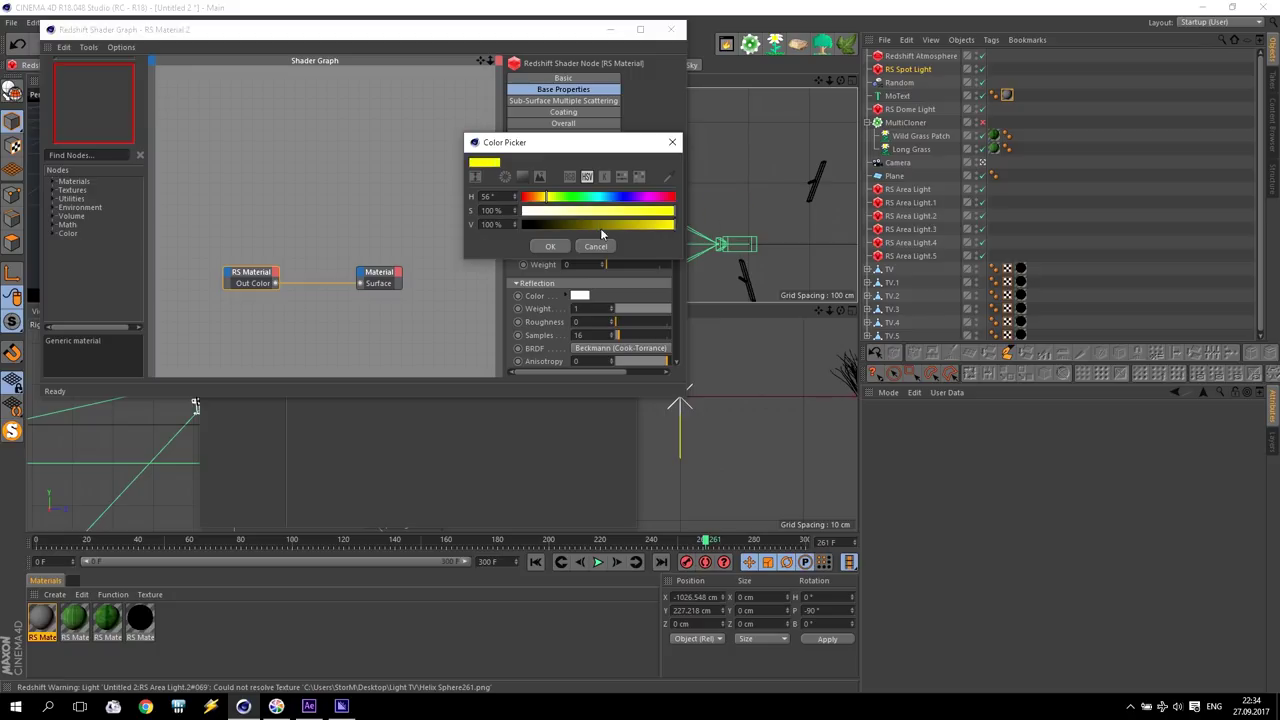
left_click(552, 247)
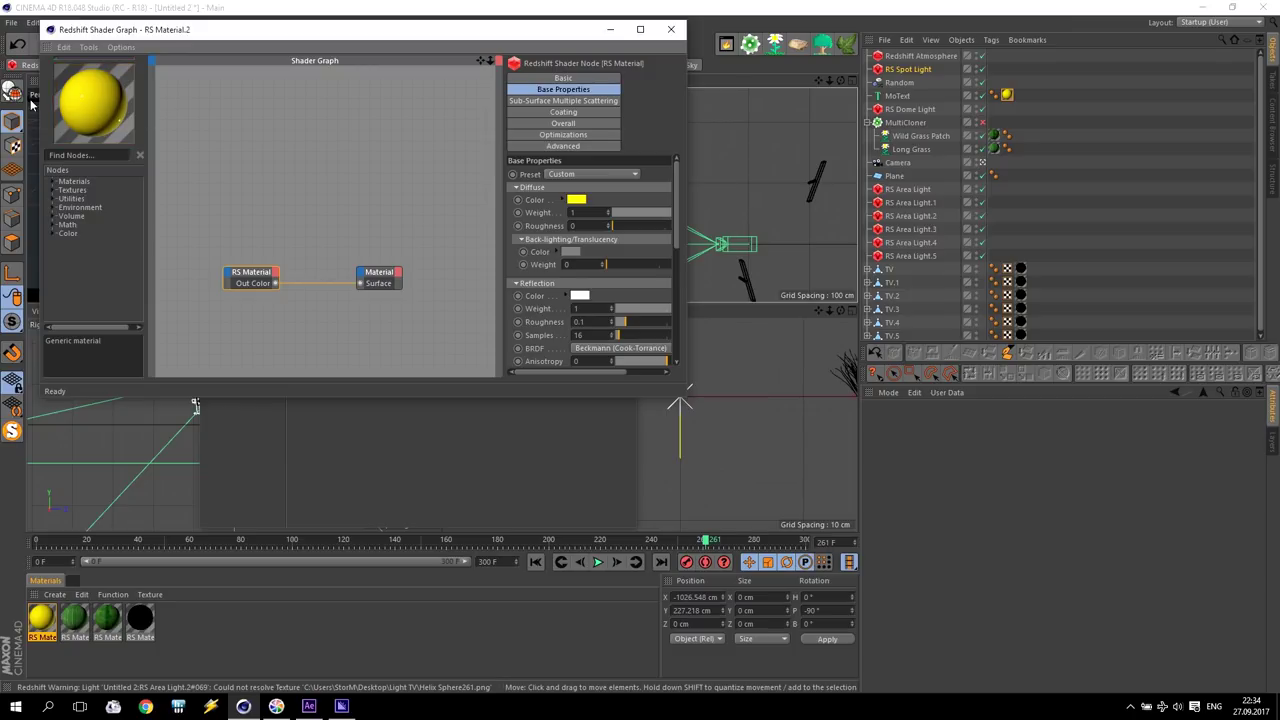
left_click(670, 29)
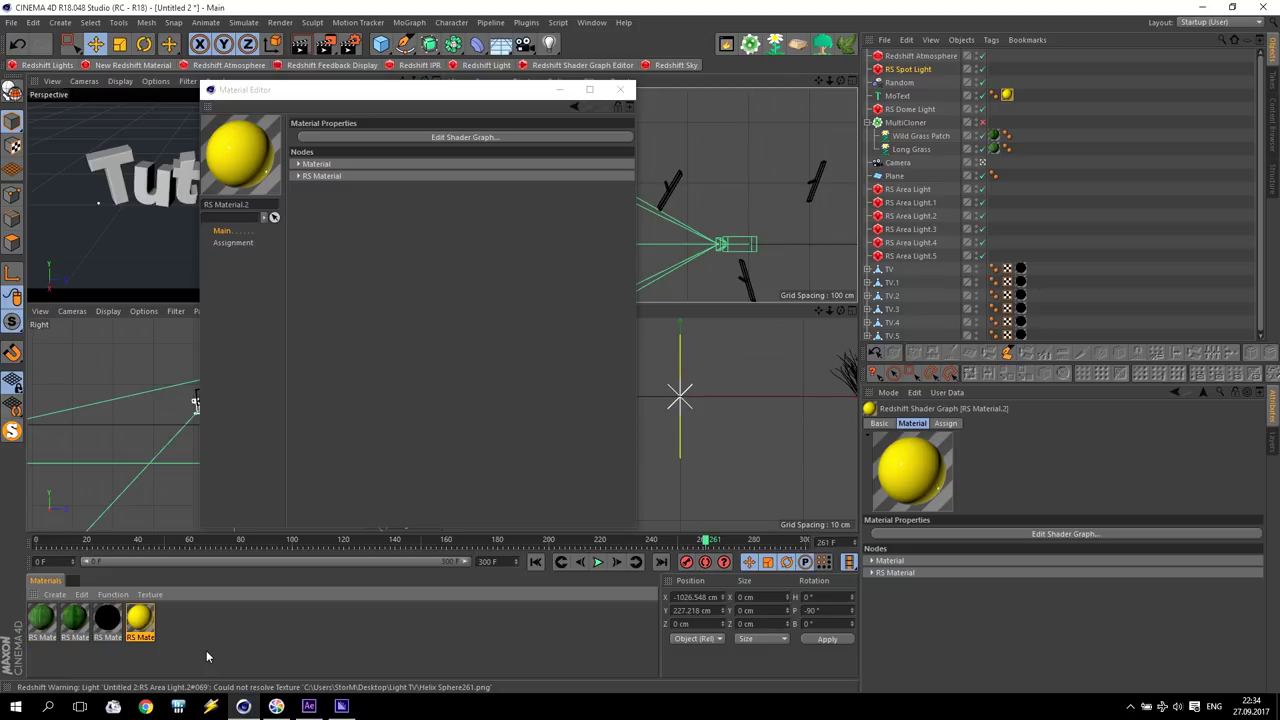
- Re-enable the grass MultiCloner and maximise the Perspective view
left_click(620, 89)
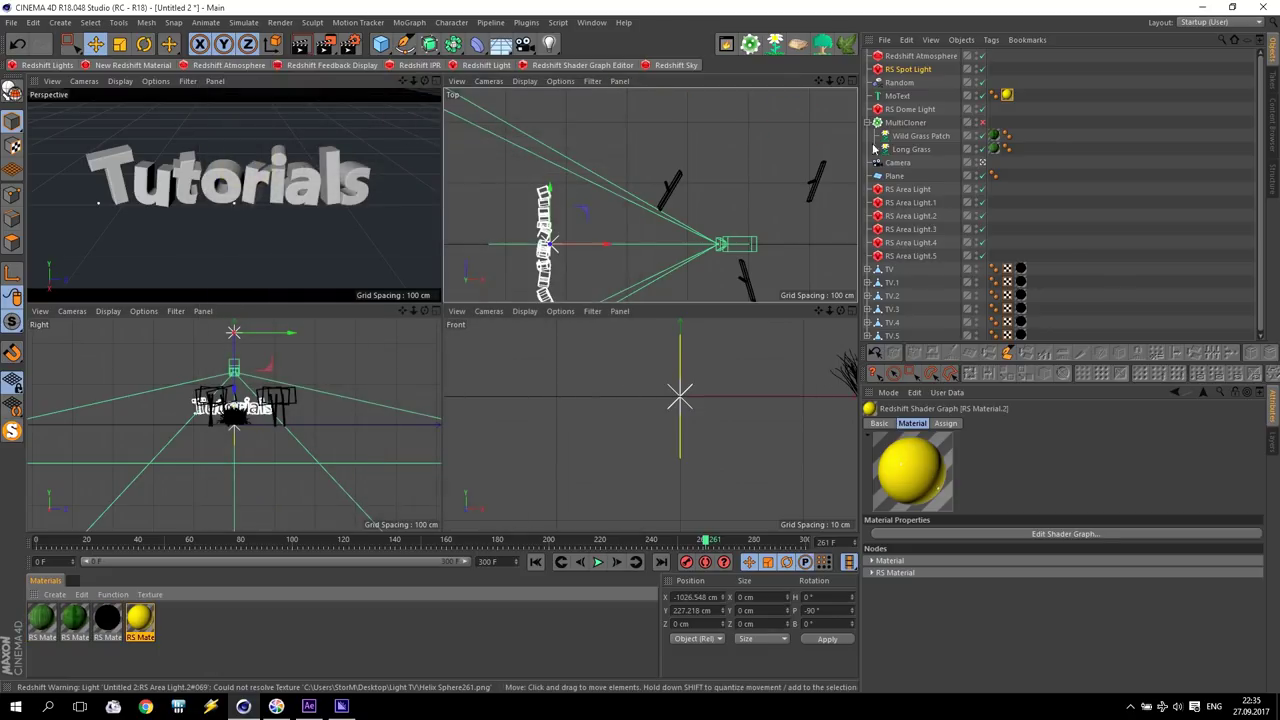
left_click(982, 124)
key("F1")
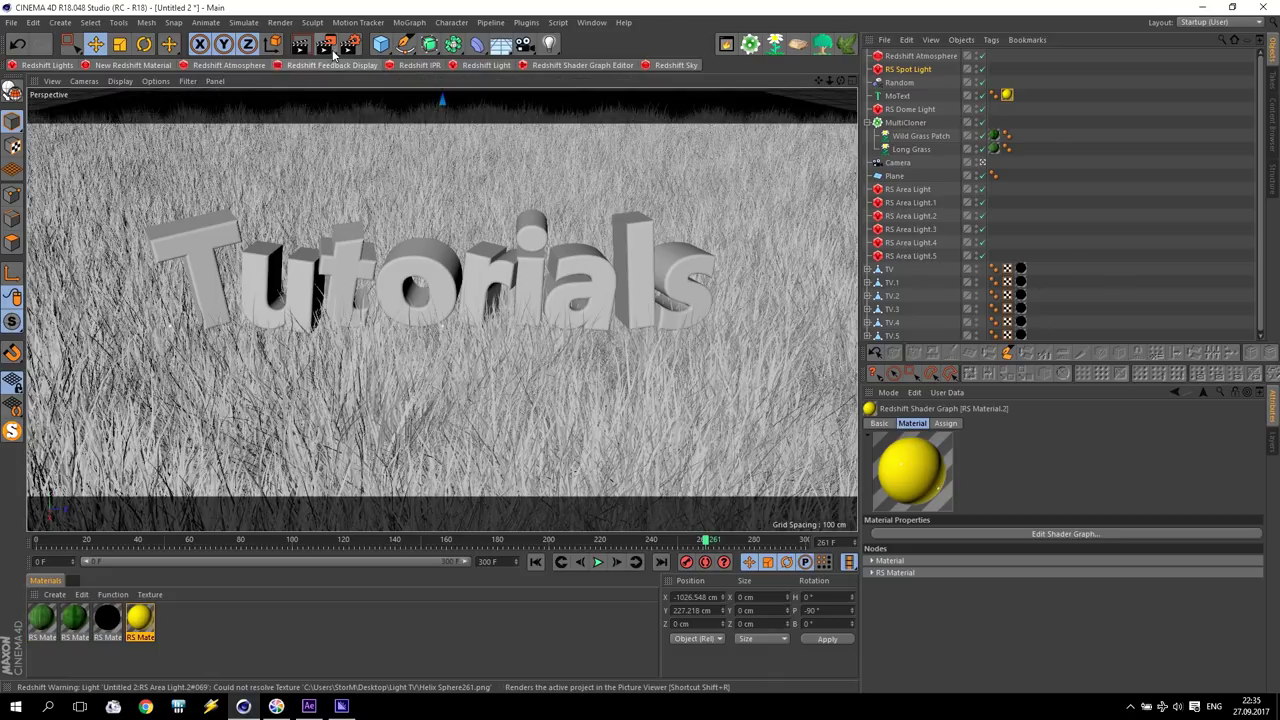
- Render a test frame to the Picture Viewer, review the warnings, and close the viewer
left_click(326, 44)
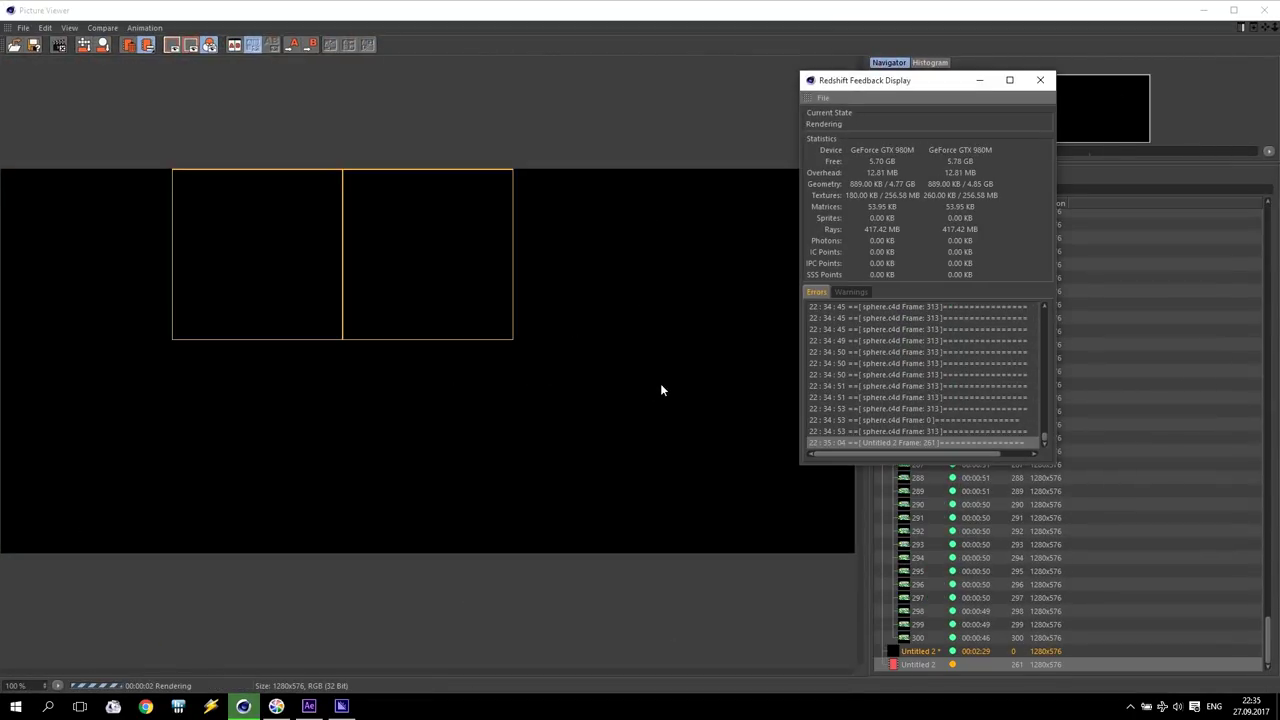
left_click(851, 292)
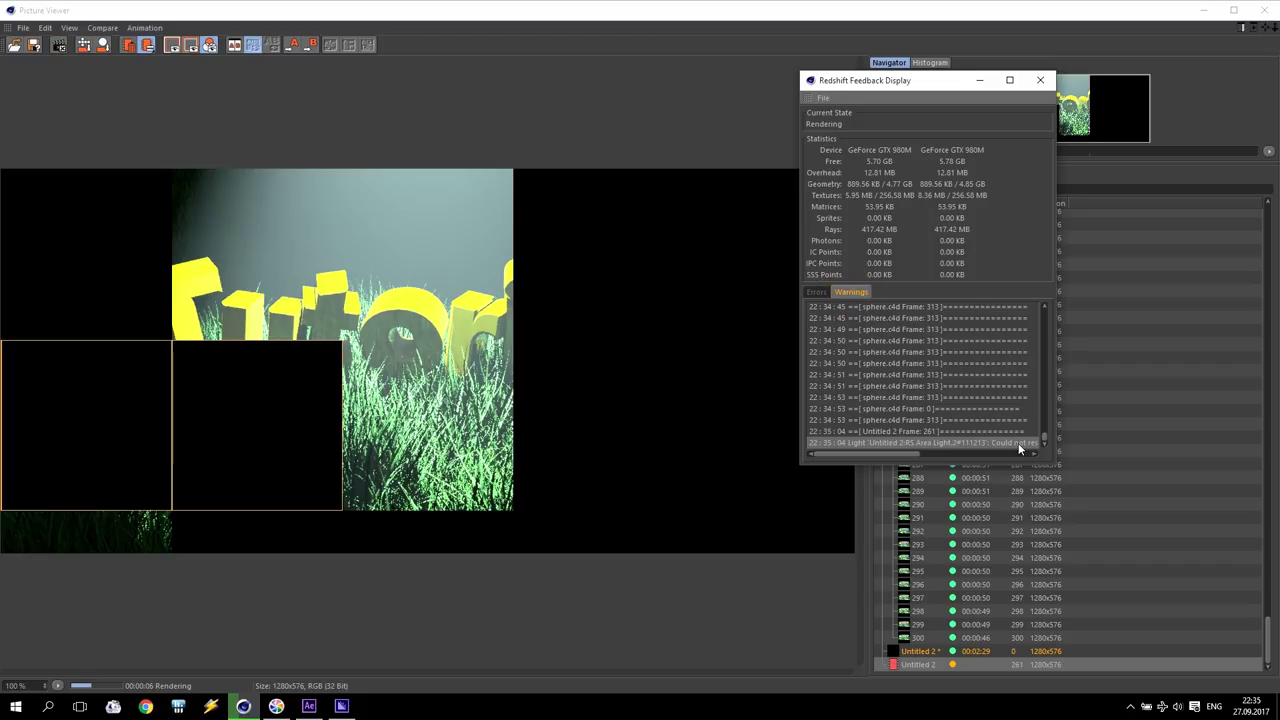
left_click_drag(900, 455, 1008, 456)
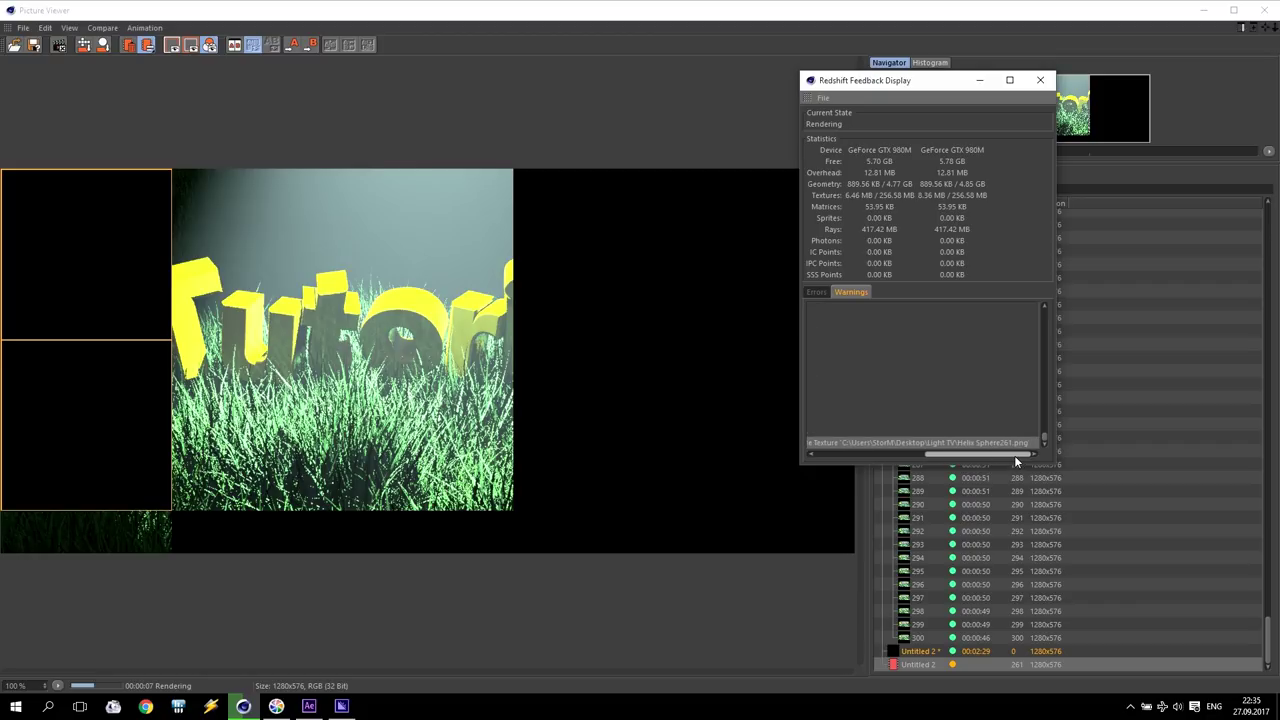
left_click_drag(1014, 455, 876, 456)
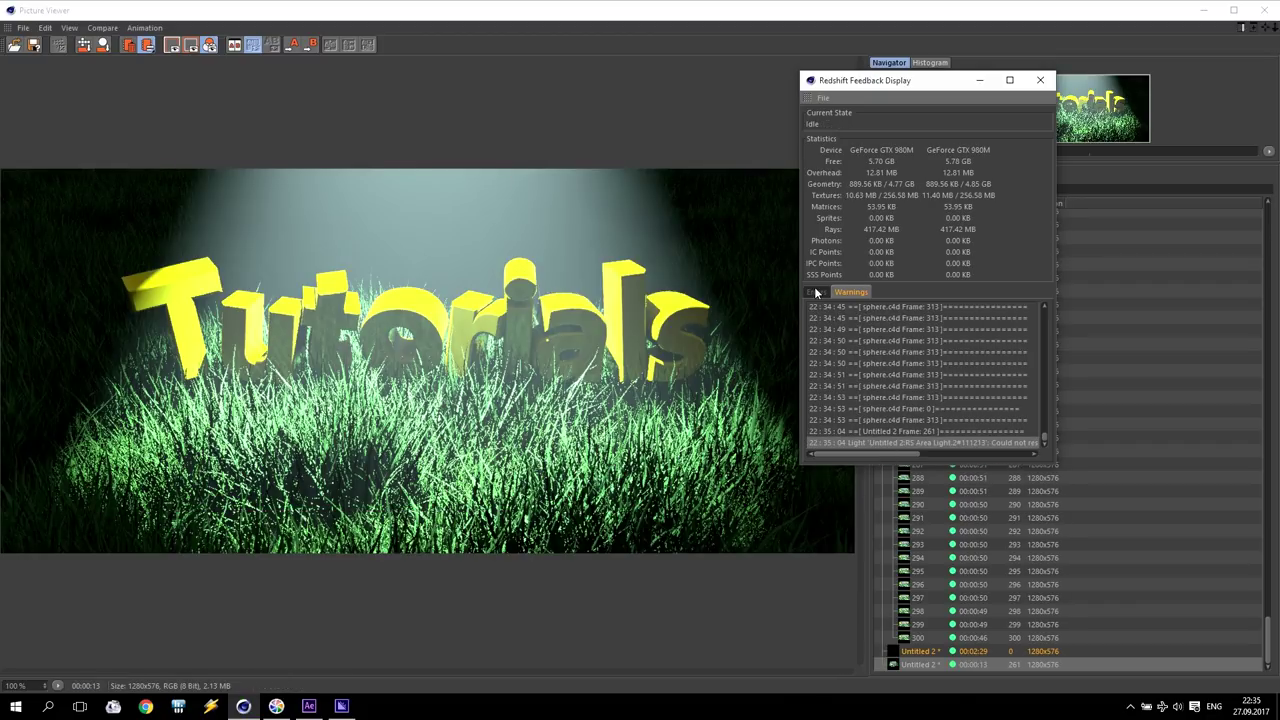
left_click(1040, 80)
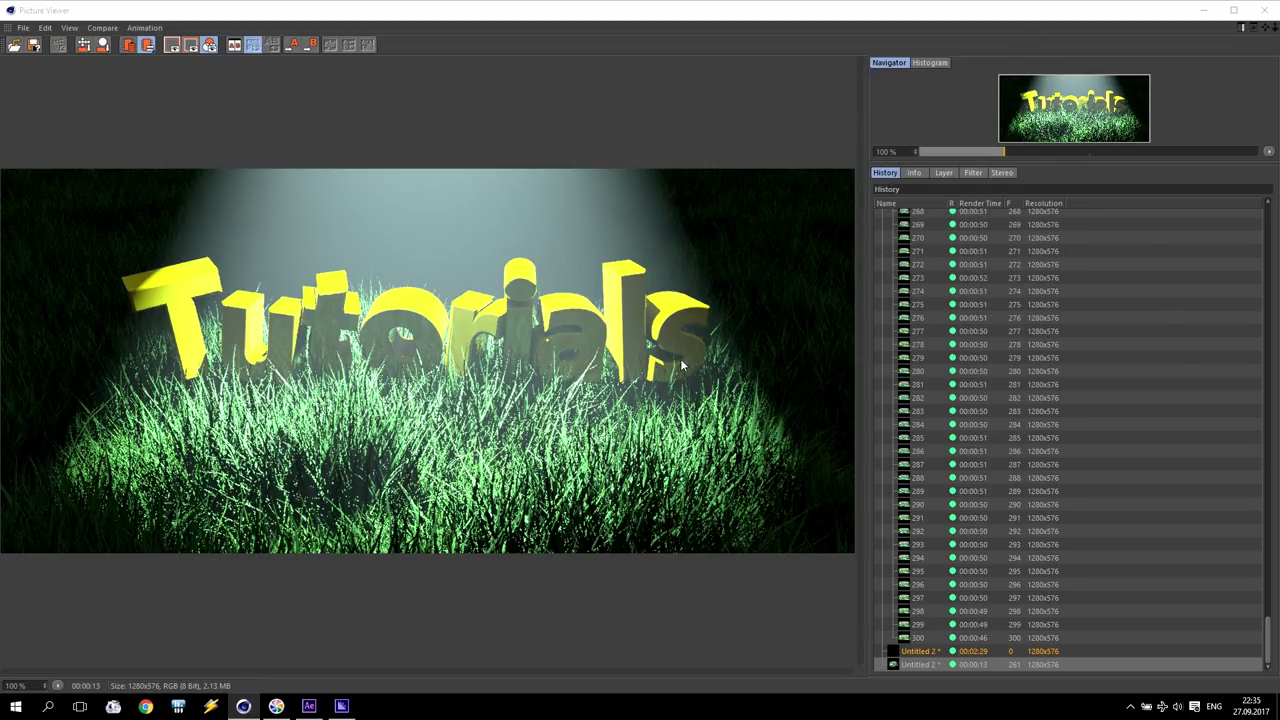
left_click(1264, 10)
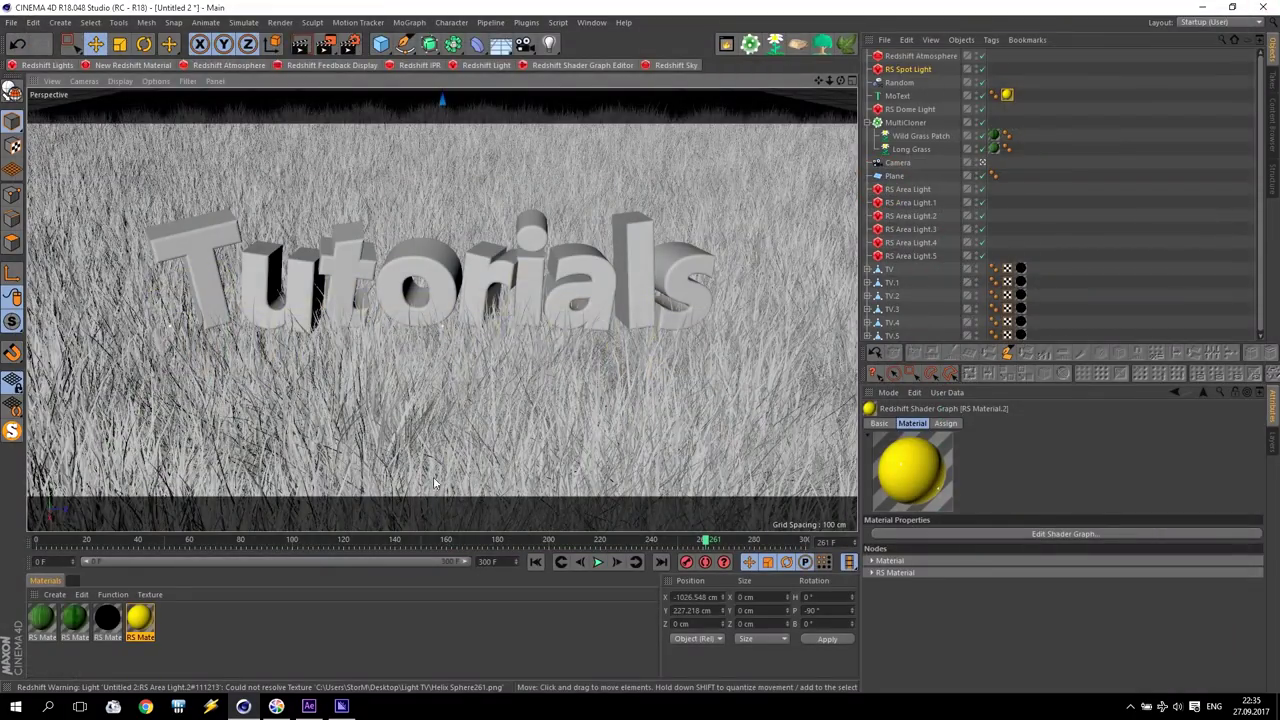
- Make RS Area Light.2's texture an animation ending at frame 250 and render a test frame
left_click(912, 256)
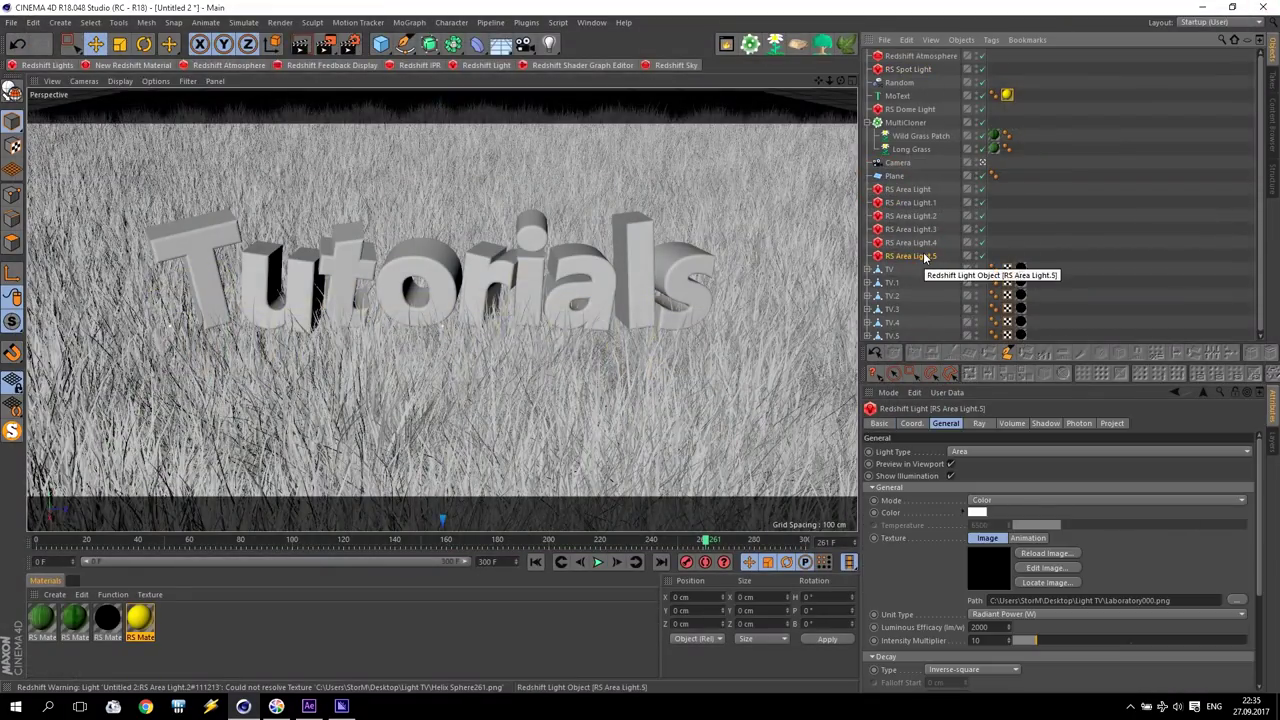
left_click(926, 243)
left_click(925, 232)
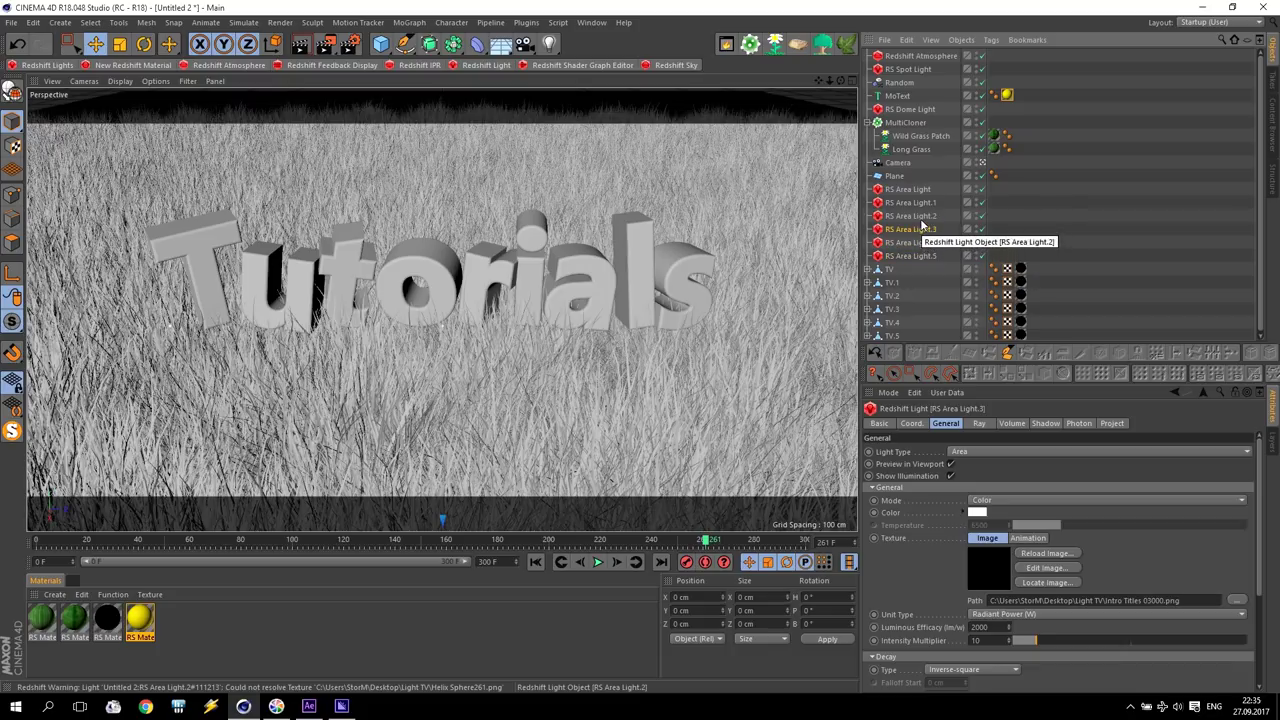
left_click(908, 218)
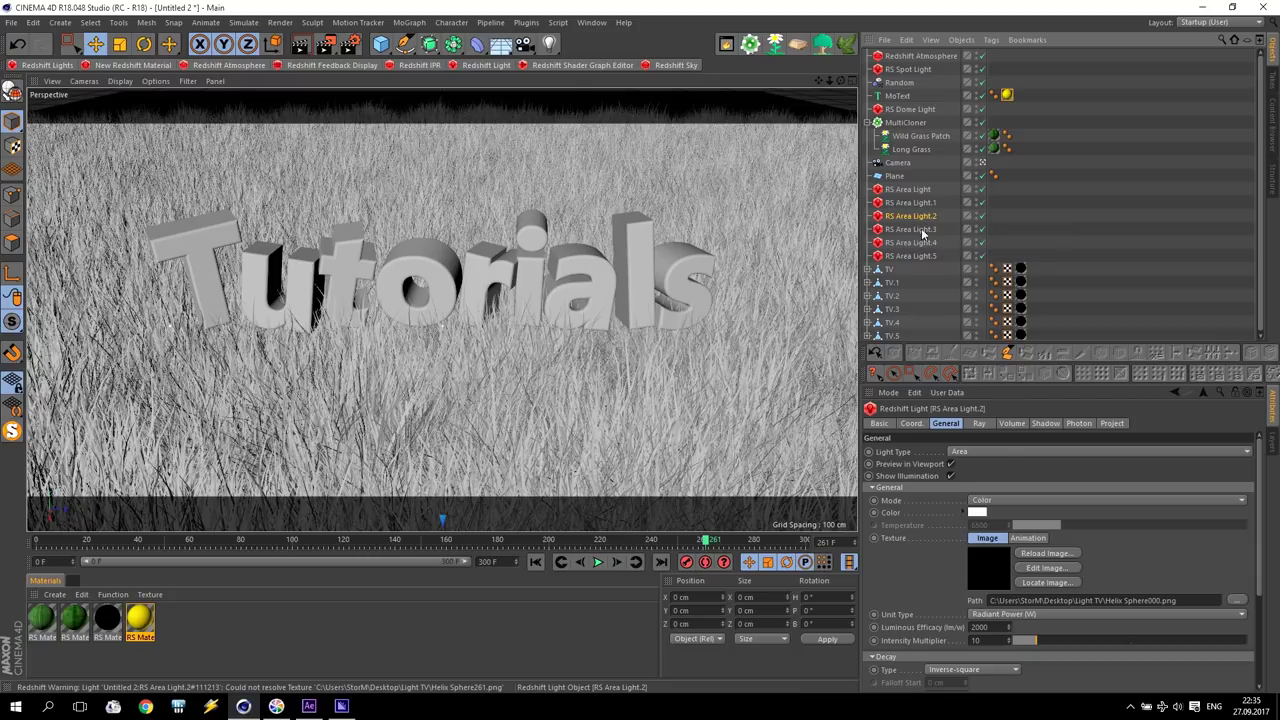
left_click(1030, 540)
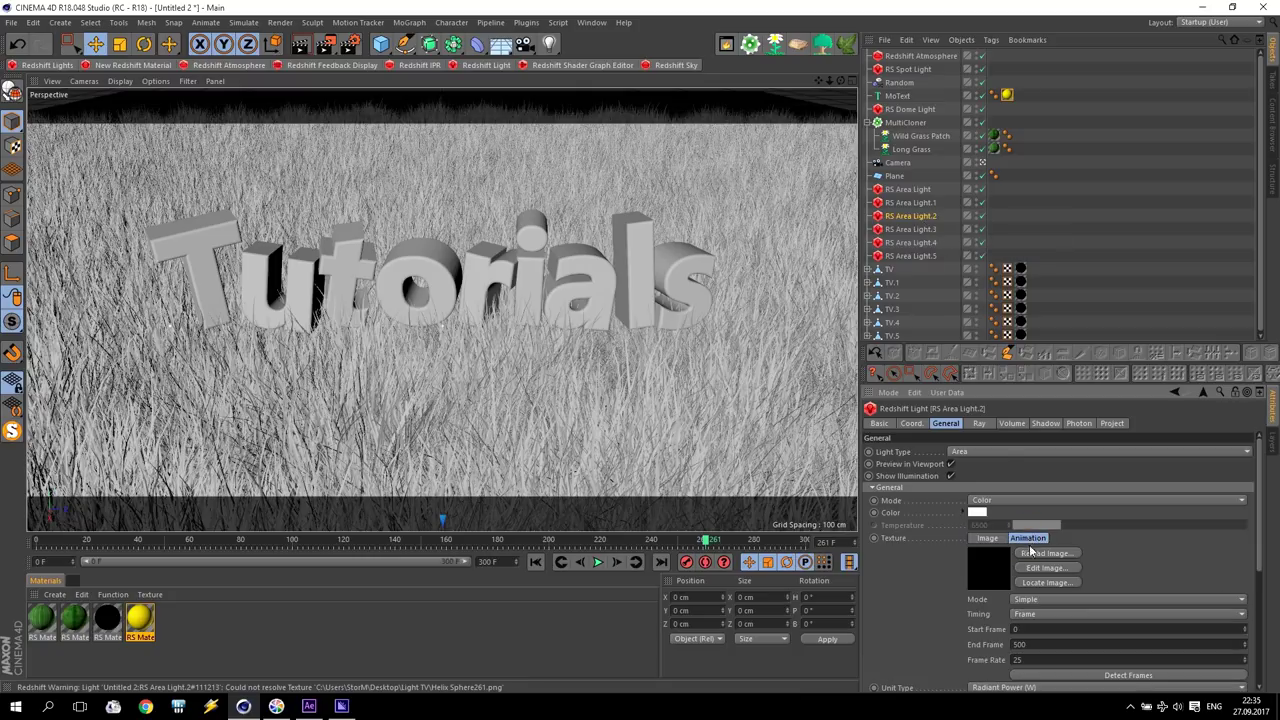
left_click(1062, 681)
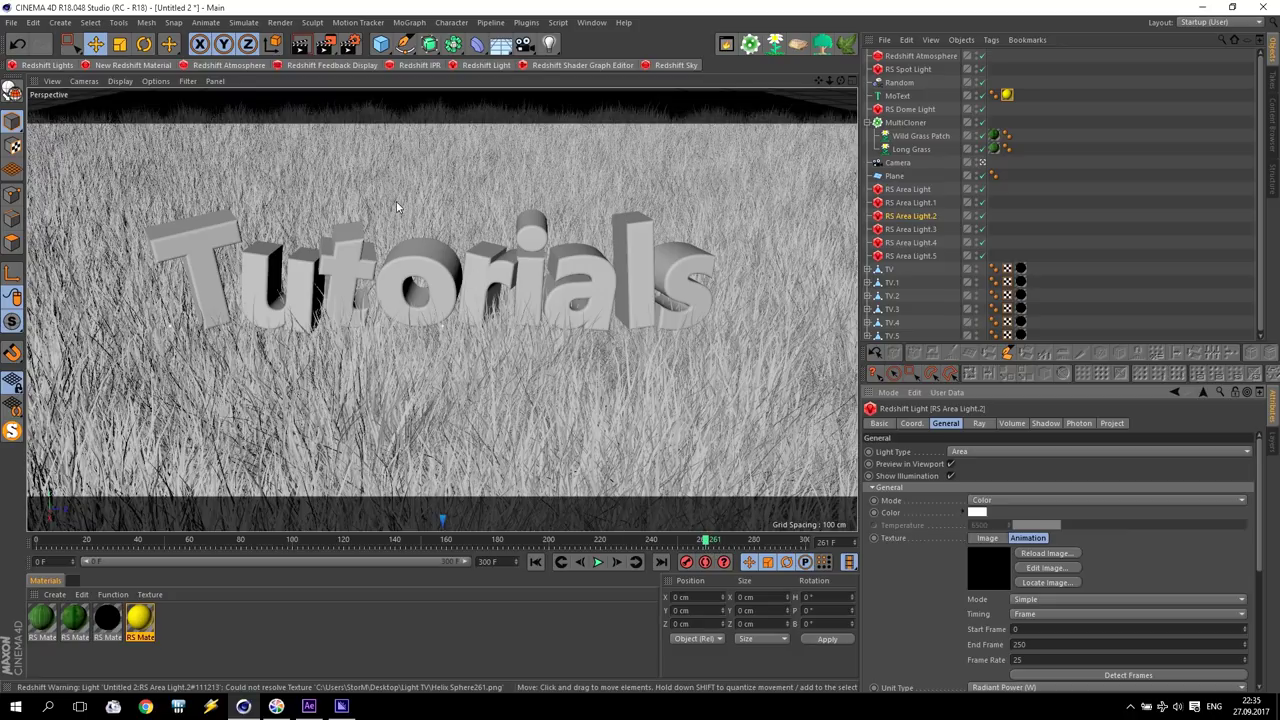
left_click(325, 44)
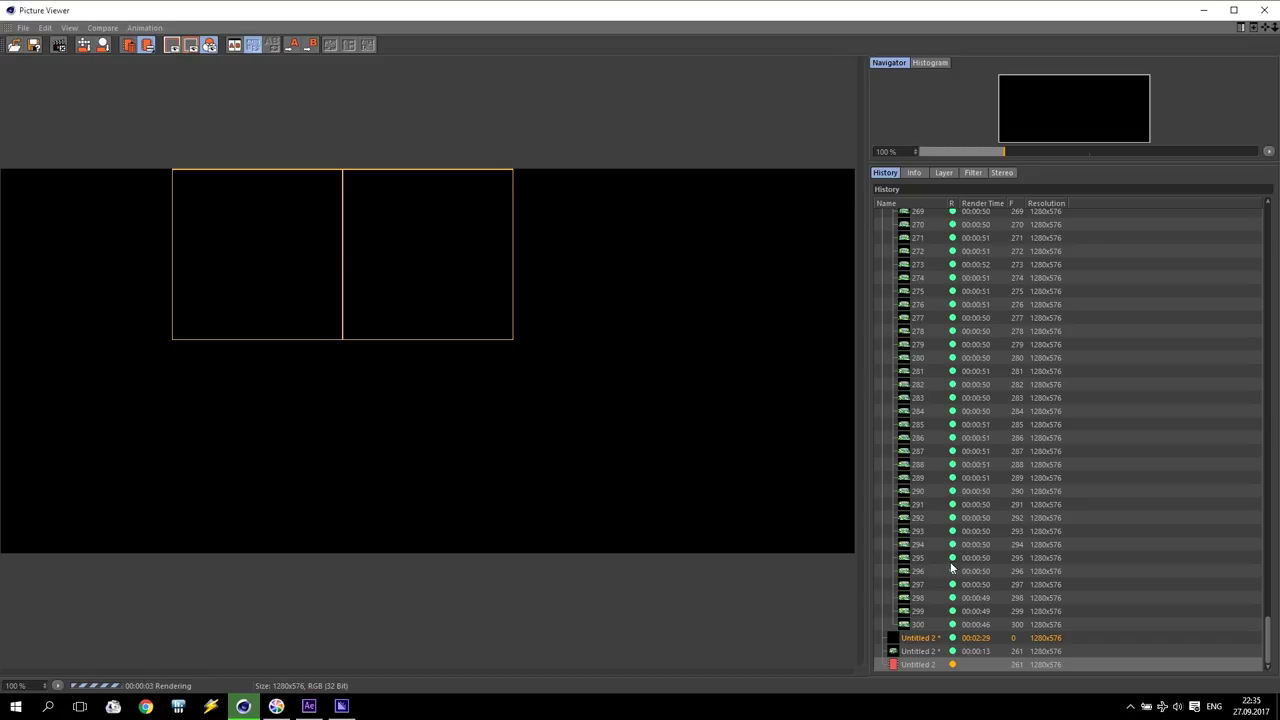
- Stop the running render, scrub to frame 144, and render that frame with the TV screens
left_click(920, 655)
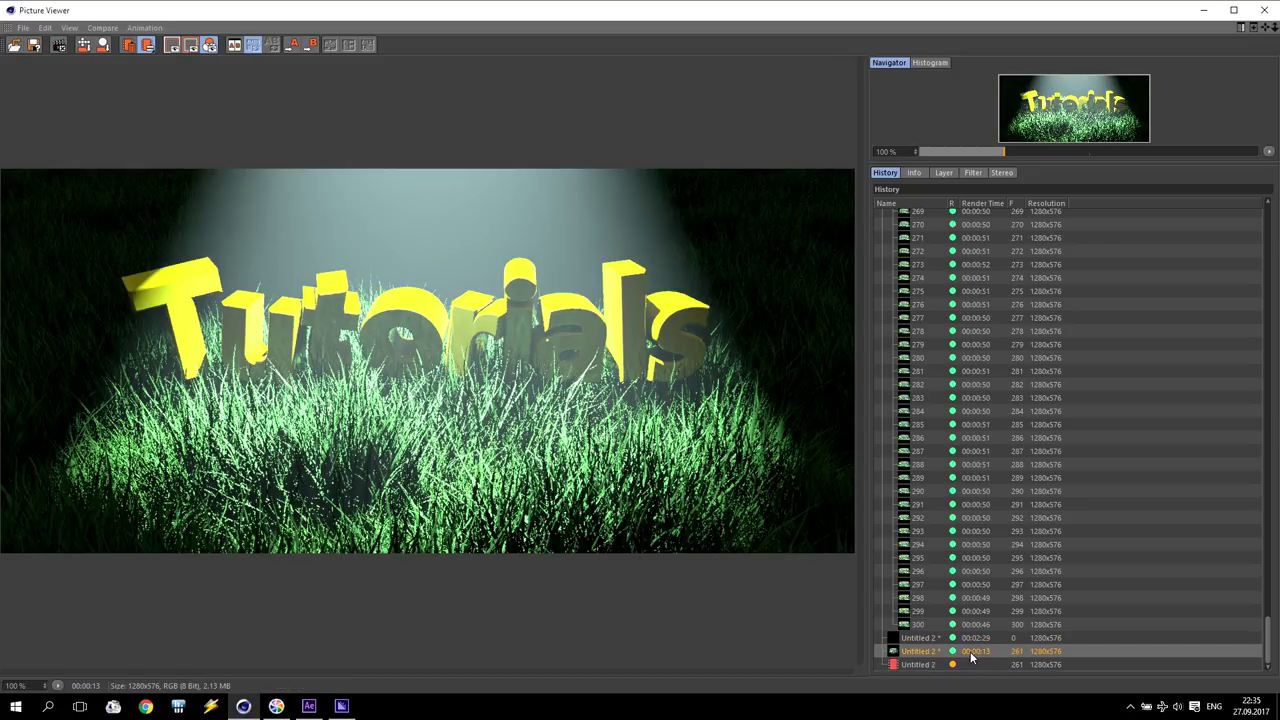
left_click(1264, 10)
left_click(658, 404)
left_click_drag(505, 540, 405, 539)
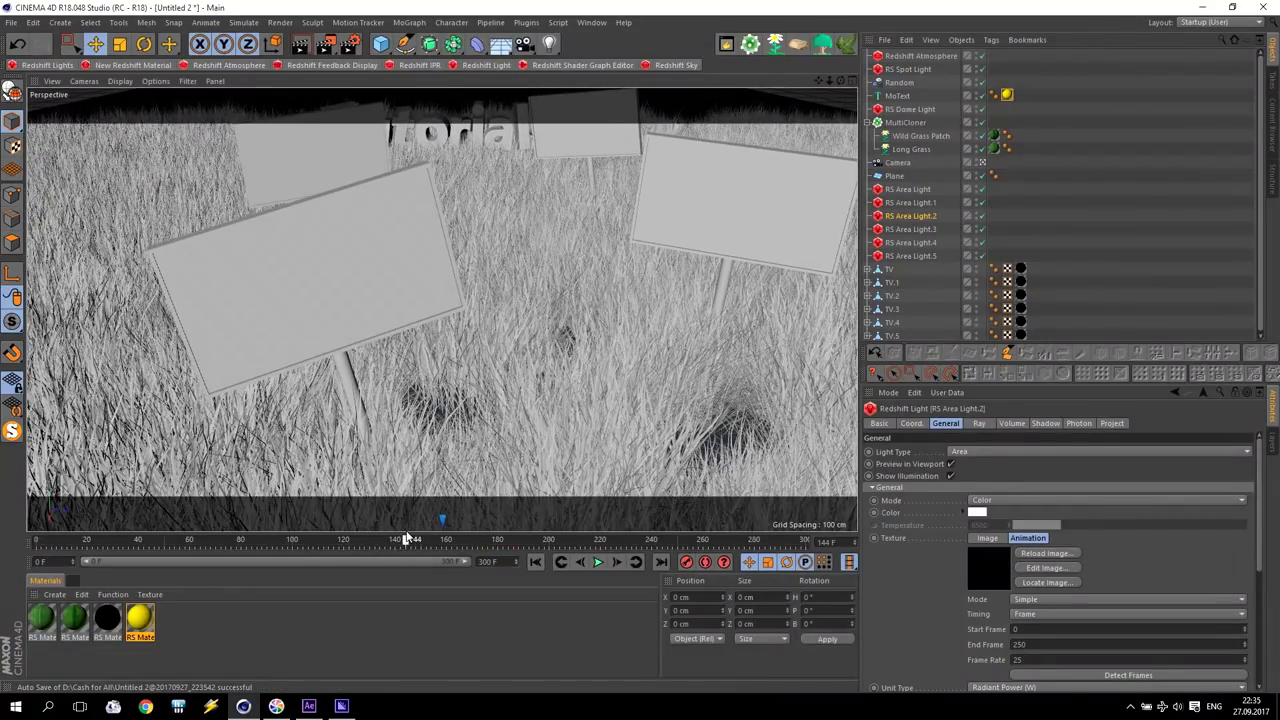
left_click(325, 47)
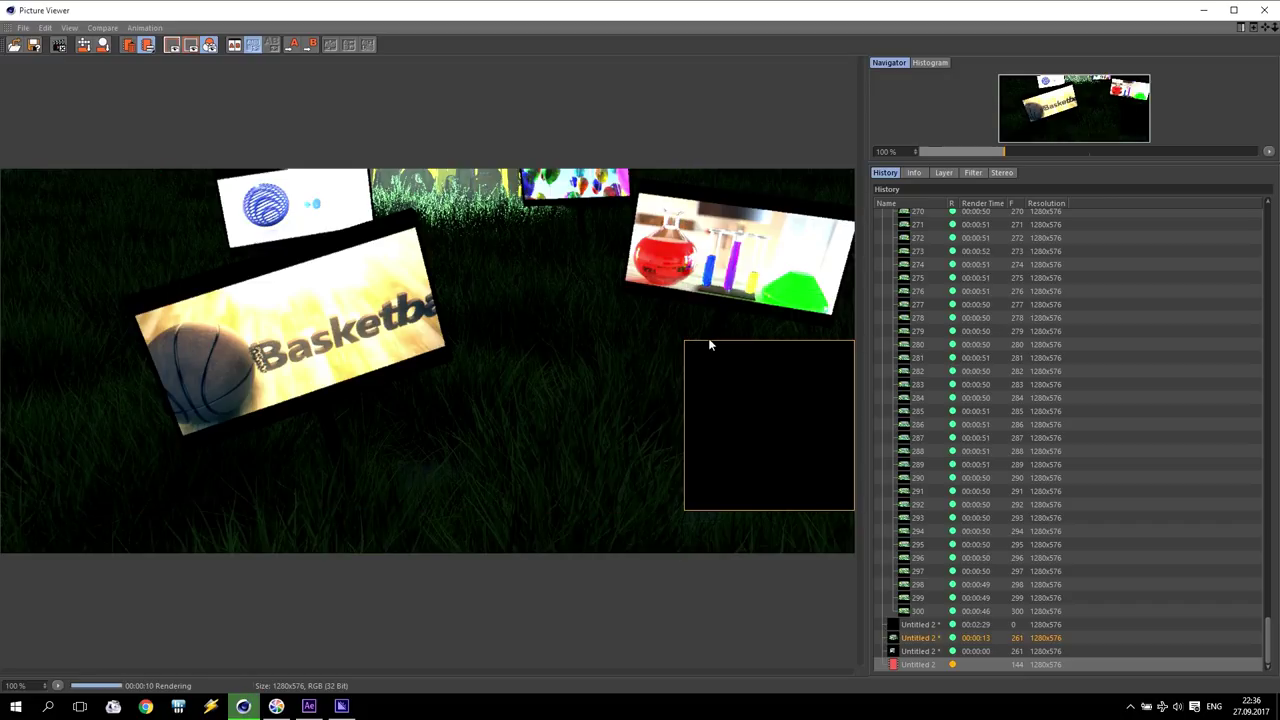
- Return to frame 0, create a new RS Material, and add an RS Texture node in its Shader Graph
left_click(1264, 10)
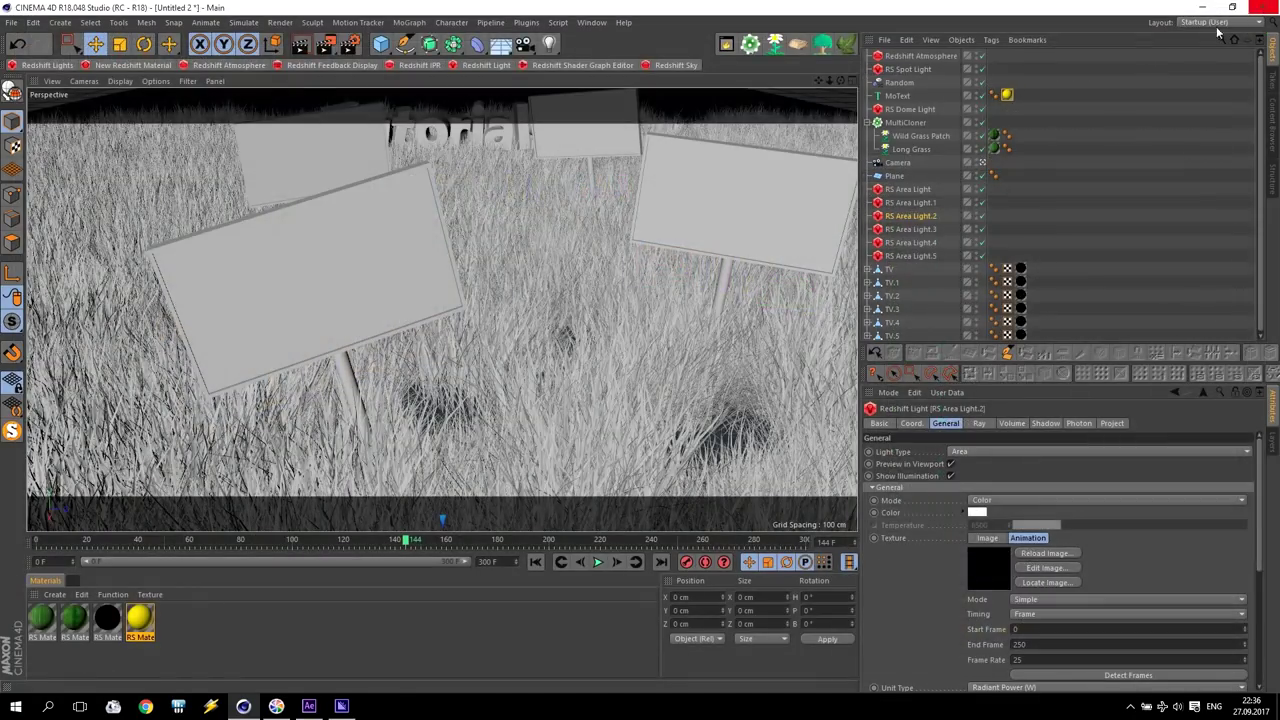
left_click_drag(410, 540, 31, 545)
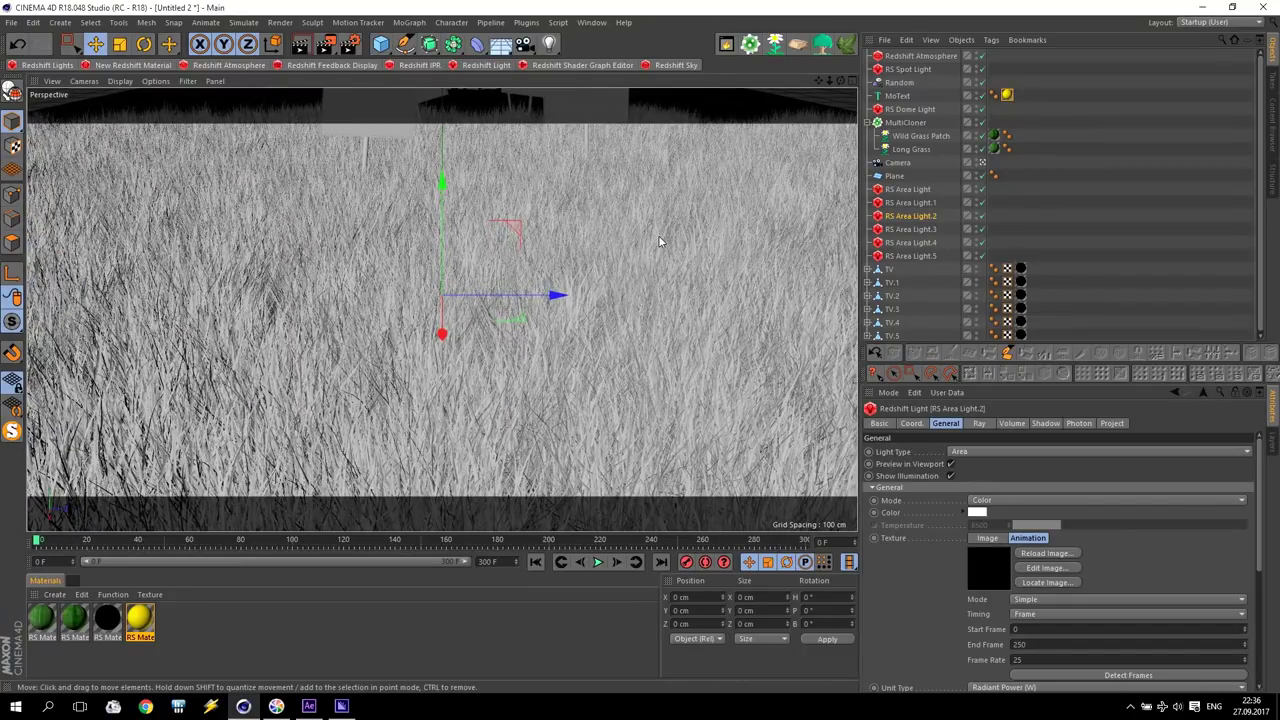
left_click(130, 65)
double_click(43, 614)
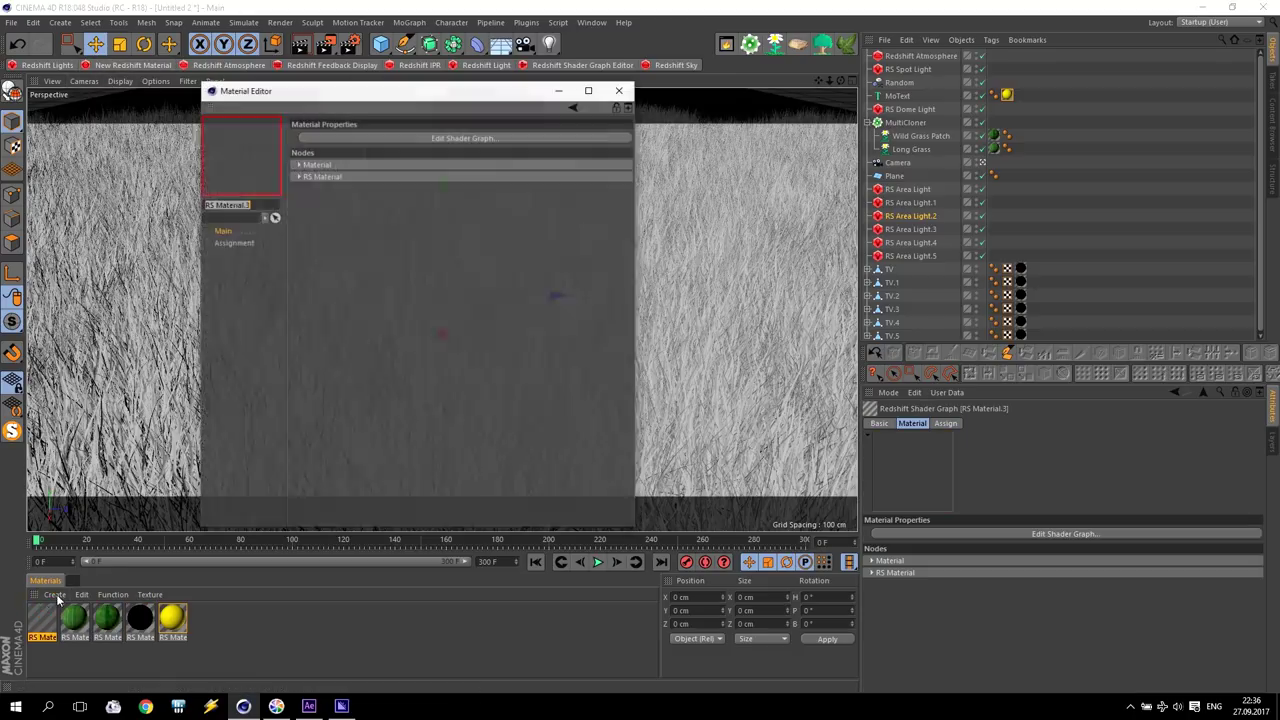
left_click(355, 138)
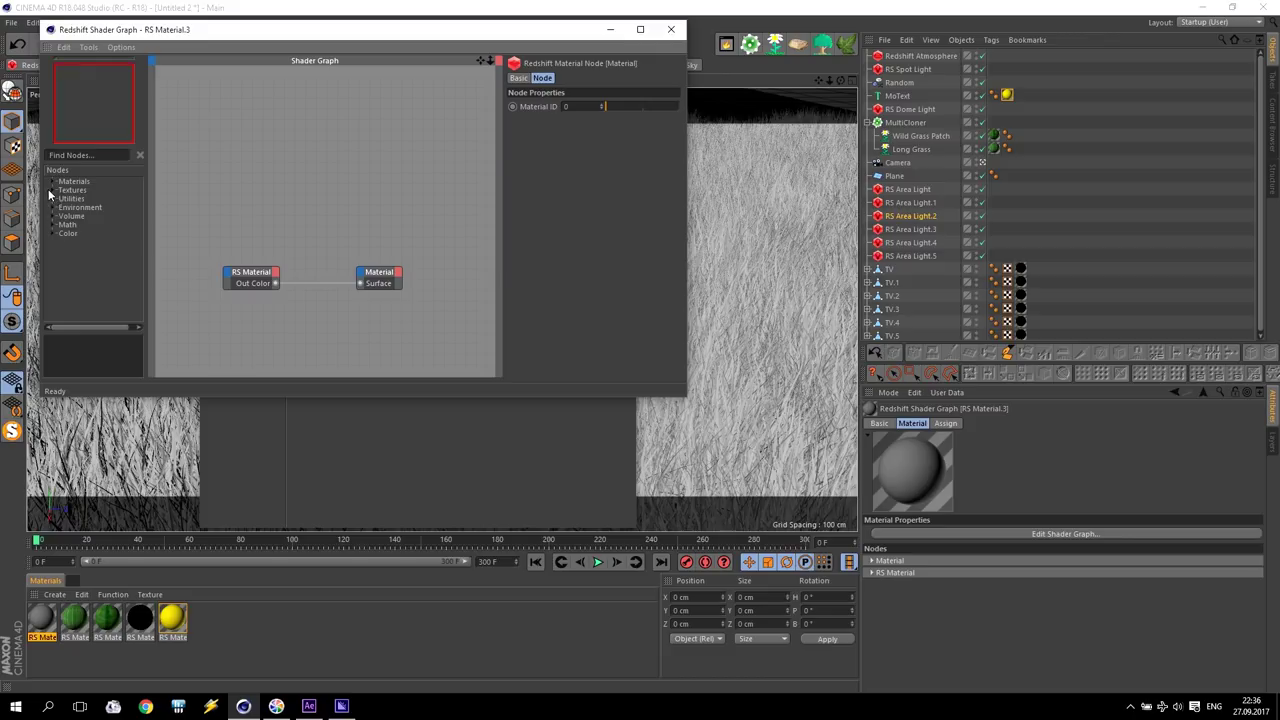
left_click(52, 190)
left_click_drag(81, 242, 223, 190)
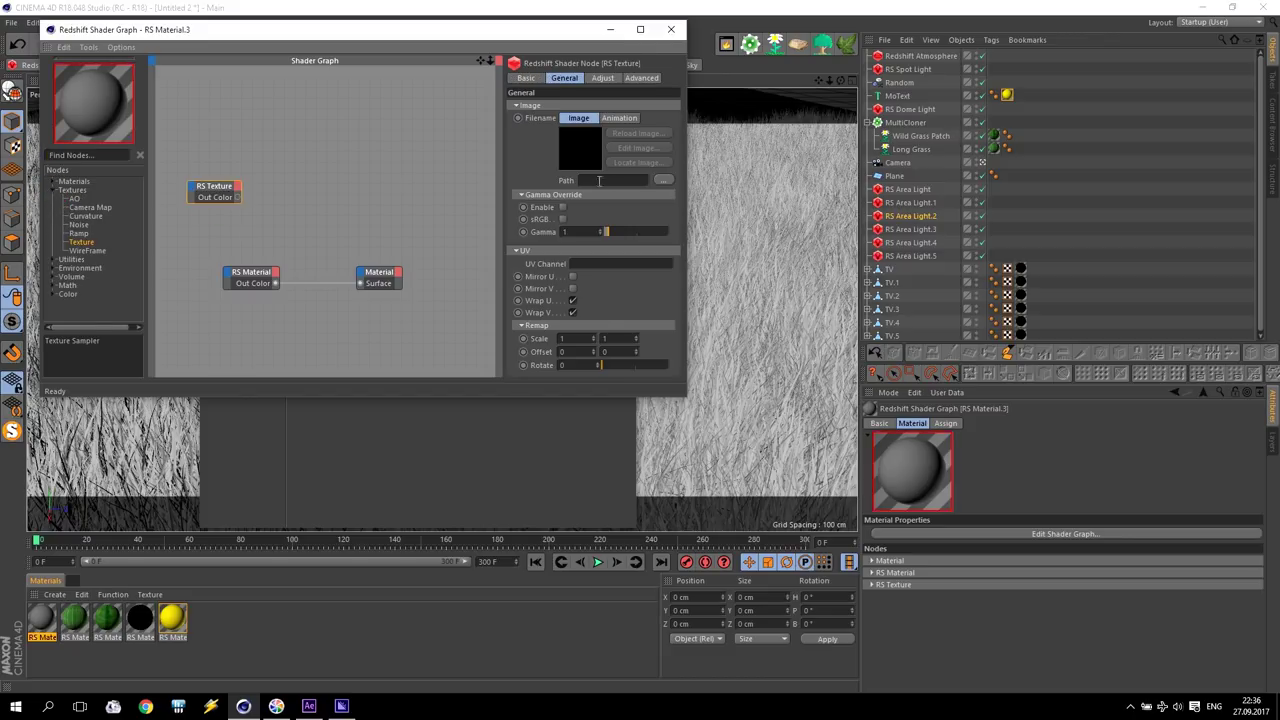
- Load grass_7.jpg into the texture node and connect it to the material's Diffuse Color
left_click(667, 180)
left_click(196, 229)
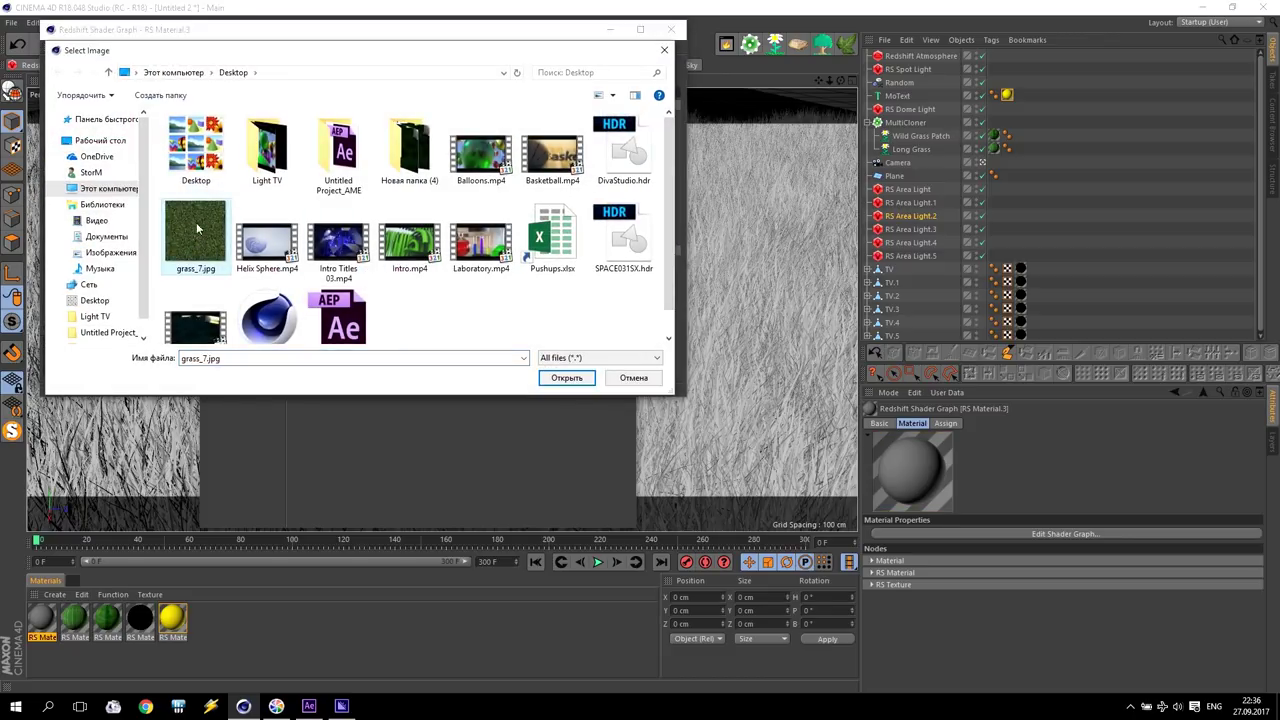
left_click(566, 377)
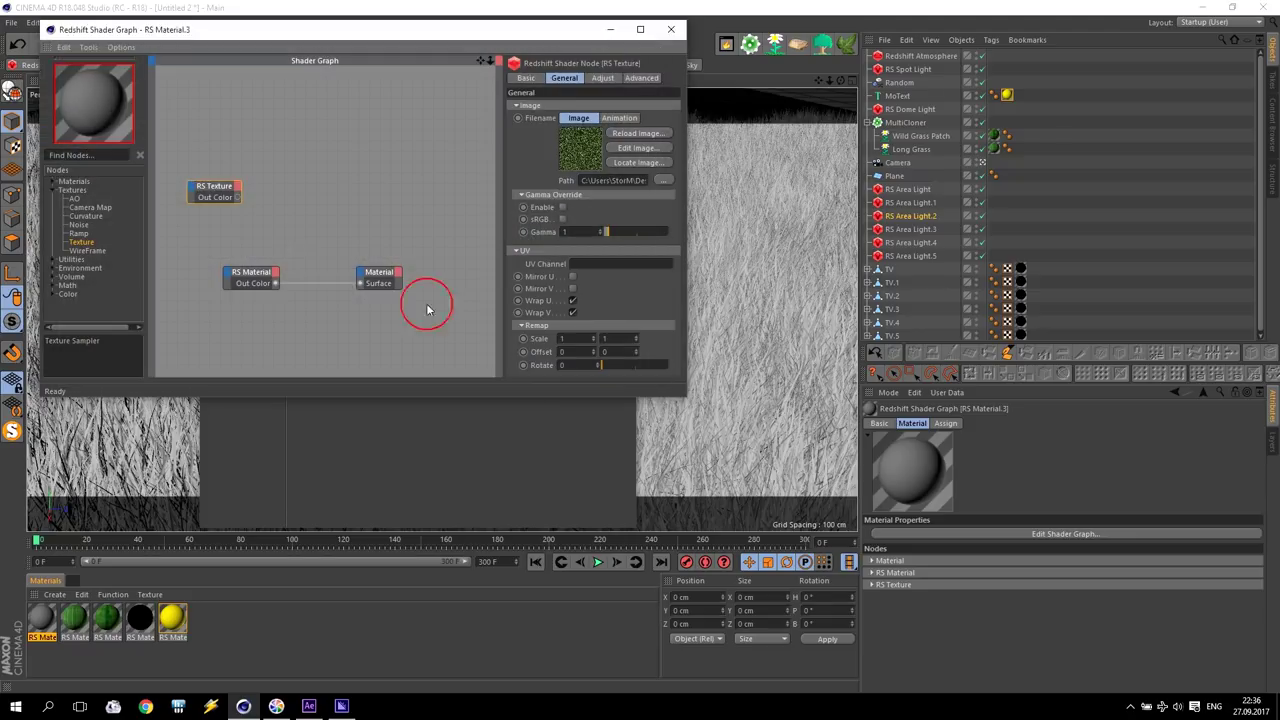
left_click_drag(238, 198, 230, 278)
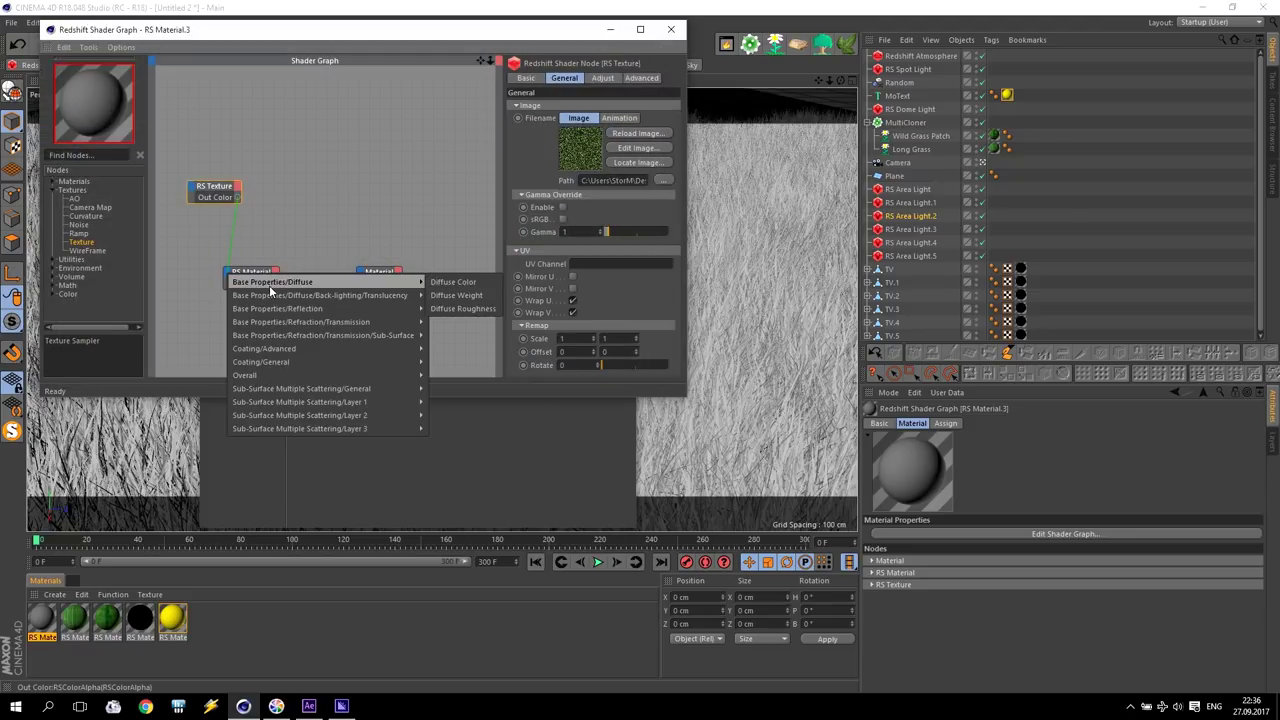
left_click(456, 290)
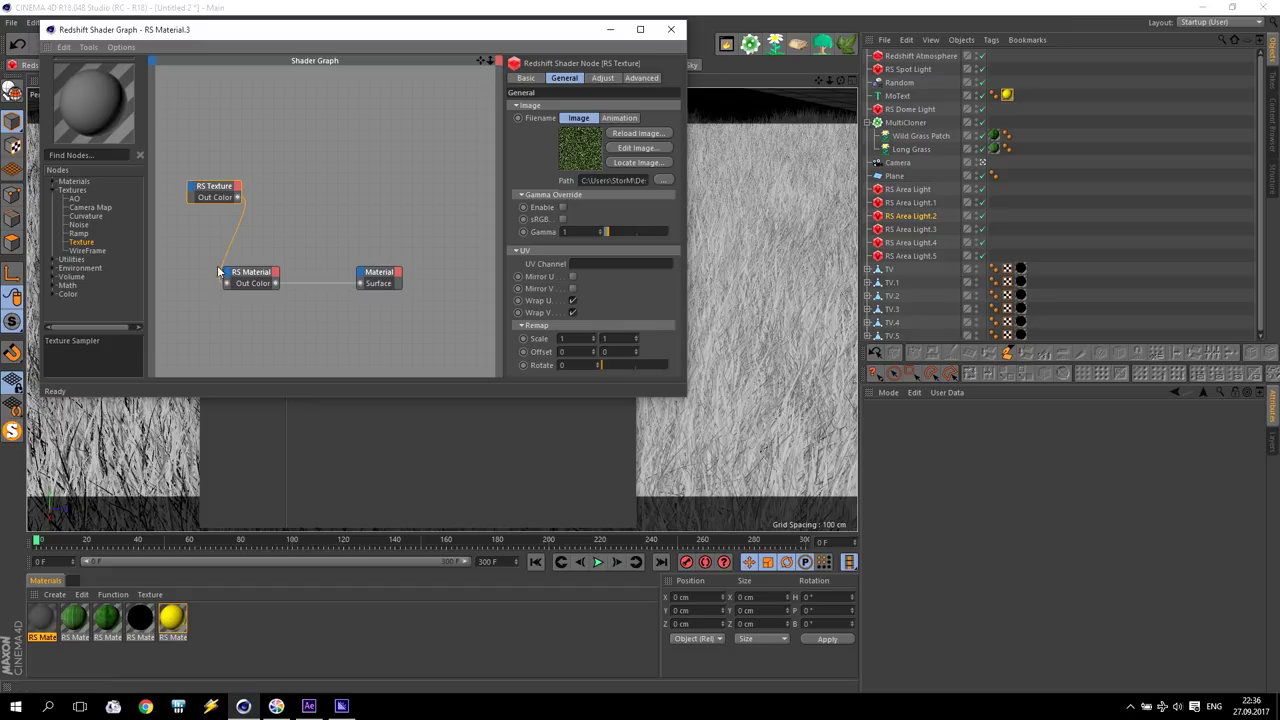
left_click_drag(237, 199, 229, 279)
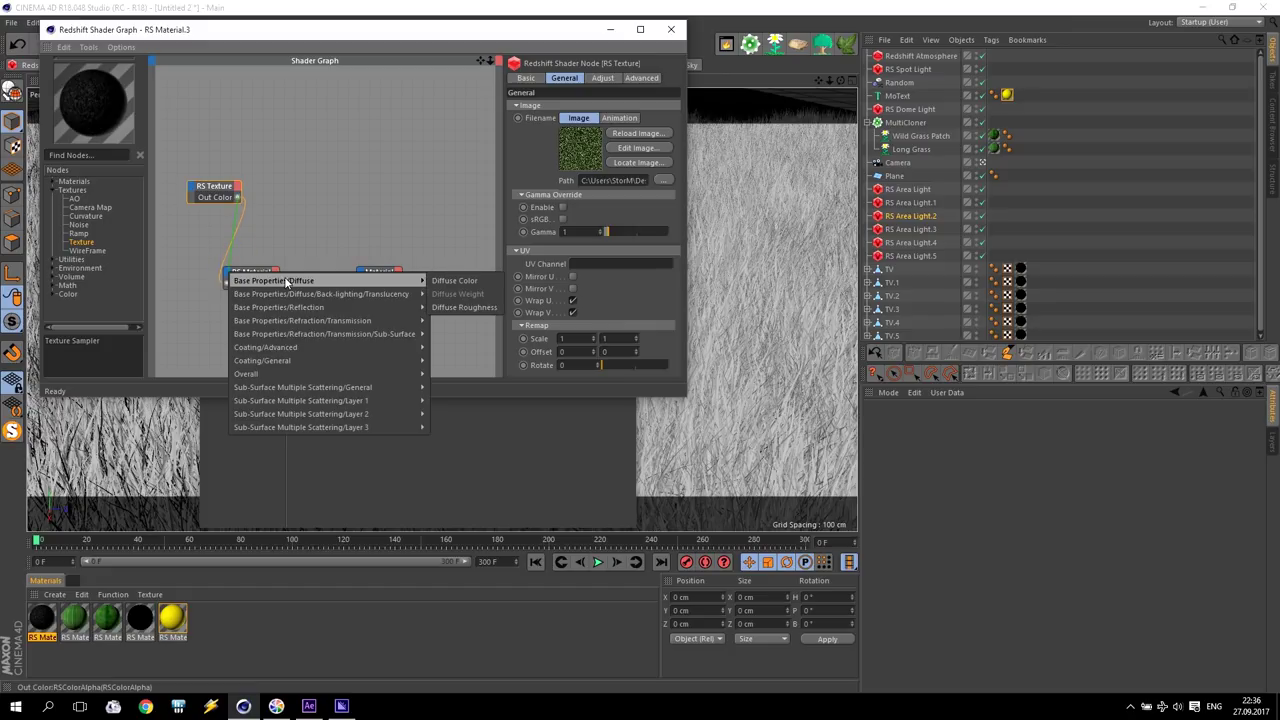
left_click(459, 285)
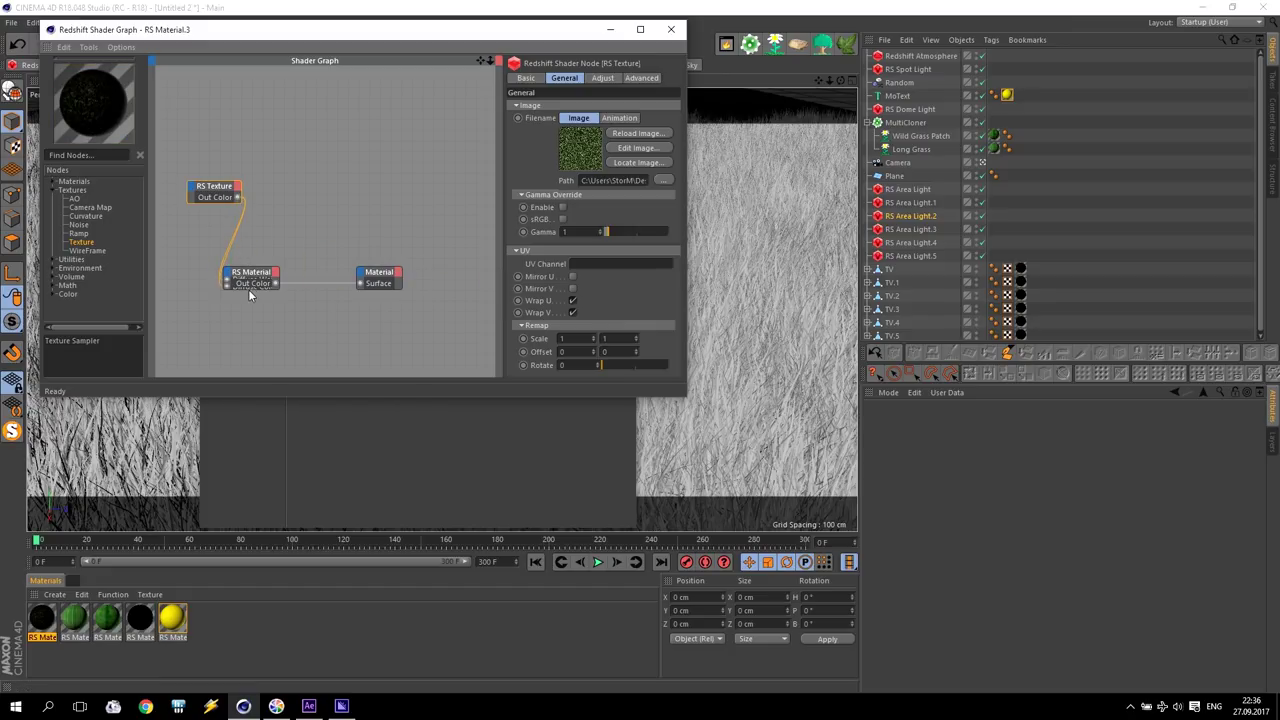
- Tidy the material node, remove the Diffuse Weight input, and switch off reflection
left_click_drag(248, 289, 230, 344)
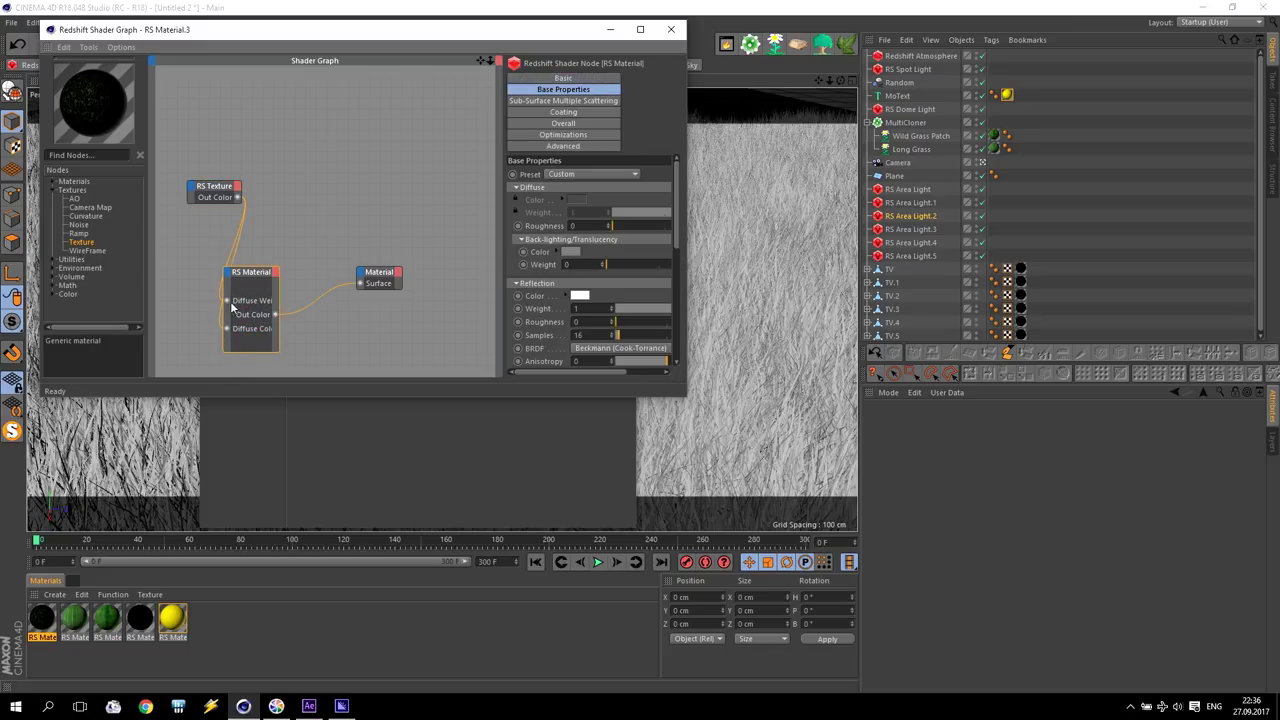
left_click_drag(256, 268, 342, 240)
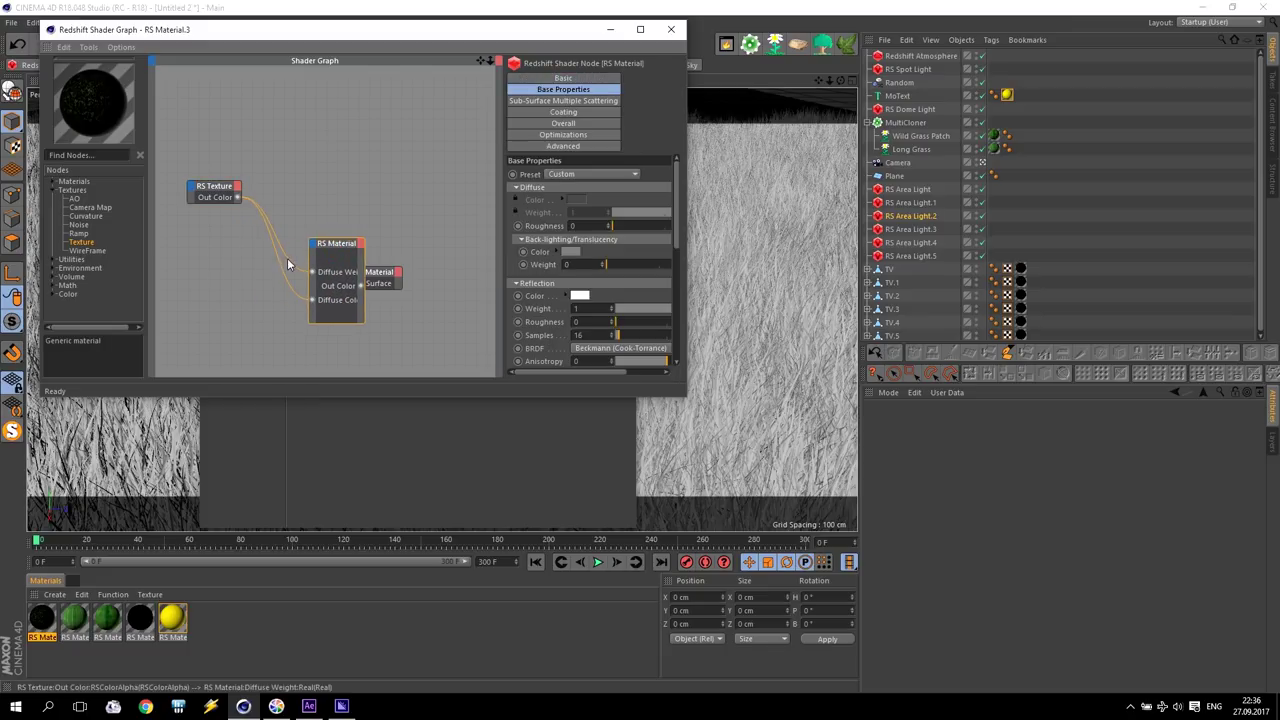
right_click(331, 279)
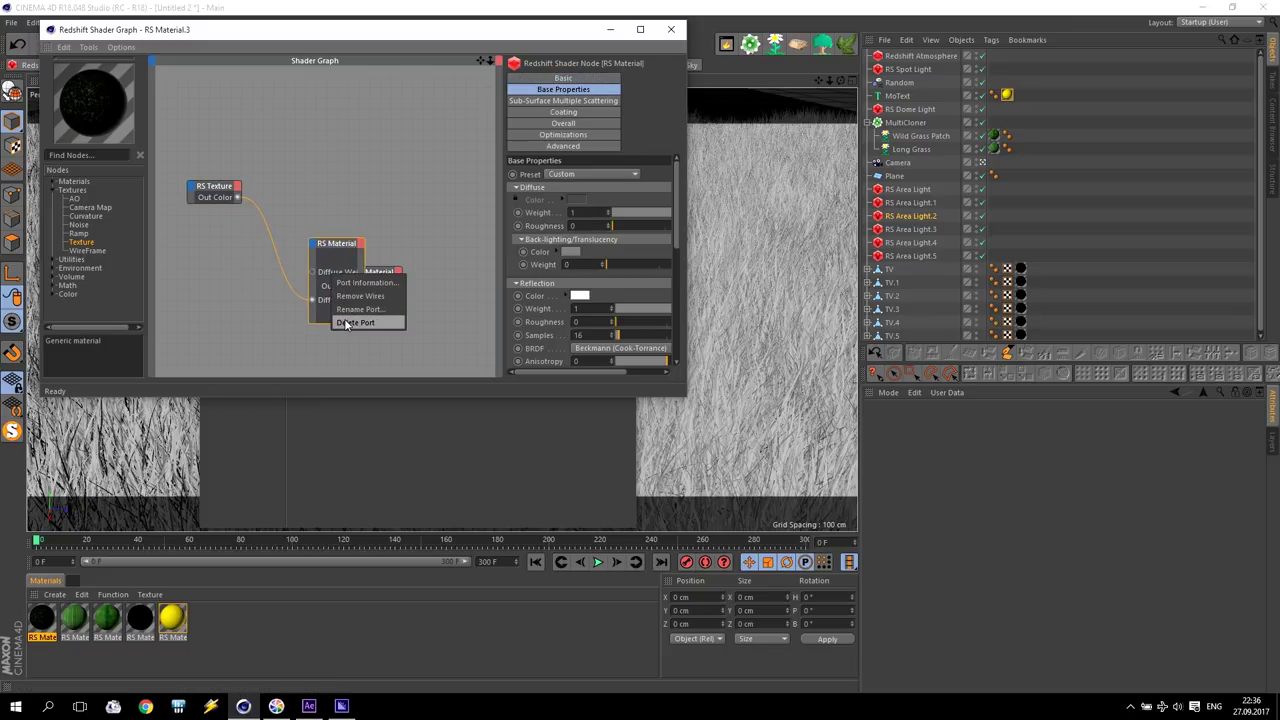
left_click(345, 323)
left_click_drag(330, 243, 285, 208)
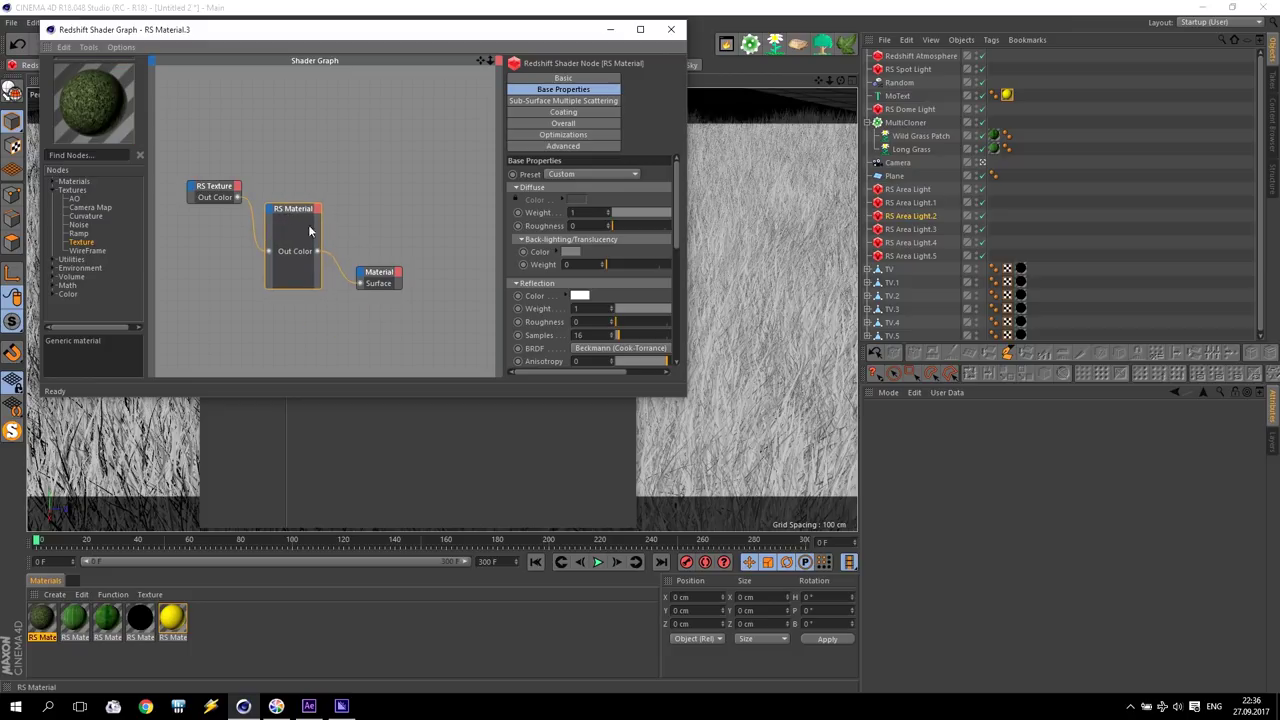
left_click(449, 300)
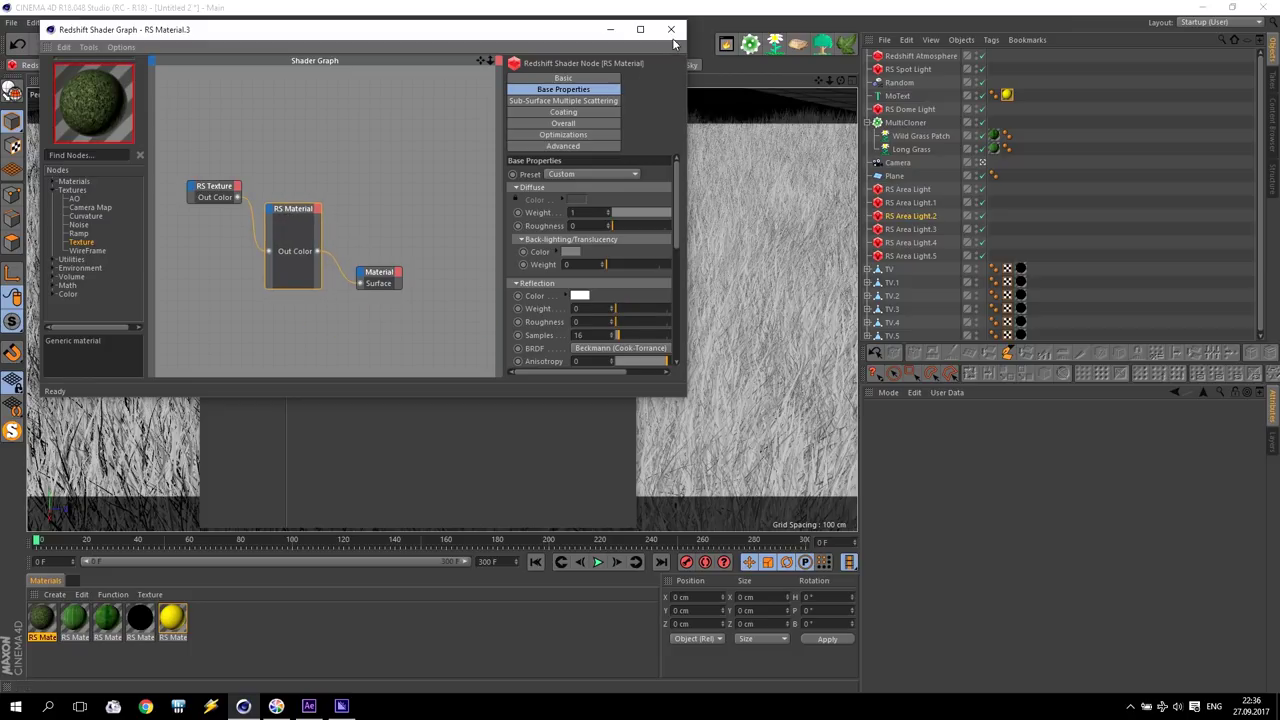
- Apply the finished grass material to the Plane
left_click(670, 29)
left_click(620, 90)
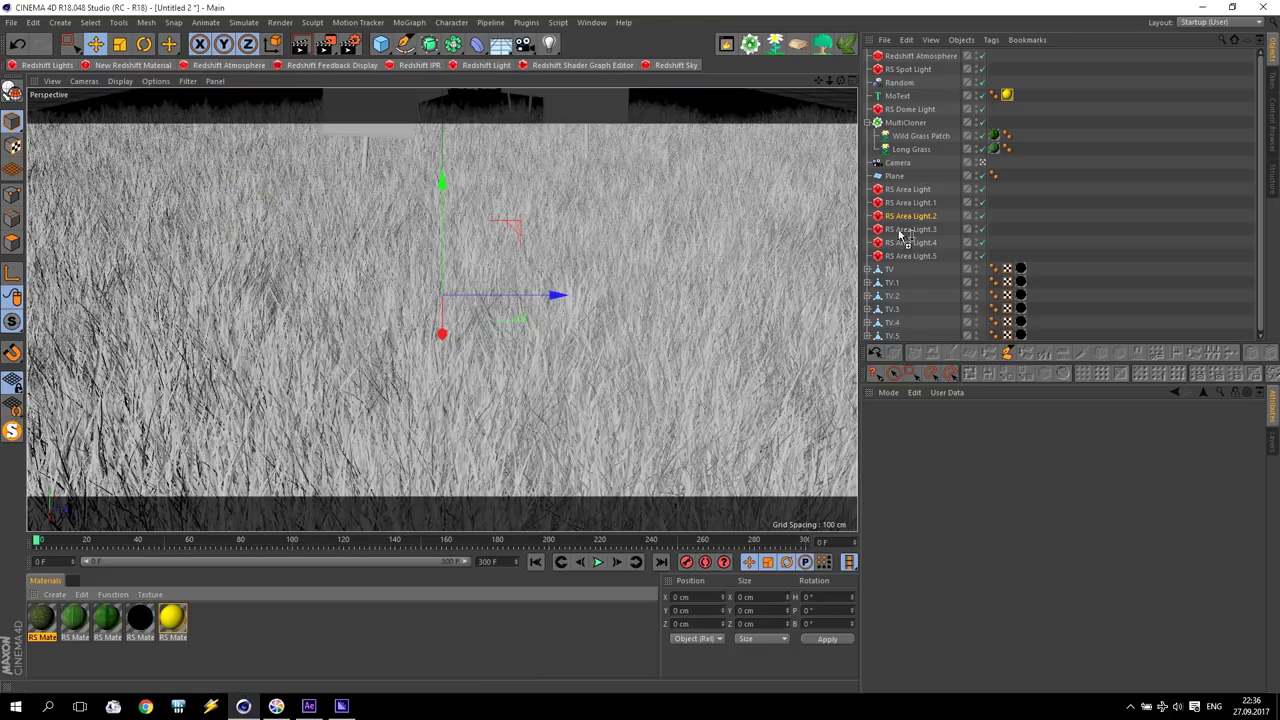
left_click_drag(893, 238, 898, 177)
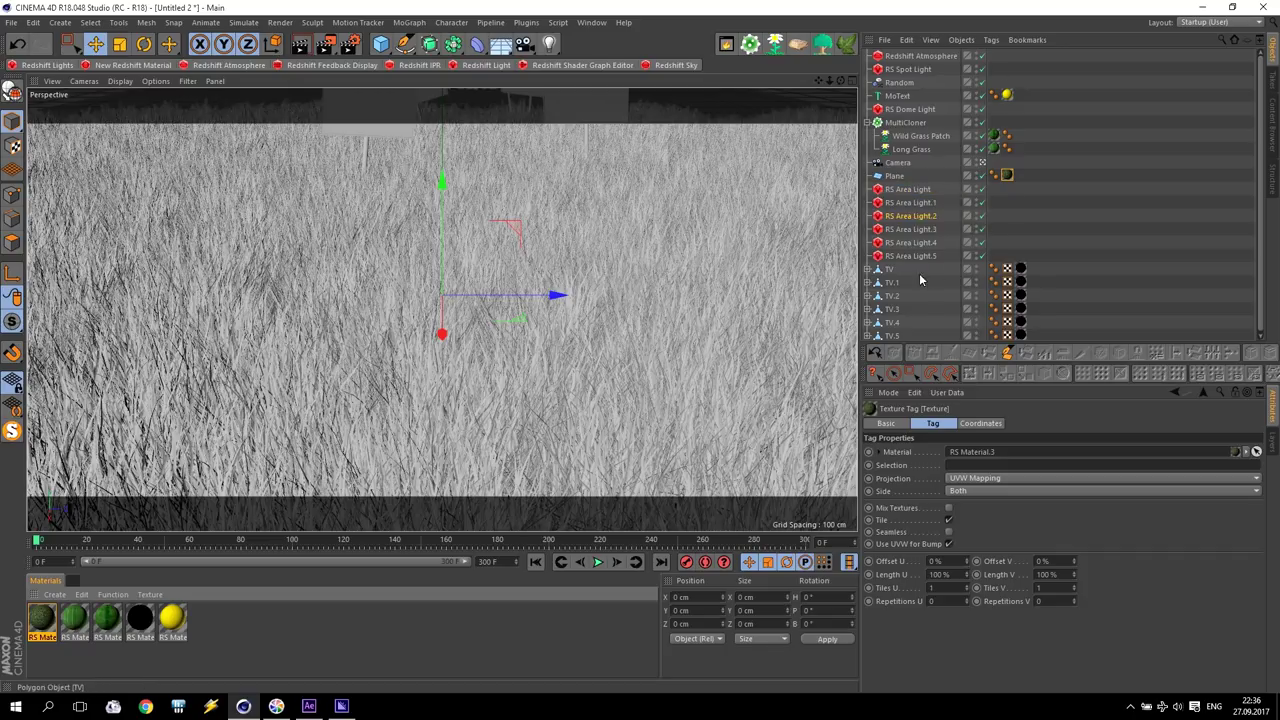
left_click(182, 617)
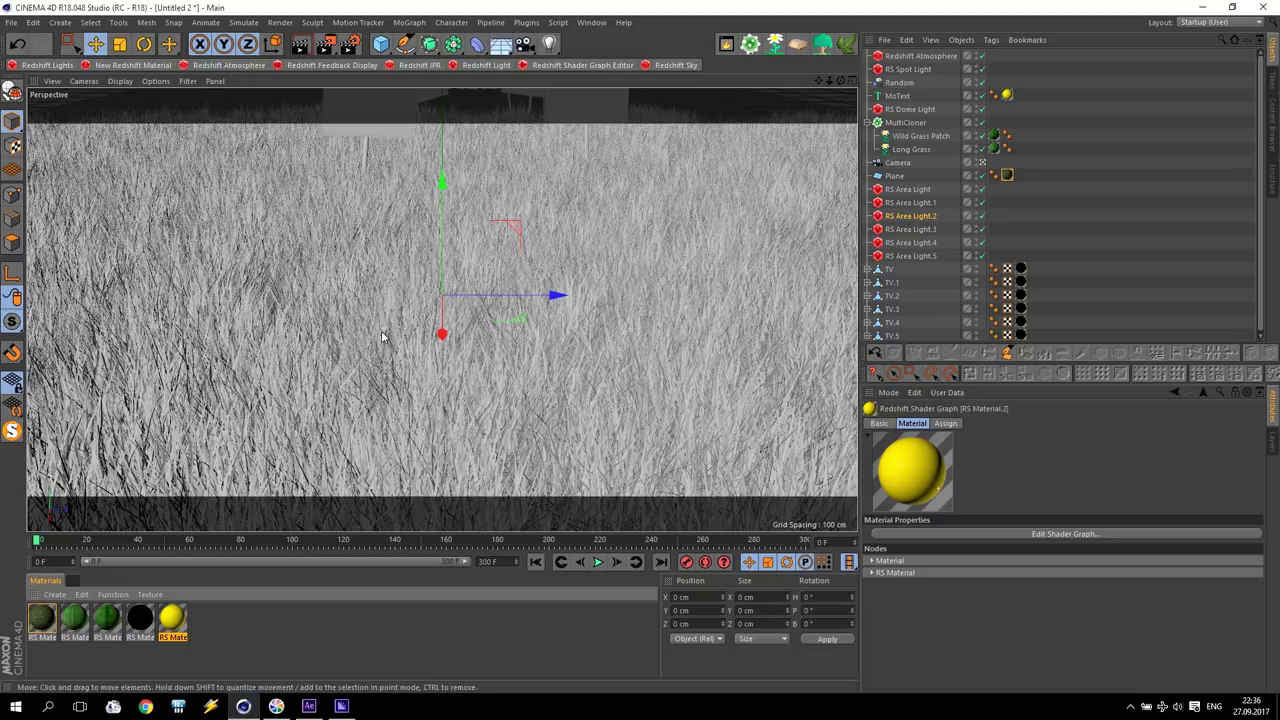
- Add a Disc (0.3 cm outer radius, 1 disc segment, 18 rotation segments) and a MoGraph Cloner
left_click(381, 44)
left_click(432, 88)
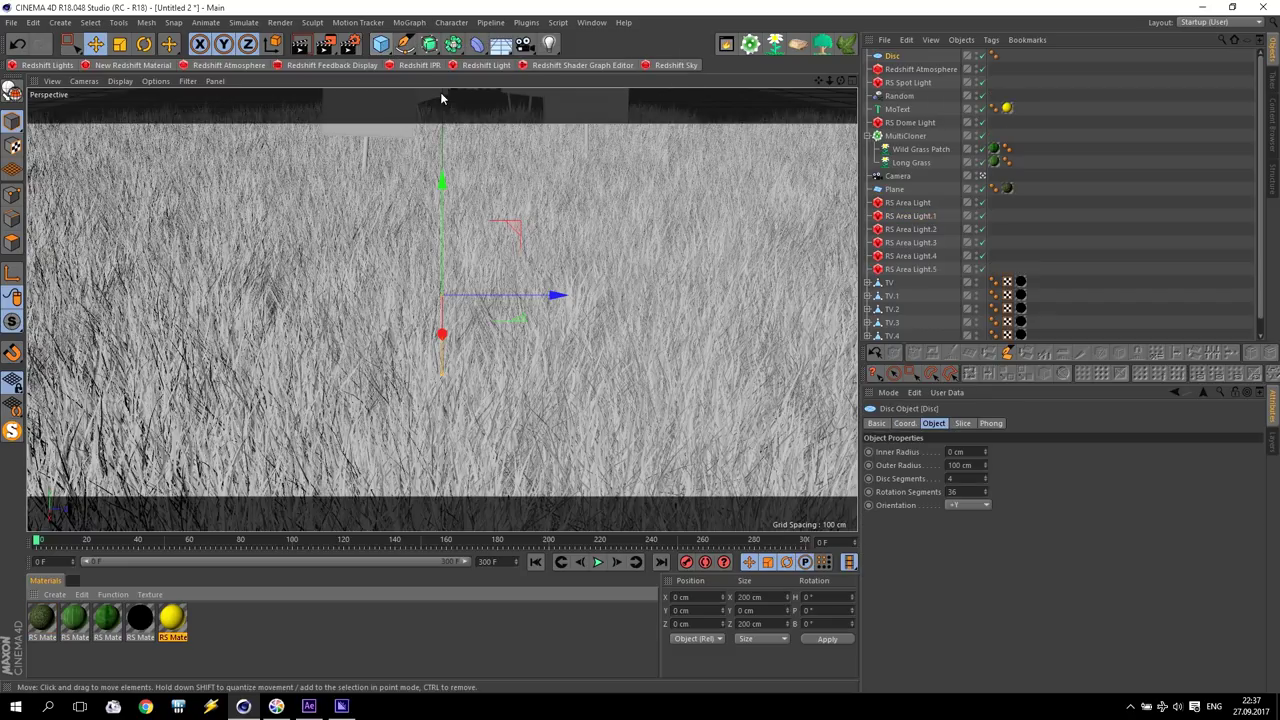
key("Tab")
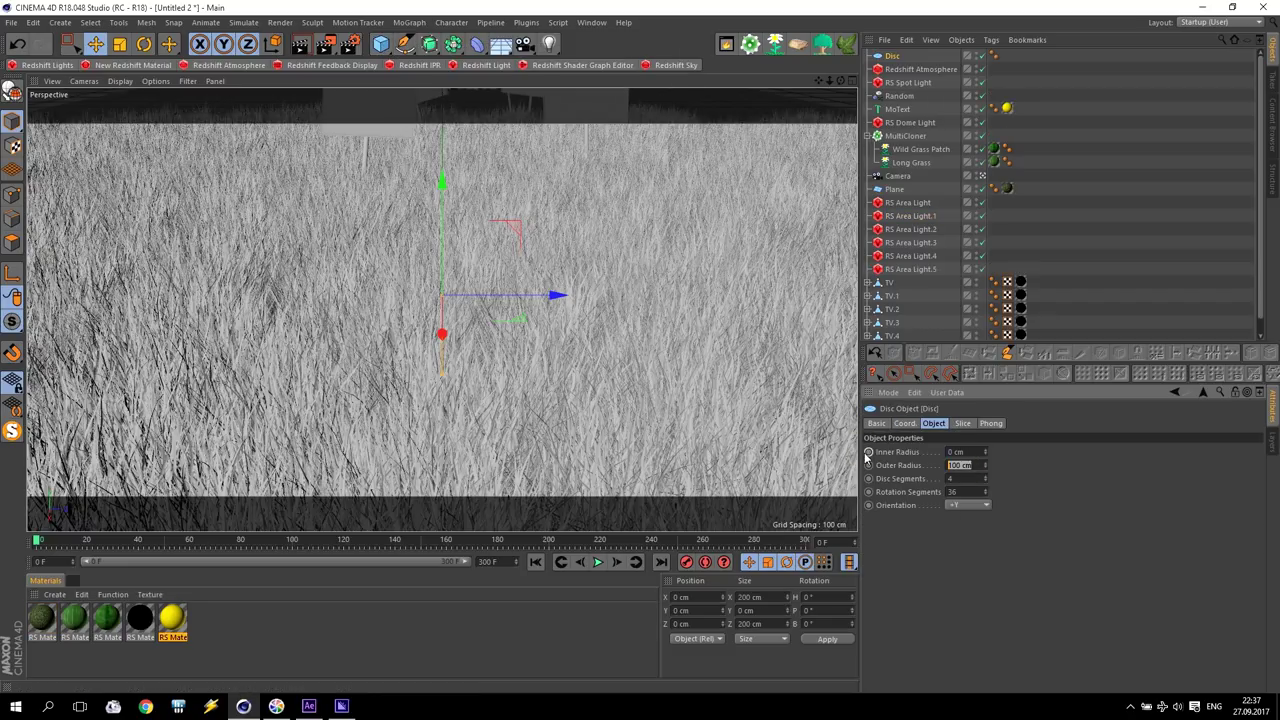
key("Return")
left_click(969, 478)
type("1")
key("Return")
left_click(409, 22)
left_click(430, 170)
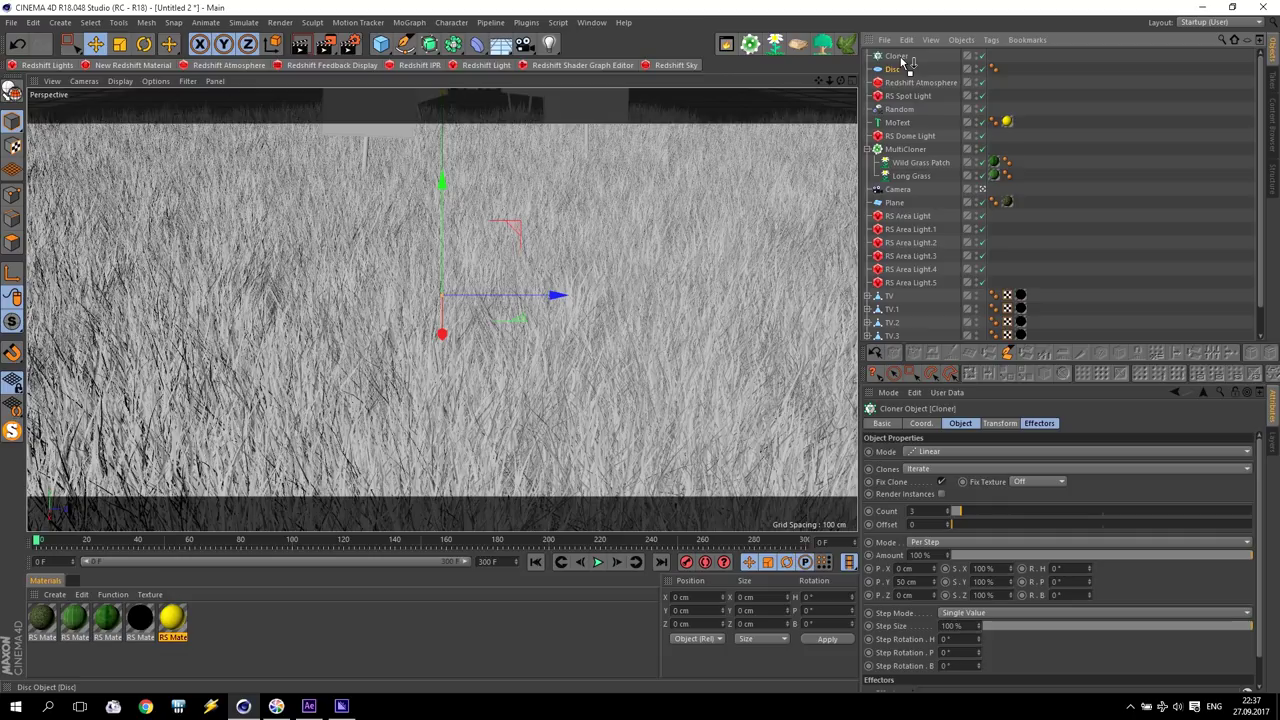
- Nest the Disc under the Cloner, hide the grass clones, and frame the front view
left_click_drag(893, 69, 901, 62)
middle_click(691, 196)
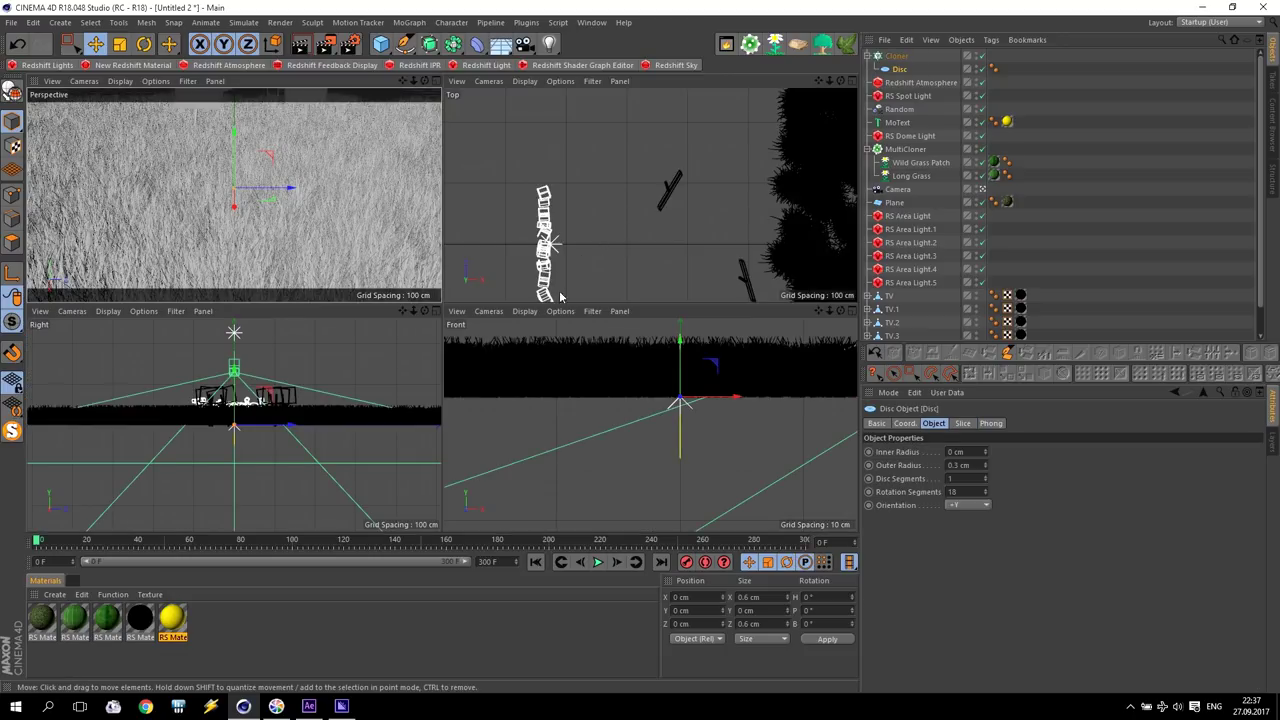
middle_click(631, 421)
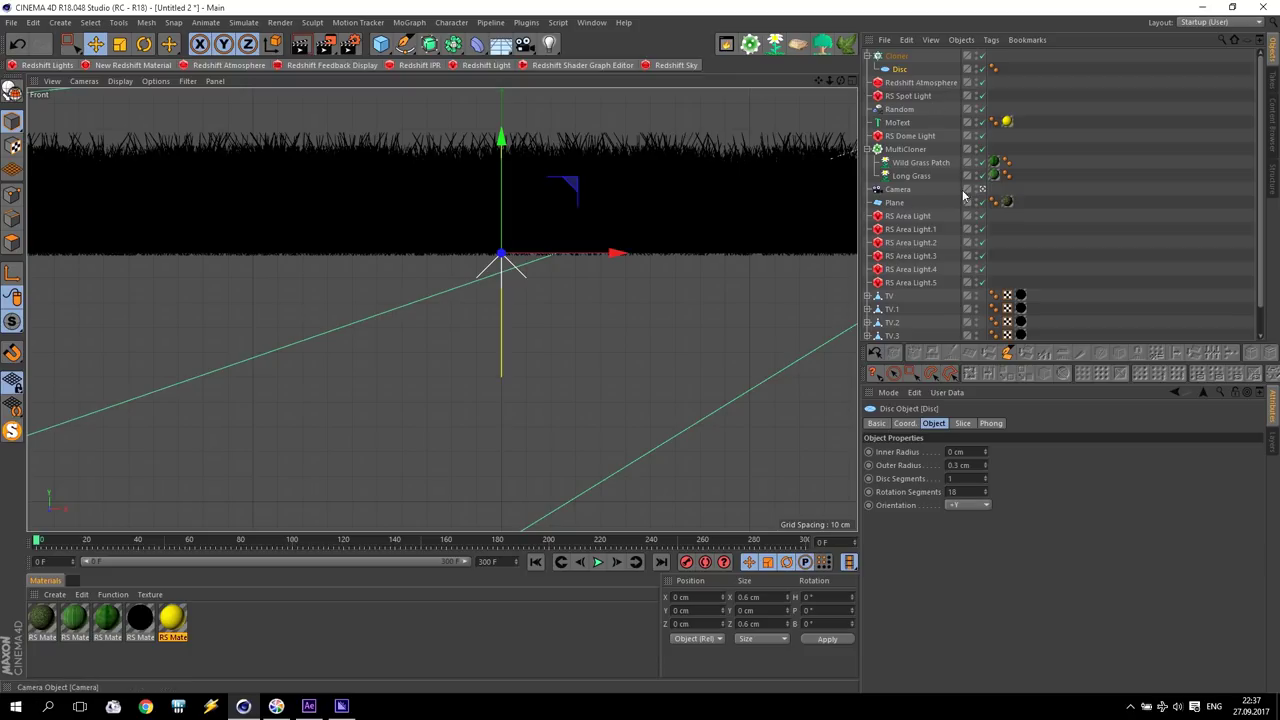
left_click(981, 148)
scroll(677, 191, "down", 2)
scroll(681, 202, "down", 2)
scroll(681, 202, "down", 3)
left_click_drag(818, 80, 601, 252)
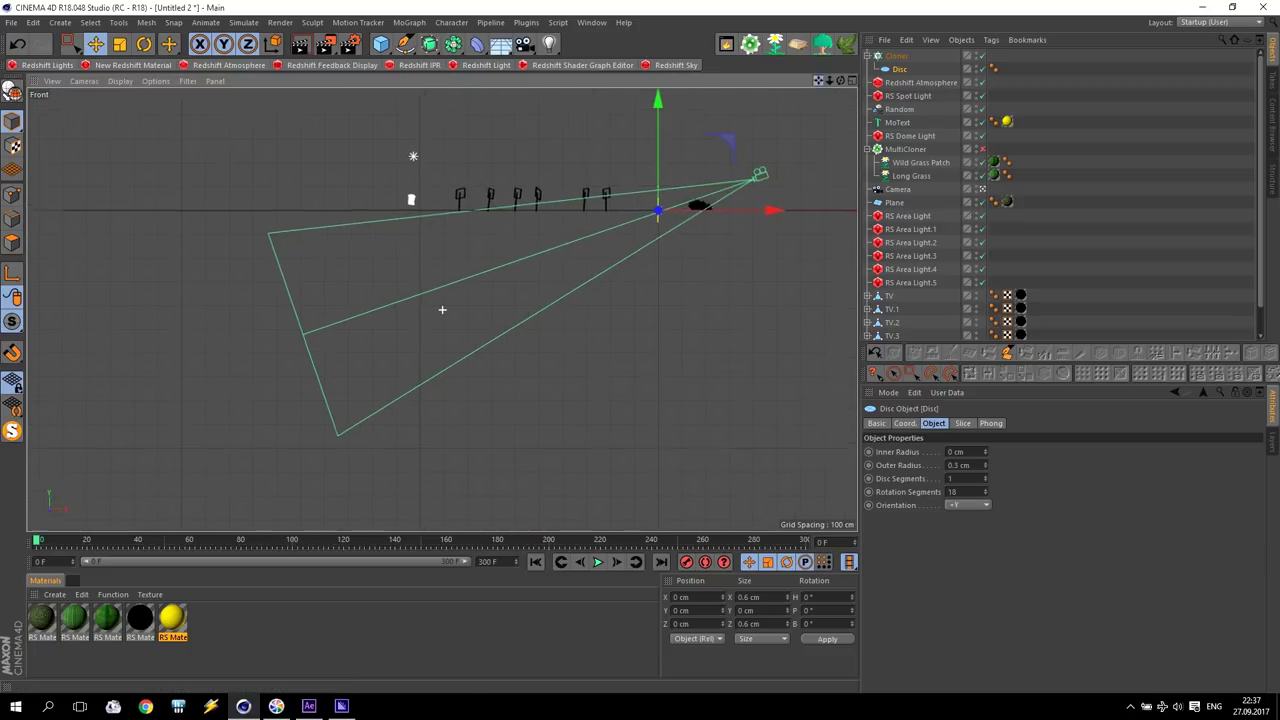
scroll(605, 248, "up", 3)
scroll(422, 437, "up", 3)
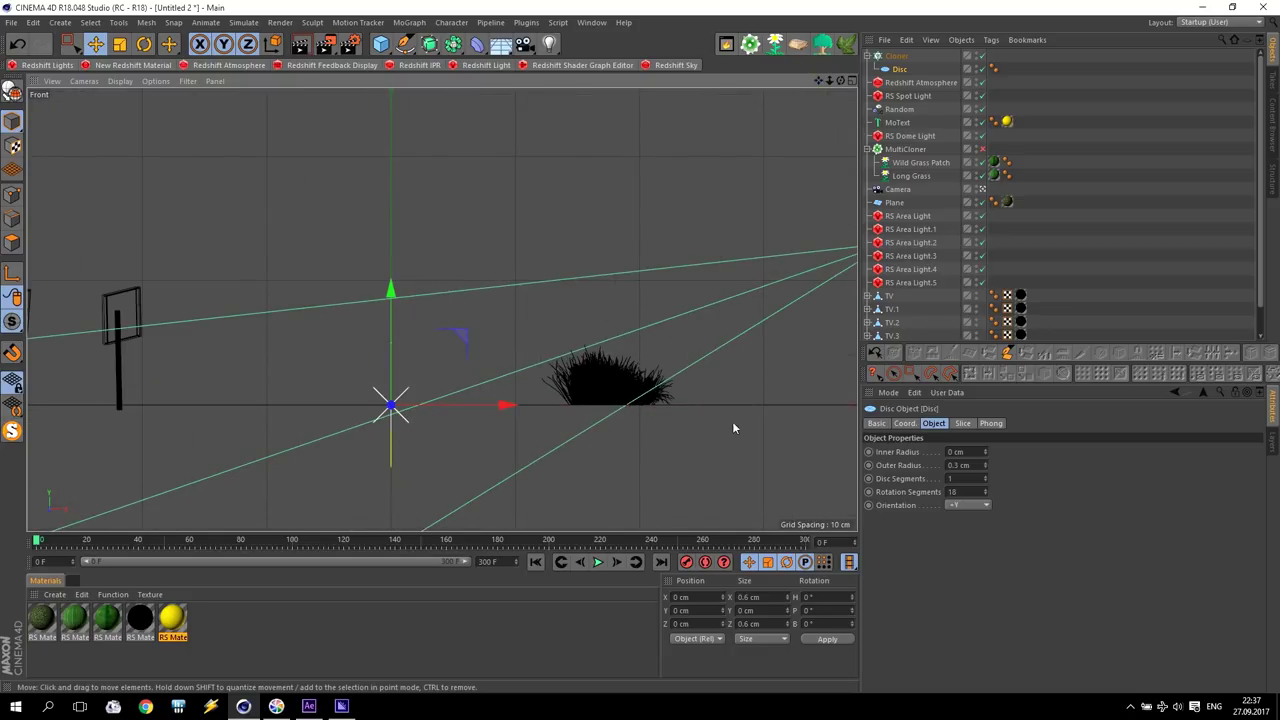
- Switch the Cloner to Grid Array mode and raise it along Y
left_click(896, 56)
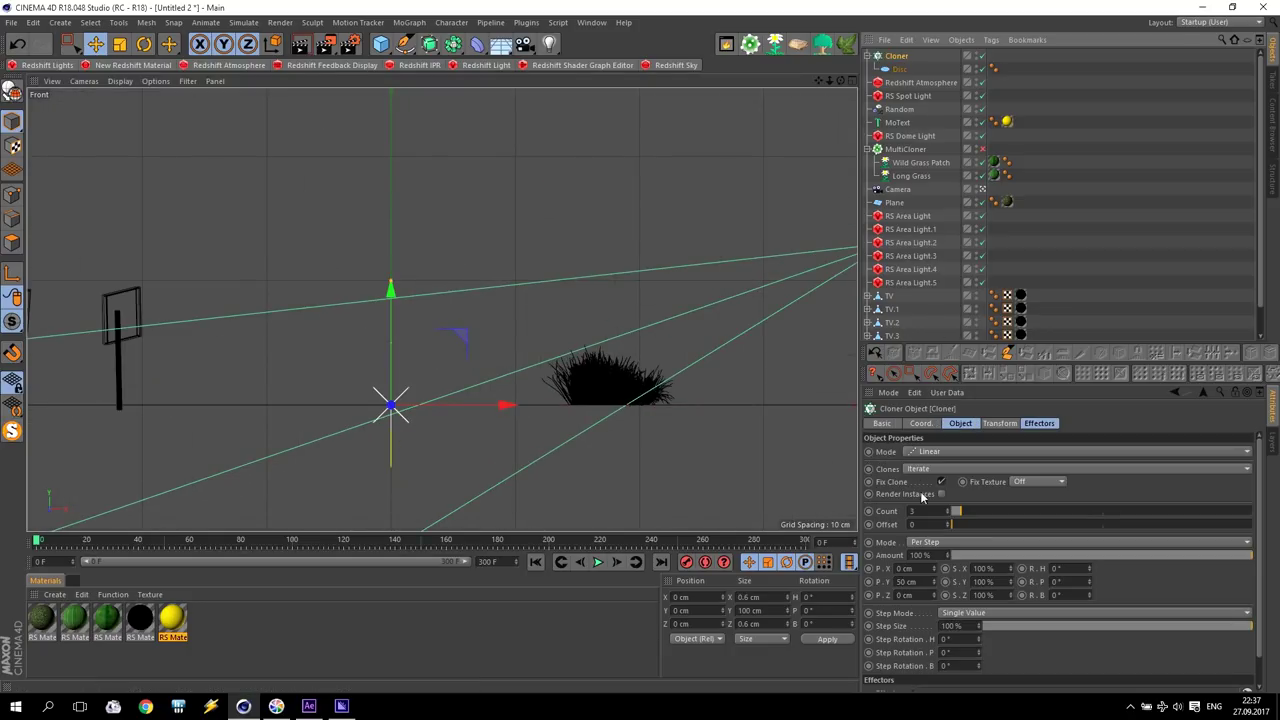
left_click(944, 452)
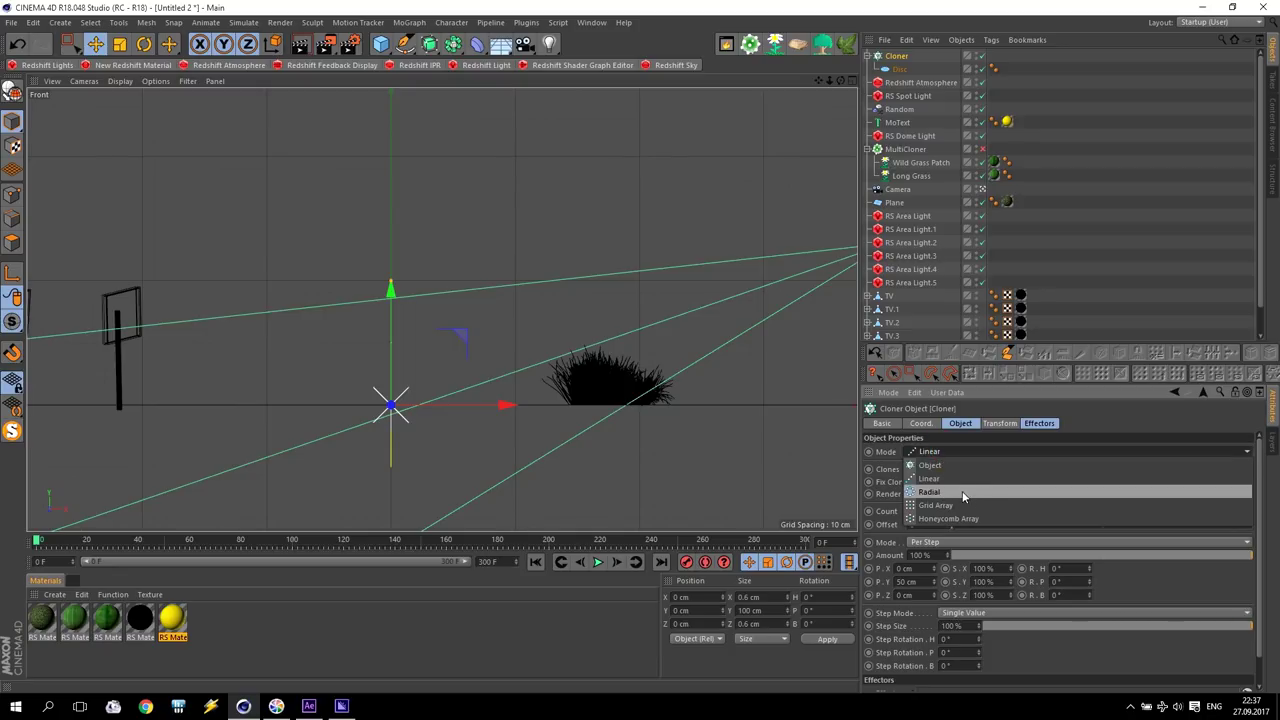
left_click(958, 505)
left_click_drag(391, 350, 428, 213)
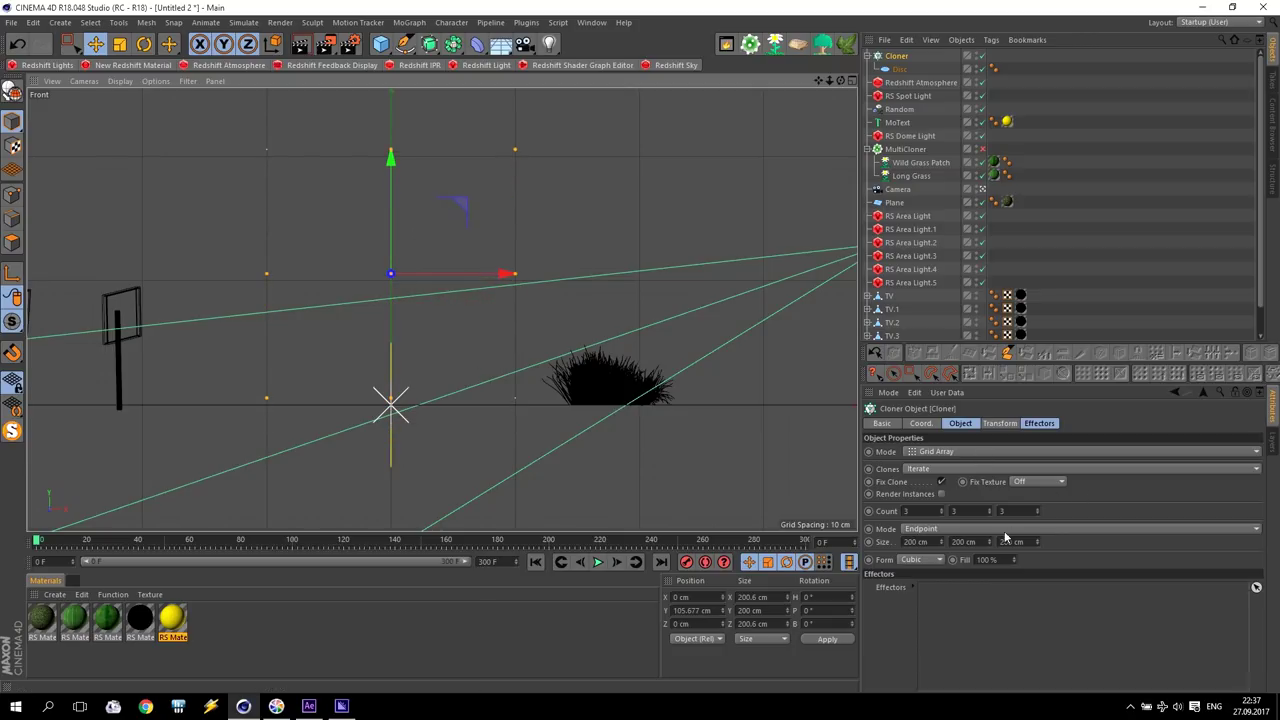
- Widen the grid to about 1764 cm on X, shift it left, and set Z depth to 98 cm
left_click_drag(941, 544, 941, 538)
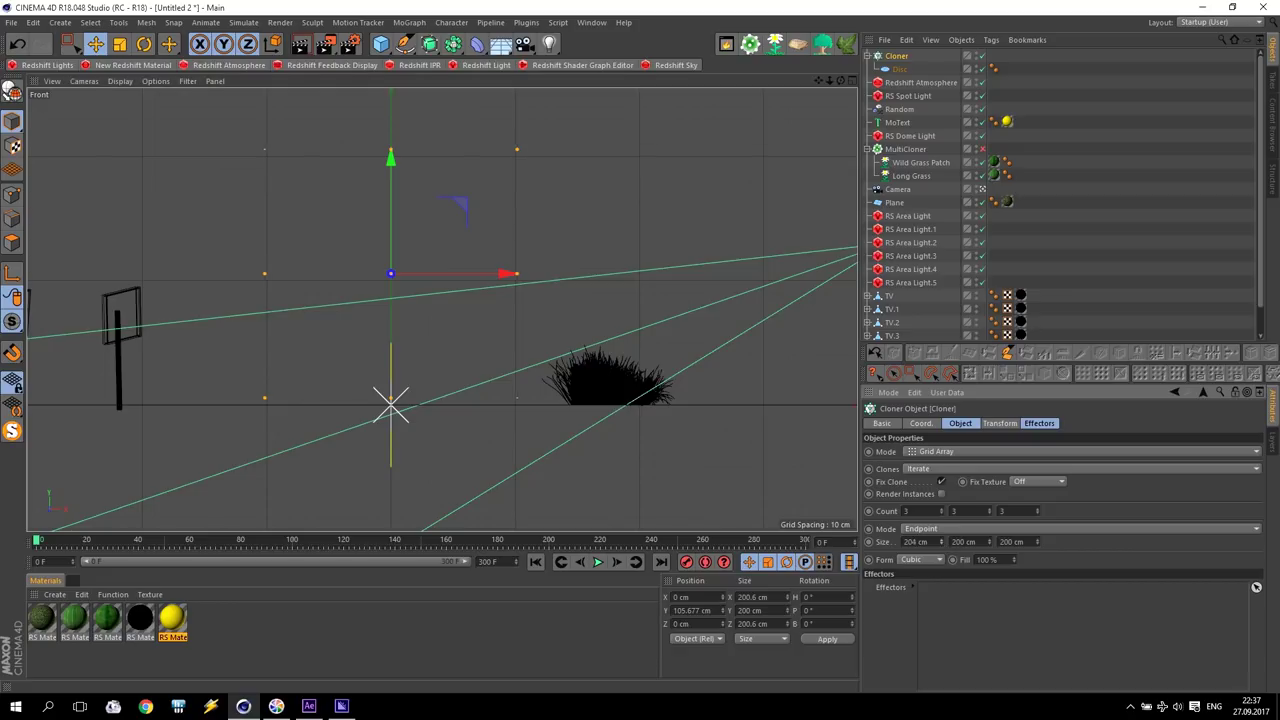
scroll(459, 478, "down", 3)
scroll(459, 478, "down", 2)
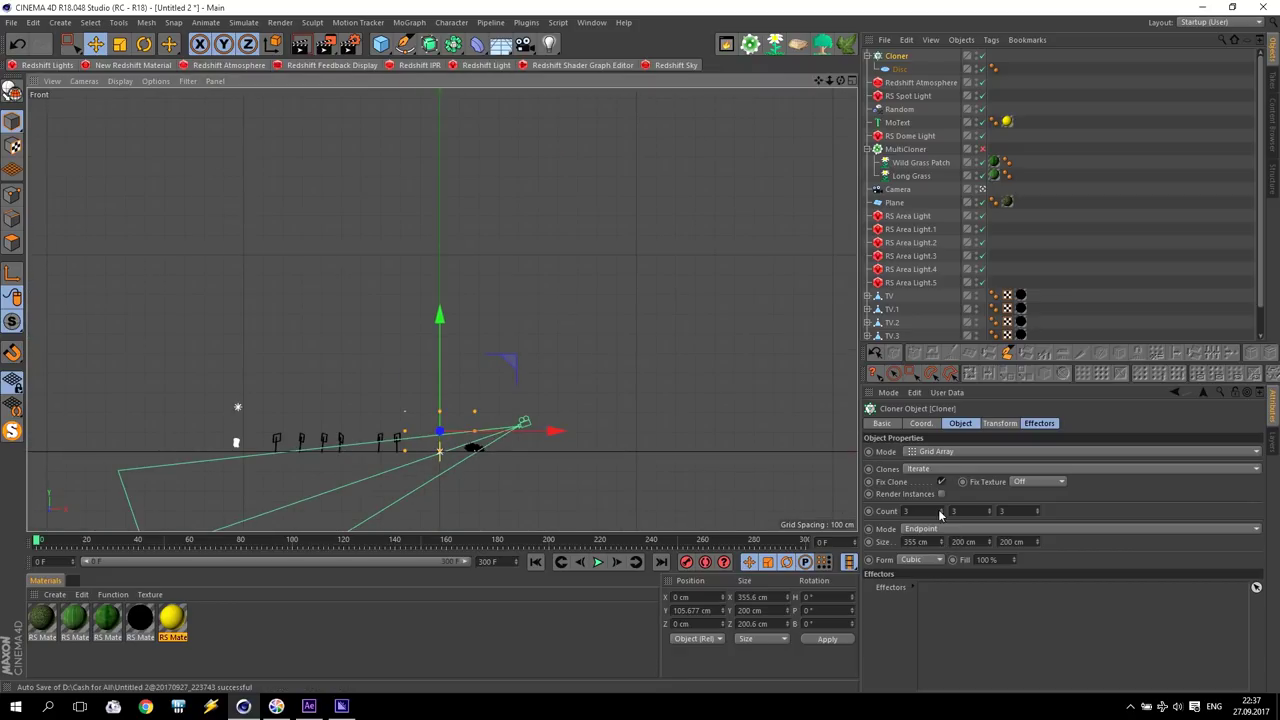
left_click_drag(941, 544, 941, 520)
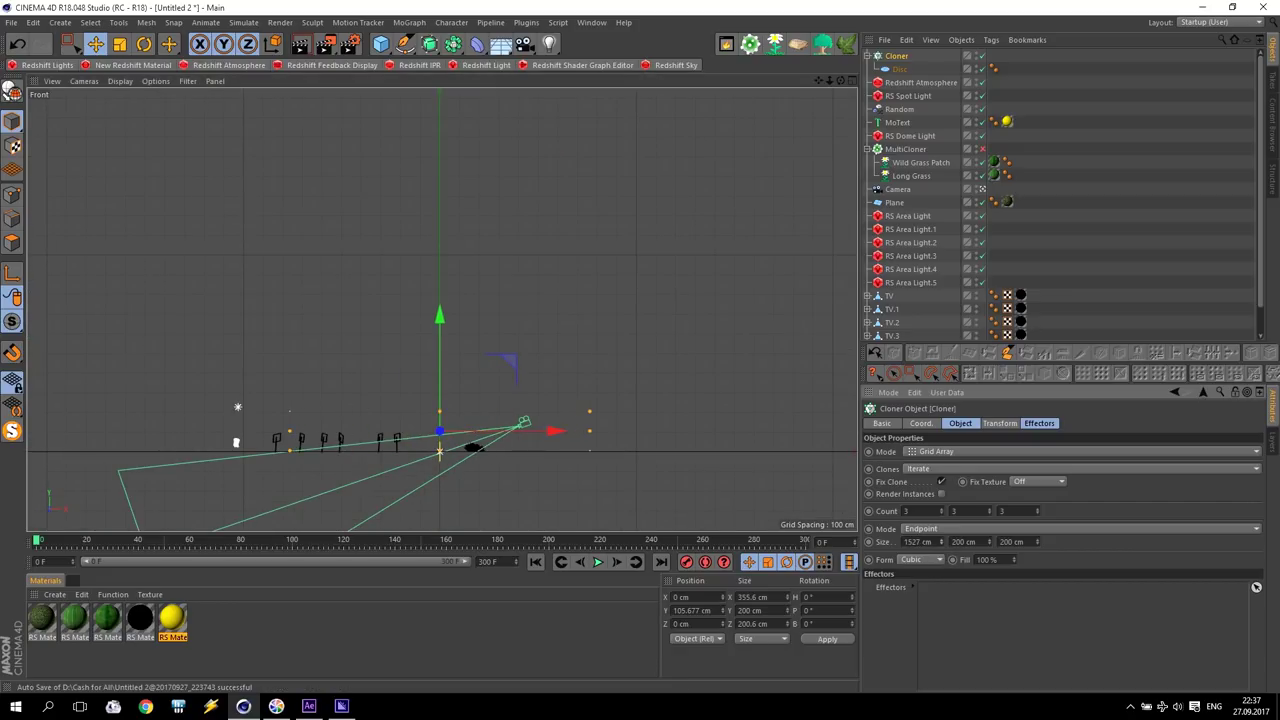
mouse_move(557, 431)
left_mouse_down()
mouse_move(478, 433)
mouse_move(492, 433)
left_mouse_up()
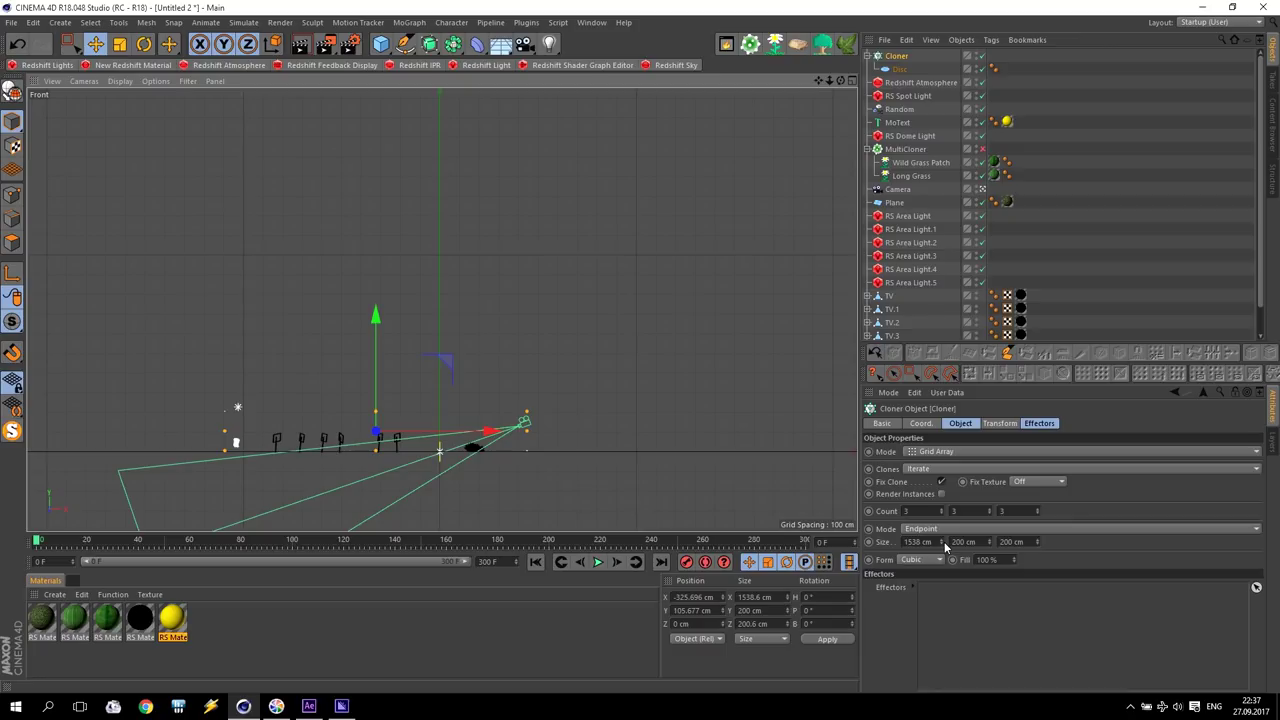
left_click_drag(941, 544, 941, 534)
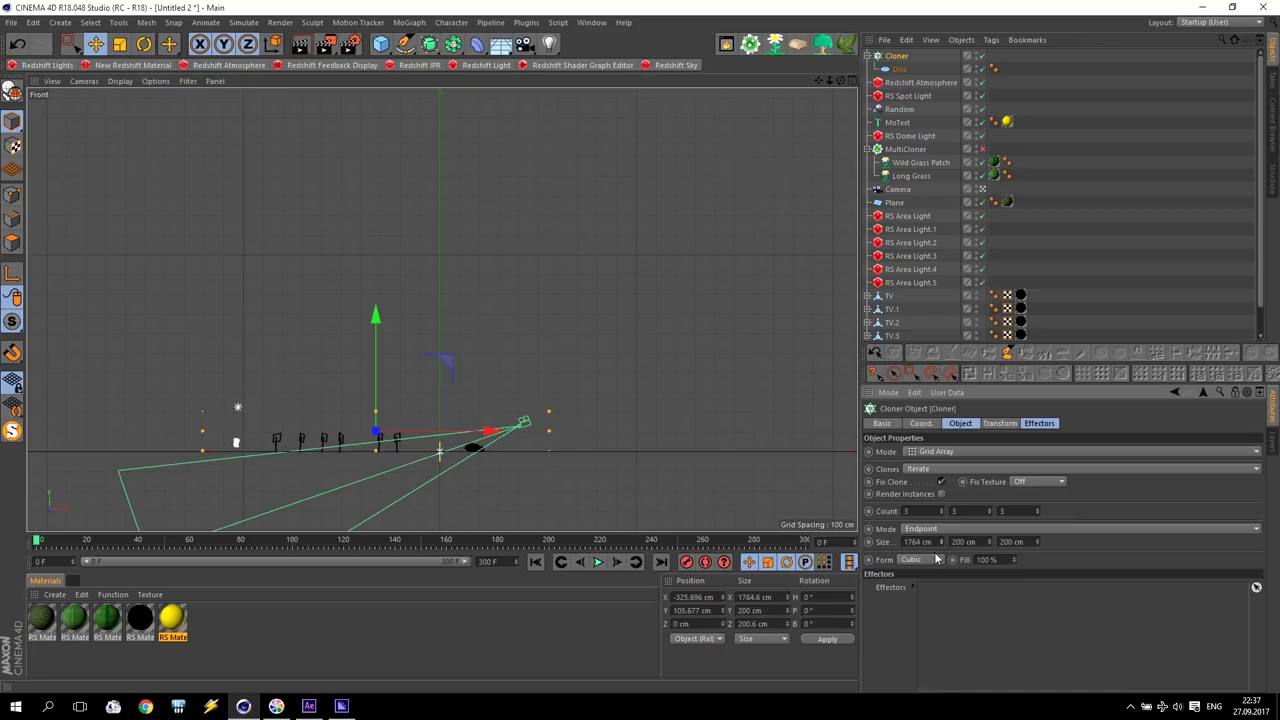
middle_click(365, 420)
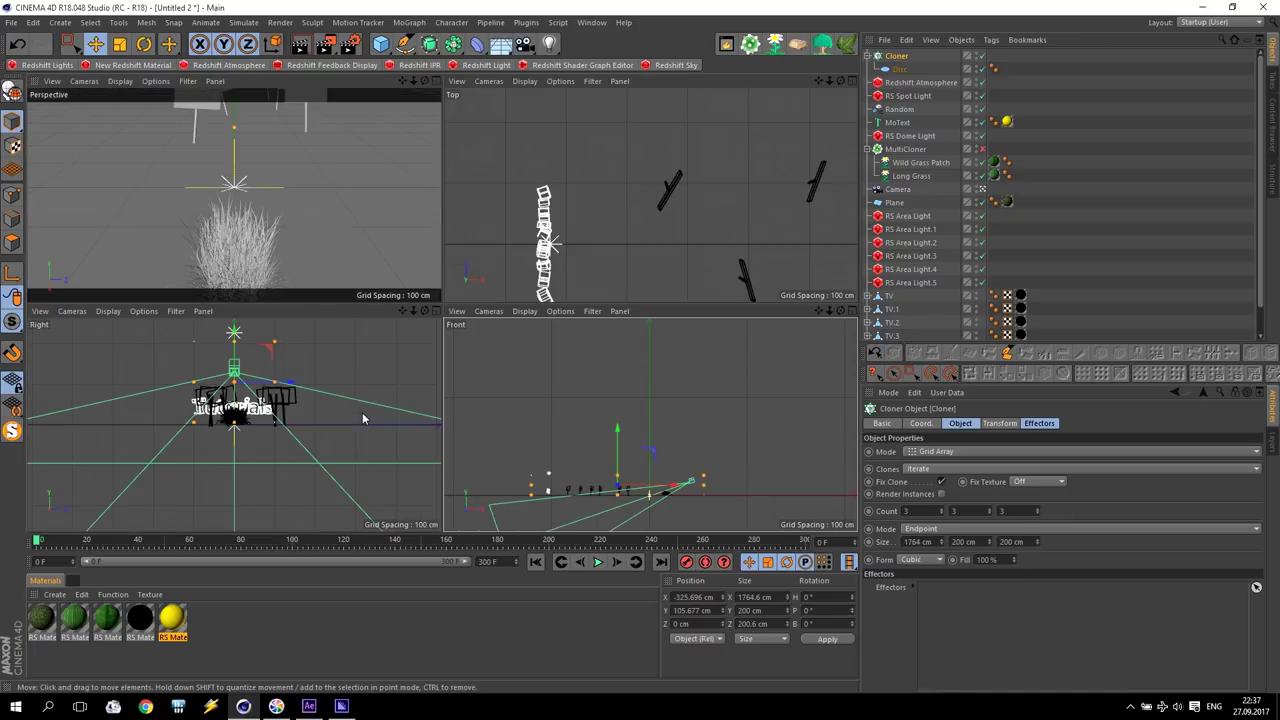
left_click(1040, 541)
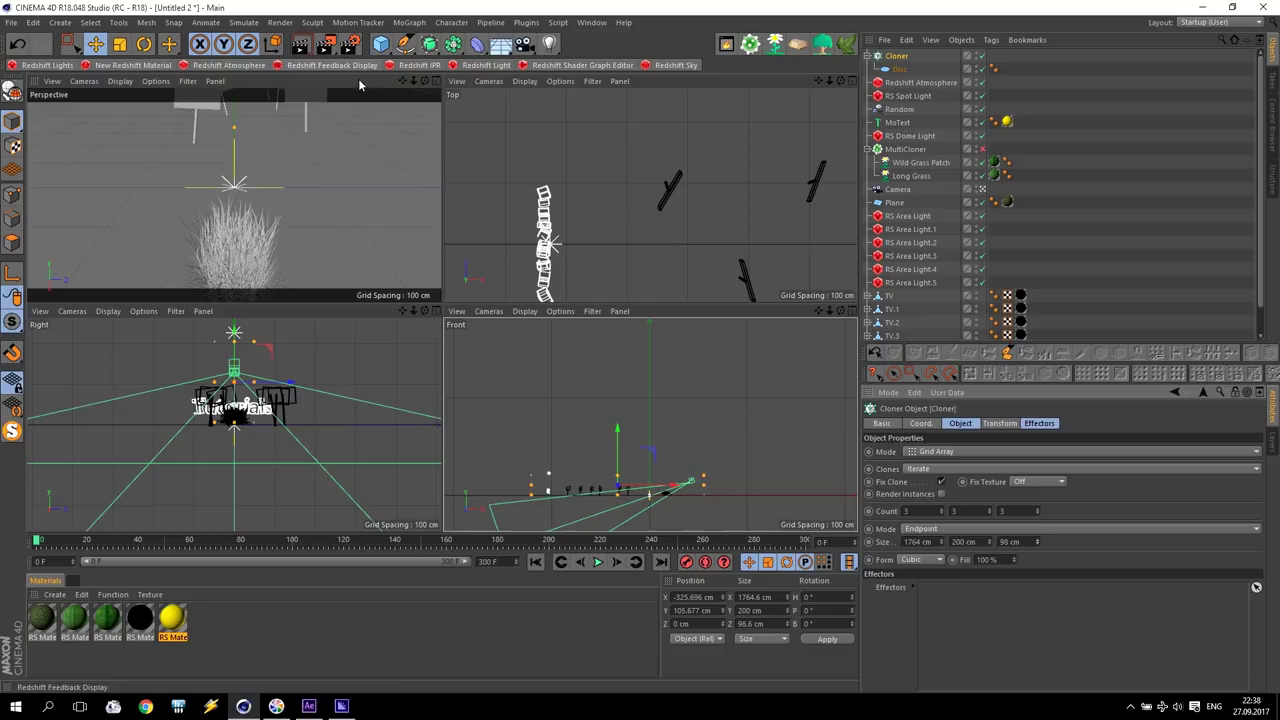
- Set the disc cloner's X count to 50, Z count to 14 and Z size to 175 cm
middle_click(323, 165)
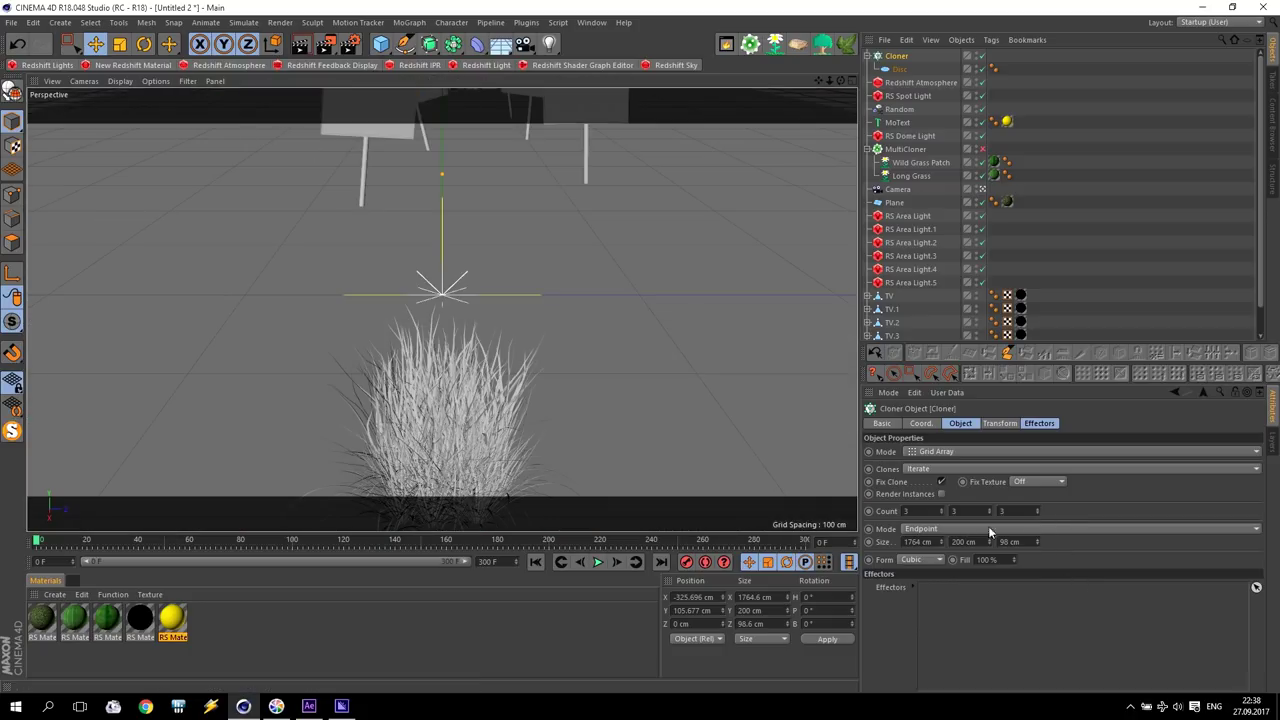
left_click_drag(940, 515, 940, 470)
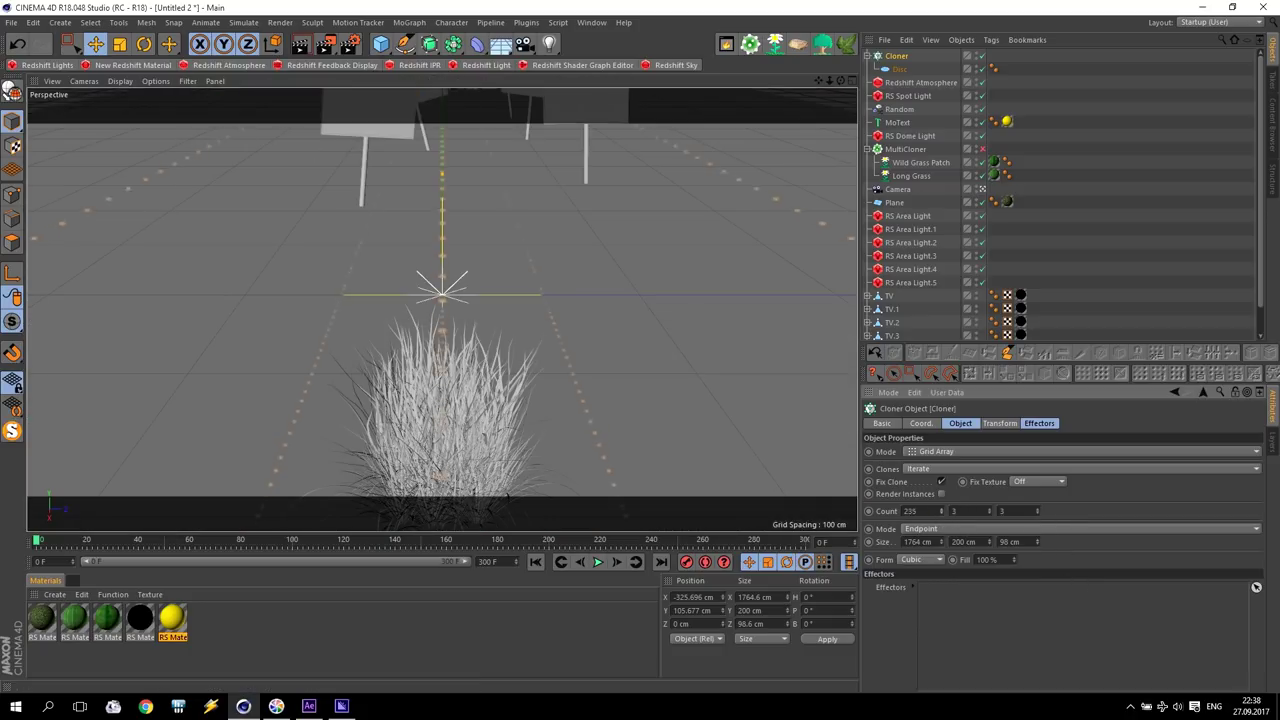
left_click_drag(1037, 515, 1037, 490)
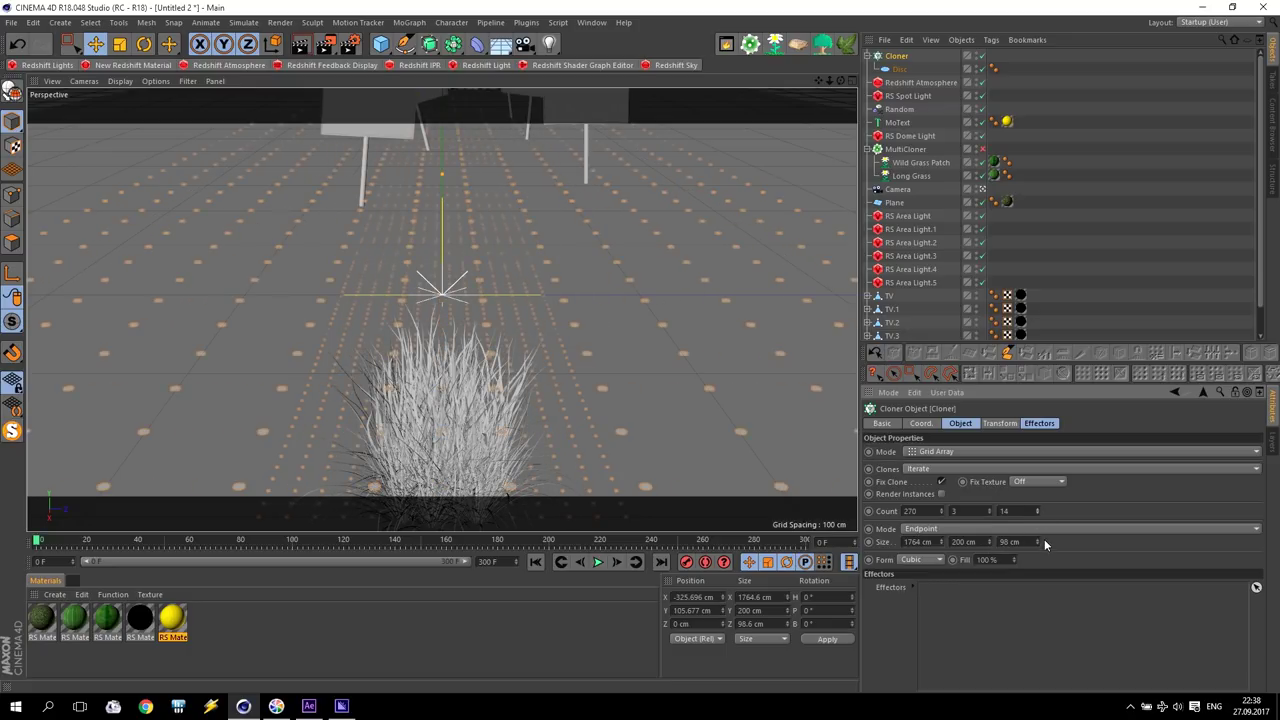
mouse_move(1037, 546)
left_mouse_down()
mouse_move(1037, 500)
mouse_move(1037, 525)
left_mouse_up()
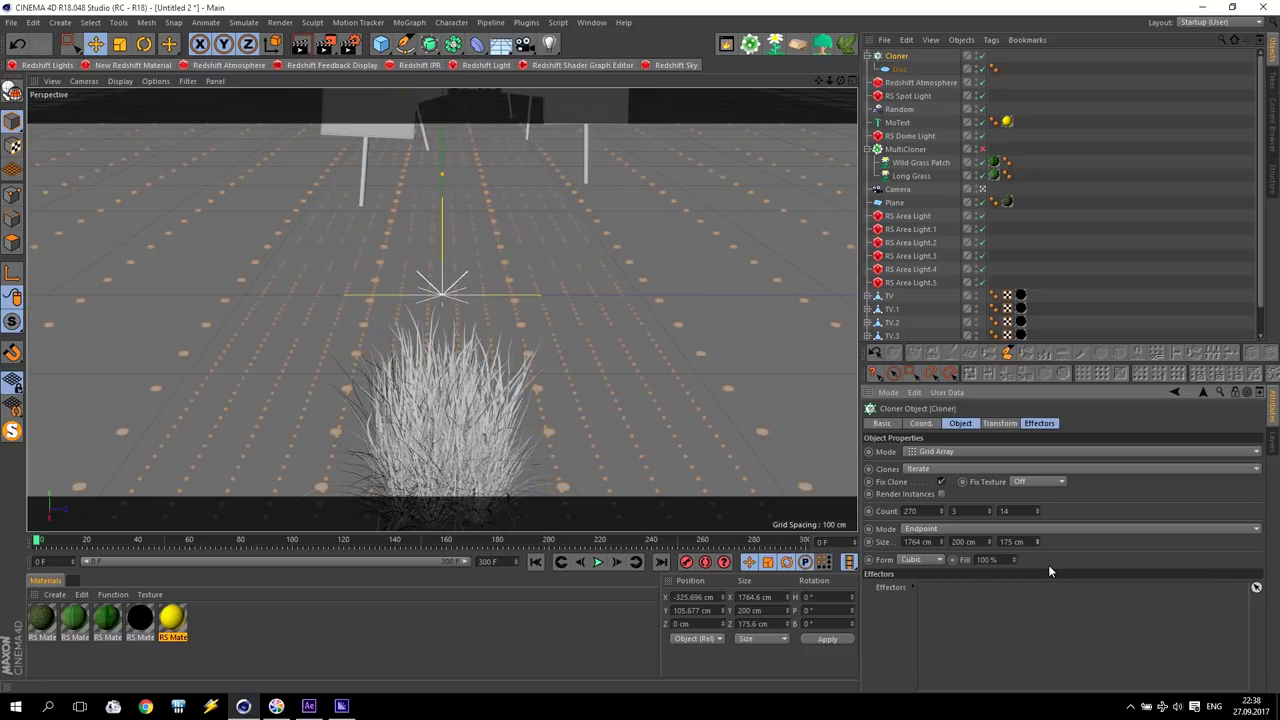
left_click(910, 511)
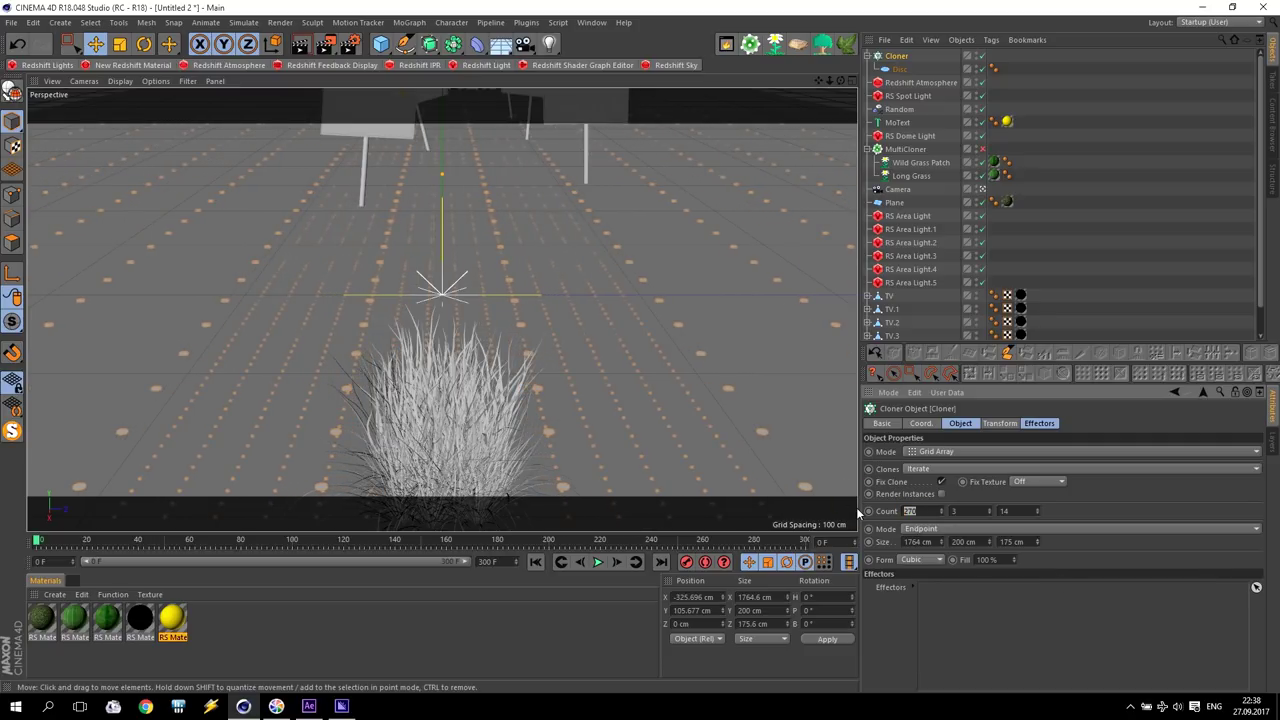
type("50")
key("Return")
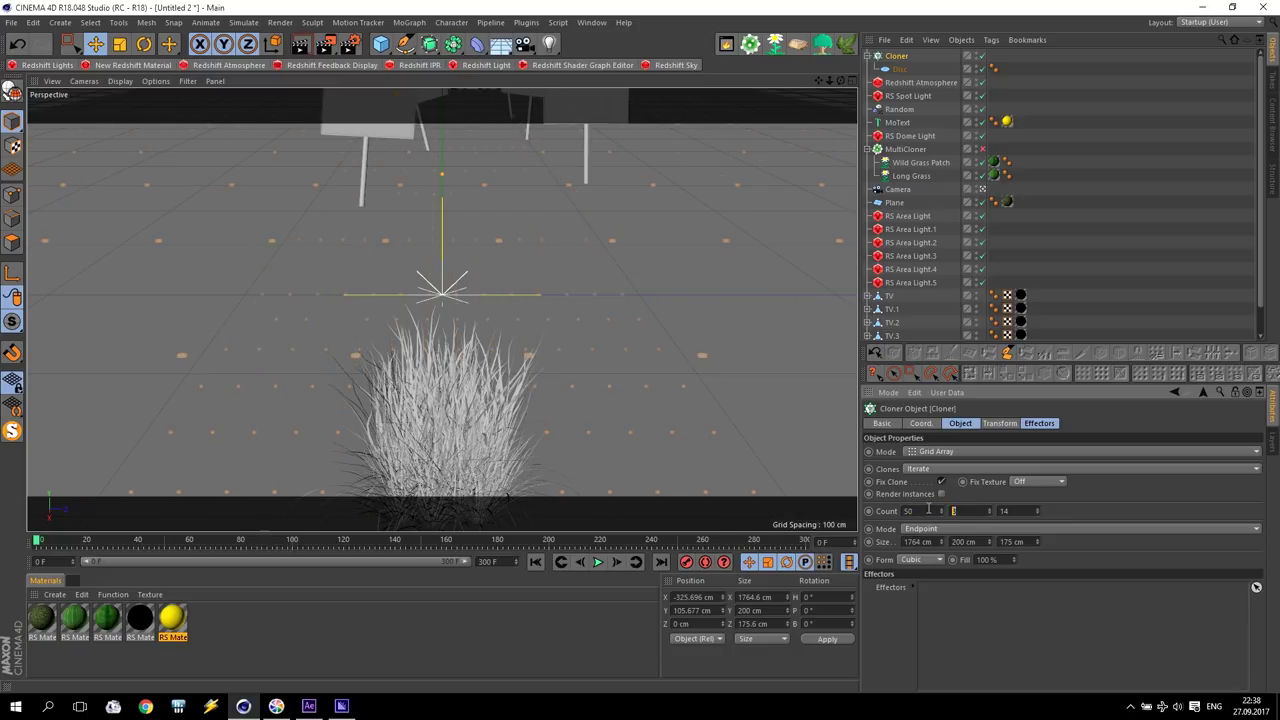
type("10")
- Lower the Y count to 5, checking the grid in the Front and Perspective views
left_click(937, 511)
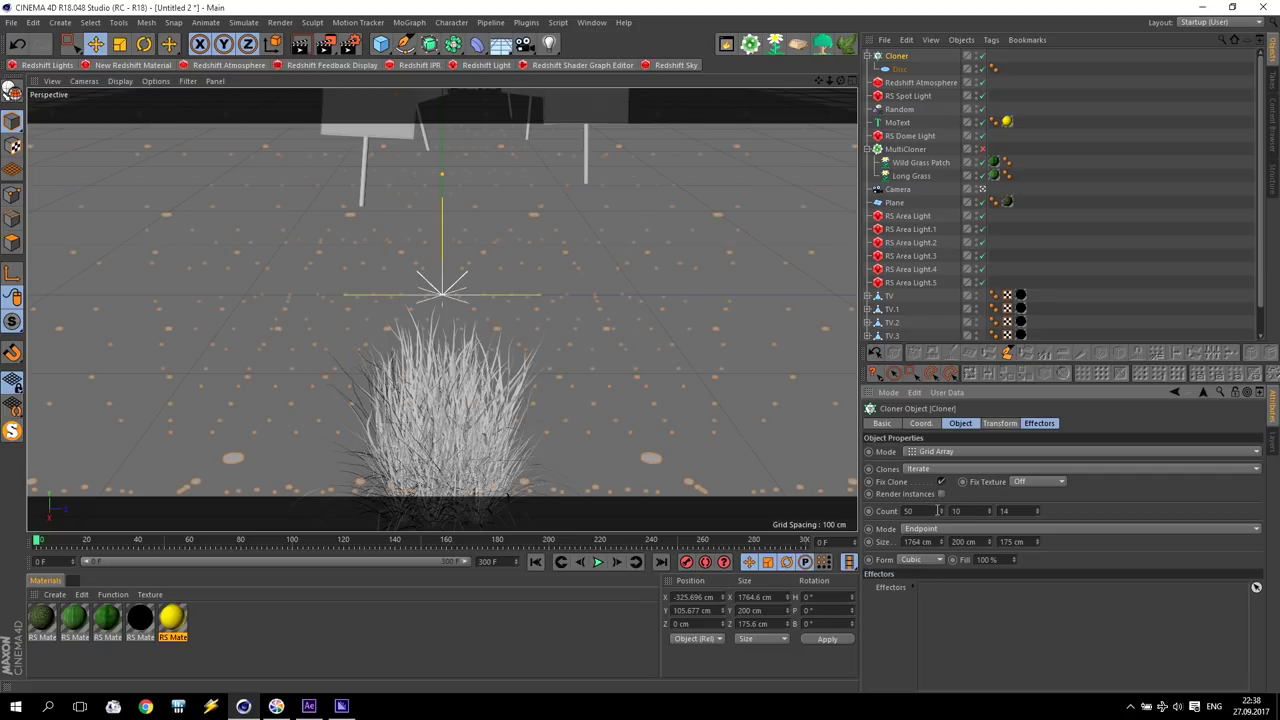
double_click(976, 511)
type("8")
middle_click(543, 286)
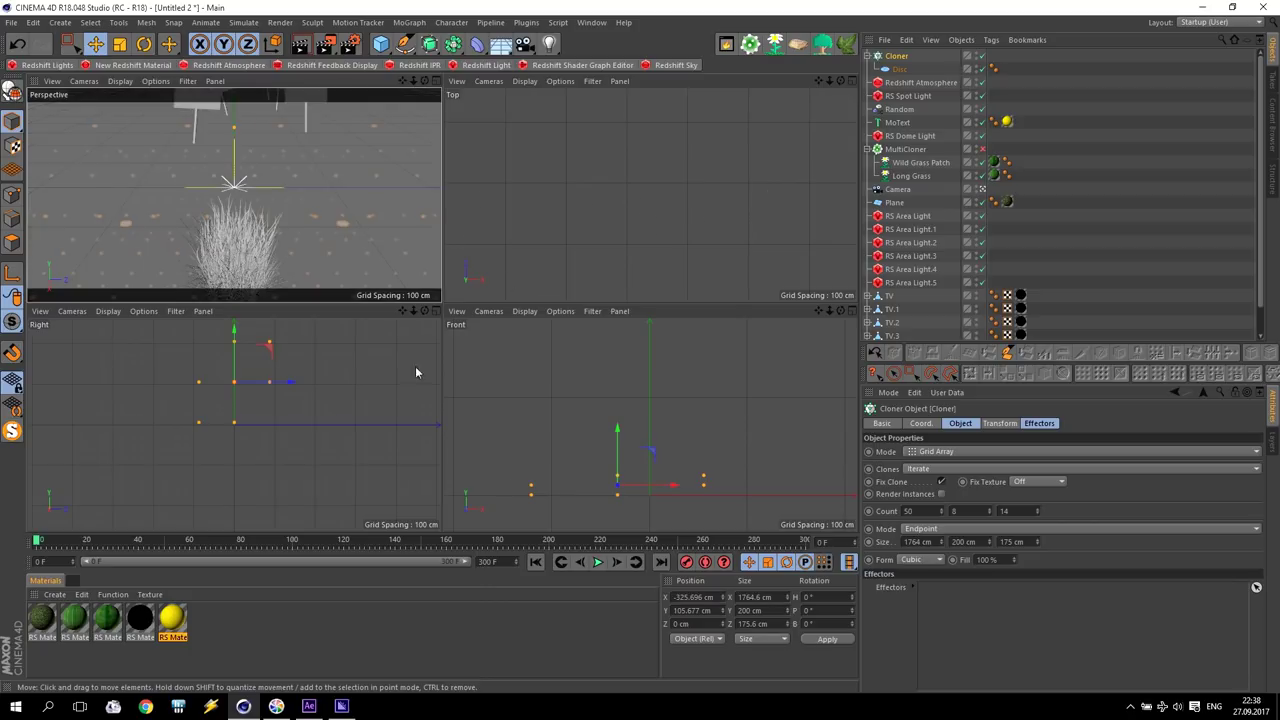
middle_click(548, 487)
scroll(323, 451, "up", 3)
scroll(371, 451, "up", 3)
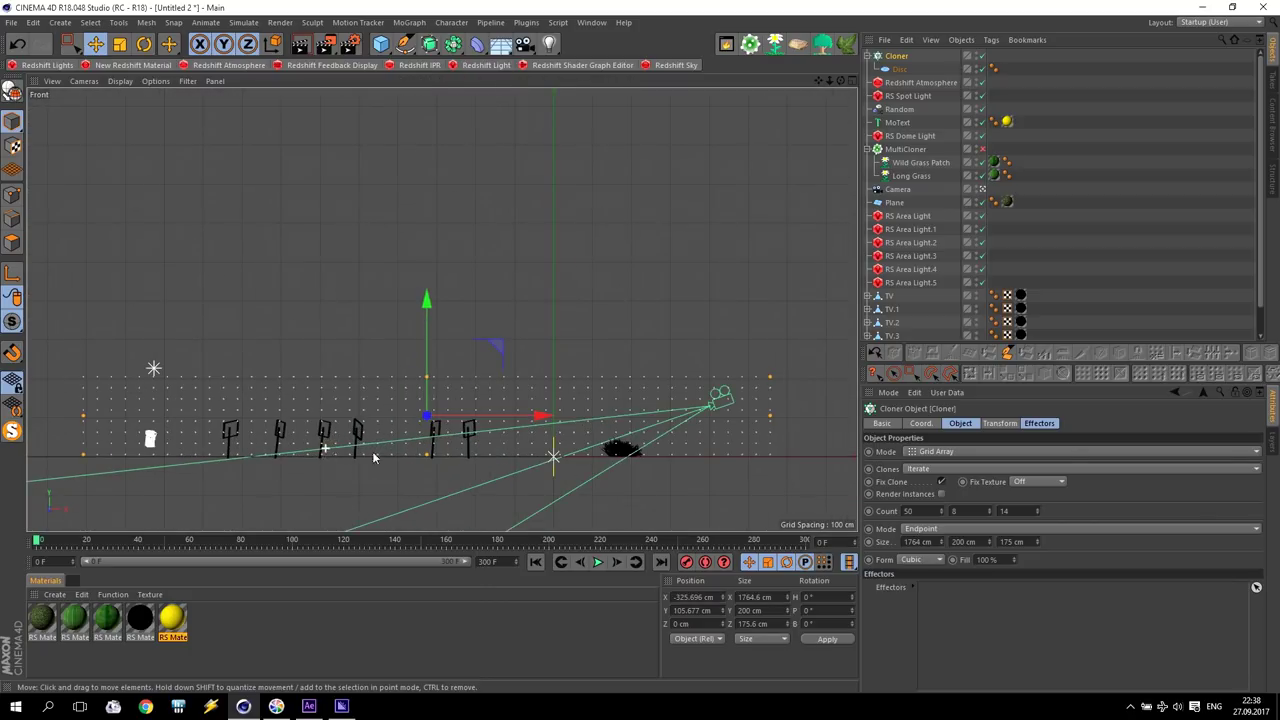
left_click(873, 511)
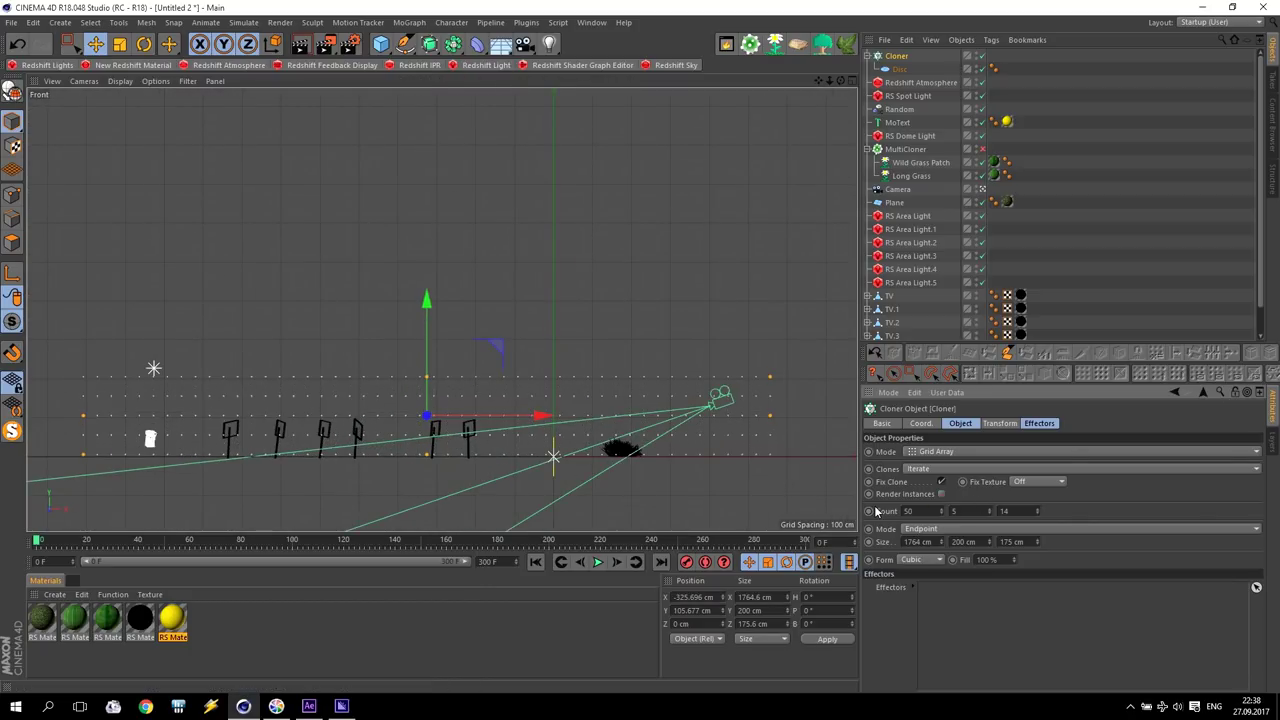
middle_click(637, 397)
middle_click(291, 214)
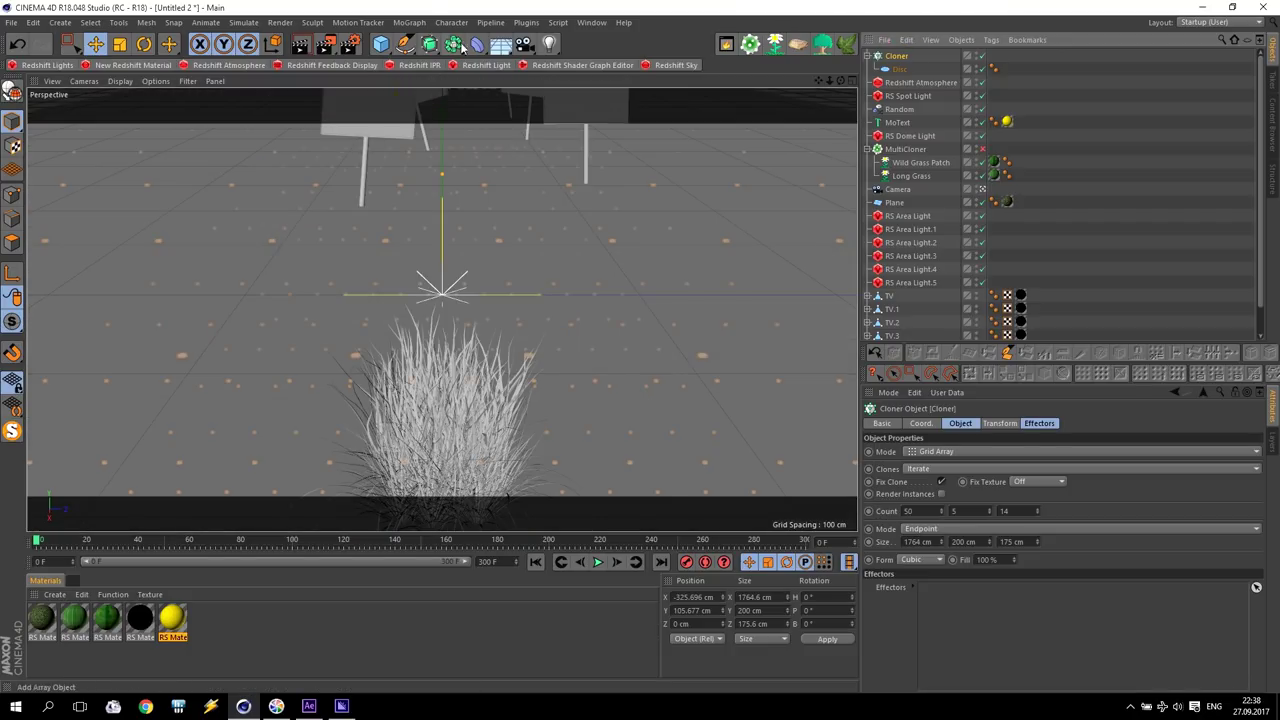
left_click(401, 23)
- Add a Random effector with 200 cm position jitter and 360° rotation jitter
left_click(556, 160)
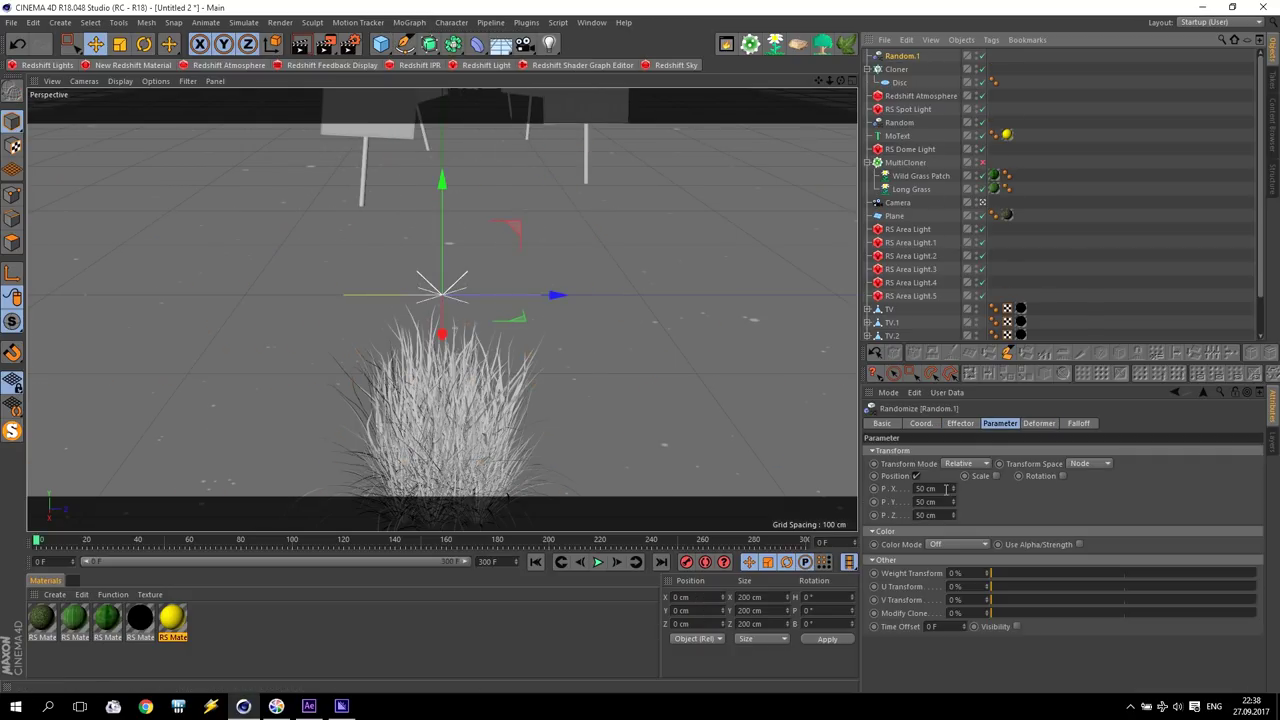
left_click(945, 488)
type("200")
left_click(926, 502)
left_click(943, 502)
type("200")
left_click(944, 515)
type("200")
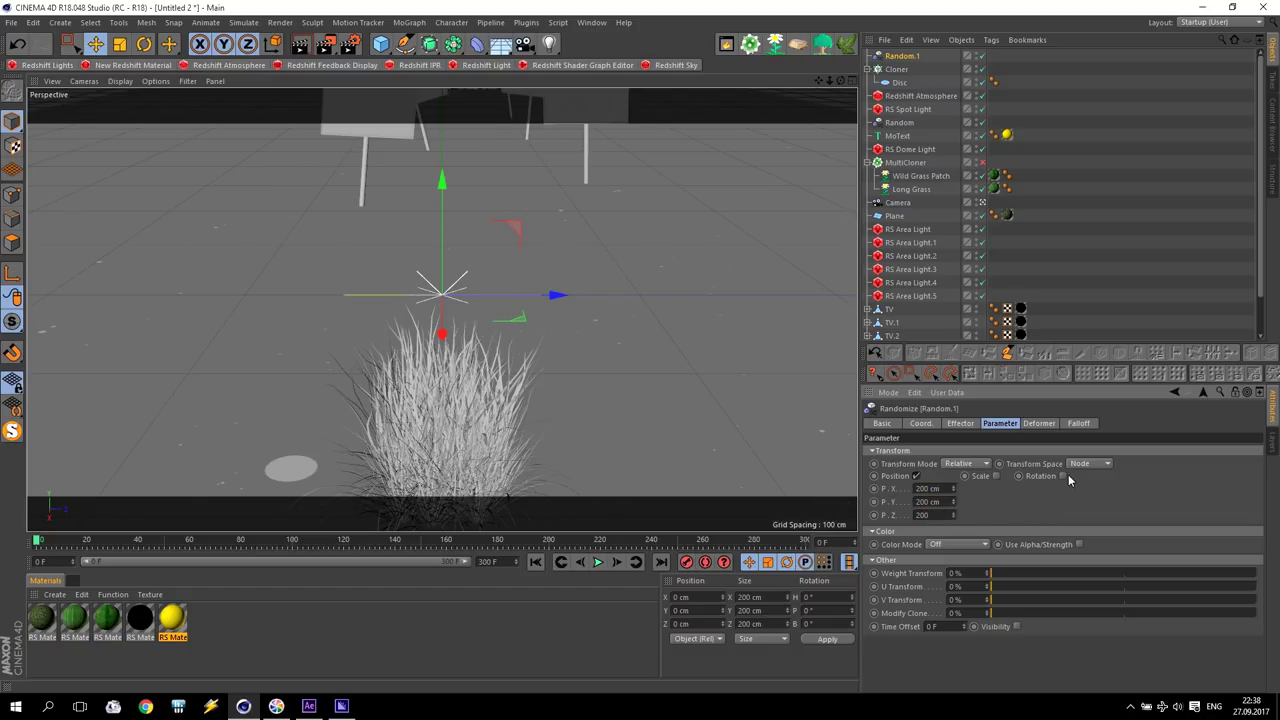
left_click(1063, 476)
left_click(1070, 488)
type("360")
left_click(1078, 502)
type("36")
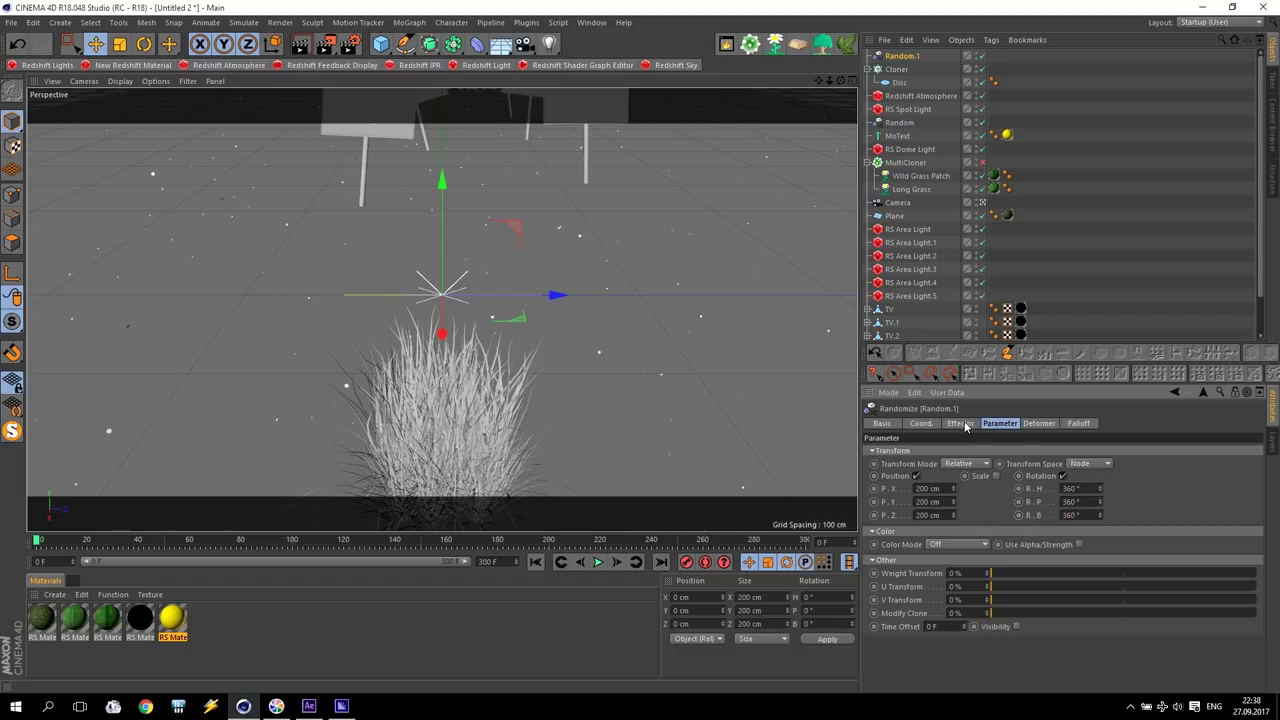
- Switch the effector to Turbulence mode at 10% animation speed and preview the drifting discs
left_click(962, 424)
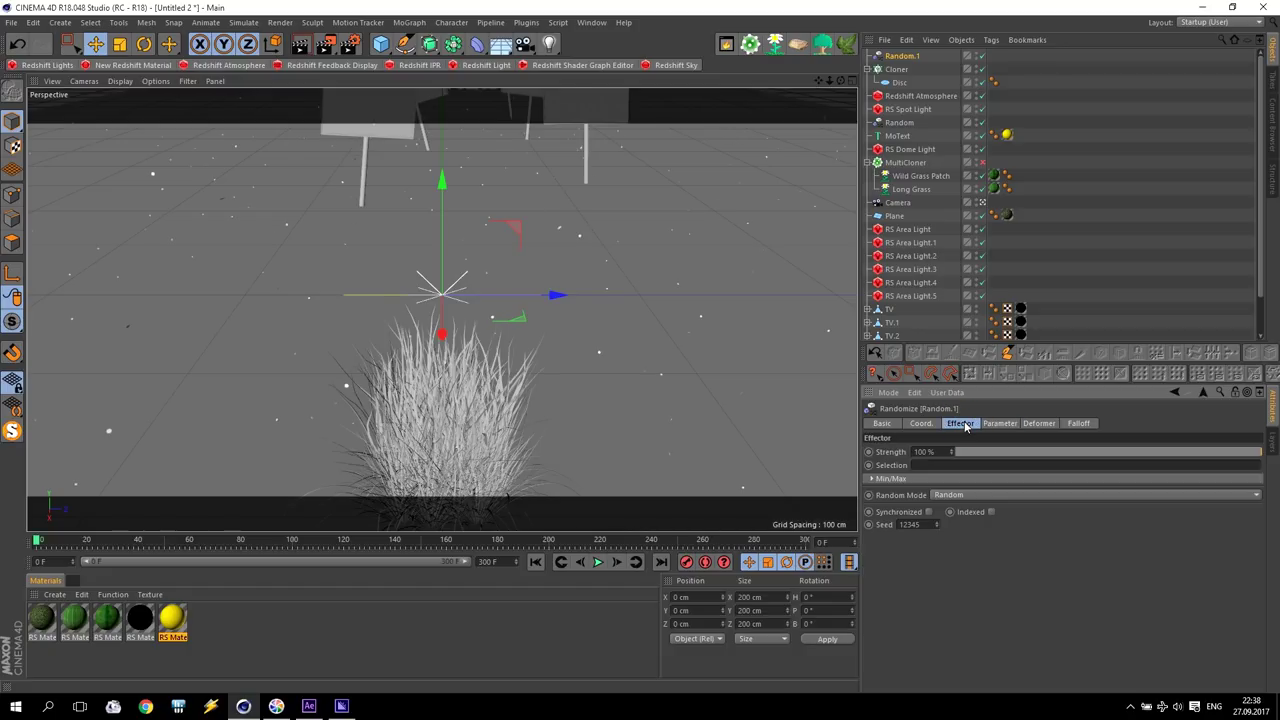
left_click(948, 495)
left_click(968, 544)
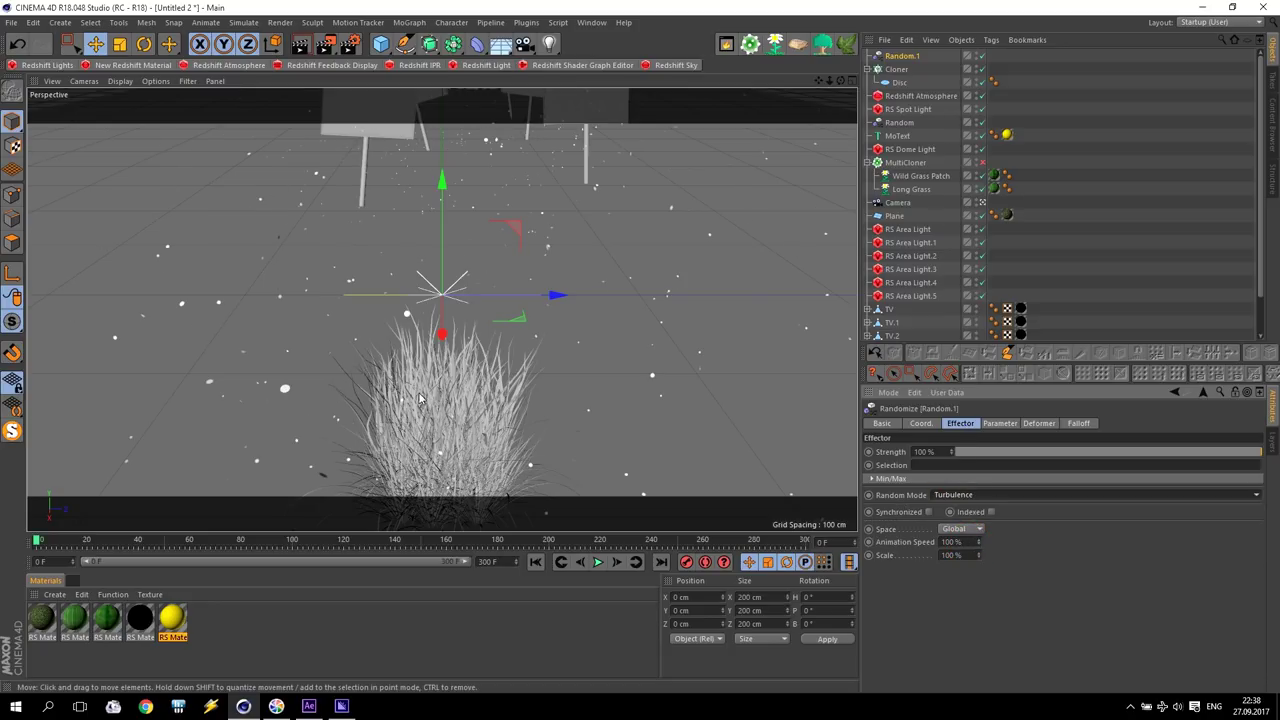
double_click(968, 543)
type("10")
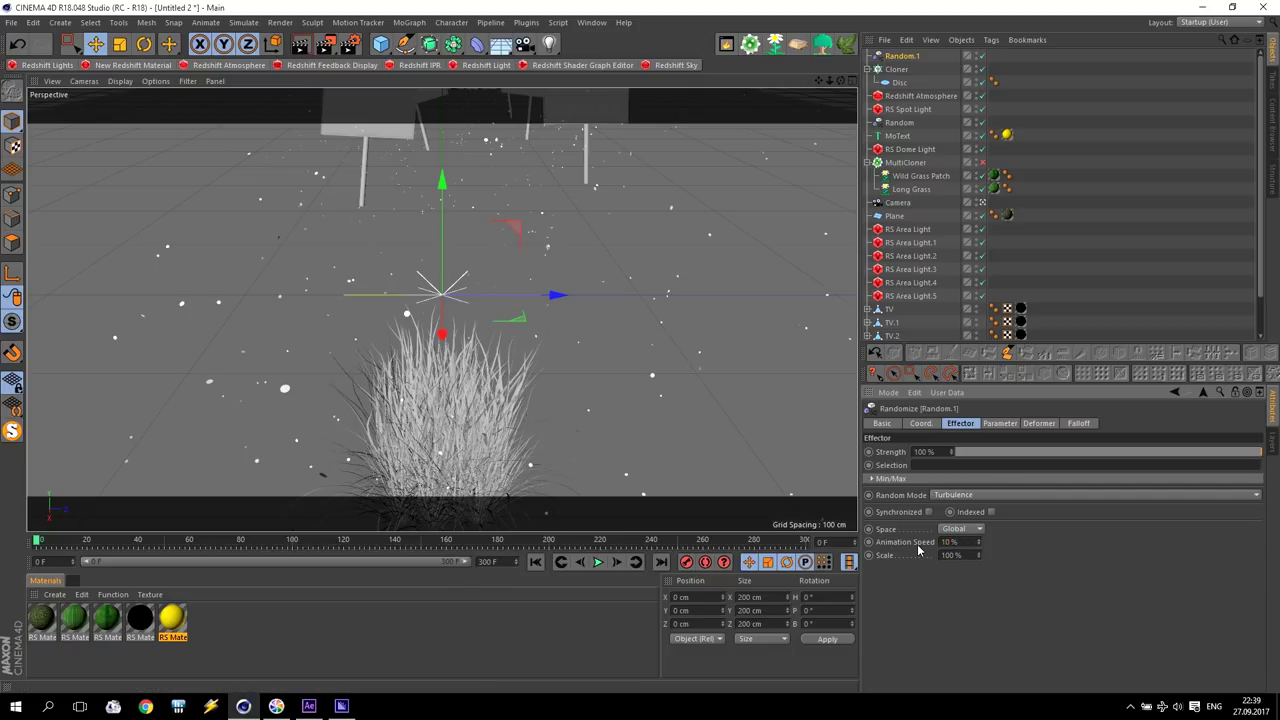
left_click(598, 563)
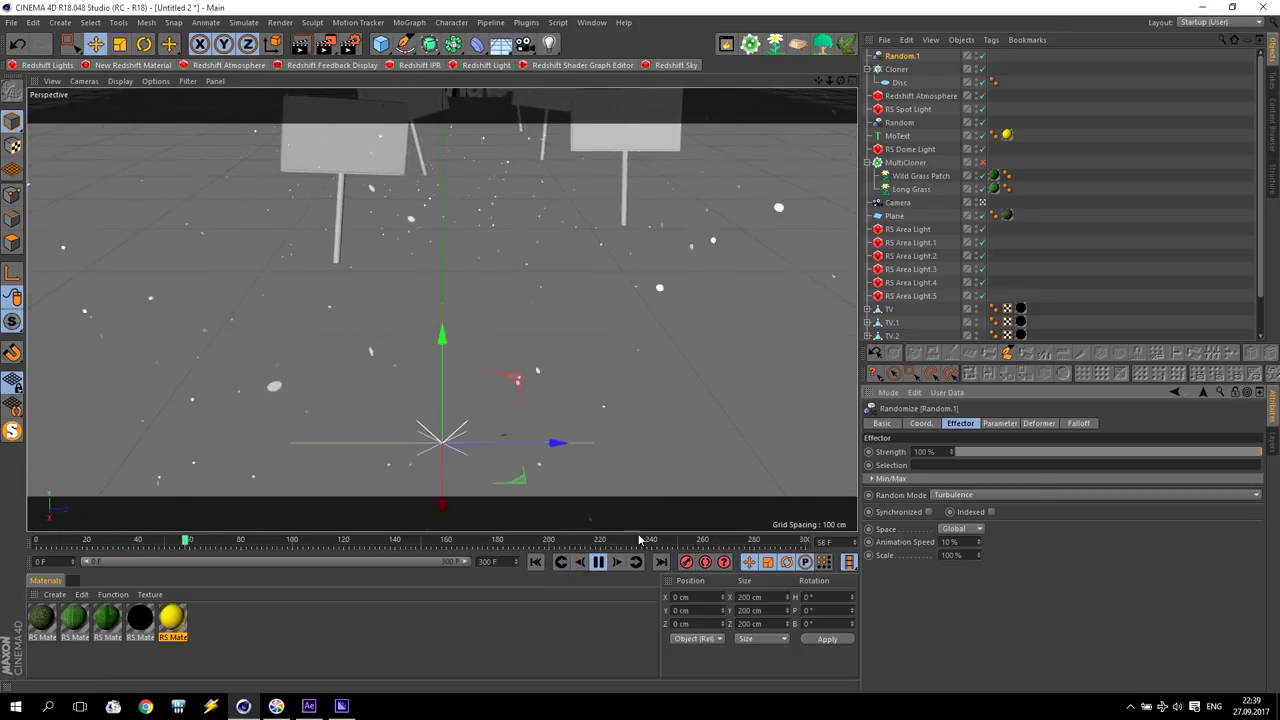
left_click(598, 562)
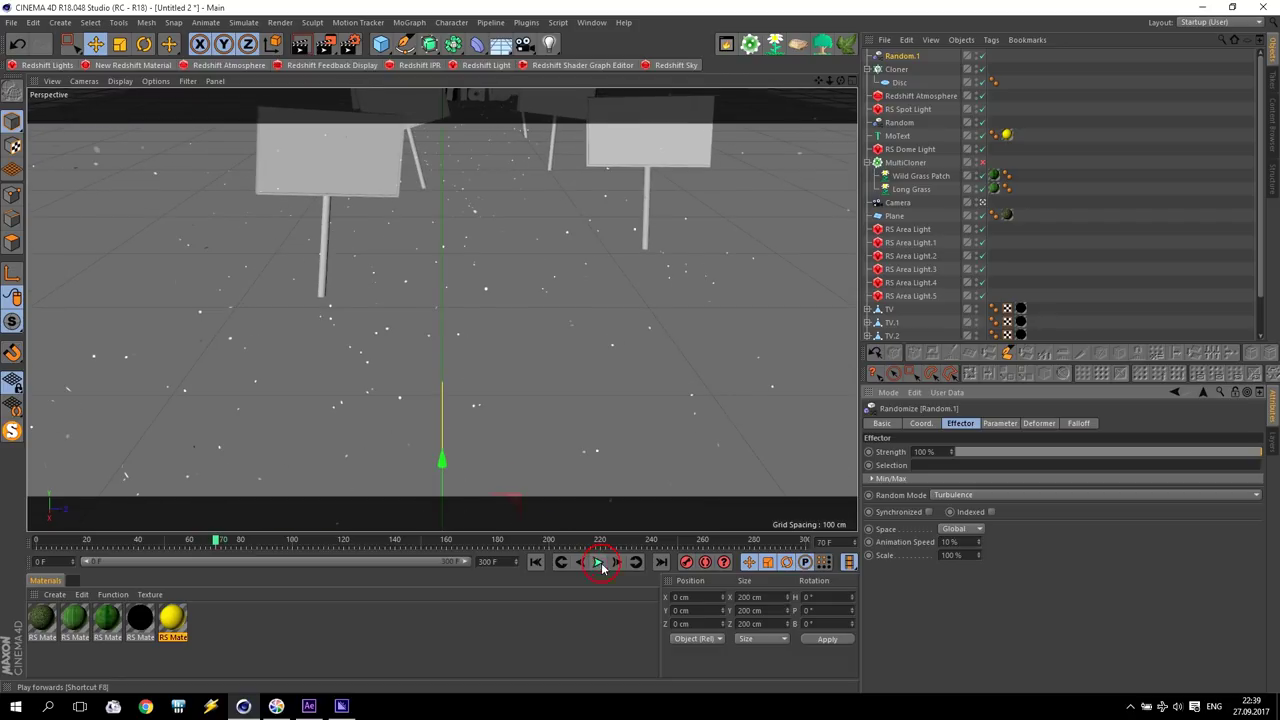
- Change the Cloner counts to 30 × 5 × 10
left_click(900, 70)
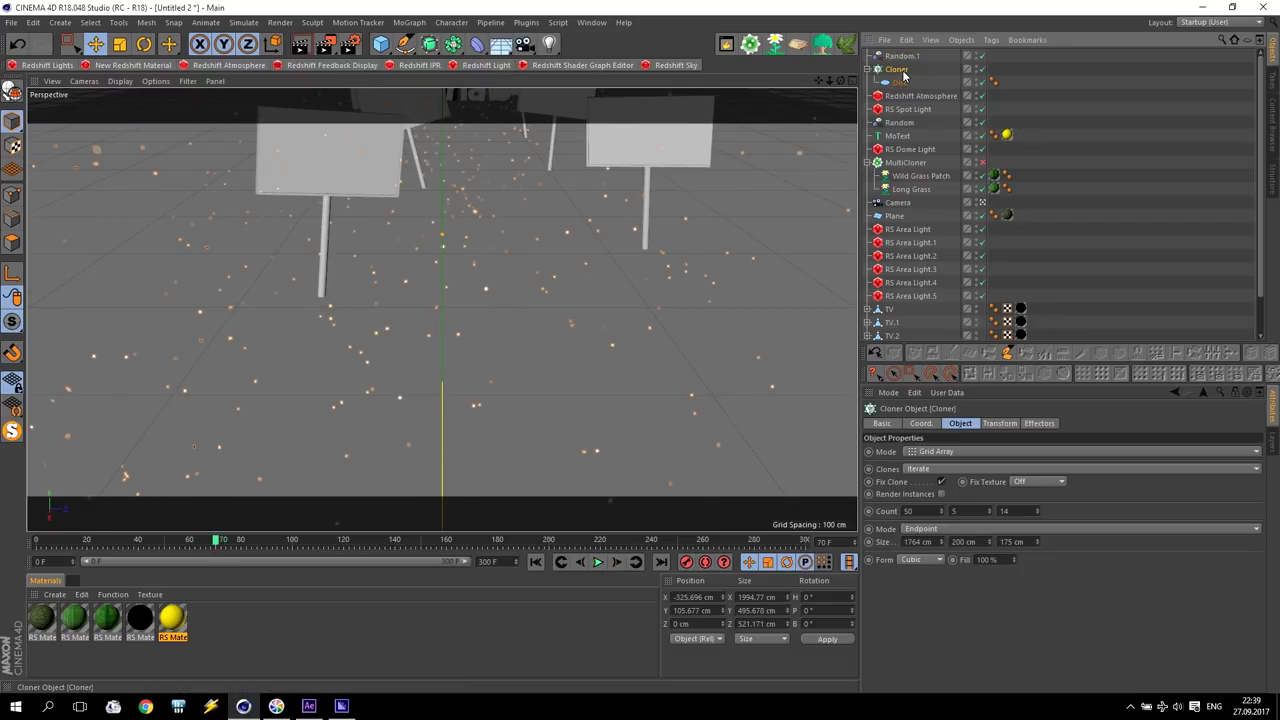
left_click(928, 513)
type("40")
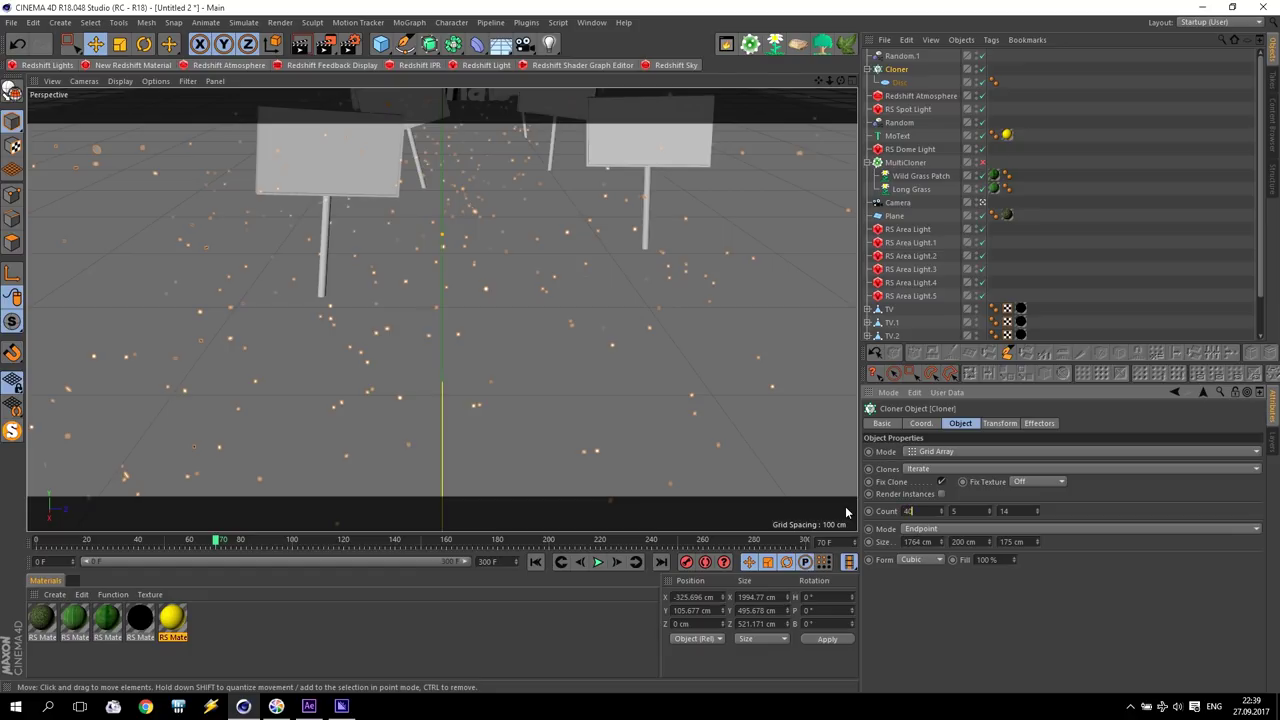
left_click(956, 511)
key("Return")
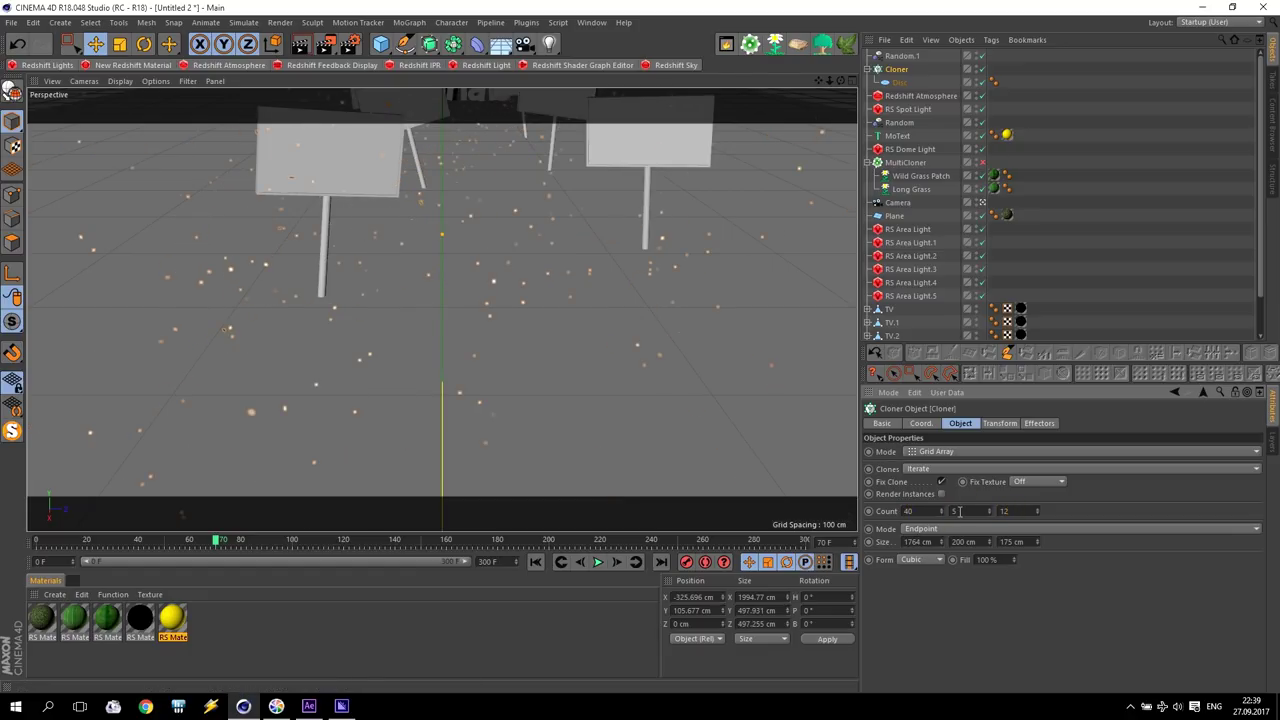
double_click(1010, 511)
type("10")
key("Tab")
key("Return")
- Set the clone grid's Z size to 400 cm and play the animation from the start
mouse_move(1024, 541)
left_mouse_down()
mouse_move(1024, 521)
mouse_move(1040, 548)
left_mouse_up()
type("400")
key("Return")
left_click(535, 562)
left_click(598, 562)
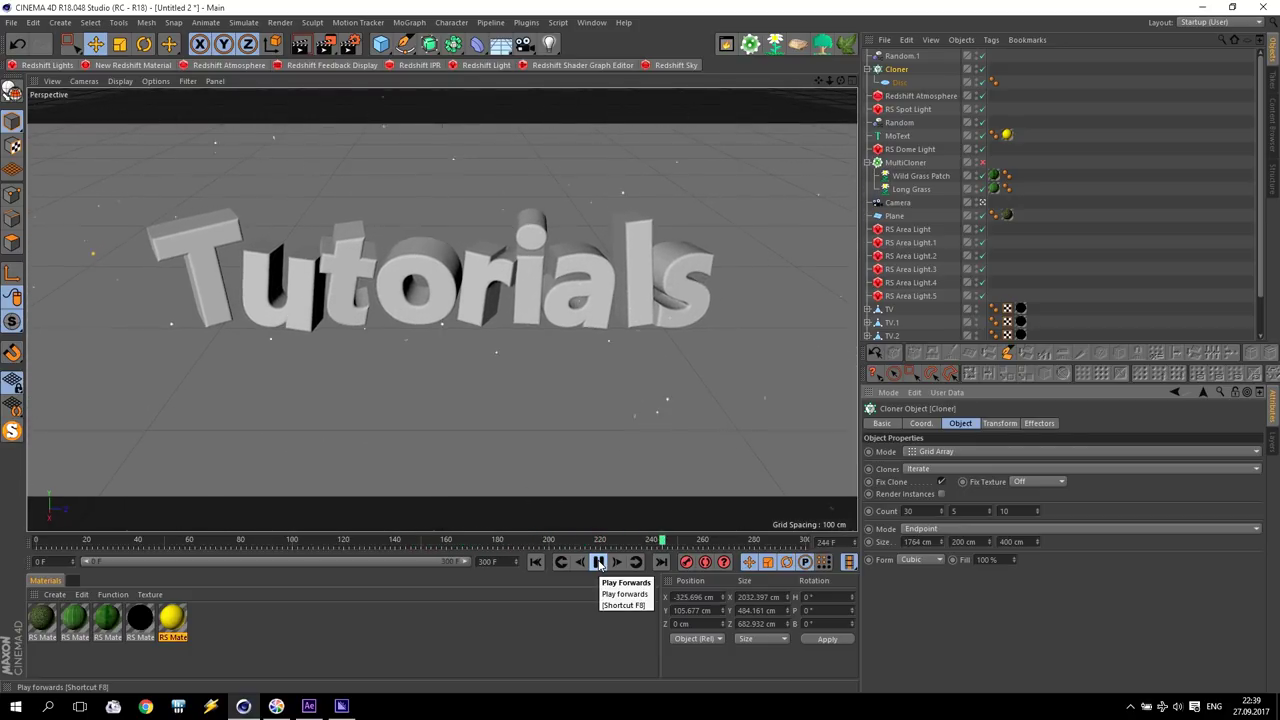
- At frame 250, focus the camera on the Tutorials text at 280 cm and keyframe it
left_click(598, 562)
left_click(678, 543)
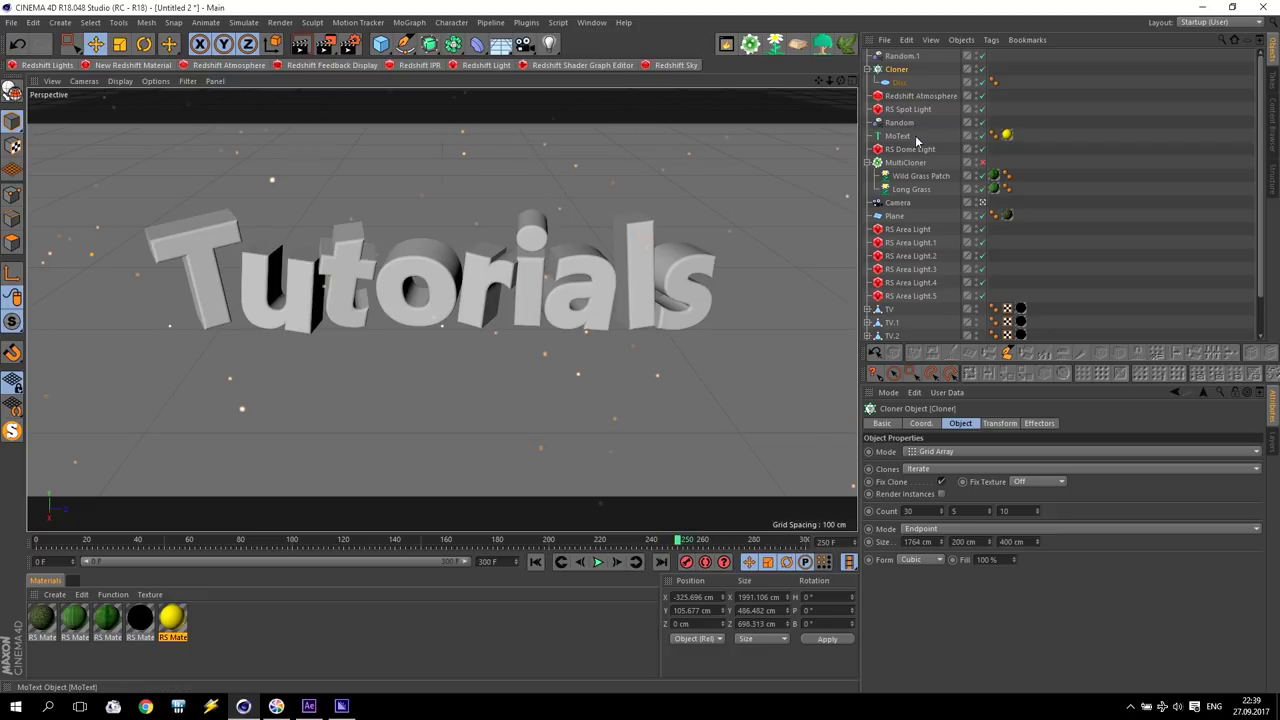
left_click(900, 205)
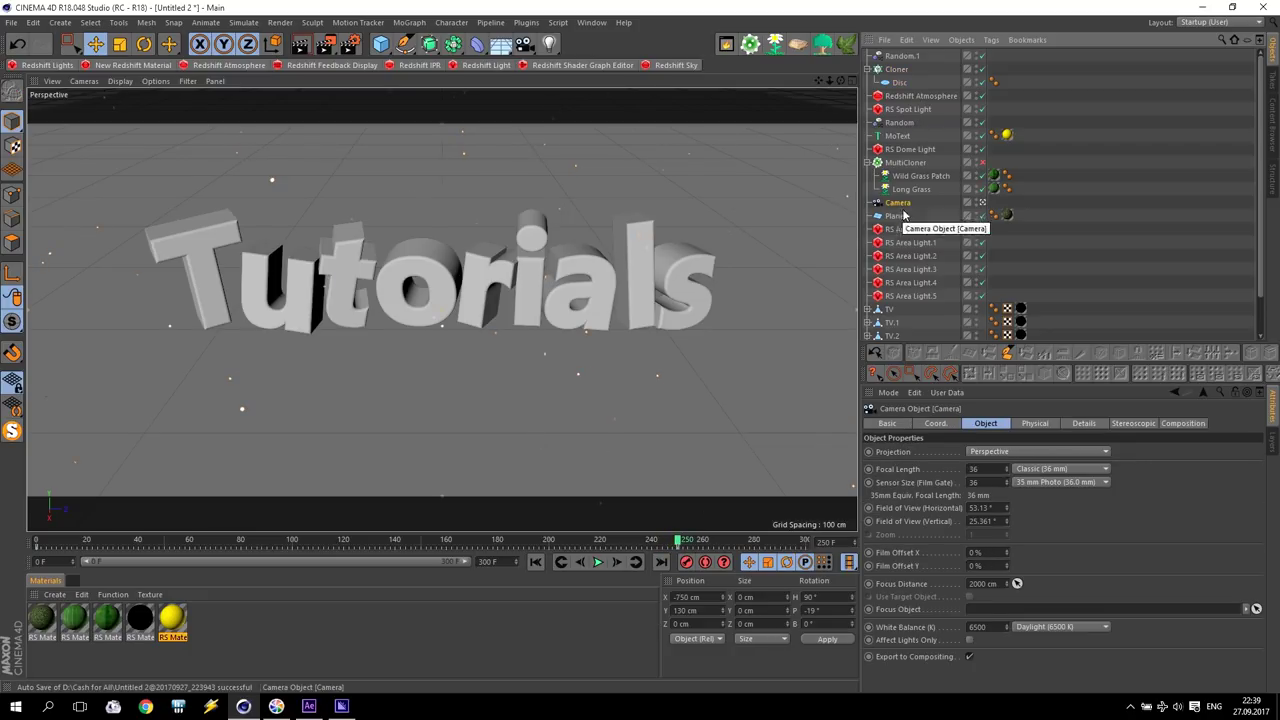
left_click(1017, 583)
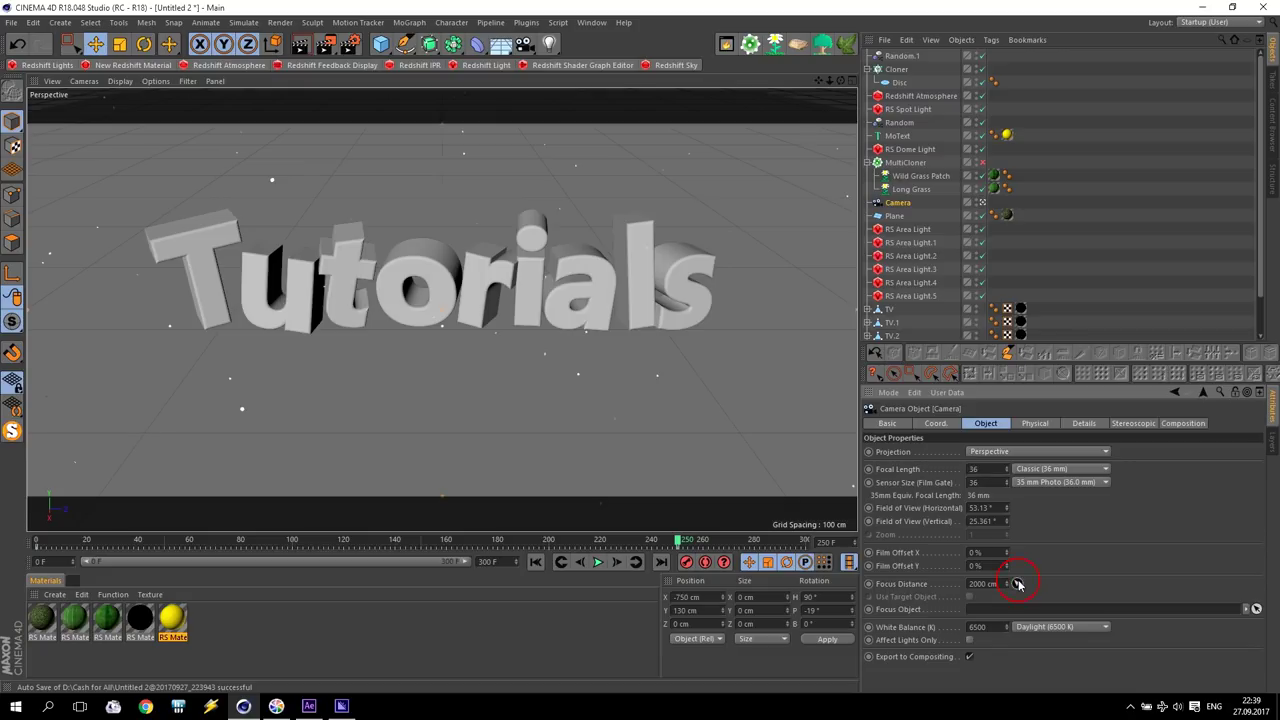
left_click(437, 268)
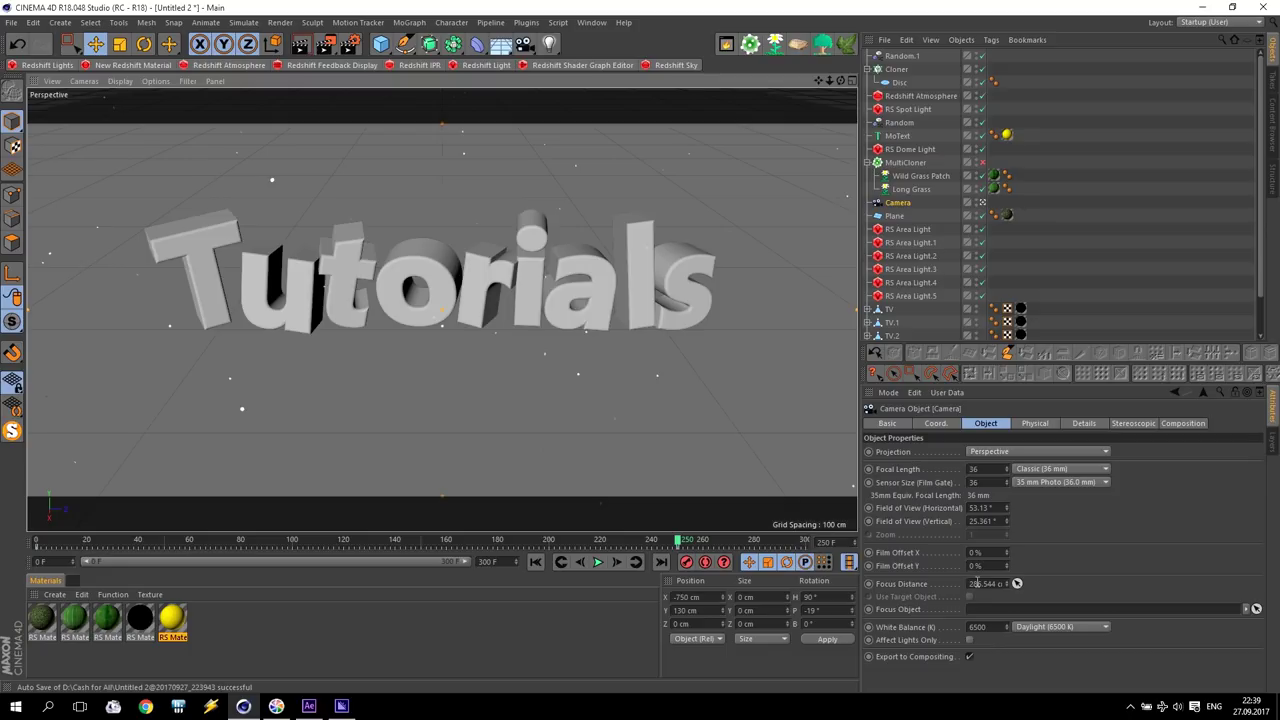
left_click(975, 583)
type("280")
key("Return")
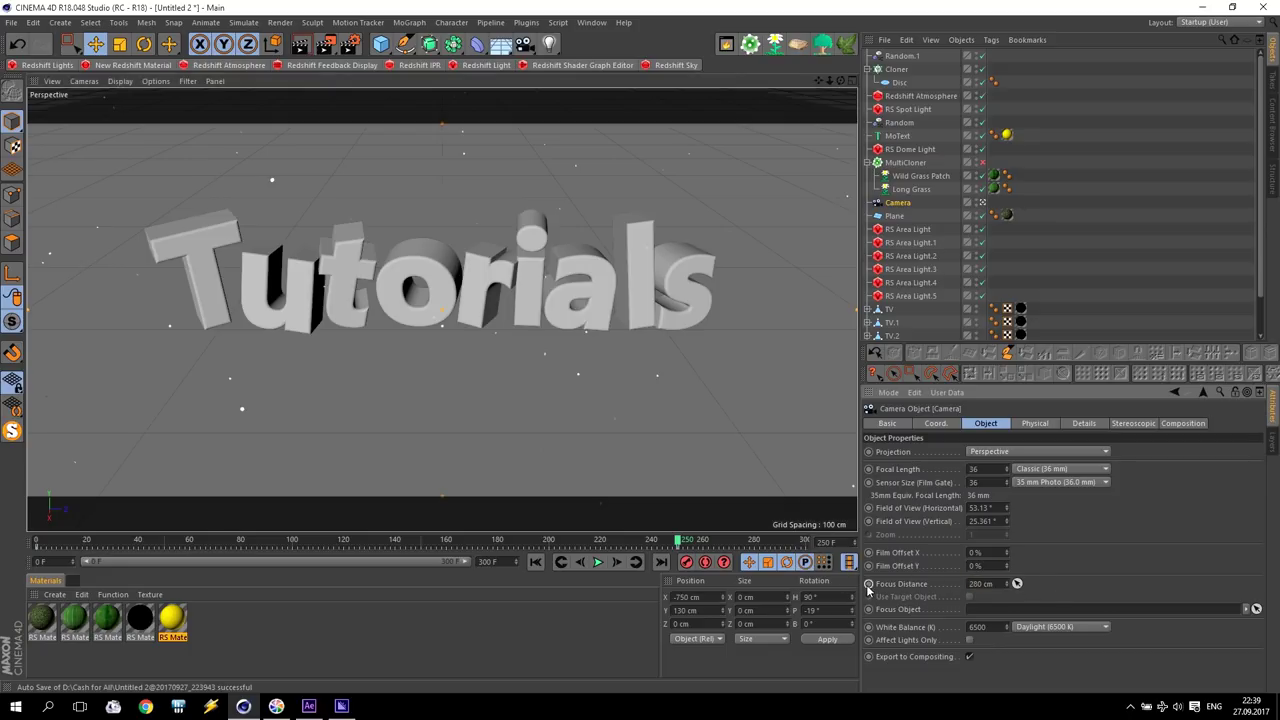
left_click(868, 583)
- At frame 300, re-pick the focus on the Tutorials text and enter a closer 210 cm
left_click_drag(683, 543, 805, 541)
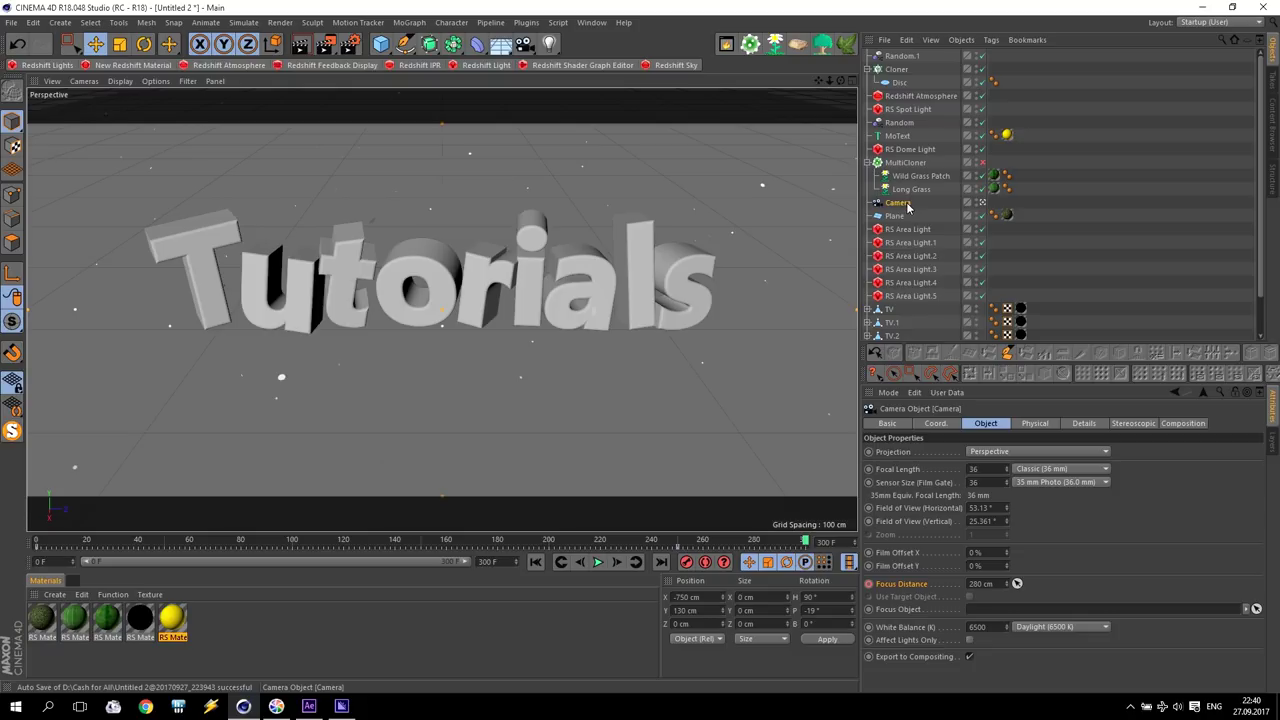
scroll(441, 310, "up", 2)
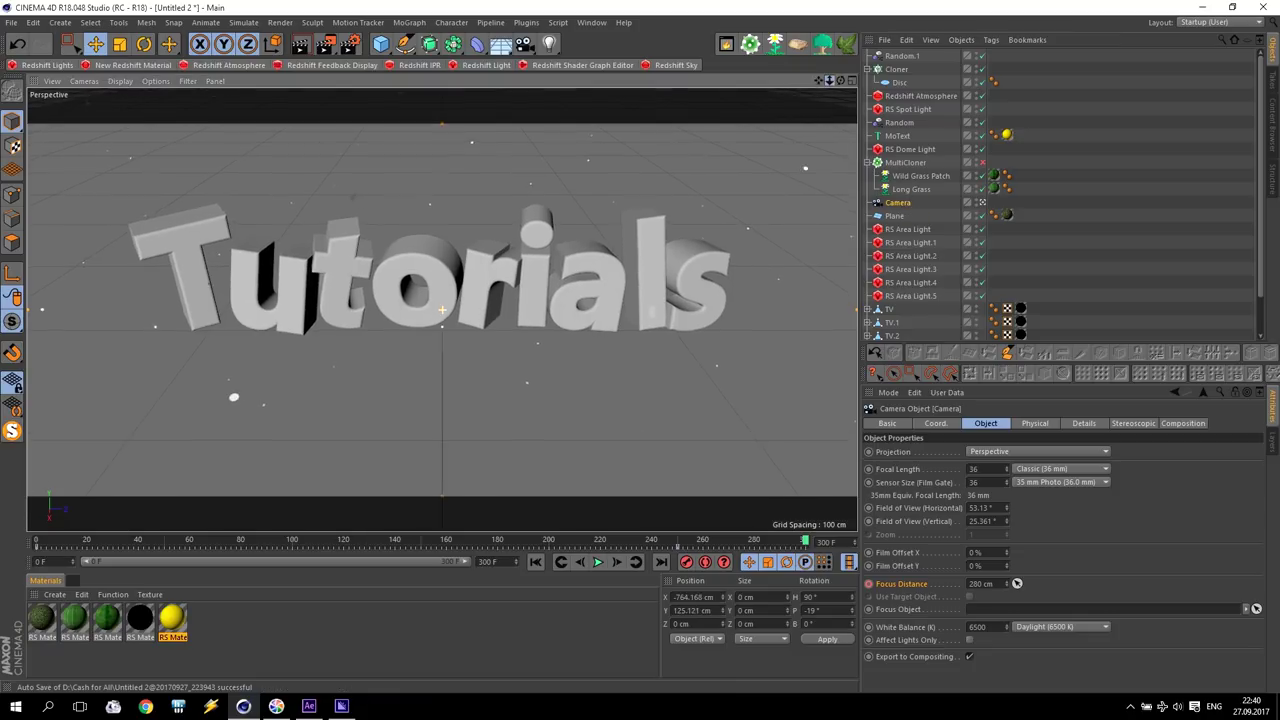
scroll(441, 310, "up", 3)
scroll(441, 310, "up", 3)
scroll(441, 310, "down", 1)
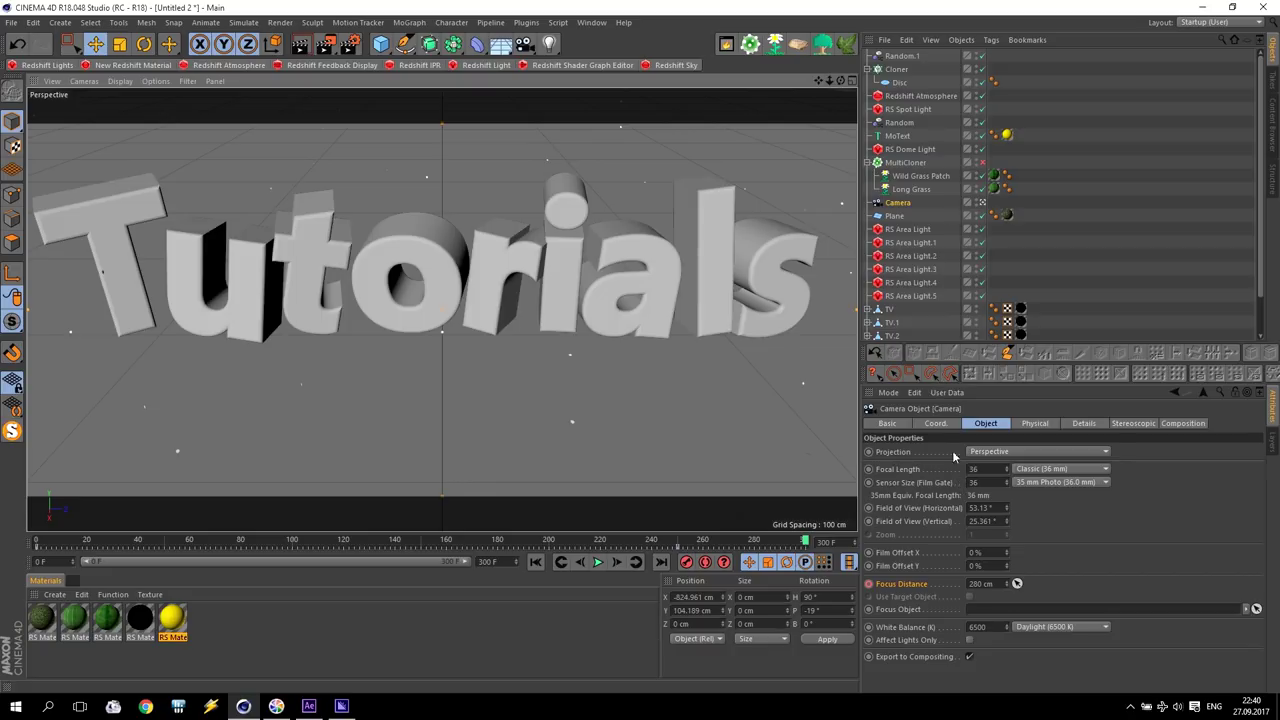
left_click(936, 423)
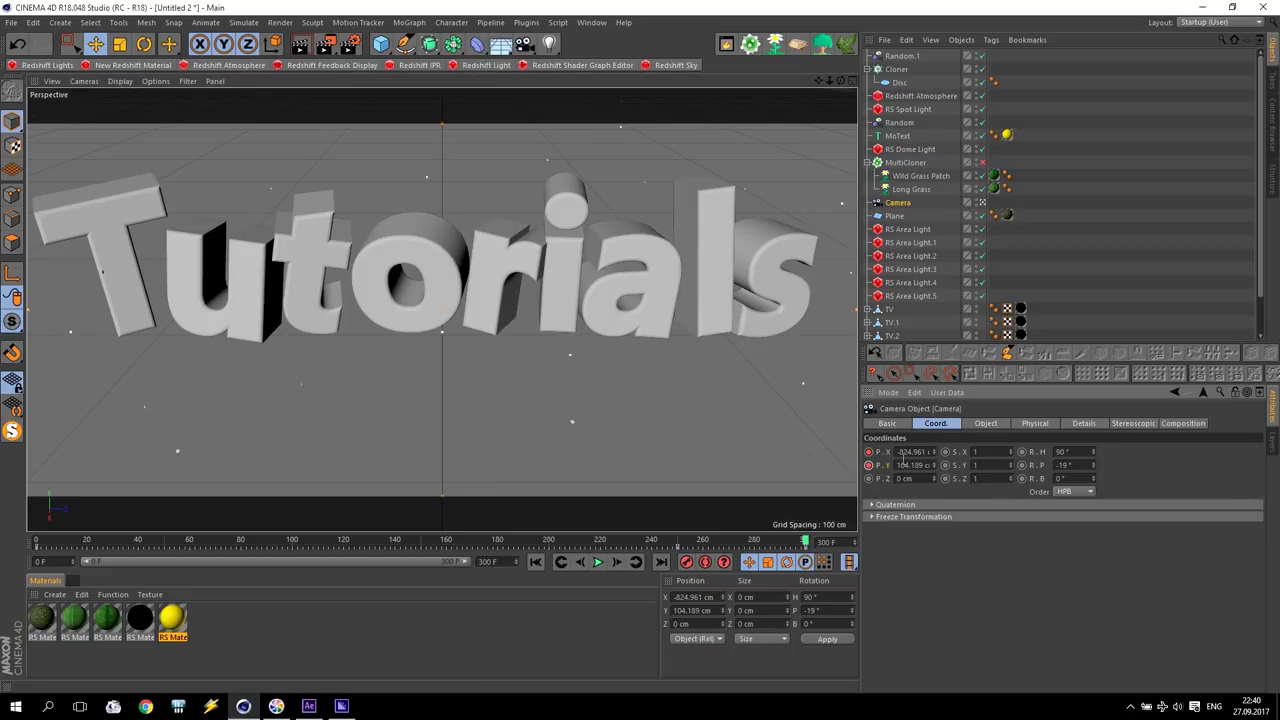
left_click(975, 424)
left_click(970, 550)
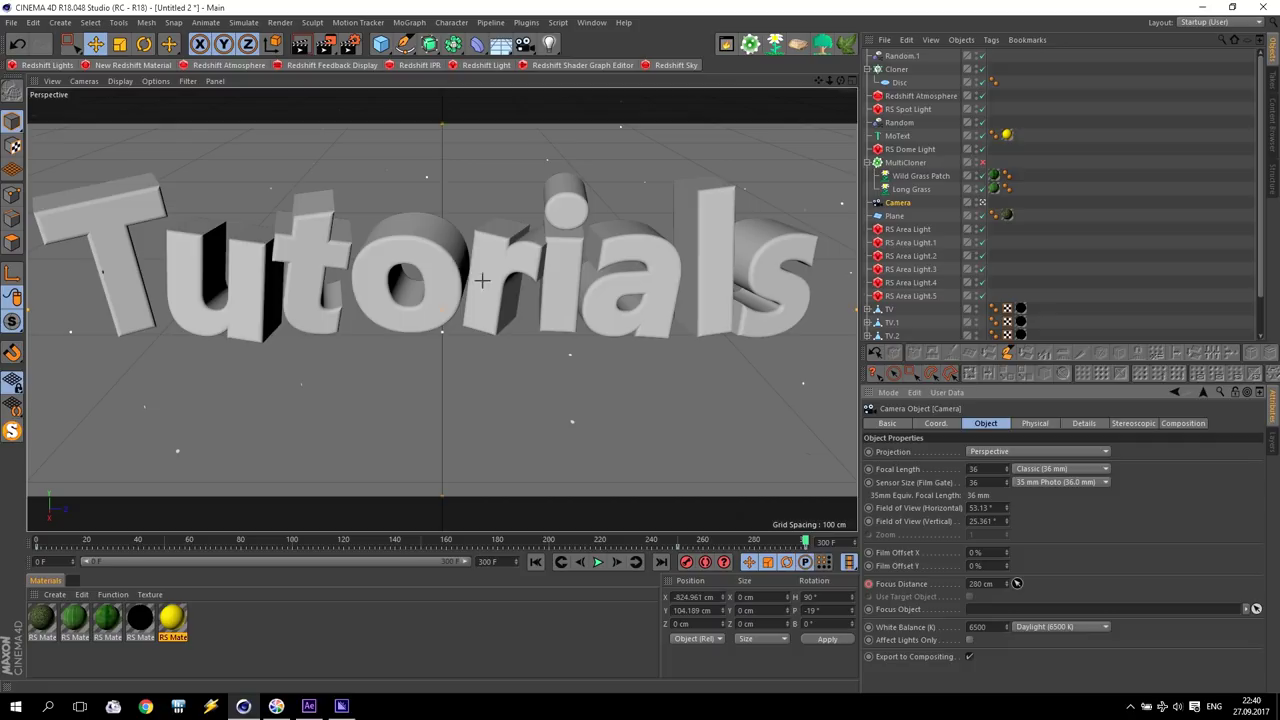
left_click(446, 254)
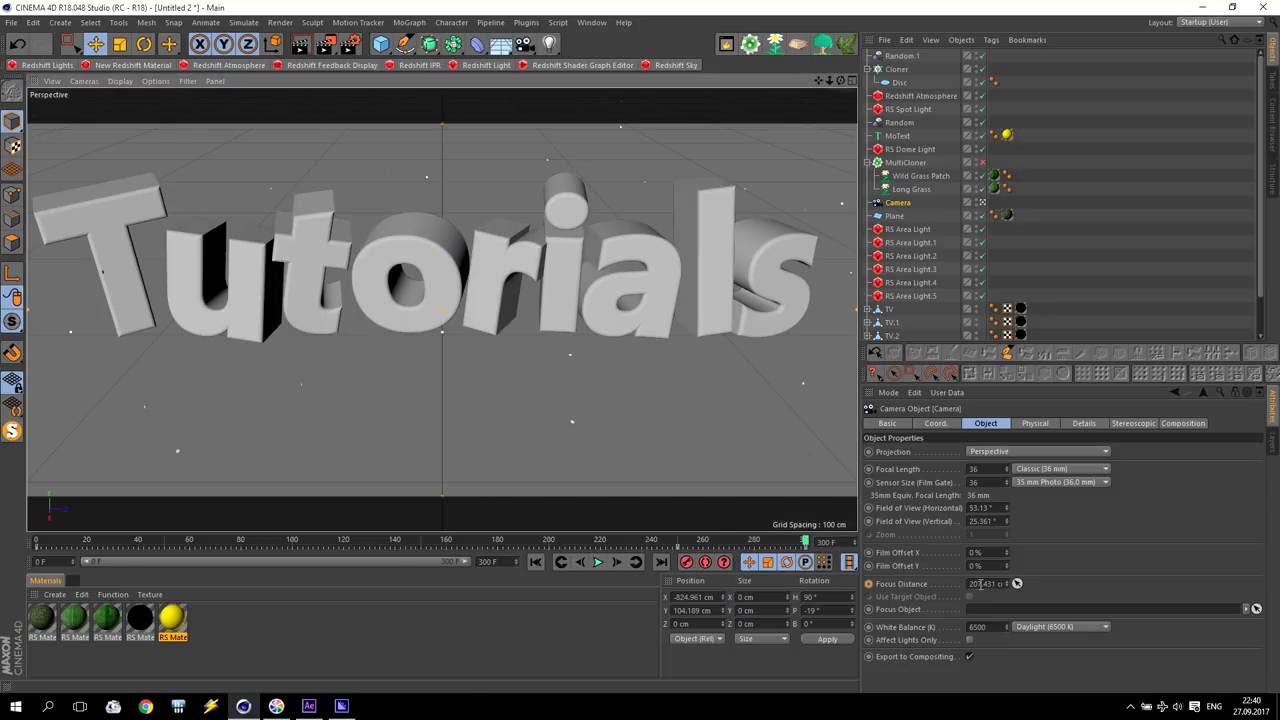
double_click(975, 584)
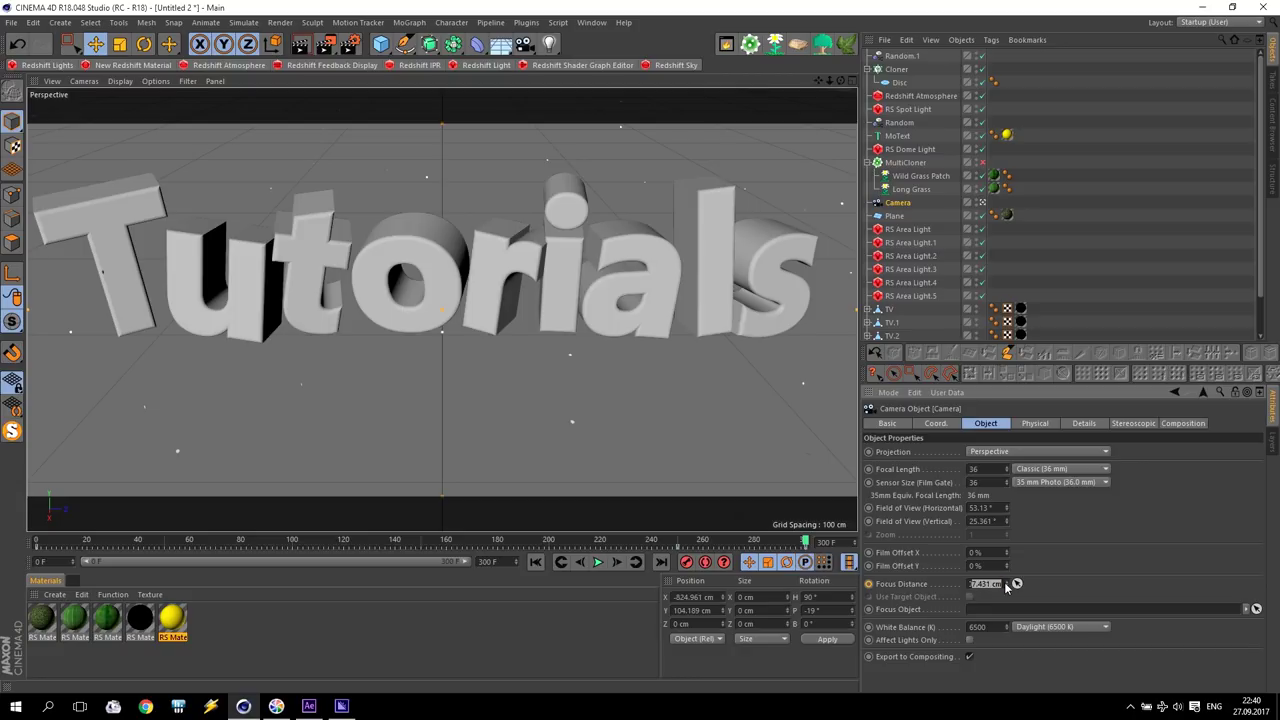
type("20")
type("0")
key("Return")
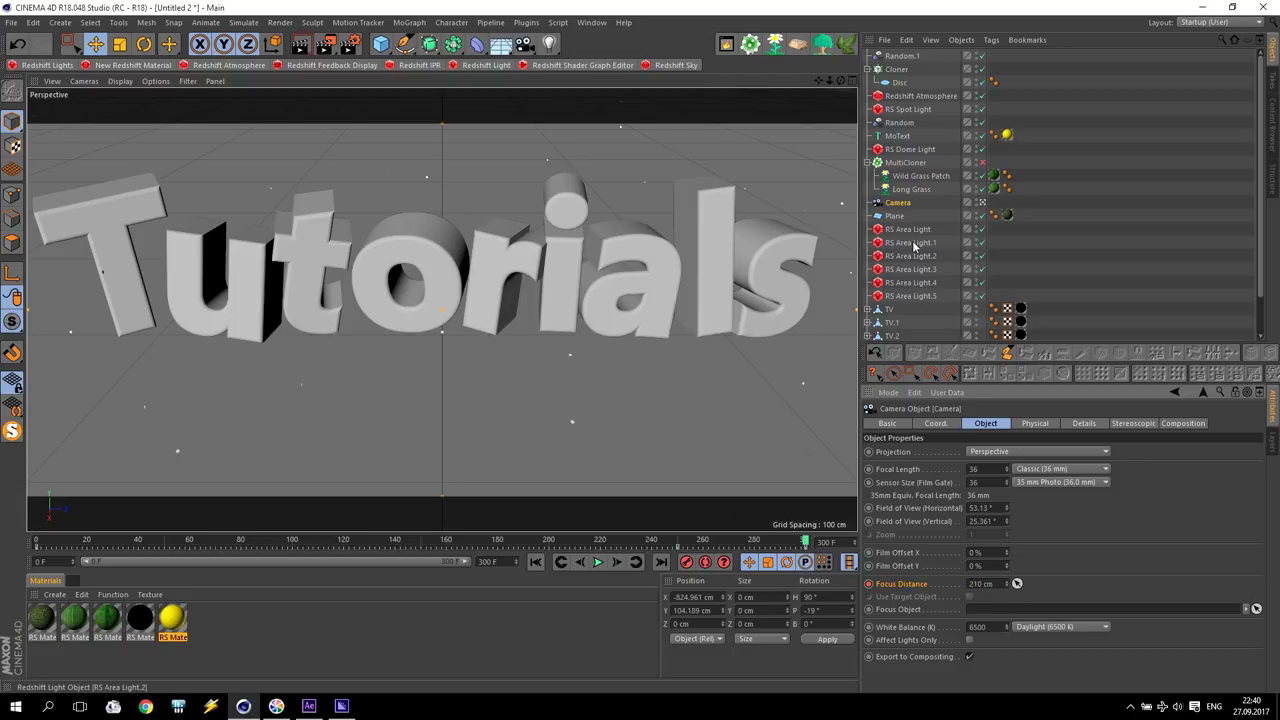
- Tag the camera with a Redshift Camera tag, enable Bokeh and Exposure, then re-enable the grass at frame 209
left_click(990, 40)
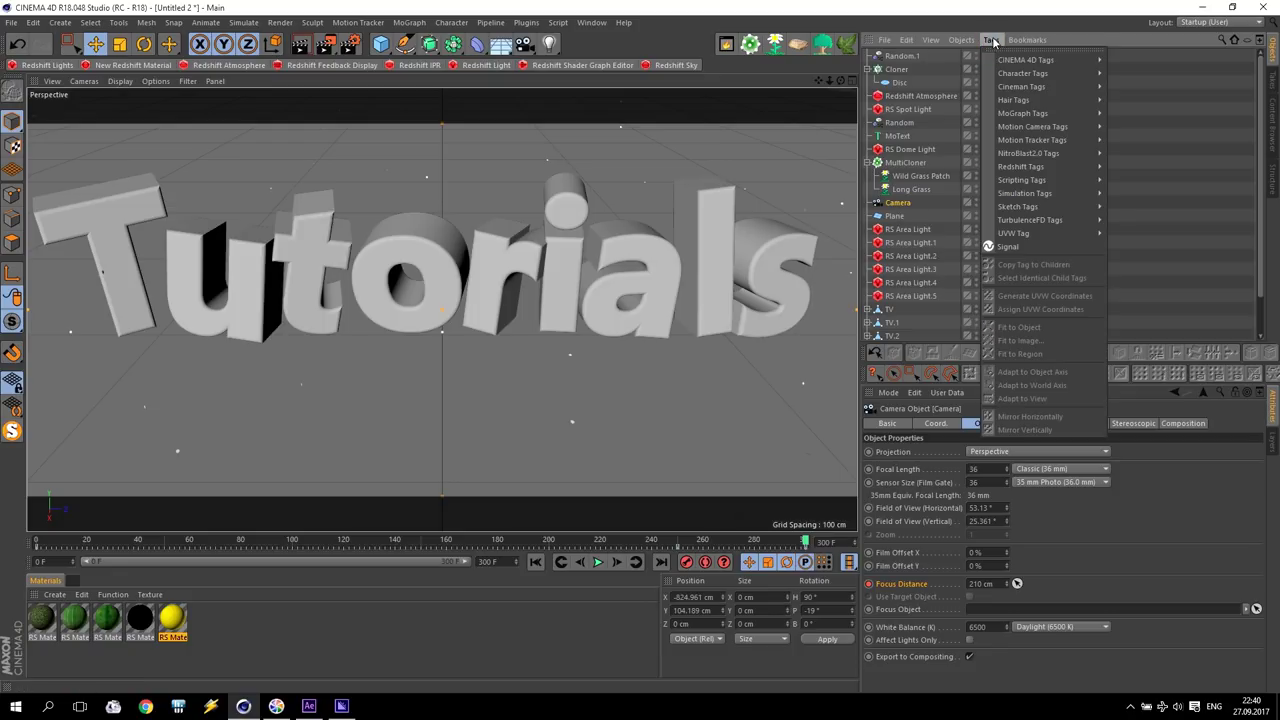
mouse_move(1021, 166)
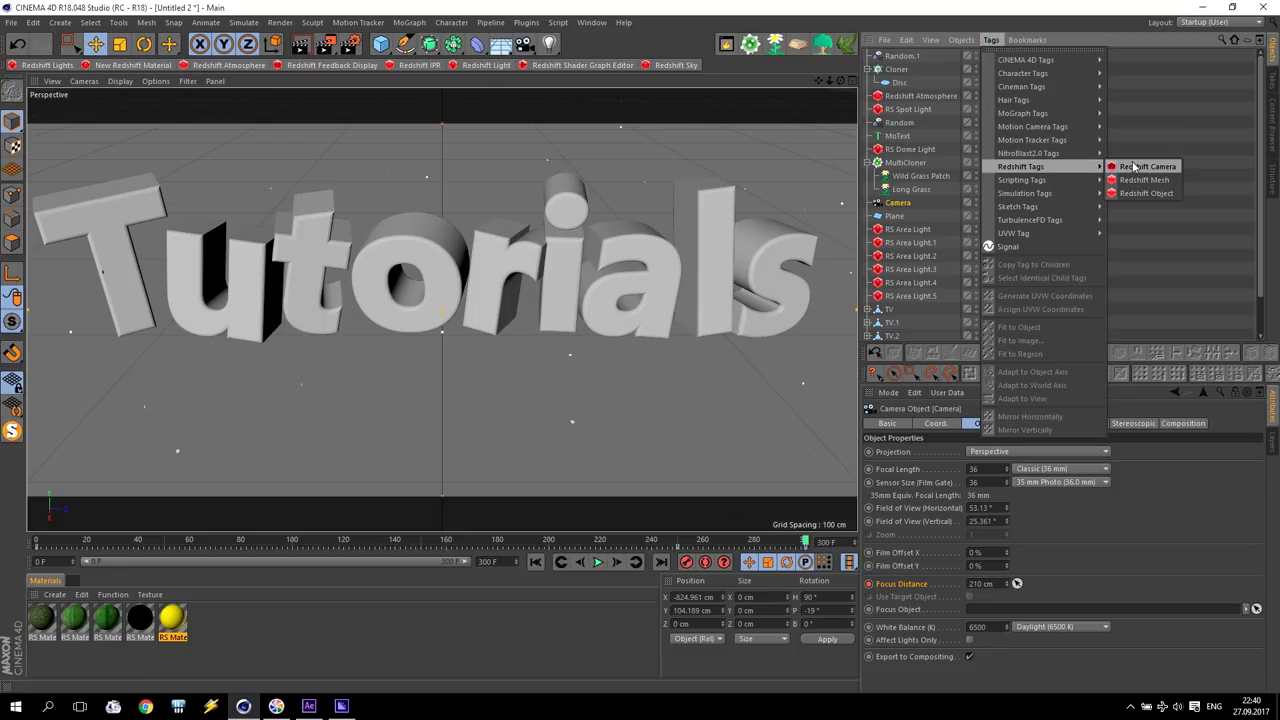
left_click(1138, 166)
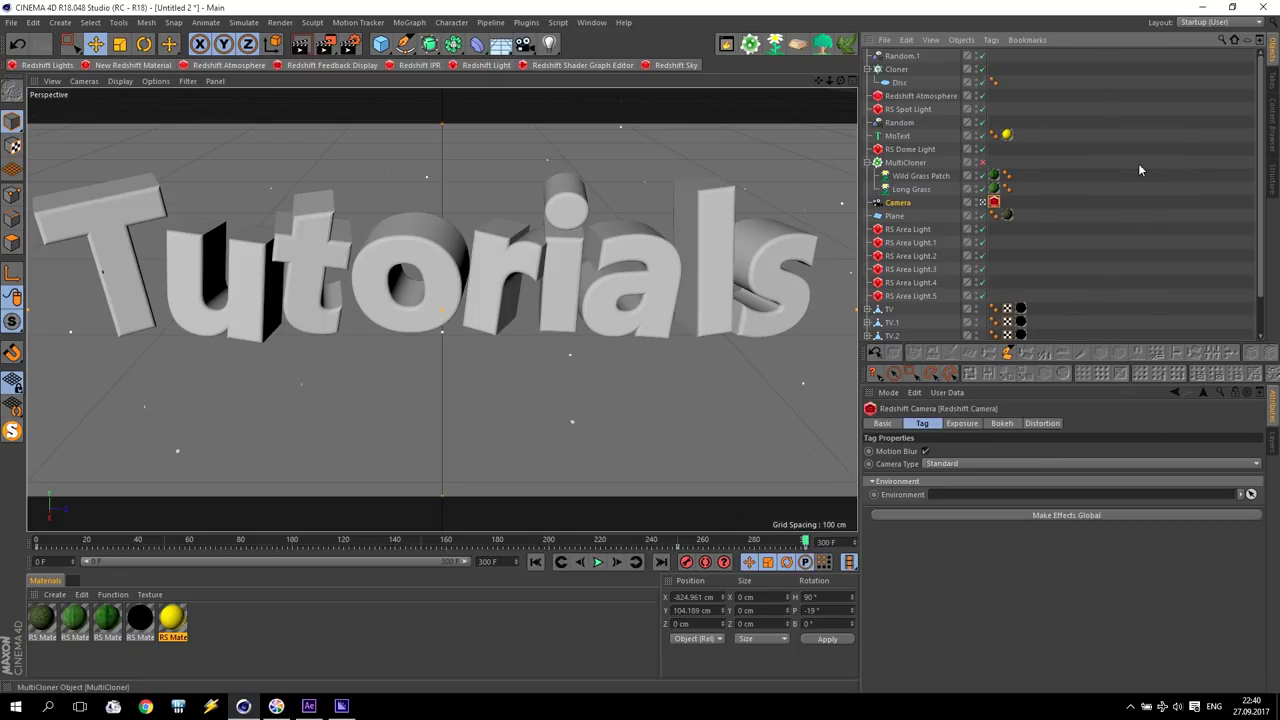
left_click(1000, 424)
left_click(910, 452)
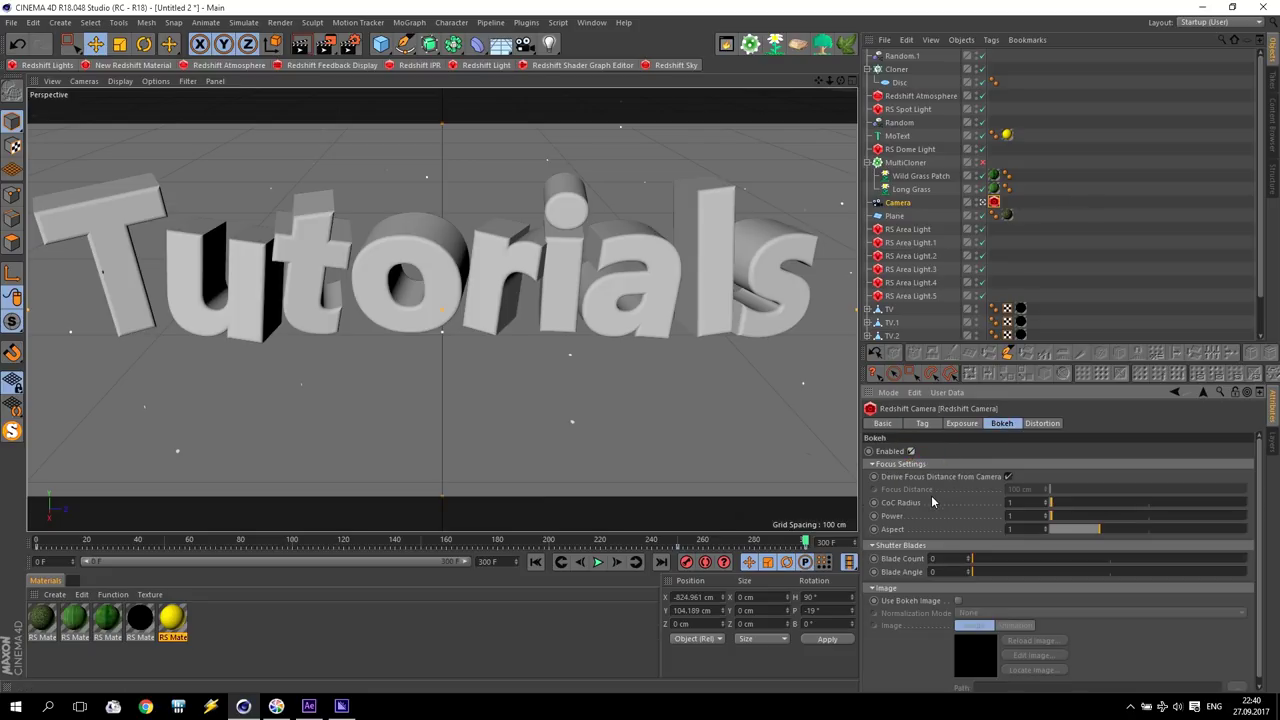
left_click(909, 451)
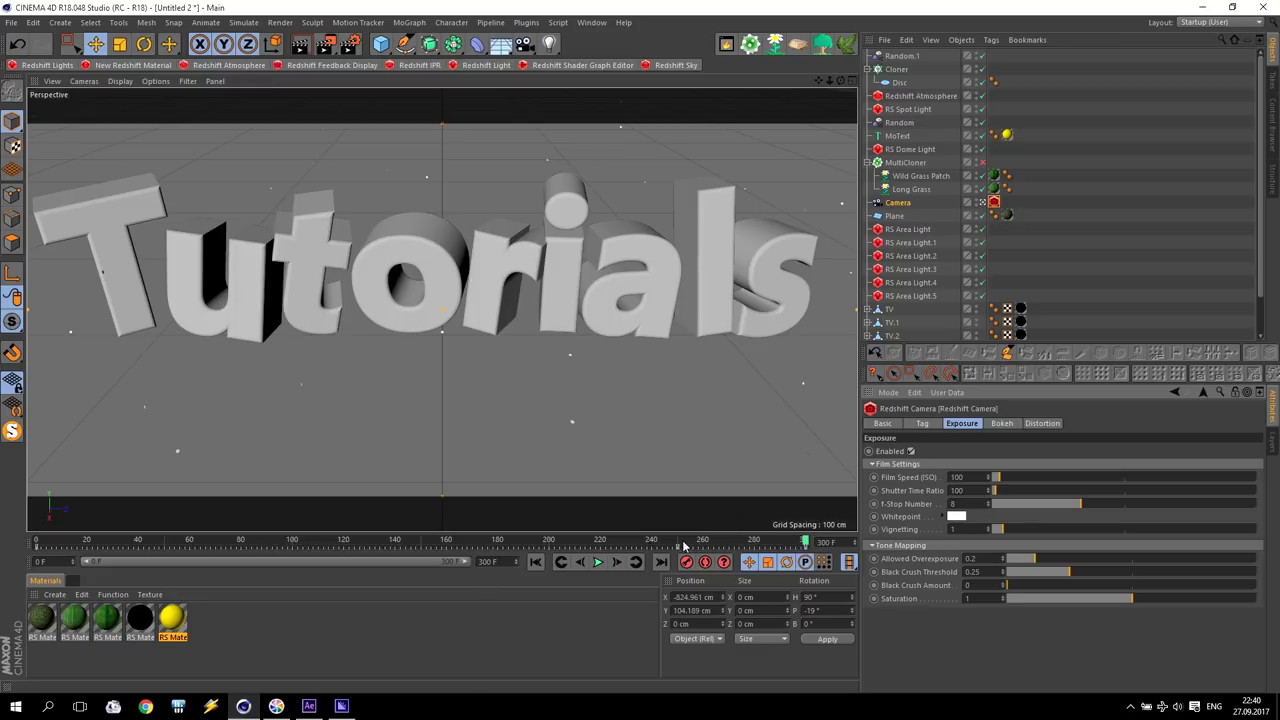
left_click_drag(625, 540, 580, 540)
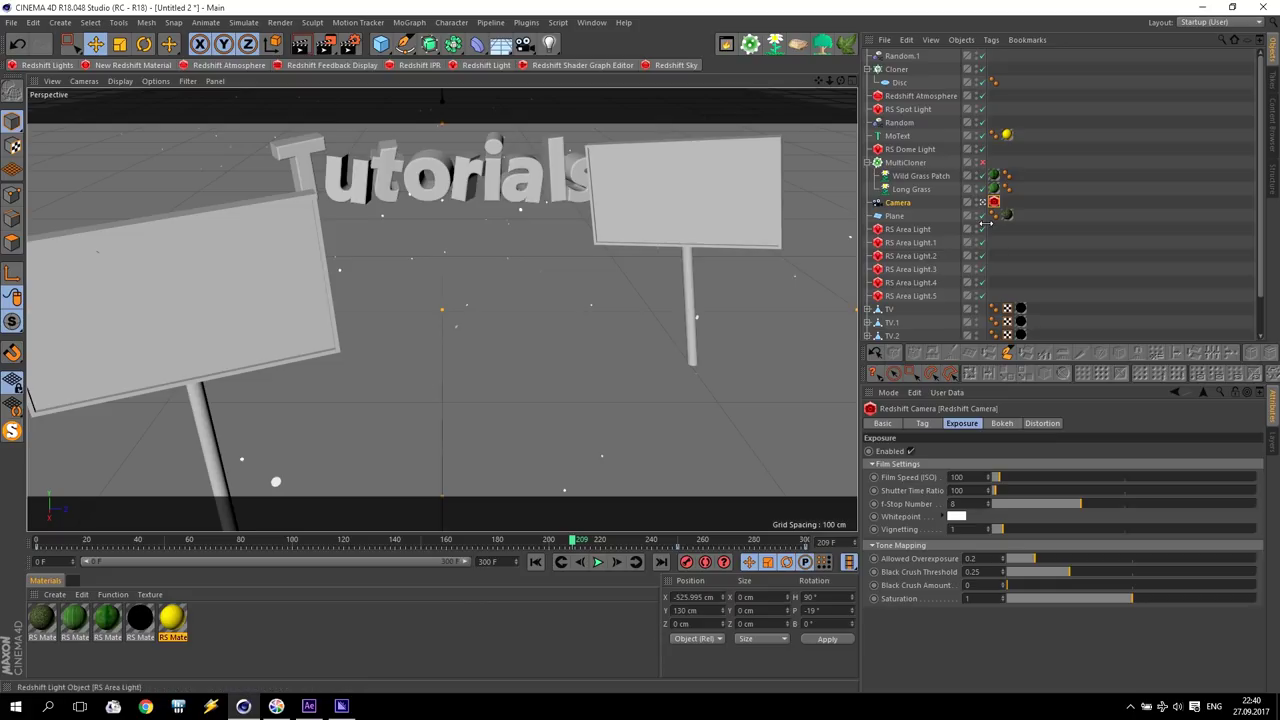
left_click(983, 163)
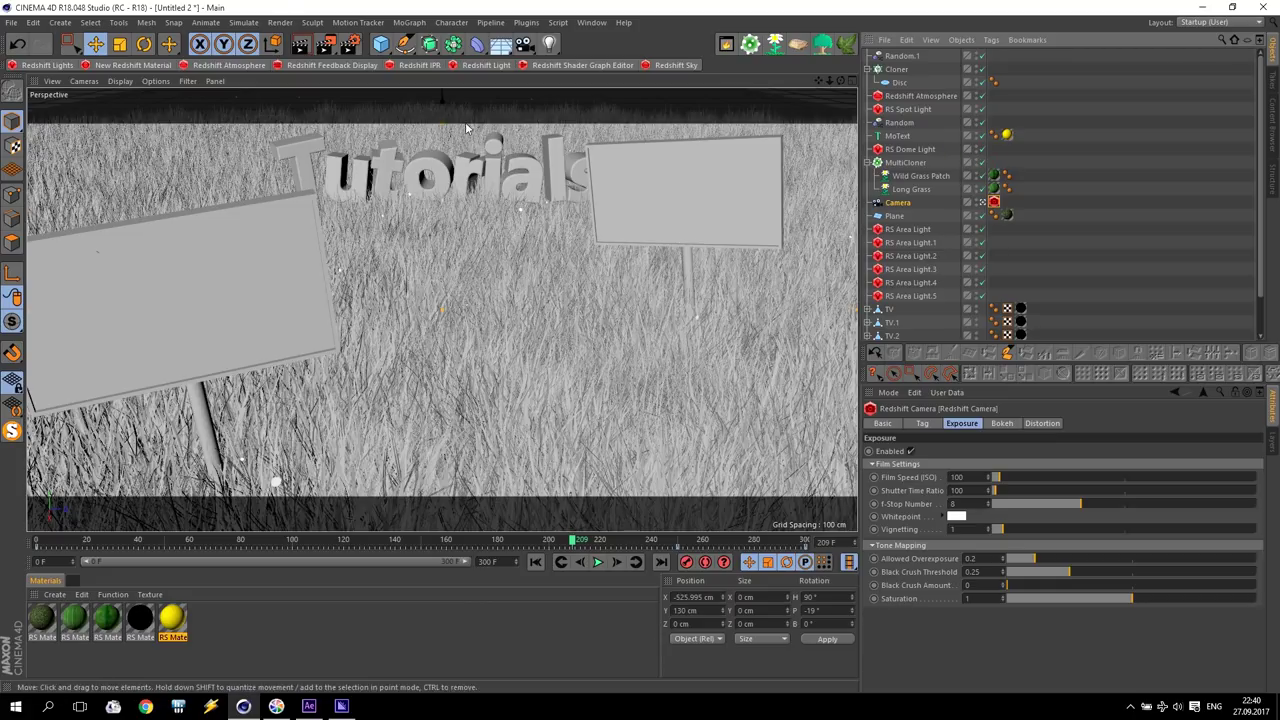
- Render frame 209 to the Picture Viewer and close it once finished
left_click(325, 46)
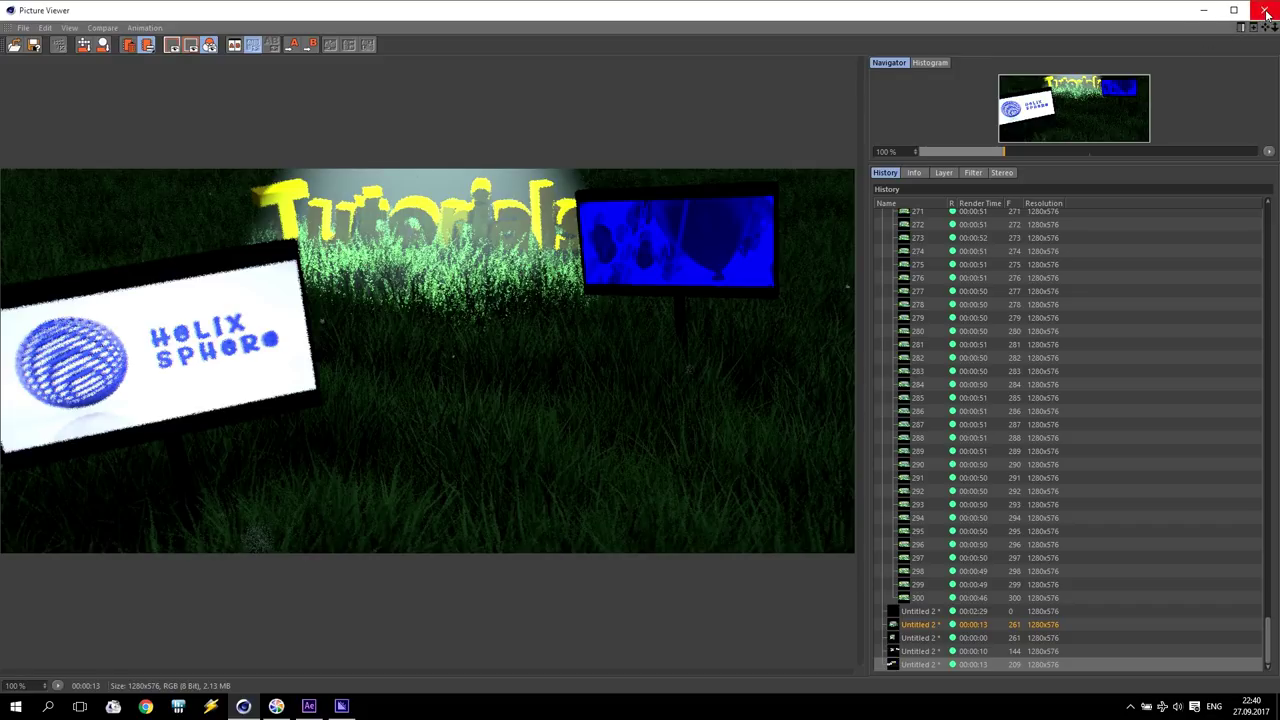
left_click(1266, 12)
- Set Redshift Samples Min and Max to 64 and re-render frame 209
left_click(350, 44)
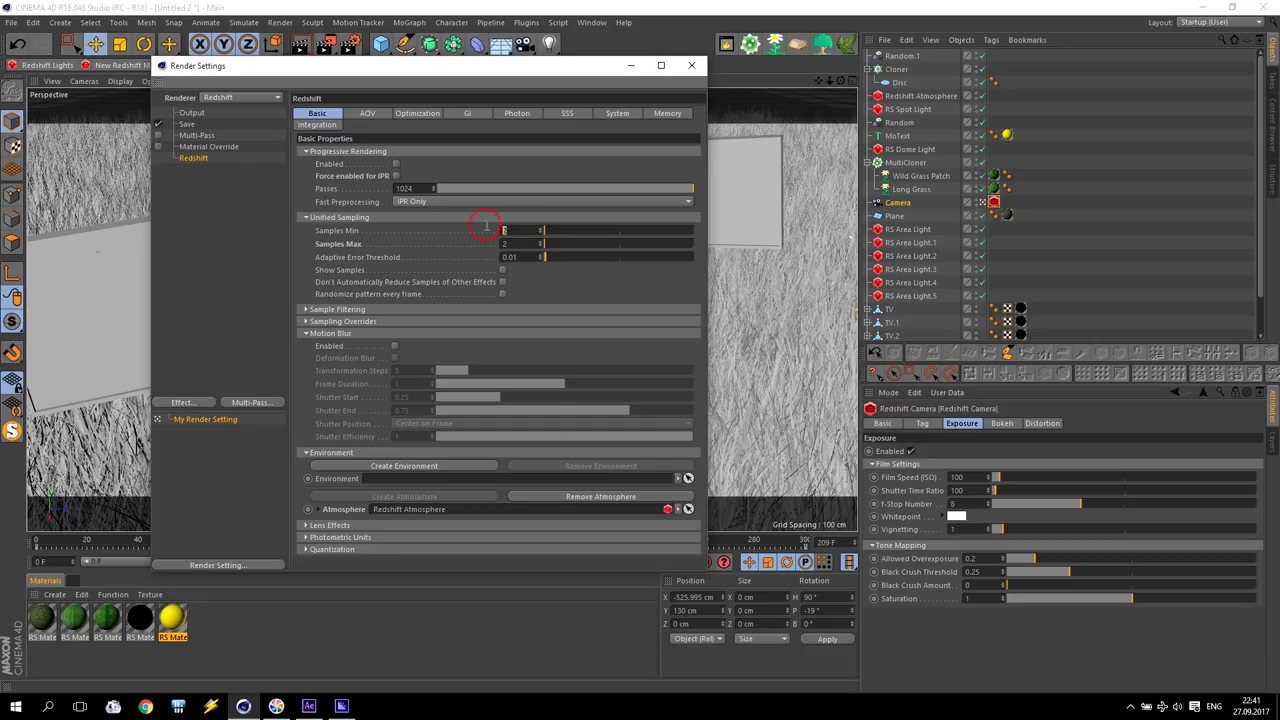
key("Tab")
type("32")
left_click(465, 242)
left_click(520, 229)
type("64")
left_click(691, 65)
left_click(325, 44)
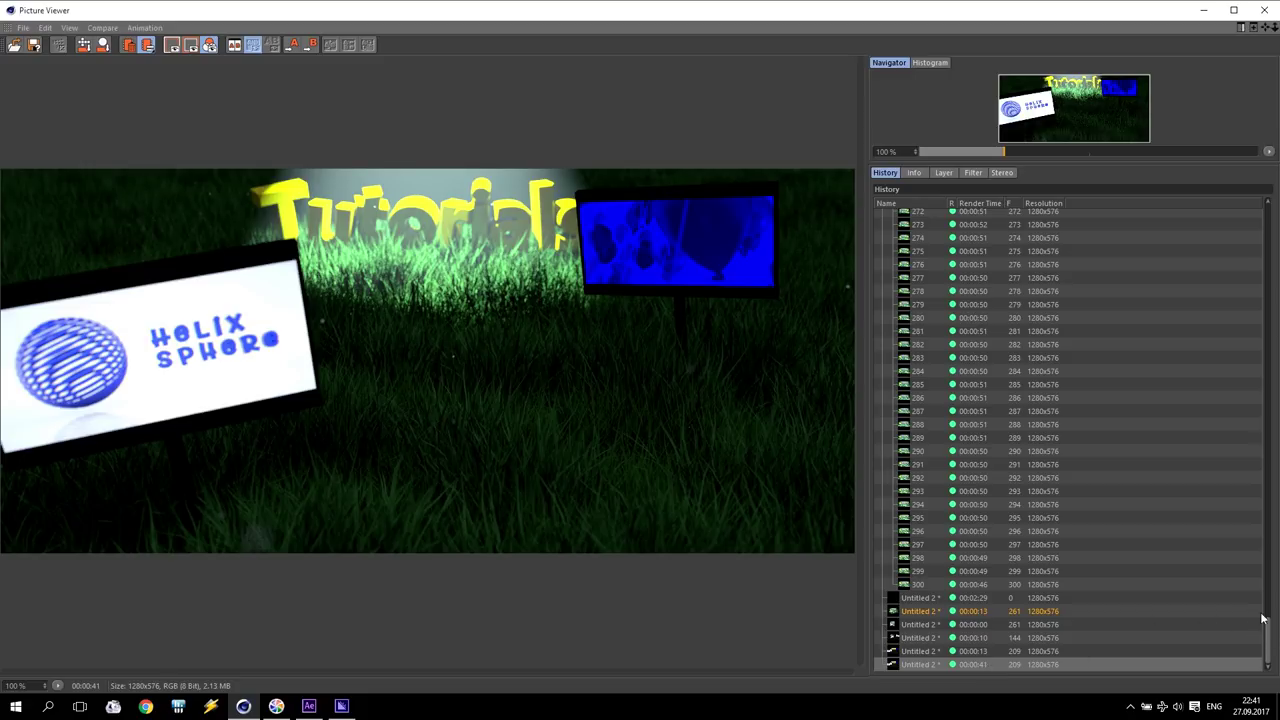
- Change the Render Settings save format from TIFF (PSD Layers) to PNG
left_click(1264, 10)
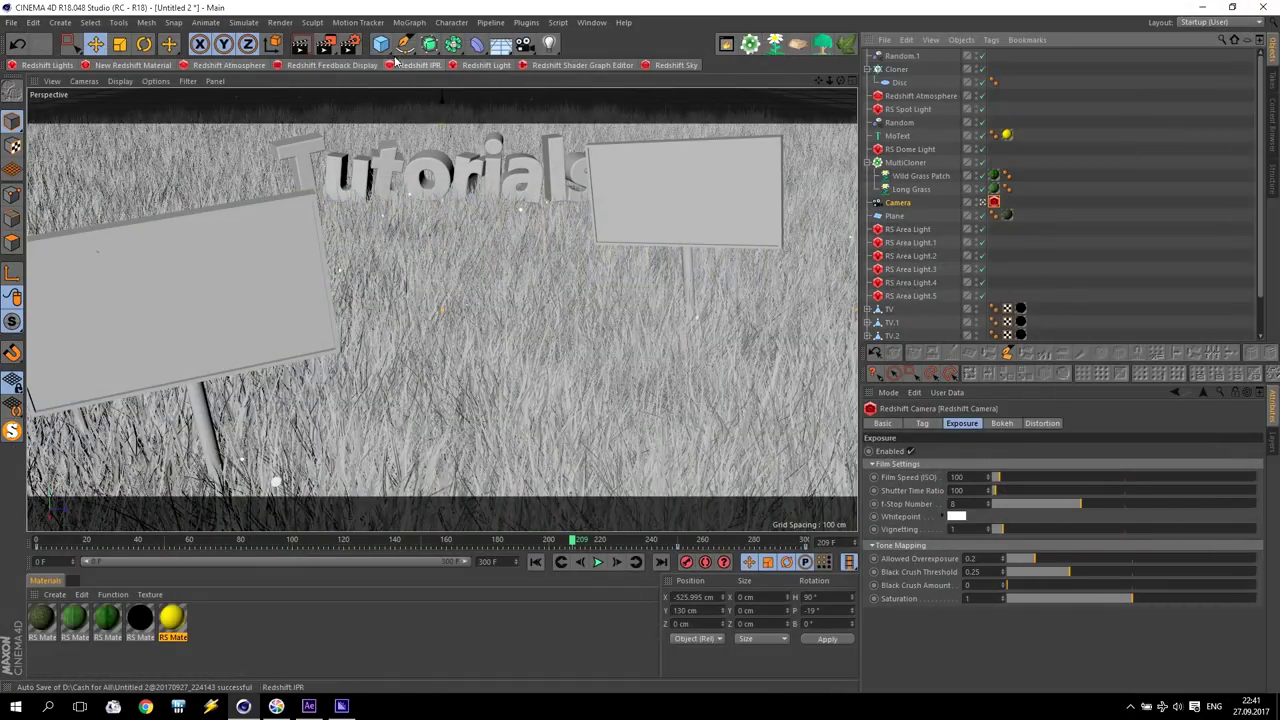
left_click(352, 45)
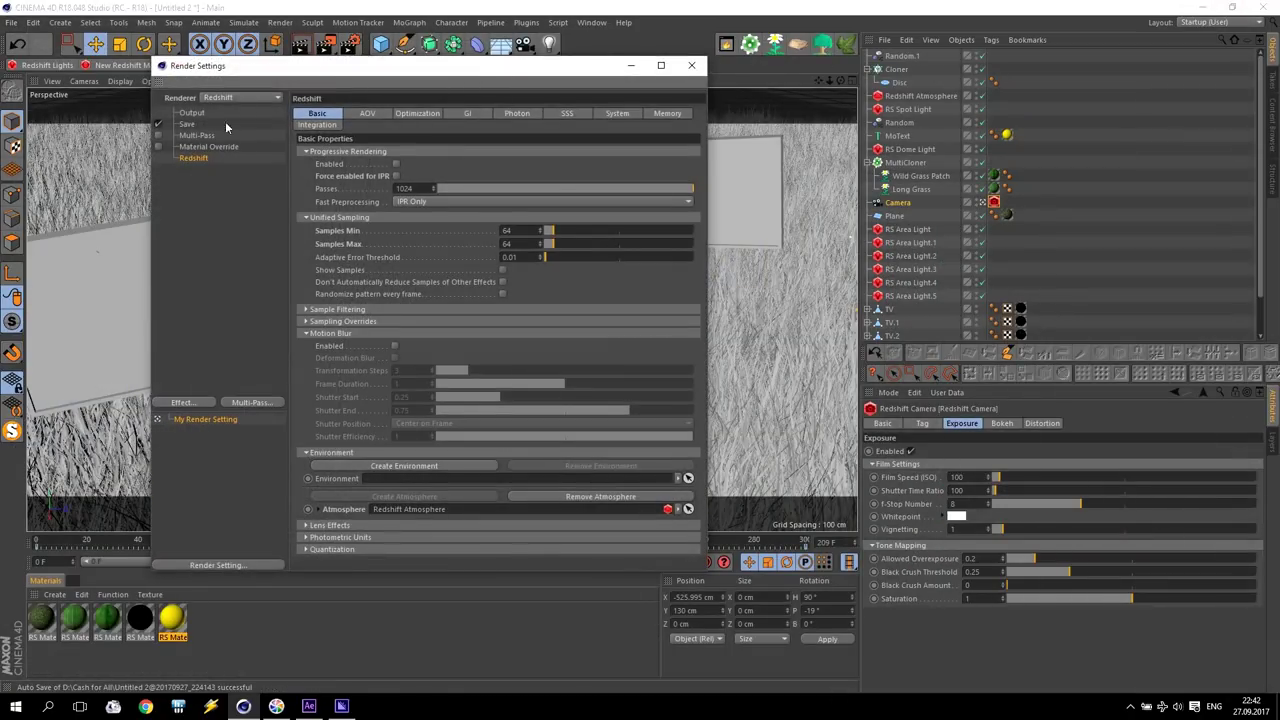
left_click(193, 115)
left_click(405, 251)
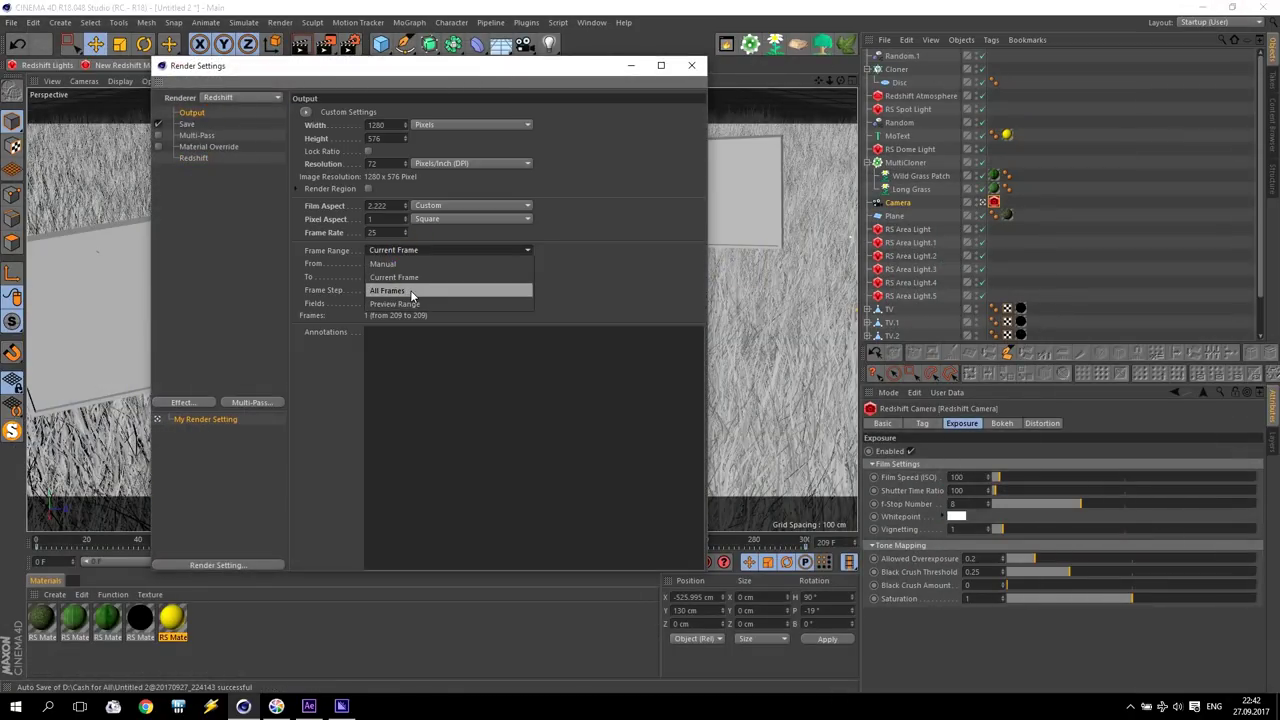
left_click(349, 142)
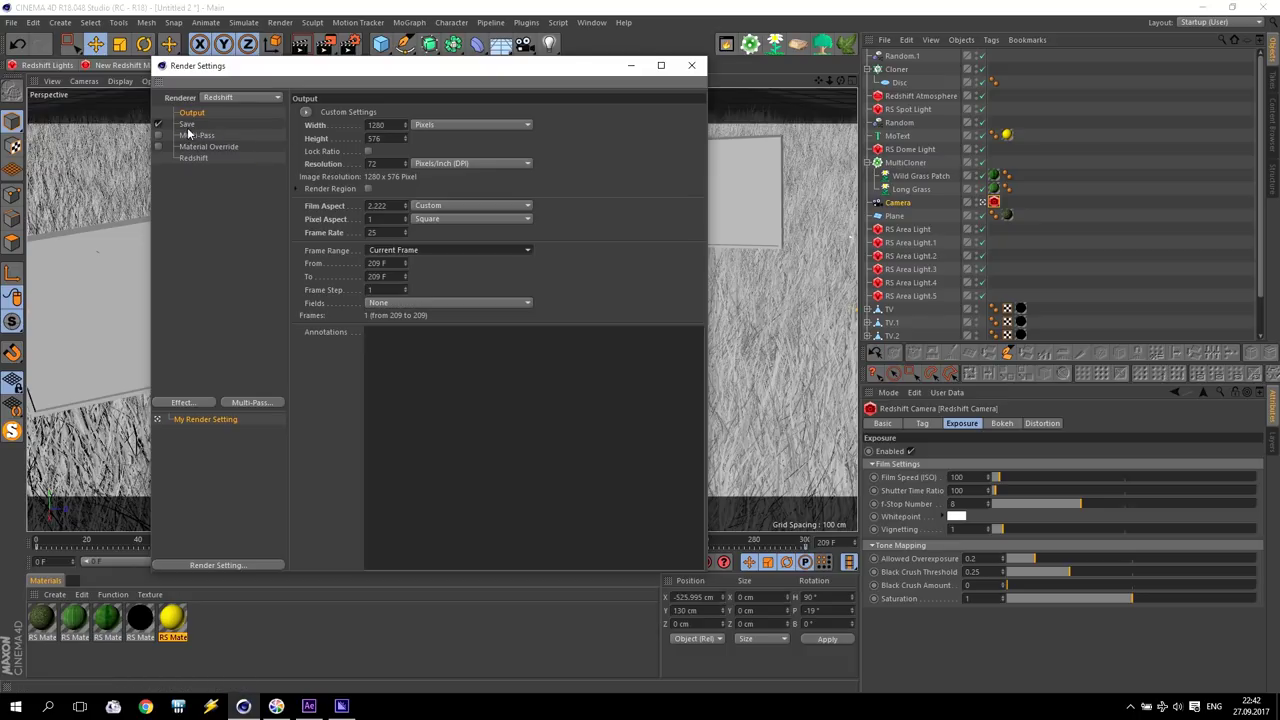
left_click(187, 125)
left_click(455, 149)
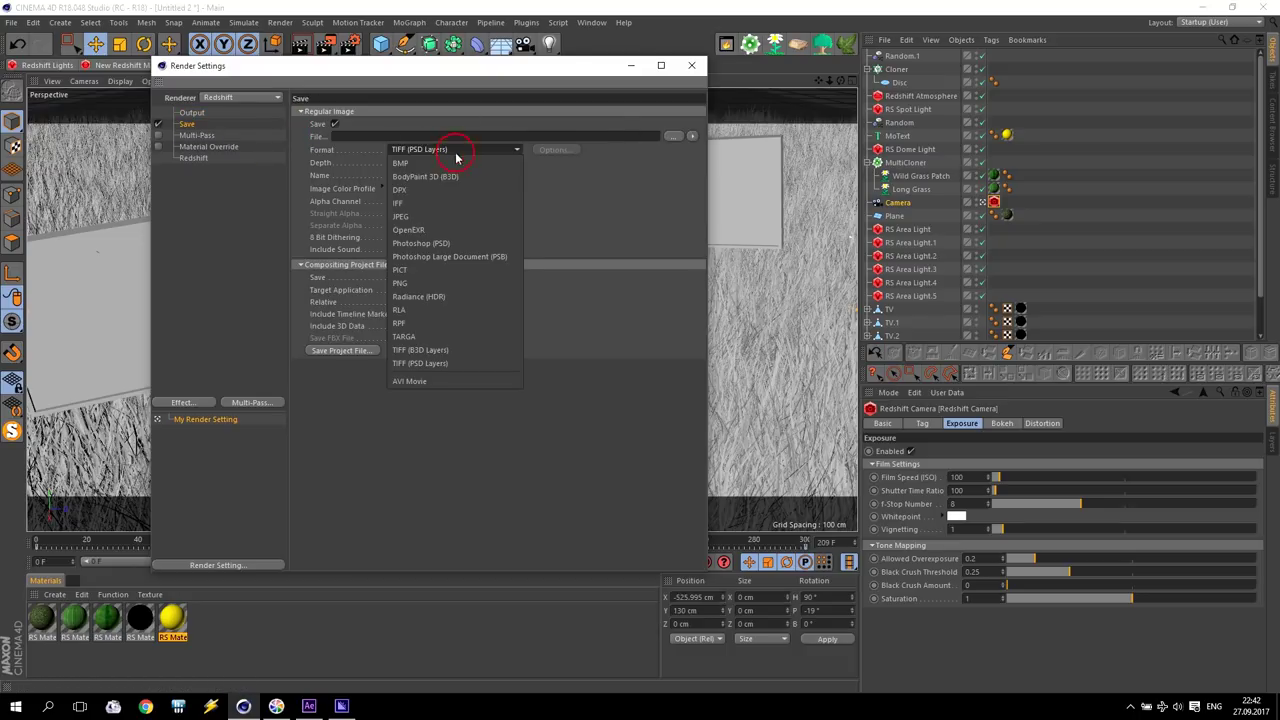
left_click(456, 287)
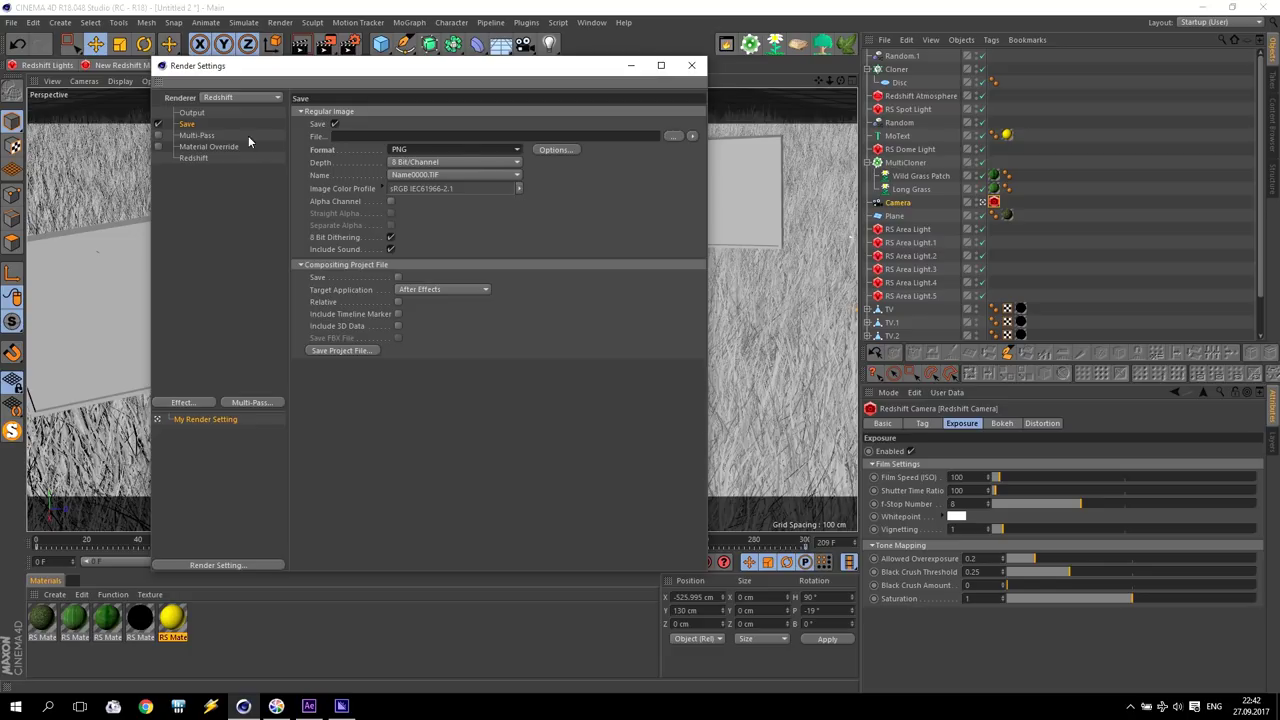
left_click(631, 66)
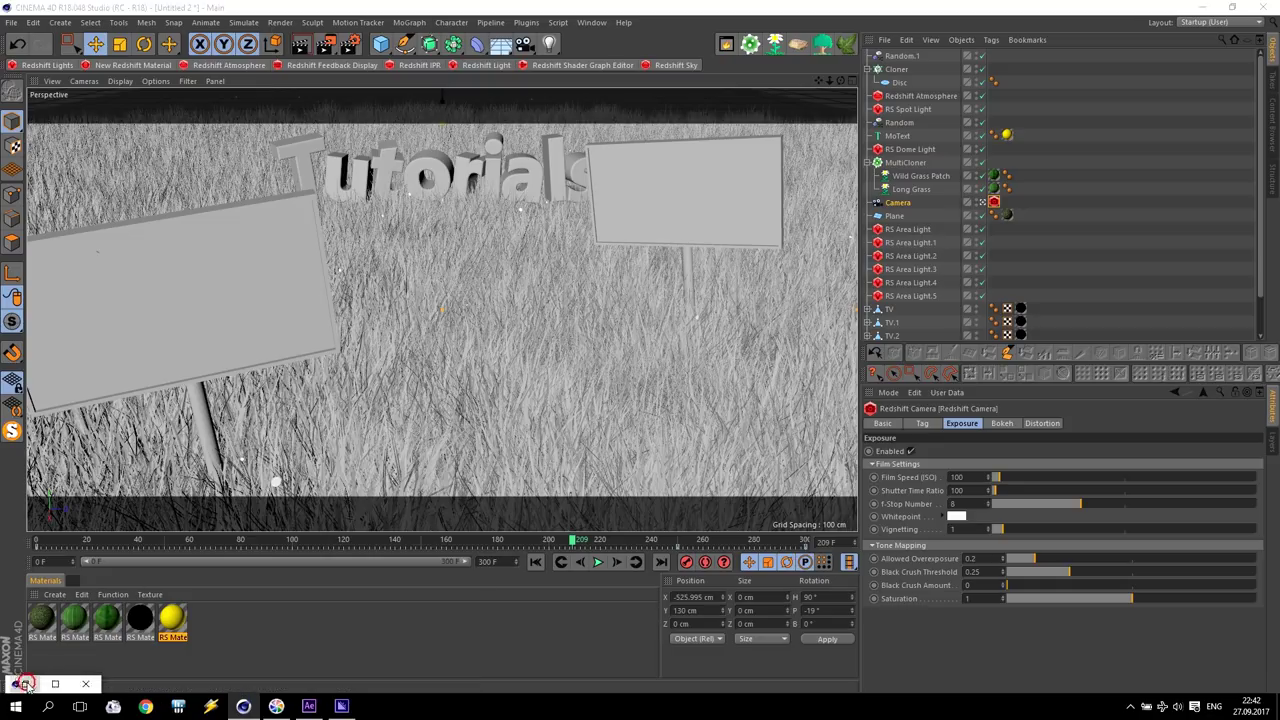
left_click(22, 684)
left_click(691, 66)
mouse_move(309, 706)
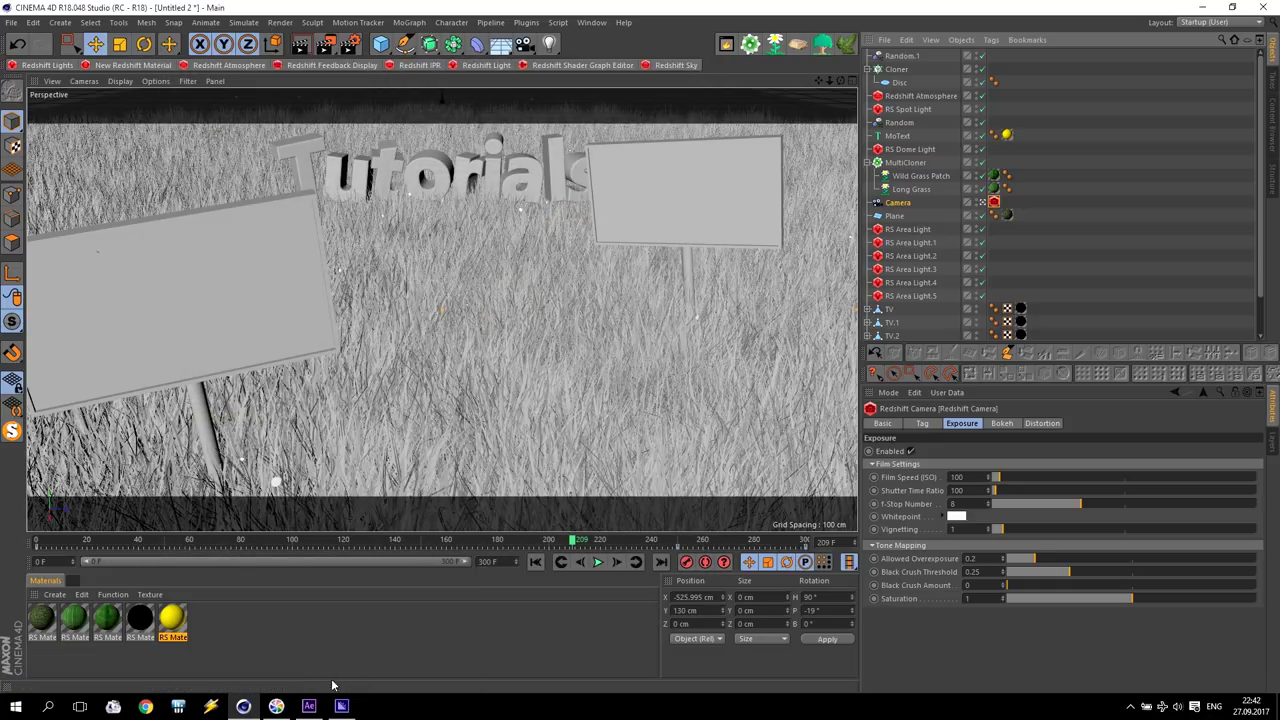
- In After Effects, select and delete all 12 existing project items
left_click(309, 707)
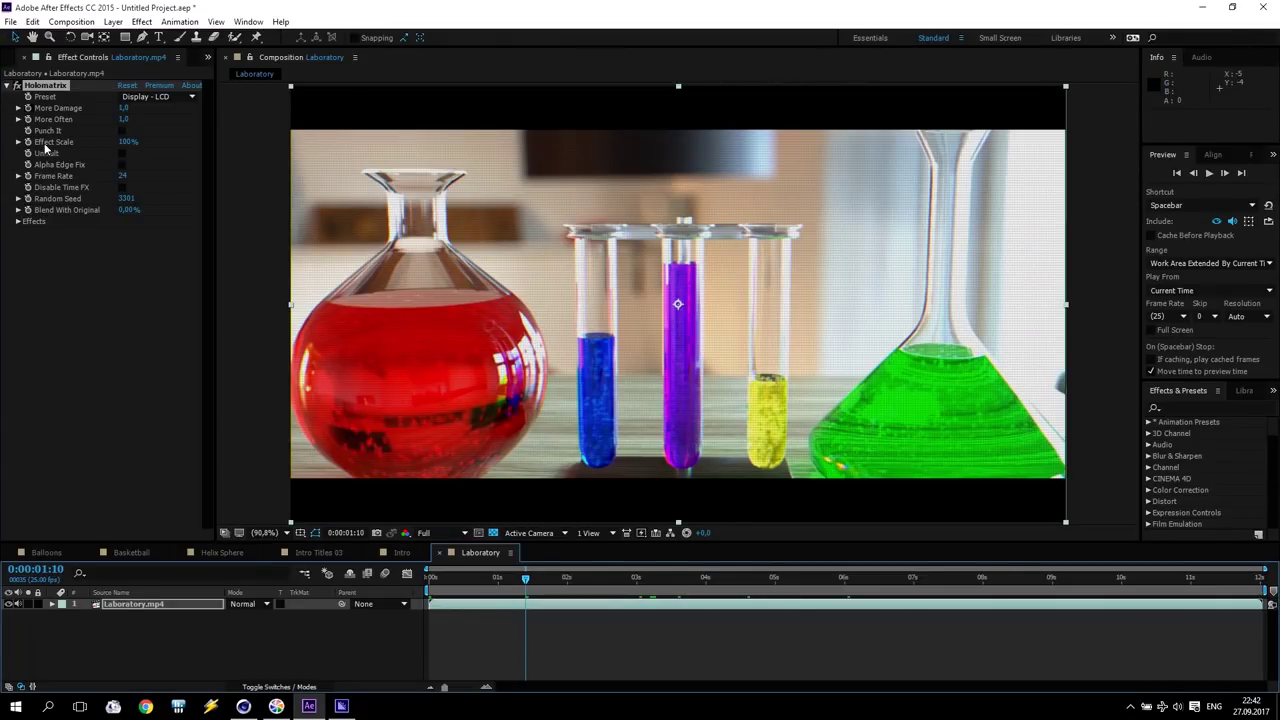
left_click(207, 57)
left_click(238, 71)
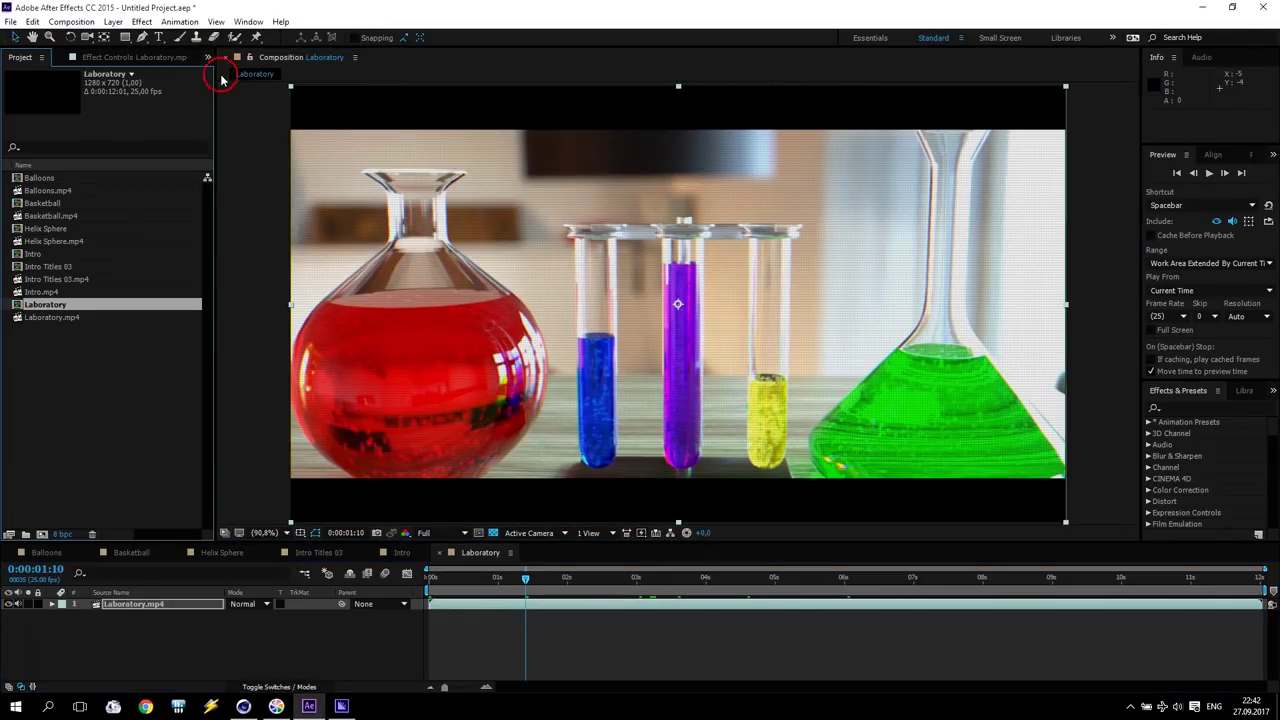
left_click_drag(83, 399, 30, 170)
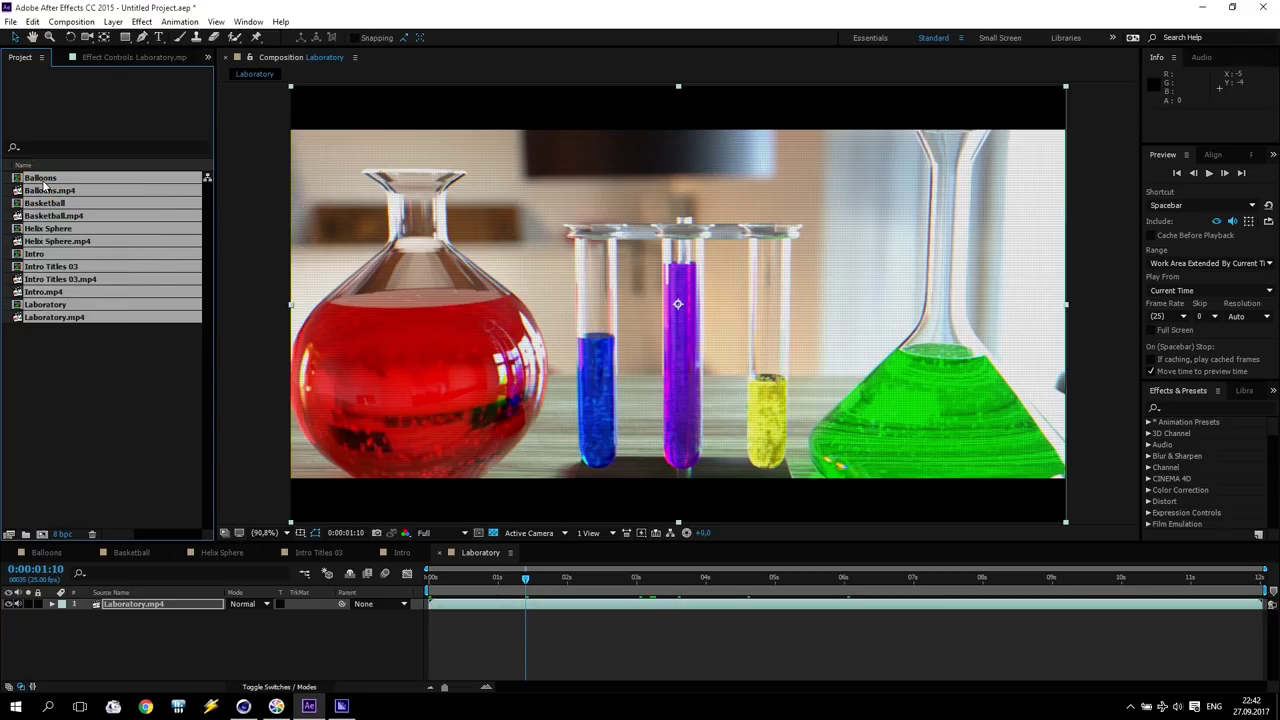
key("Delete")
left_click(707, 369)
- In the import window, browse to Desktop > Новая папка (4) and pick the first TVs frame
double_click(50, 207)
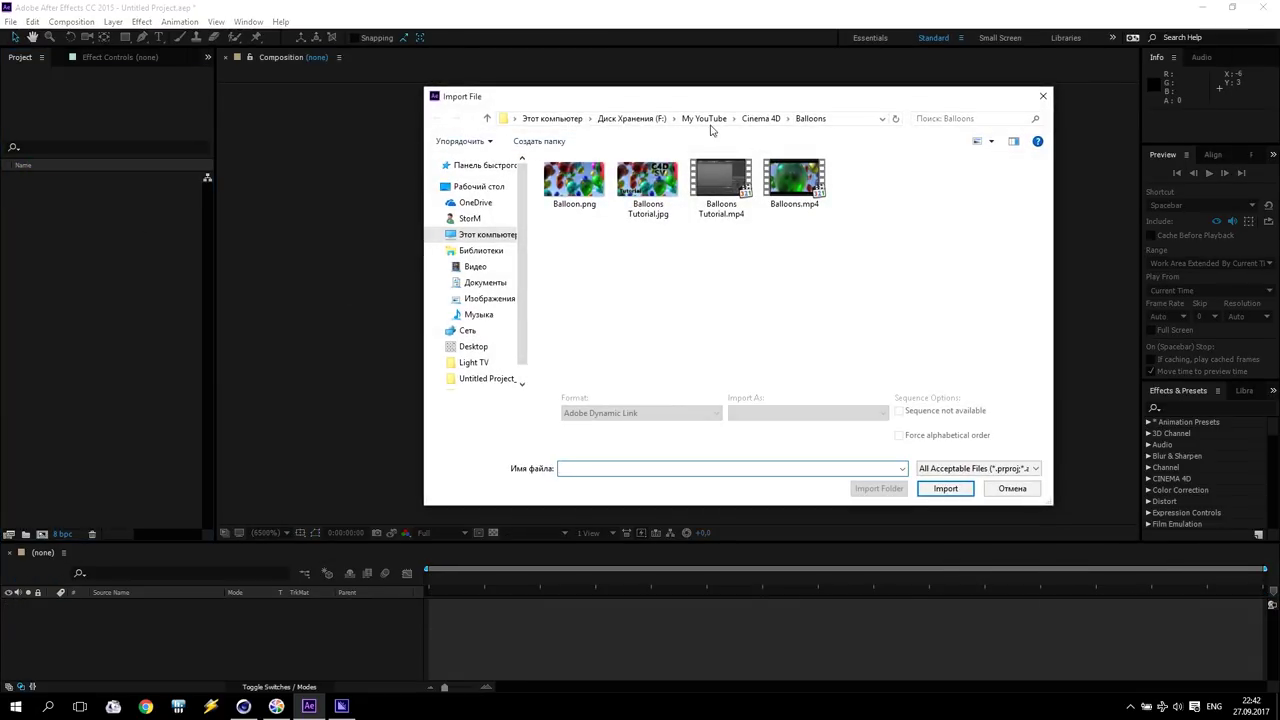
left_click(479, 187)
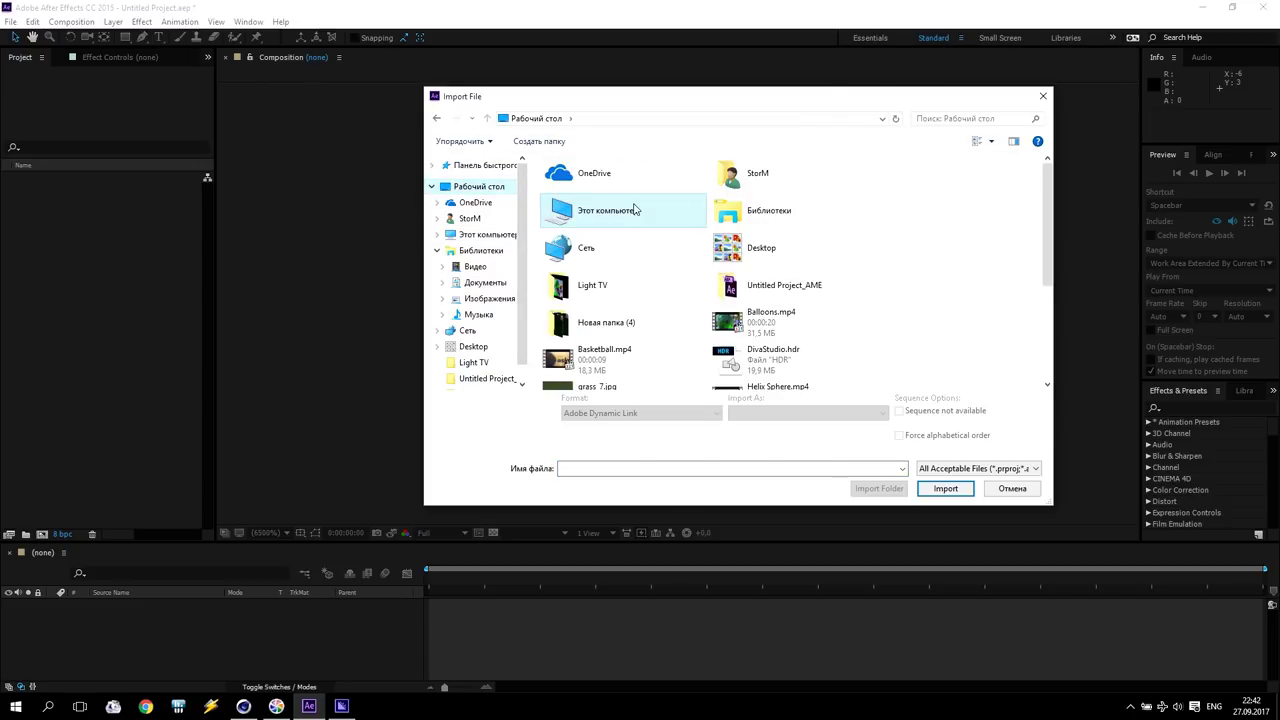
double_click(614, 334)
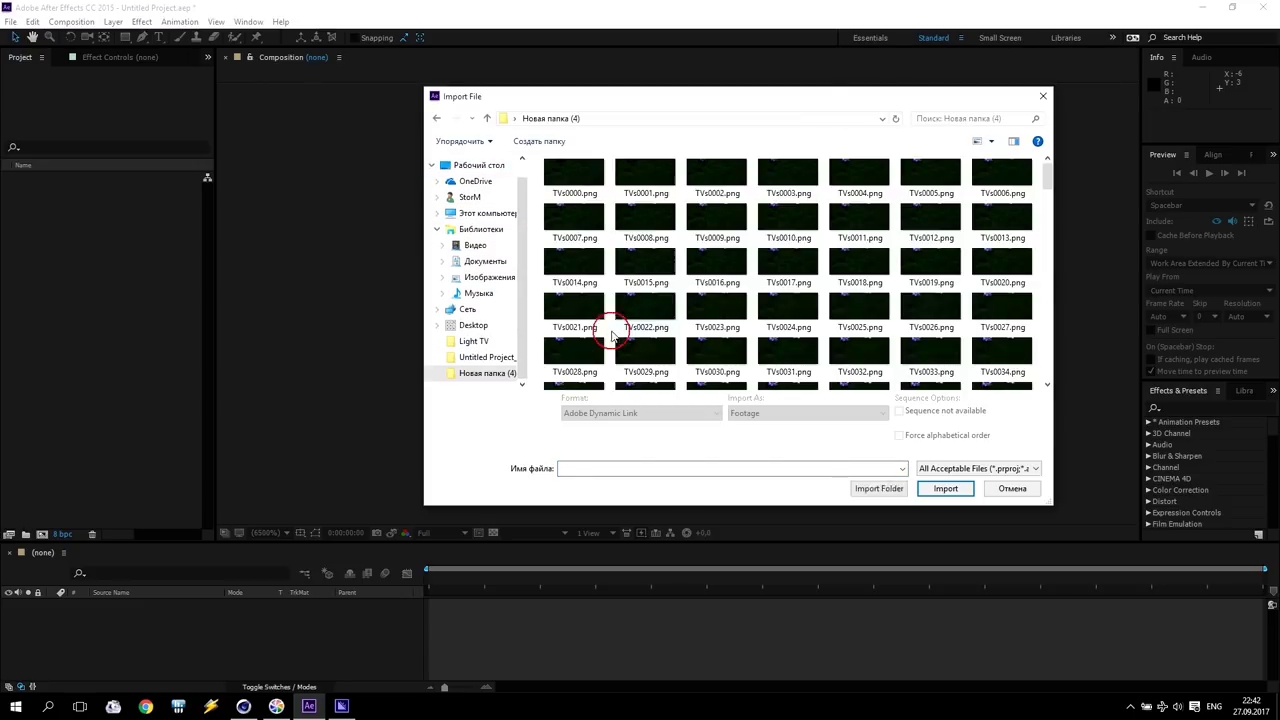
left_click(574, 176)
- Import TVs0000.png as a PNG sequence, make a TVs composition from it, and scrub to 3:12
left_click(945, 478)
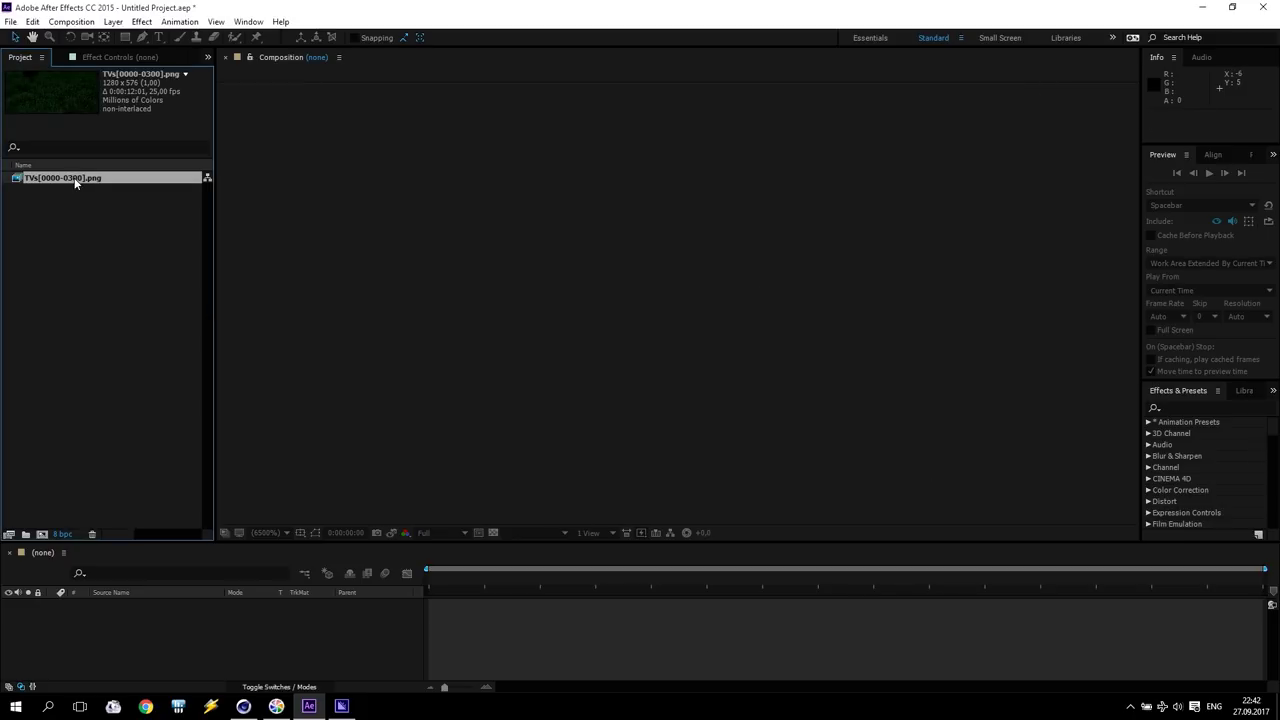
left_click_drag(45, 176, 41, 534)
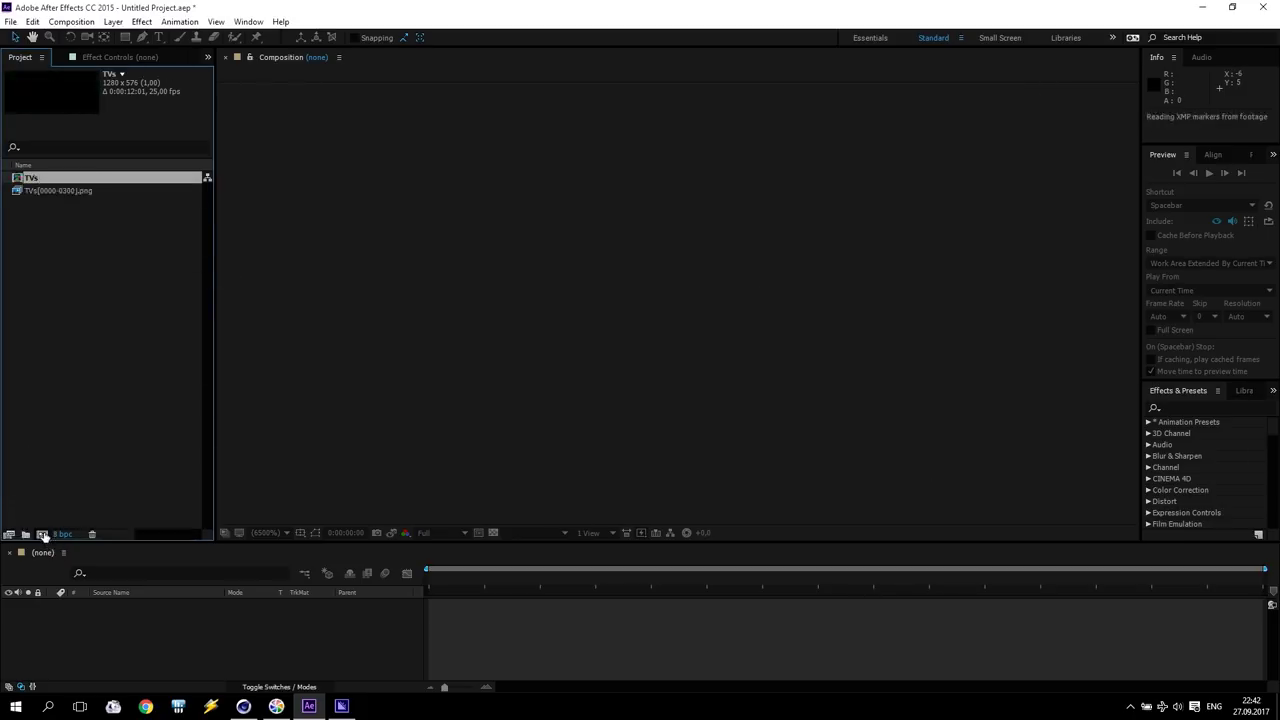
mouse_move(432, 578)
left_mouse_down()
mouse_move(897, 605)
mouse_move(697, 583)
mouse_move(414, 588)
left_mouse_up()
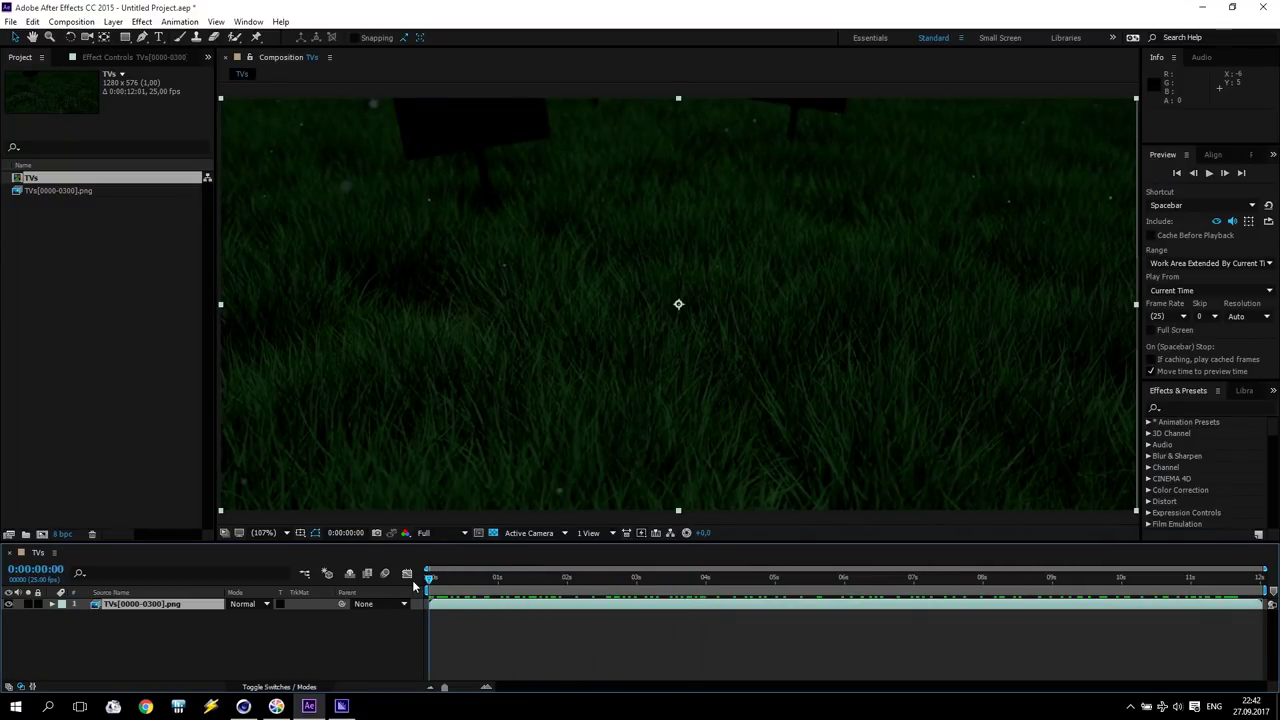
scroll(464, 427, "down", 1)
scroll(530, 350, "down", 2)
scroll(597, 258, "up", 2)
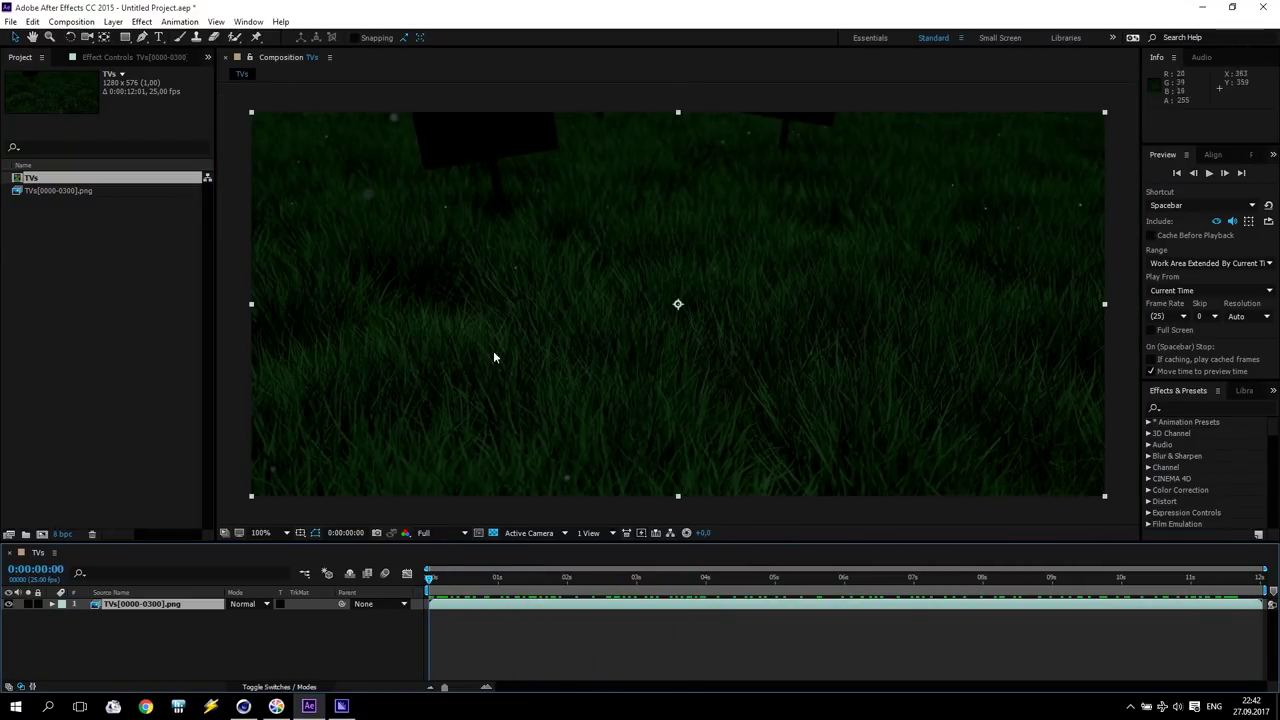
left_click_drag(627, 582, 671, 586)
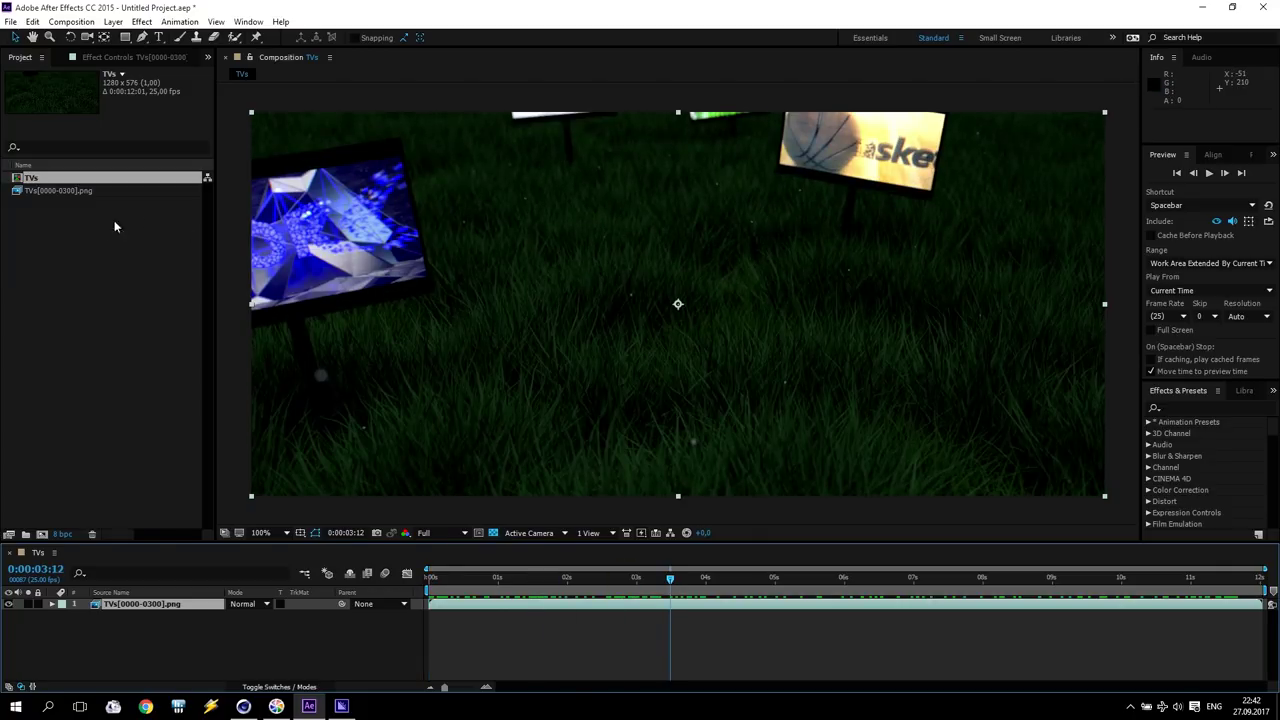
- Import Balloons, Basketball, Helix Sphere, Intro Titles 03, Intro and Laboratory mp4 files from the Desktop
double_click(52, 251)
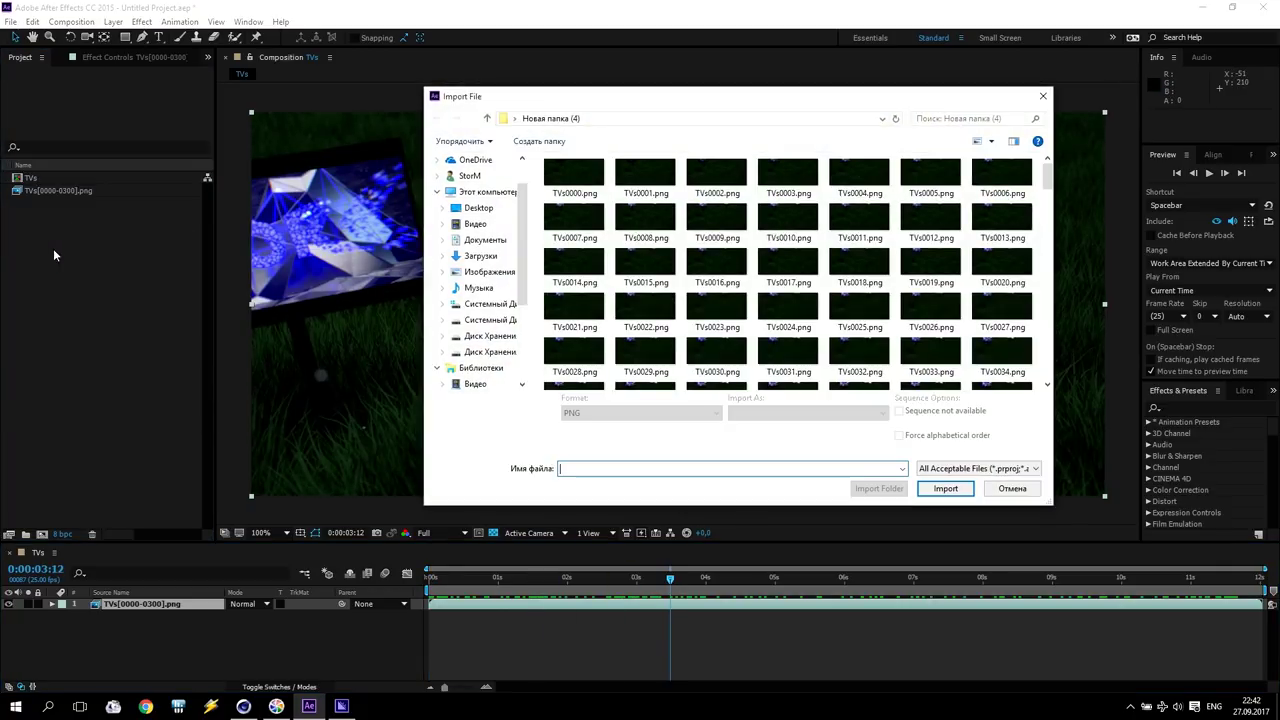
left_click(478, 207)
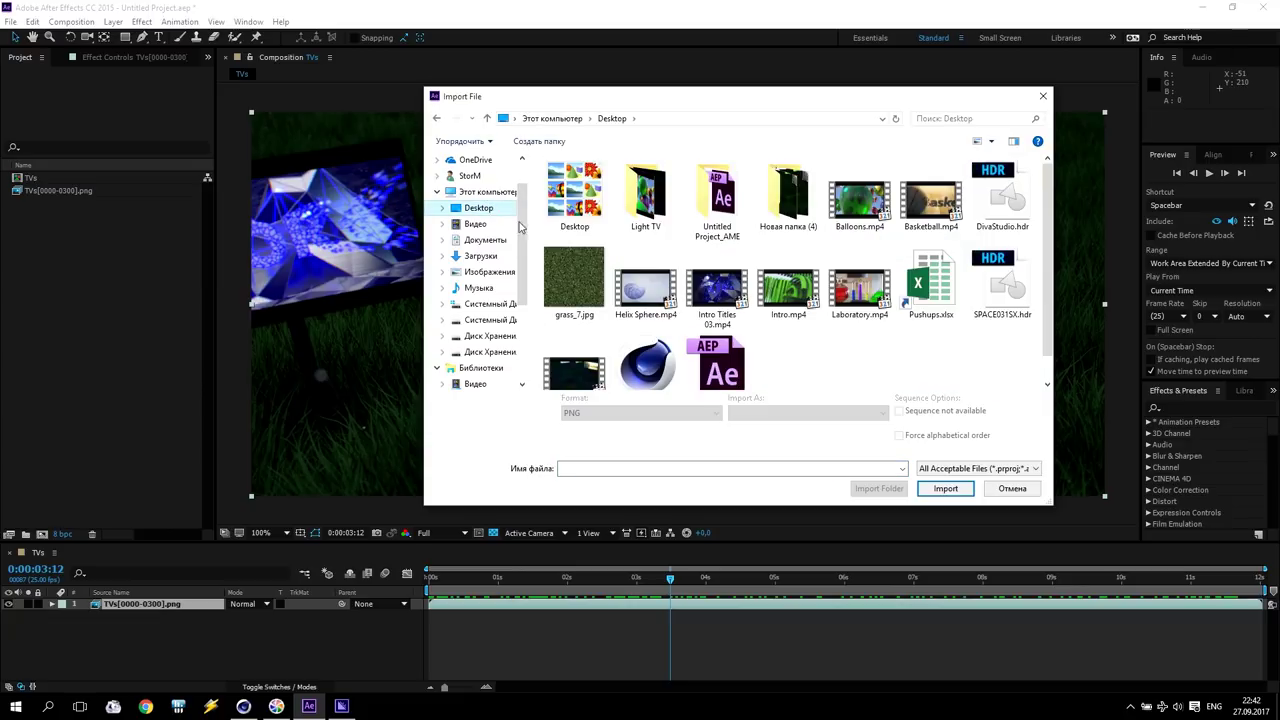
left_click(858, 205)
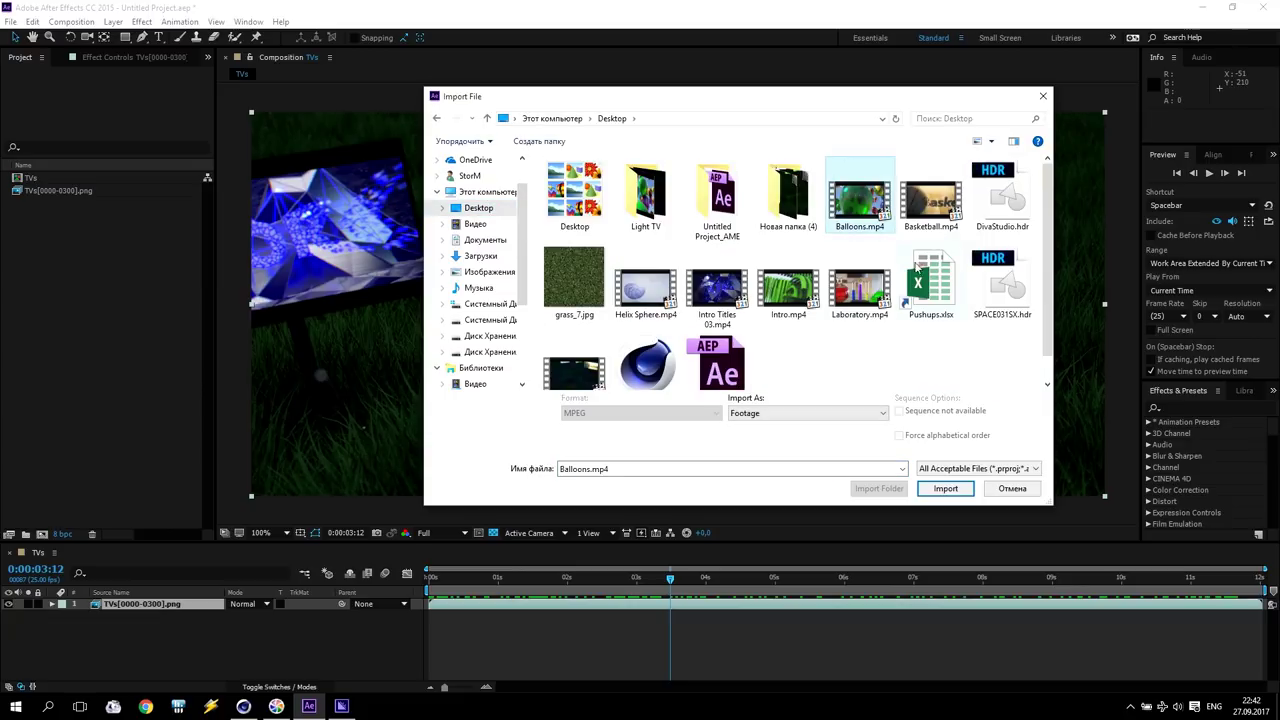
left_click(932, 206, "ctrl")
left_click(660, 290, "ctrl")
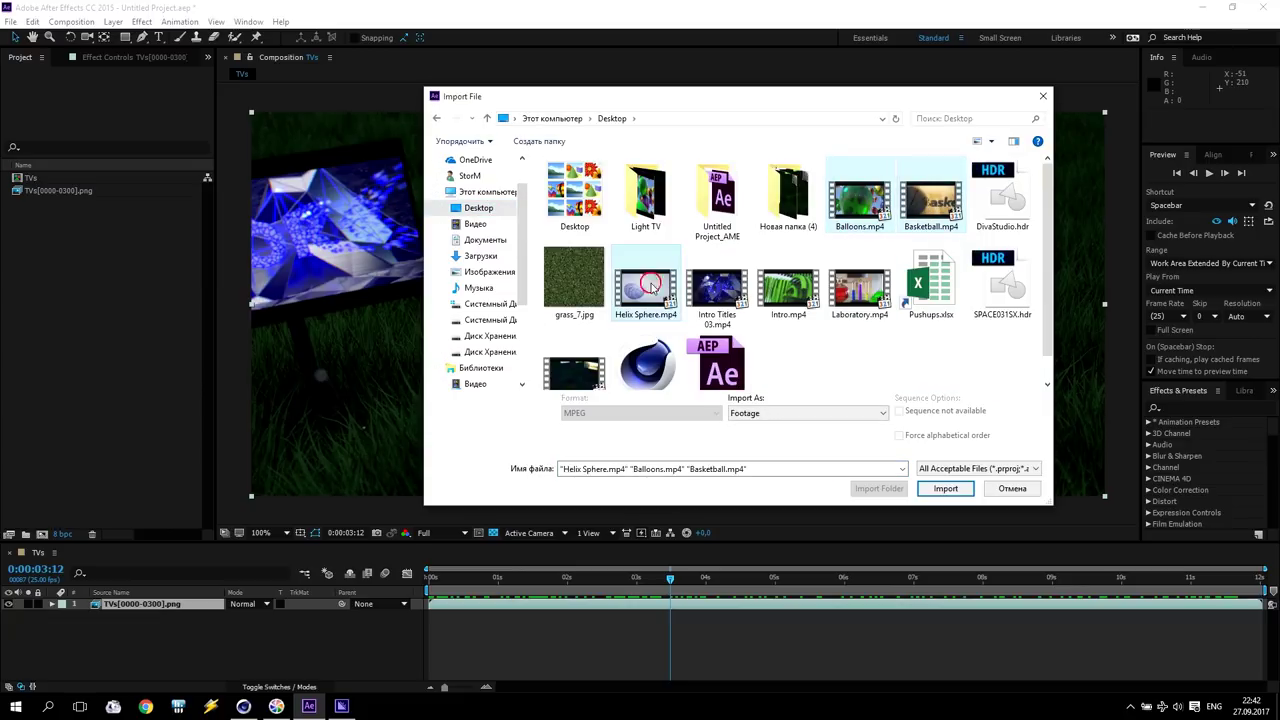
left_click(724, 283, "ctrl")
left_click(788, 290, "ctrl")
left_click(858, 290, "ctrl")
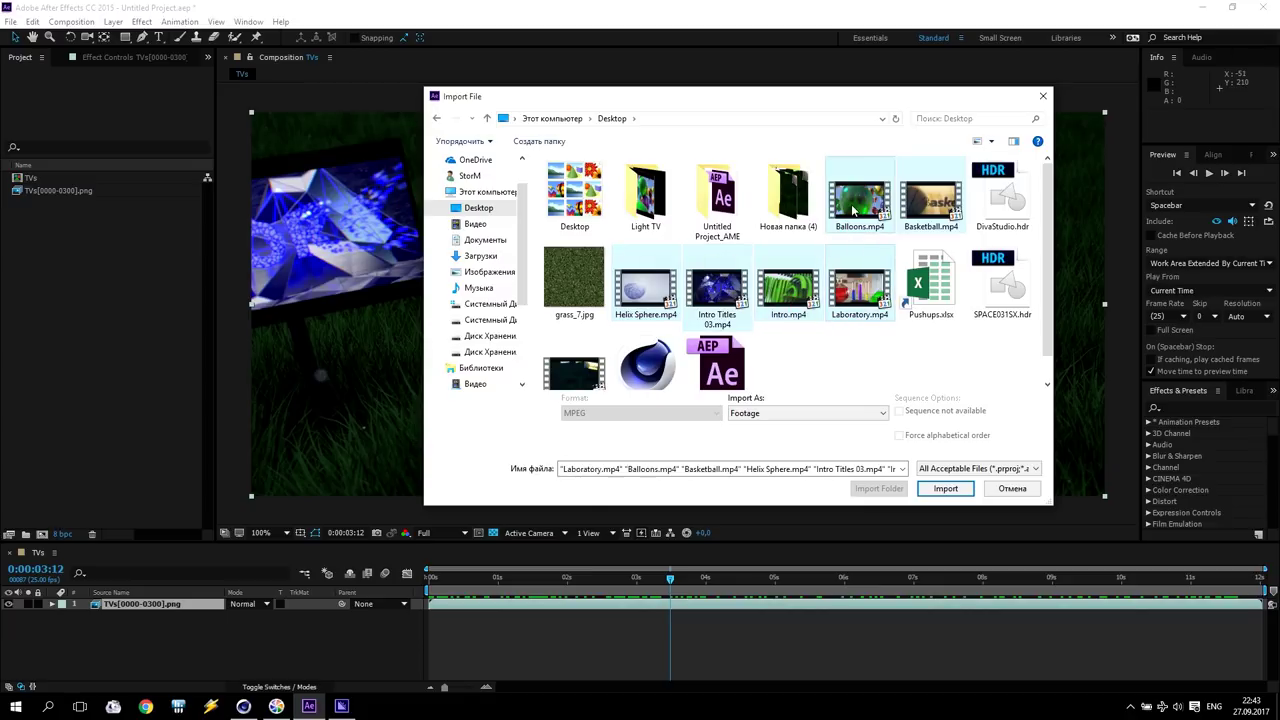
left_click(940, 489)
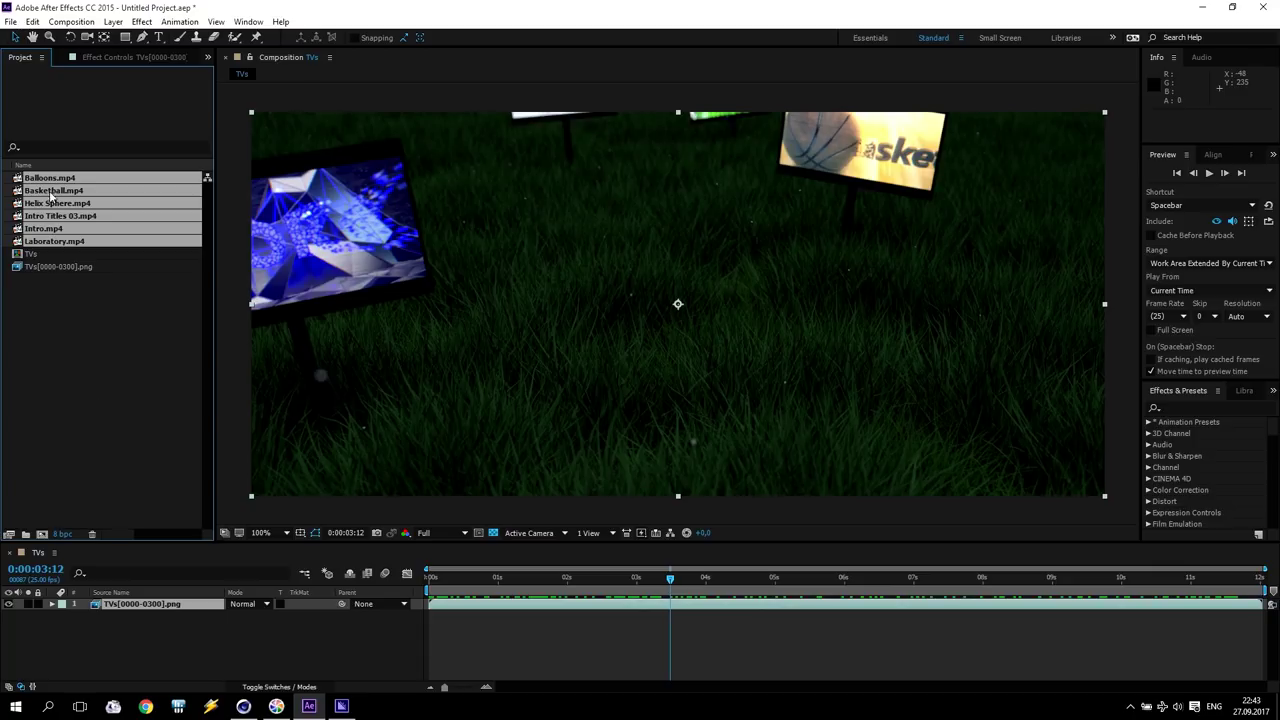
- Add the six clips beneath the TVs PNG sequence and switch off video for layers 2–7
left_click_drag(50, 177, 106, 623)
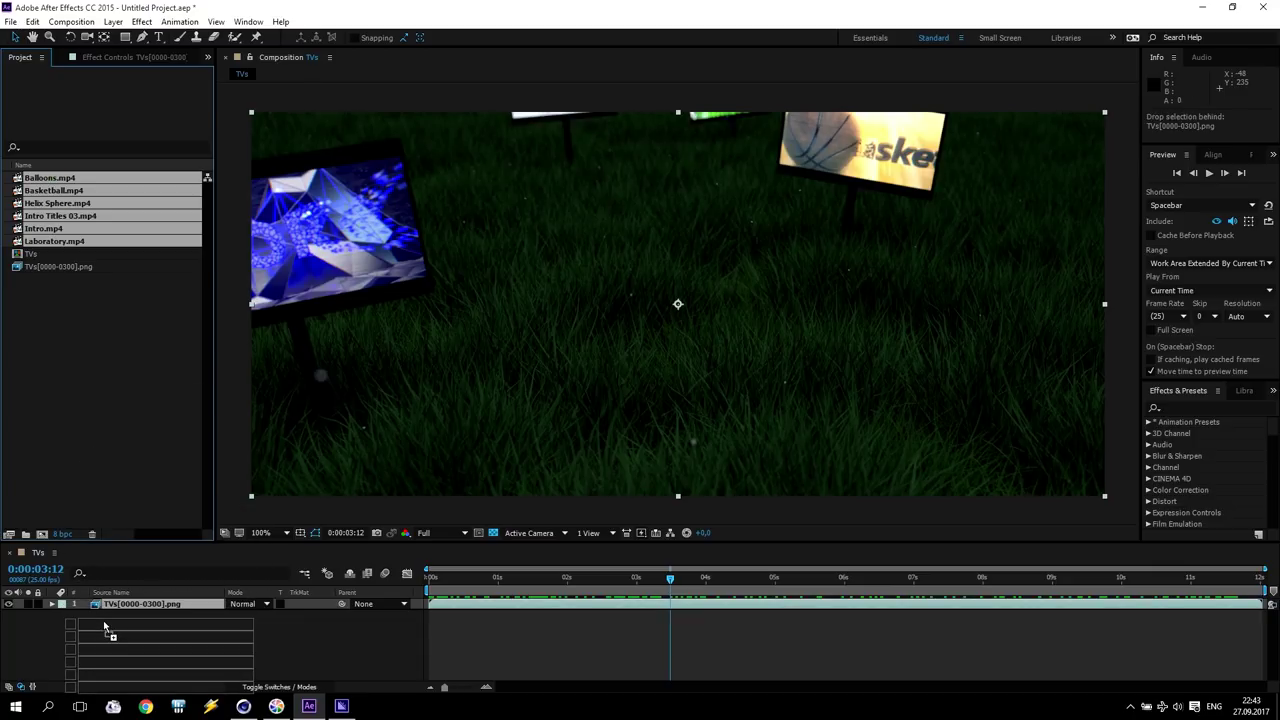
left_click_drag(500, 543, 541, 362)
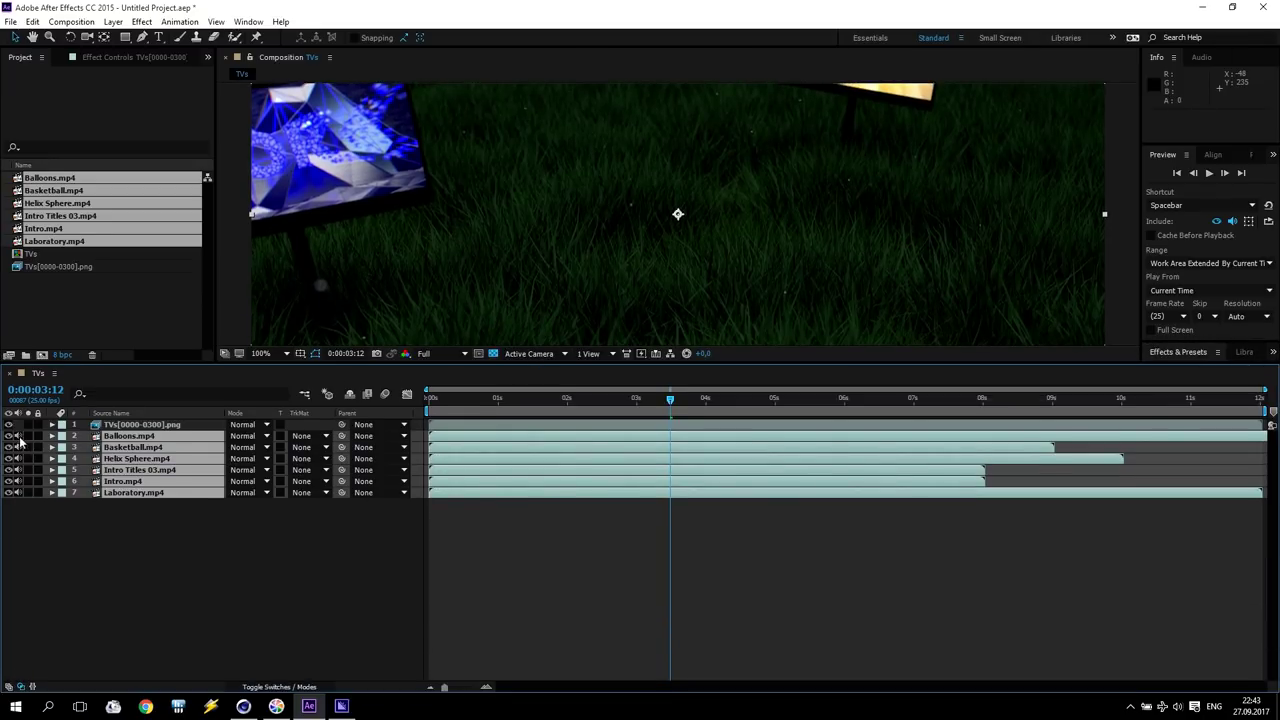
left_click(38, 512)
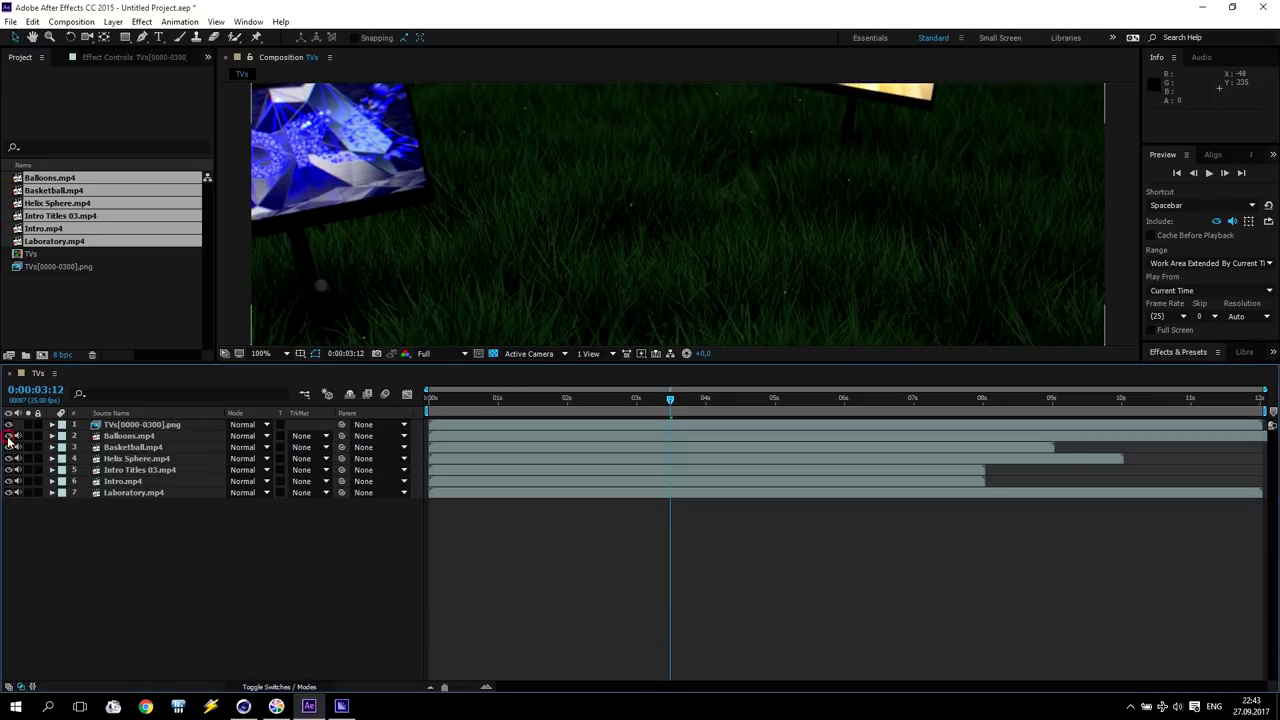
left_click_drag(6, 456, 8, 500)
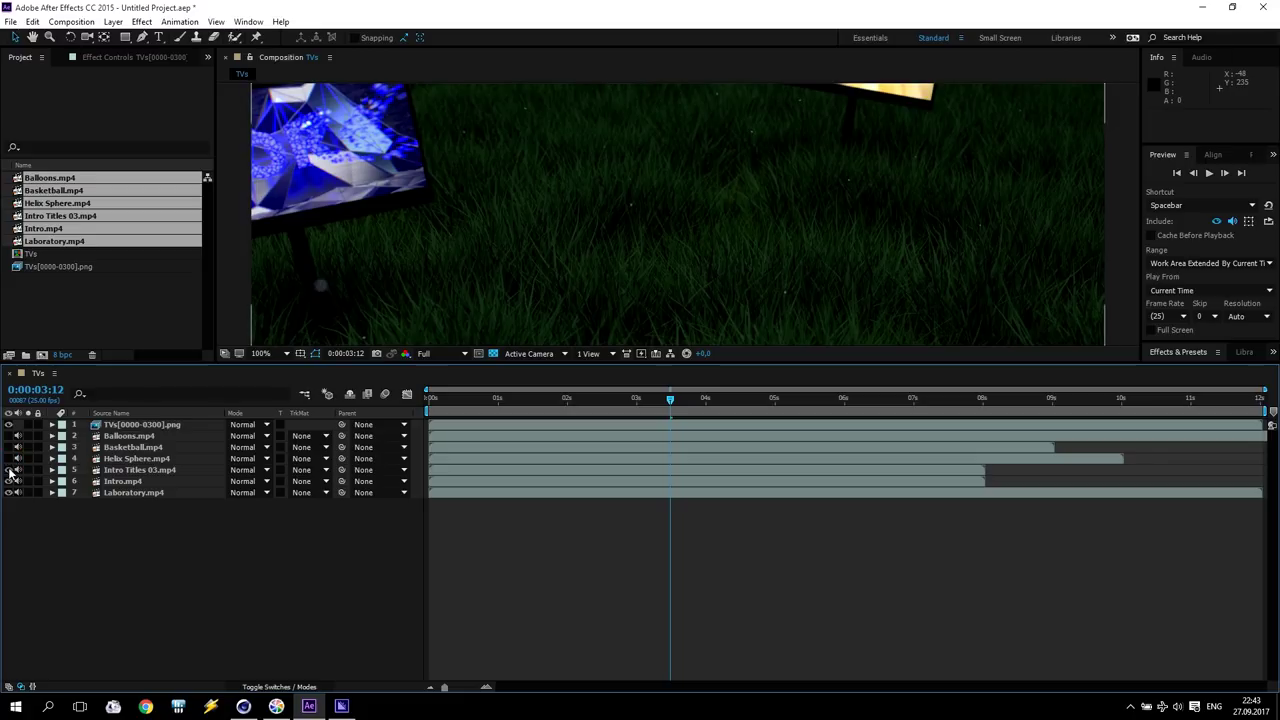
left_click(8, 493)
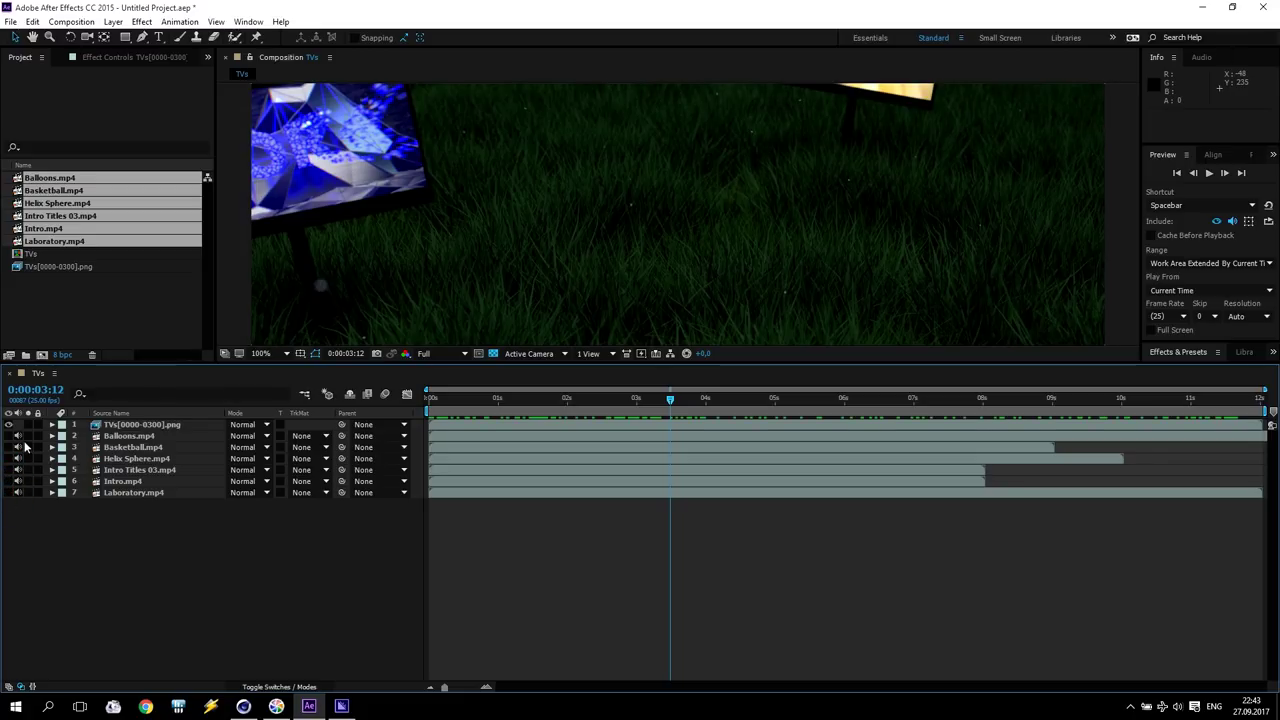
left_click_drag(670, 399, 428, 425)
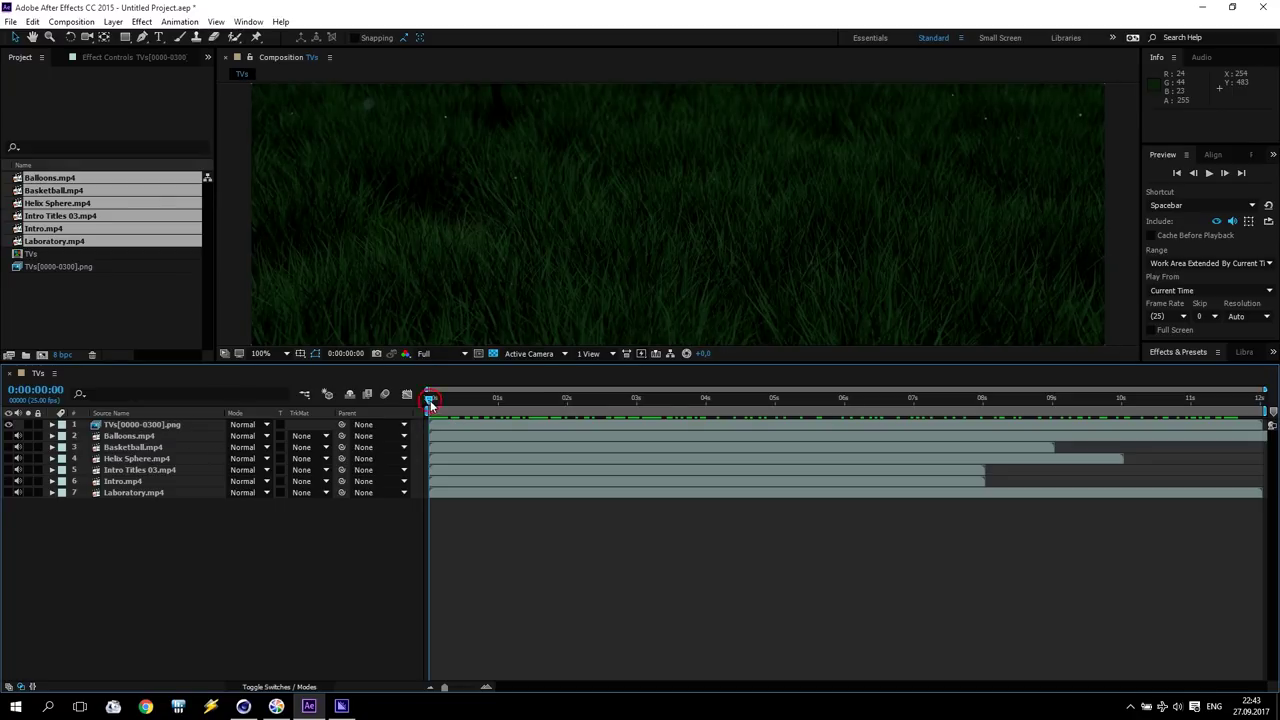
left_click_drag(430, 400, 815, 403)
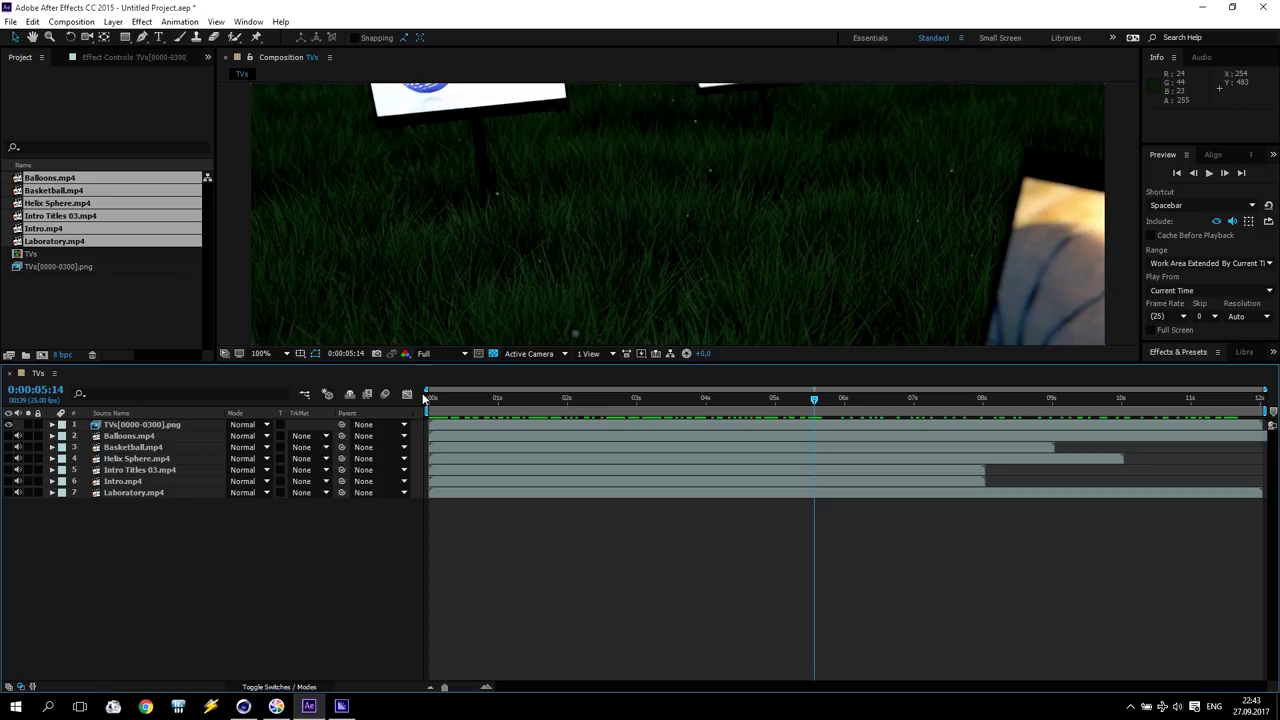
left_click_drag(814, 398, 429, 400)
scroll(611, 289, "down", 2)
left_click(467, 398)
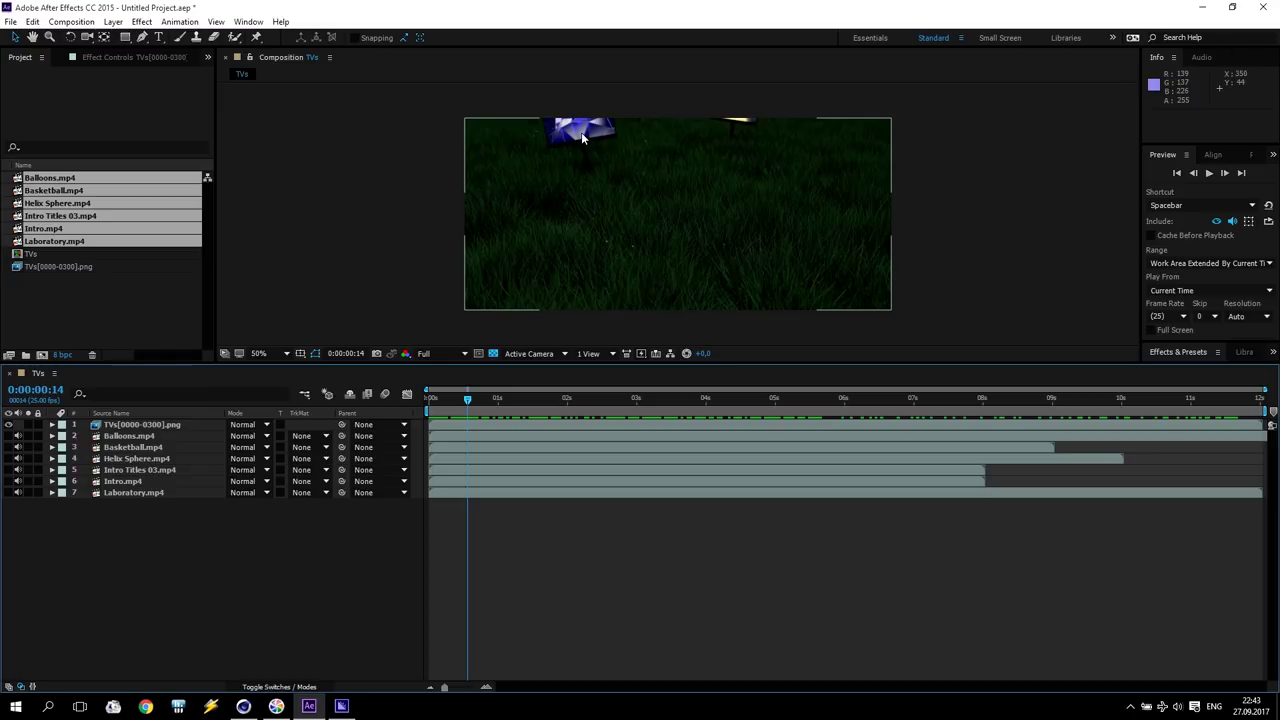
left_click_drag(467, 399, 668, 420)
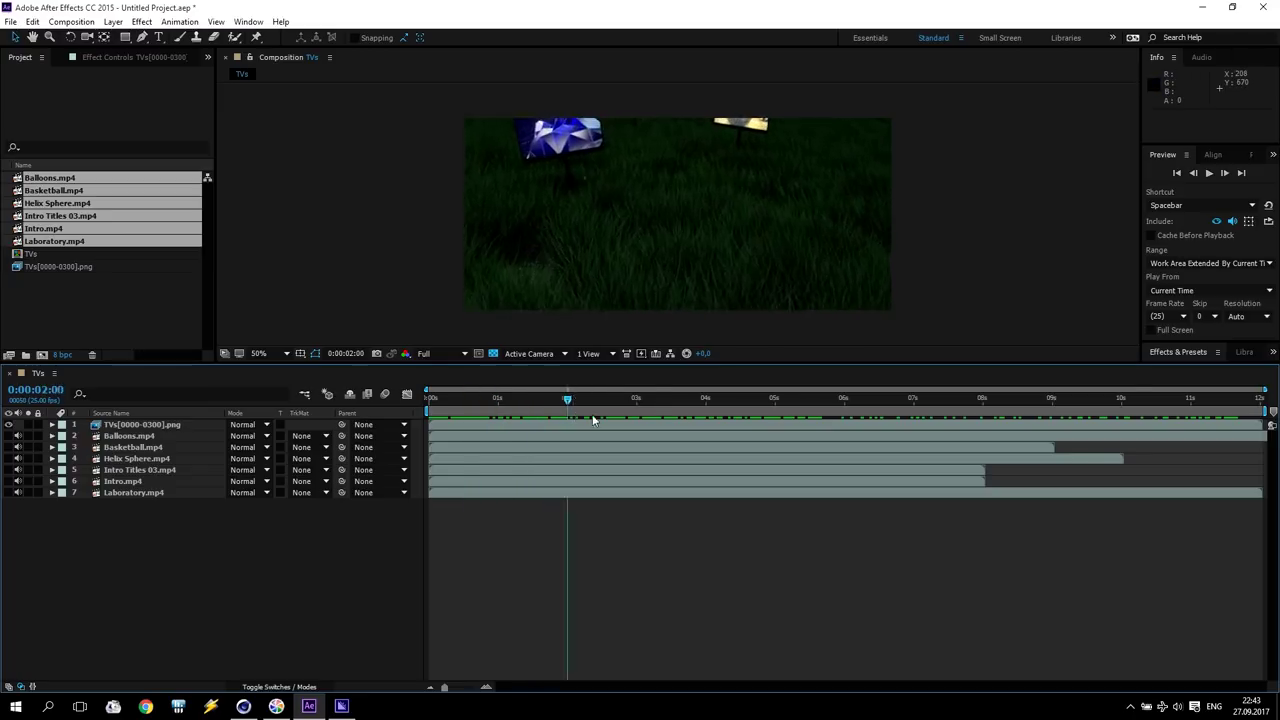
left_click(150, 469)
left_click_drag(150, 470, 145, 436)
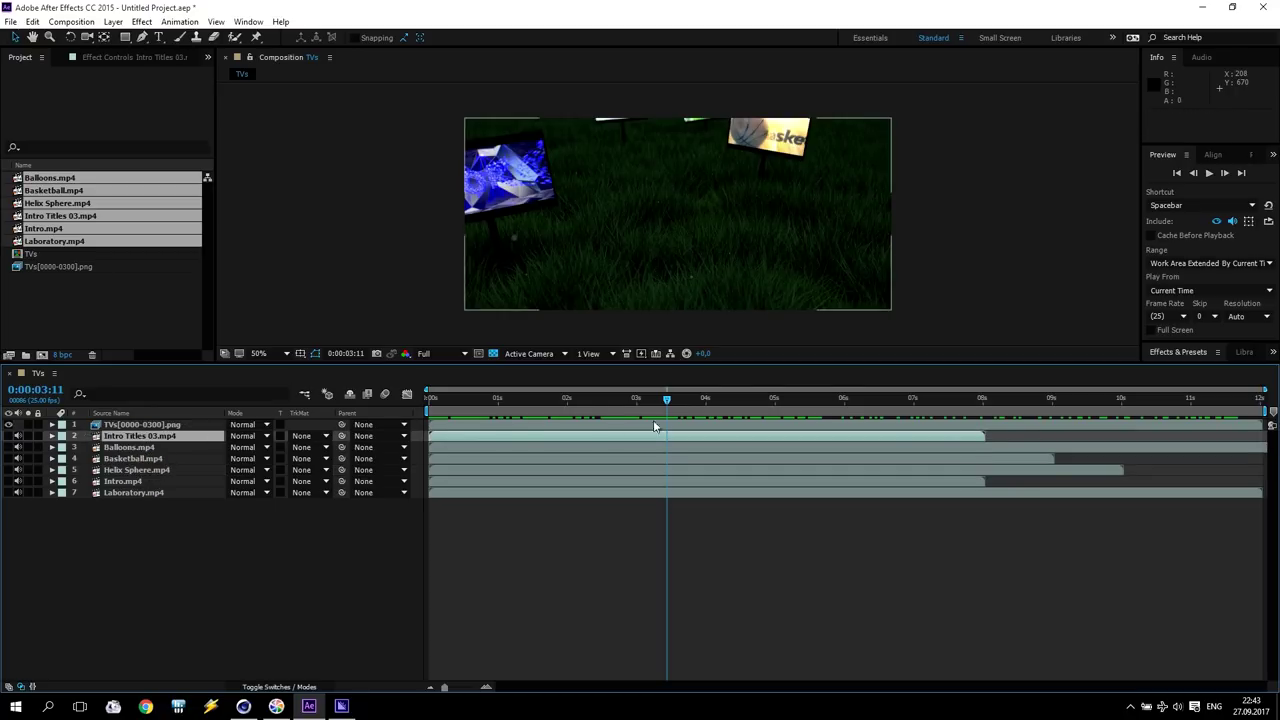
left_click_drag(667, 399, 786, 399)
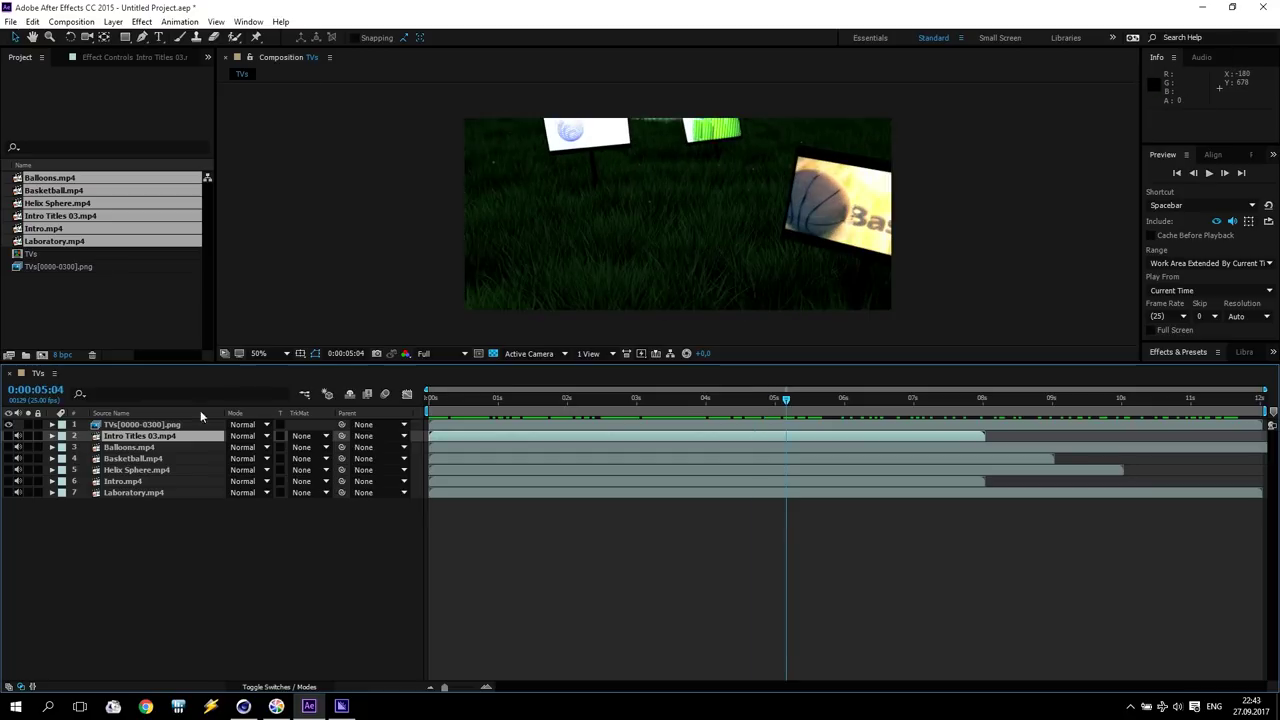
left_click_drag(136, 460, 135, 447)
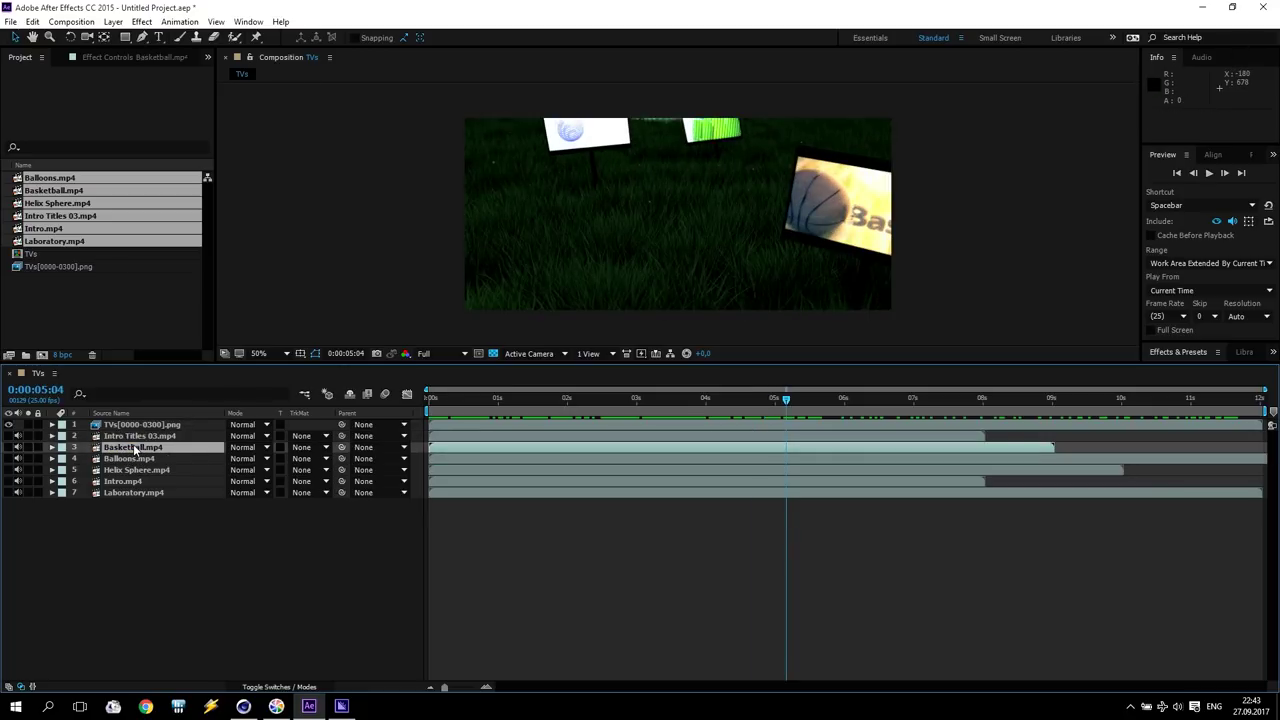
left_click_drag(786, 399, 871, 399)
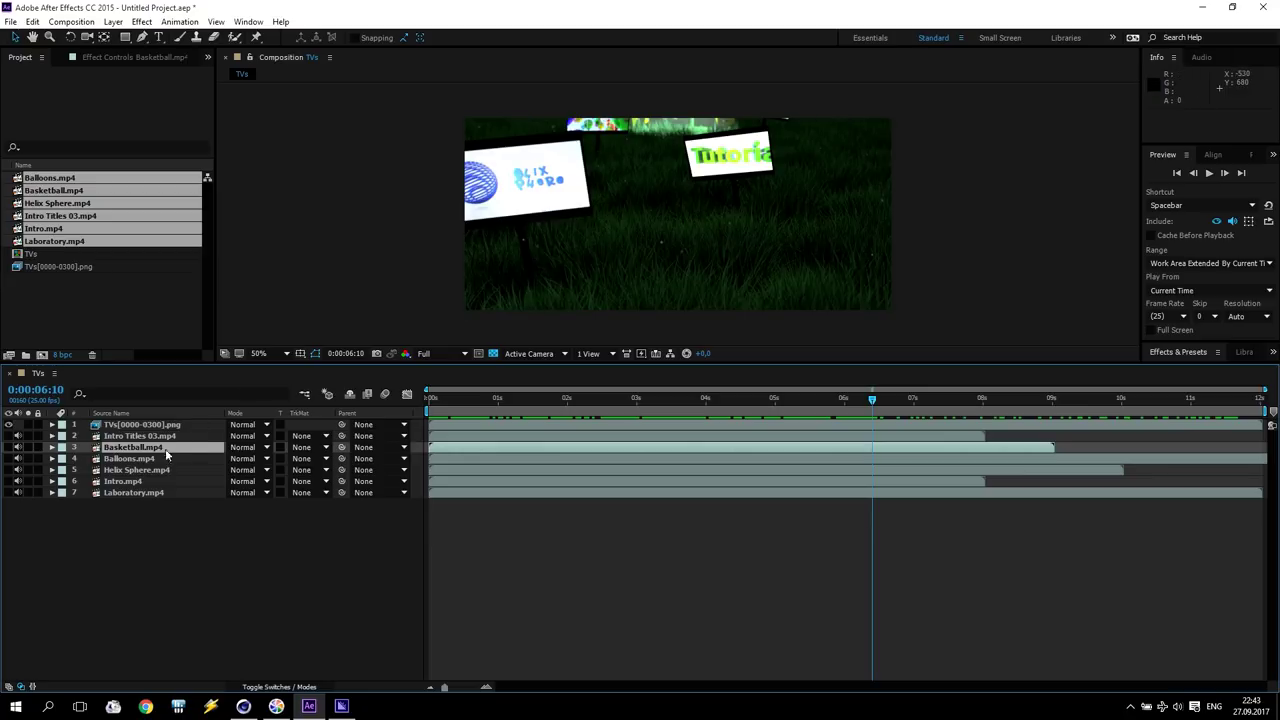
left_click_drag(144, 467, 136, 477)
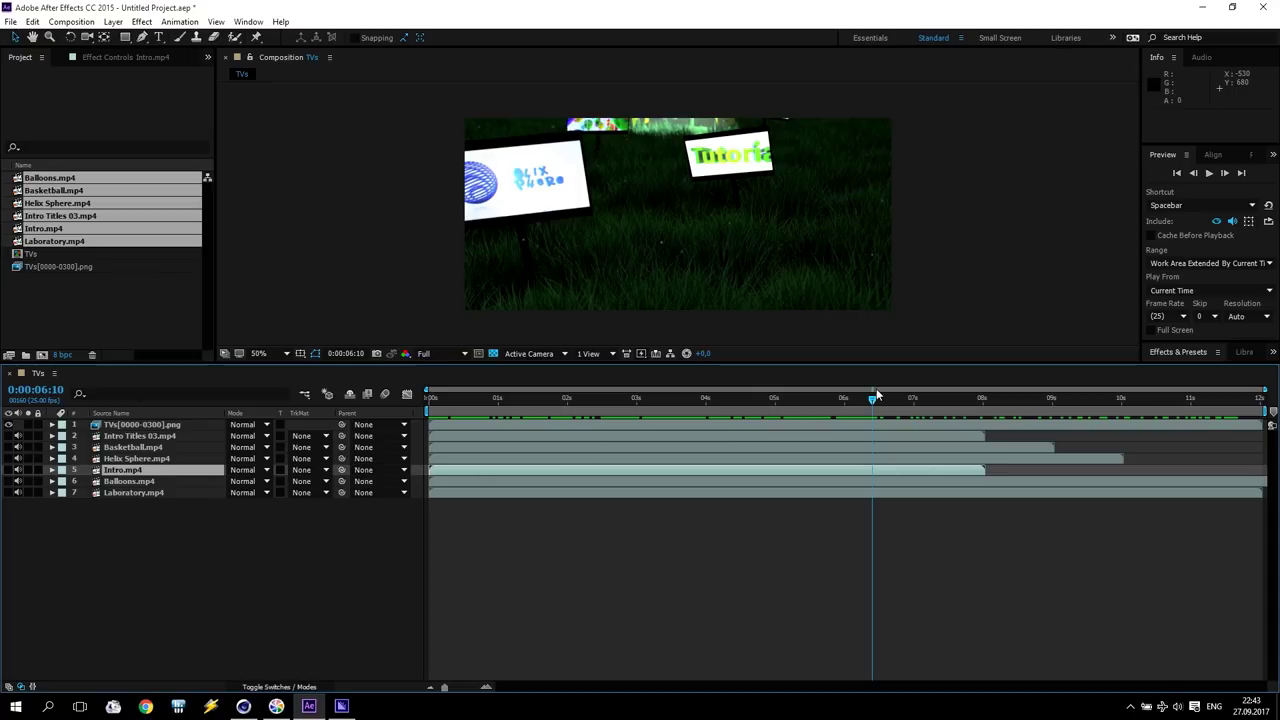
left_click_drag(872, 404, 996, 404)
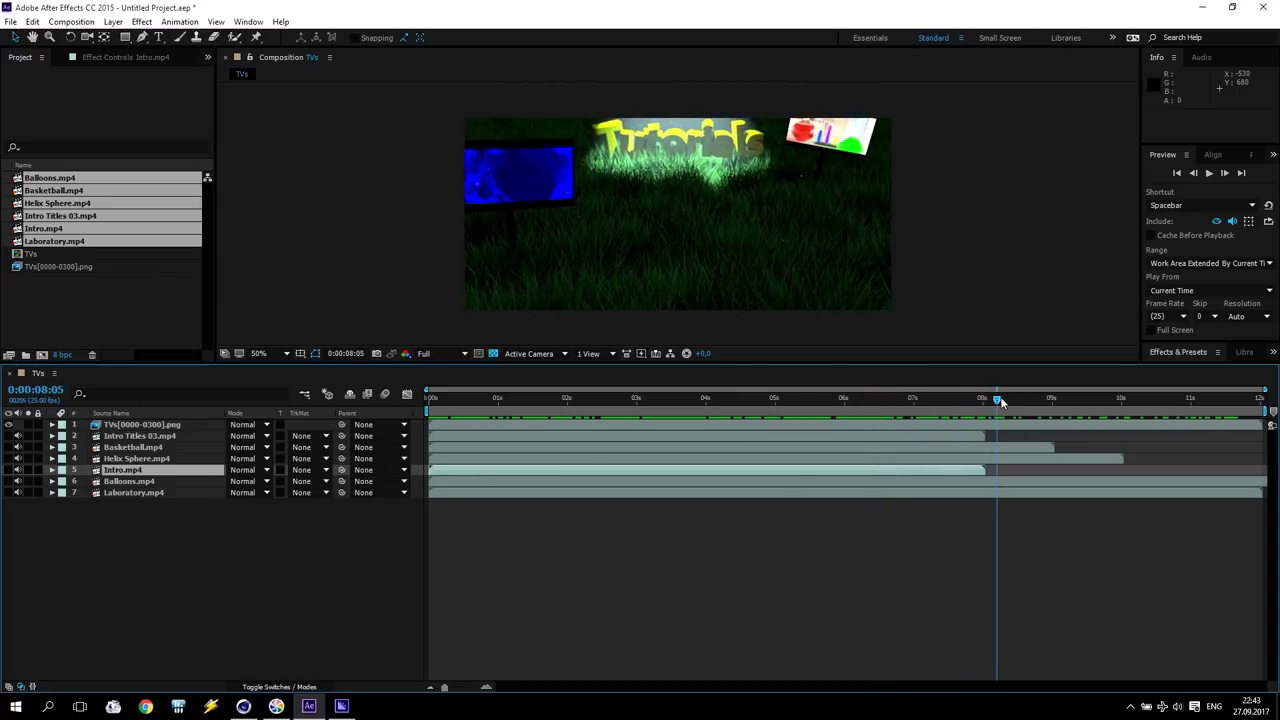
mouse_move(999, 396)
left_mouse_down()
mouse_move(1104, 402)
mouse_move(429, 400)
mouse_move(704, 422)
mouse_move(690, 428)
left_mouse_up()
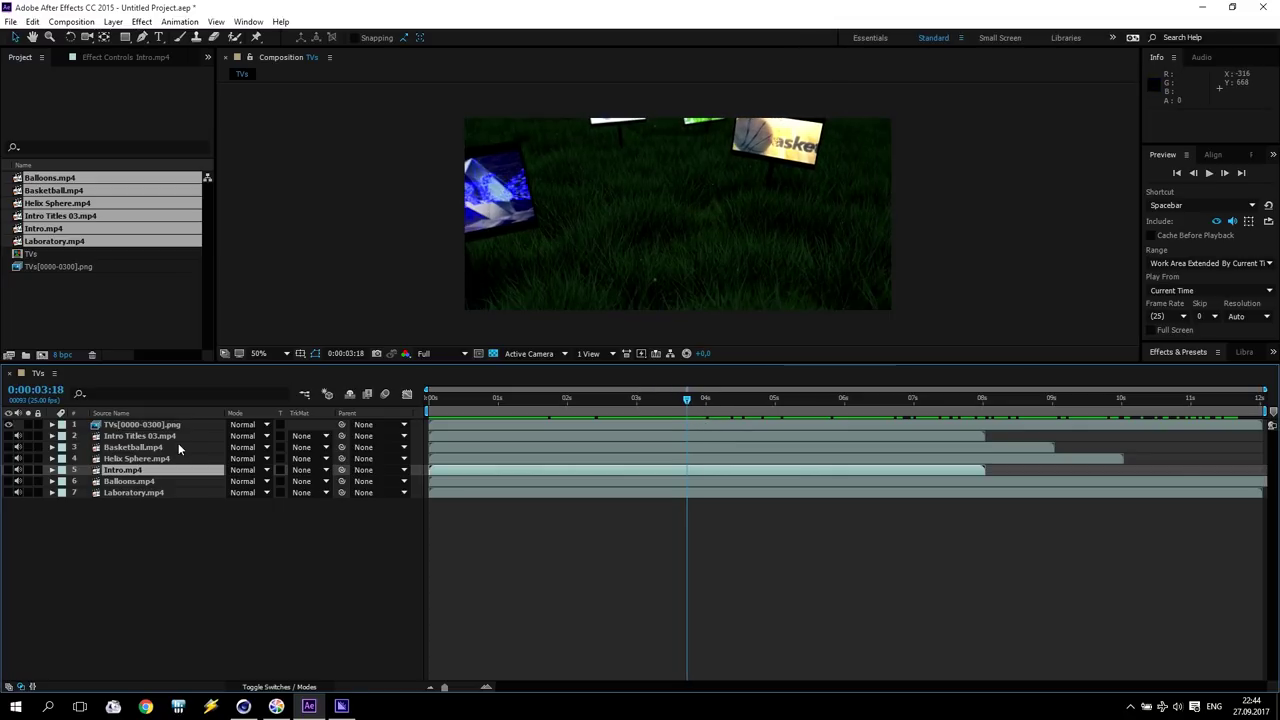
- Keyframe Intro Titles 03.mp4 audio: -47 dB at 0:00, full at 3:18, -48 dB at 4:20
left_click(144, 441)
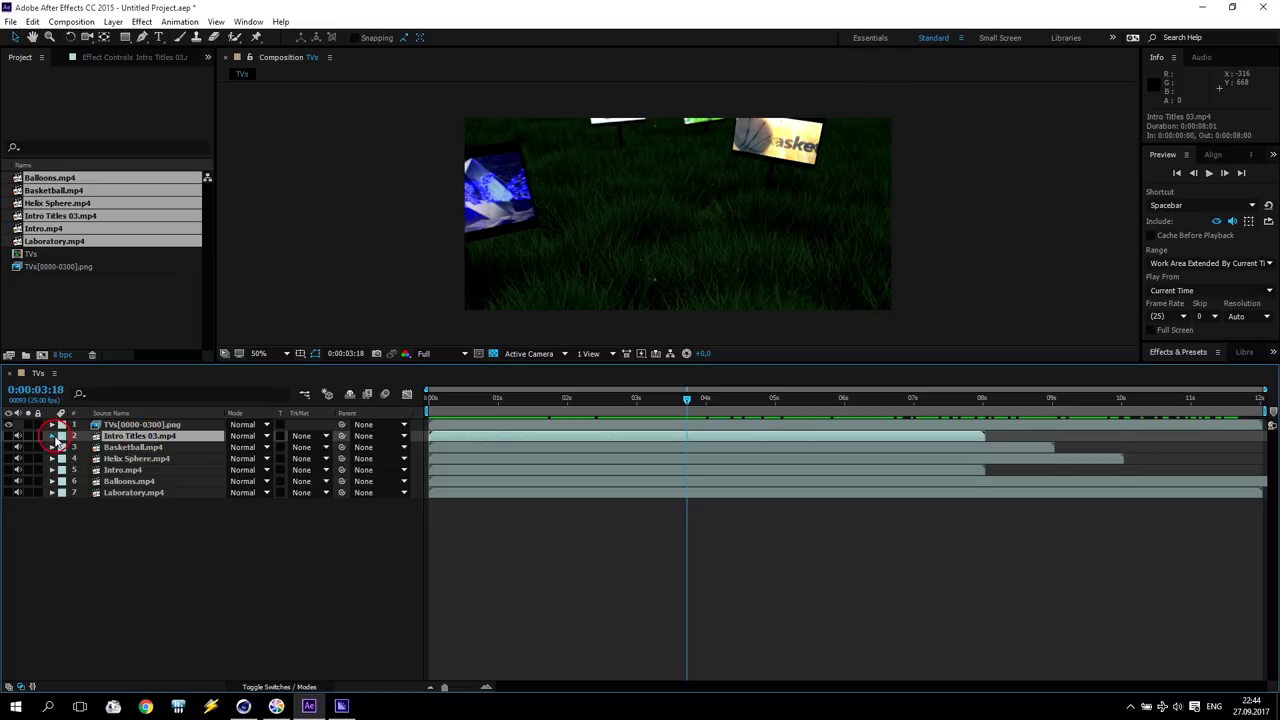
left_click(53, 437)
left_click(64, 459)
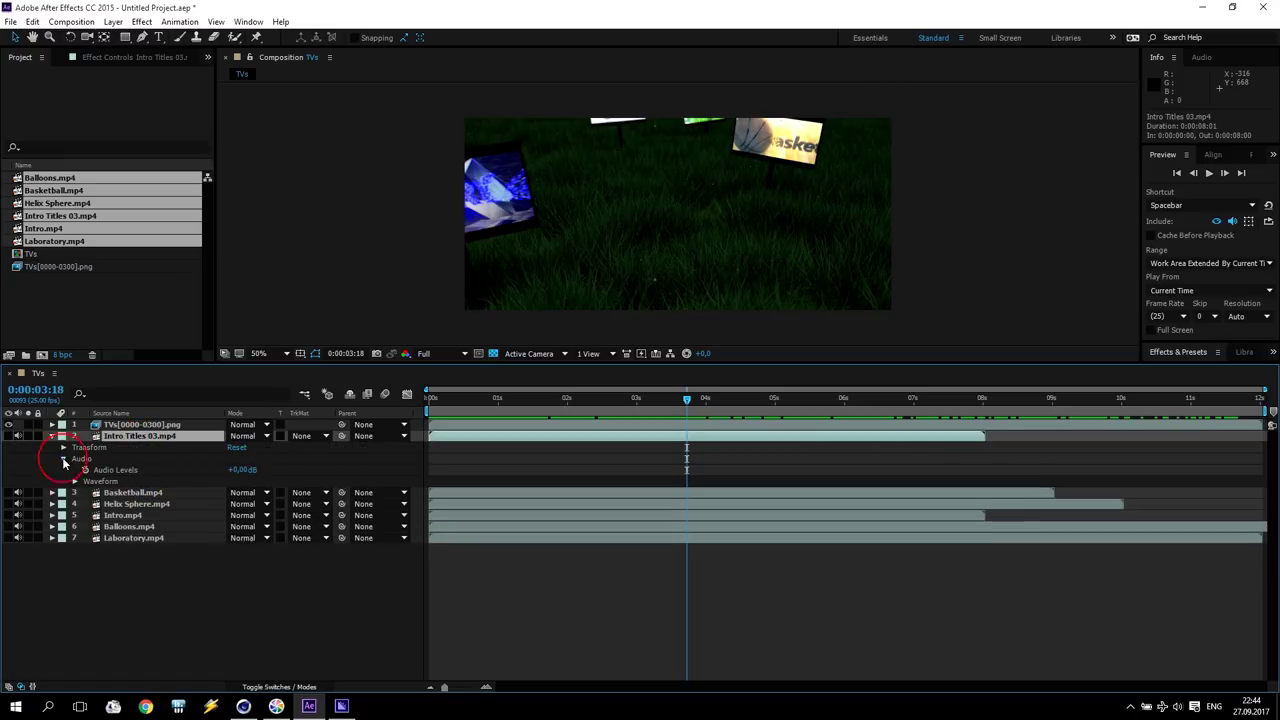
left_click(85, 470)
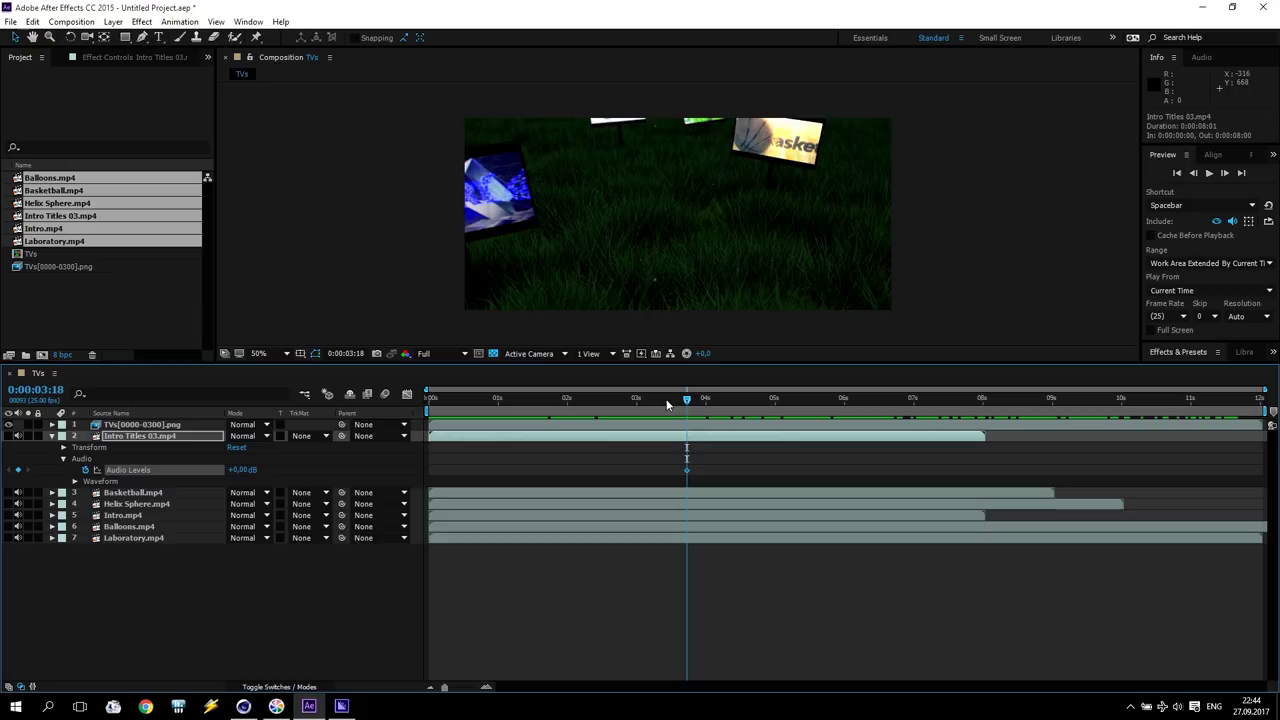
mouse_move(688, 399)
left_mouse_down()
mouse_move(423, 428)
mouse_move(407, 405)
left_mouse_up()
left_click_drag(243, 470, 17, 462)
left_click_drag(430, 402, 686, 406)
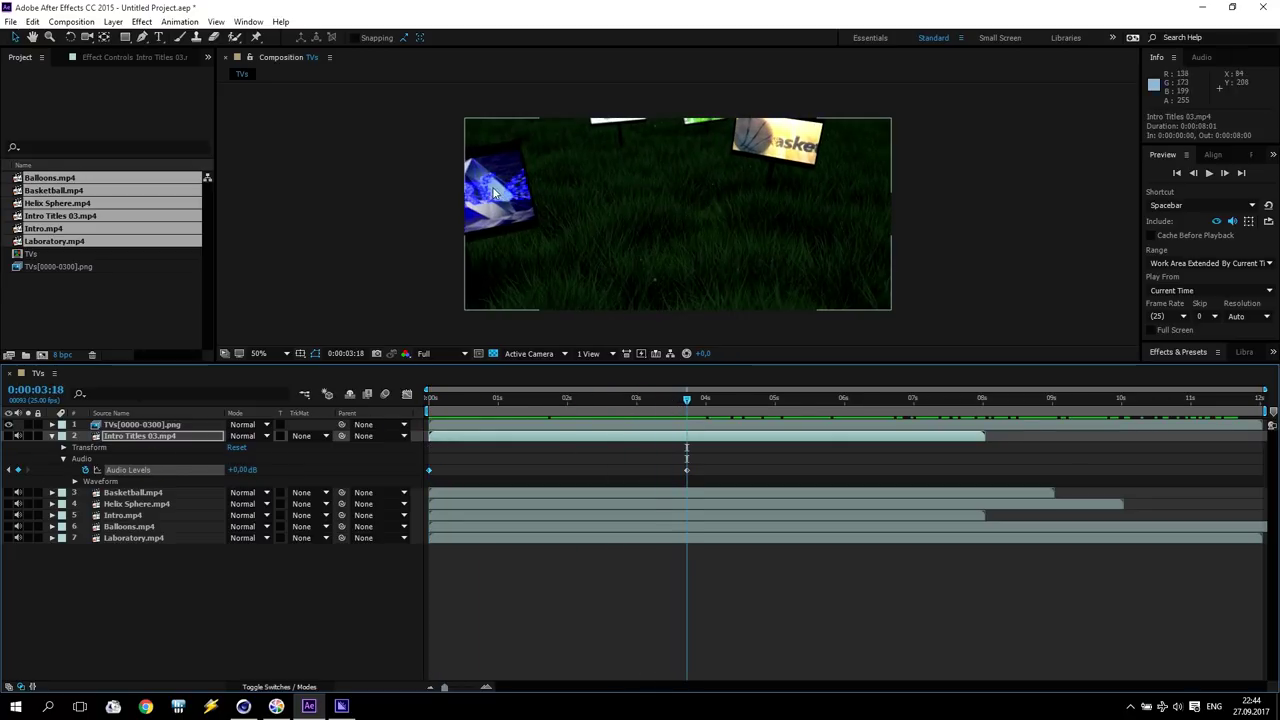
left_click_drag(688, 405, 764, 423)
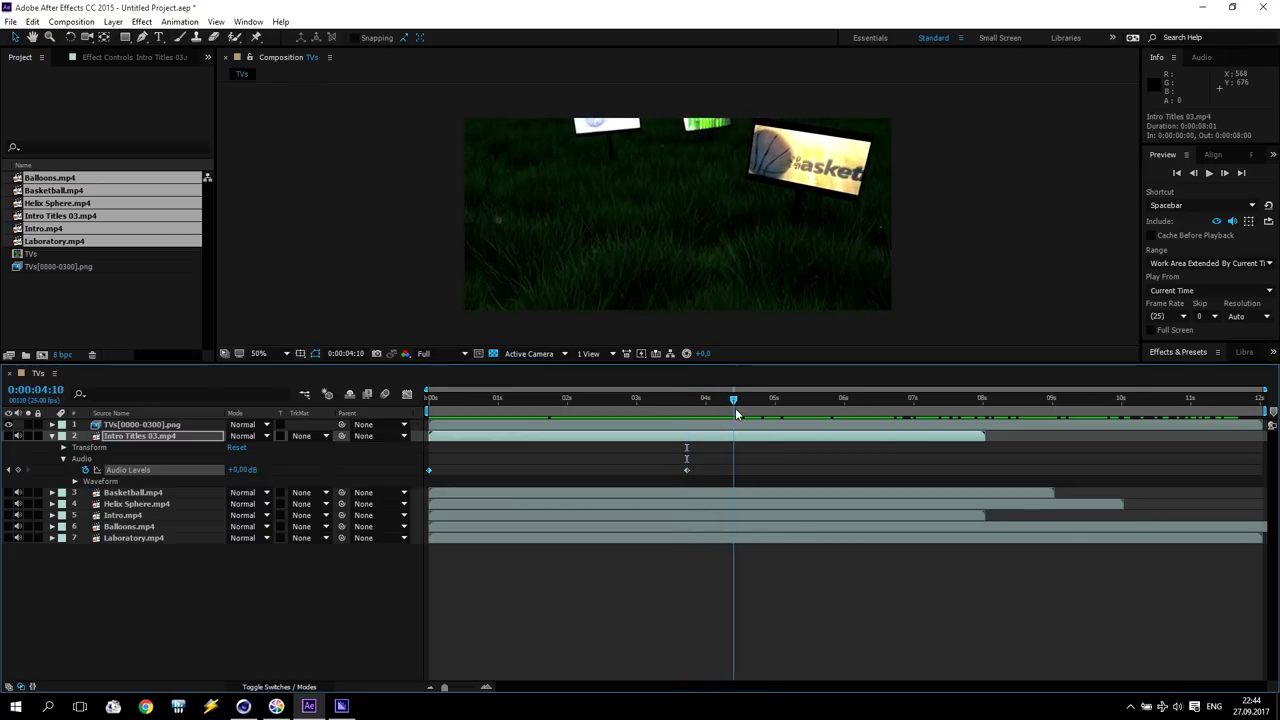
left_click_drag(245, 470, 170, 471)
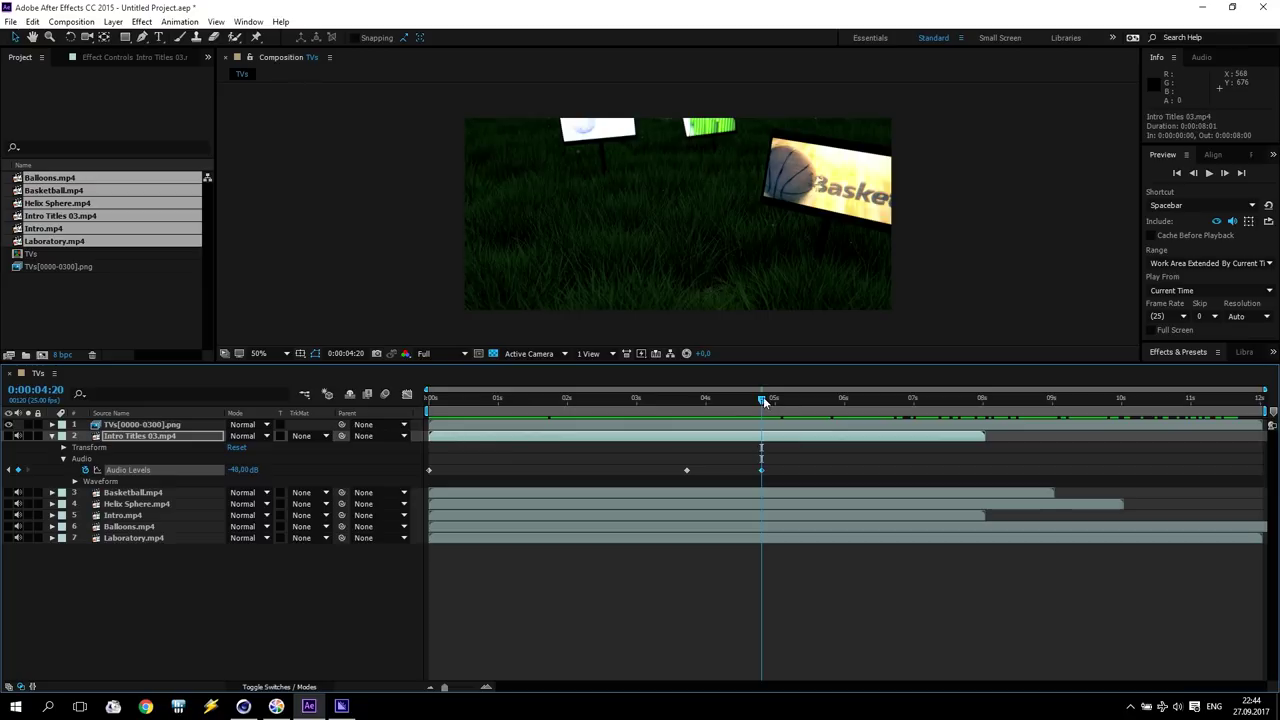
left_click(52, 437)
left_click(52, 448)
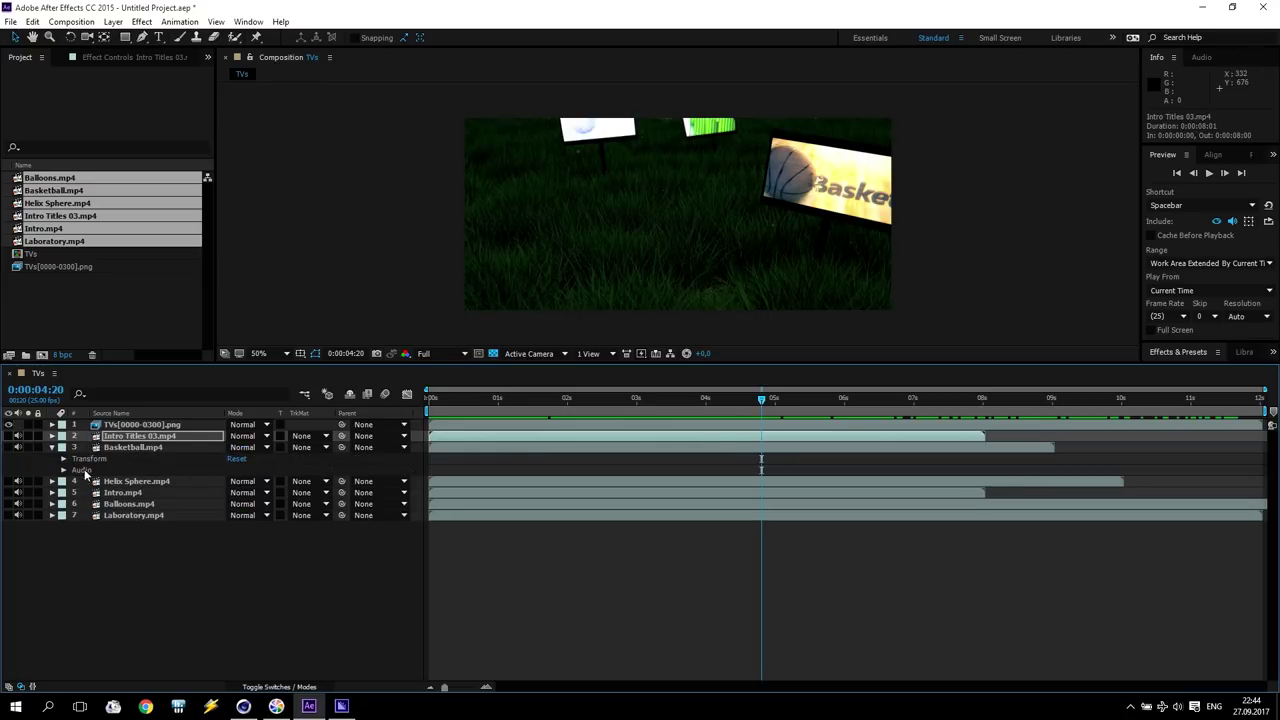
- Keyframe Basketball.mp4 audio at full at 5:08, with -48 dB points near 2:07 and 6:03
left_click(65, 471)
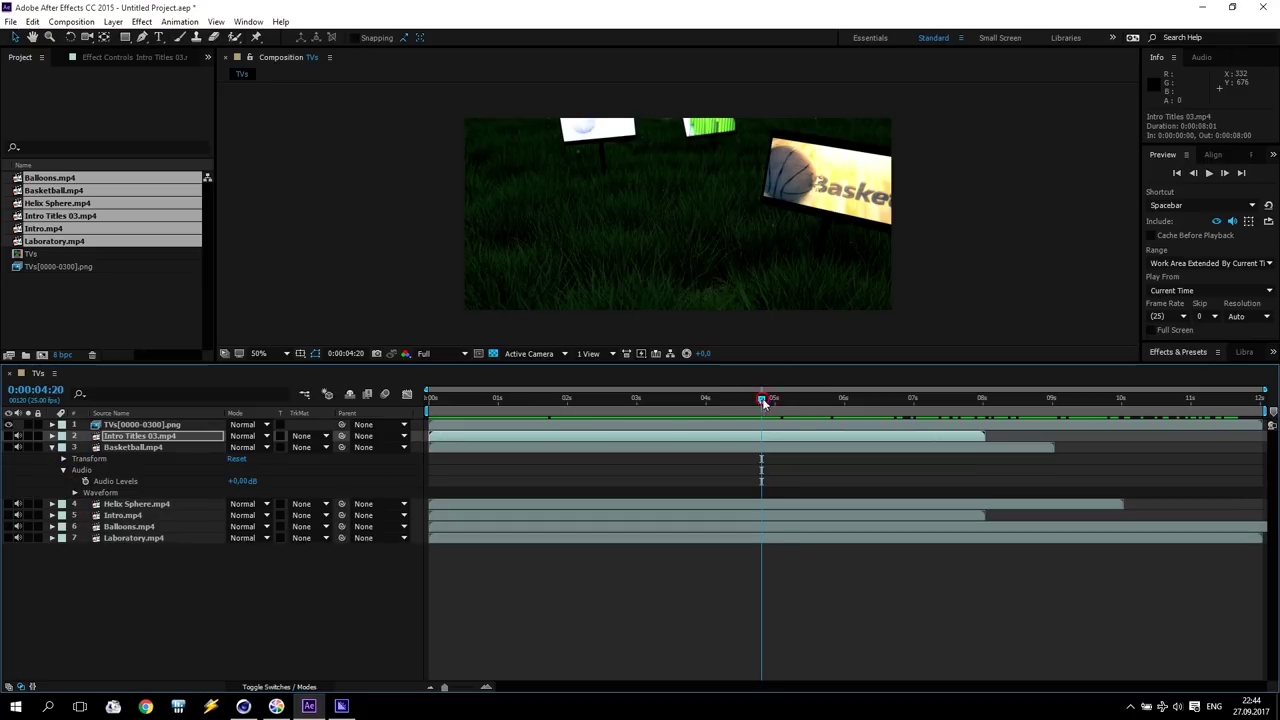
left_click_drag(763, 403, 796, 403)
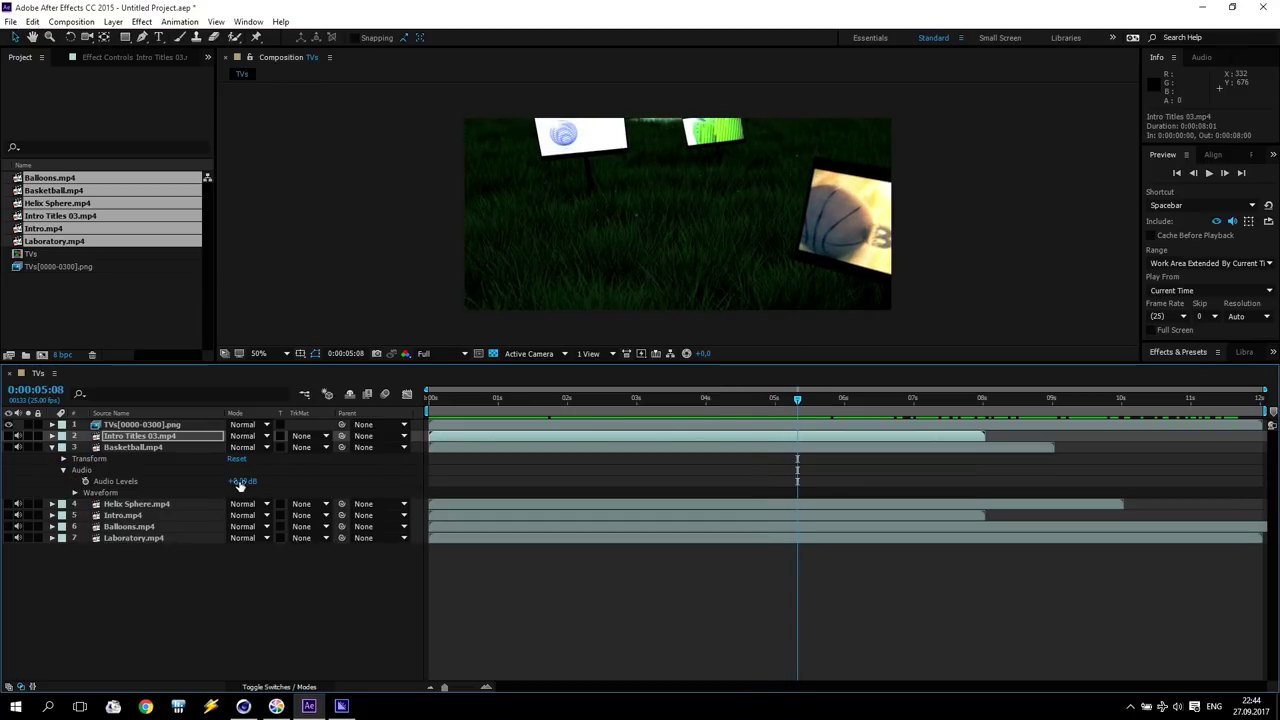
left_click(85, 481)
left_click_drag(808, 399, 587, 400)
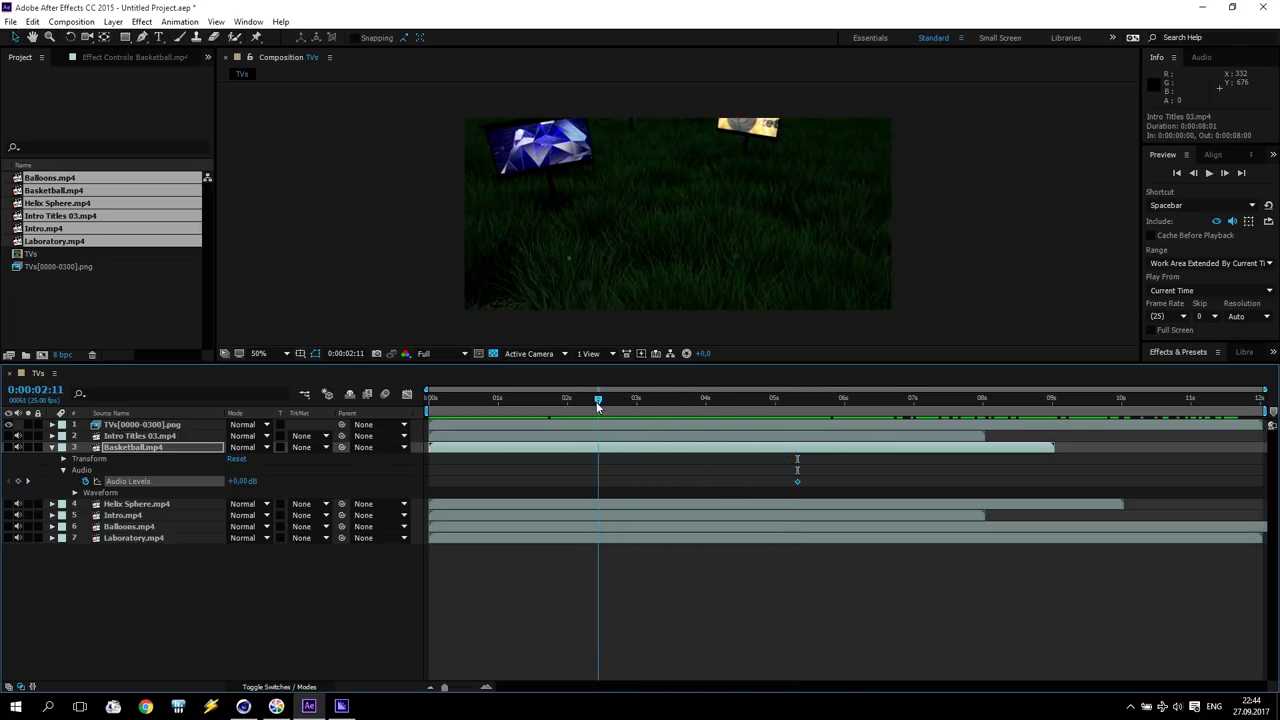
left_click_drag(243, 481, 200, 481)
left_click_drag(587, 406, 851, 421)
left_click_drag(241, 482, 200, 481)
left_click_drag(852, 402, 897, 412)
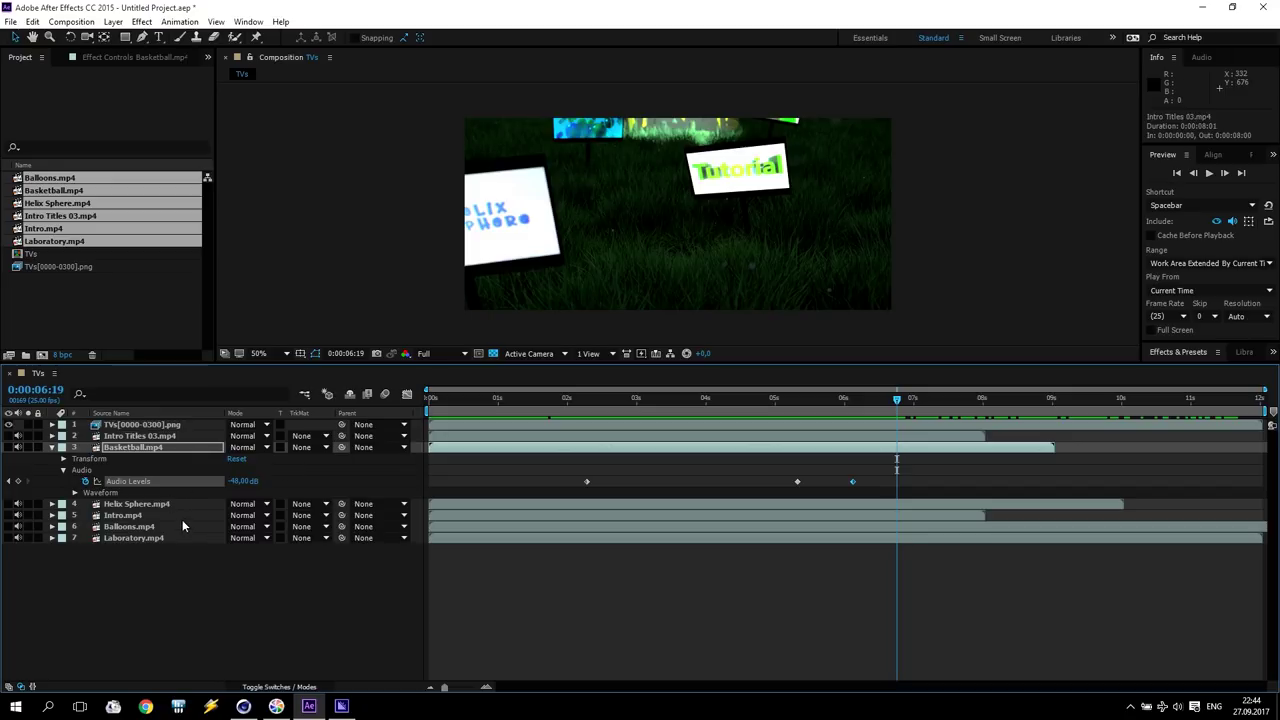
- Keyframe Helix Sphere.mp4 audio at 3:20 and 6:19, fading to -48 dB at 7:23
left_click(52, 504)
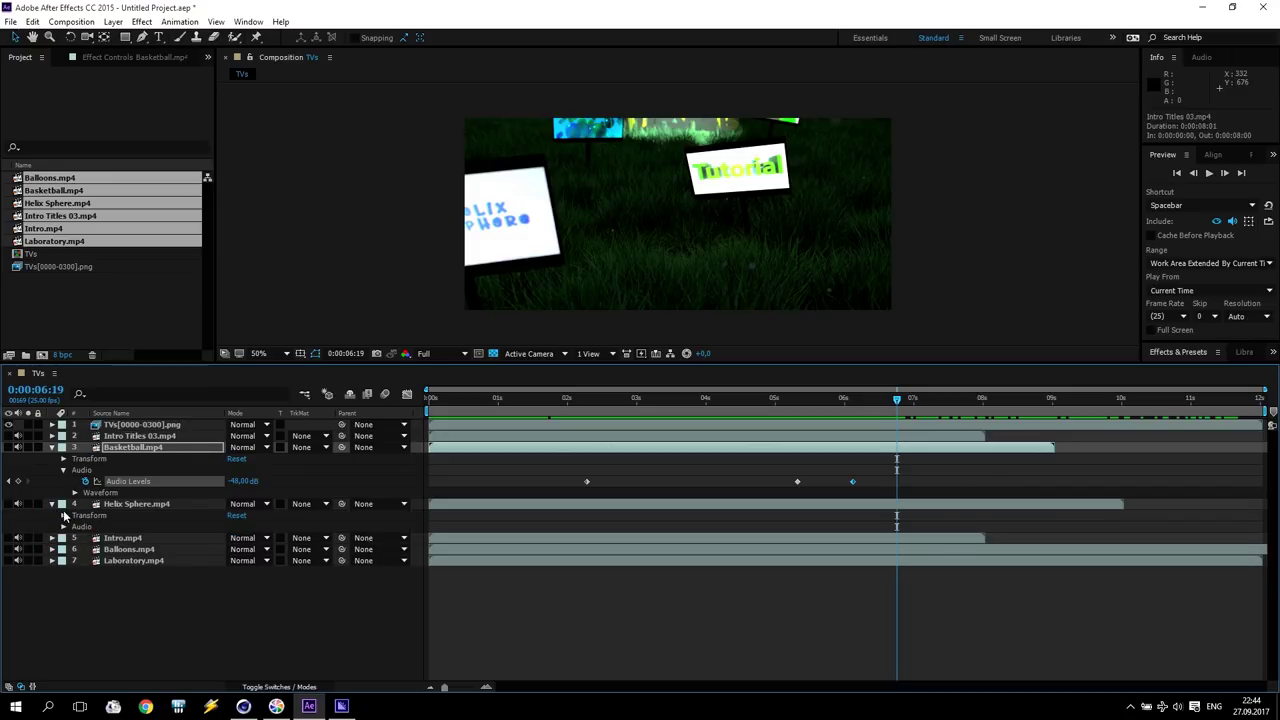
left_click(63, 526)
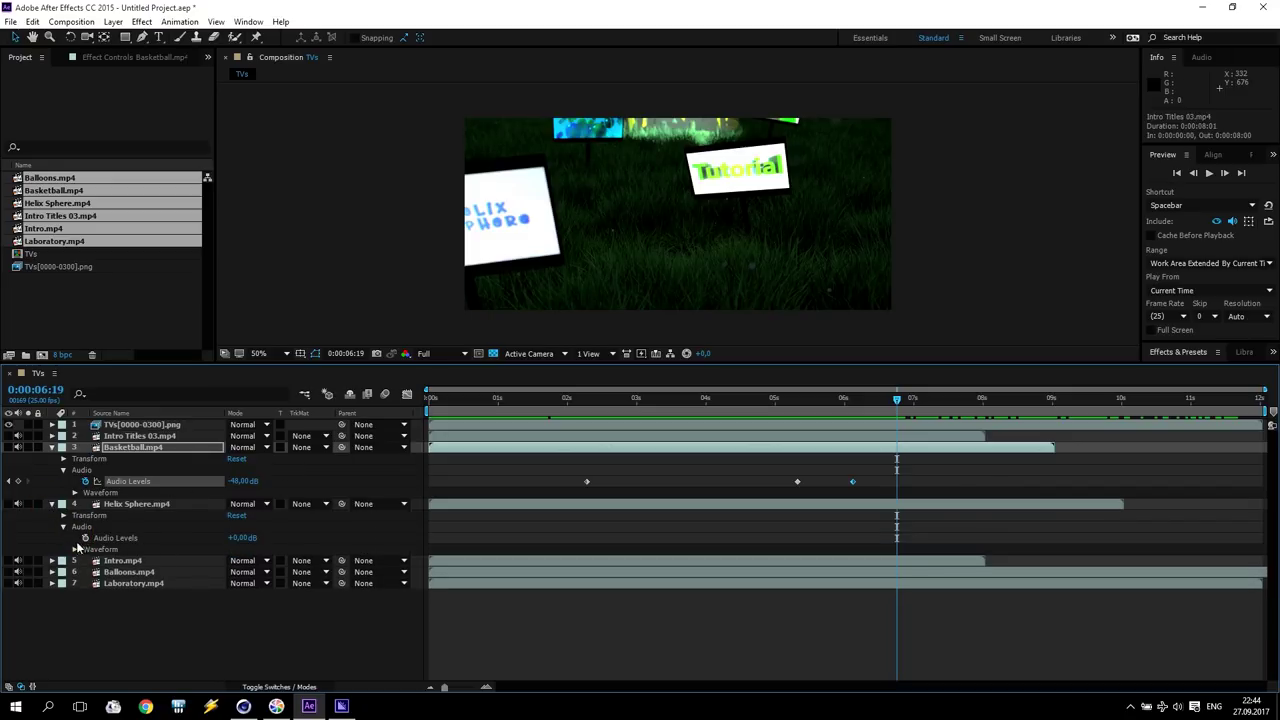
left_click(85, 537)
left_click_drag(900, 405, 693, 409)
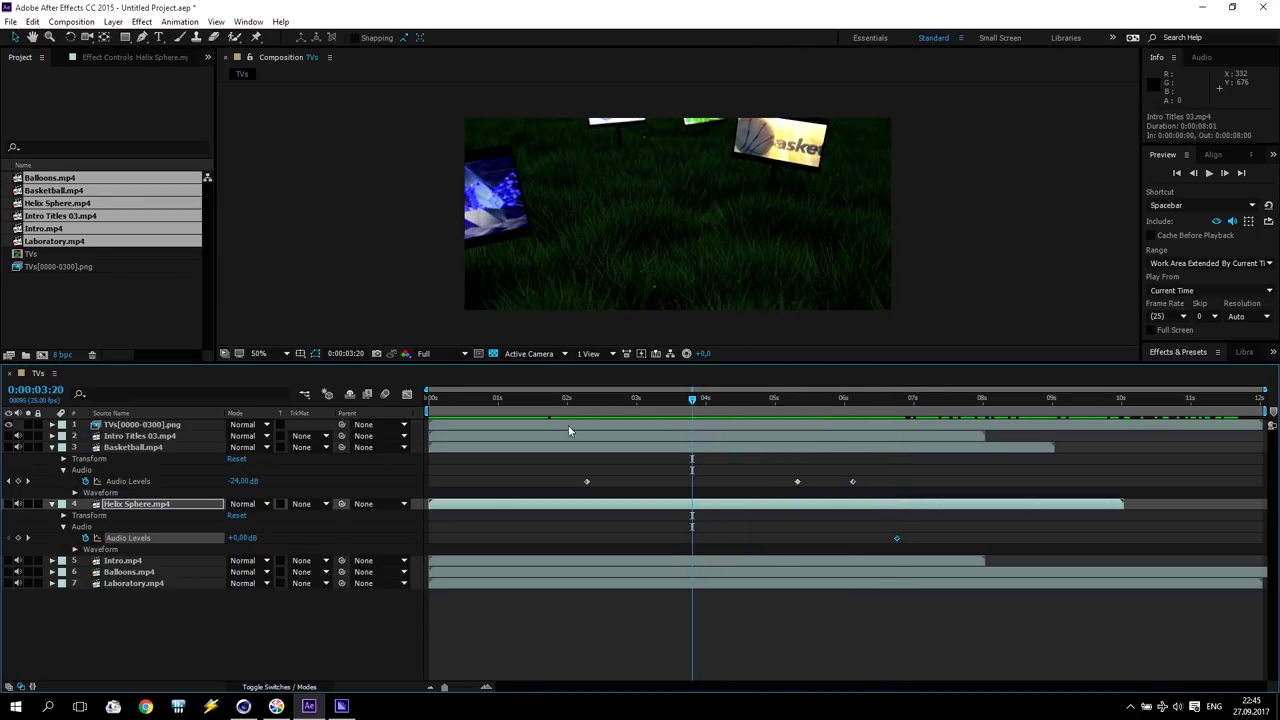
left_click_drag(236, 540, 240, 540)
mouse_move(692, 400)
left_mouse_down()
mouse_move(903, 400)
mouse_move(976, 446)
left_mouse_up()
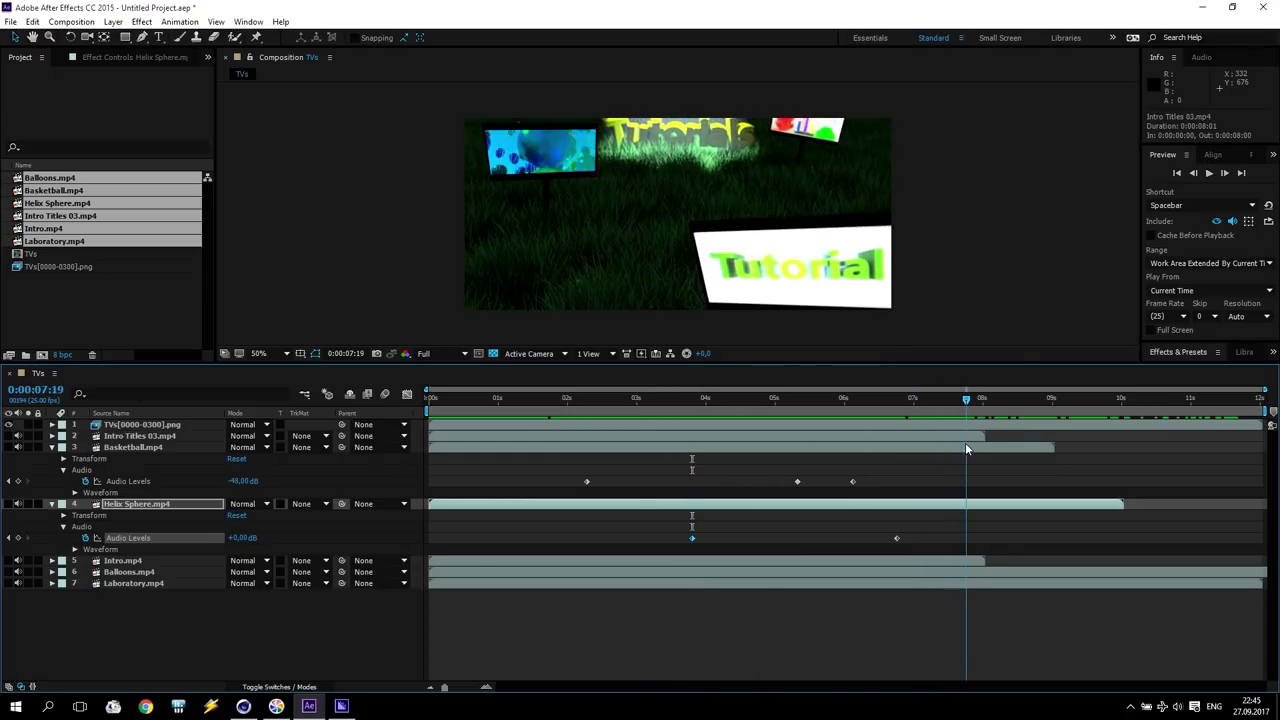
left_click_drag(242, 538, 162, 531)
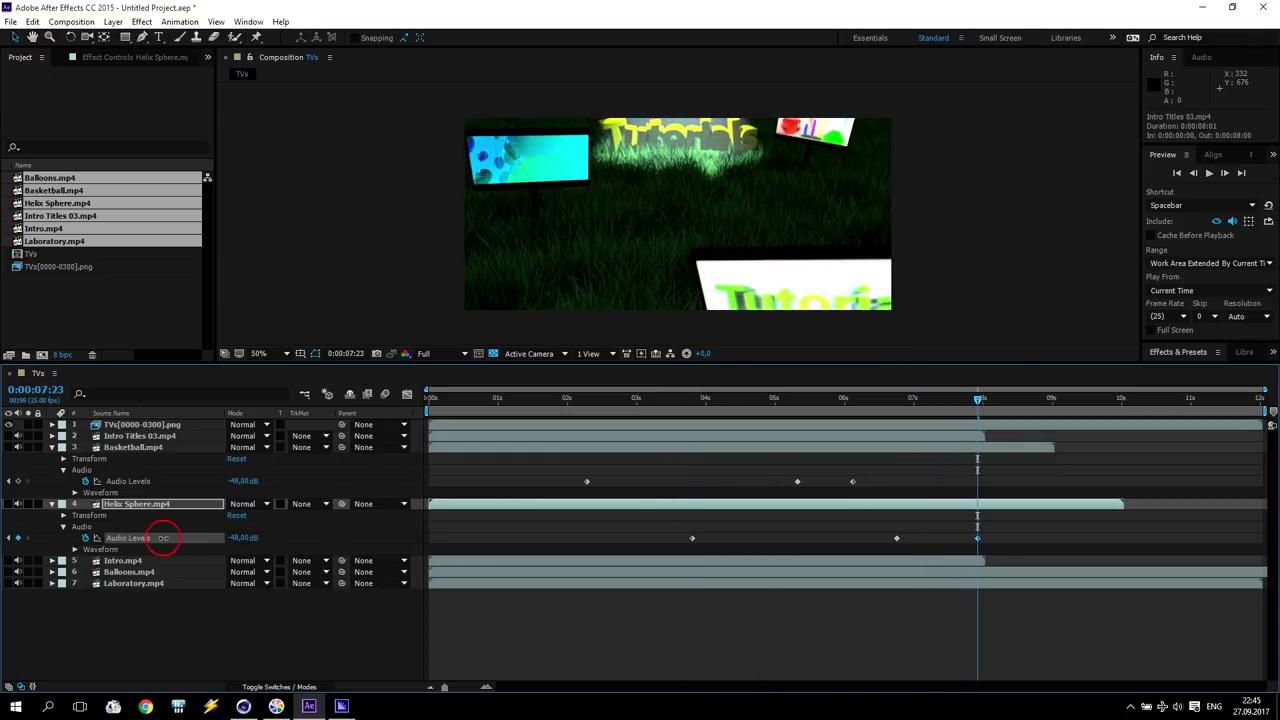
mouse_move(977, 404)
left_mouse_down()
mouse_move(797, 410)
mouse_move(956, 435)
mouse_move(980, 402)
left_mouse_up()
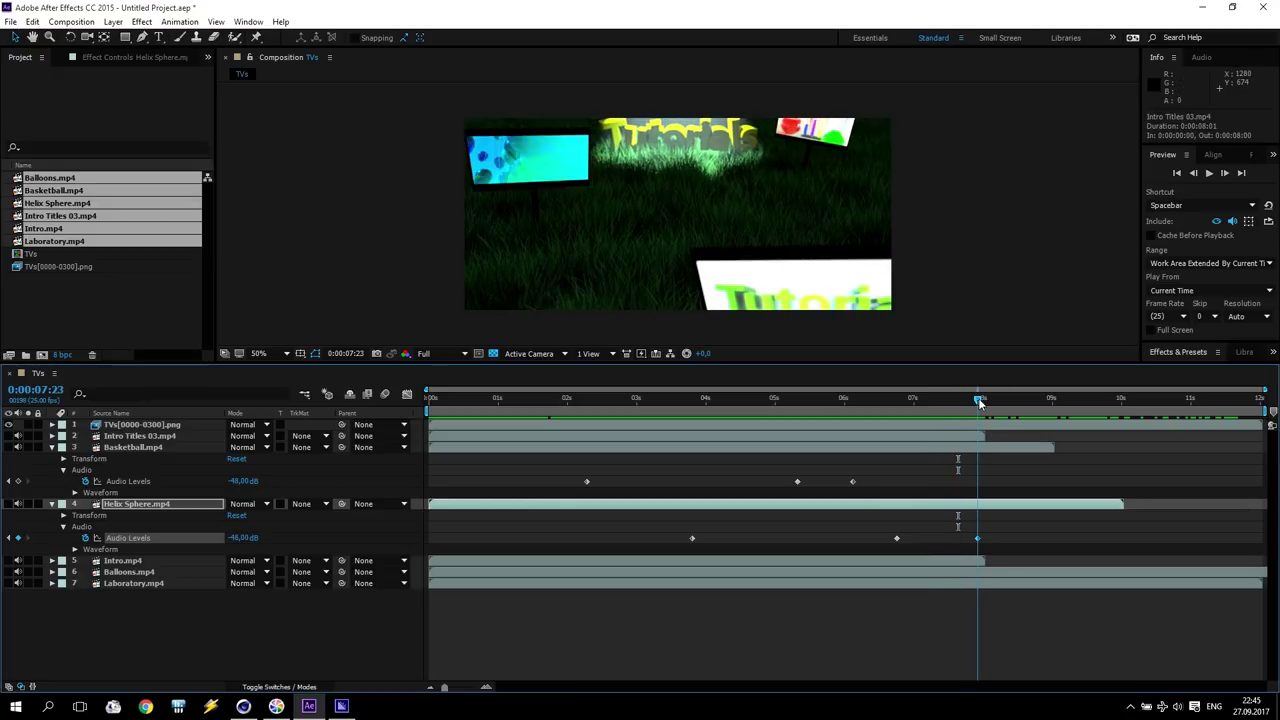
- Collapse the Helix Sphere and Basketball layers and select Intro.mp4 at its end point
left_click(52, 504)
left_click(53, 448)
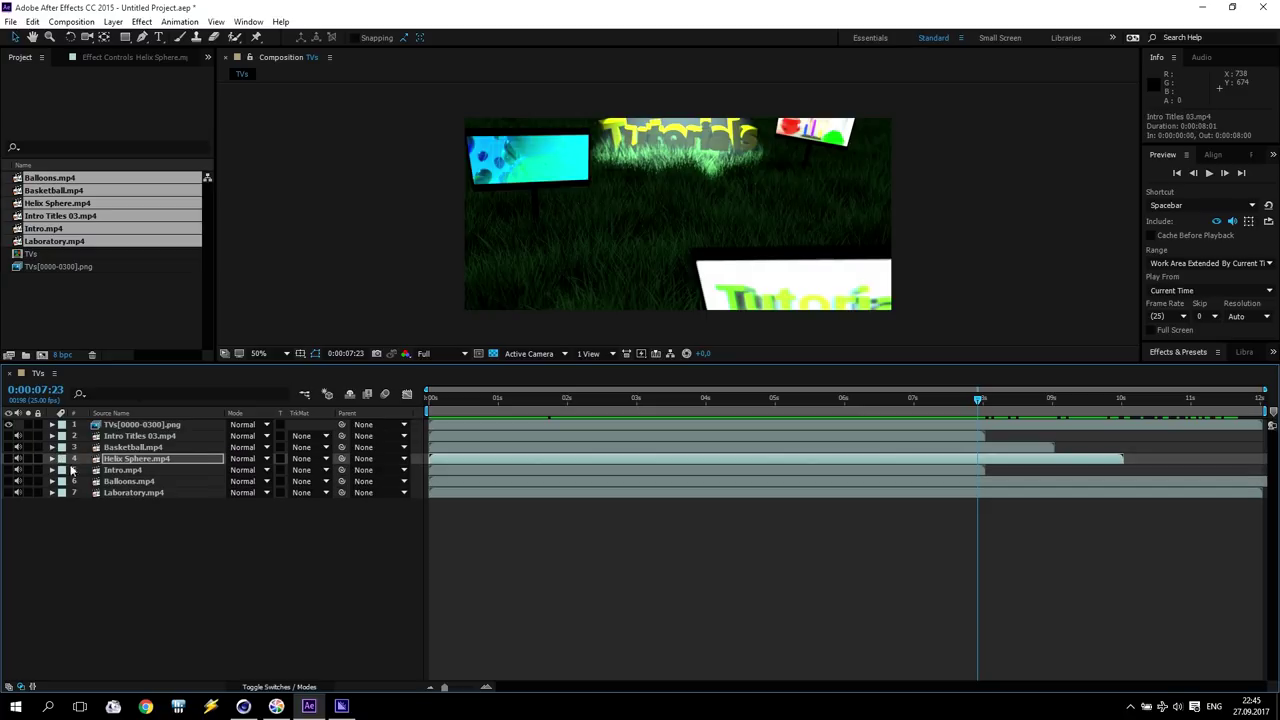
left_click(141, 471)
mouse_move(979, 404)
left_mouse_down()
mouse_move(991, 404)
mouse_move(957, 405)
left_mouse_up()
- Start Intro.mp4 about a second later and fade its audio: -48 dB at 4:20, full at 7:16, down by 8:05
left_click_drag(884, 470, 966, 471)
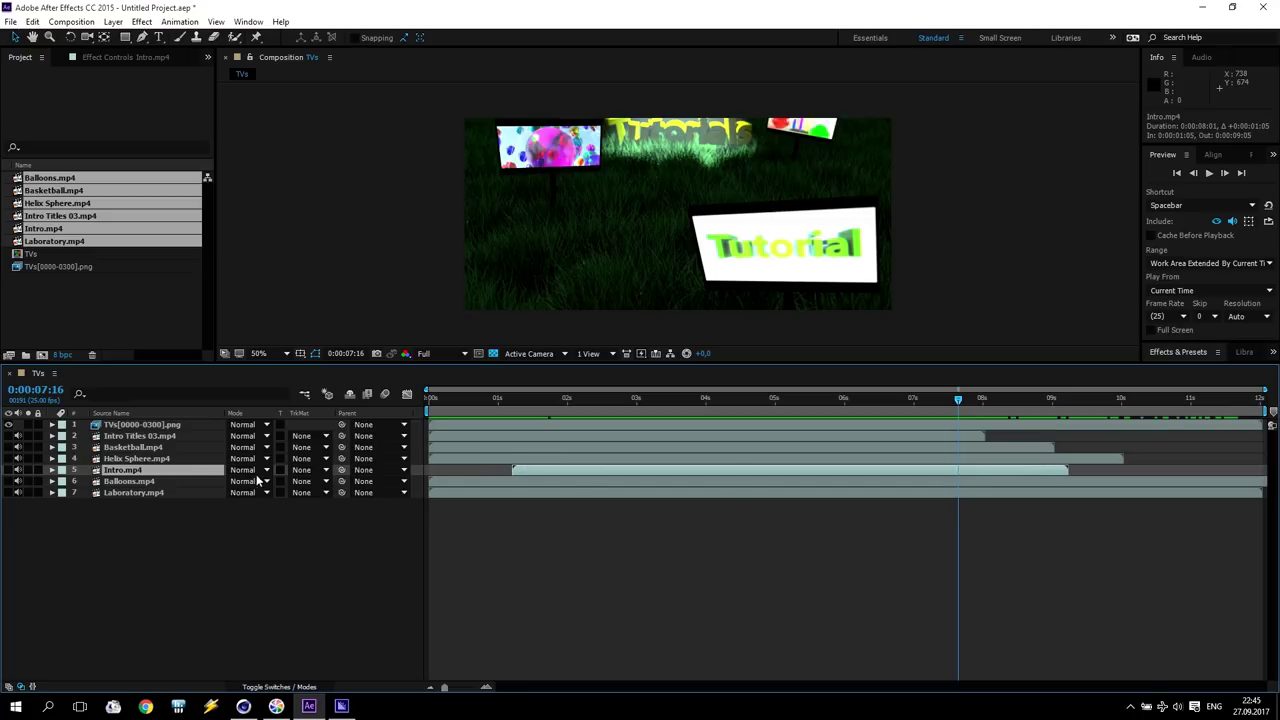
left_click(52, 470)
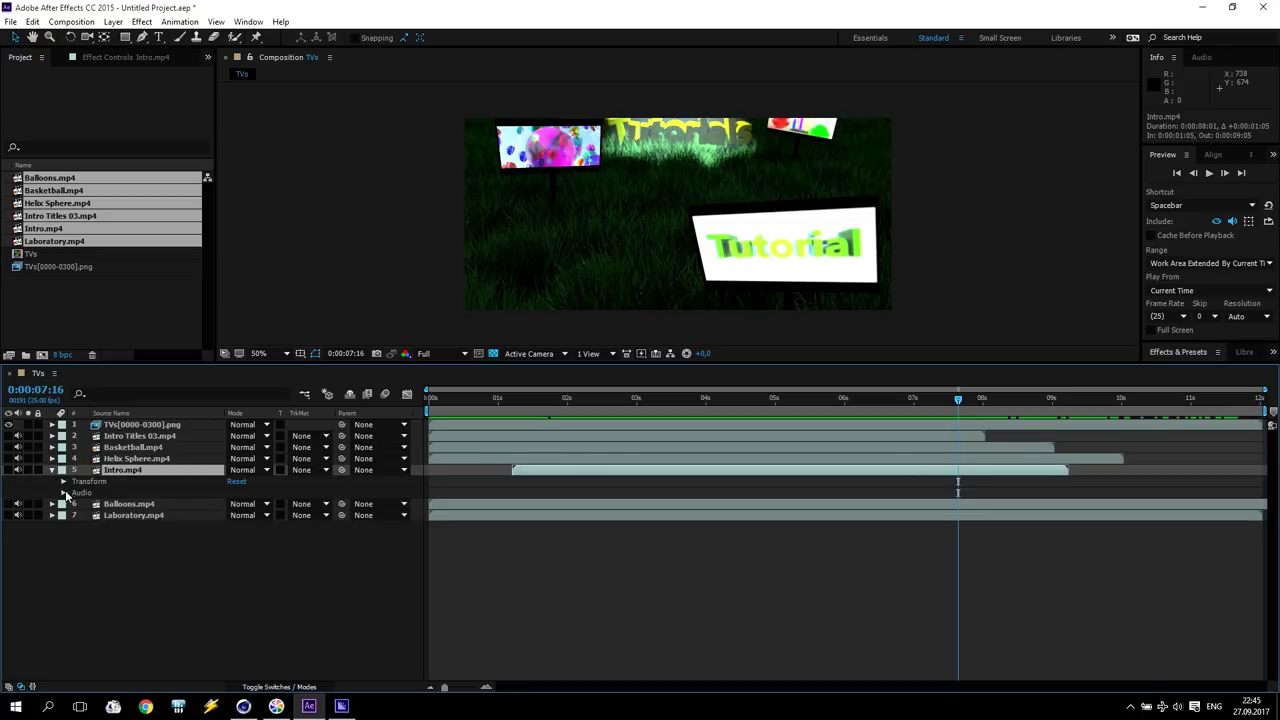
left_click(63, 493)
left_click(86, 504)
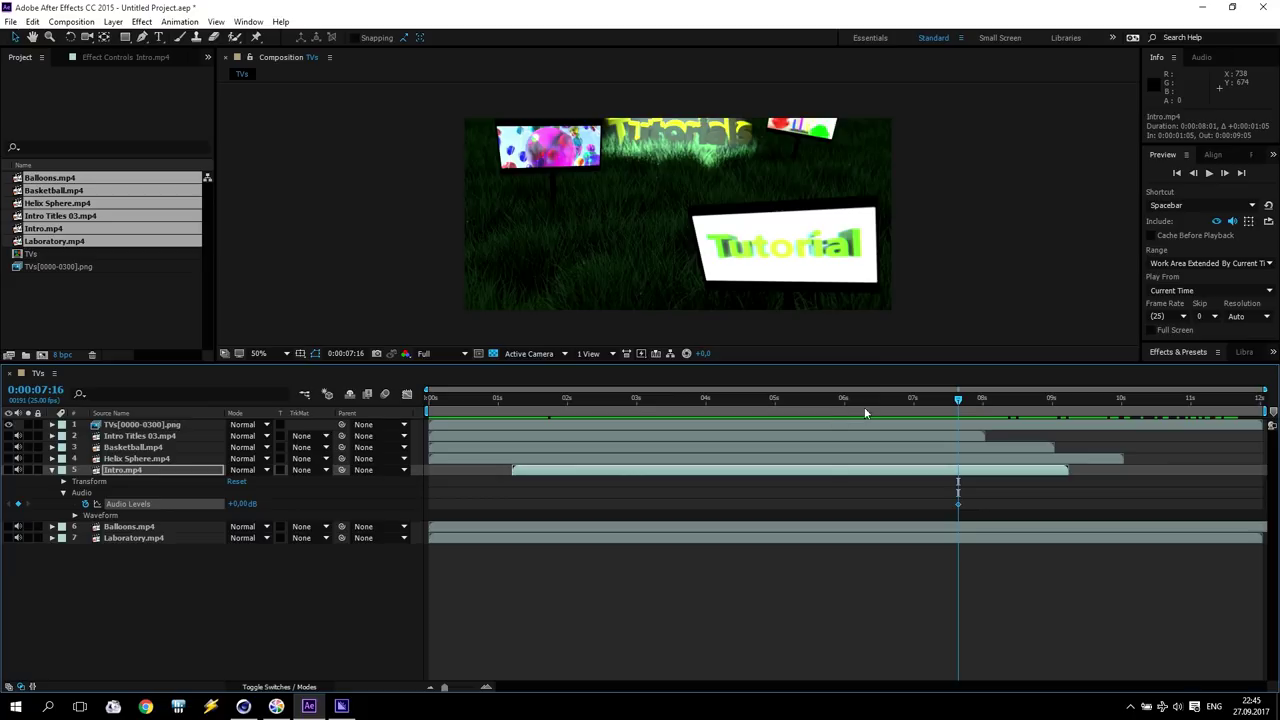
left_click_drag(958, 403, 761, 410)
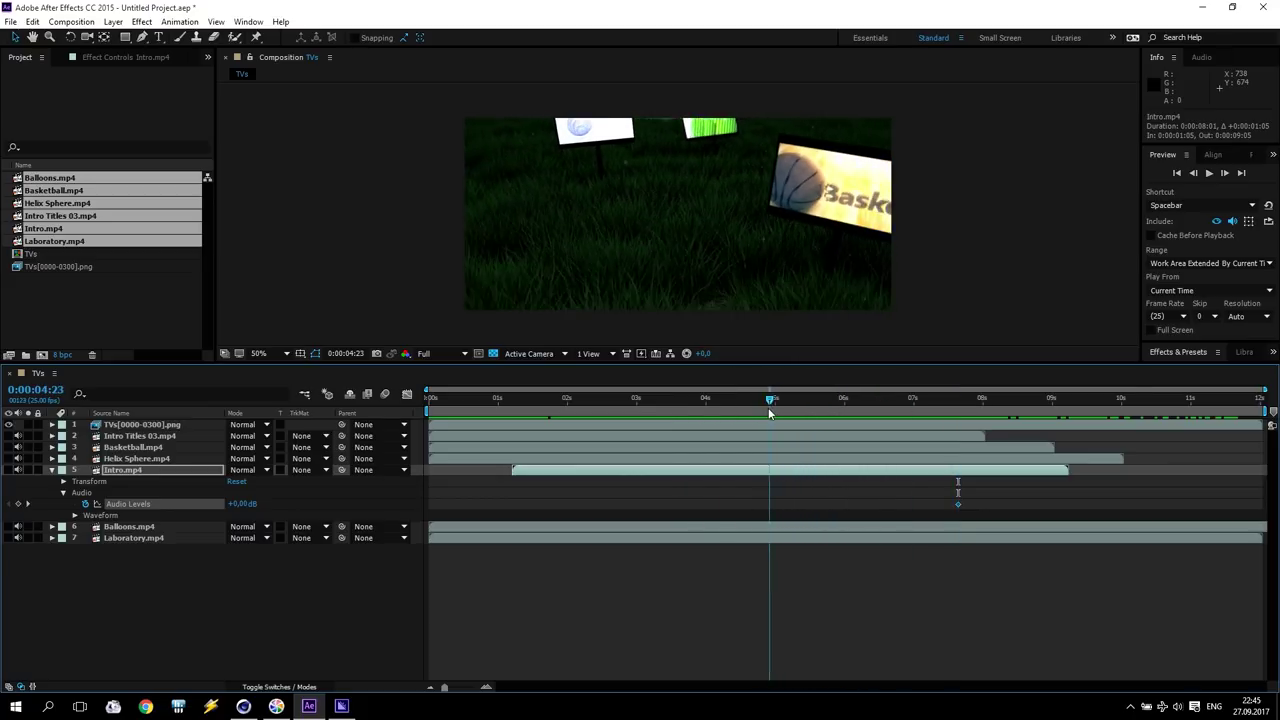
left_click_drag(237, 509, 200, 509)
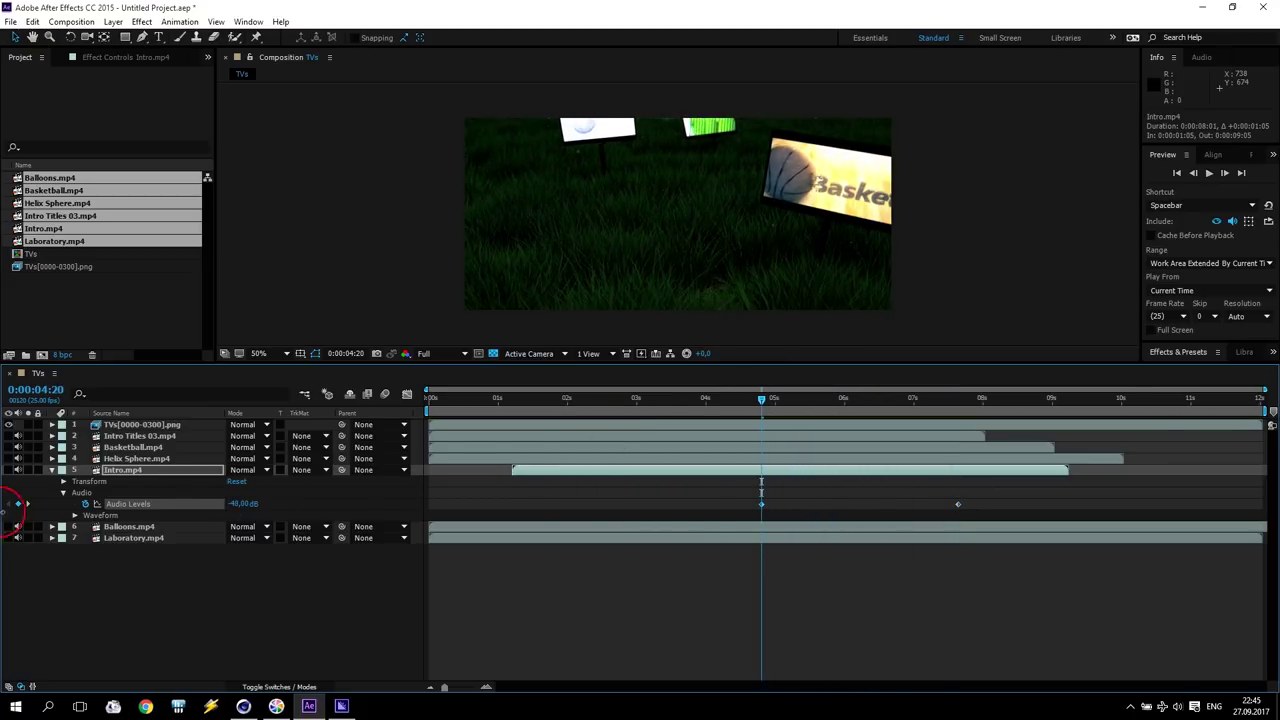
left_click_drag(758, 402, 1037, 406)
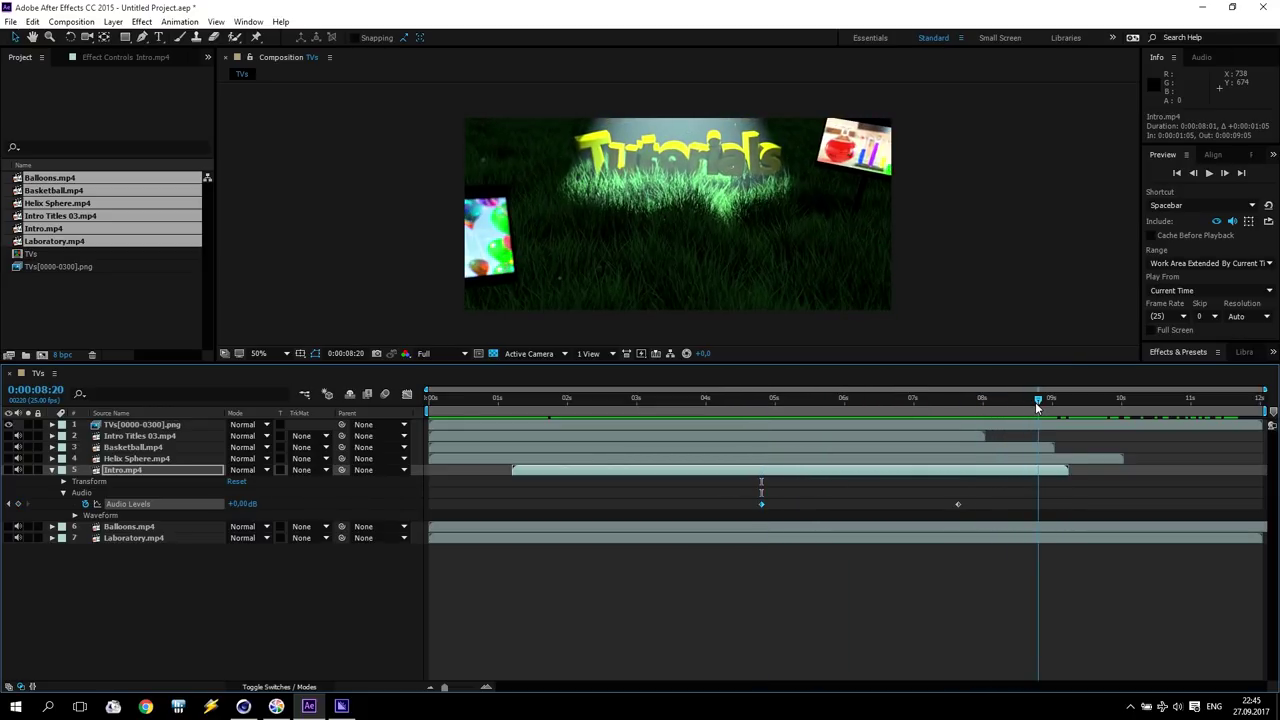
left_click_drag(248, 511, 43, 510)
left_click(52, 471)
- Keyframe Balloons.mp4 audio: -48 dB around 6:02, full at 8:18, another keyframe near 9:24
left_click(52, 482)
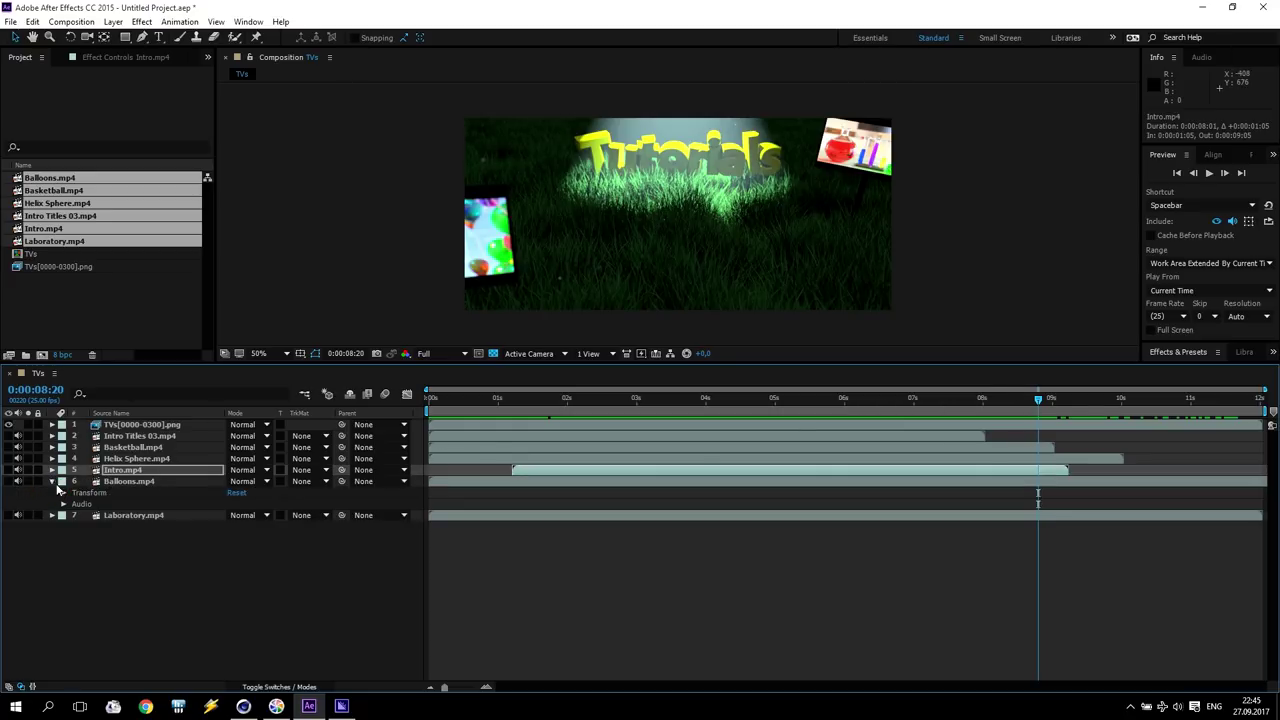
left_click(63, 505)
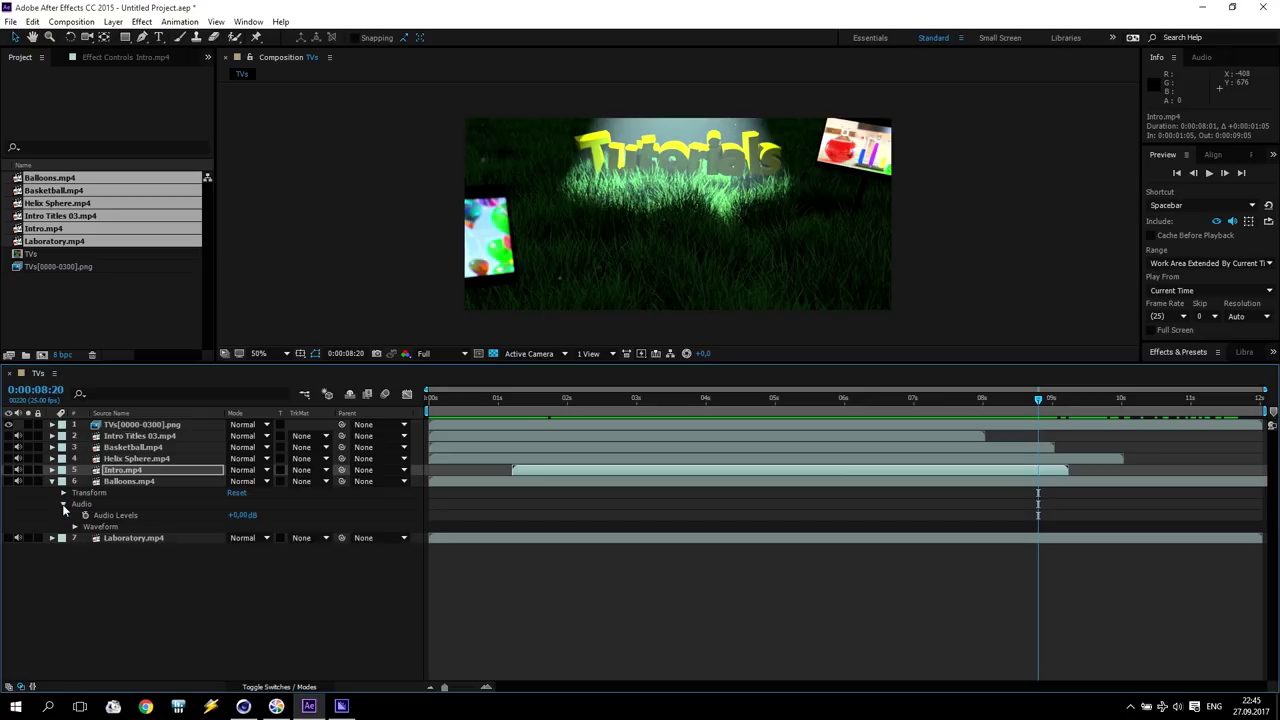
mouse_move(1038, 400)
left_mouse_down()
mouse_move(1010, 401)
mouse_move(1032, 399)
left_mouse_up()
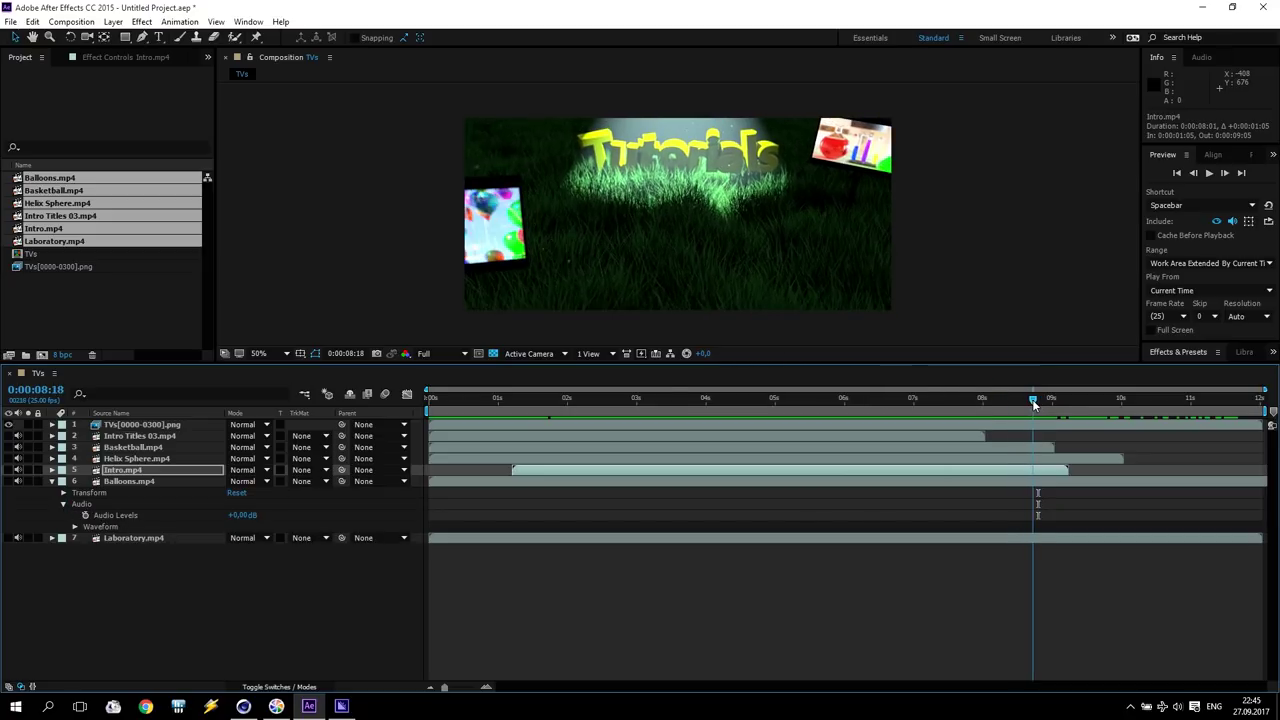
left_click(86, 516)
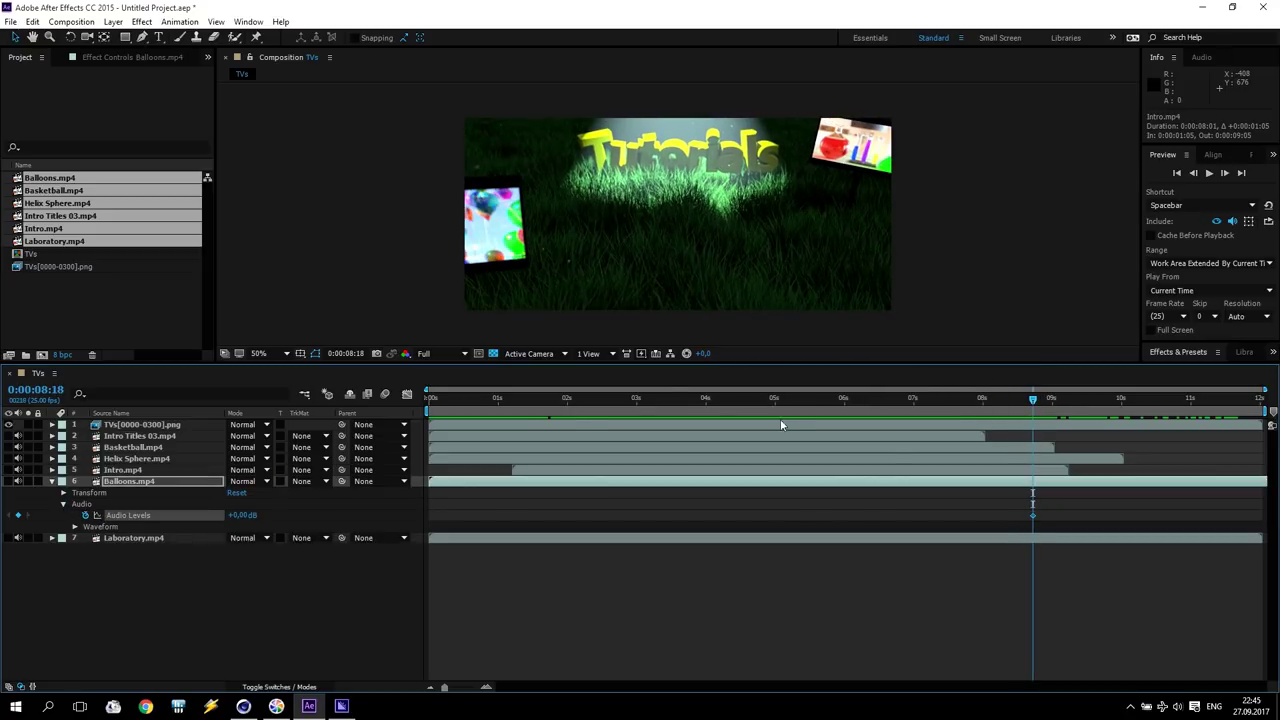
left_click_drag(1040, 398, 836, 408)
left_click_drag(245, 516, 200, 518)
left_click(840, 400)
mouse_move(840, 400)
left_mouse_down()
mouse_move(1064, 409)
mouse_move(1120, 427)
mouse_move(1104, 427)
left_mouse_up()
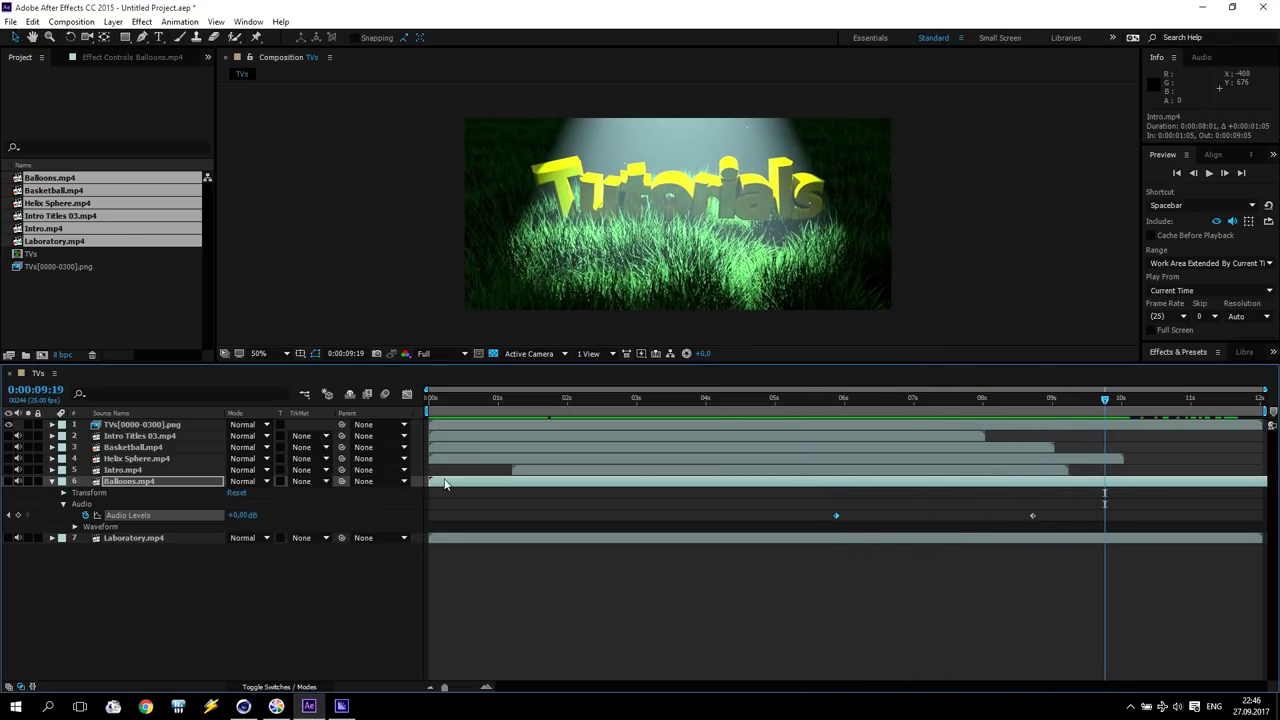
left_click(20, 515)
left_click(50, 483)
- Keyframe Laboratory.mp4 audio at -48 dB at 6:21, 0 dB at 9:09 and -48 dB at 10:12
left_click(51, 494)
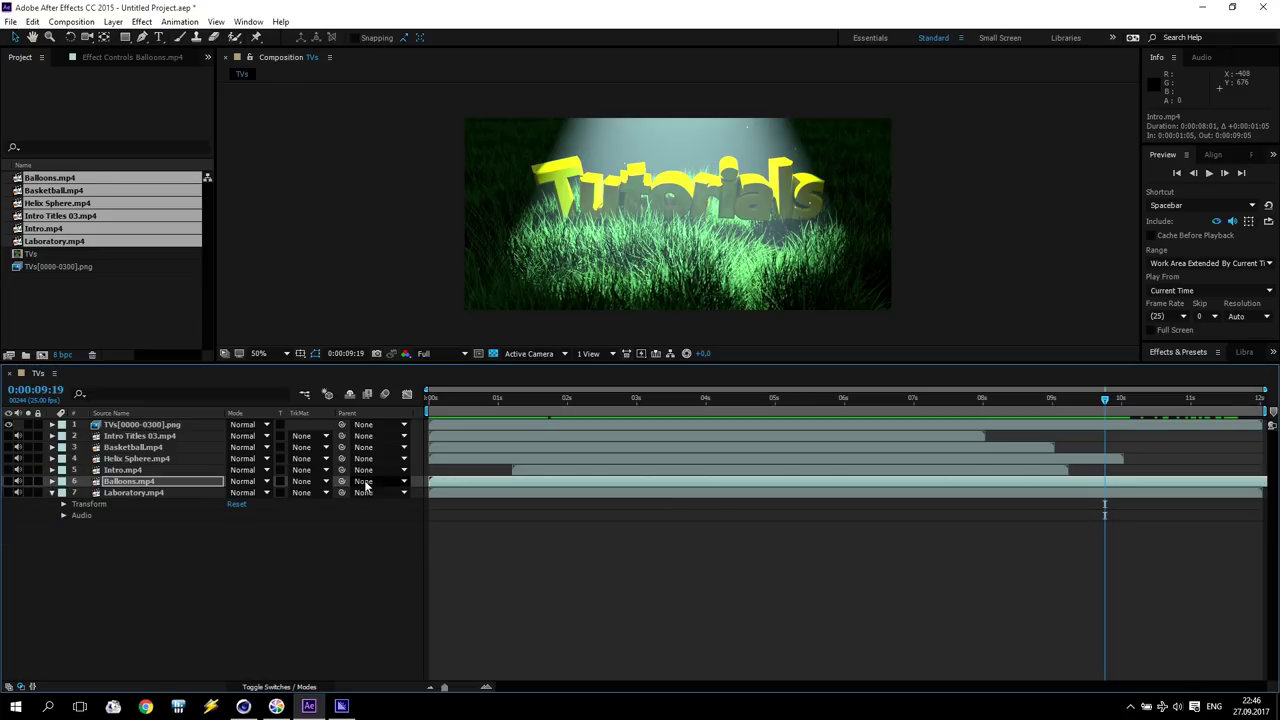
left_click(63, 515)
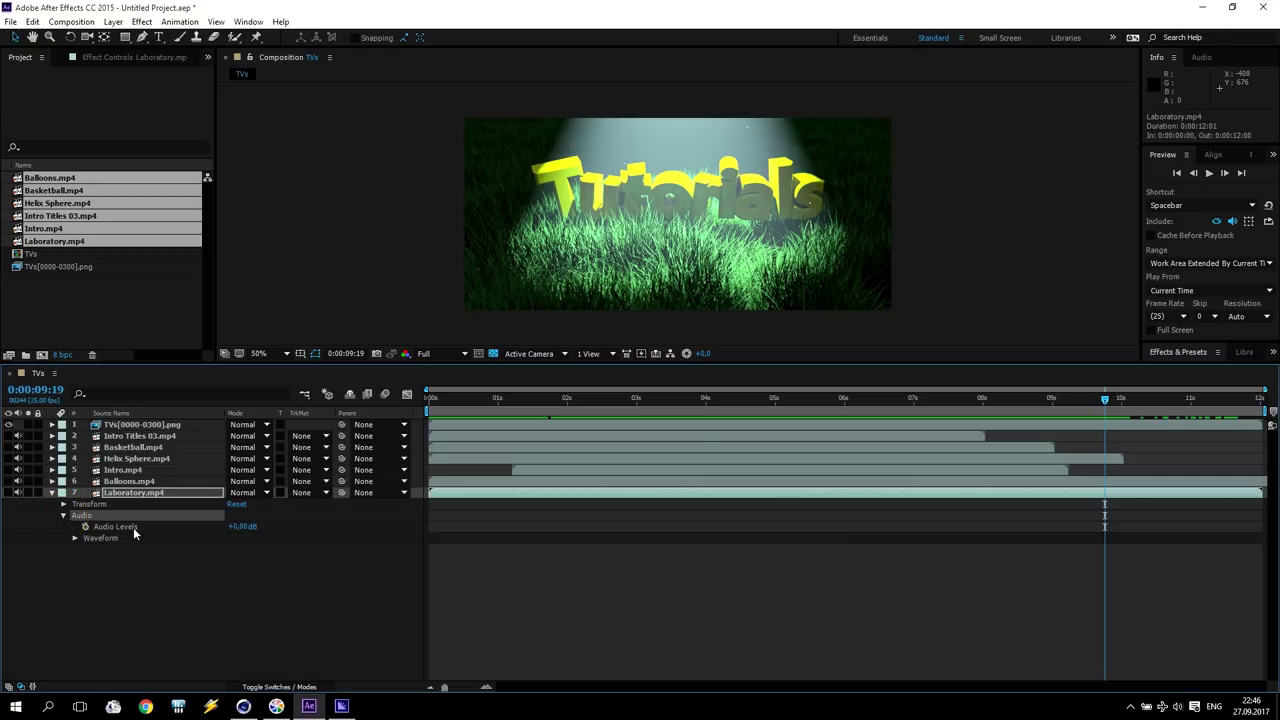
left_click_drag(1104, 396, 1077, 398)
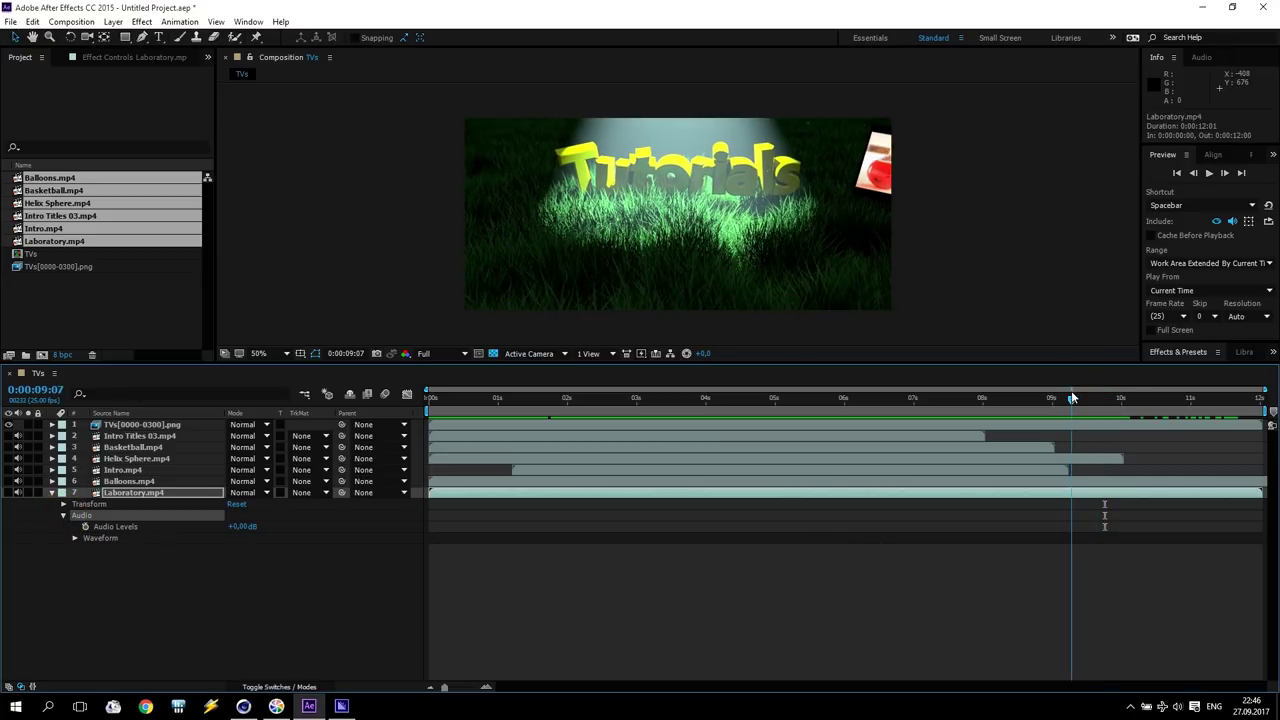
left_click(86, 527)
mouse_move(1075, 400)
left_mouse_down()
mouse_move(923, 396)
mouse_move(902, 410)
left_mouse_up()
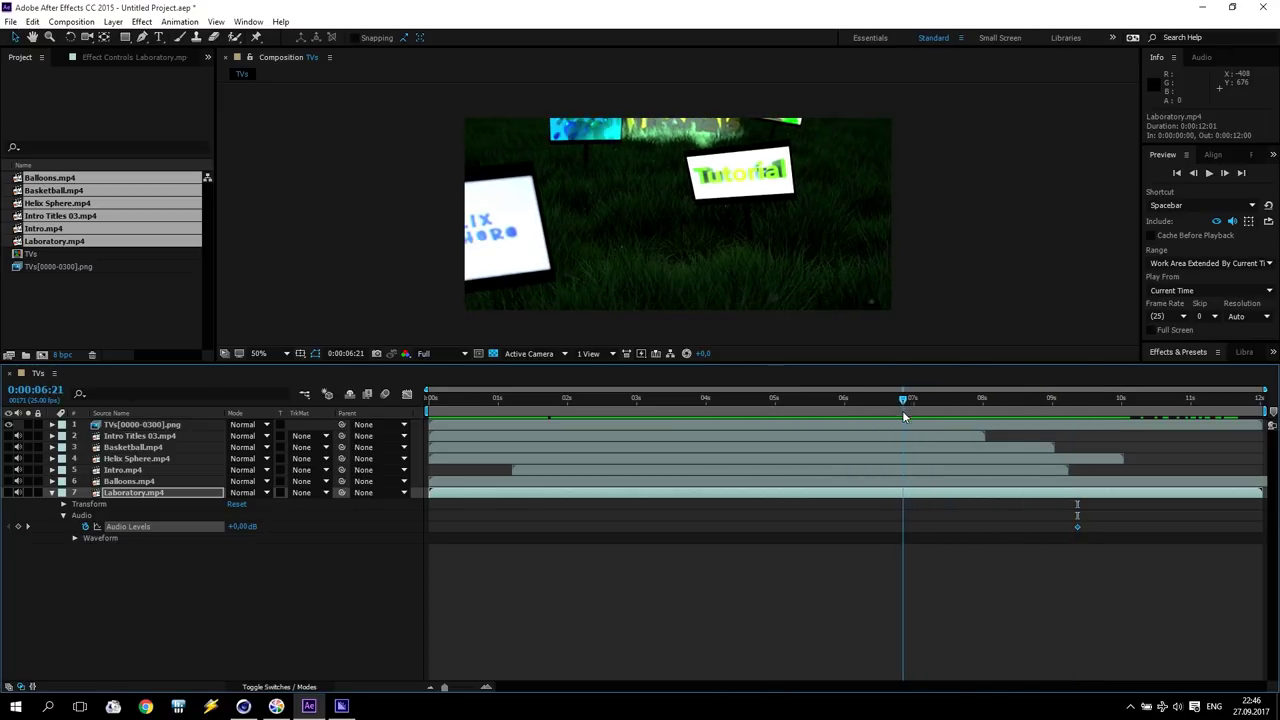
left_click_drag(240, 532, 216, 528)
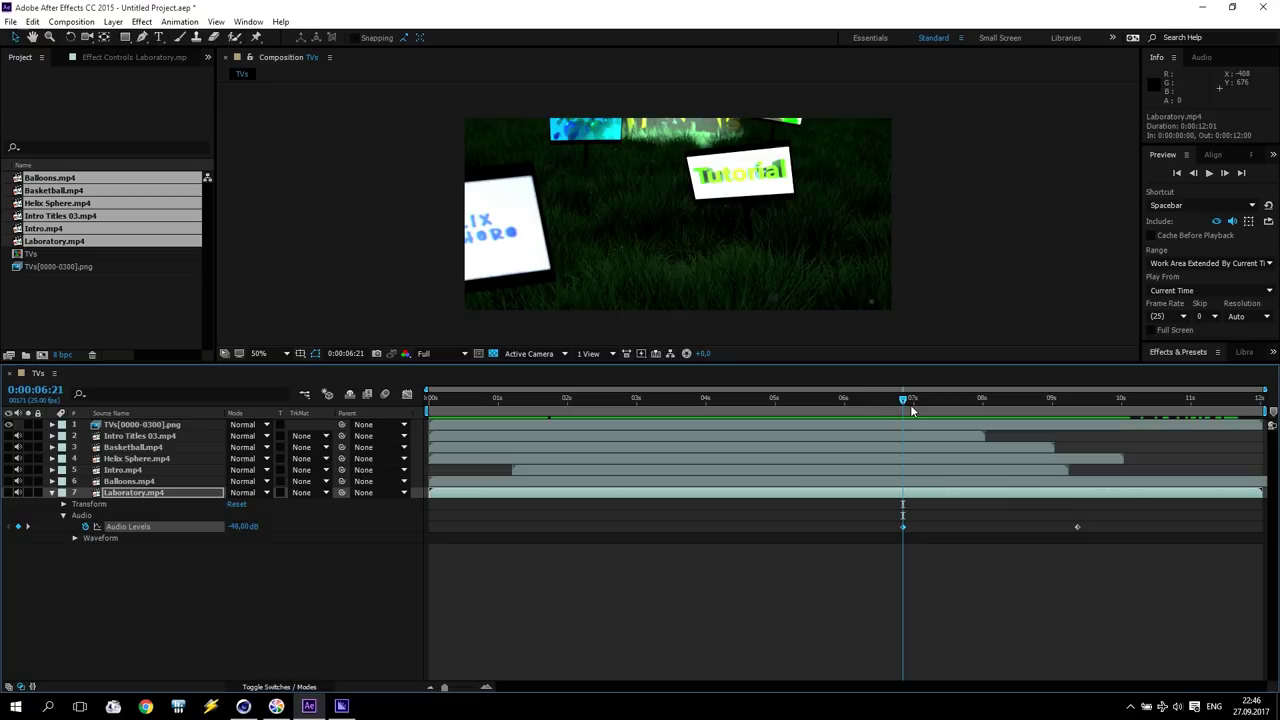
left_click(933, 403)
left_click_drag(965, 403, 1155, 420)
type("-48")
key("Return")
left_click(51, 493)
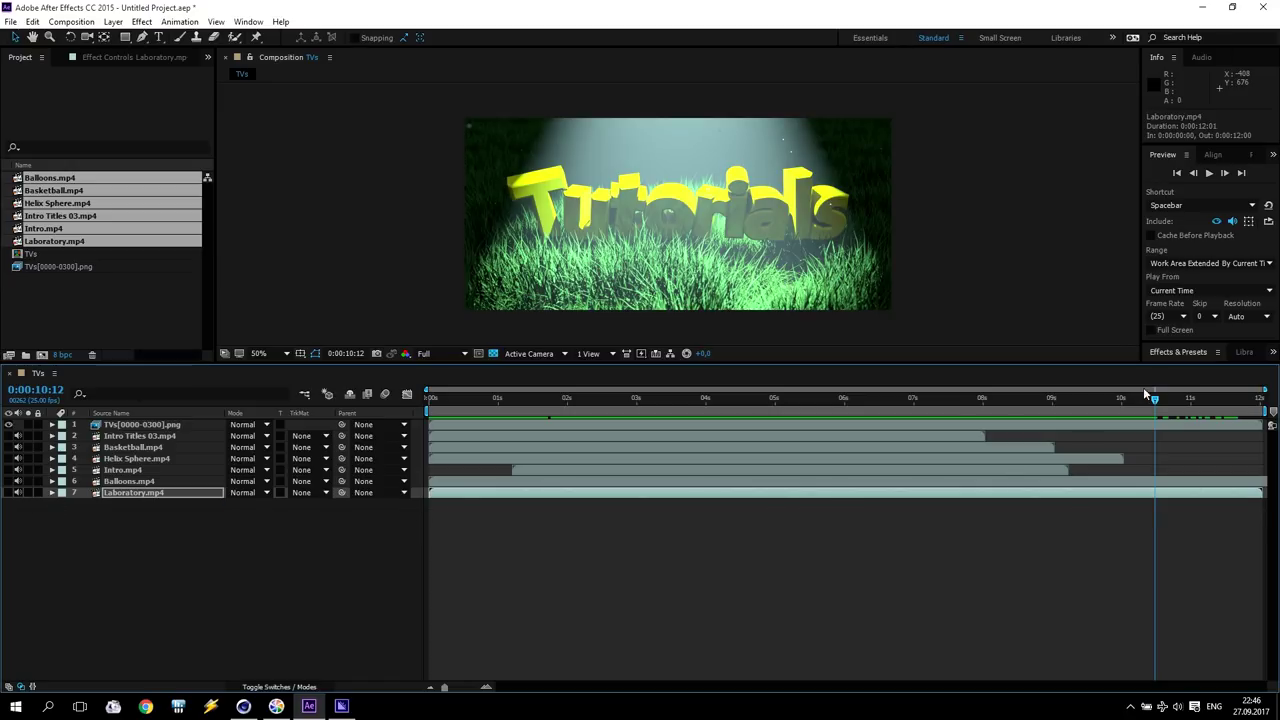
- Enlarge the composition viewer to 100% zoom and raise the system volume to full
left_click(1177, 172)
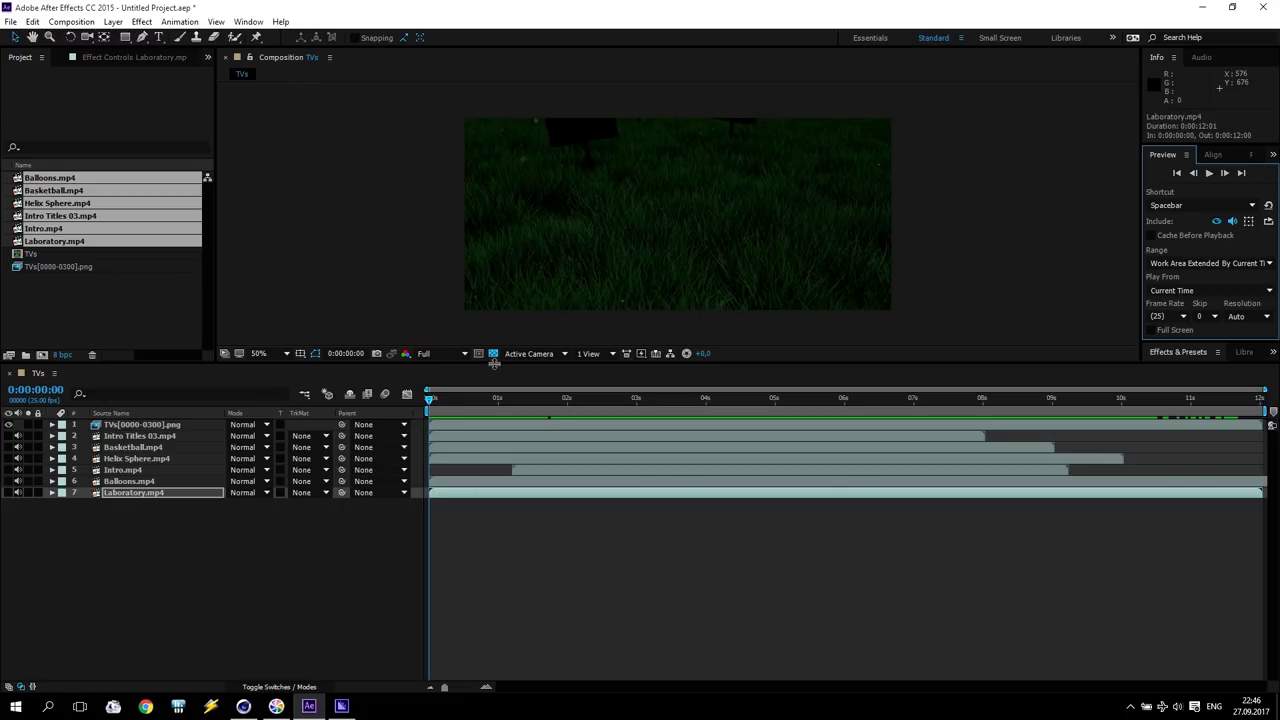
left_click_drag(494, 363, 481, 484)
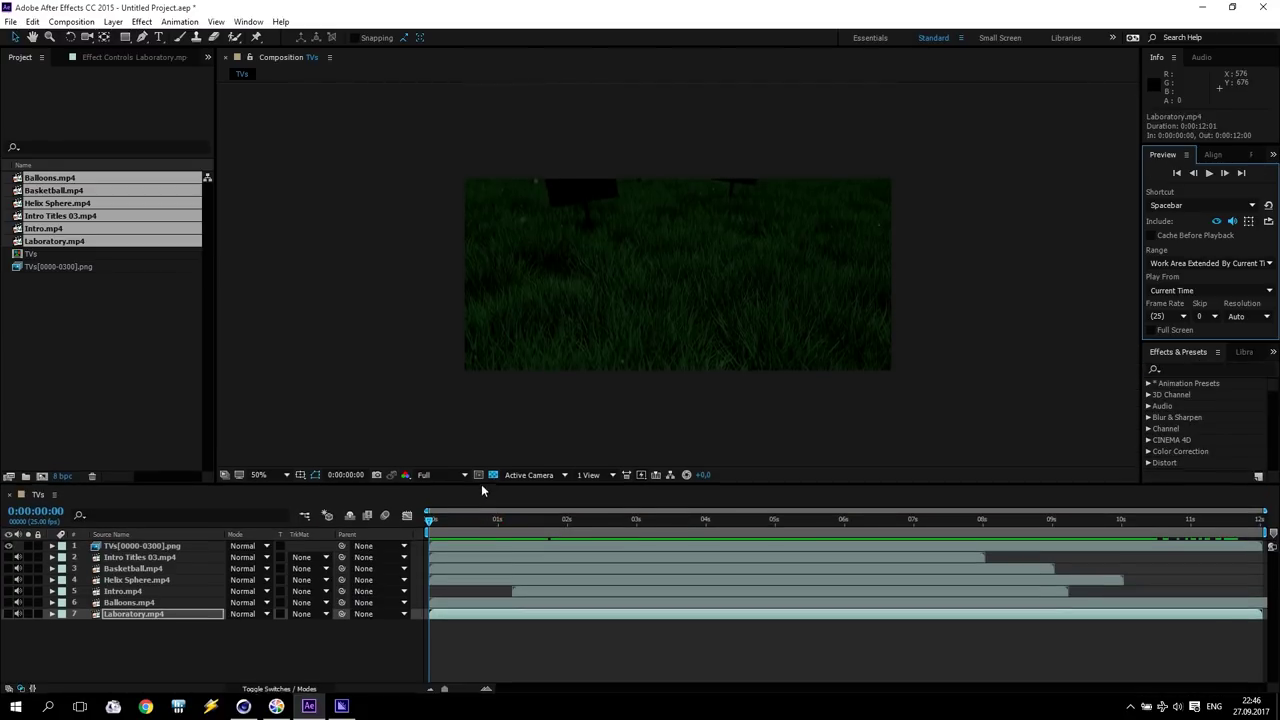
scroll(624, 310, "up", 2)
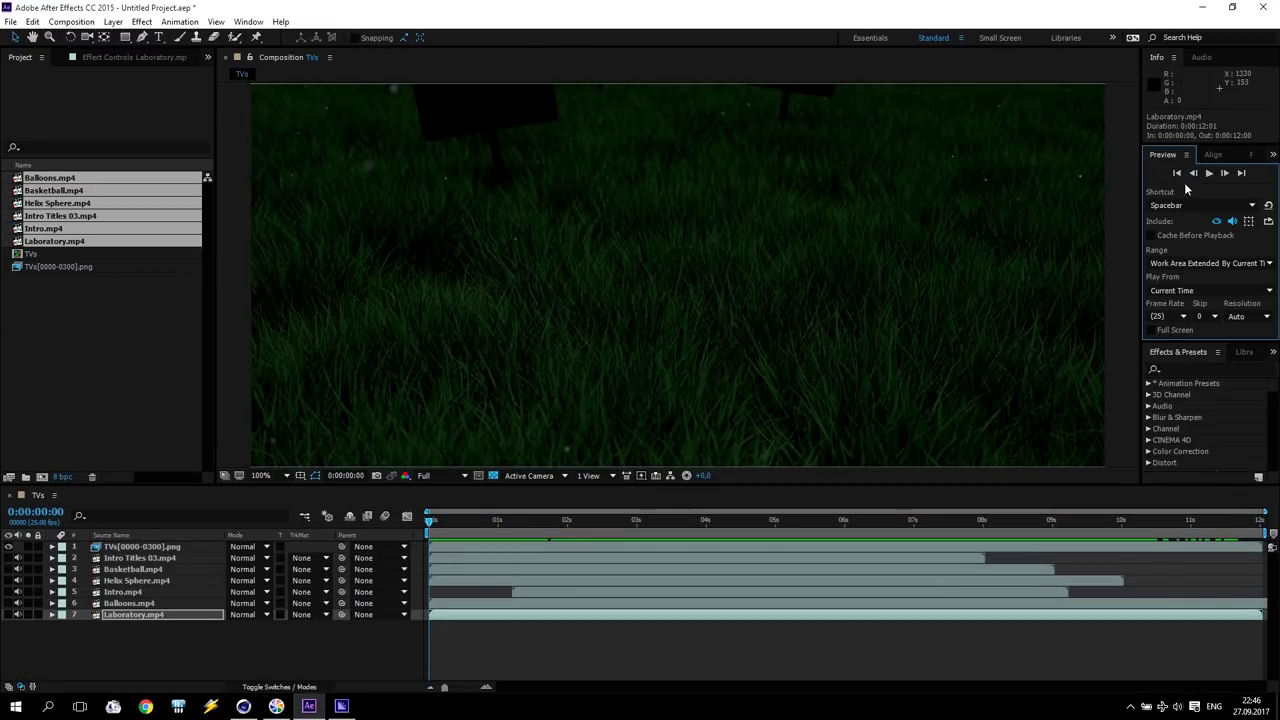
left_click(1178, 706)
left_click_drag(1163, 676, 1240, 676)
left_click(1220, 181)
- Play back the TVs composition preview with sound, then park near 4 seconds with the PNG layer selected
left_click(1211, 176)
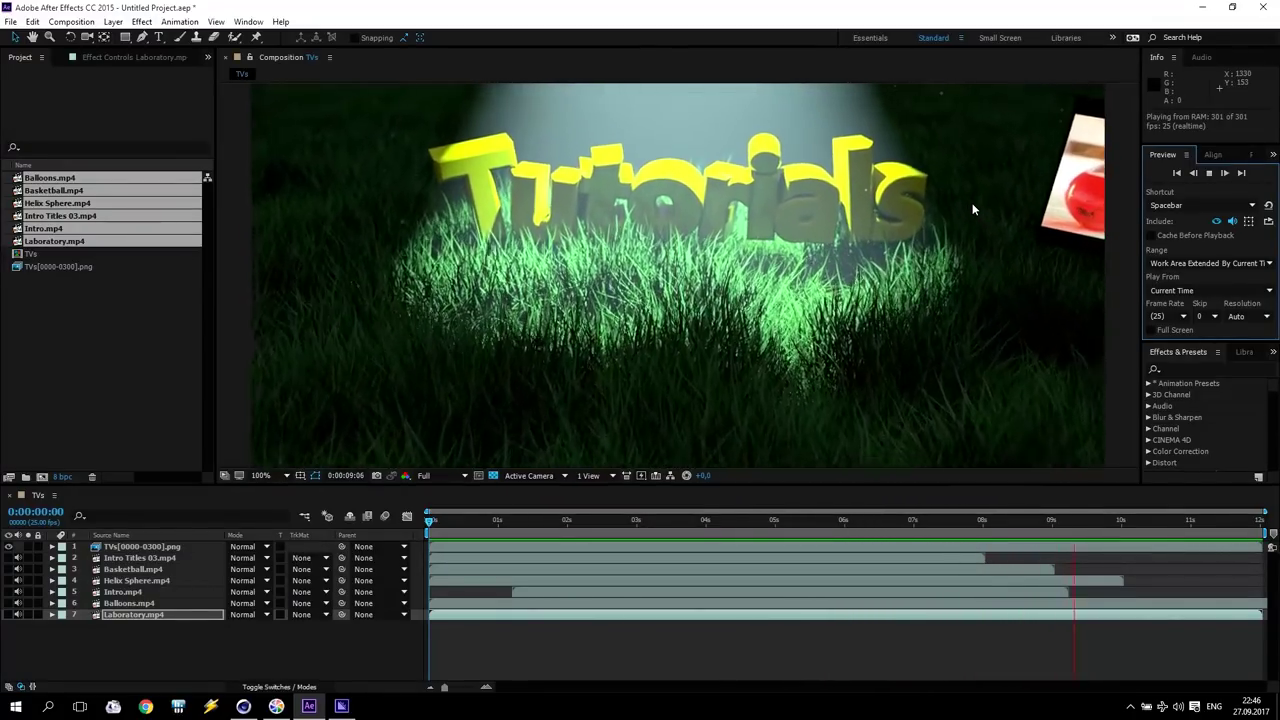
left_click(1210, 174)
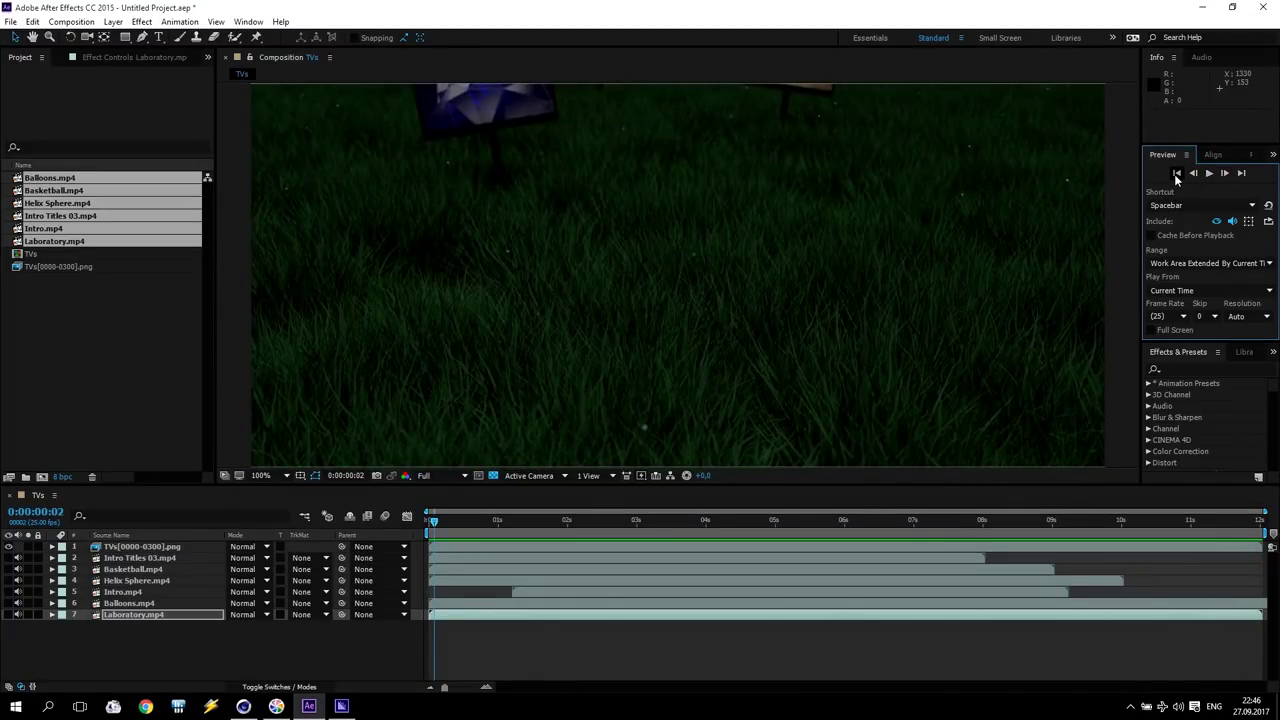
left_click_drag(651, 521, 759, 516)
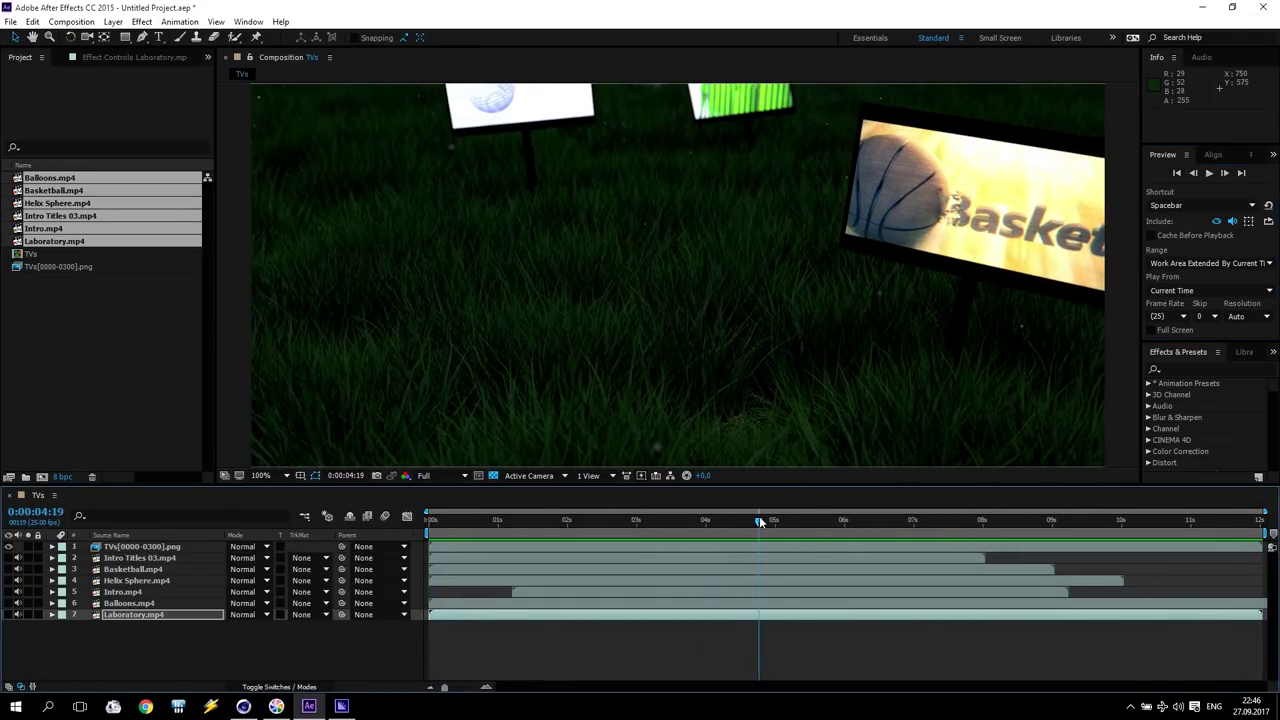
left_click(150, 547)
left_click(113, 21)
mouse_move(131, 37)
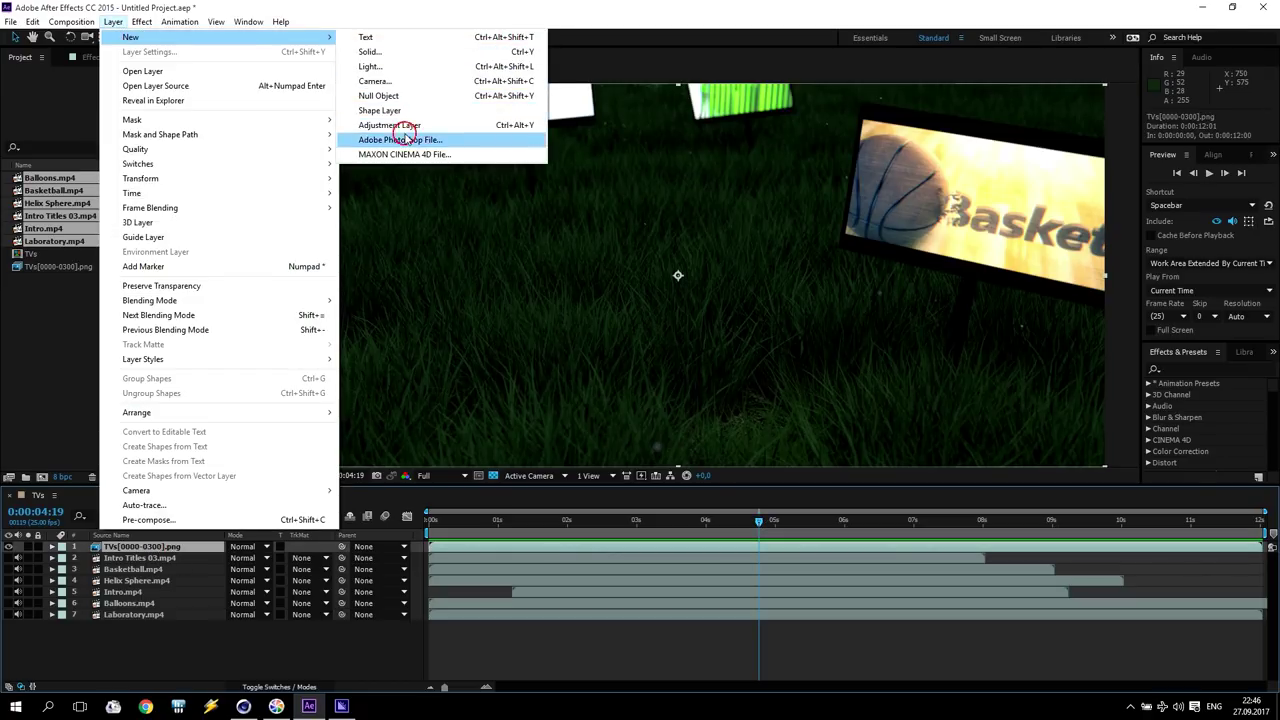
- Add a new Adjustment Layer on top of the TVs composition
left_click(405, 140)
left_click(582, 368)
left_click(141, 21)
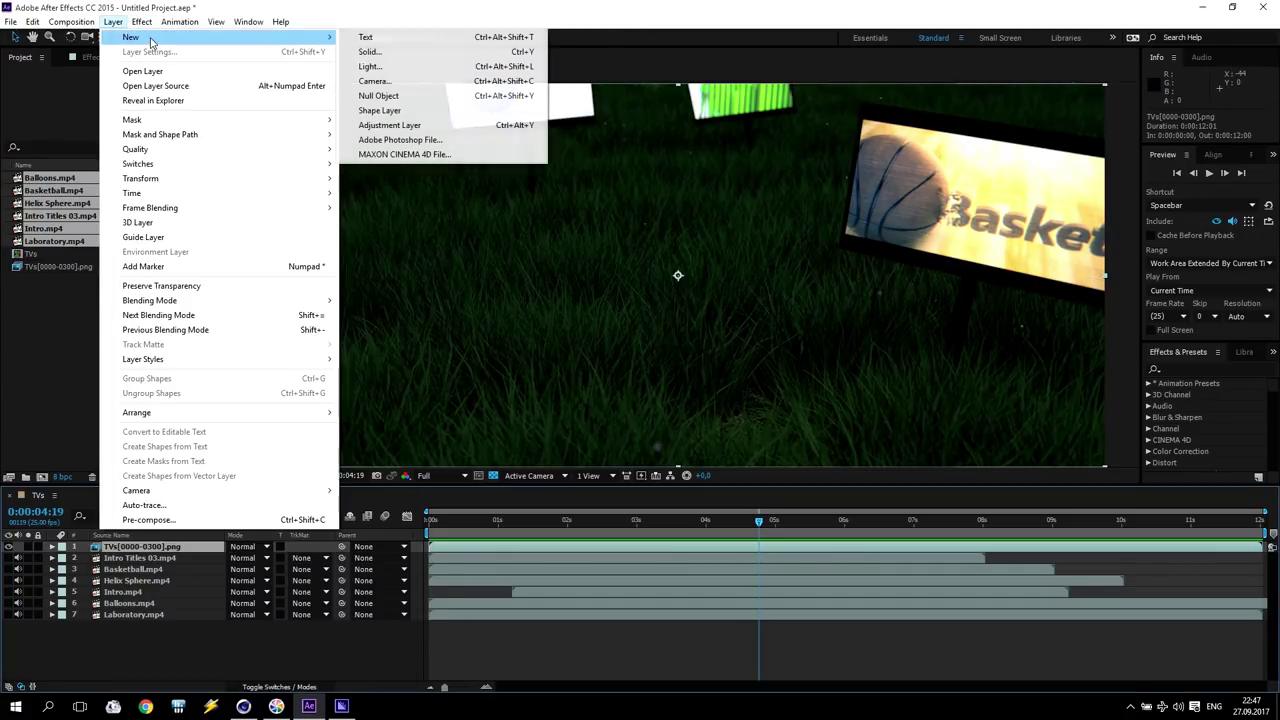
left_click(421, 124)
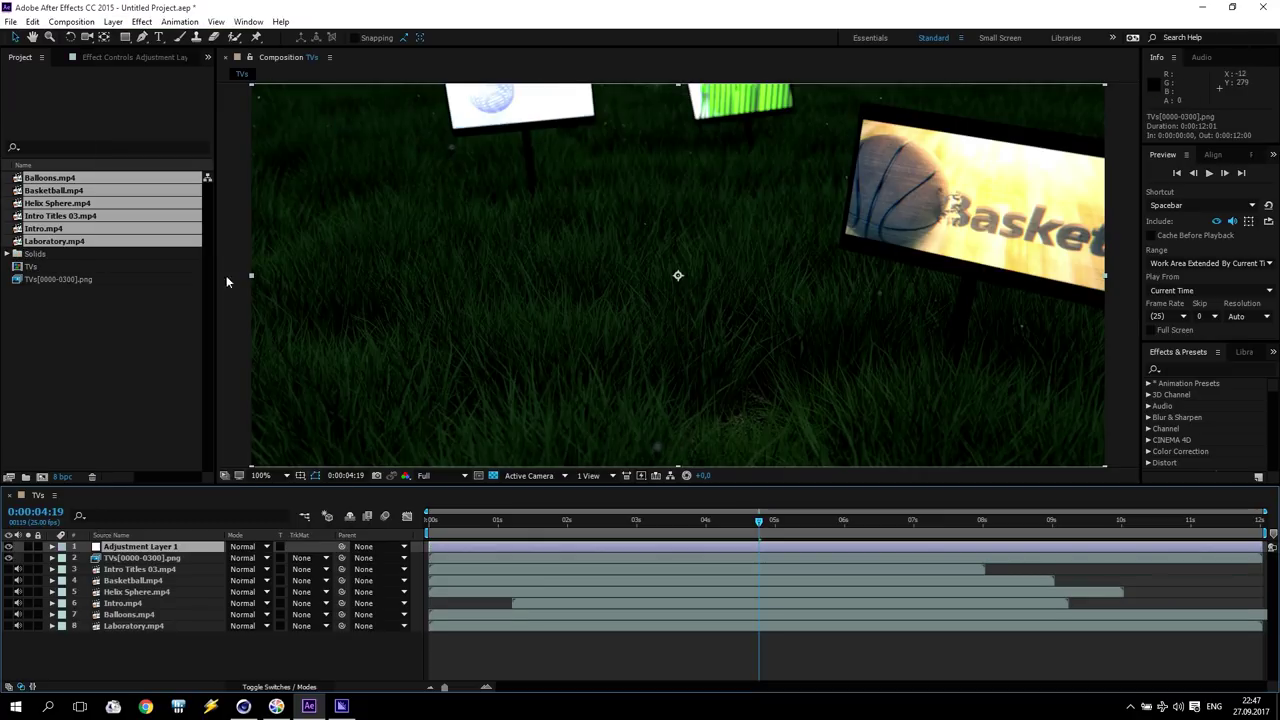
- Apply Magic Bullet Looks from the Magic Bullet Suite to the adjustment layer
left_click(140, 548)
left_click(142, 21)
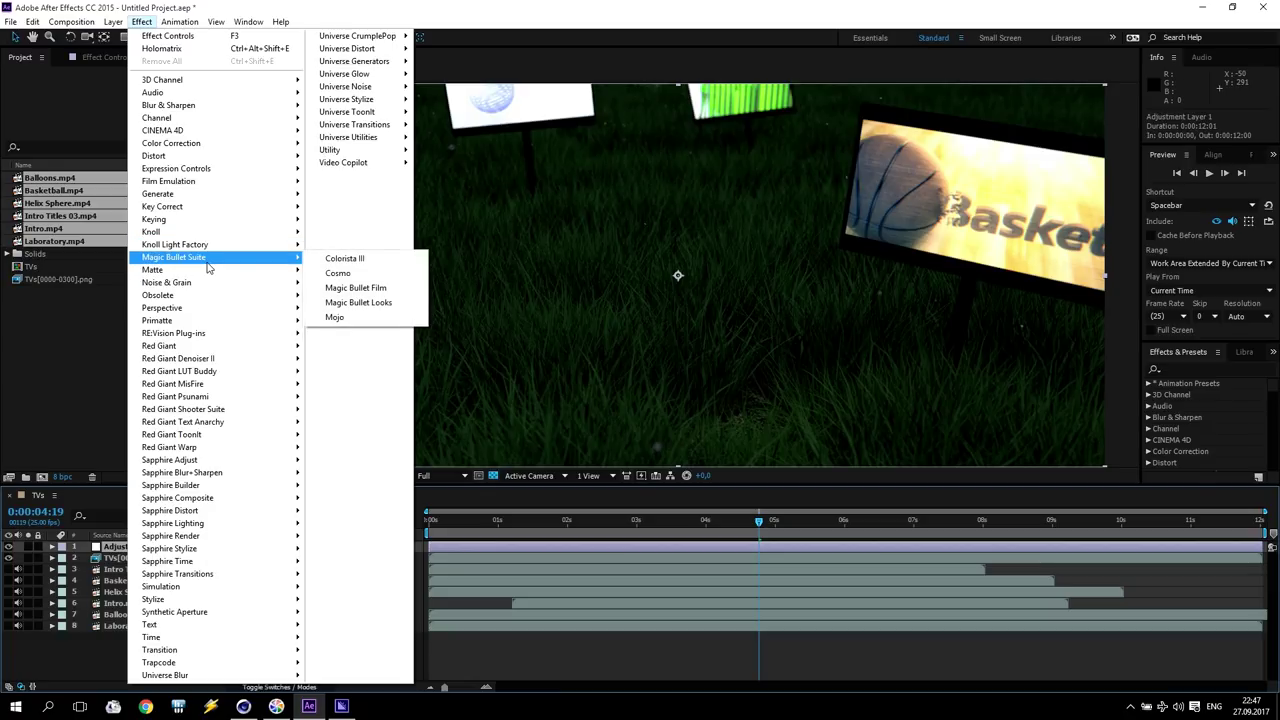
left_click(360, 304)
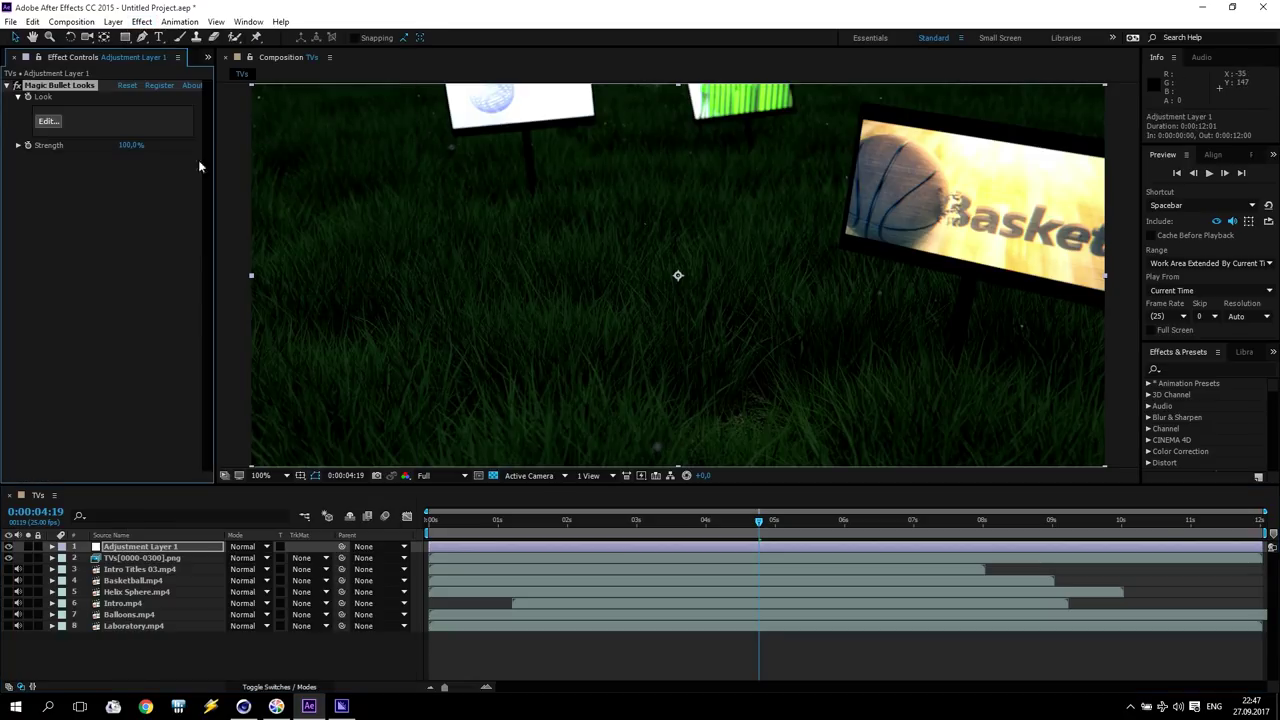
- Load the Blockbuster Warm 'Harford Pills' look in the Looks editor and return to After Effects
left_click(47, 121)
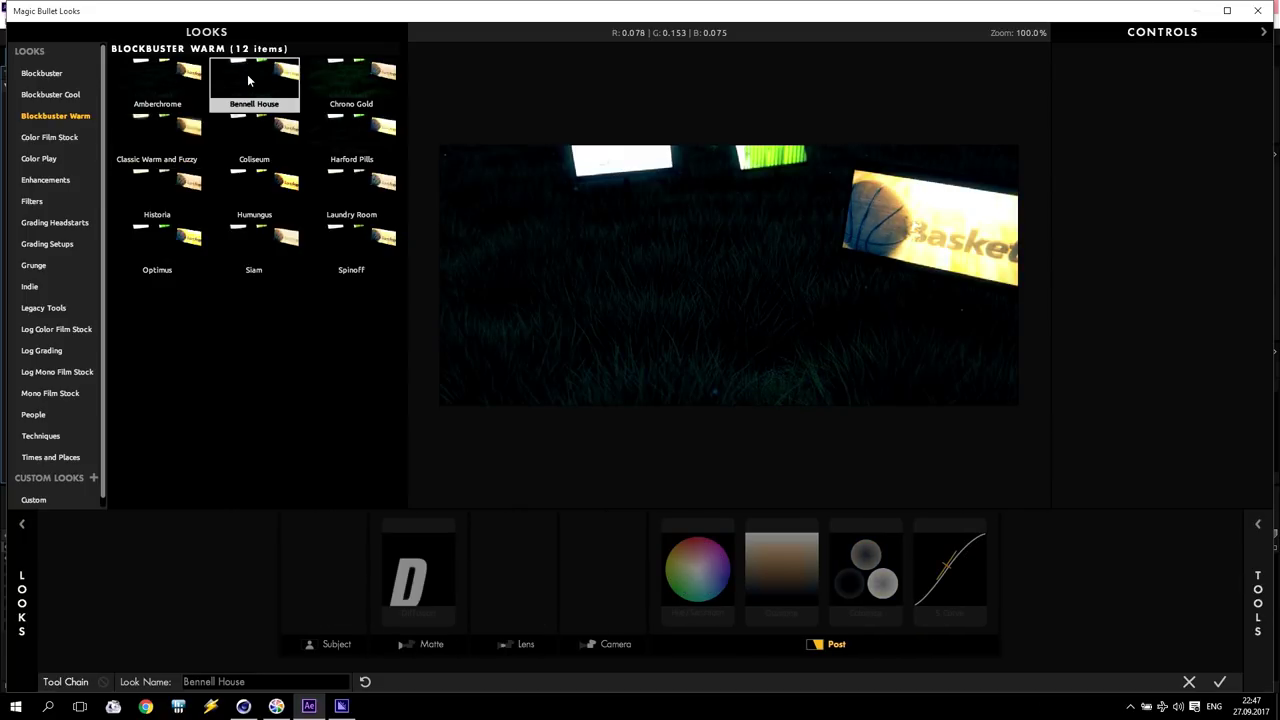
left_click(340, 146)
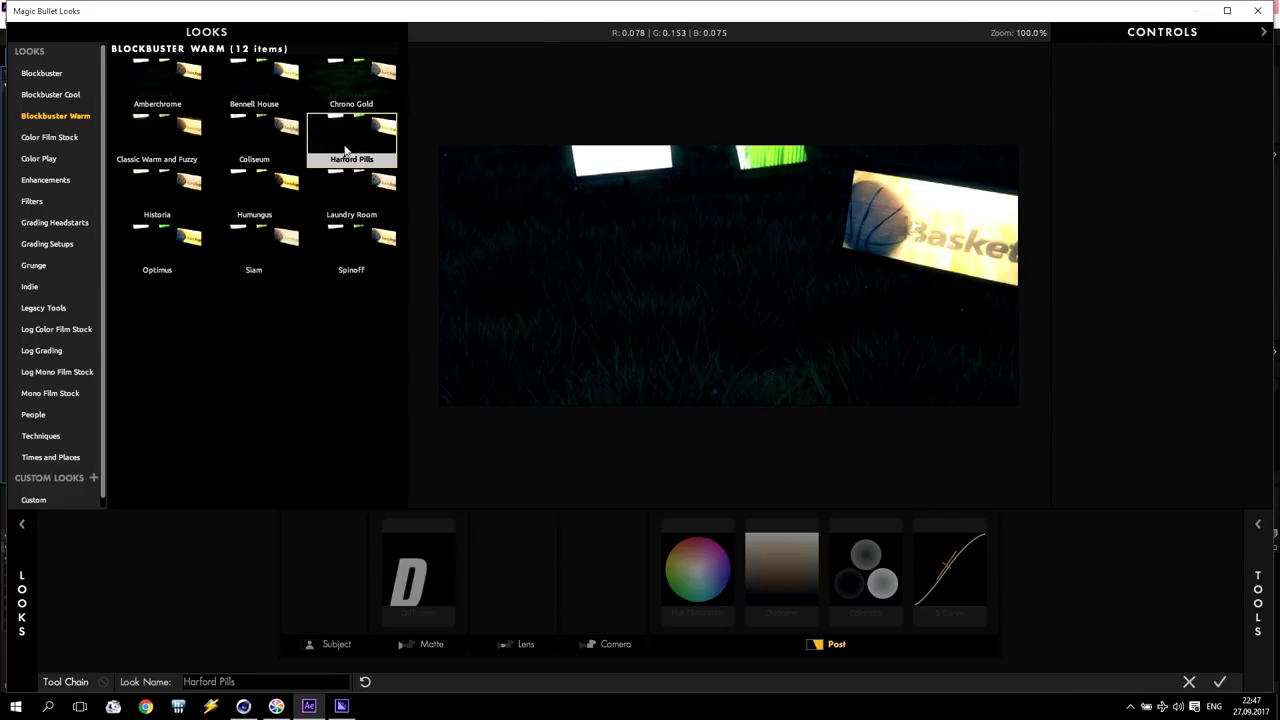
left_click(865, 570)
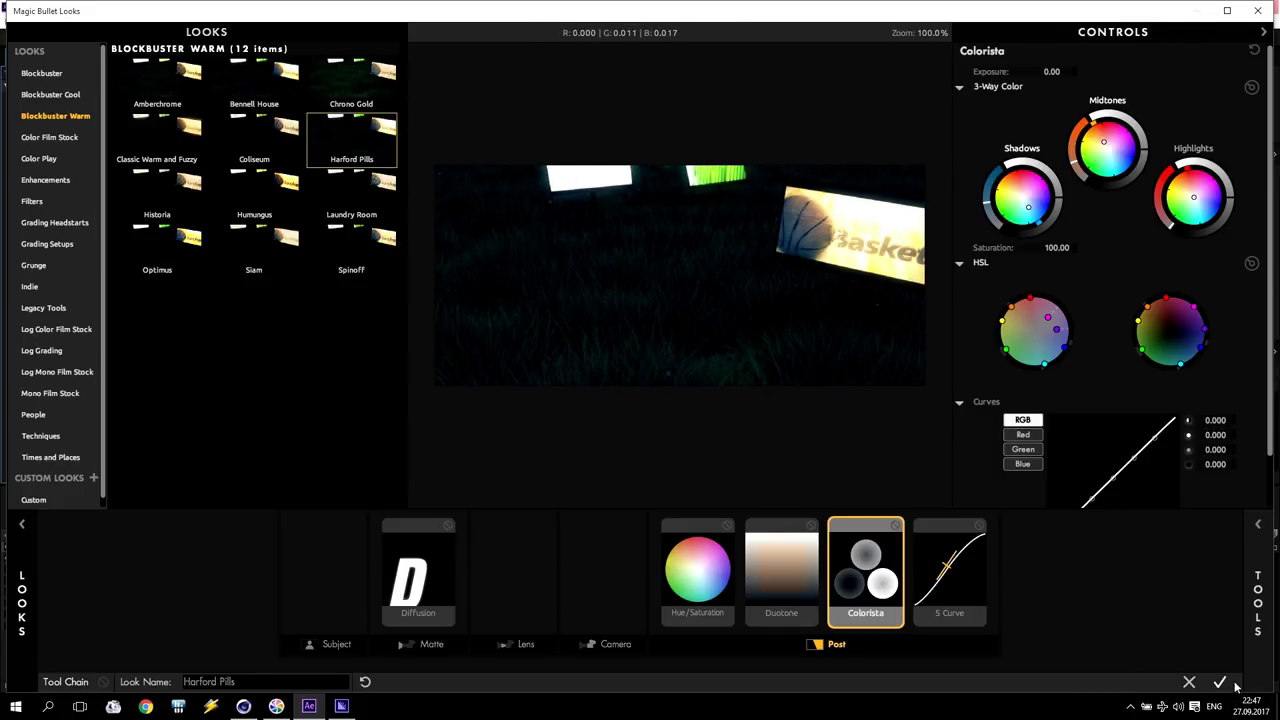
left_click(1219, 681)
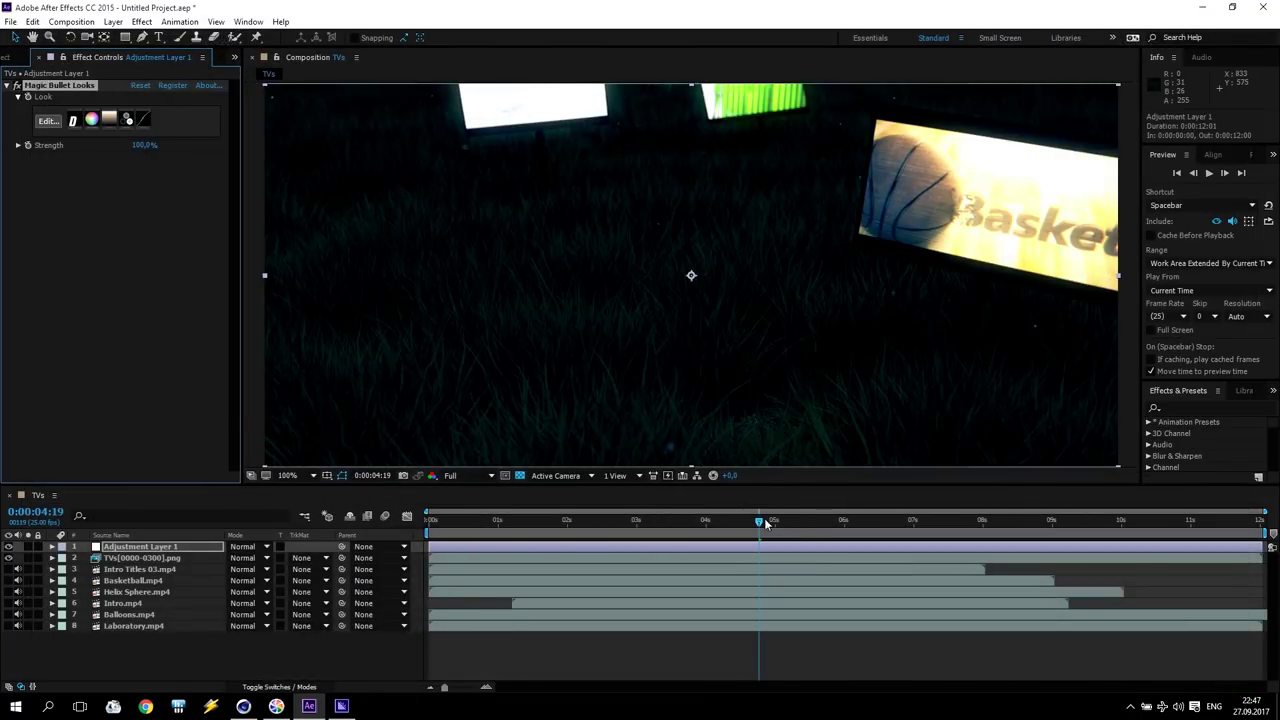
- Check the graded frames around 6:04 and select the TVs[0000-0300].png layer
left_click_drag(759, 522, 855, 527)
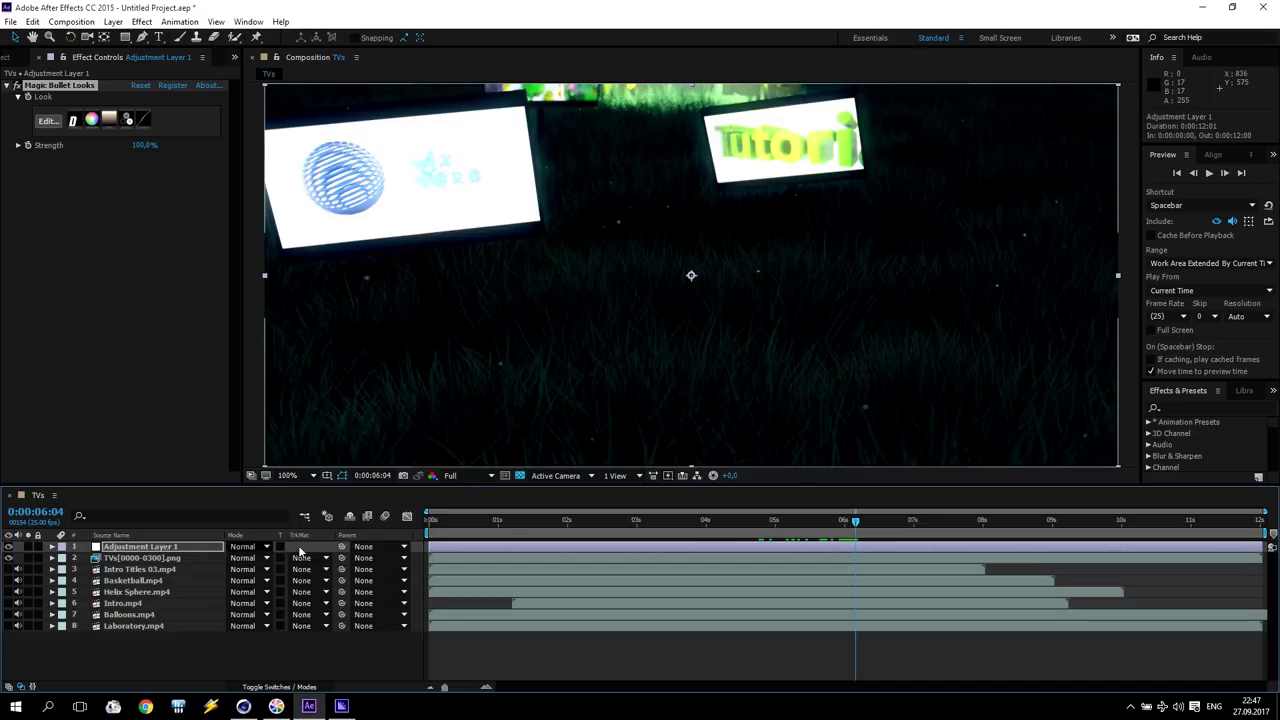
mouse_move(855, 527)
left_mouse_down()
mouse_move(663, 522)
mouse_move(864, 522)
left_mouse_up()
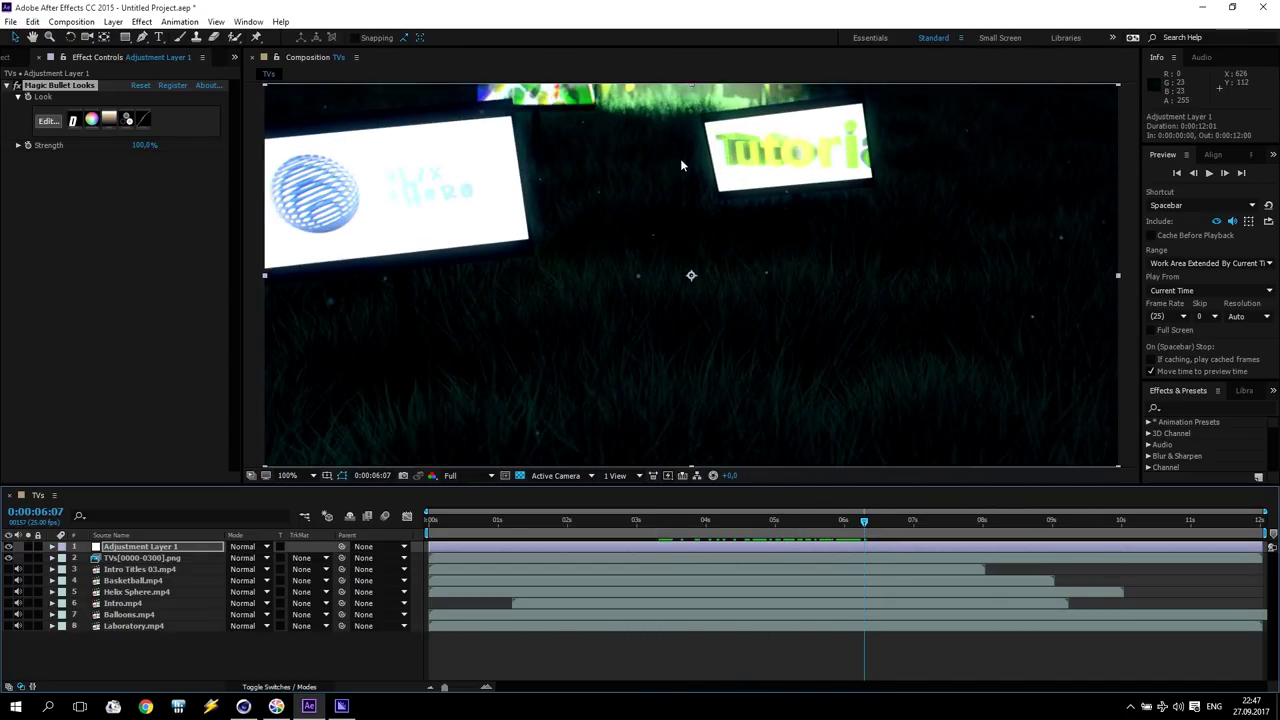
left_click(112, 559)
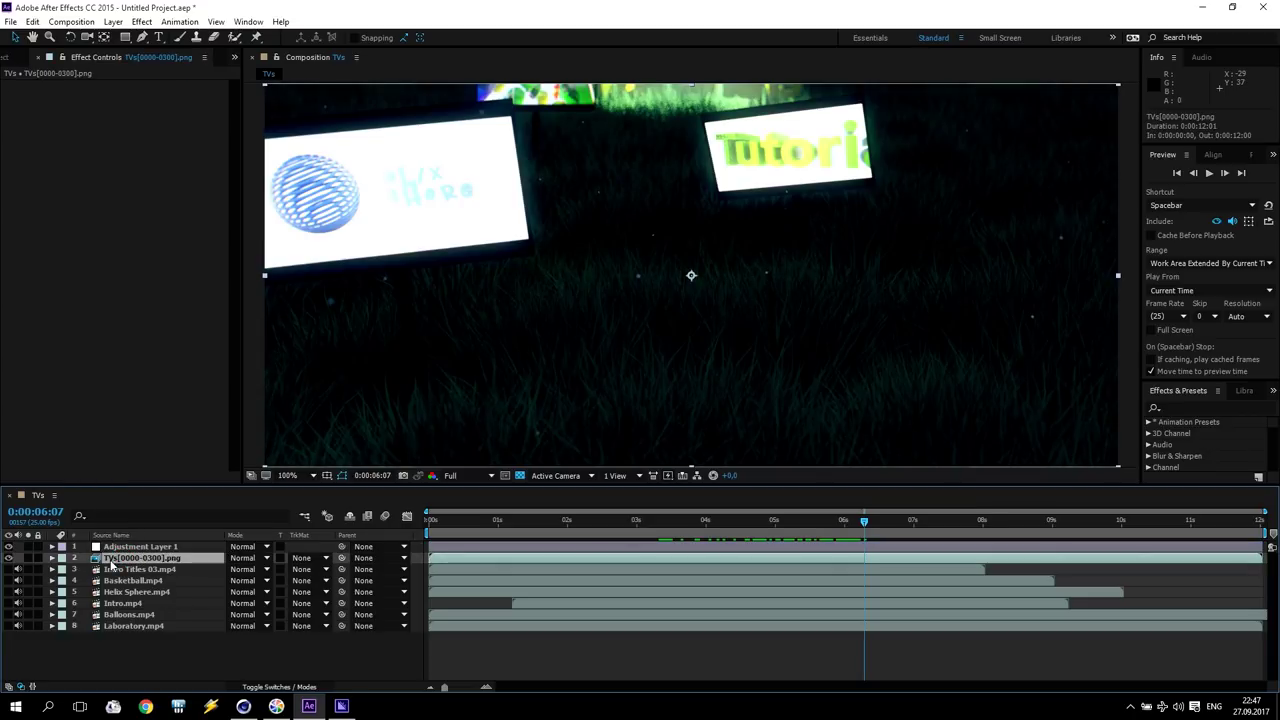
- Search Effects & Presets for 'moti' and apply Time > Pixel Motion Blur to the TVs layer
left_click(1180, 408)
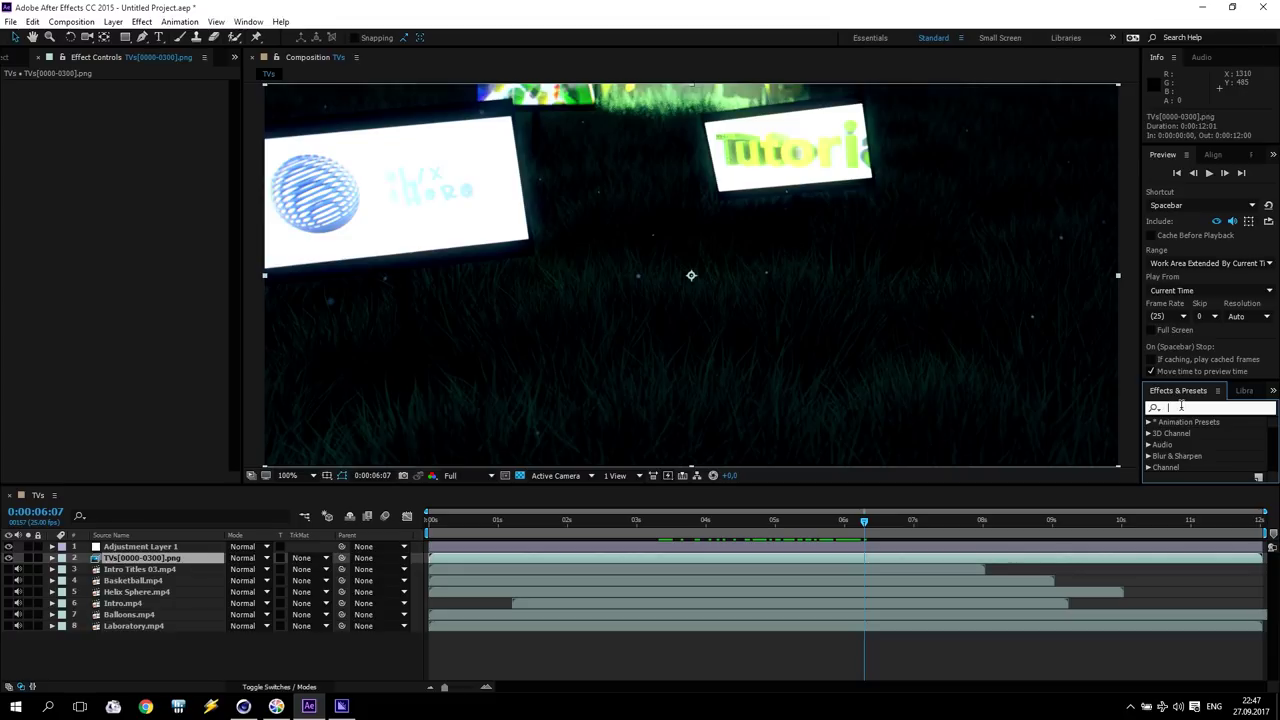
type("m")
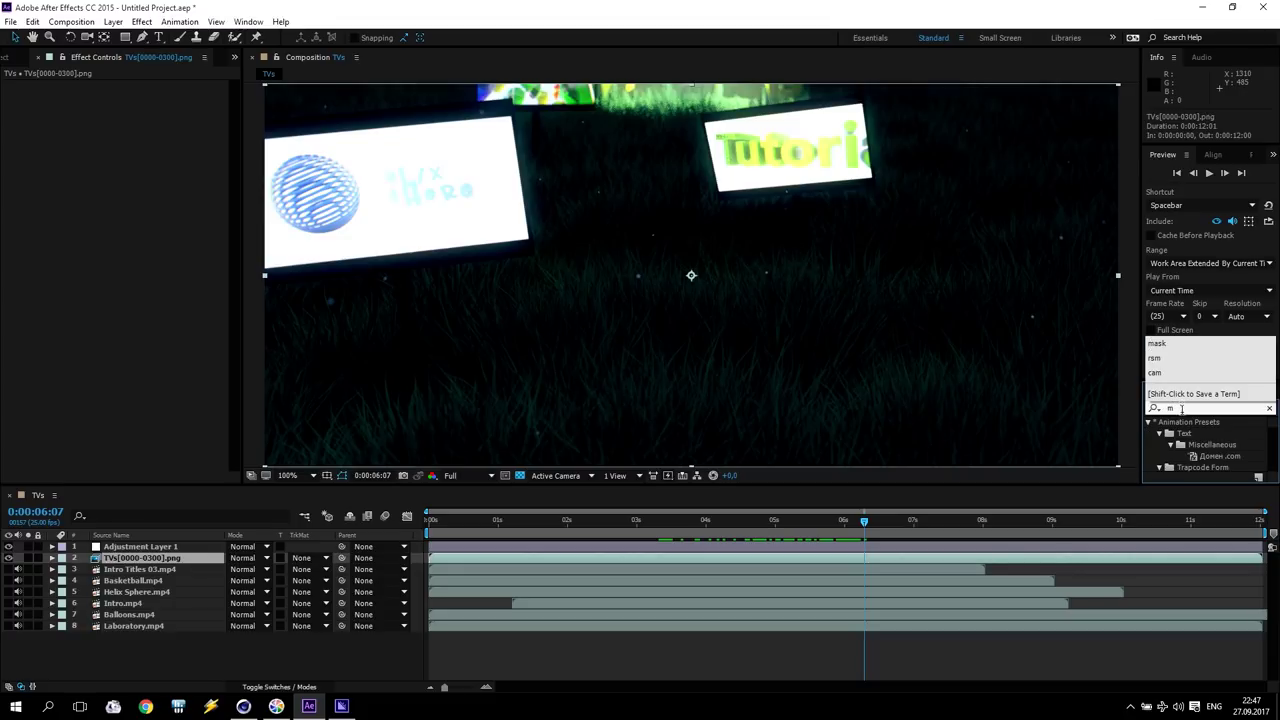
type("ot")
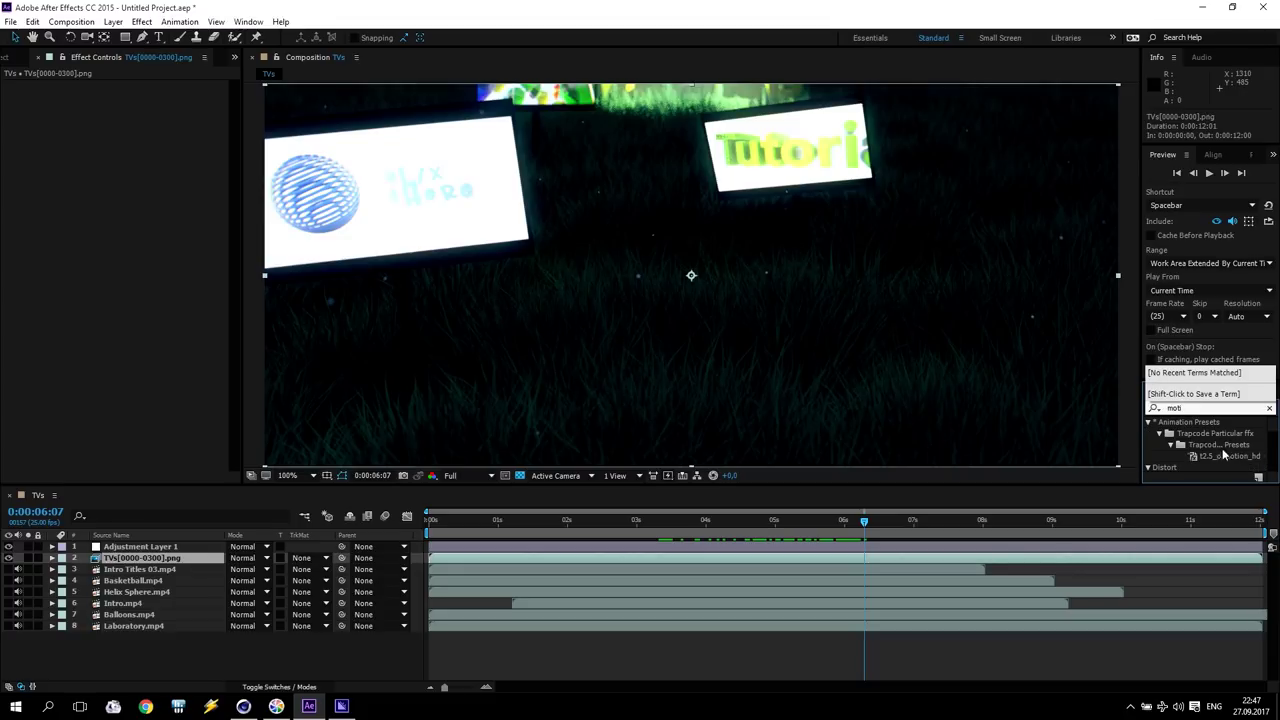
type("i")
scroll(1274, 432, "down", 5)
scroll(1205, 440, "down", 3)
scroll(1205, 440, "down", 3)
scroll(1205, 440, "down", 3)
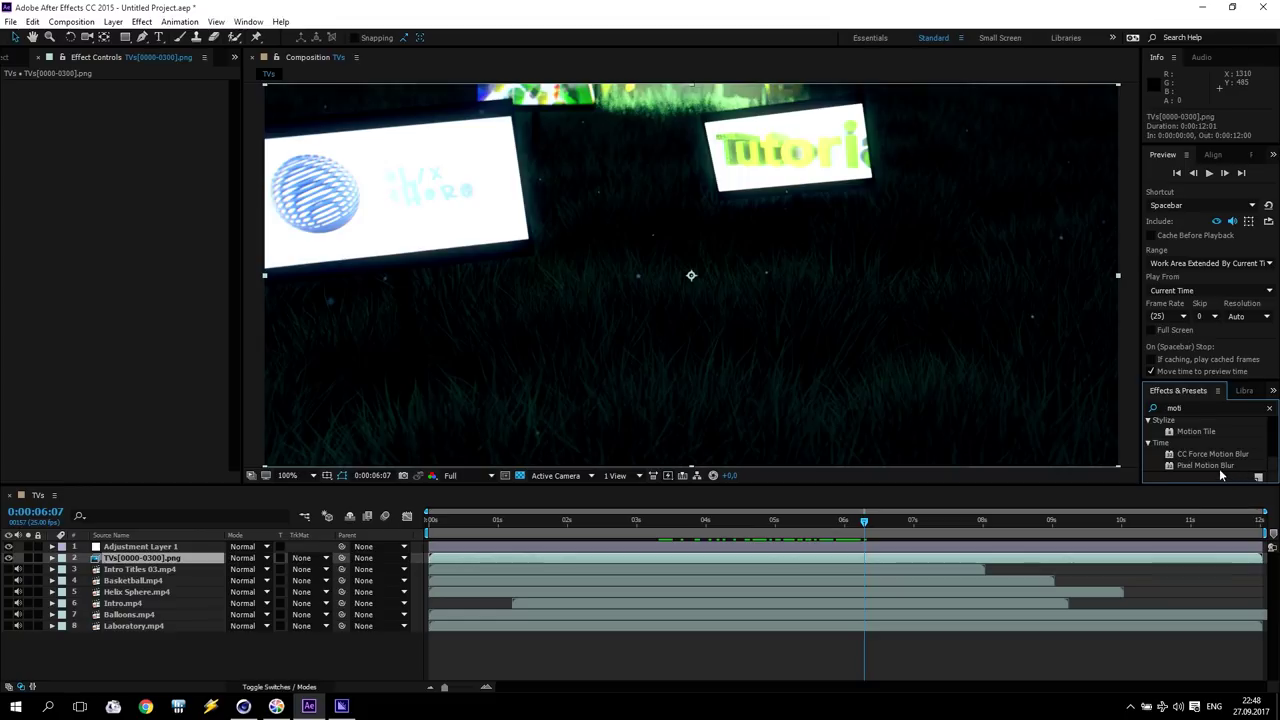
left_click(1193, 468)
left_click_drag(1193, 468, 150, 565)
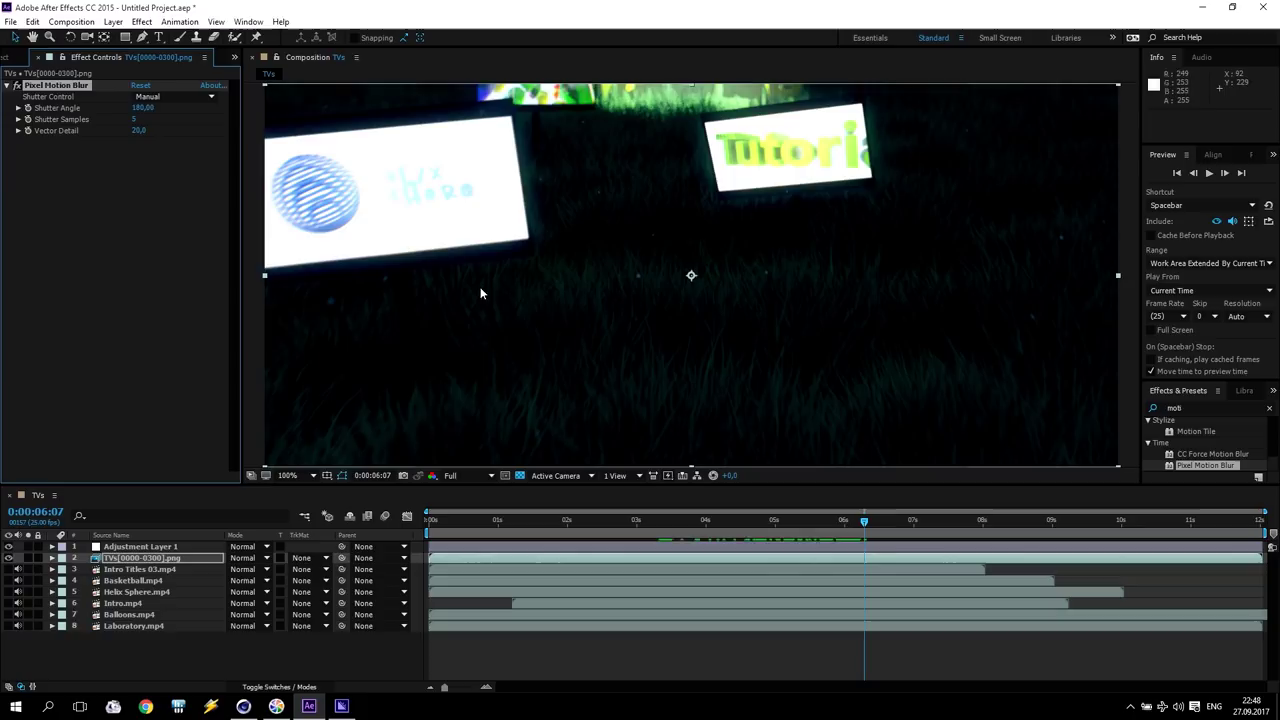
- Preview from the start, then toggle Pixel Motion Blur off and on at 3:18 to compare
left_click(1177, 172)
left_click(1208, 175)
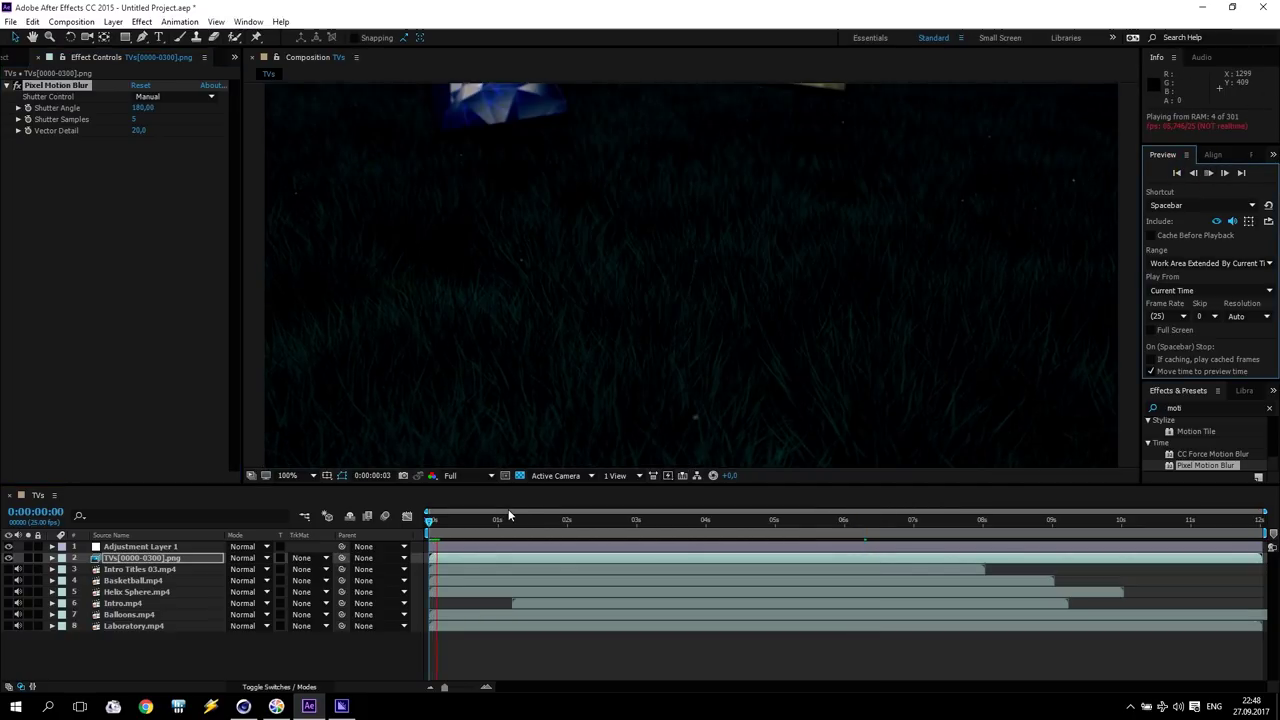
left_click(1208, 172)
left_click_drag(465, 522, 686, 520)
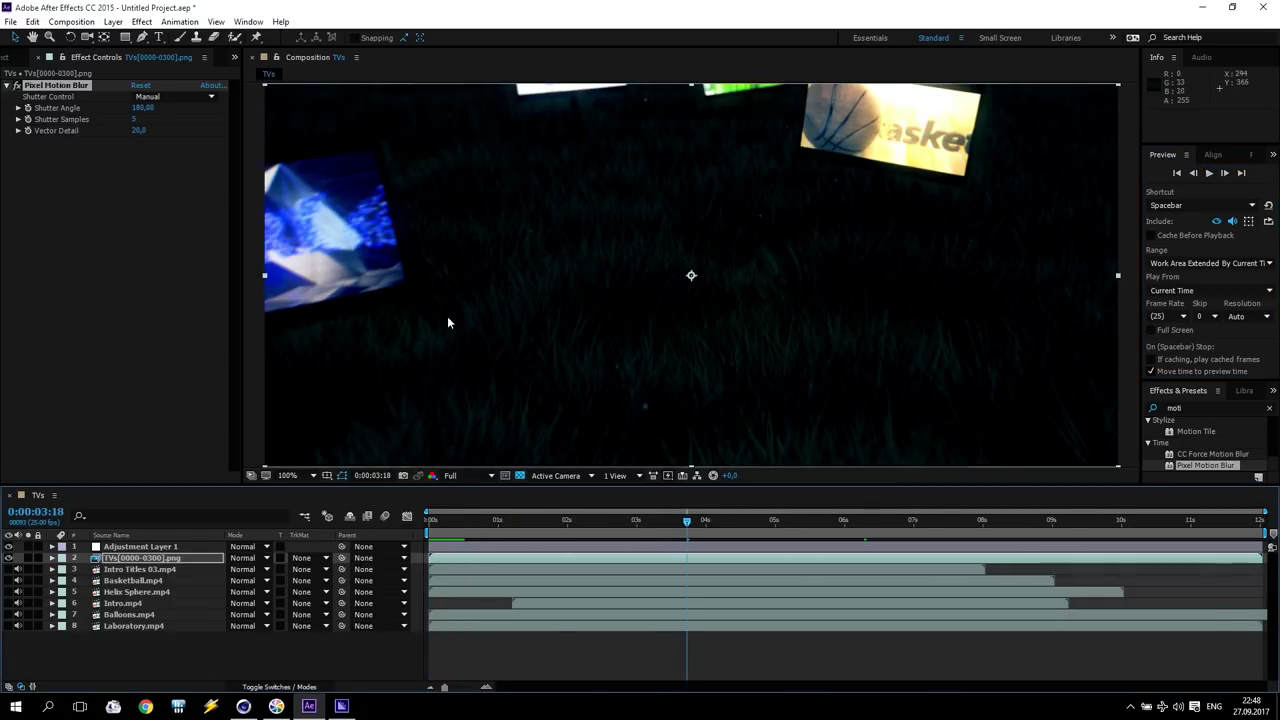
left_click(18, 86)
left_click(18, 86)
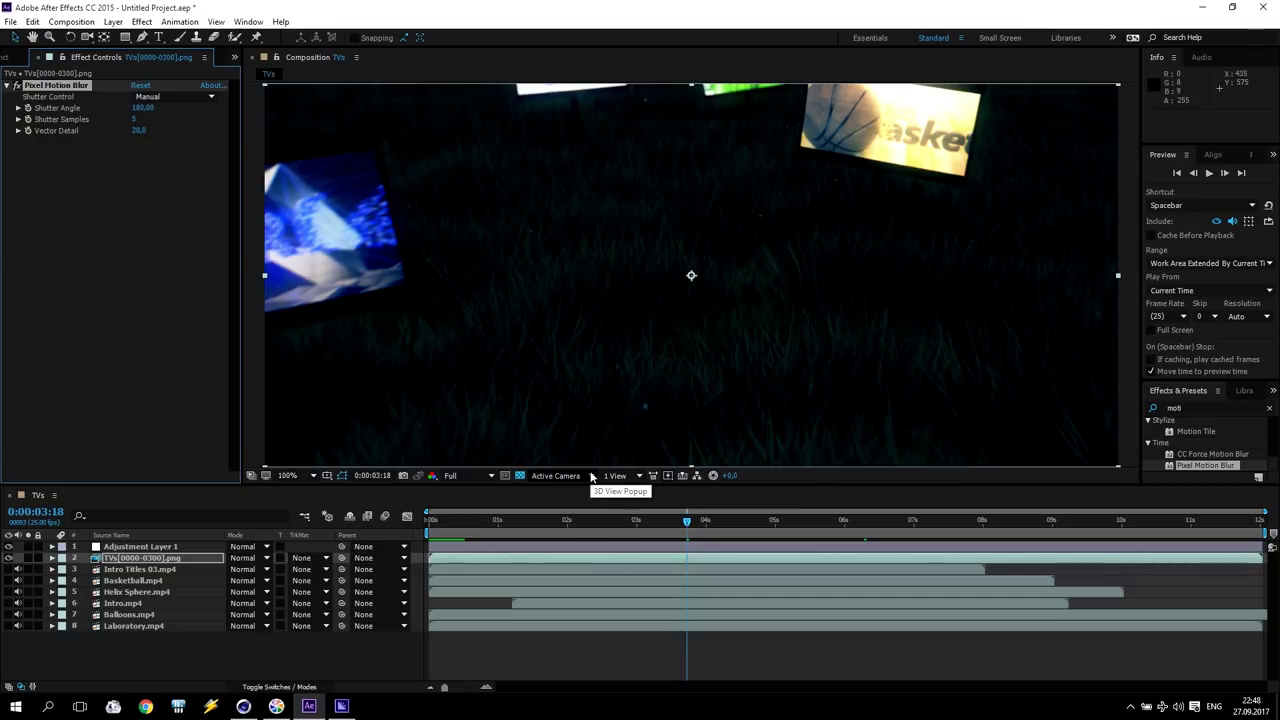